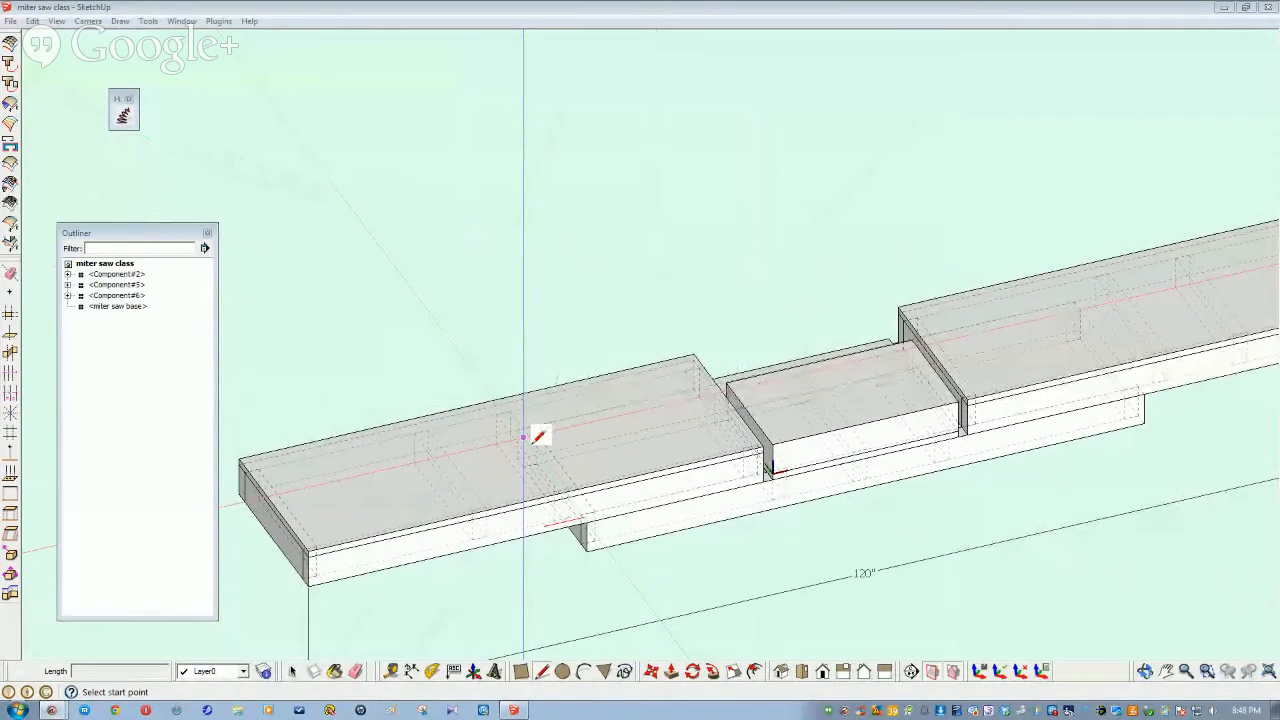
# Dimension the height of the front face of the raised middle saw platform
pyautogui.moveTo(533, 443)
pyautogui.mouseDown(button='middle')
pyautogui.moveTo(534, 381)
pyautogui.moveTo(469, 390)
pyautogui.moveTo(449, 403)
pyautogui.moveTo(451, 454)
pyautogui.moveTo(486, 466)
pyautogui.mouseUp(button='middle')
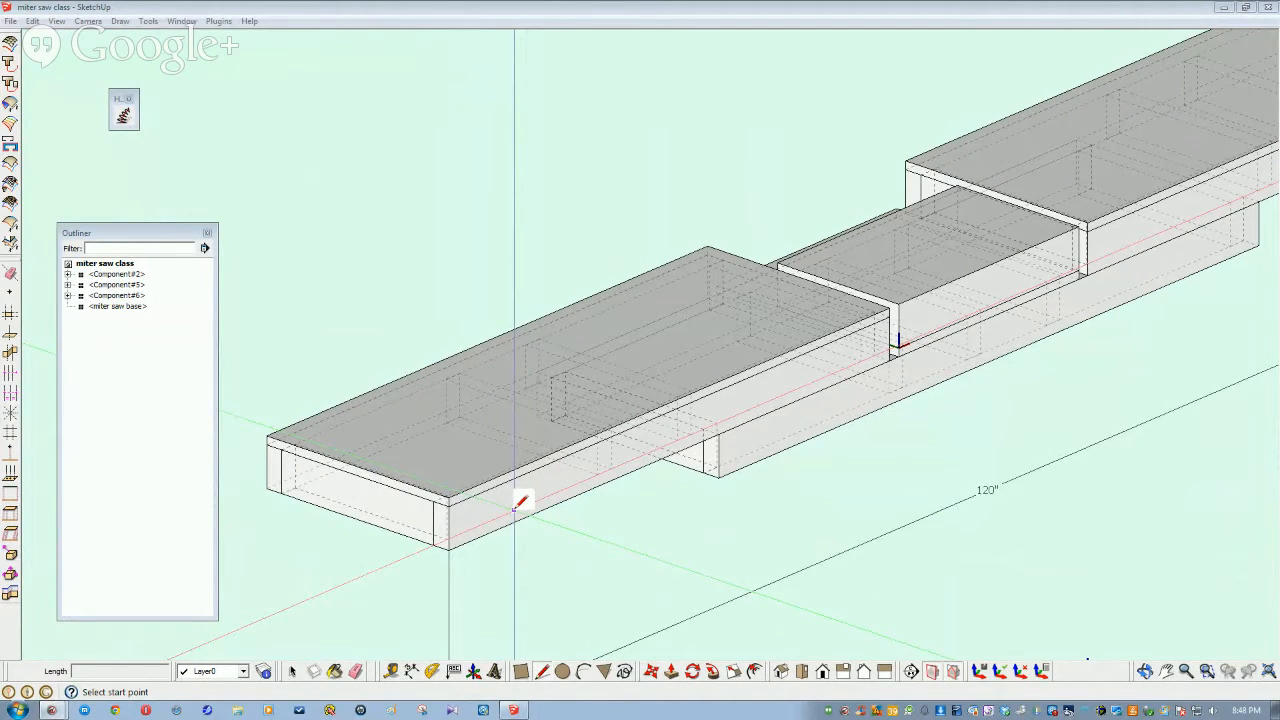
pyautogui.moveTo(514, 509); pyautogui.dragTo(702, 488, button='middle')
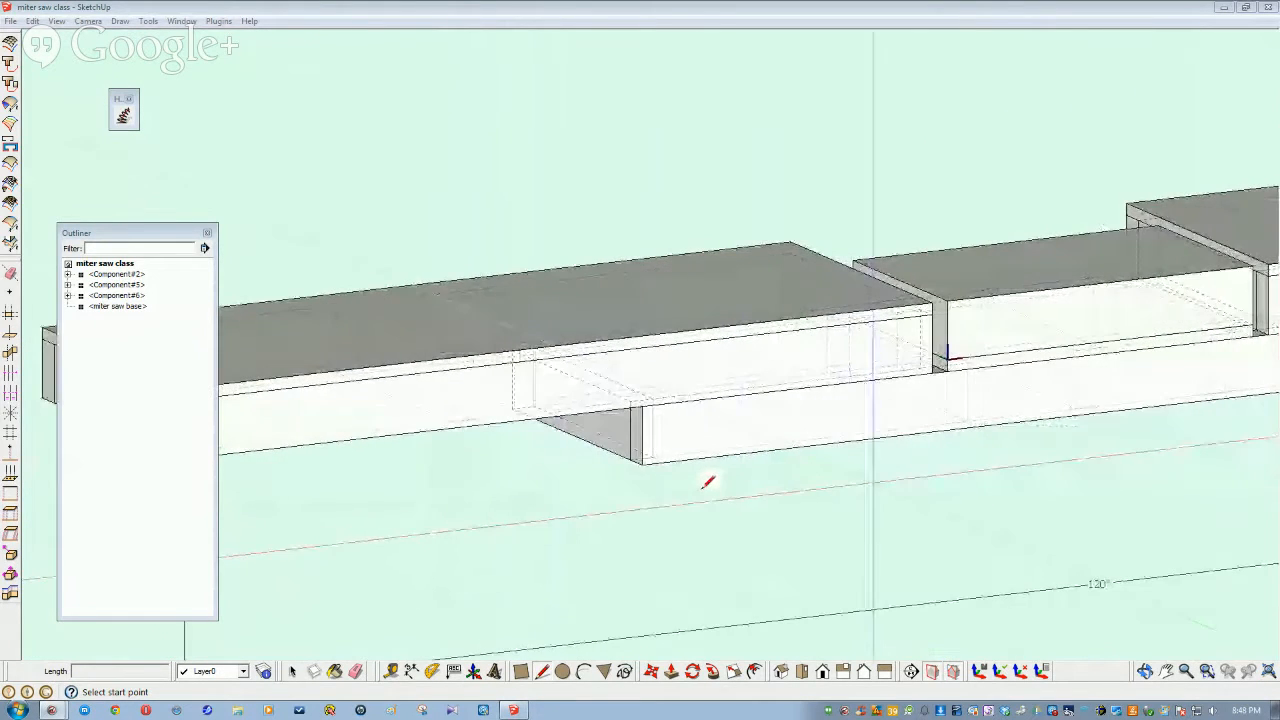
pyautogui.moveTo(823, 445)
pyautogui.mouseDown(button='middle')
pyautogui.moveTo(808, 446)
pyautogui.moveTo(860, 368)
pyautogui.moveTo(873, 289)
pyautogui.moveTo(857, 293)
pyautogui.mouseUp(button='middle')
pyautogui.moveTo(917, 320)
pyautogui.mouseDown(button='middle')
pyautogui.moveTo(886, 277)
pyautogui.moveTo(834, 300)
pyautogui.moveTo(832, 318)
pyautogui.moveTo(777, 297)
pyautogui.mouseUp(button='middle')
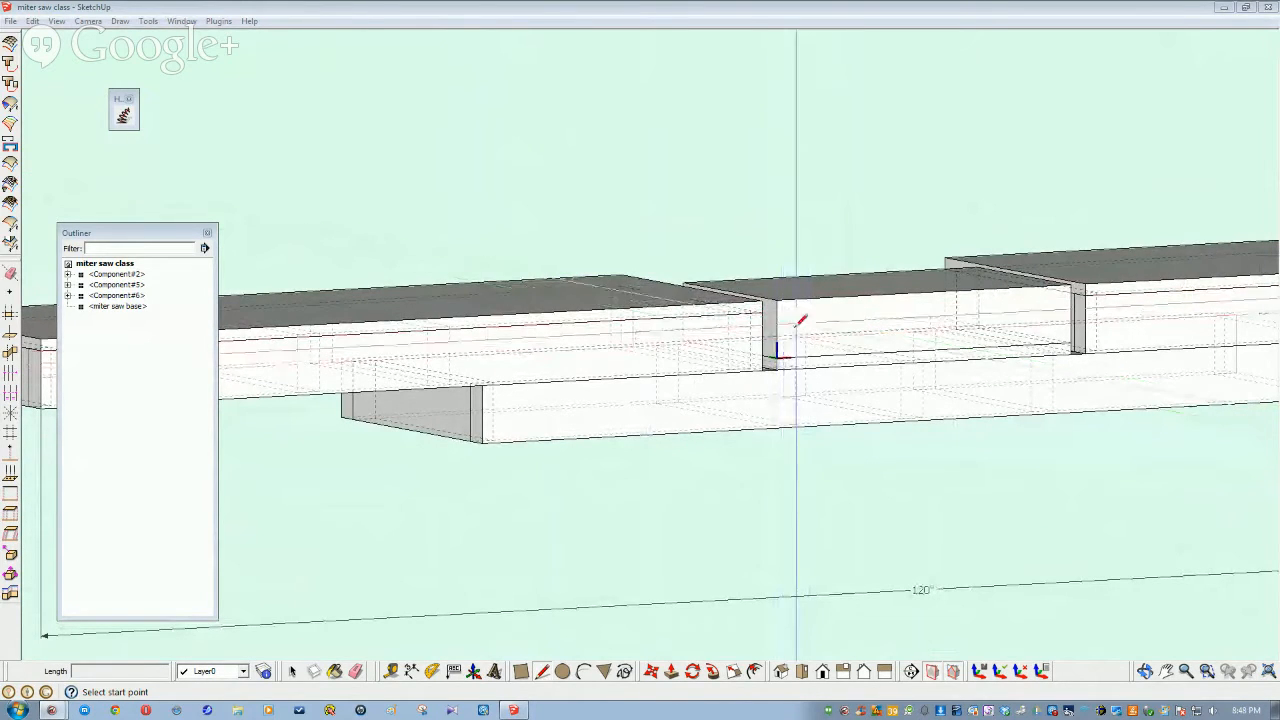
pyautogui.moveTo(737, 409)
pyautogui.mouseDown(button='middle')
pyautogui.moveTo(707, 408)
pyautogui.moveTo(660, 437)
pyautogui.moveTo(726, 543)
pyautogui.moveTo(695, 655)
pyautogui.mouseUp(button='middle')
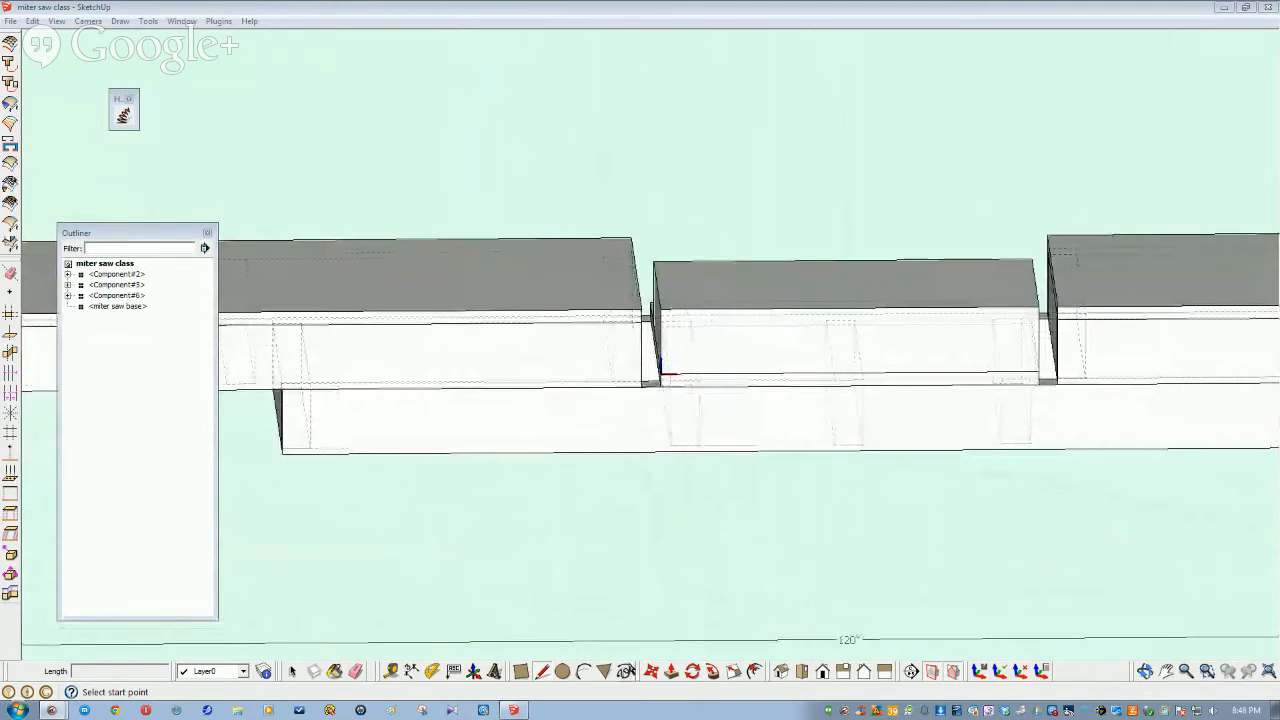
pyautogui.click(411, 672)
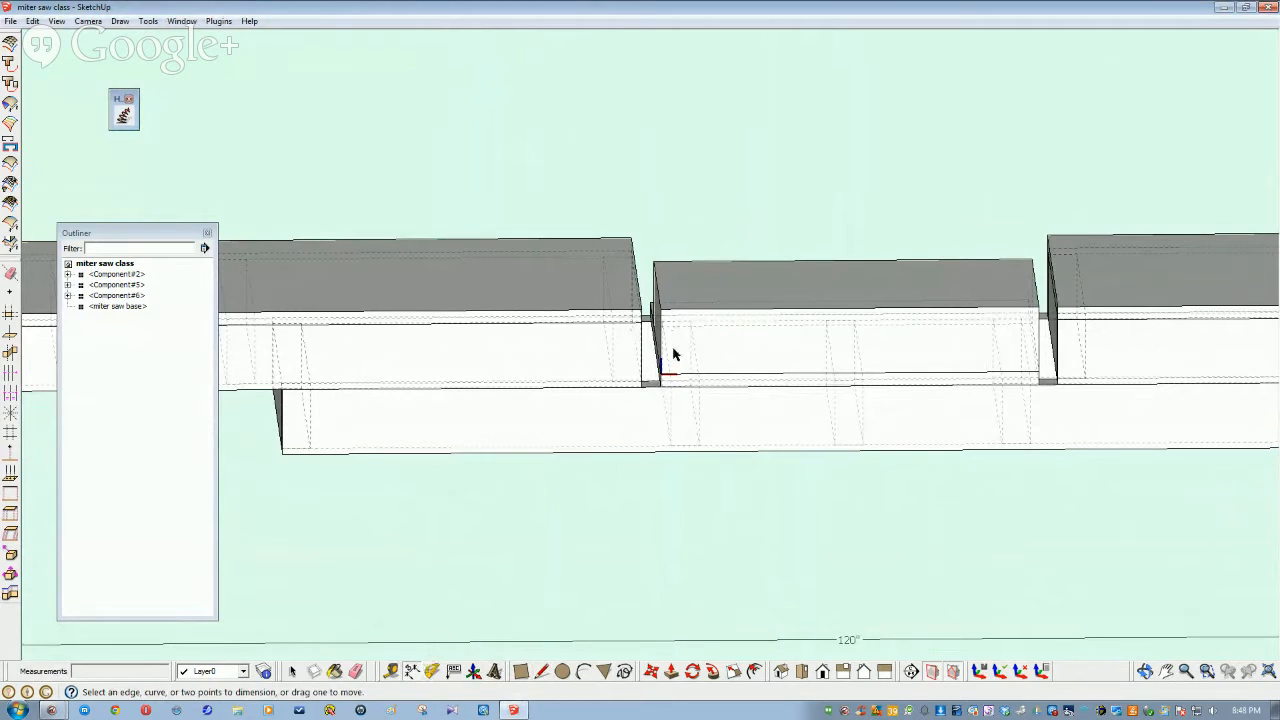
pyautogui.moveTo(673, 341); pyautogui.dragTo(702, 276, button='middle')
pyautogui.click(703, 271)
pyautogui.click(704, 348)
pyautogui.click(760, 334)
pyautogui.scroll(-2, 680, 449)
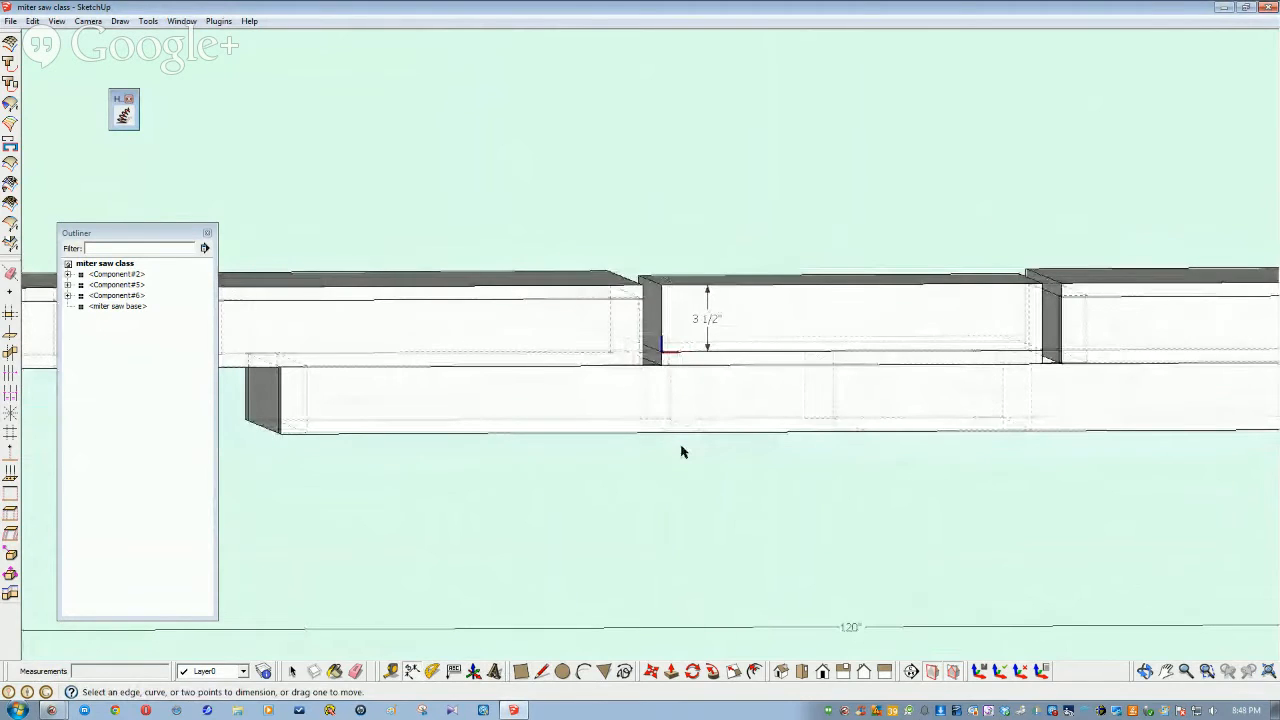
# Dimension the full width of the left wing across its outer end face
pyautogui.moveTo(681, 452); pyautogui.dragTo(640, 468, button='middle')
pyautogui.moveTo(942, 470); pyautogui.dragTo(683, 329, button='middle')
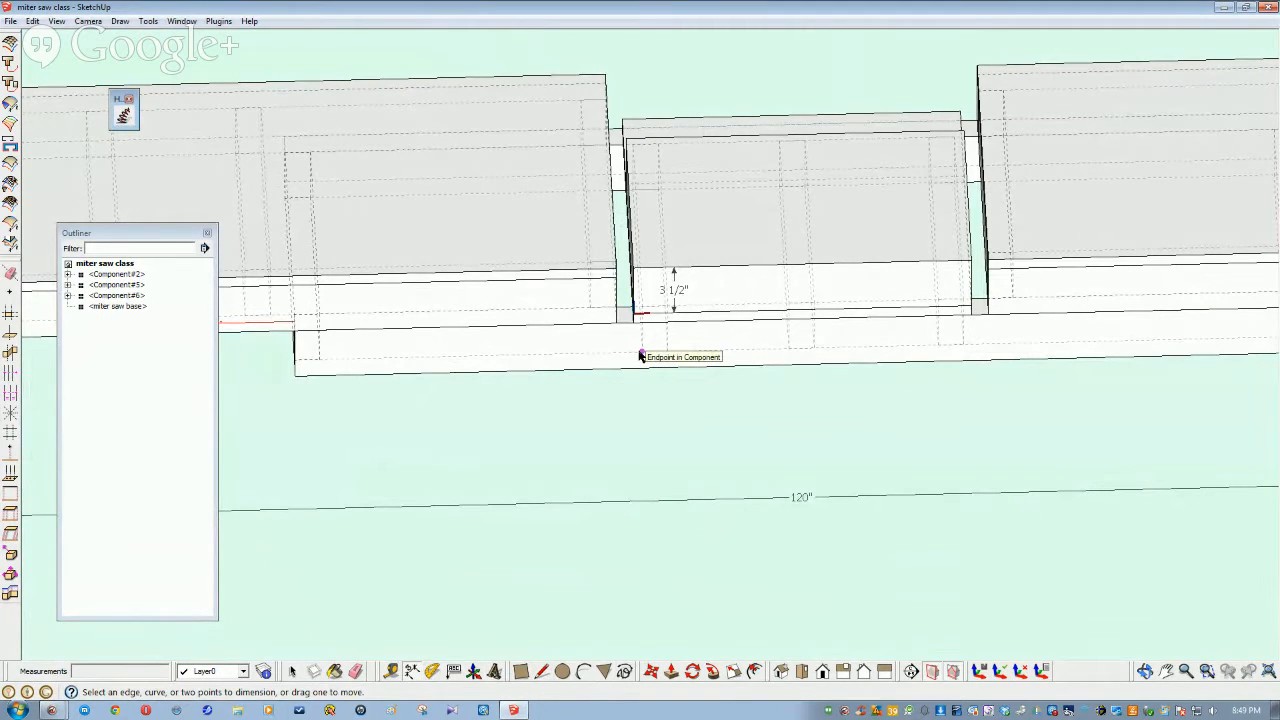
pyautogui.moveTo(640, 356); pyautogui.dragTo(621, 357, button='middle')
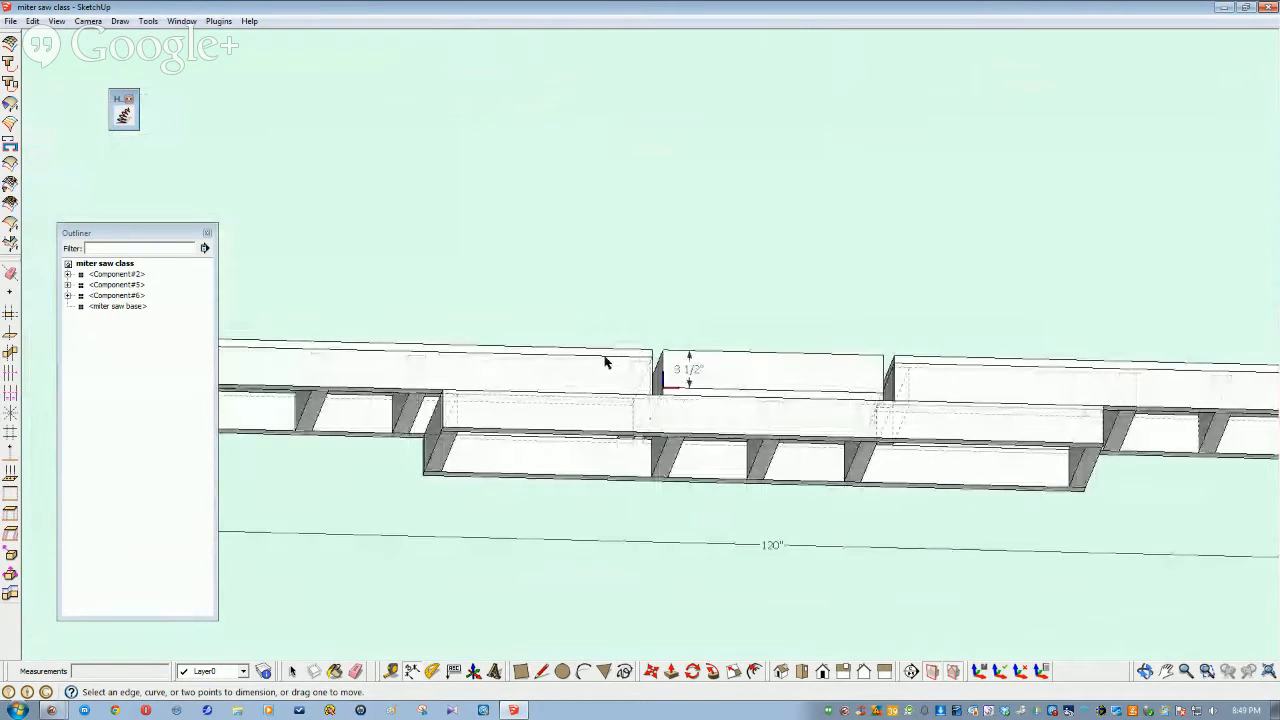
pyautogui.moveTo(605, 362); pyautogui.dragTo(711, 434, button='middle')
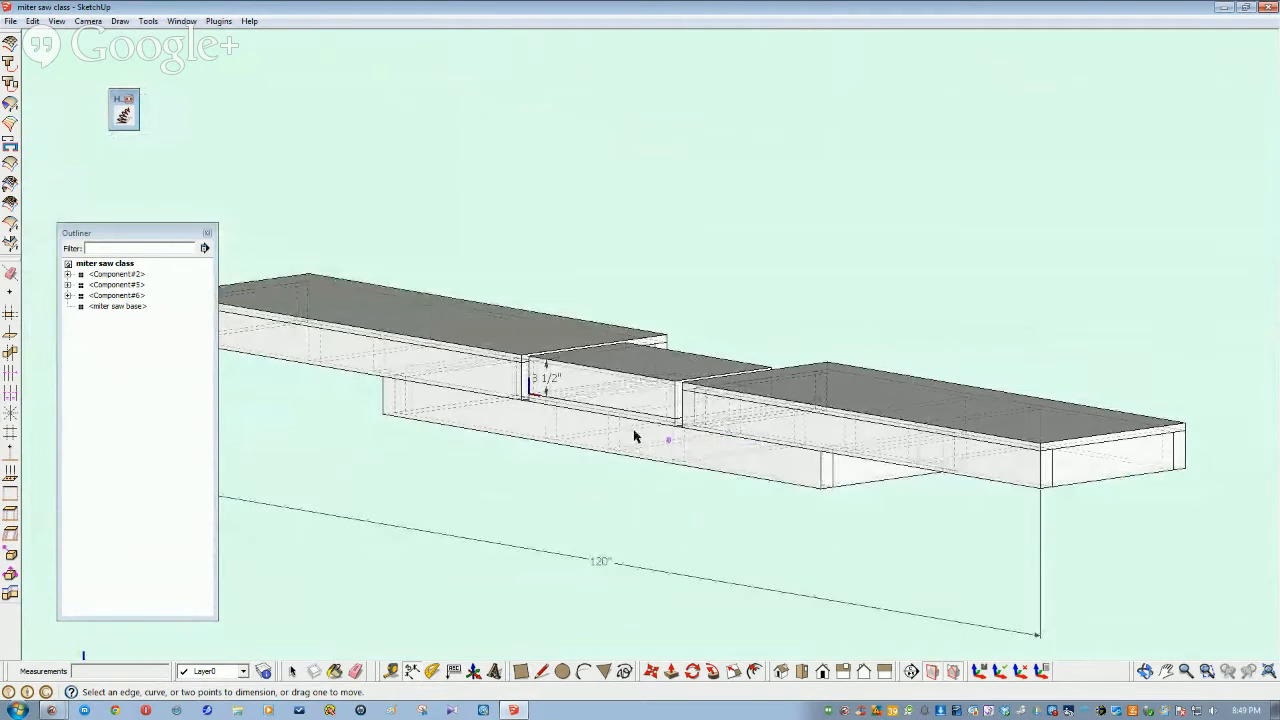
pyautogui.moveTo(698, 451); pyautogui.dragTo(947, 480, button='middle')
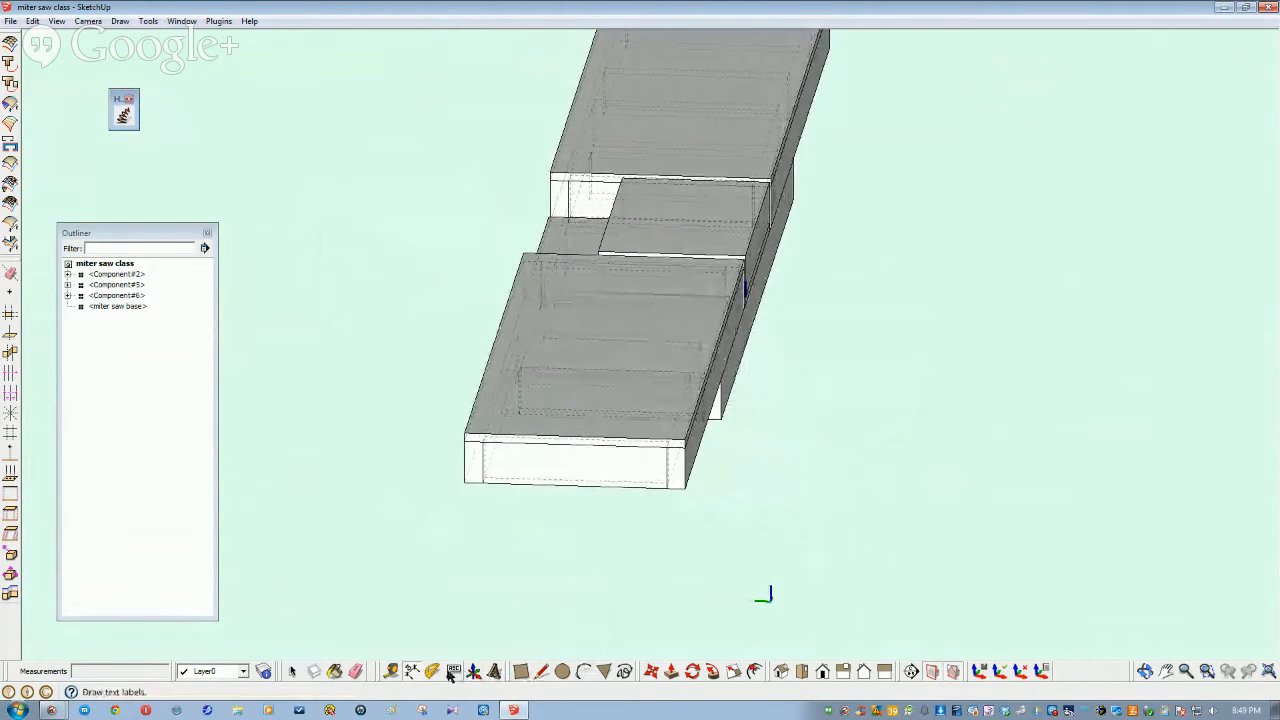
pyautogui.click(465, 484)
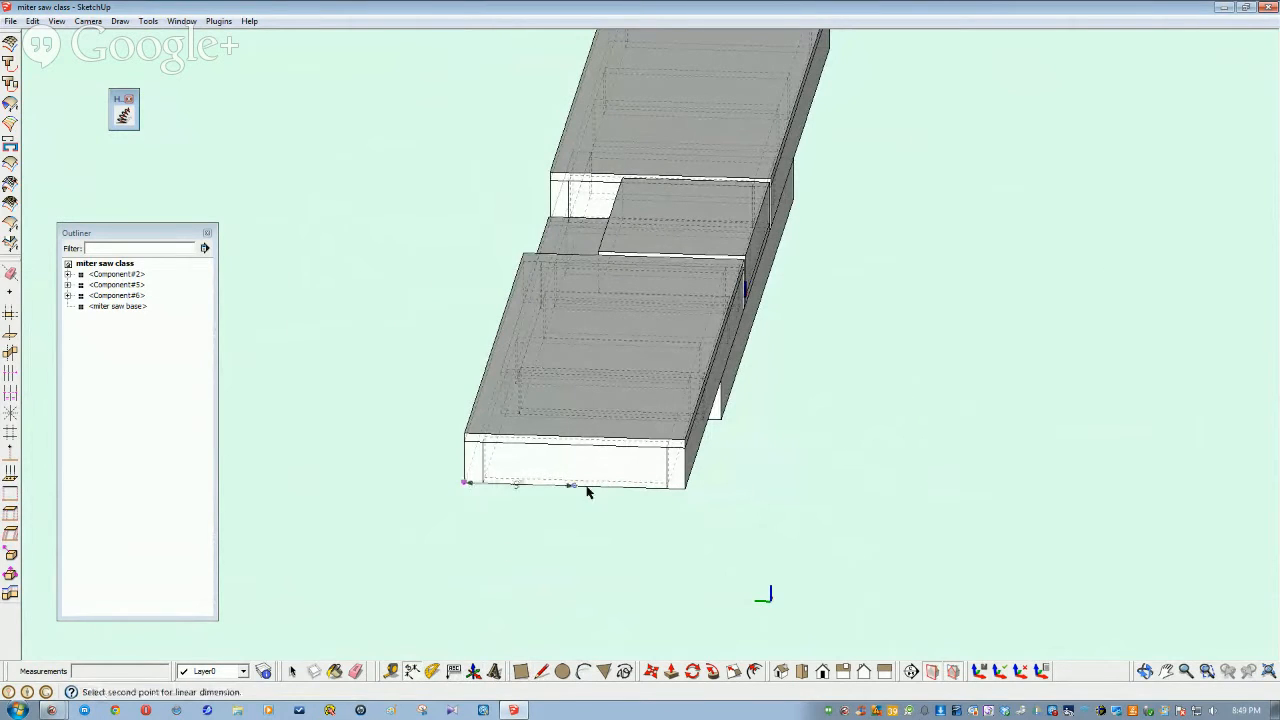
pyautogui.click(685, 490)
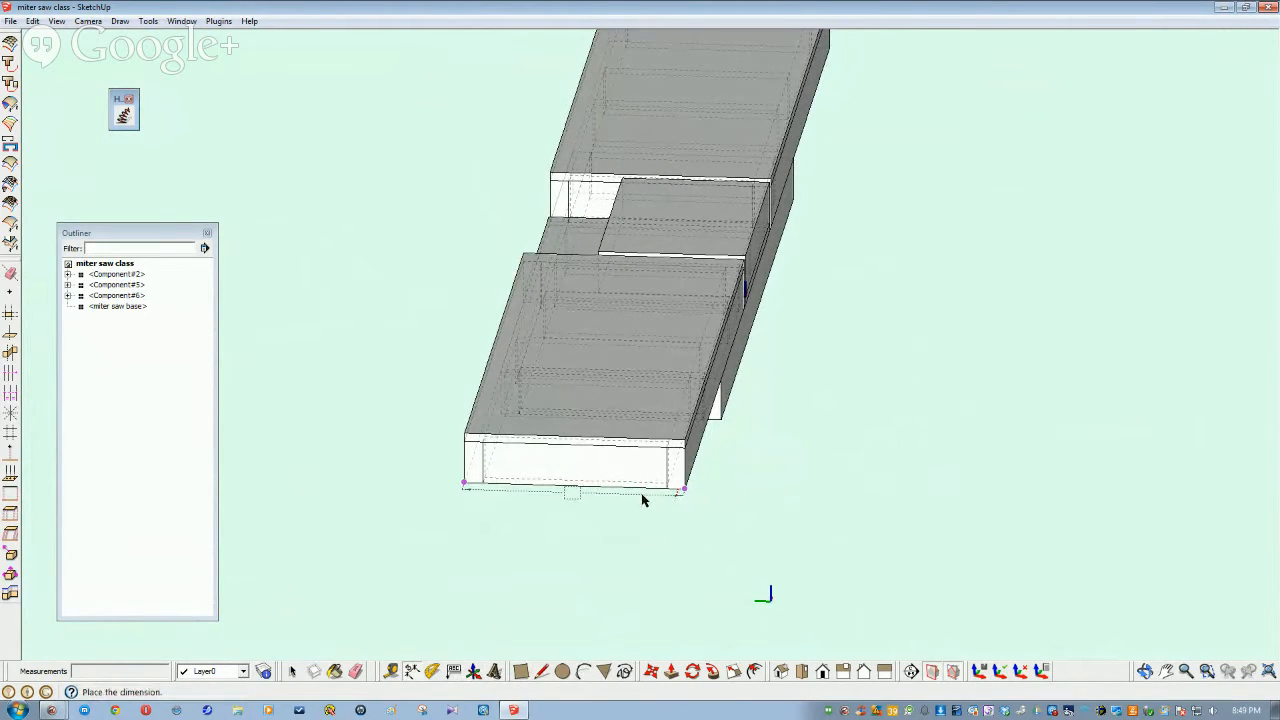
pyautogui.click(638, 456)
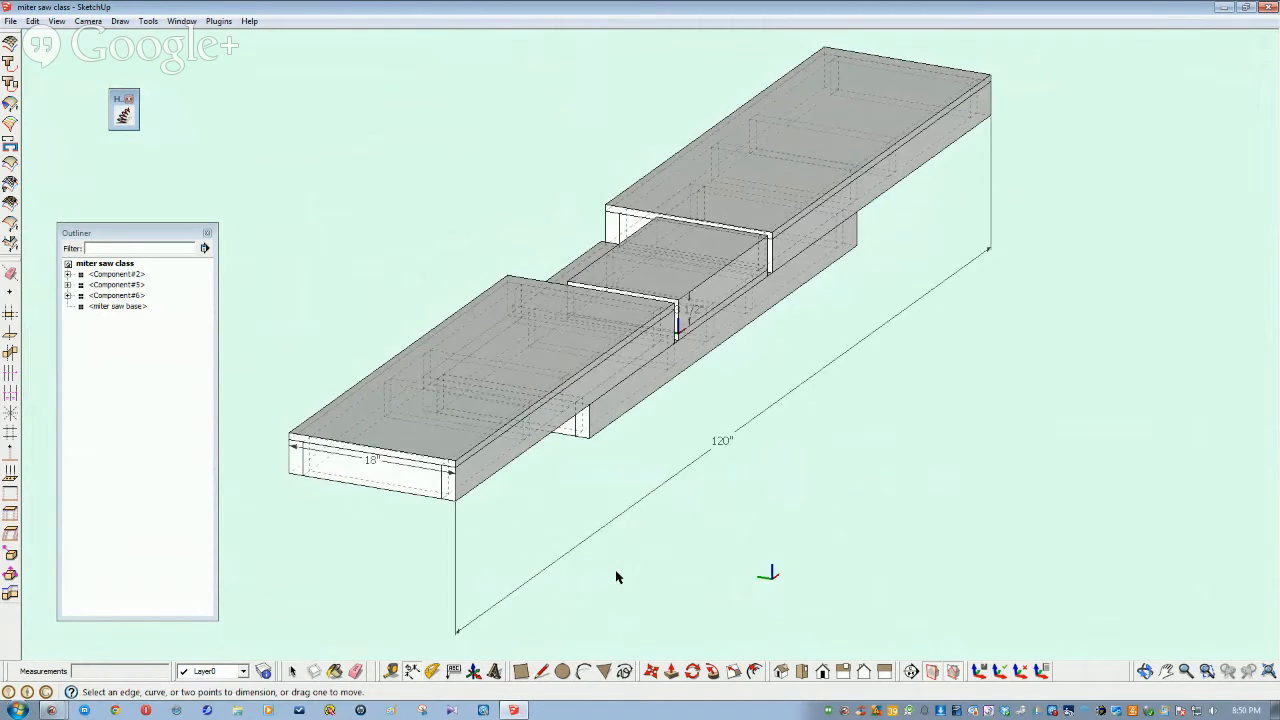
# Dimension the overall length of the lower base along its front bottom edge
pyautogui.moveTo(616, 572)
pyautogui.mouseDown(button='middle')
pyautogui.moveTo(543, 526)
pyautogui.moveTo(563, 529)
pyautogui.moveTo(519, 542)
pyautogui.moveTo(526, 563)
pyautogui.moveTo(557, 523)
pyautogui.moveTo(479, 430)
pyautogui.moveTo(432, 298)
pyautogui.moveTo(426, 357)
pyautogui.moveTo(617, 413)
pyautogui.moveTo(992, 398)
pyautogui.moveTo(465, 346)
pyautogui.moveTo(477, 410)
pyautogui.moveTo(849, 409)
pyautogui.moveTo(1033, 431)
pyautogui.moveTo(923, 420)
pyautogui.mouseUp(button='middle')
pyautogui.press('space')
pyautogui.click(430, 362)
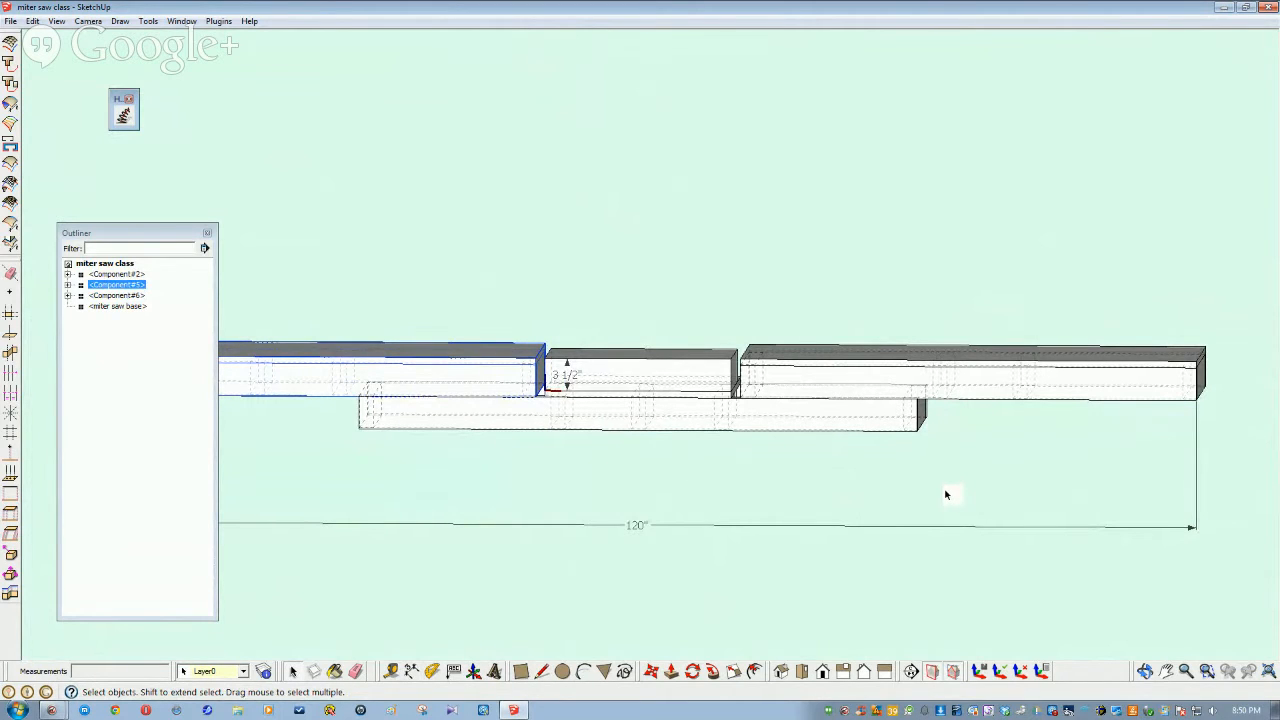
pyautogui.moveTo(946, 492)
pyautogui.mouseDown(button='middle')
pyautogui.moveTo(986, 406)
pyautogui.moveTo(689, 563)
pyautogui.moveTo(586, 514)
pyautogui.moveTo(567, 540)
pyautogui.mouseUp(button='middle')
pyautogui.click(576, 511)
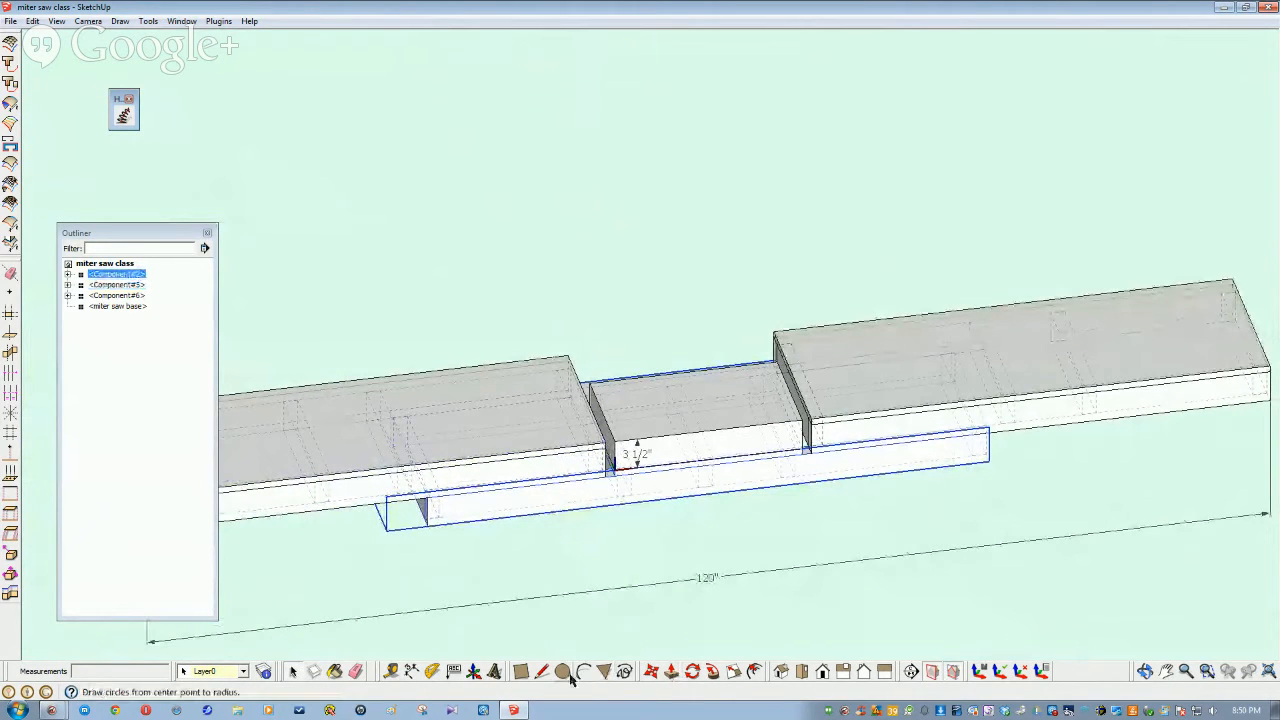
pyautogui.click(412, 671)
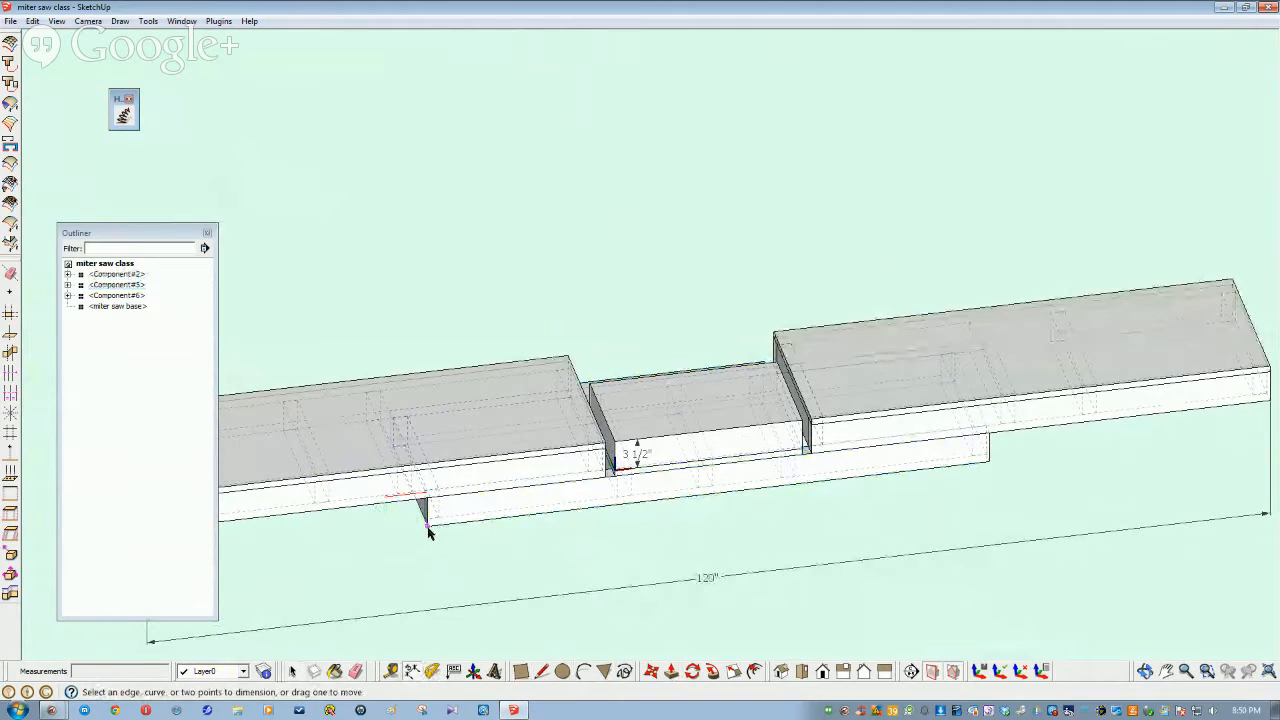
pyautogui.click(428, 527)
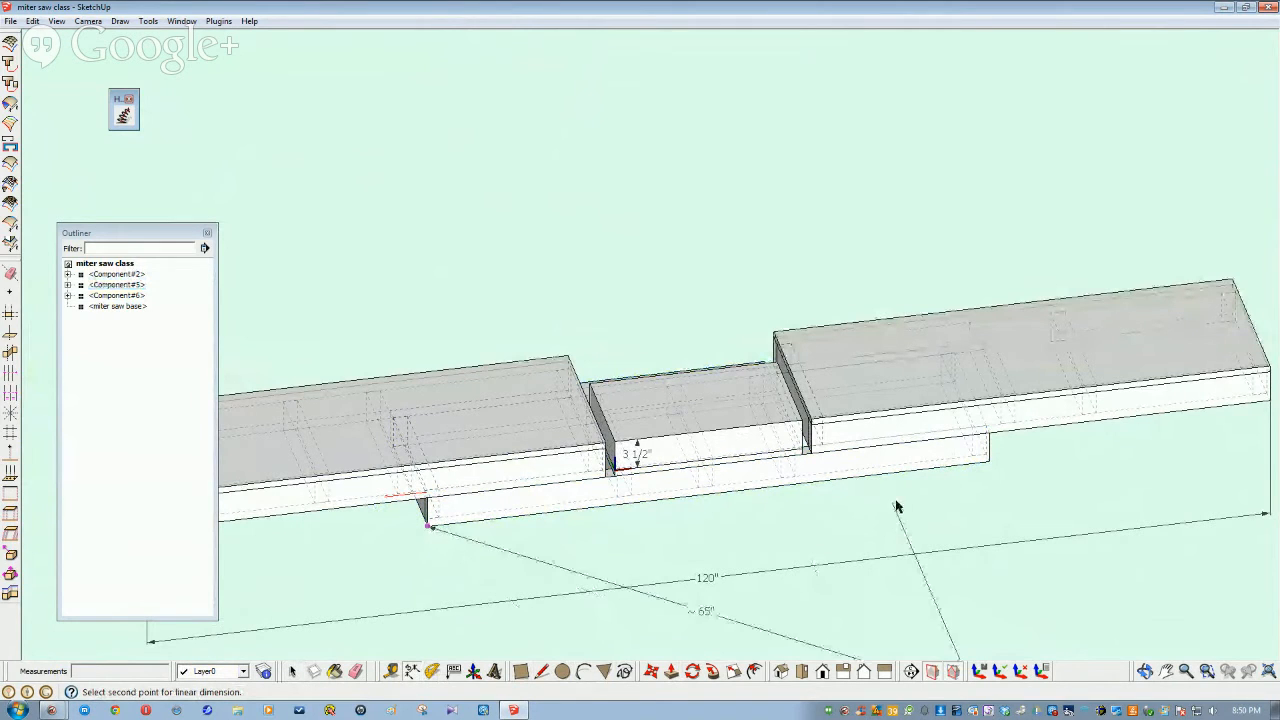
pyautogui.click(989, 464)
pyautogui.click(1003, 497)
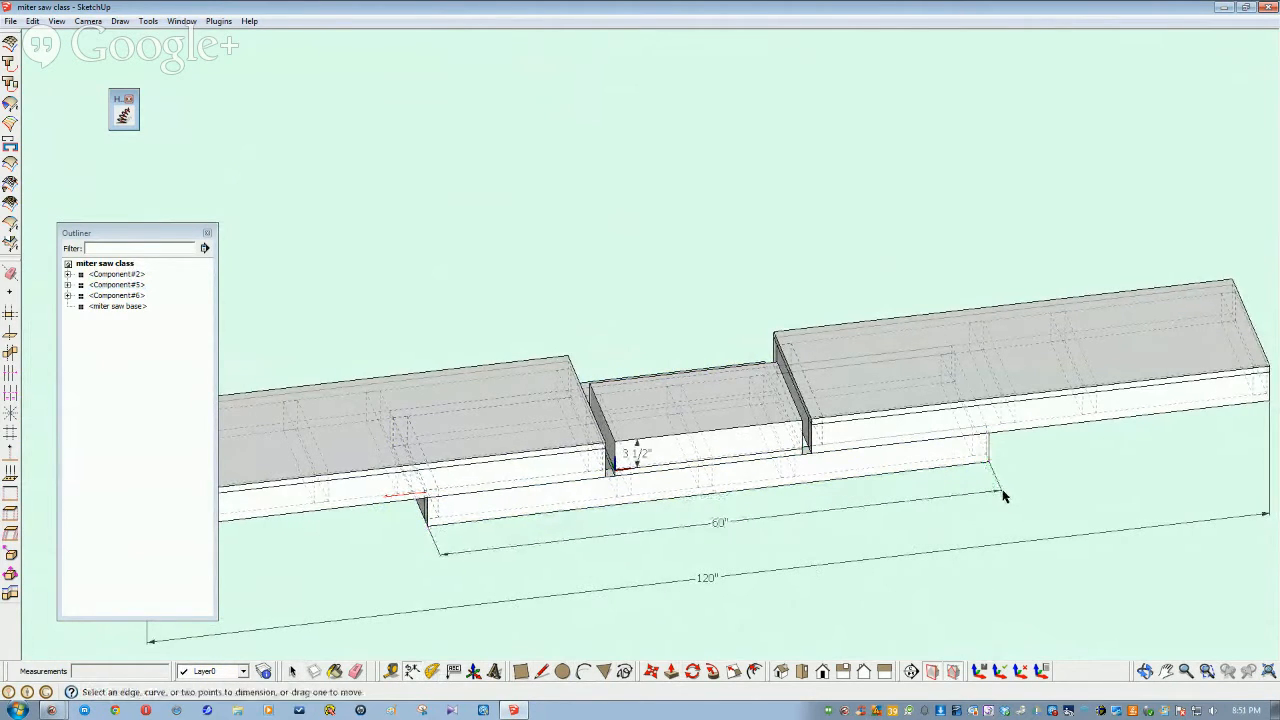
# Edit the left wing and move its cross brace nearest the lower base's outer end up against that end
pyautogui.moveTo(1003, 497); pyautogui.dragTo(924, 589, button='middle')
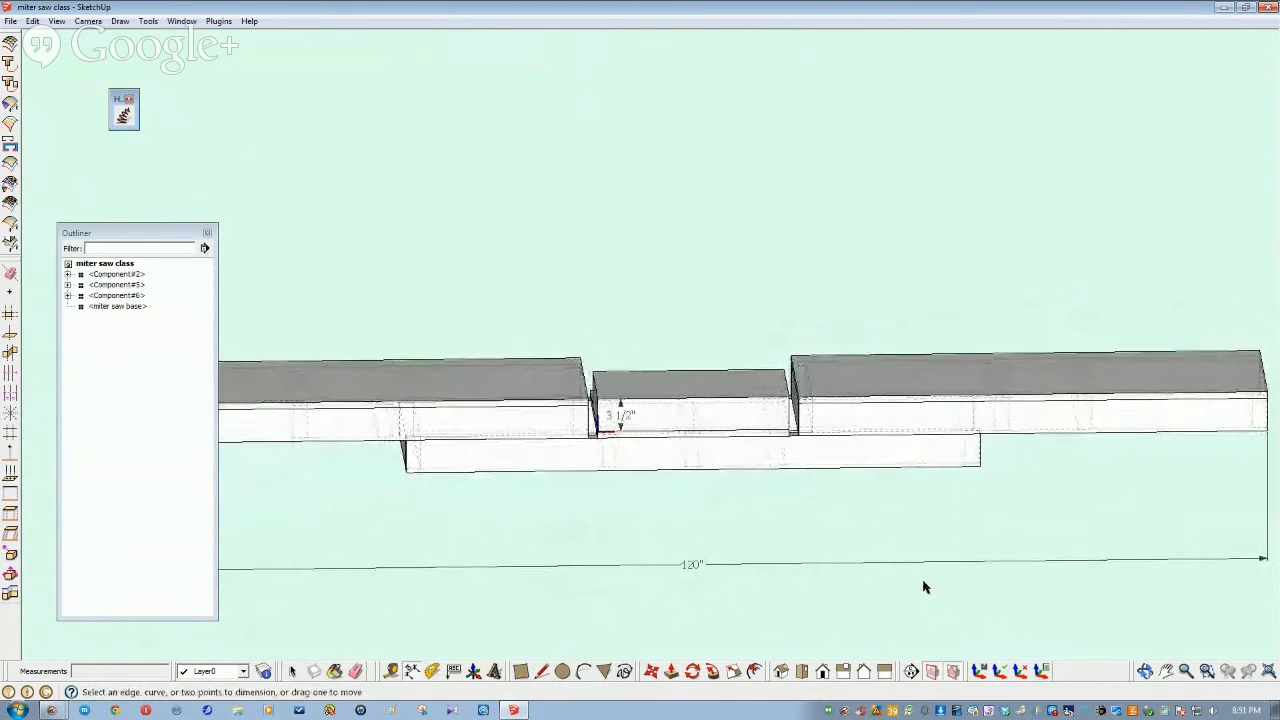
pyautogui.scroll(3, 591, 486)
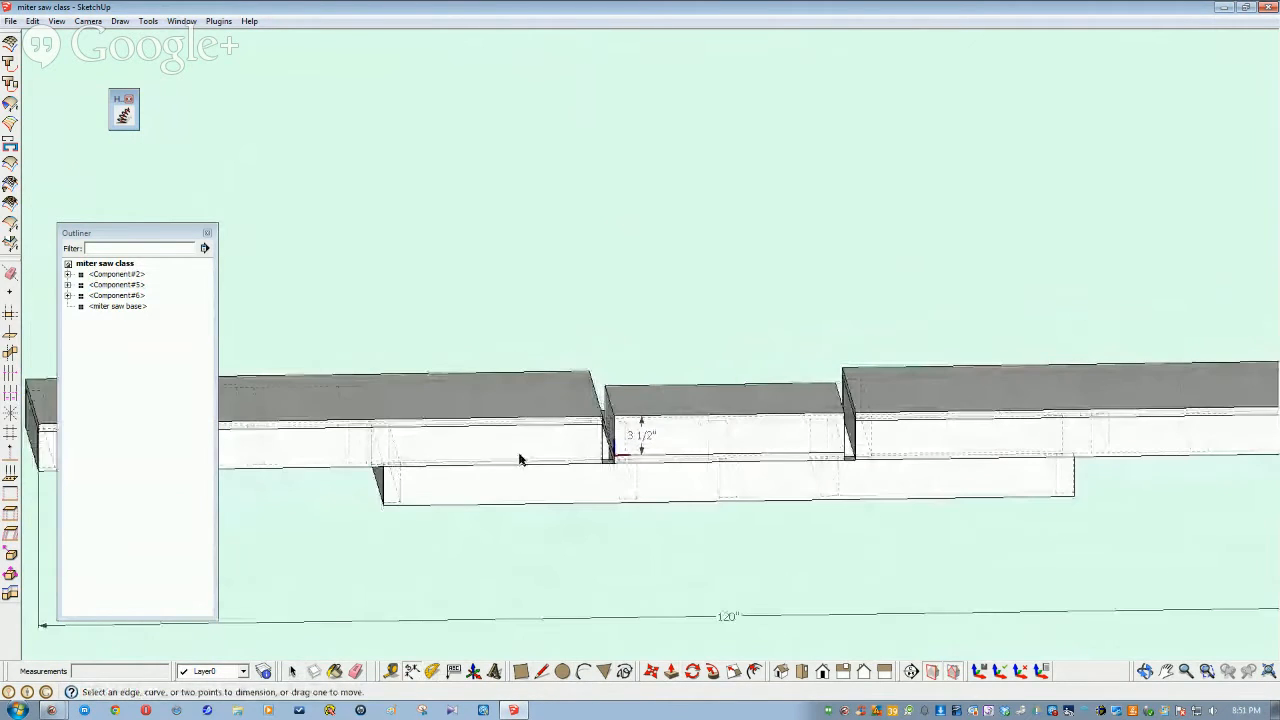
pyautogui.moveTo(621, 502); pyautogui.dragTo(502, 435, button='middle')
pyautogui.press('space')
pyautogui.doubleClick(497, 428)
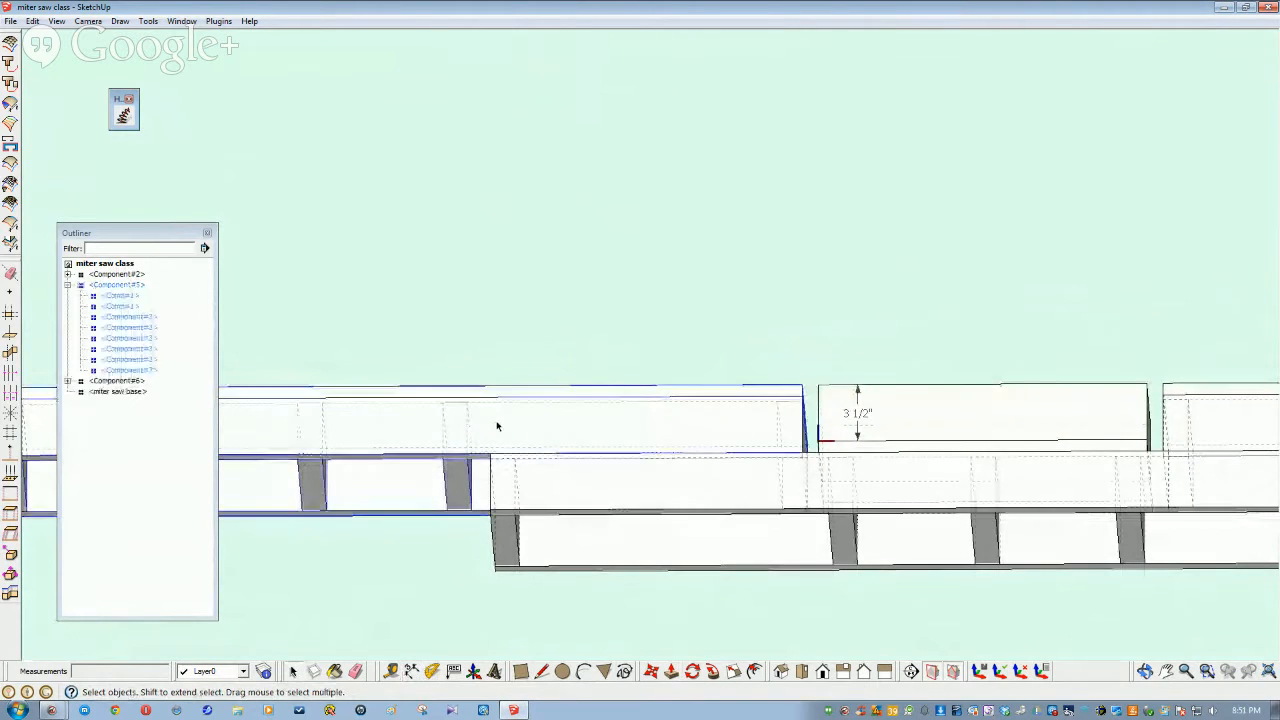
pyautogui.click(455, 477)
pyautogui.moveTo(456, 495); pyautogui.dragTo(456, 560, button='middle')
pyautogui.scroll(1, 446, 536)
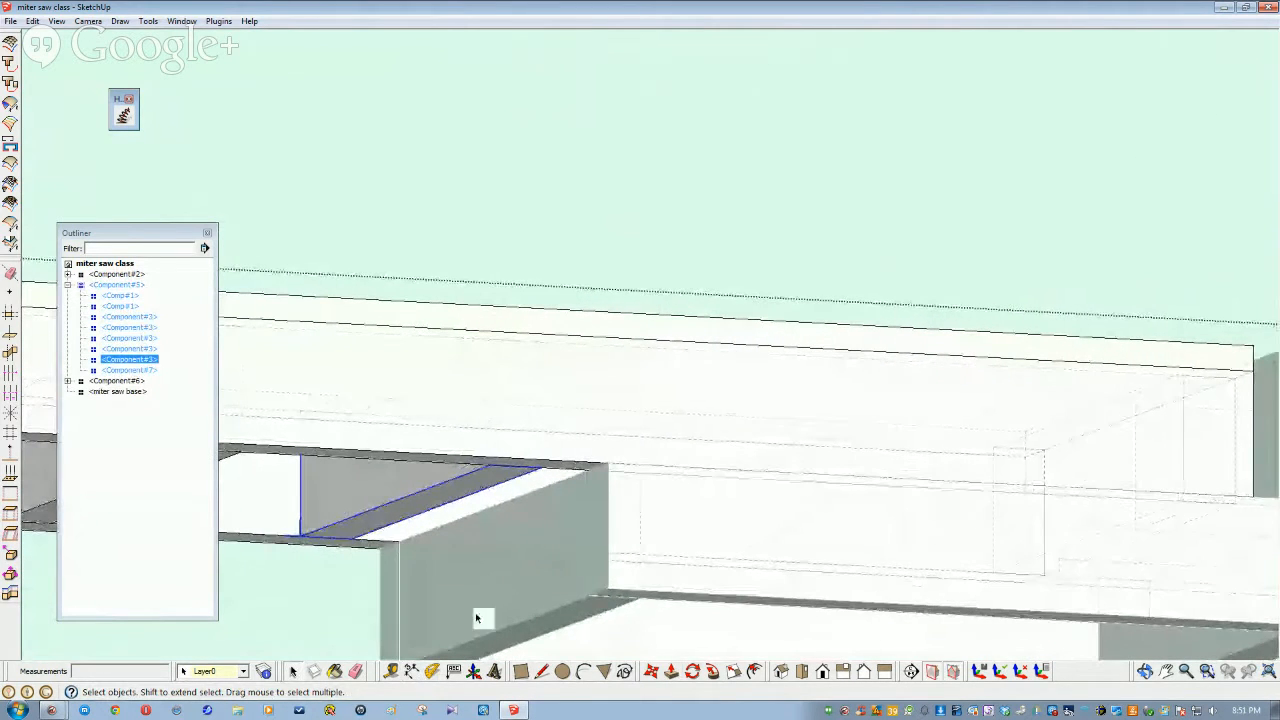
pyautogui.click(651, 676)
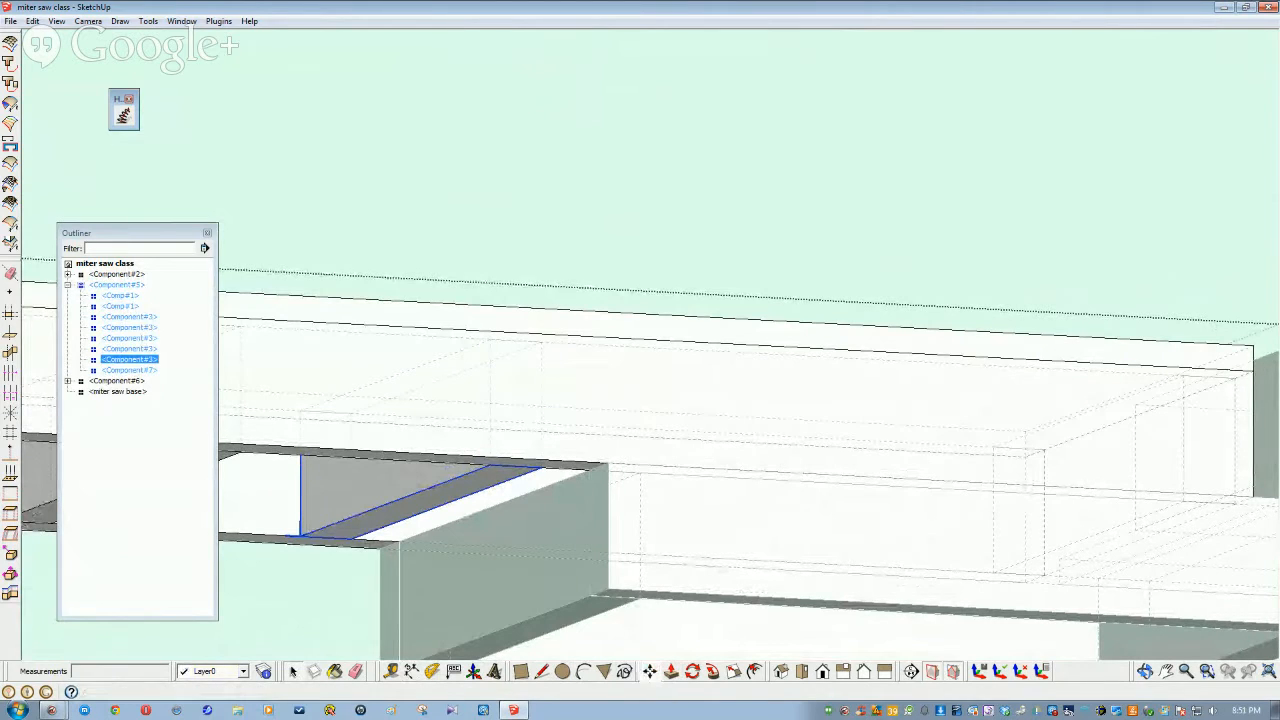
pyautogui.click(485, 466)
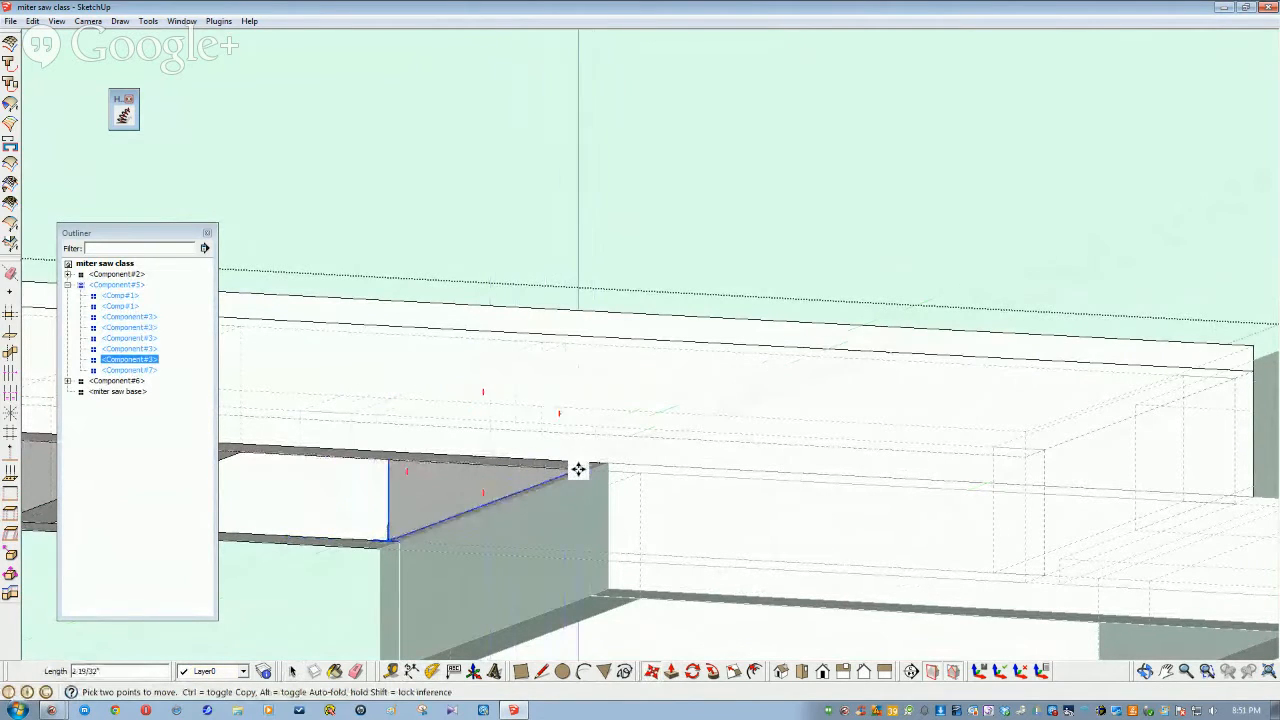
pyautogui.press('space')
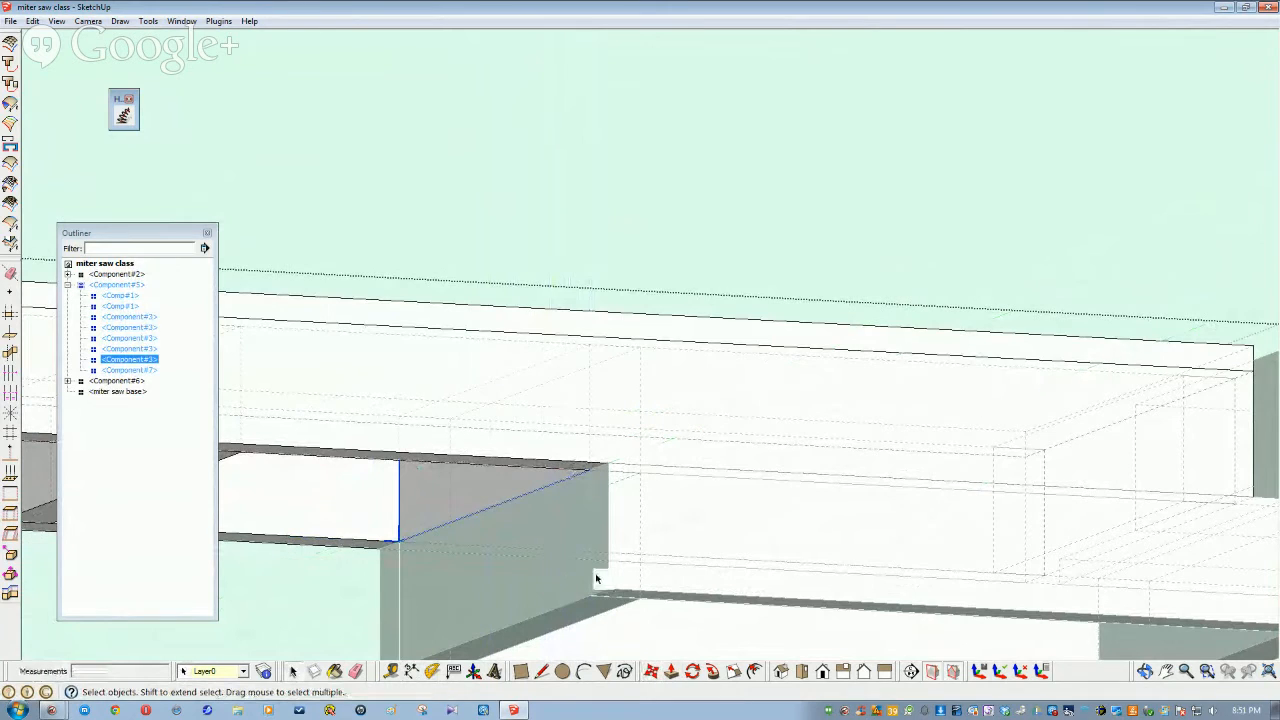
# Edit the right wing and move its cross brace nearest the lower base's outer end up against that end
pyautogui.scroll(-4, 592, 578)
pyautogui.scroll(-3, 589, 586)
pyautogui.moveTo(590, 586); pyautogui.dragTo(1101, 522, button='middle')
pyautogui.doubleClick(1095, 526)
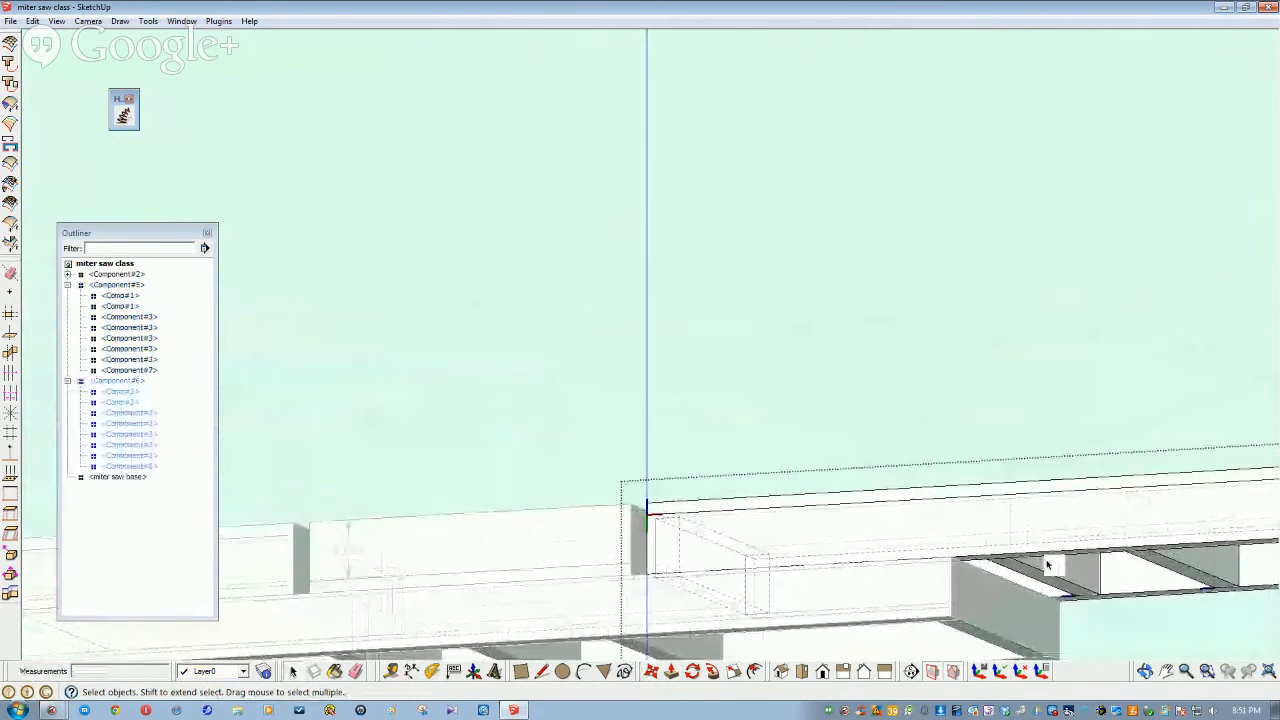
pyautogui.scroll(3, 1042, 584)
pyautogui.moveTo(1042, 584); pyautogui.dragTo(1035, 465, button='middle')
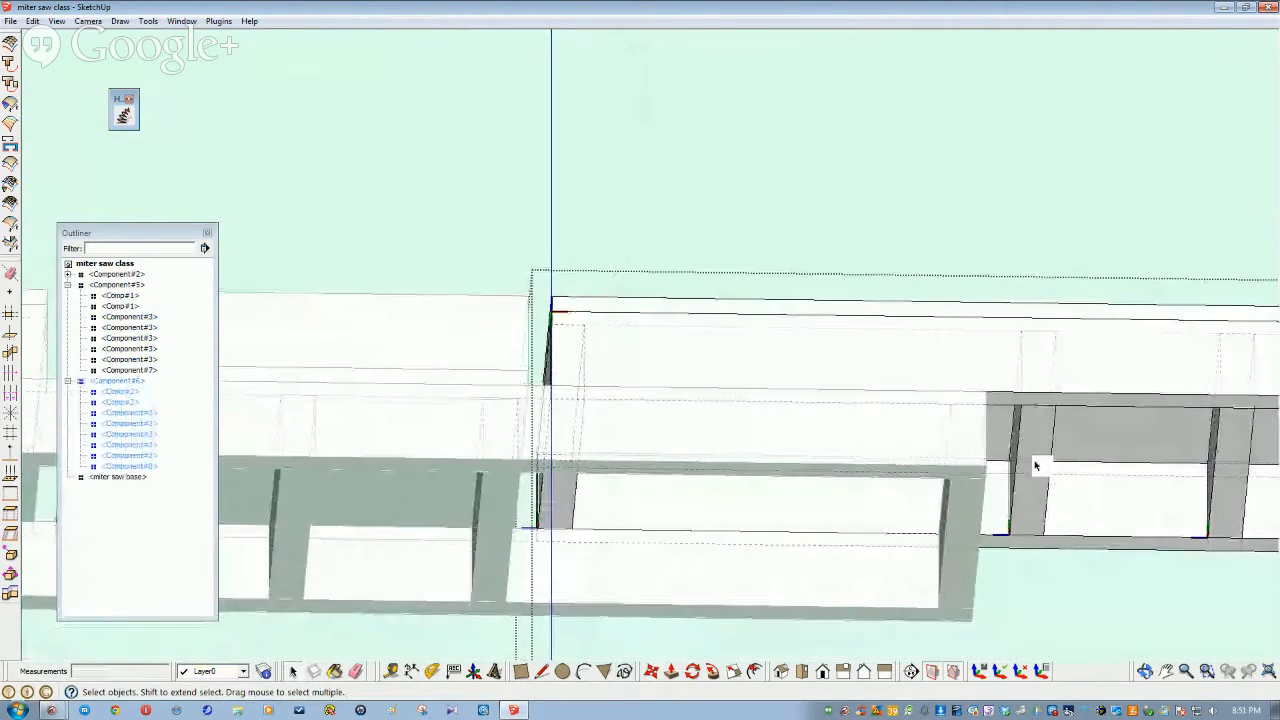
pyautogui.click(649, 671)
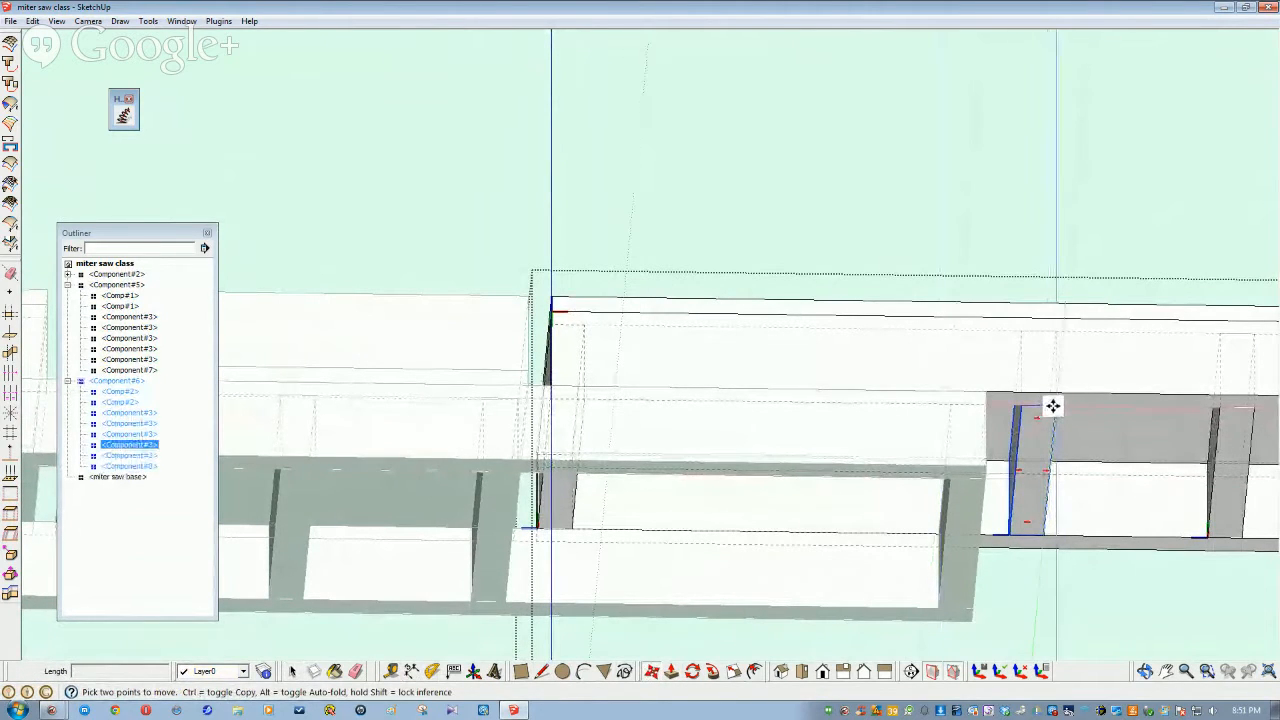
pyautogui.moveTo(1053, 405); pyautogui.dragTo(944, 453, button='middle')
pyautogui.scroll(-1, 944, 453)
pyautogui.press('space')
# Move the right wing's next exposed brace about 2 55/64" toward the wing's outer end
pyautogui.click(754, 489)
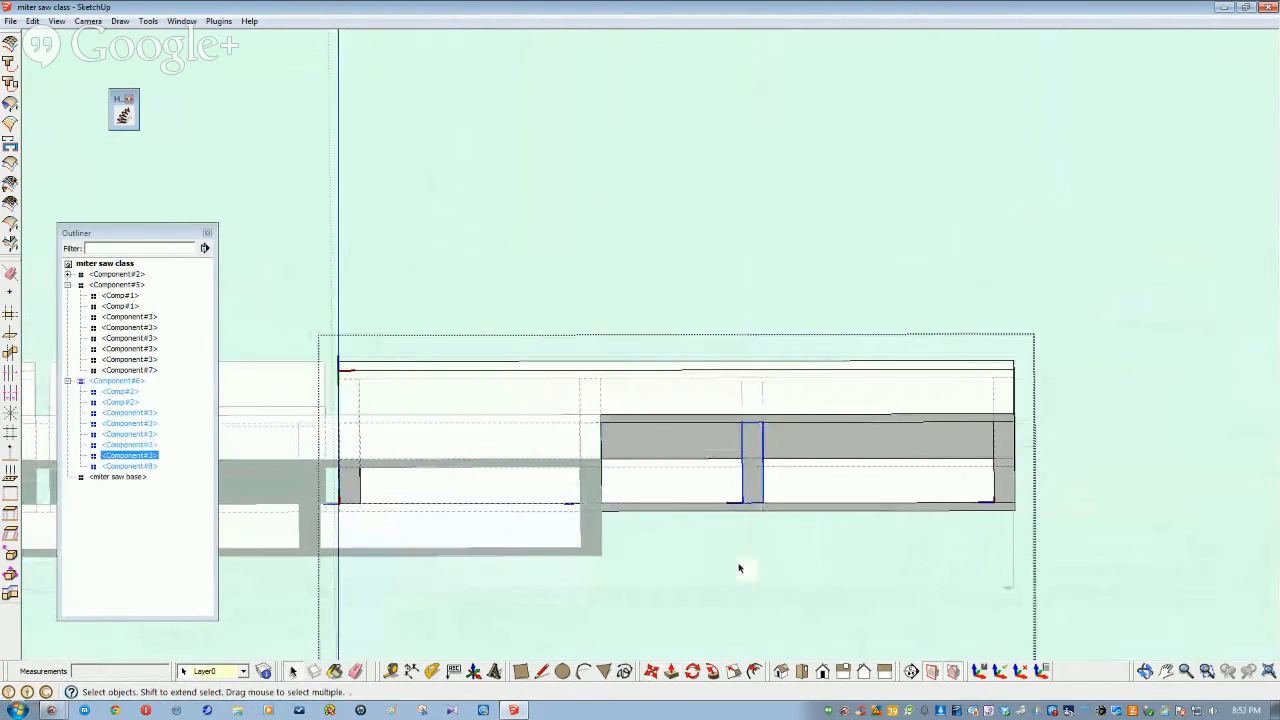
pyautogui.click(670, 671)
pyautogui.click(754, 512)
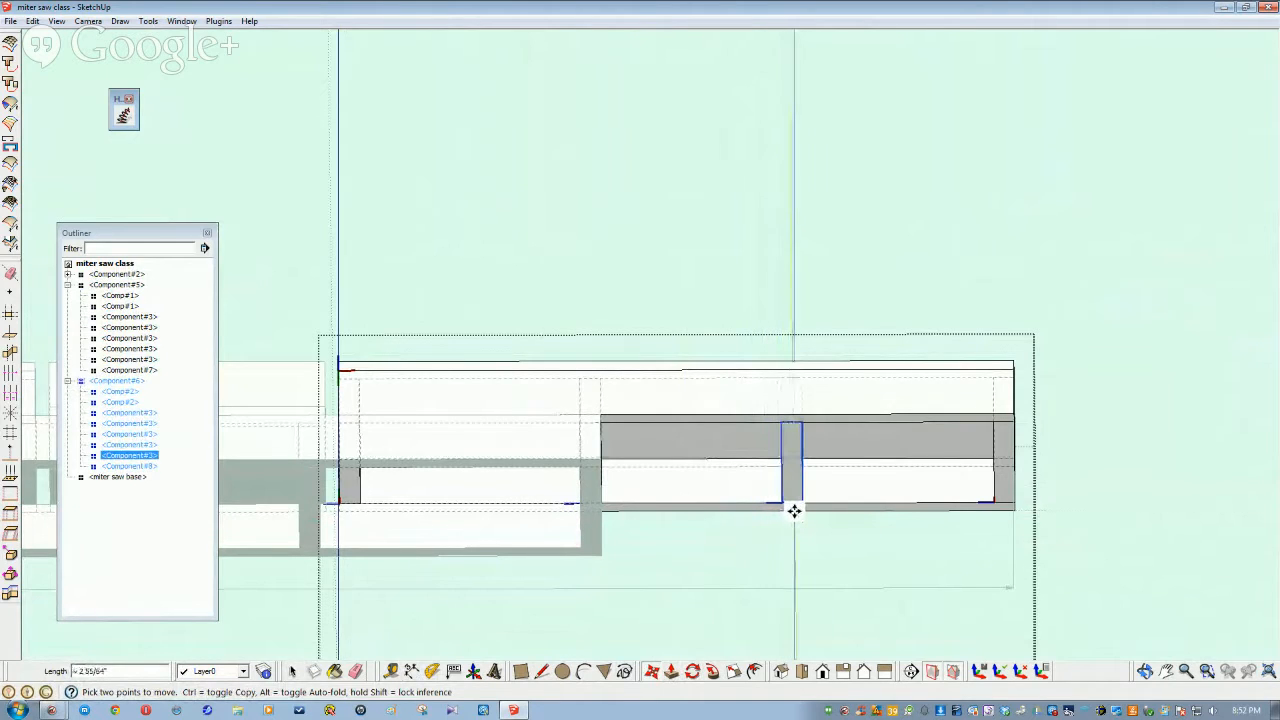
pyautogui.click(794, 511)
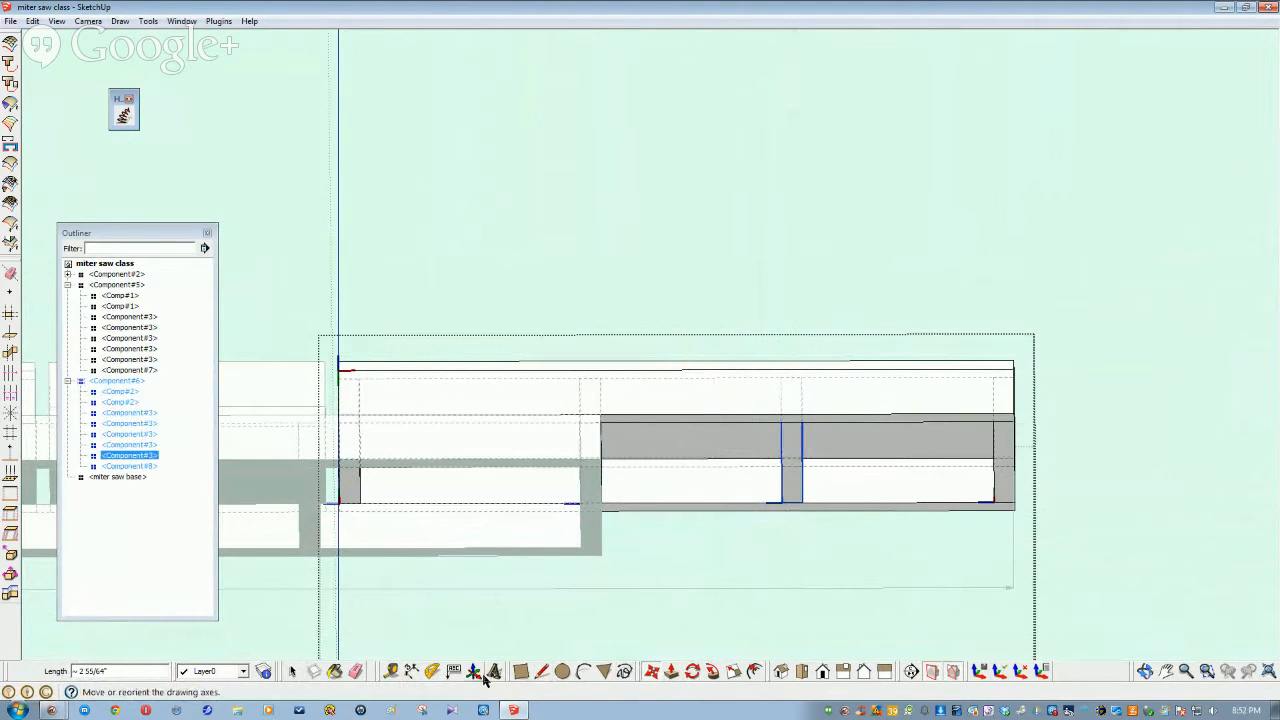
# Dimension the clear openings on both sides of the right wing's repositioned brace
pyautogui.click(411, 671)
pyautogui.moveTo(610, 522); pyautogui.dragTo(703, 481, button='middle')
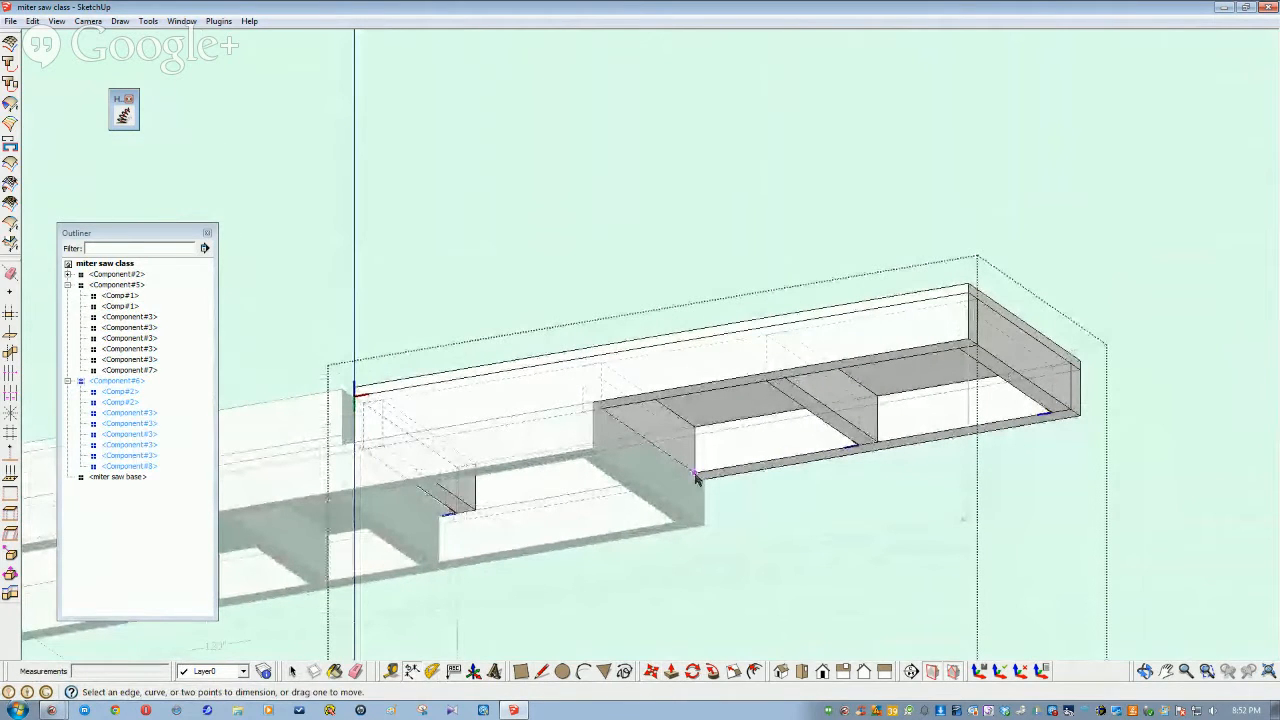
pyautogui.click(878, 447)
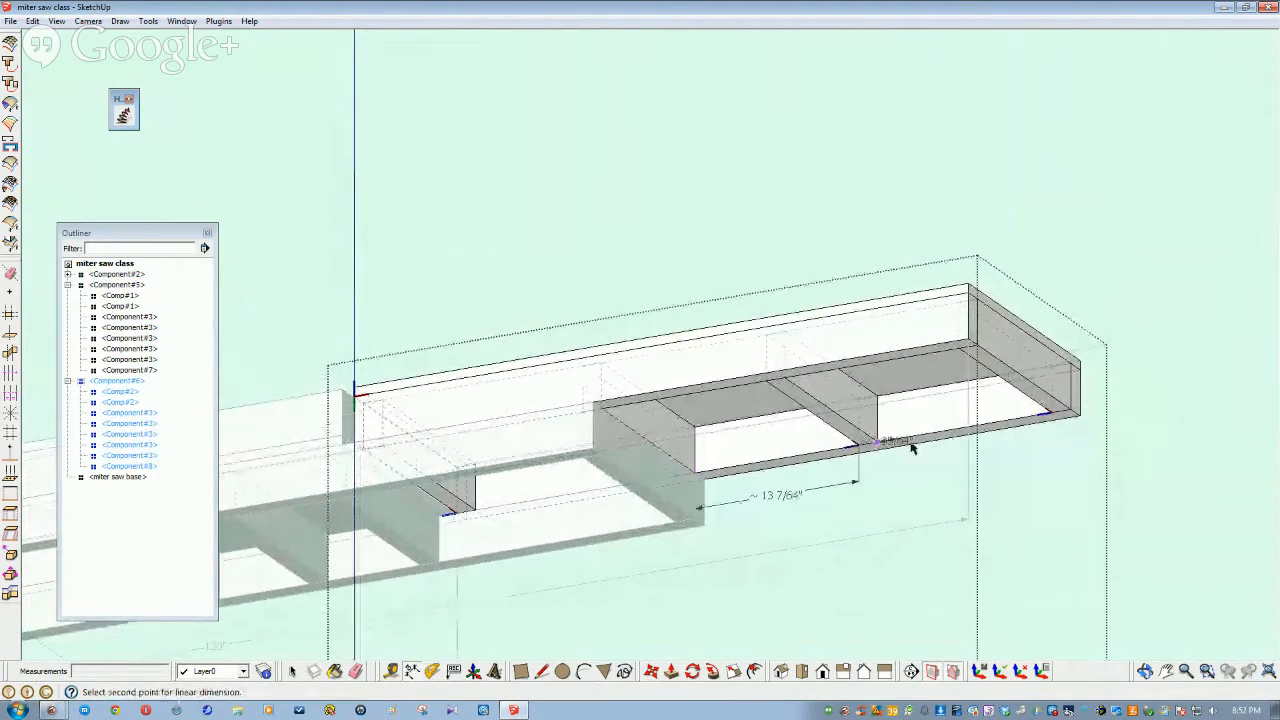
pyautogui.click(1051, 418)
pyautogui.click(1057, 434)
pyautogui.moveTo(1057, 434); pyautogui.dragTo(868, 559, button='middle')
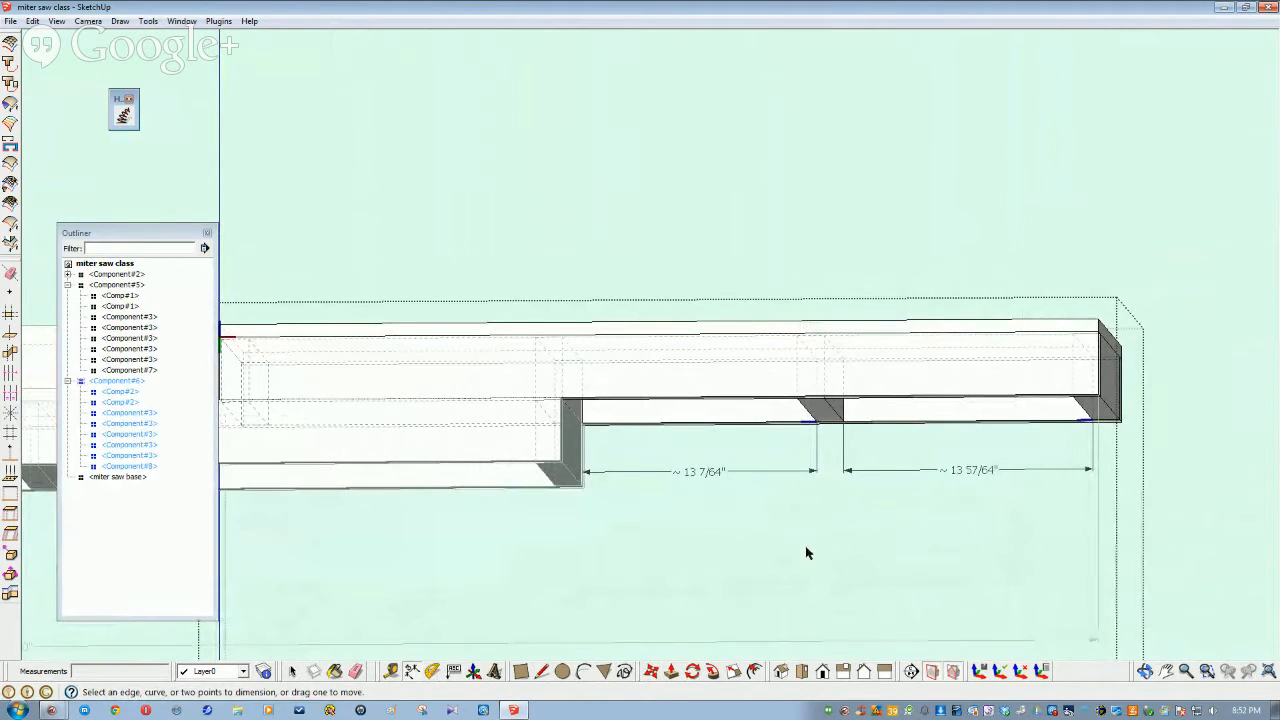
pyautogui.scroll(3, 815, 534)
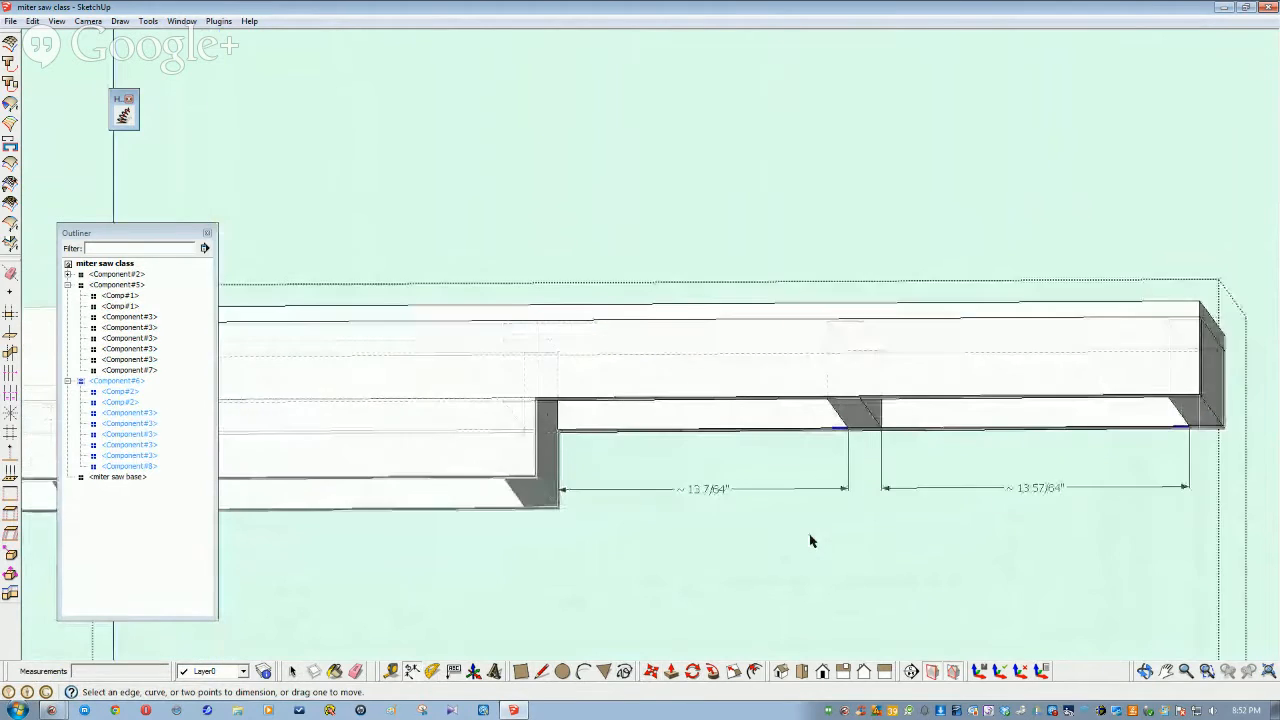
# Move the right wing's middle exposed brace toward the wing's outer end to even out its two clear openings, finishing with a .04" move
pyautogui.press('space')
pyautogui.click(848, 418)
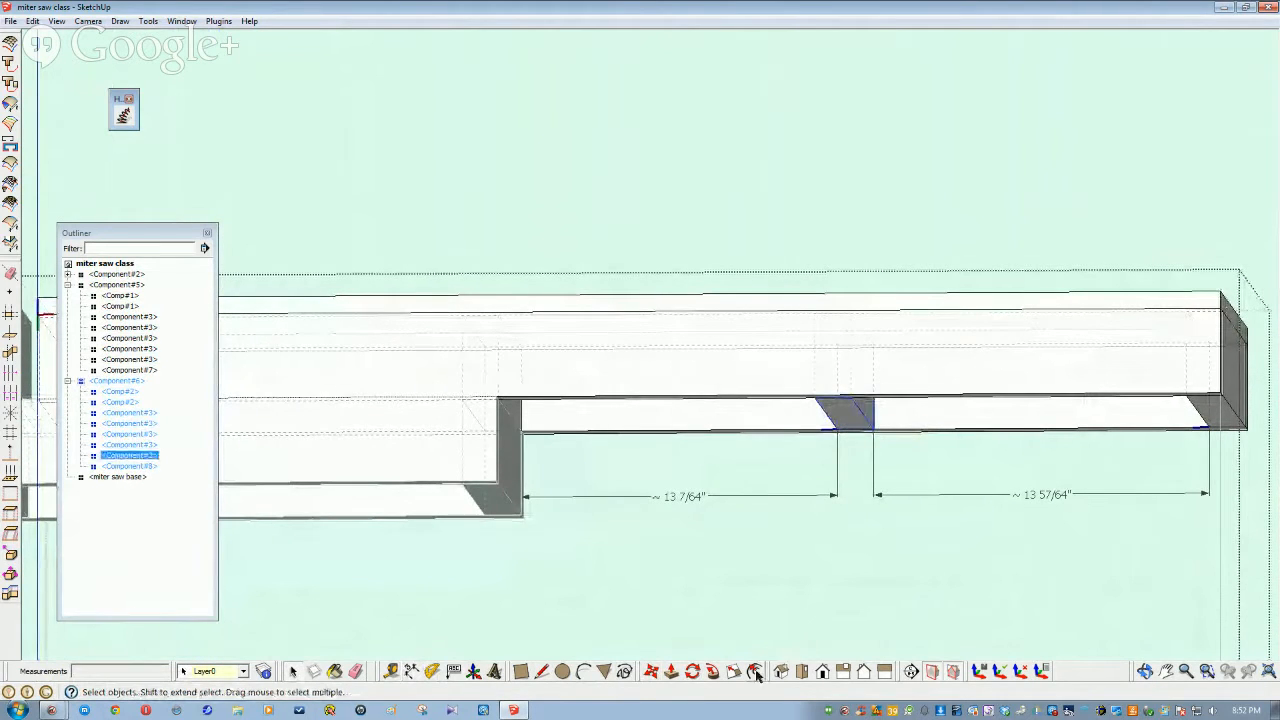
pyautogui.click(671, 671)
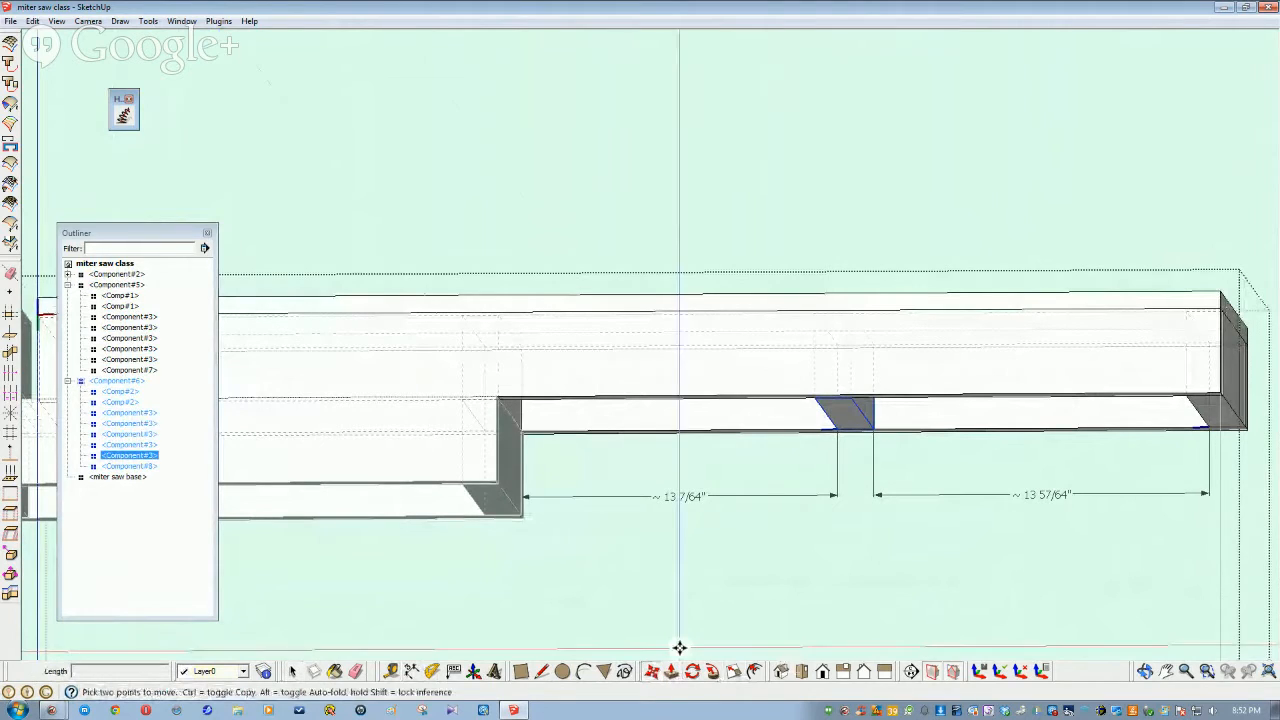
pyautogui.click(689, 431)
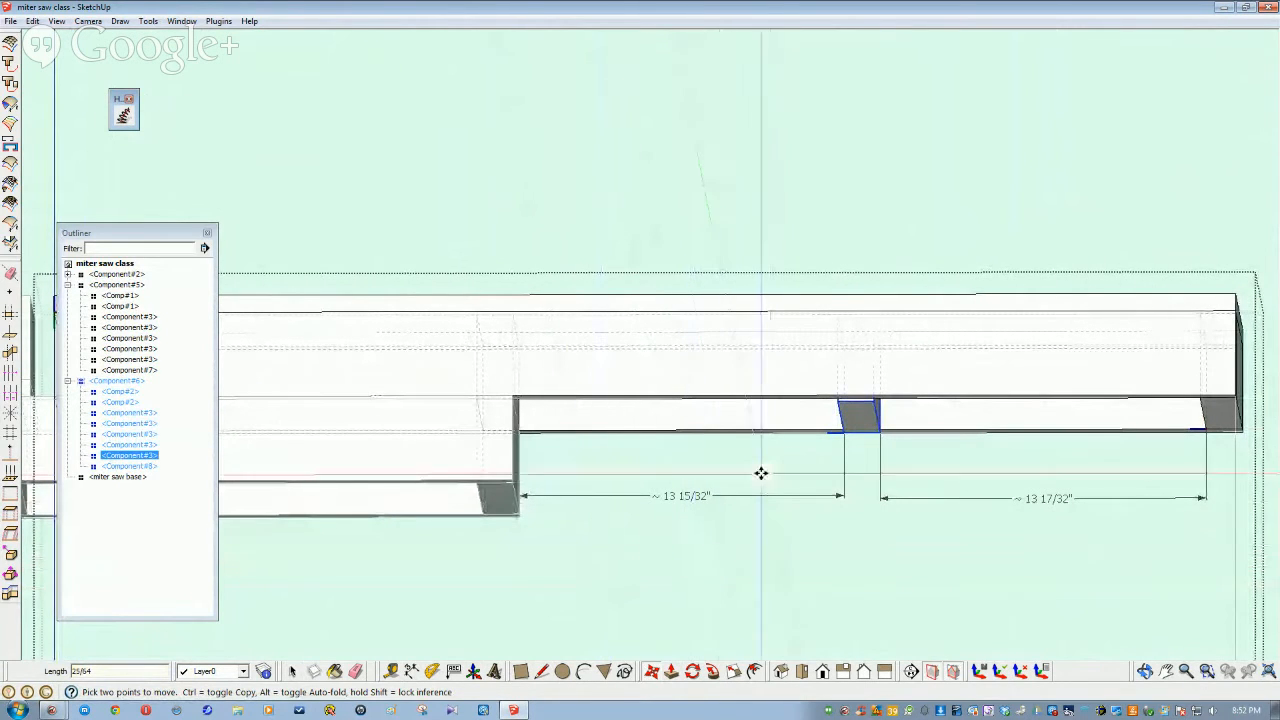
pyautogui.click(699, 429)
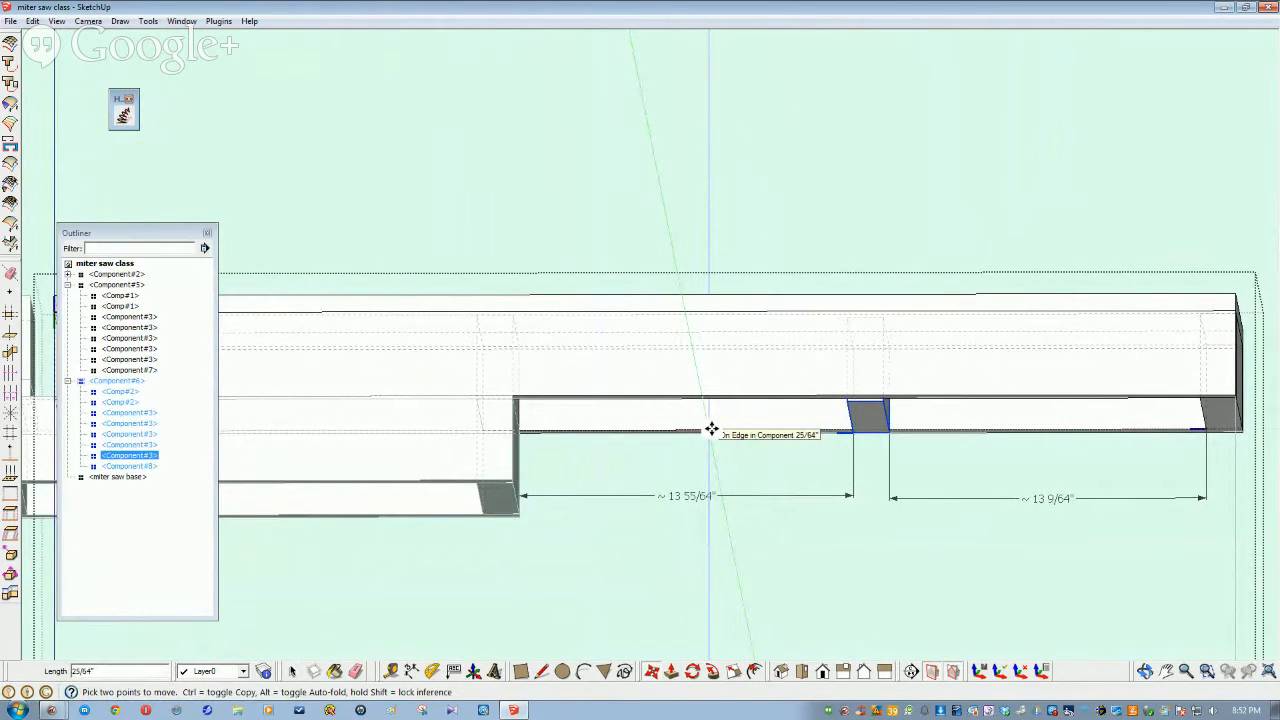
pyautogui.write('34')
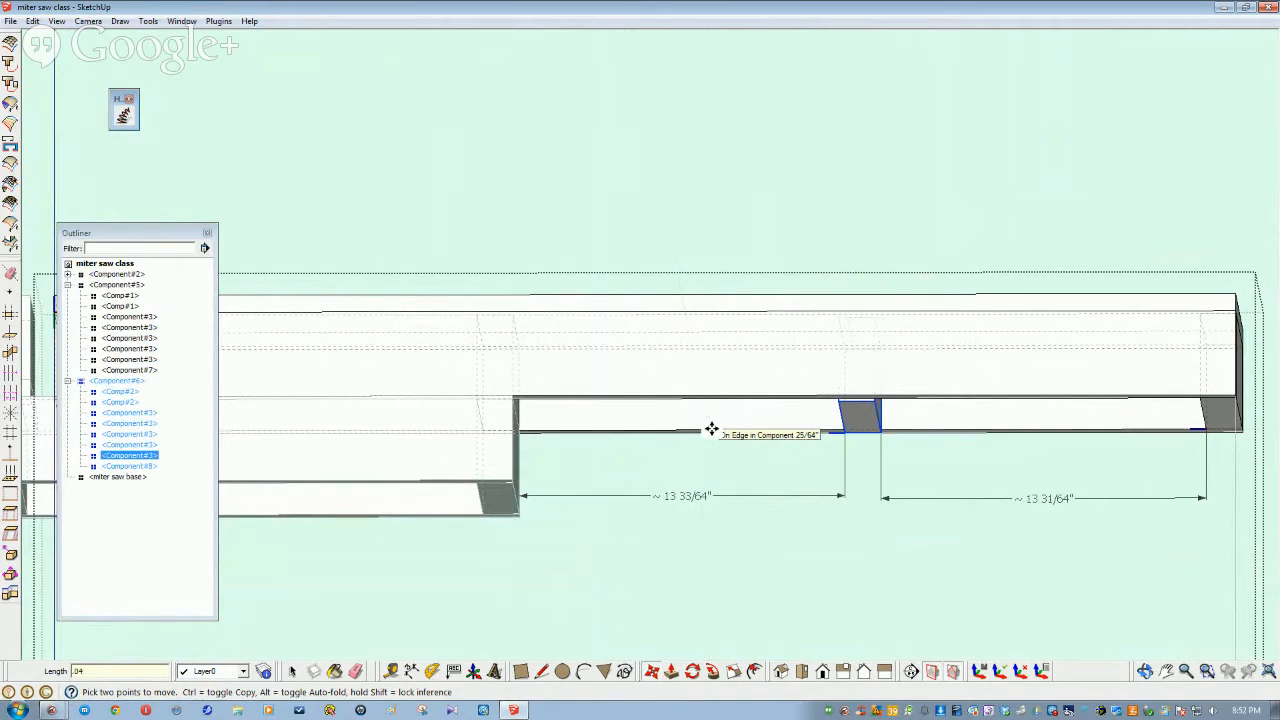
pyautogui.press('space')
# Edit the lower base and dimension the clear openings on both sides of the middle brace nearest its left end
pyautogui.click(756, 582)
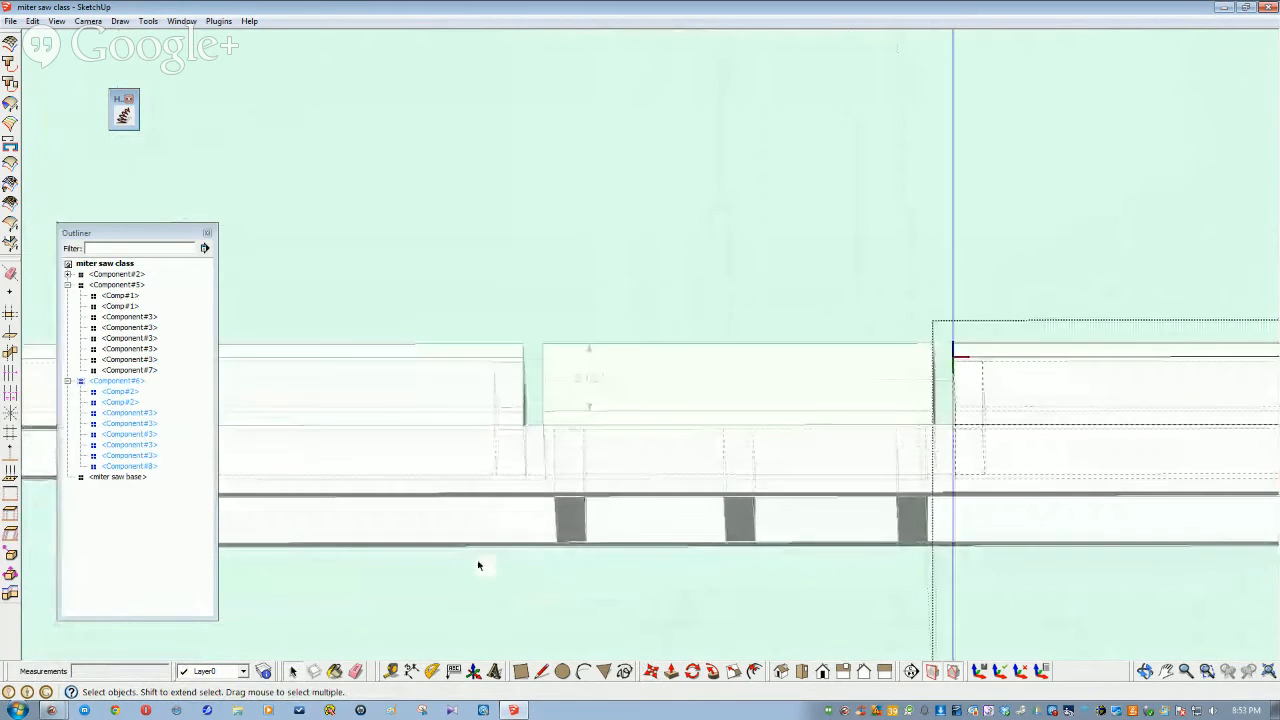
pyautogui.click(489, 537)
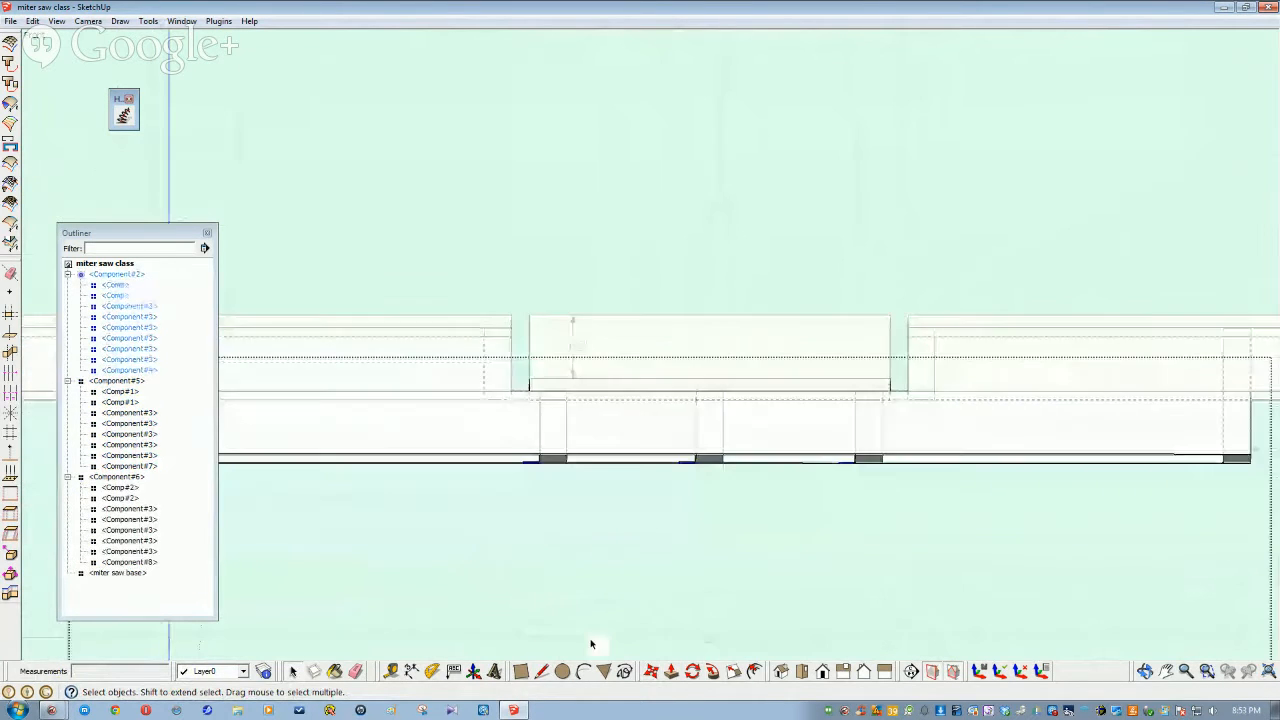
pyautogui.click(412, 671)
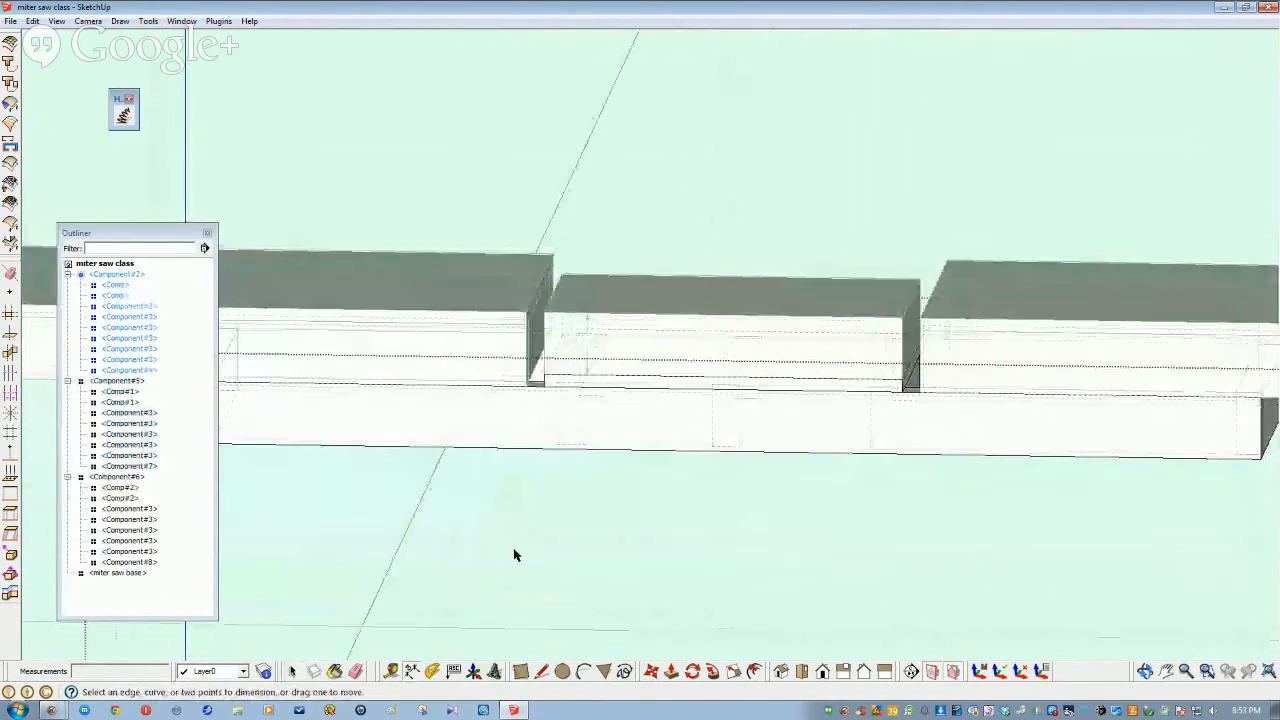
pyautogui.click(787, 592)
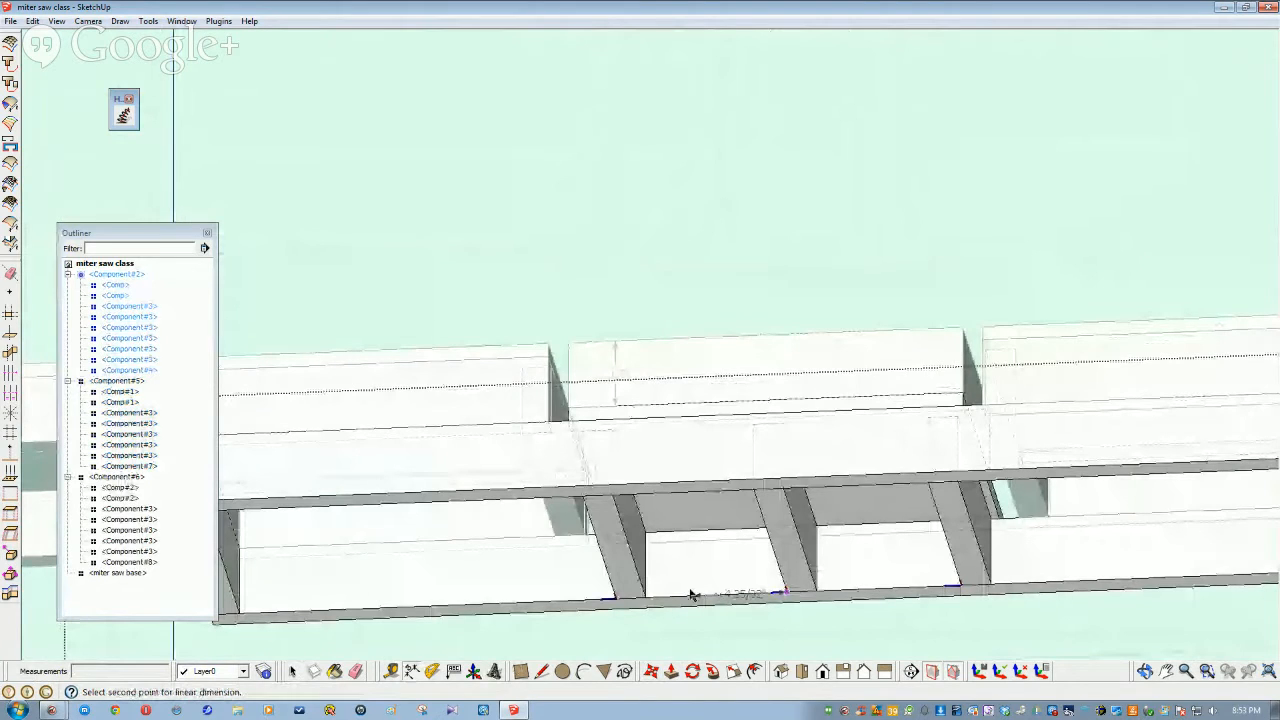
pyautogui.click(670, 571)
pyautogui.click(616, 600)
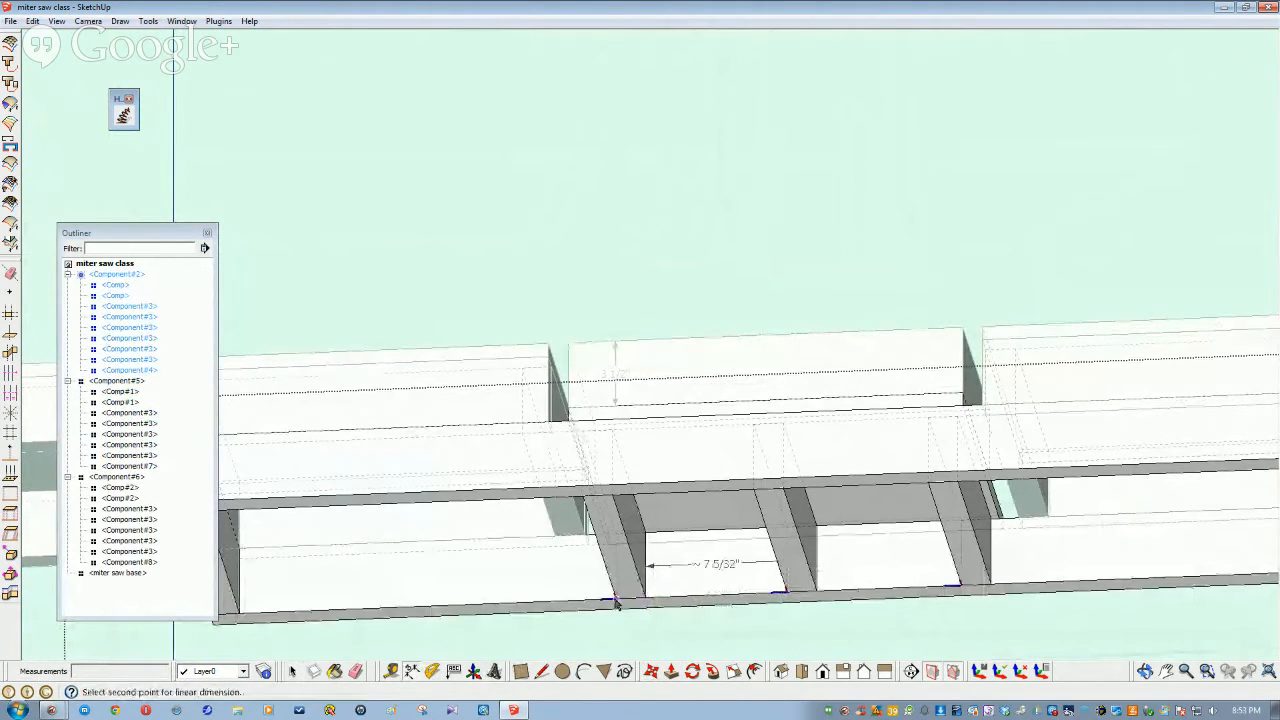
pyautogui.click(241, 615)
pyautogui.click(284, 594)
pyautogui.moveTo(370, 602); pyautogui.dragTo(609, 571, button='middle')
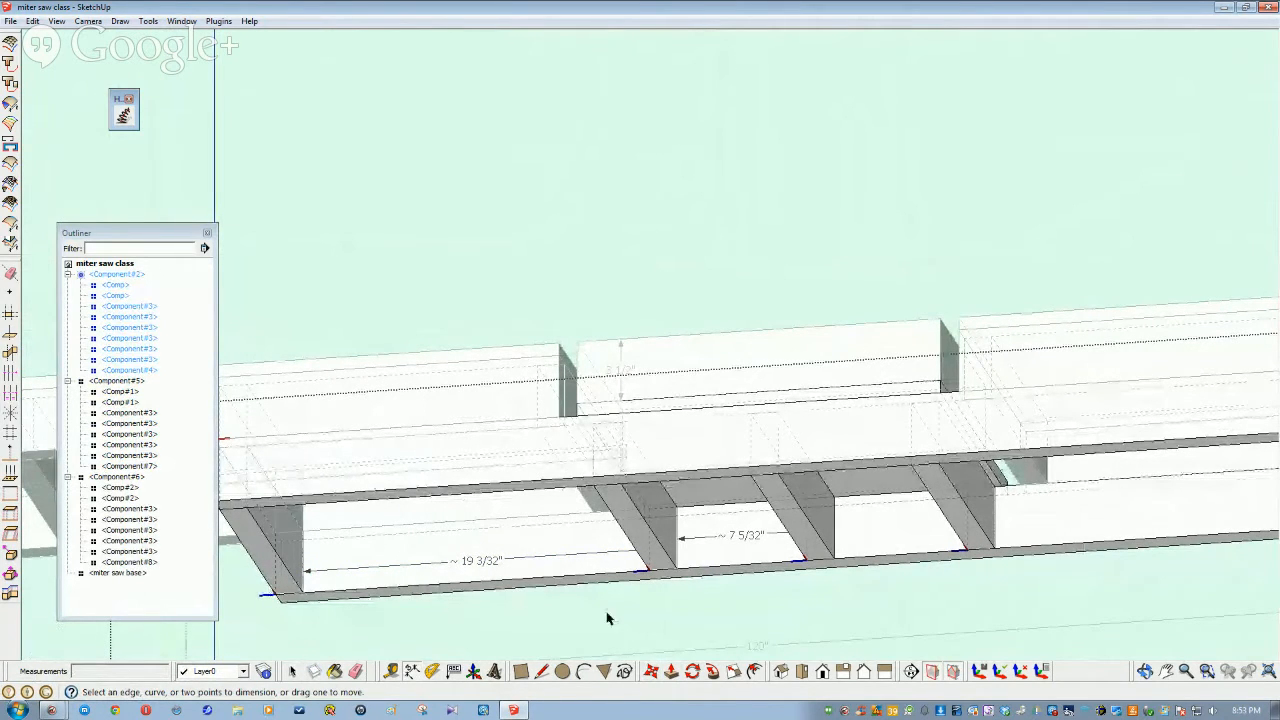
pyautogui.click(651, 671)
pyautogui.moveTo(673, 570); pyautogui.dragTo(620, 571)
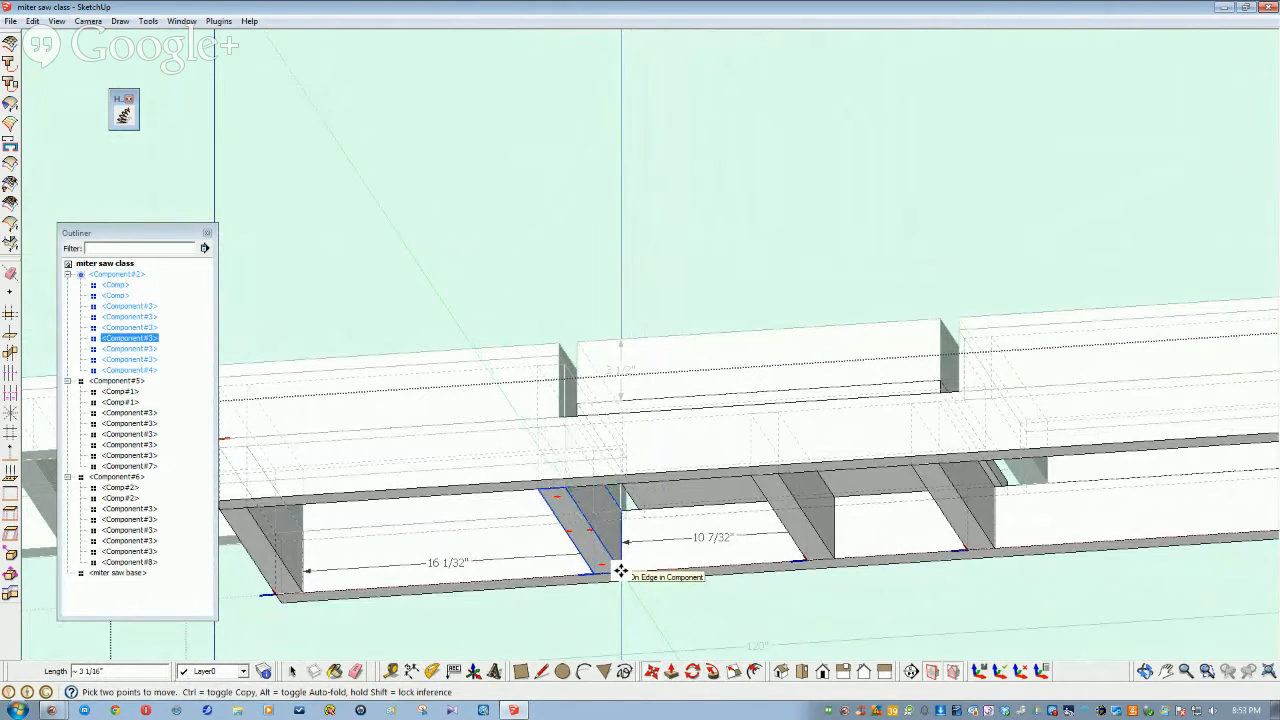
pyautogui.press('Escape')
pyautogui.press('space')
# Edit the left wing and dimension the clear opening between its middle exposed brace and the brace at the lower base's end
pyautogui.moveTo(537, 603); pyautogui.dragTo(538, 569, button='middle')
pyautogui.scroll(-3, 538, 569)
pyautogui.scroll(-3, 538, 569)
pyautogui.scroll(4, 437, 500)
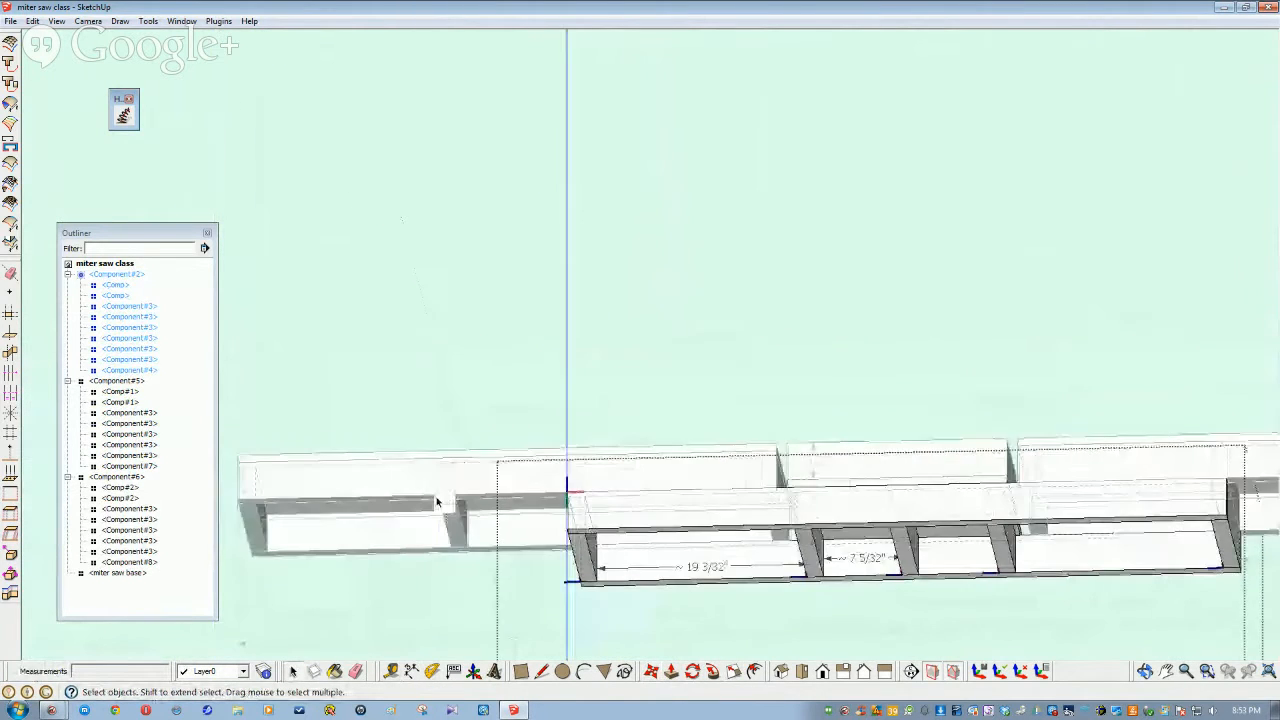
pyautogui.doubleClick(426, 507)
pyautogui.click(426, 507)
pyautogui.moveTo(451, 534); pyautogui.dragTo(650, 600, button='middle')
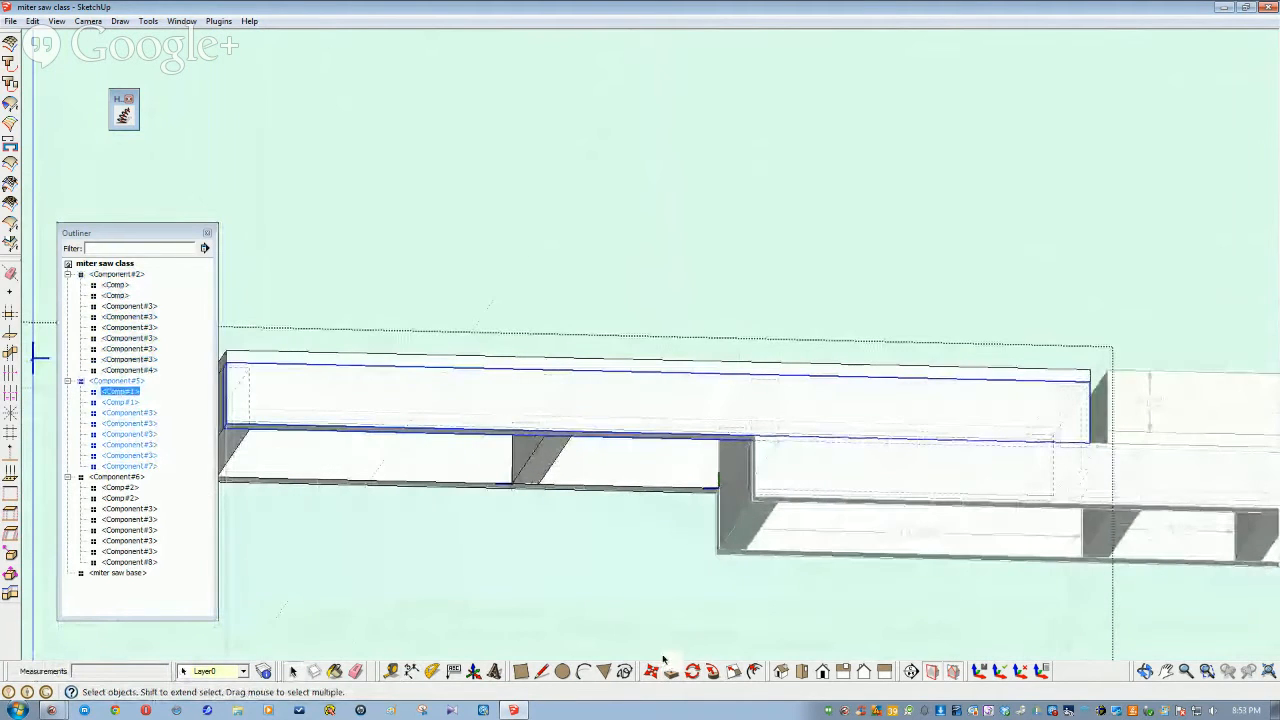
pyautogui.click(409, 671)
pyautogui.click(716, 490)
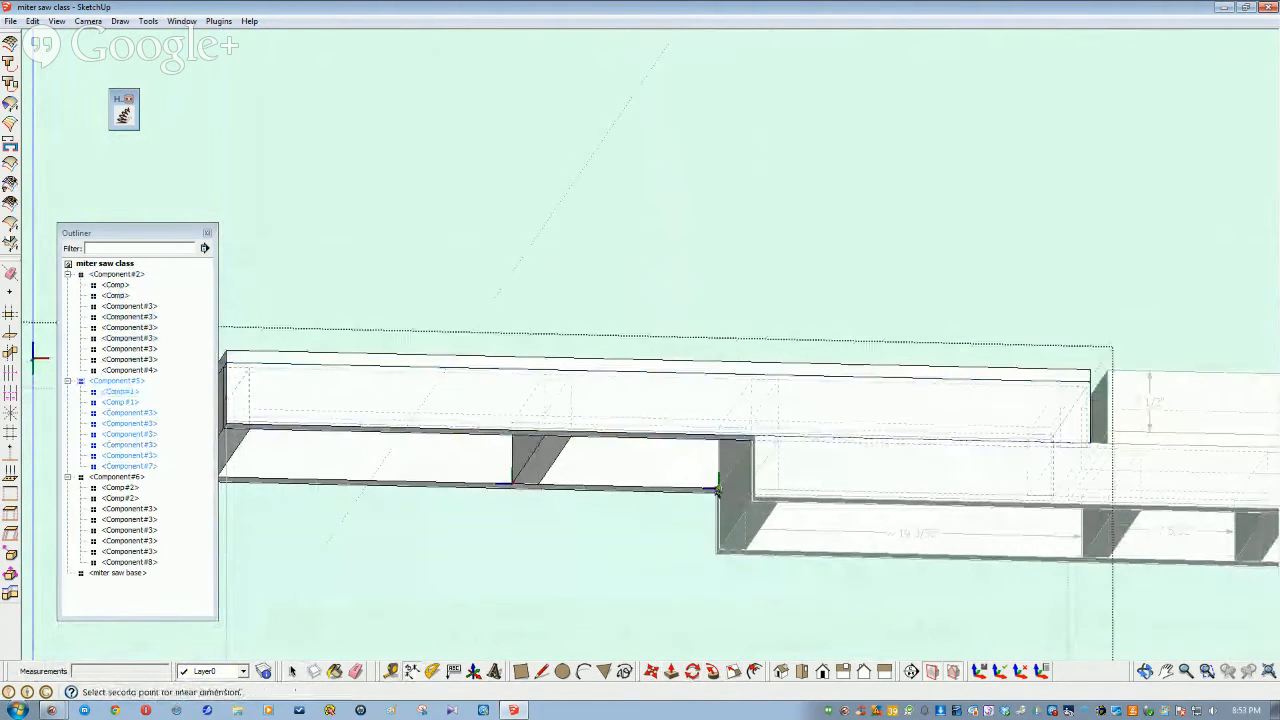
pyautogui.click(535, 489)
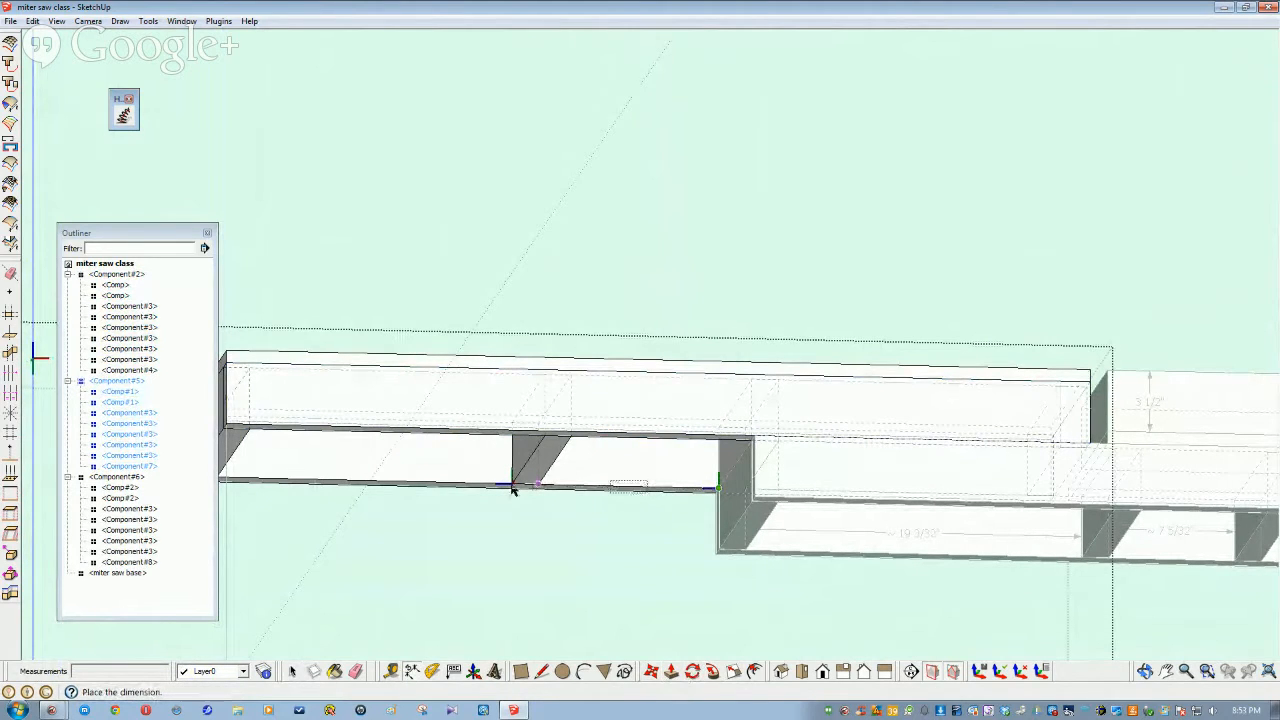
pyautogui.click(583, 510)
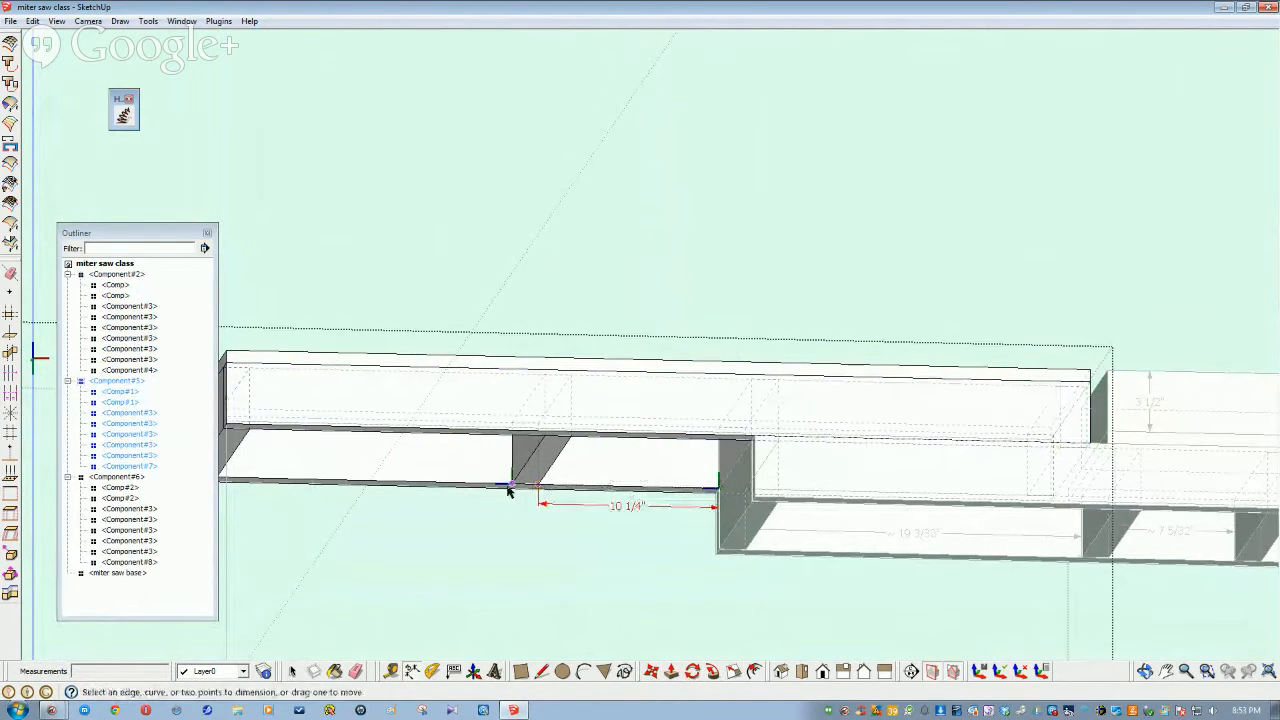
# Dimension the clear opening between the left wing's outer end brace and its middle exposed brace
pyautogui.moveTo(227, 487); pyautogui.dragTo(468, 488, button='middle')
pyautogui.click(362, 520)
pyautogui.moveTo(362, 520); pyautogui.dragTo(503, 523, button='middle')
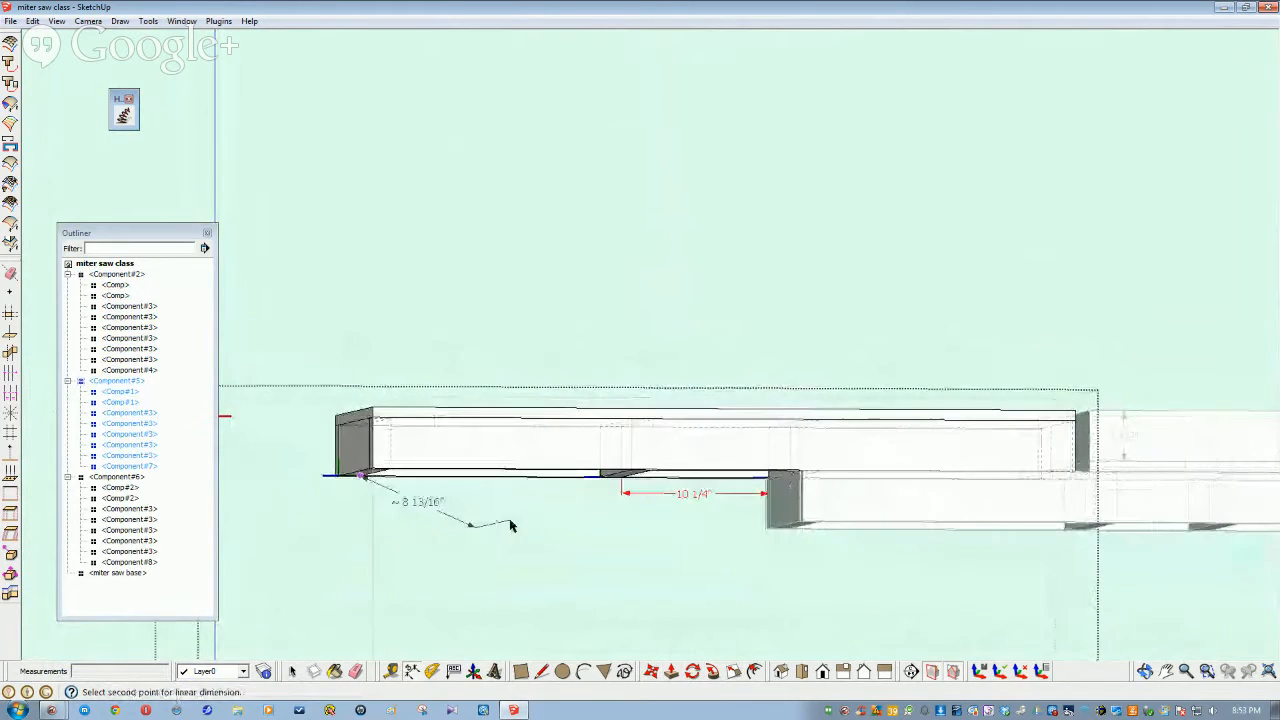
pyautogui.click(601, 478)
pyautogui.click(585, 490)
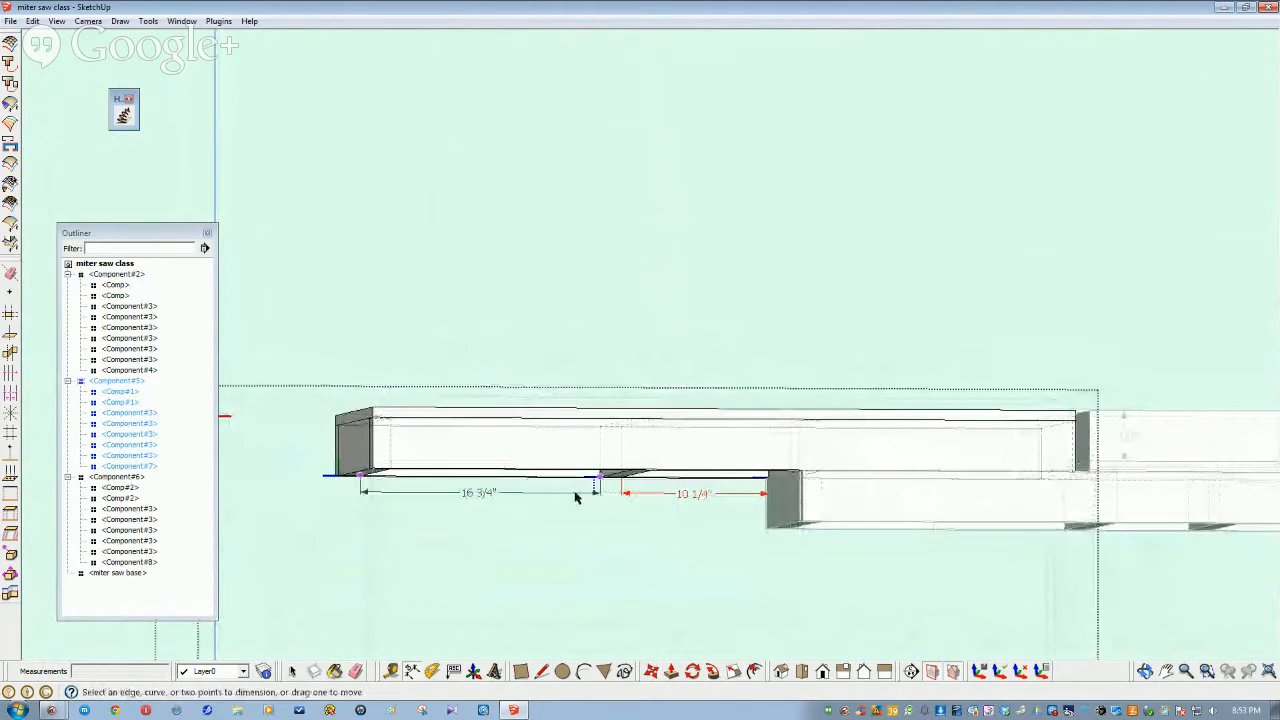
# Move the left wing's middle exposed brace toward the wing's outer end, leaving an outer opening of about 13 25/32"
pyautogui.scroll(3, 600, 495)
pyautogui.moveTo(615, 488); pyautogui.dragTo(634, 500, button='middle')
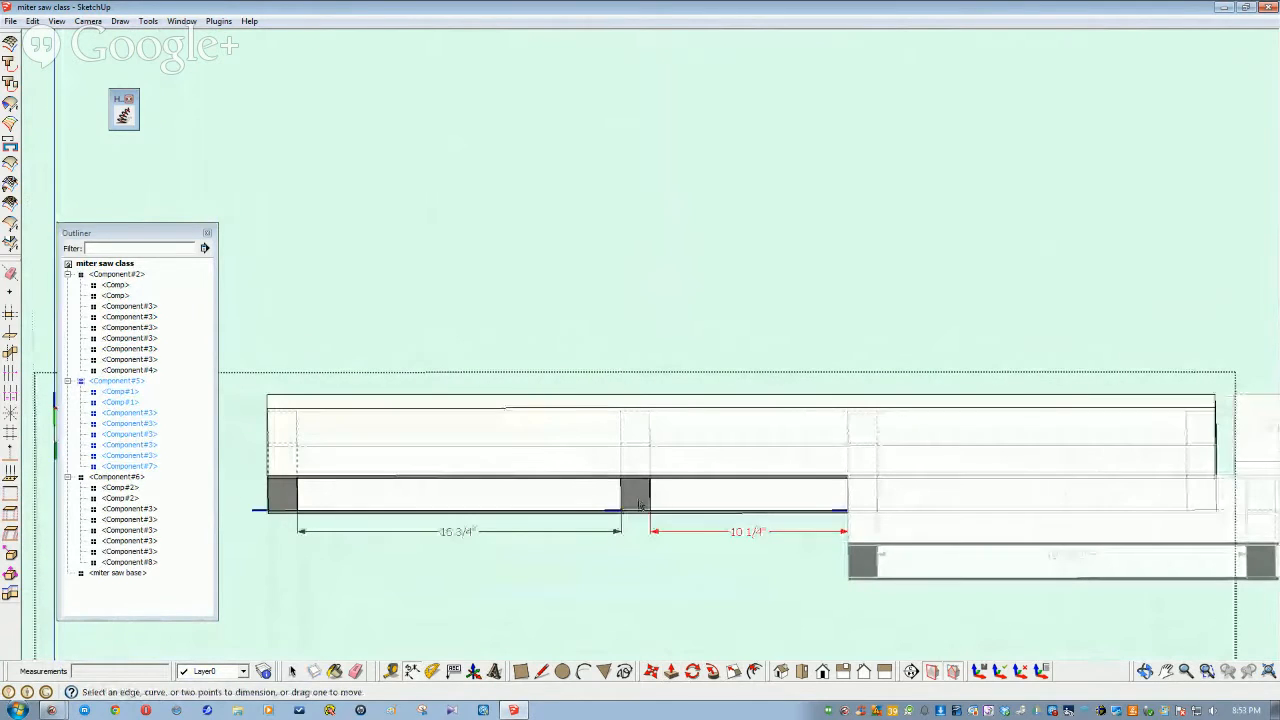
pyautogui.press('space')
pyautogui.click(634, 500)
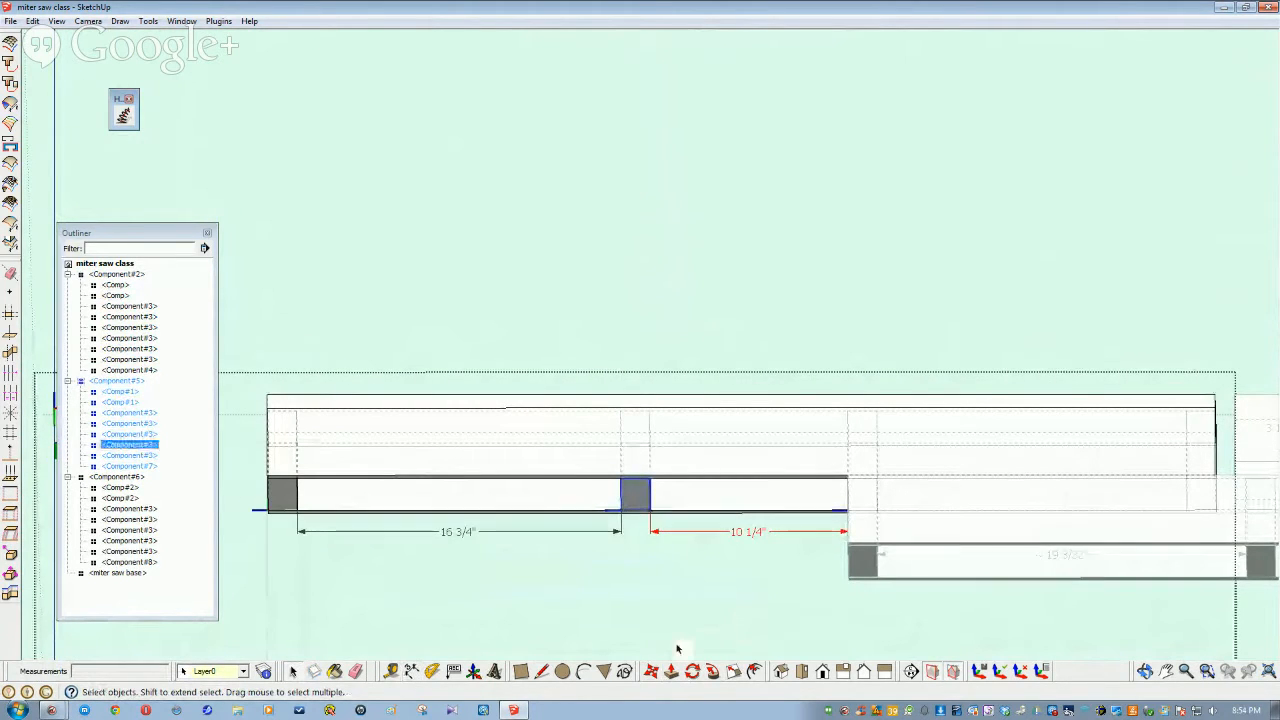
pyautogui.click(651, 672)
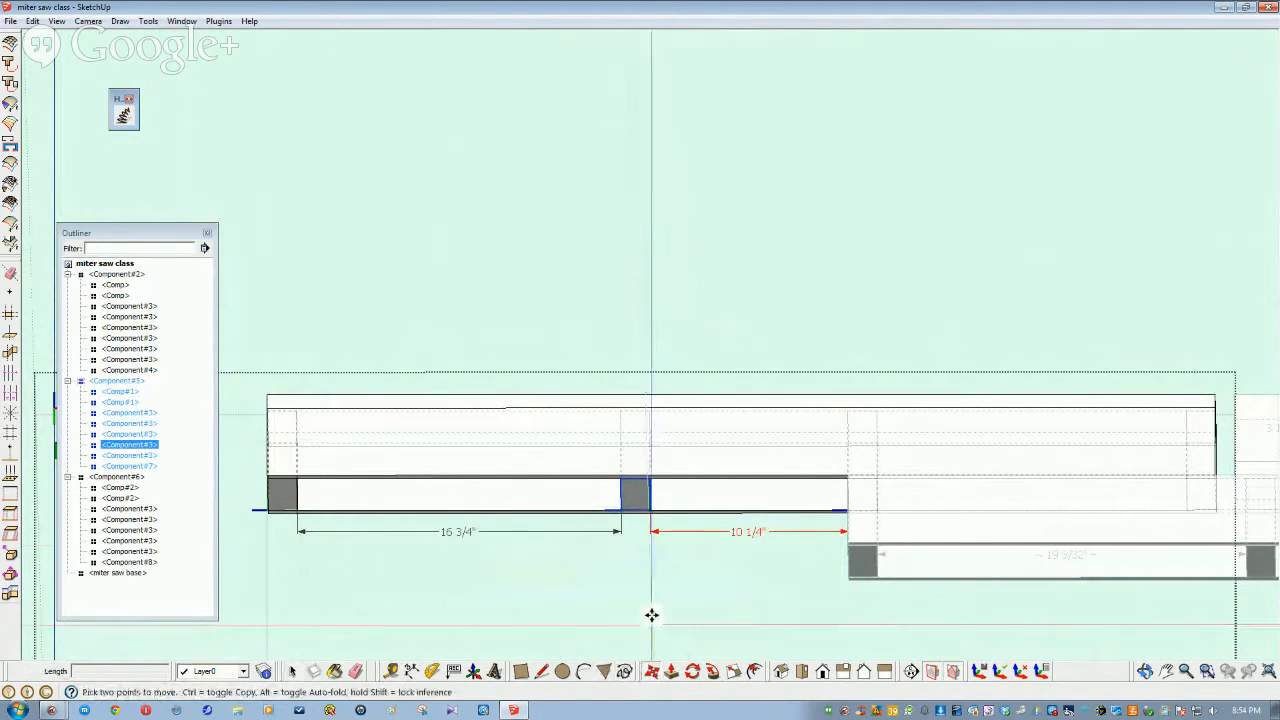
pyautogui.click(570, 512)
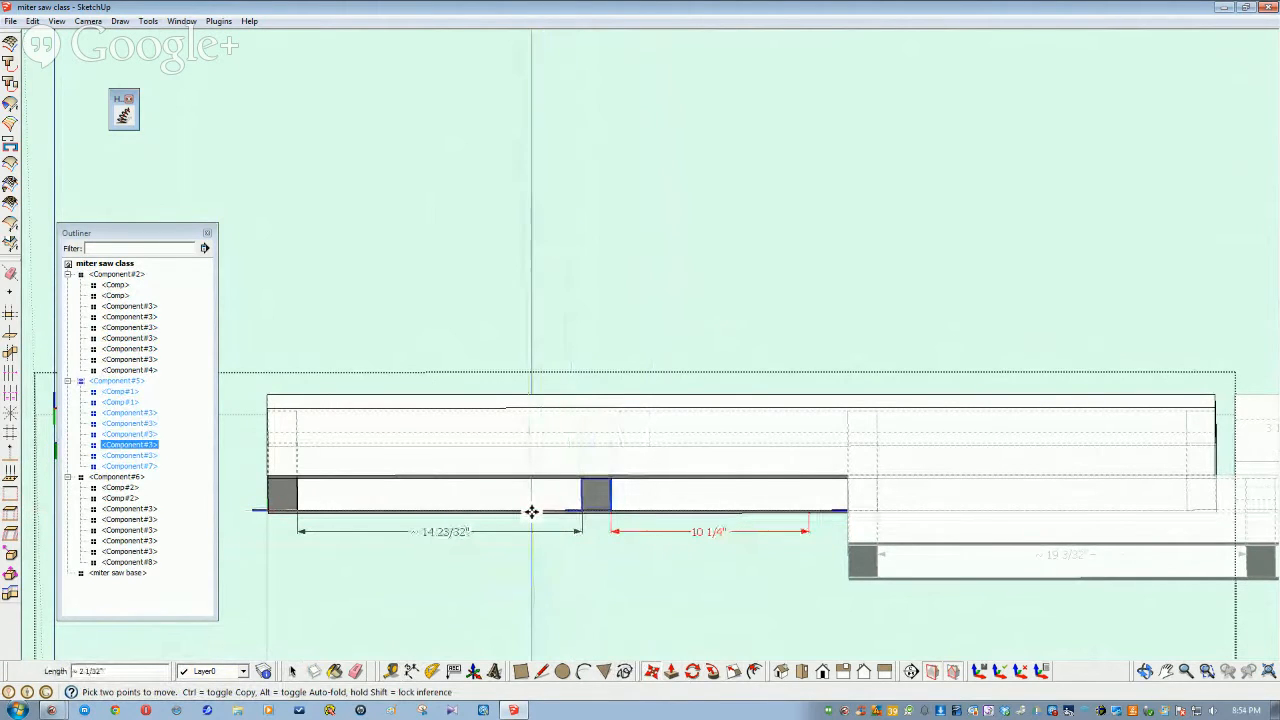
pyautogui.click(512, 515)
pyautogui.press('space')
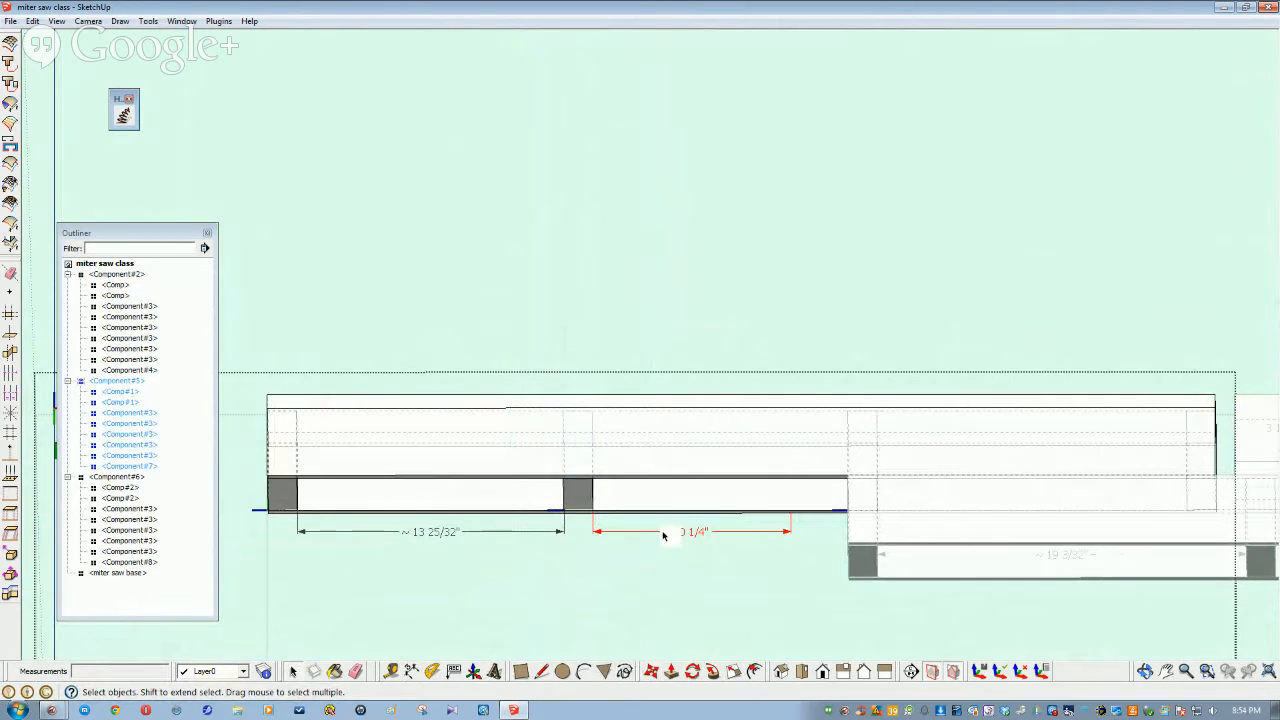
# Replace the left wing's detached inner dimension with a new one across the clear opening between the moved brace and the lower base's end
pyautogui.moveTo(663, 557); pyautogui.dragTo(642, 552, button='middle')
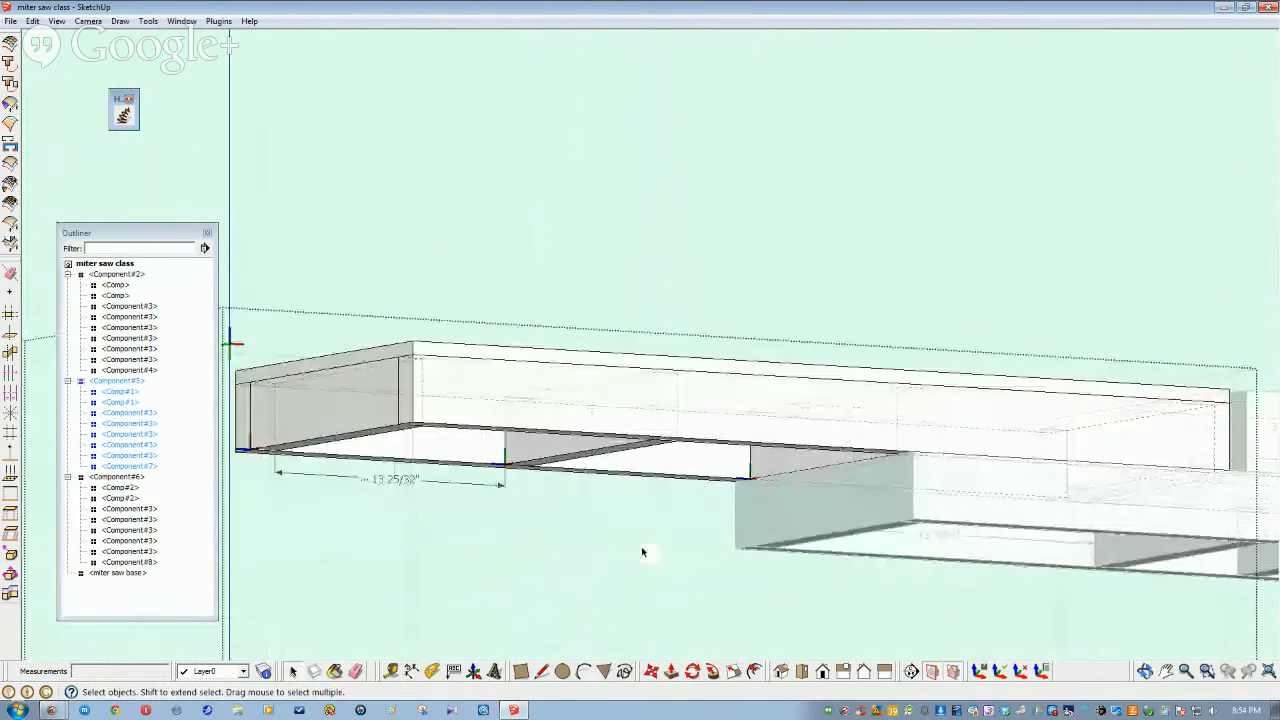
pyautogui.click(413, 671)
pyautogui.moveTo(481, 575); pyautogui.dragTo(905, 550, button='middle')
pyautogui.click(906, 549)
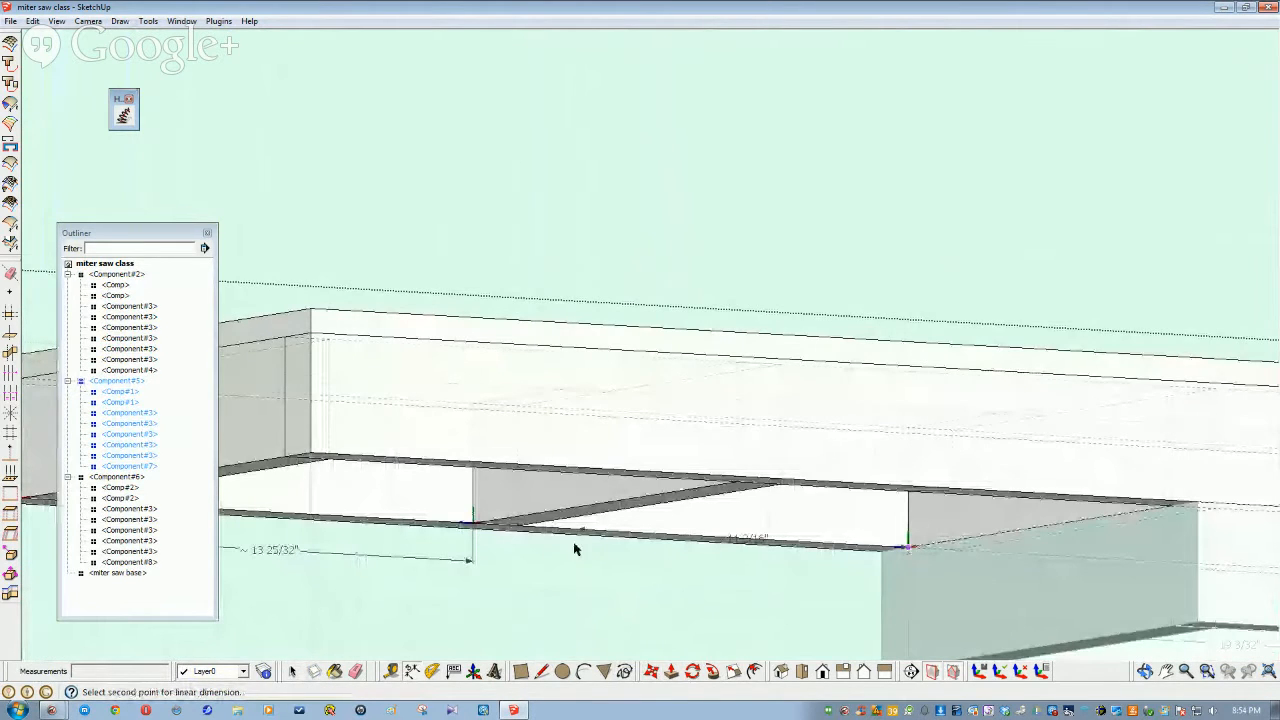
pyautogui.click(518, 528)
pyautogui.moveTo(577, 580); pyautogui.dragTo(566, 540, button='middle')
pyautogui.click(562, 551)
# Move the left wing's middle exposed brace about 19/64" further toward the outer end to even out the two openings
pyautogui.press('space')
pyautogui.click(587, 502)
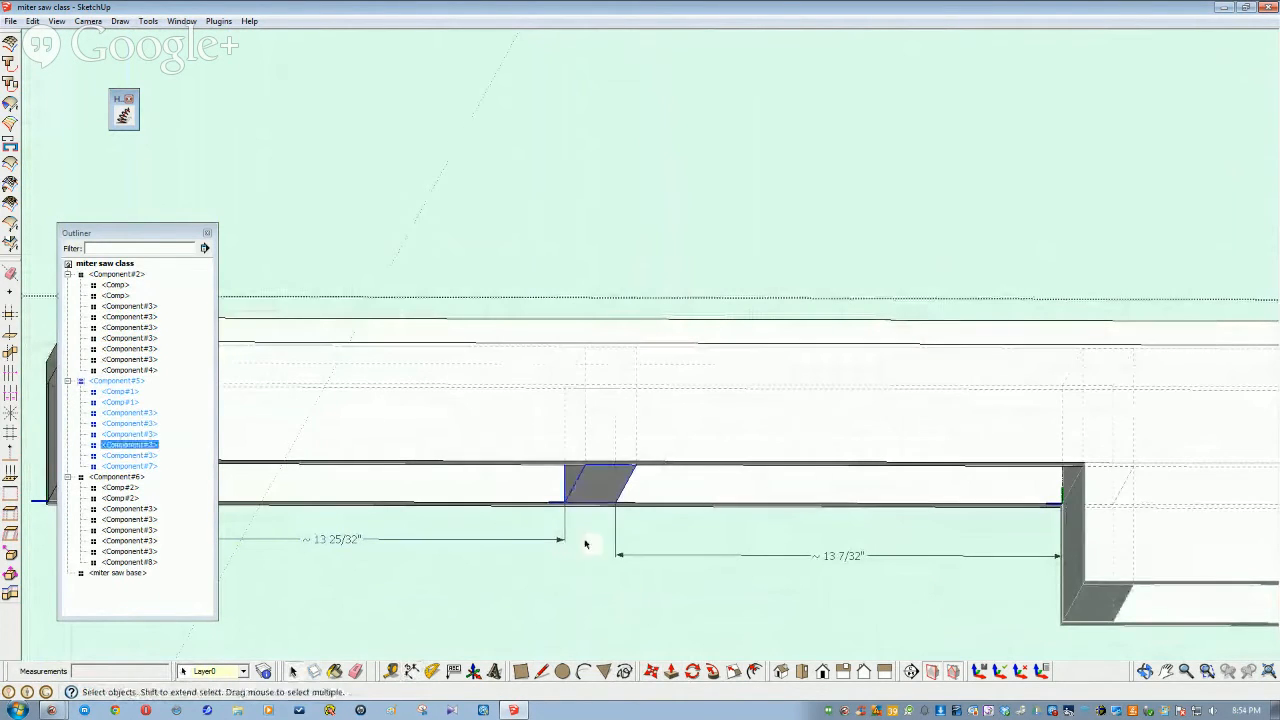
pyautogui.click(651, 671)
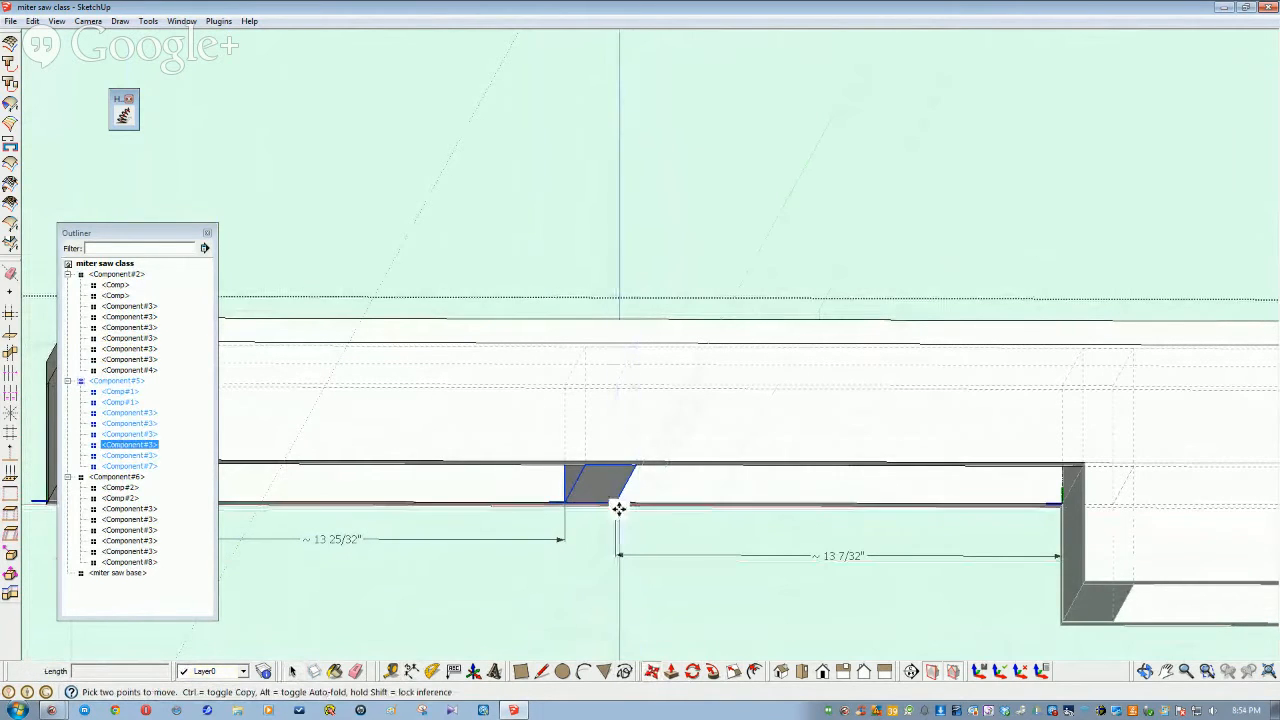
pyautogui.click(734, 504)
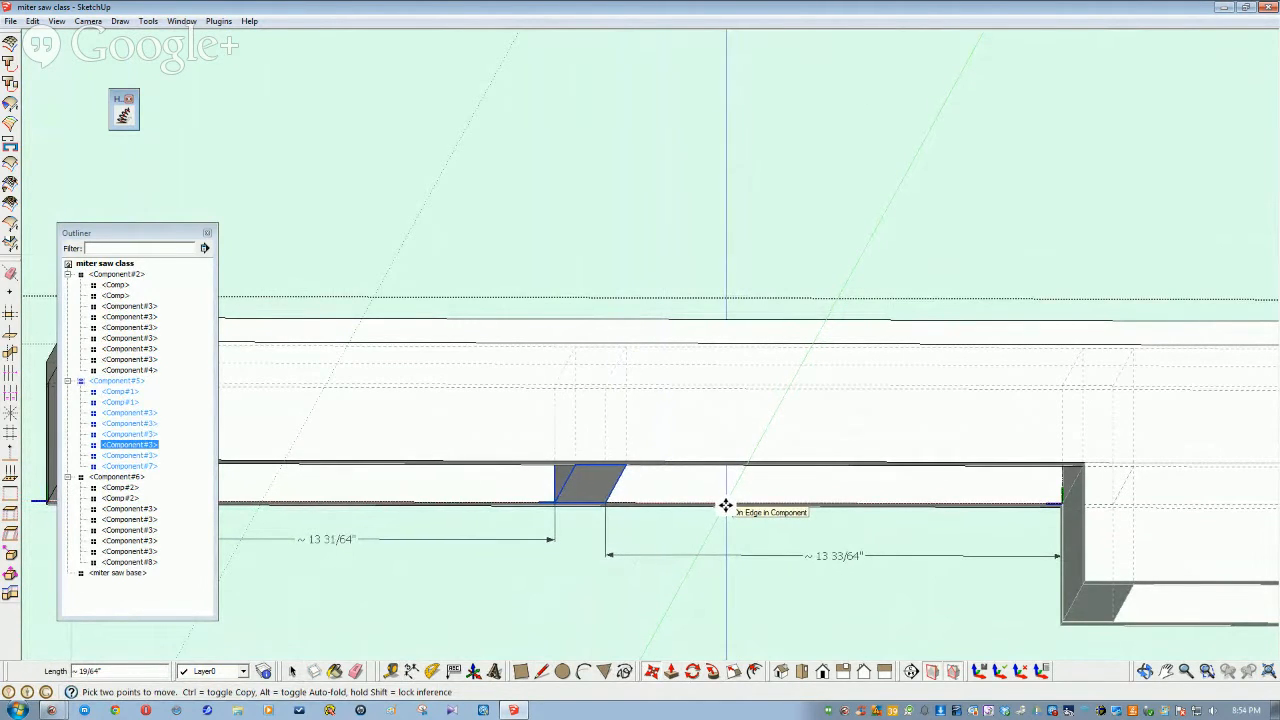
pyautogui.click(725, 505)
pyautogui.press('space')
pyautogui.click(680, 586)
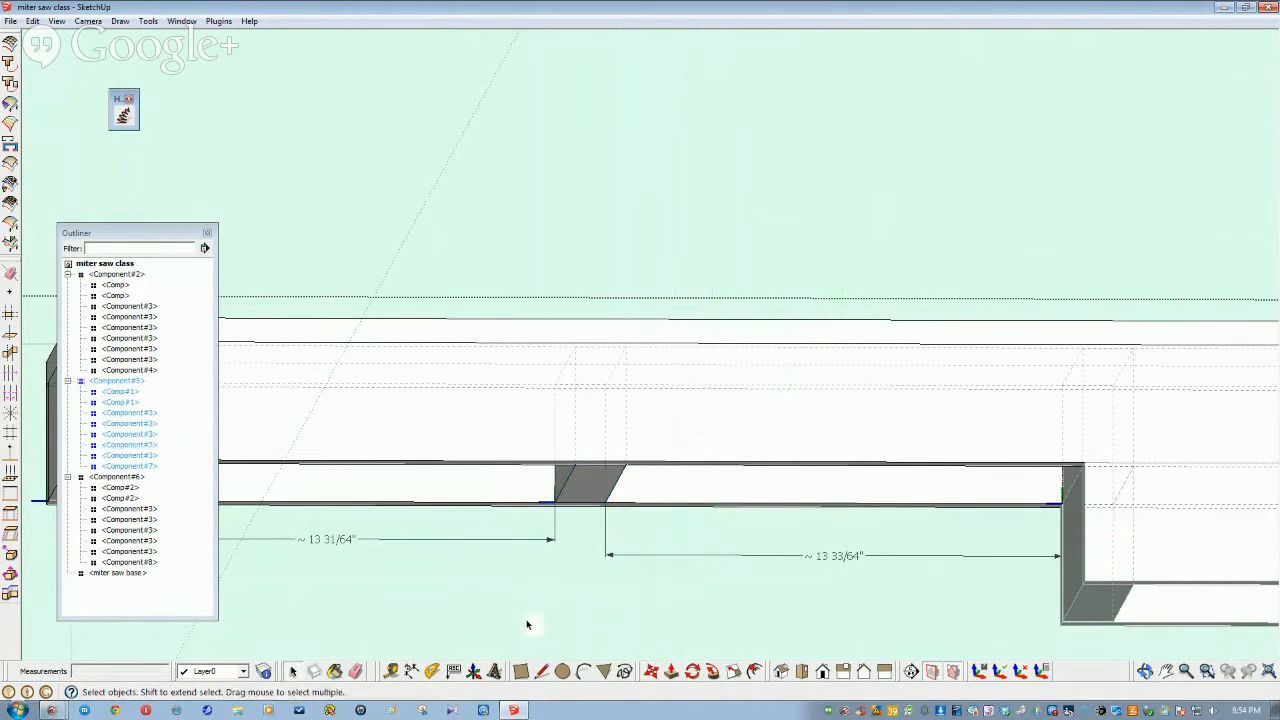
# Draw a rectangle about 12 25/64" by 4 43/64" across the front of the left wing and the lower base
pyautogui.scroll(-2, 527, 625)
pyautogui.scroll(-5, 545, 612)
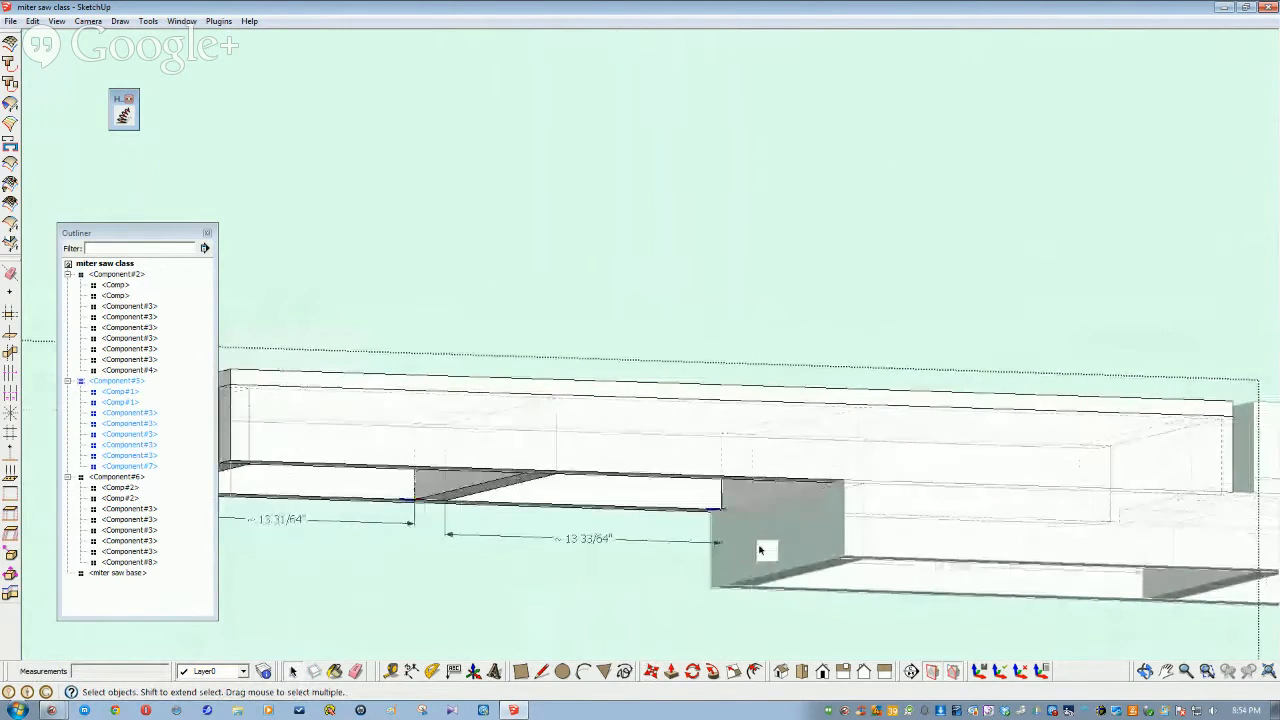
pyautogui.scroll(-2, 759, 550)
pyautogui.moveTo(759, 546)
pyautogui.mouseDown(button='middle')
pyautogui.moveTo(761, 495)
pyautogui.moveTo(731, 474)
pyautogui.moveTo(740, 443)
pyautogui.moveTo(710, 414)
pyautogui.moveTo(737, 437)
pyautogui.moveTo(911, 494)
pyautogui.moveTo(829, 461)
pyautogui.moveTo(620, 429)
pyautogui.moveTo(643, 209)
pyautogui.moveTo(545, 484)
pyautogui.moveTo(560, 523)
pyautogui.moveTo(559, 487)
pyautogui.moveTo(429, 463)
pyautogui.moveTo(603, 480)
pyautogui.moveTo(564, 490)
pyautogui.moveTo(538, 475)
pyautogui.moveTo(552, 463)
pyautogui.moveTo(459, 398)
pyautogui.moveTo(826, 506)
pyautogui.moveTo(871, 577)
pyautogui.moveTo(751, 503)
pyautogui.moveTo(673, 476)
pyautogui.moveTo(741, 476)
pyautogui.mouseUp(button='middle')
pyautogui.moveTo(918, 461)
pyautogui.mouseDown(button='middle')
pyautogui.moveTo(1163, 486)
pyautogui.moveTo(386, 500)
pyautogui.moveTo(463, 613)
pyautogui.moveTo(443, 603)
pyautogui.moveTo(383, 474)
pyautogui.mouseUp(button='middle')
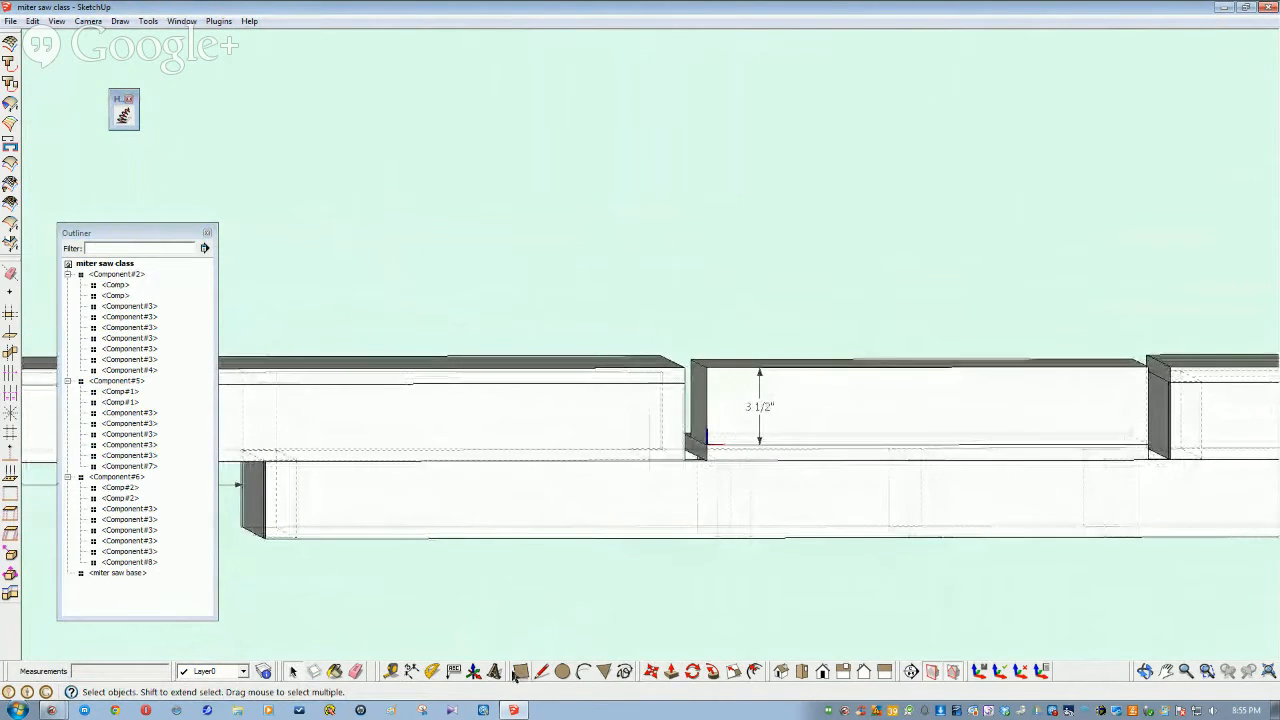
pyautogui.press('r')
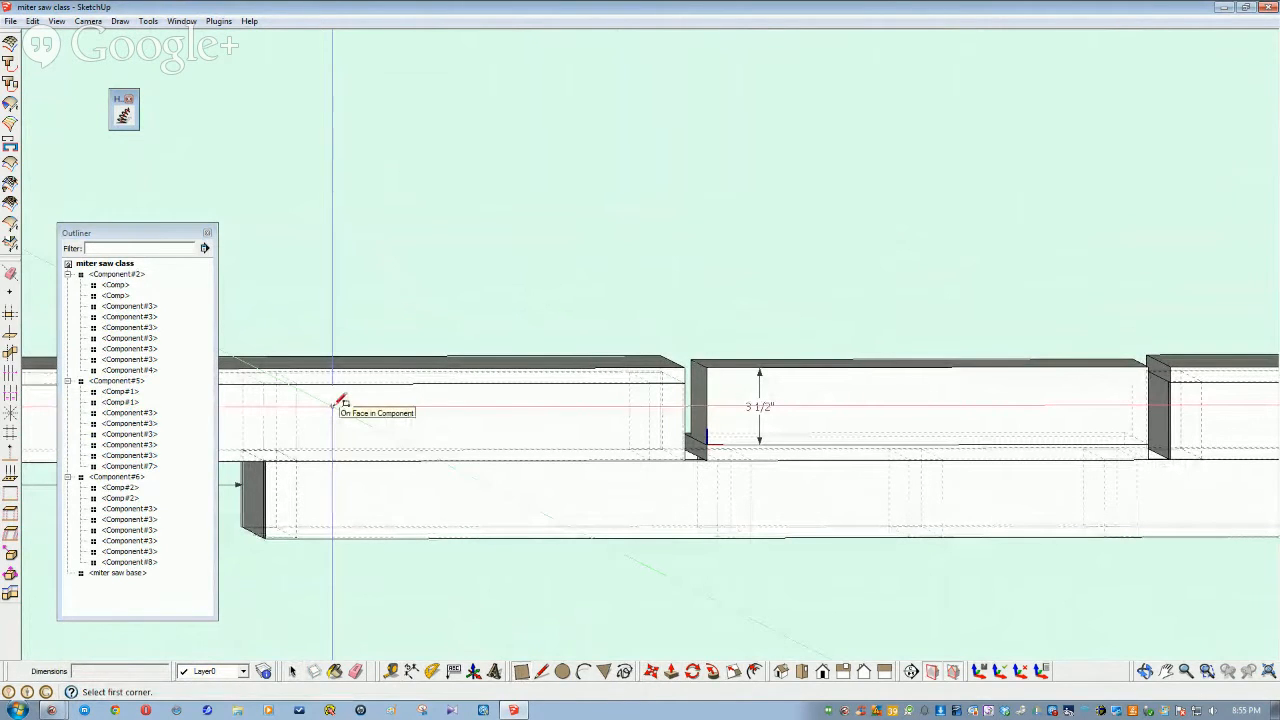
pyautogui.click(333, 406)
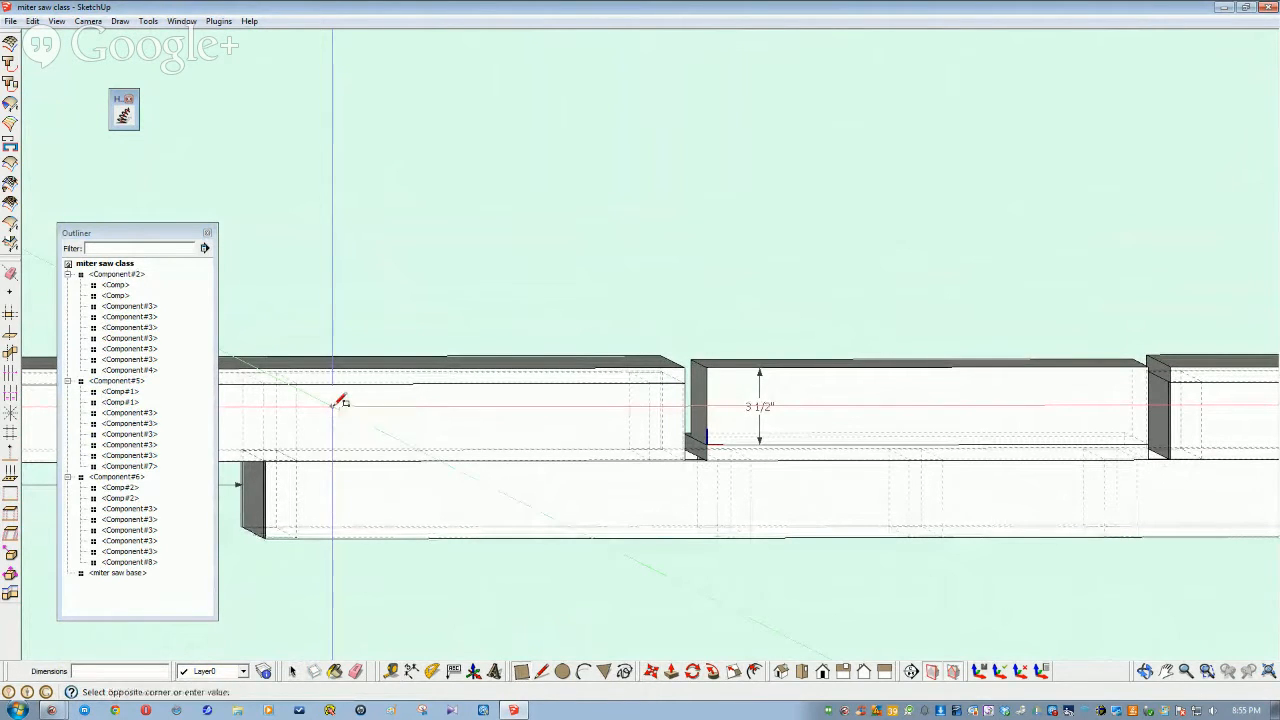
pyautogui.click(606, 510)
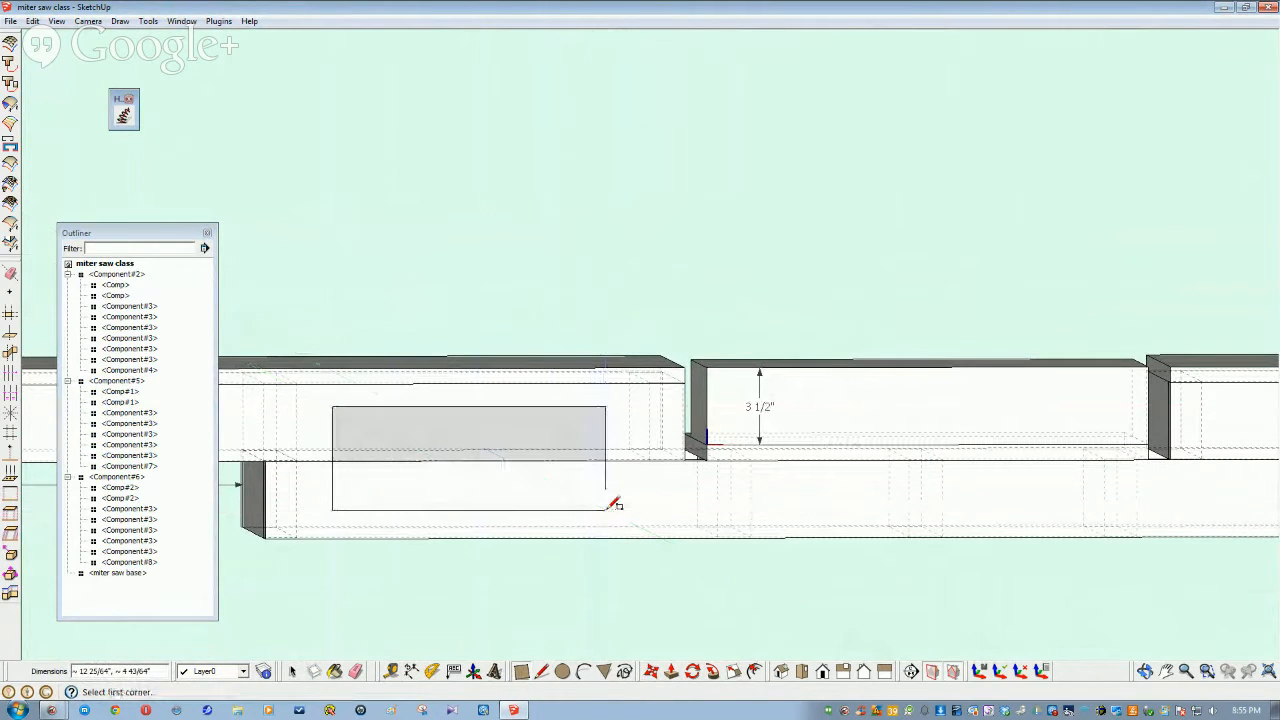
# Dimension the new front rectangle's height beside its outer edge and its width below its lower edge
pyautogui.moveTo(596, 607); pyautogui.dragTo(555, 606, button='middle')
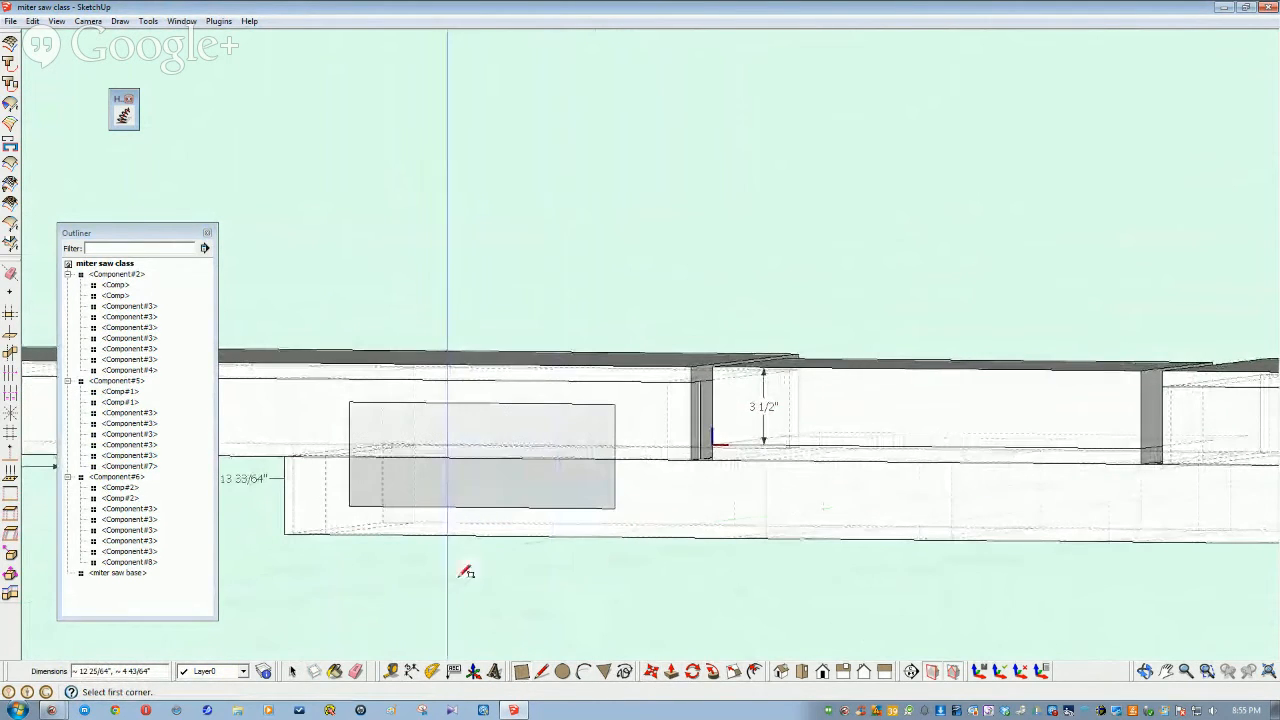
pyautogui.click(410, 674)
pyautogui.click(350, 428)
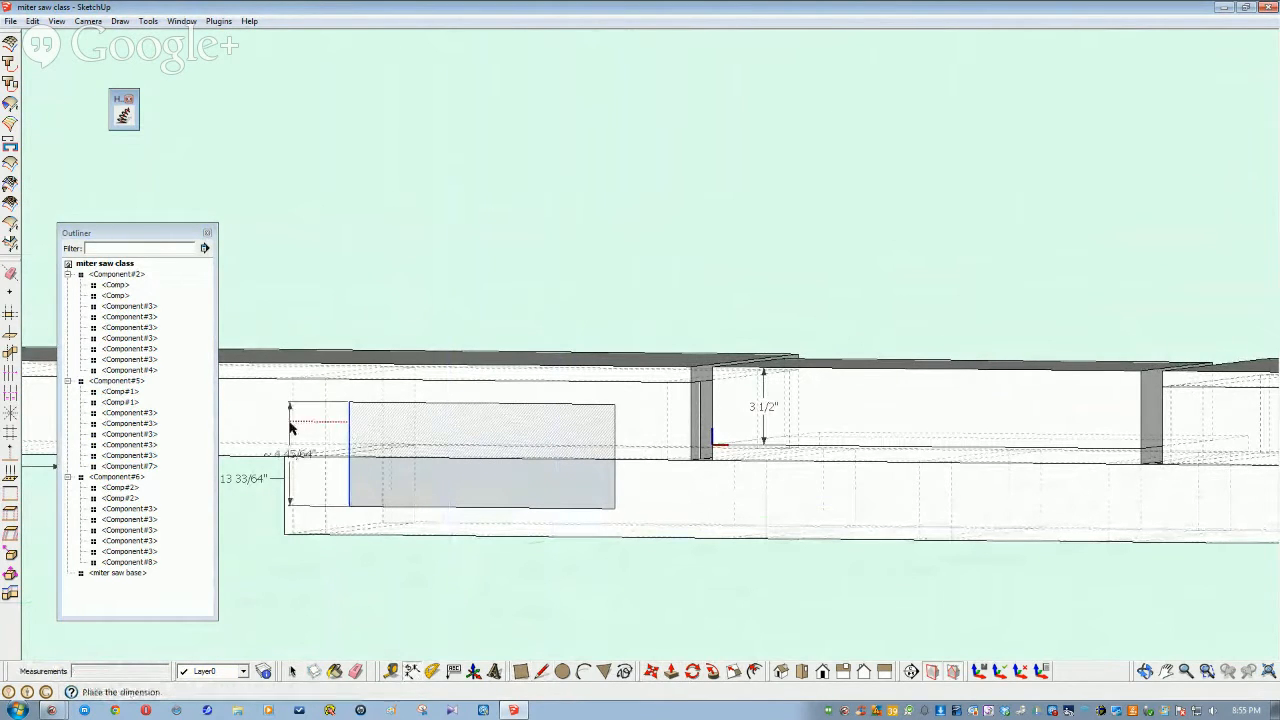
pyautogui.click(290, 428)
pyautogui.click(467, 511)
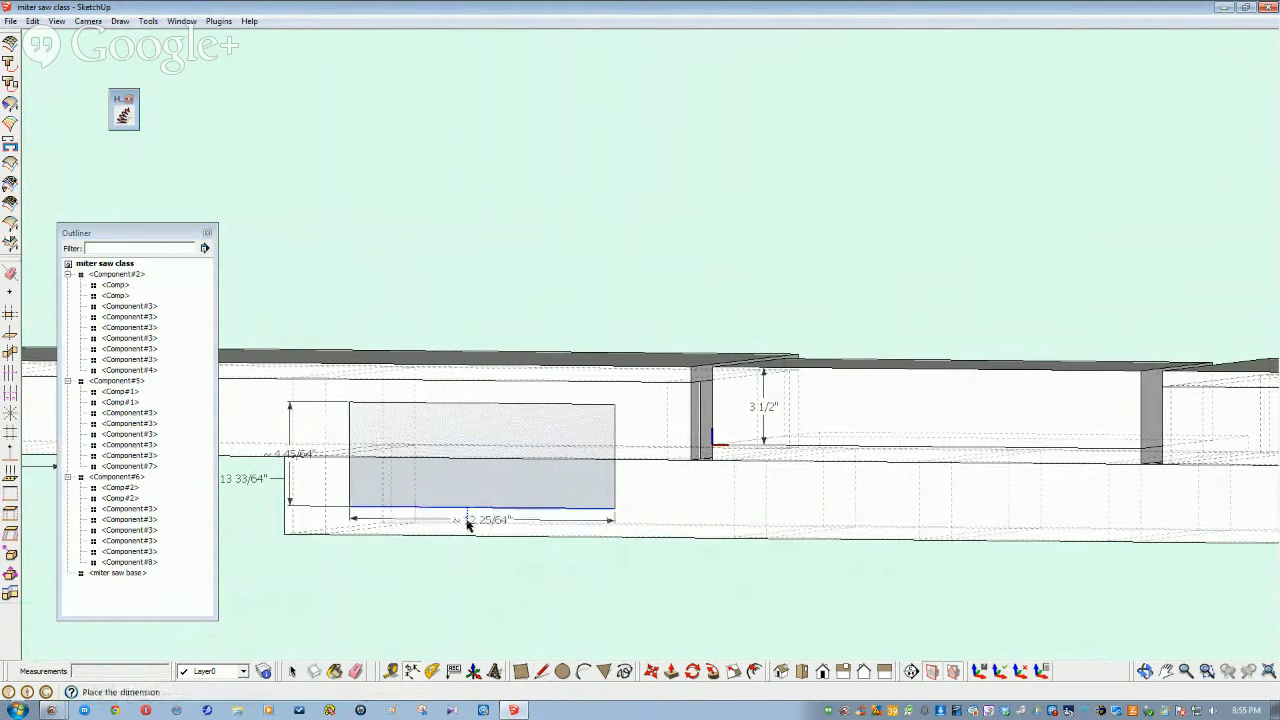
pyautogui.click(465, 549)
pyautogui.moveTo(465, 549); pyautogui.dragTo(505, 418, button='middle')
pyautogui.click(505, 418)
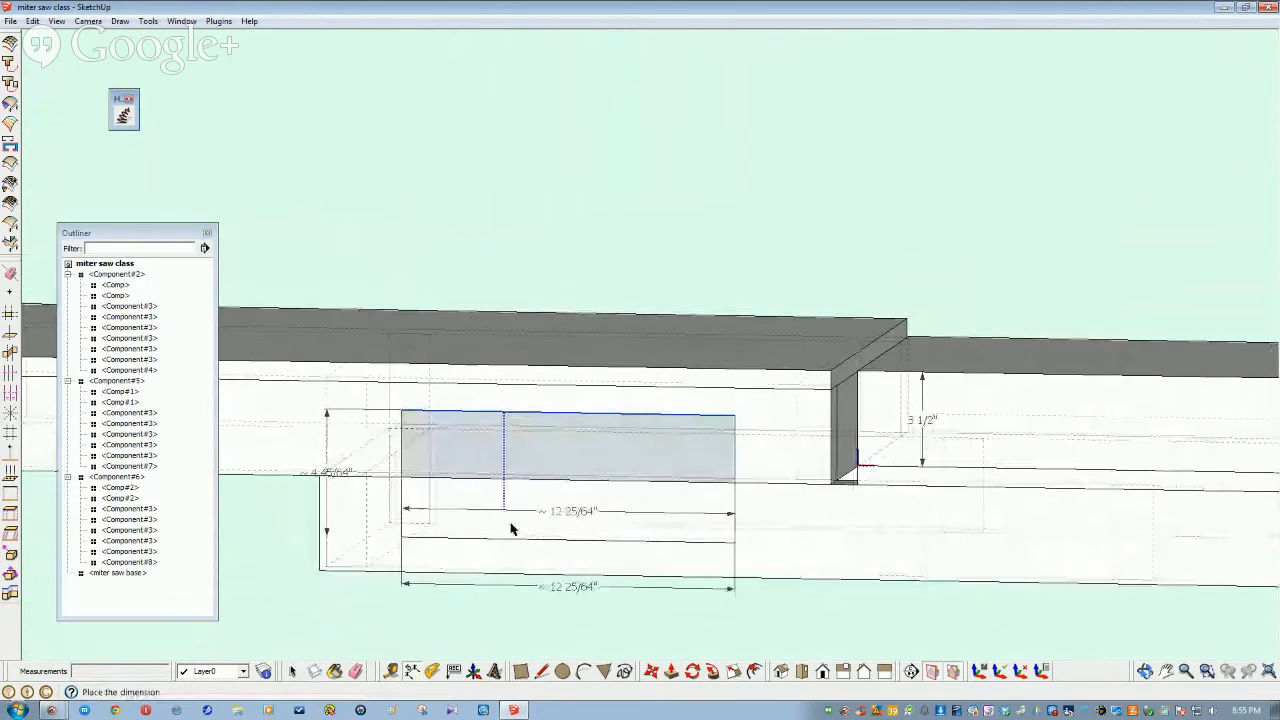
pyautogui.press('Escape')
pyautogui.press('space')
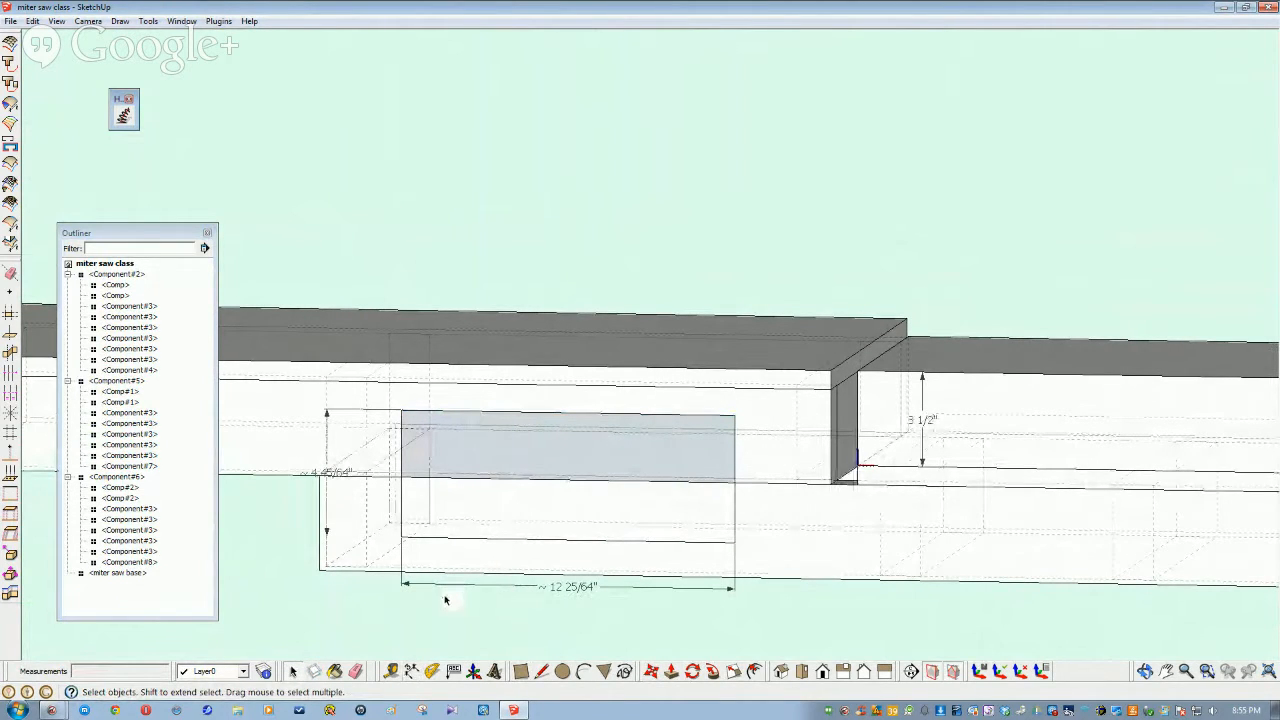
# Move the front rectangle's upper edge up about 33/64" to make it 5 7/32" tall
pyautogui.moveTo(470, 421)
pyautogui.mouseDown(button='middle')
pyautogui.moveTo(497, 416)
pyautogui.moveTo(480, 422)
pyautogui.mouseUp(button='middle')
pyautogui.click(482, 422)
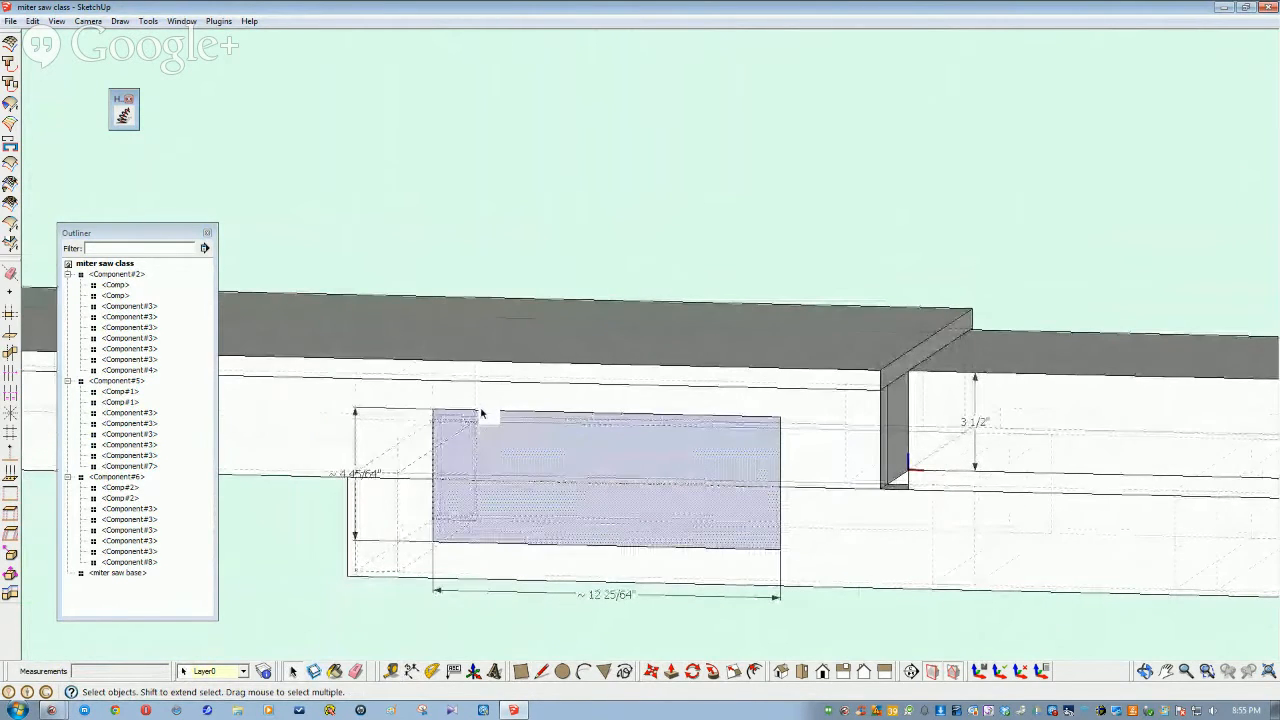
pyautogui.click(651, 671)
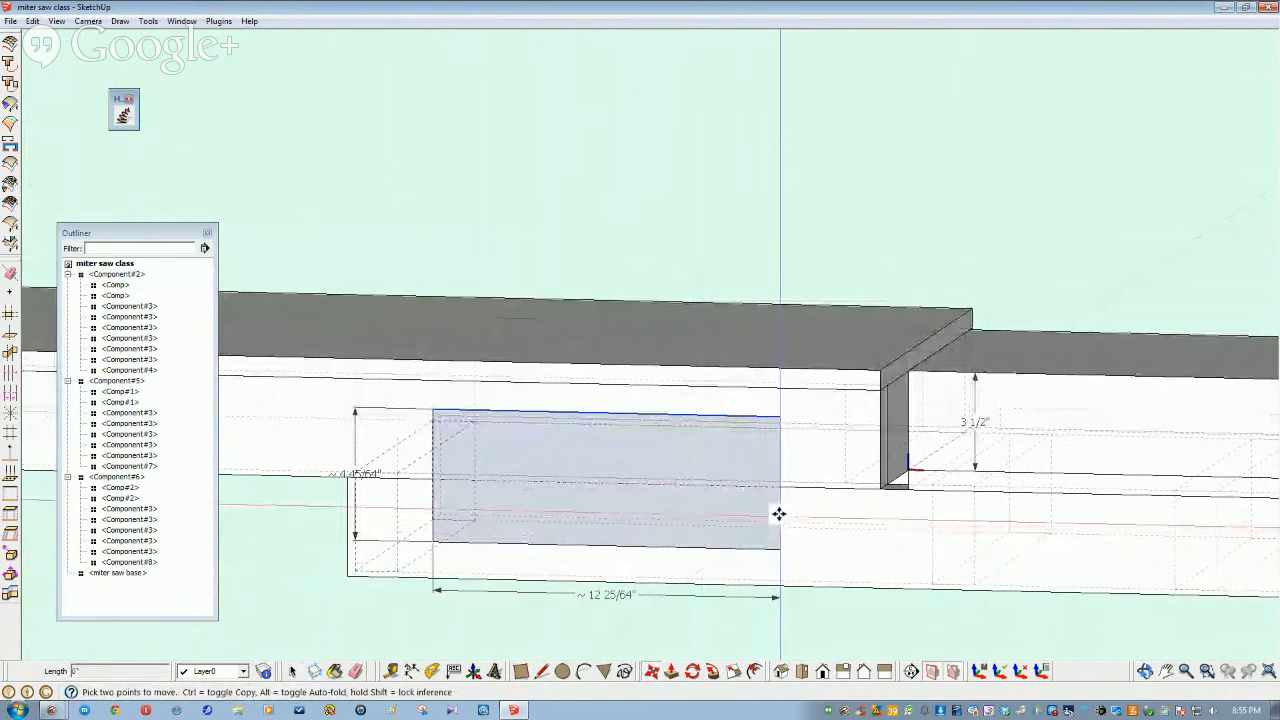
pyautogui.click(778, 513)
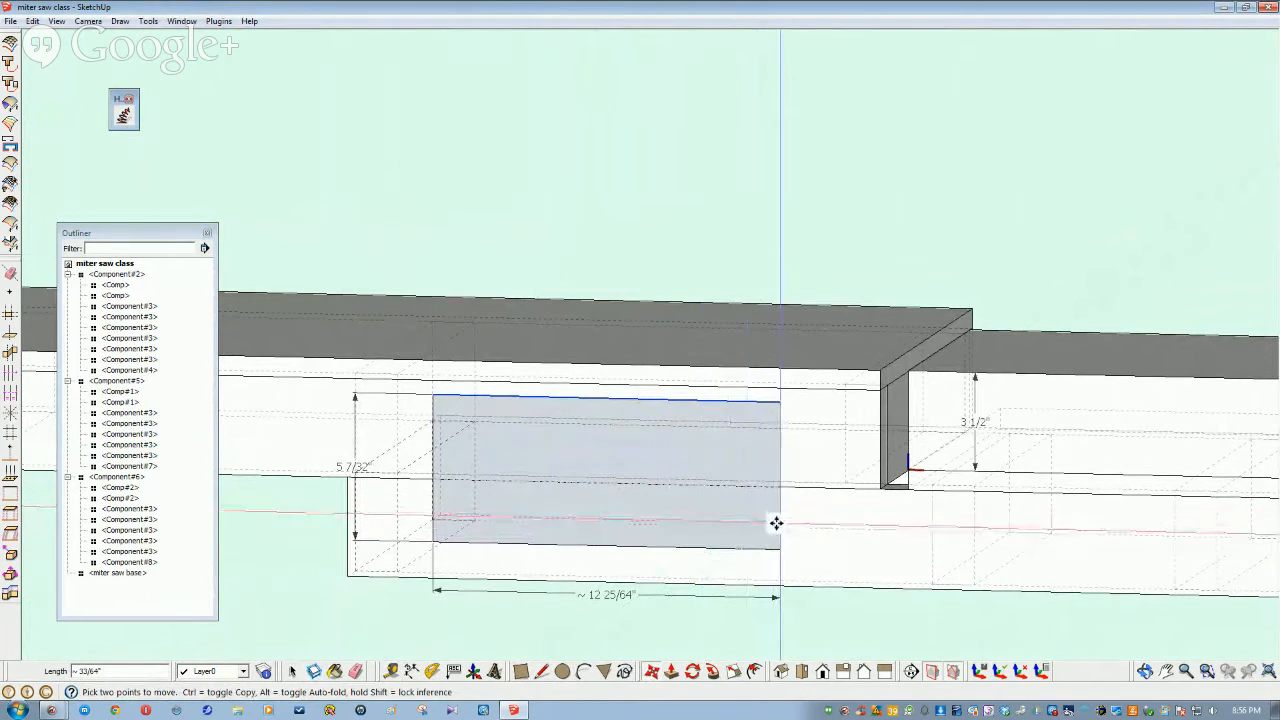
pyautogui.press('space')
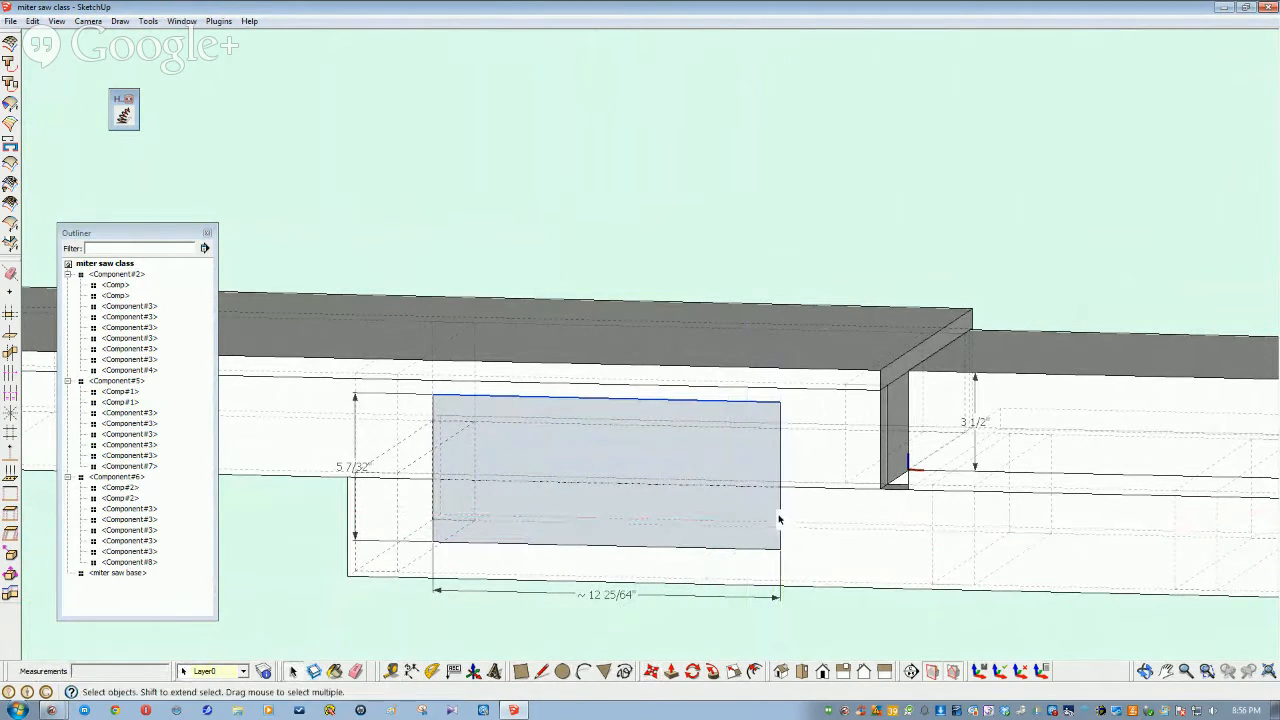
# Move the front rectangle's vertical edge nearest the saw bay toward the bay to widen the rectangle to 14 1/32"
pyautogui.click(779, 518)
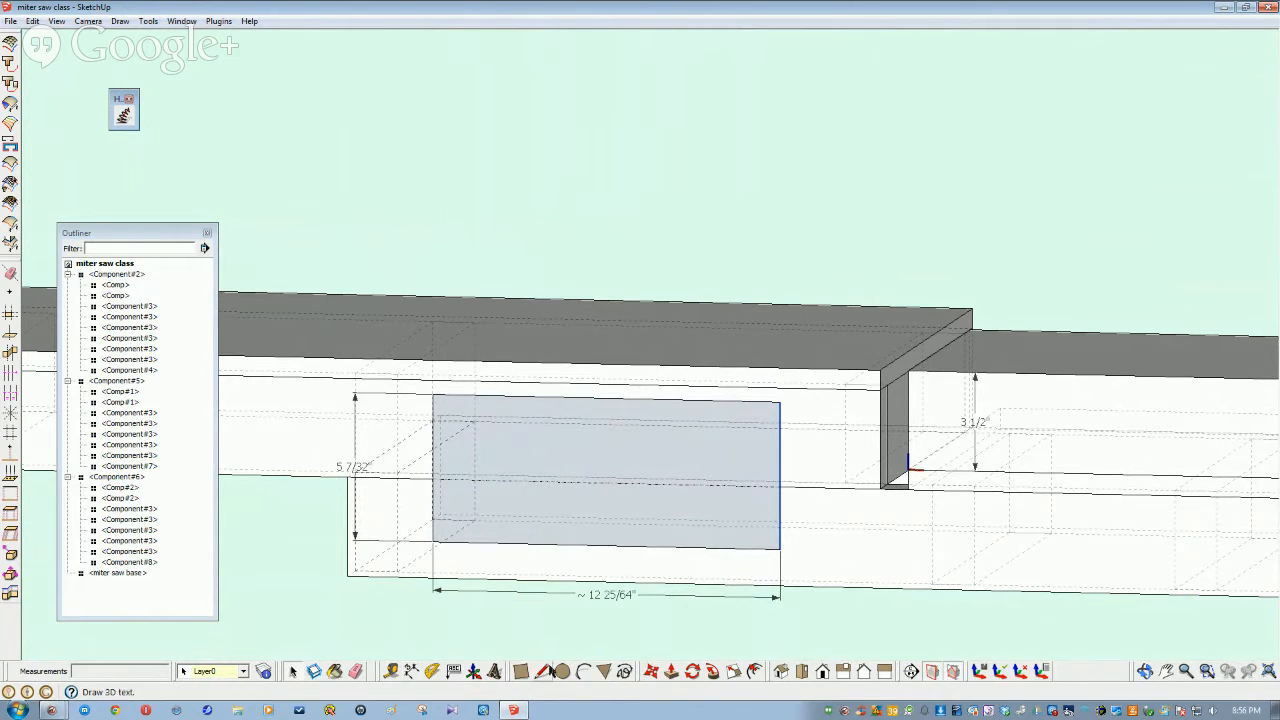
pyautogui.click(651, 671)
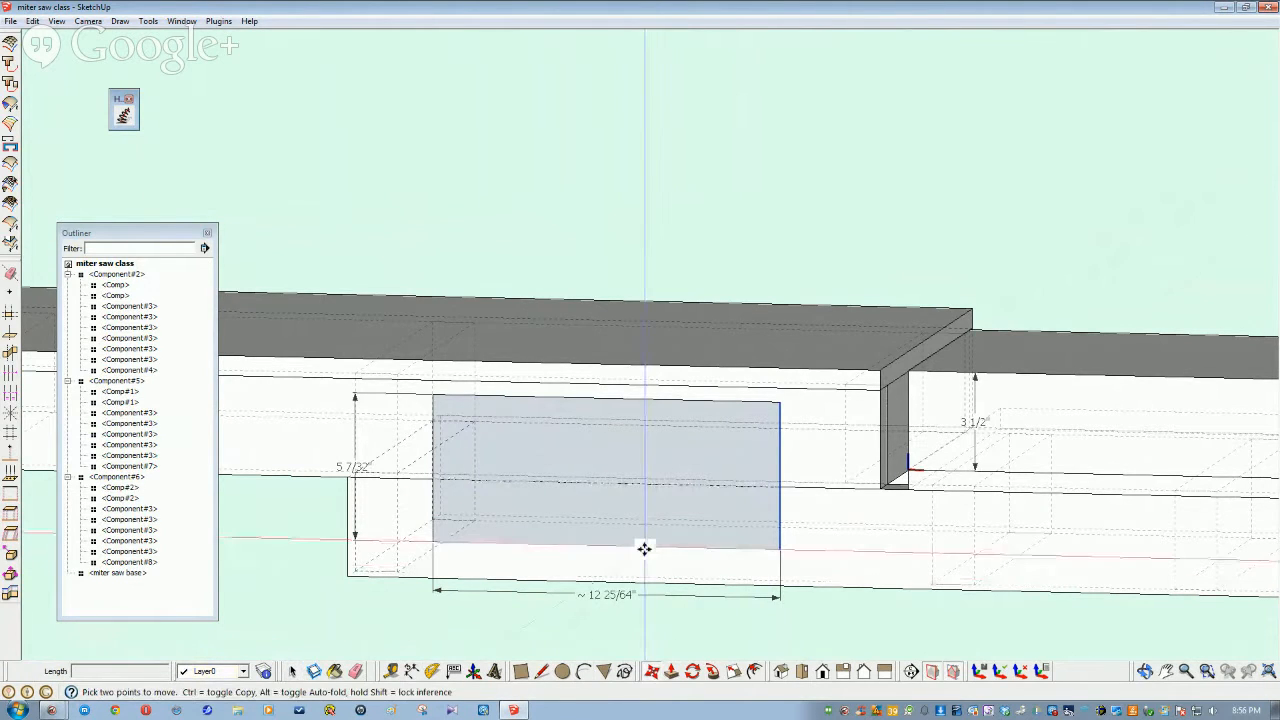
pyautogui.click(650, 549)
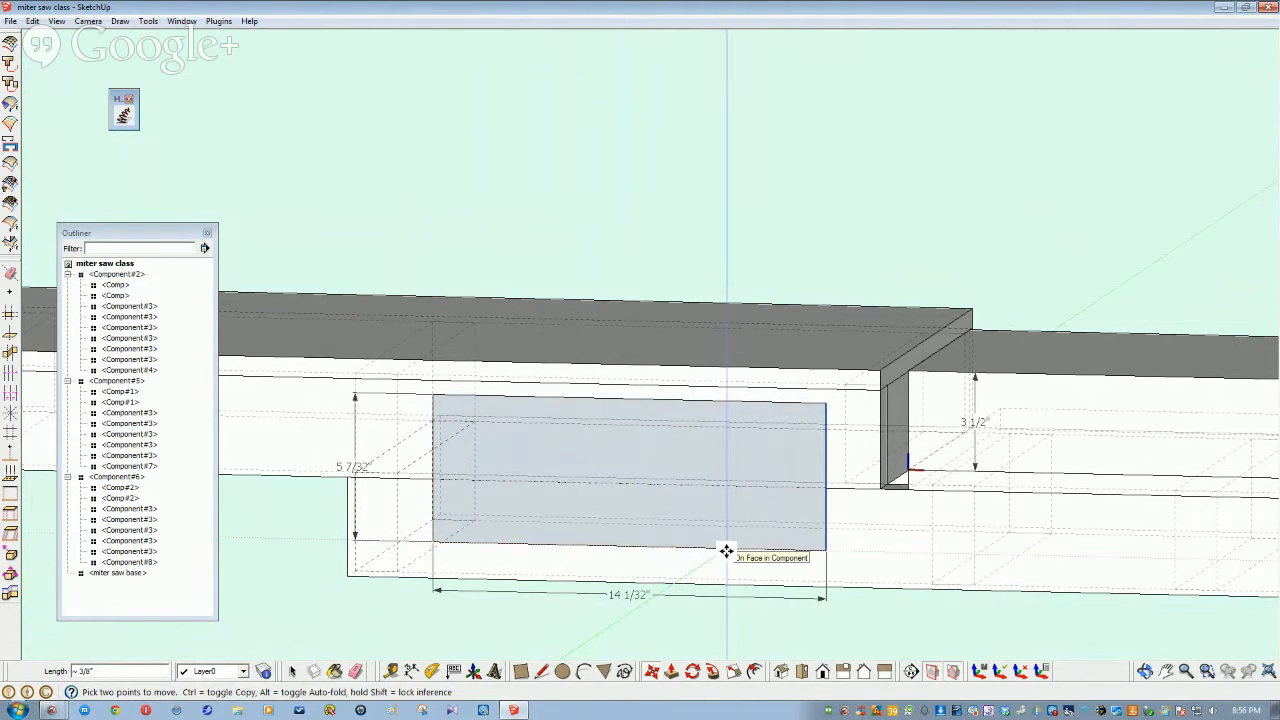
pyautogui.click(726, 551)
pyautogui.press('space')
pyautogui.click(668, 612)
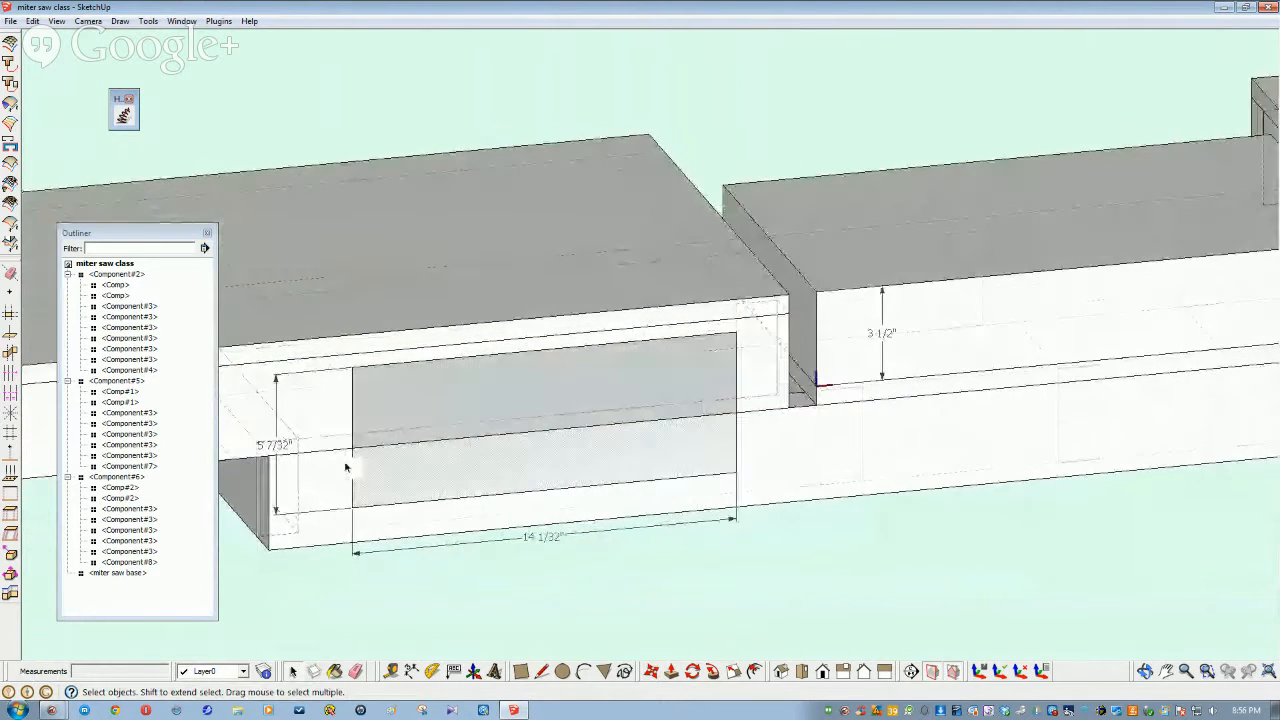
# Move the front rectangle's opposite vertical edge 31/32" toward the lower base's outer end to make the rectangle 15" wide
pyautogui.click(396, 424)
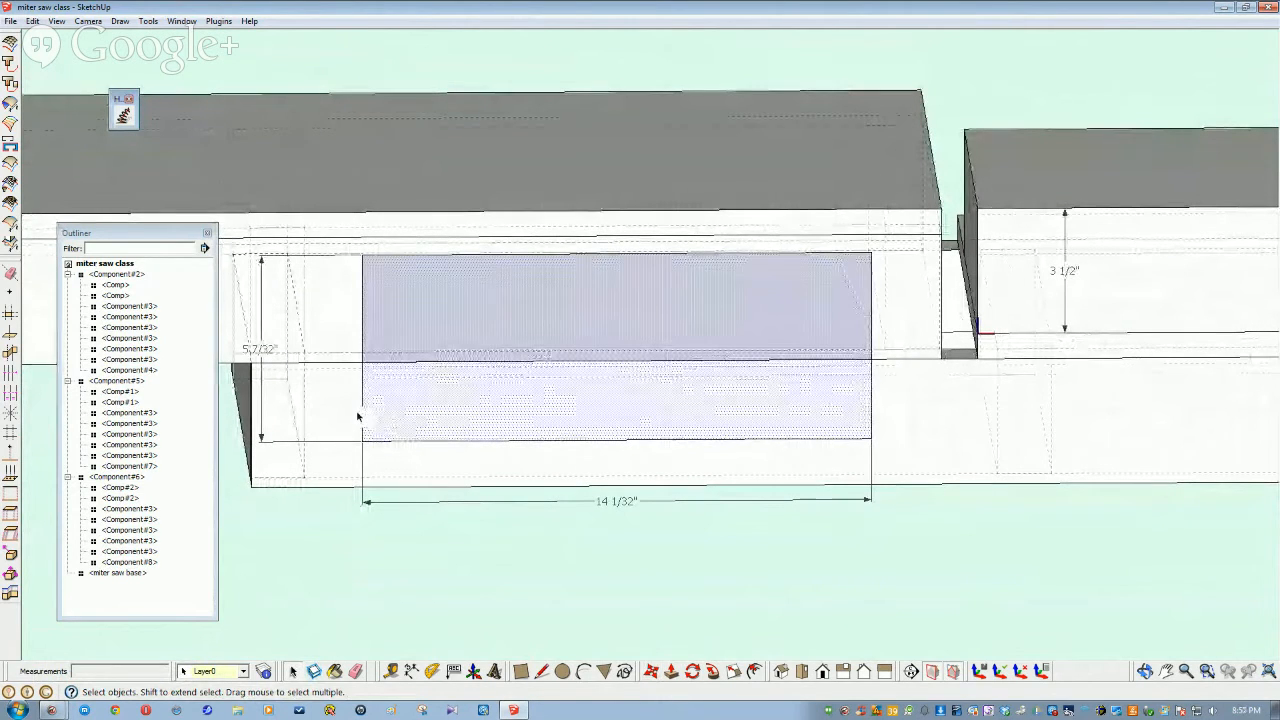
pyautogui.click(362, 416)
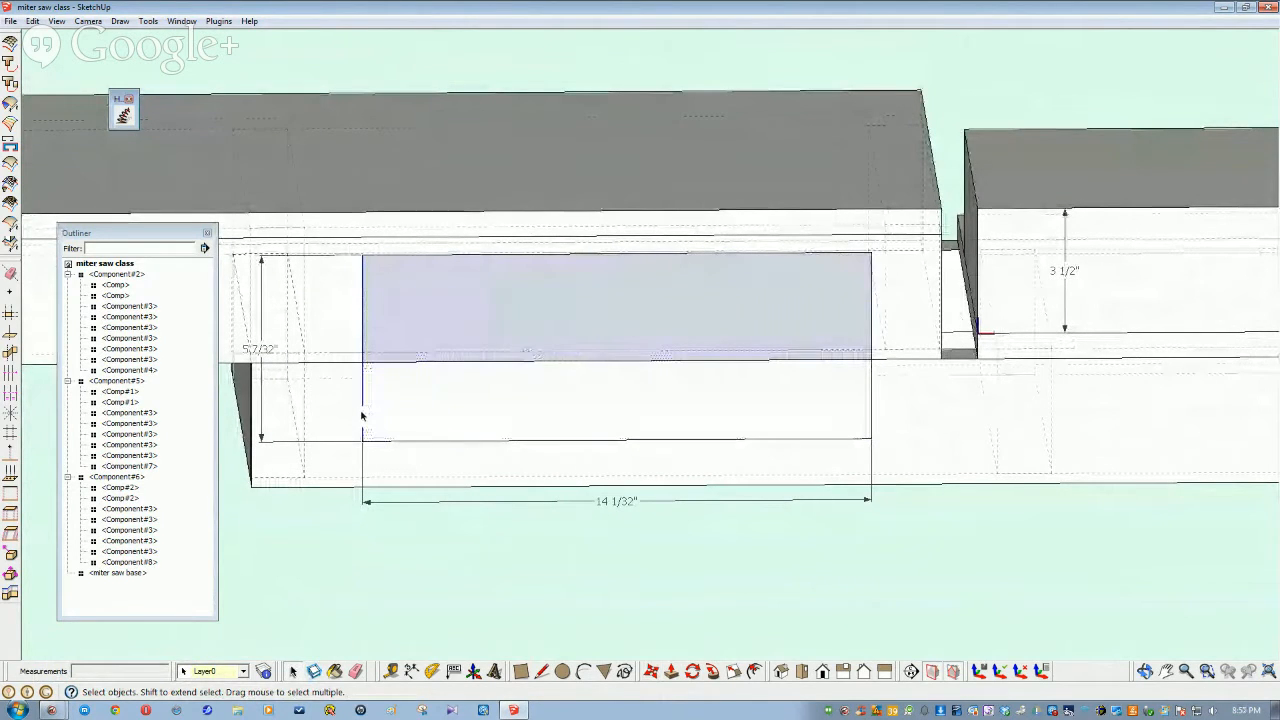
pyautogui.click(651, 671)
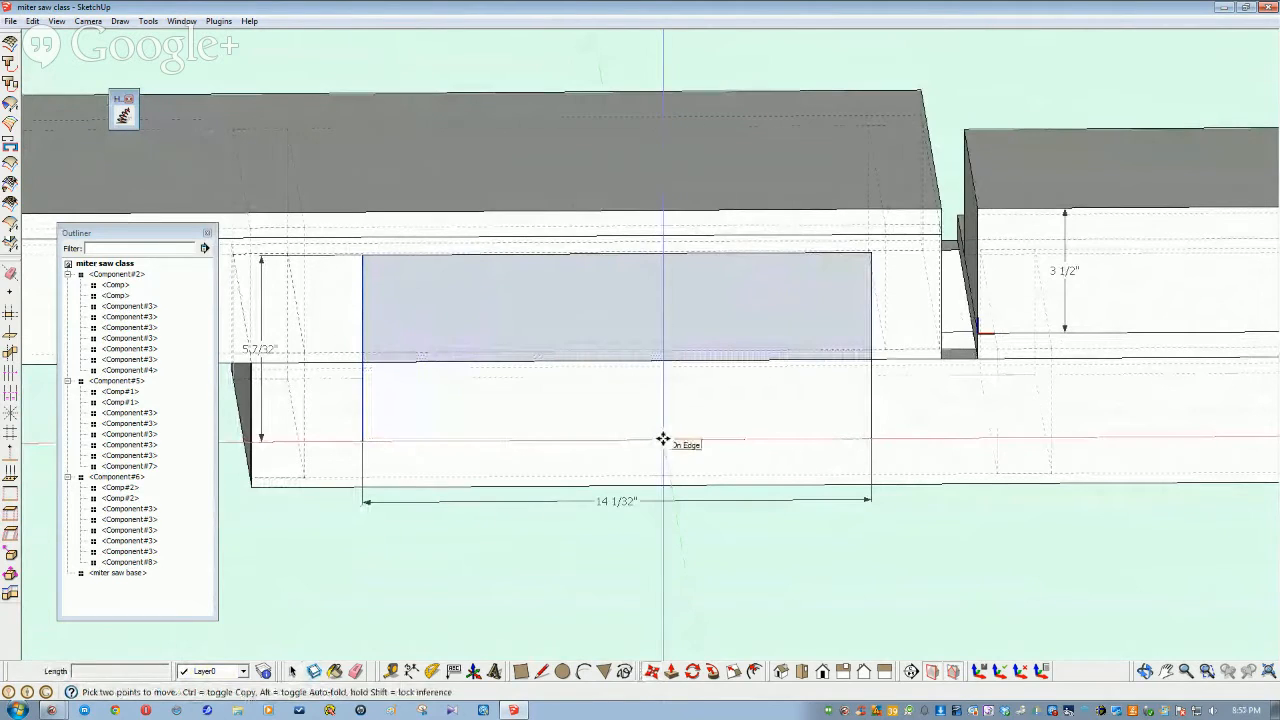
pyautogui.click(663, 438)
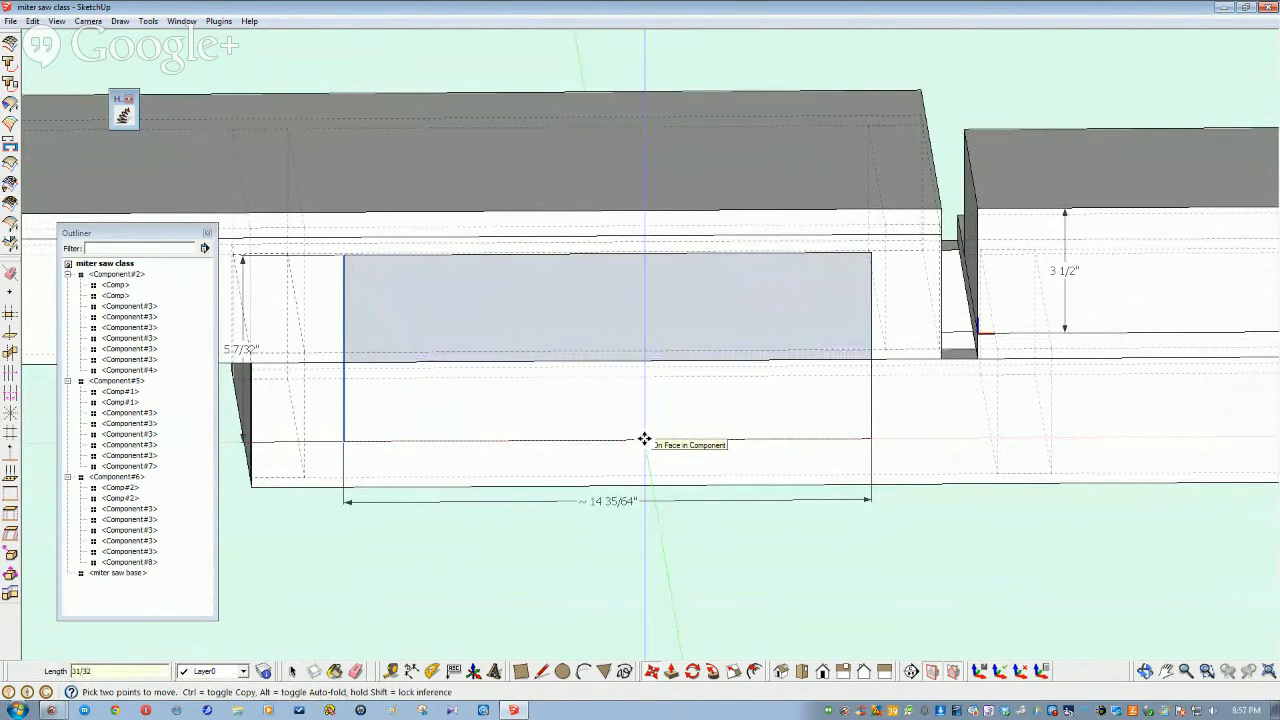
pyautogui.press('Return')
pyautogui.press('space')
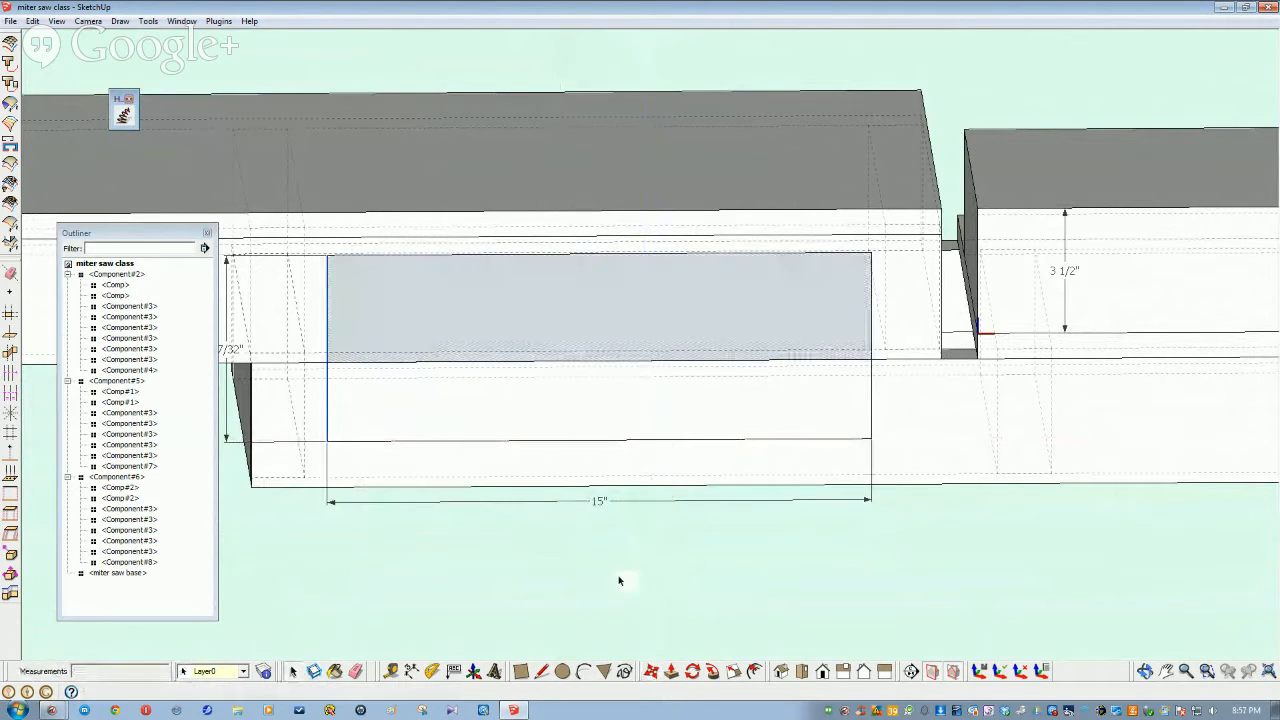
# Move the front rectangle's lower edge down to make the rectangle 5 33/64" tall
pyautogui.moveTo(506, 543); pyautogui.dragTo(429, 467, button='middle')
pyautogui.click(451, 469)
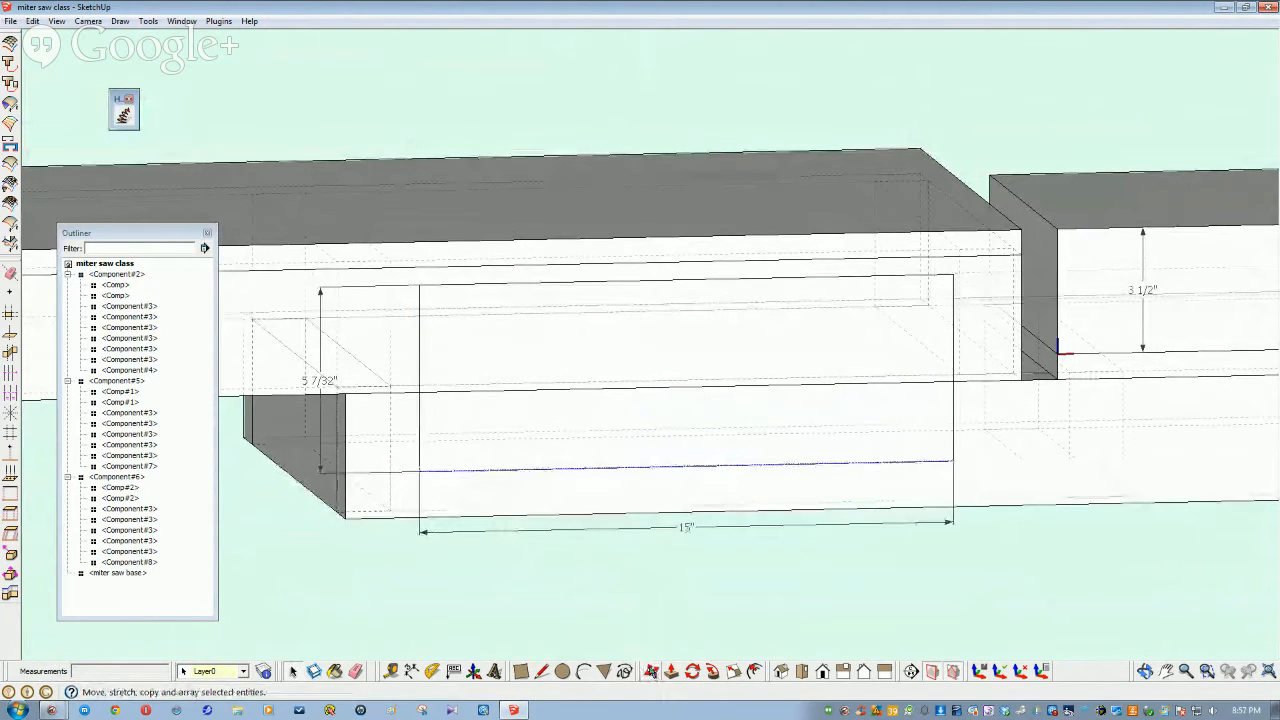
pyautogui.click(652, 671)
pyautogui.click(501, 597)
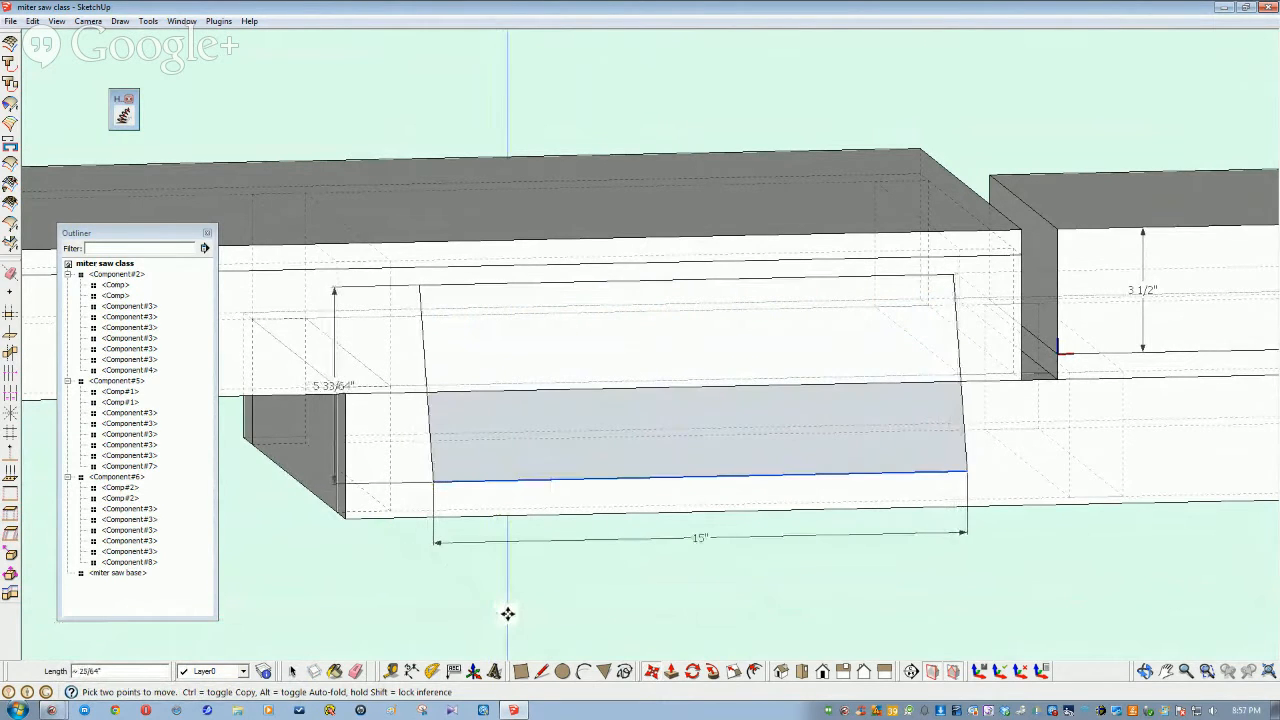
pyautogui.press('Escape')
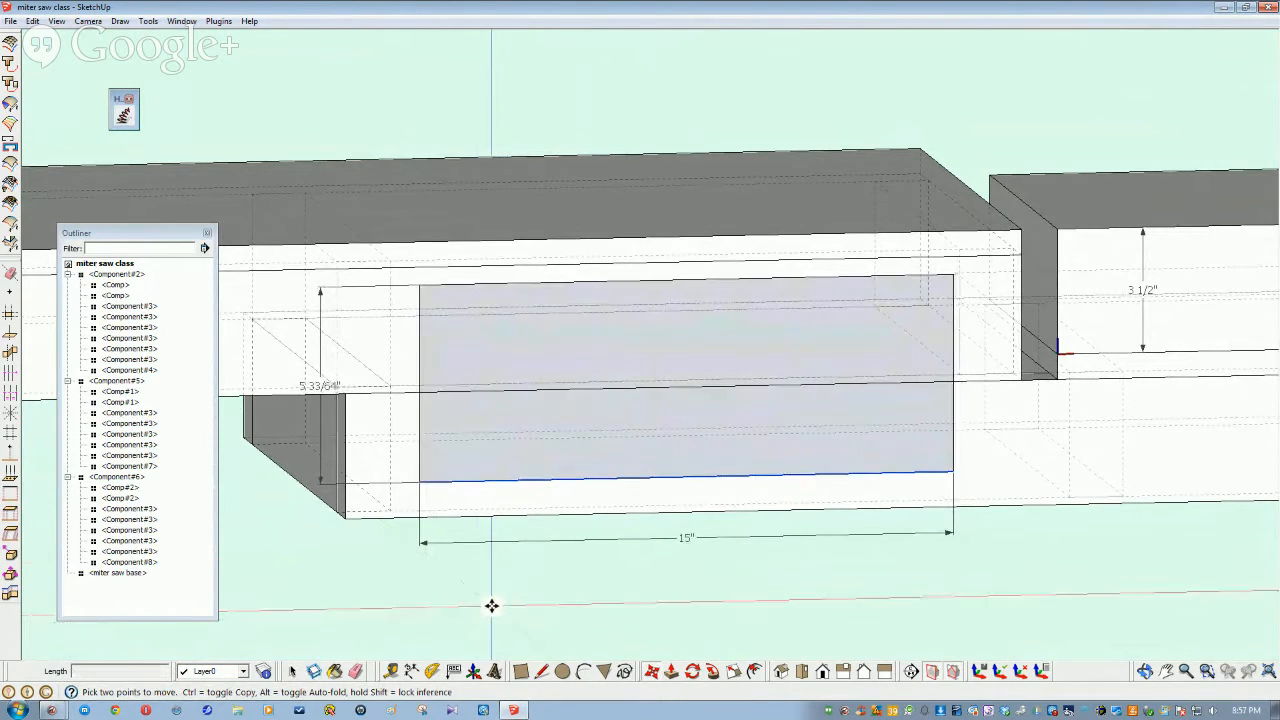
# Move the front rectangle's lower edge back up 1/64" for a height of 5 1/2"
pyautogui.click(434, 484)
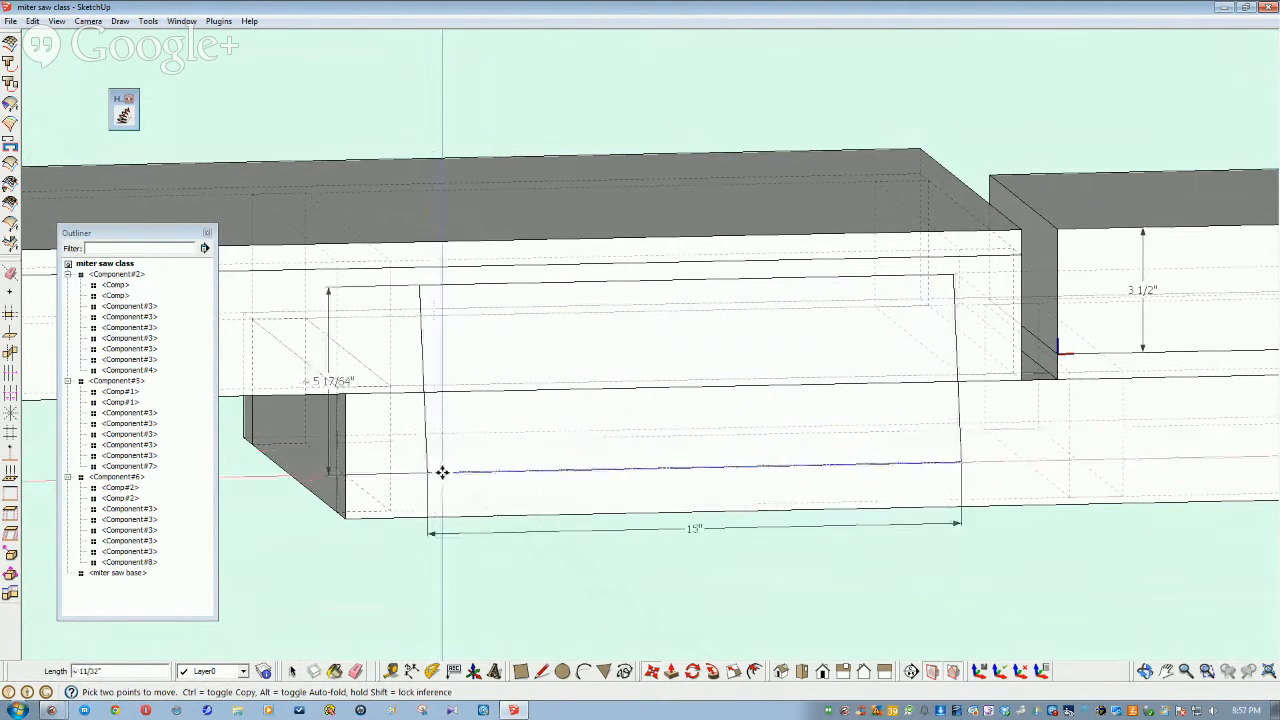
pyautogui.moveTo(391, 523); pyautogui.dragTo(422, 585, button='middle')
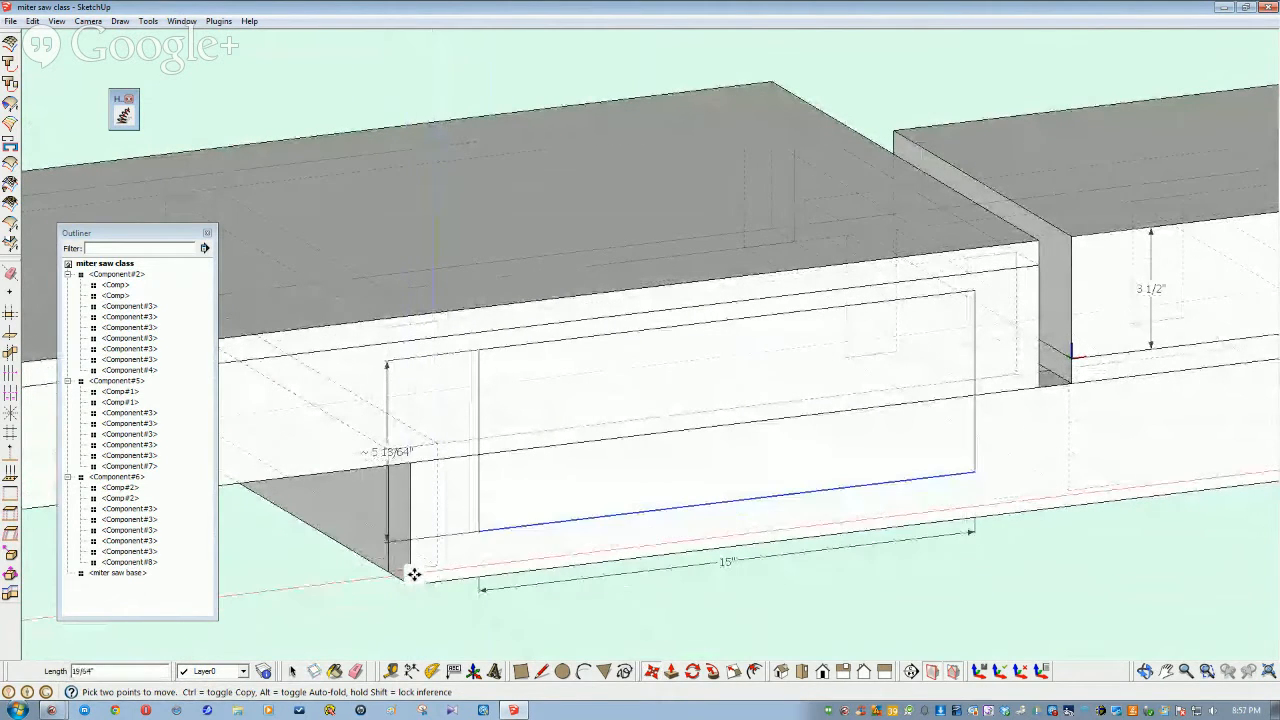
pyautogui.write('1/64')
pyautogui.press('space')
pyautogui.click(658, 619)
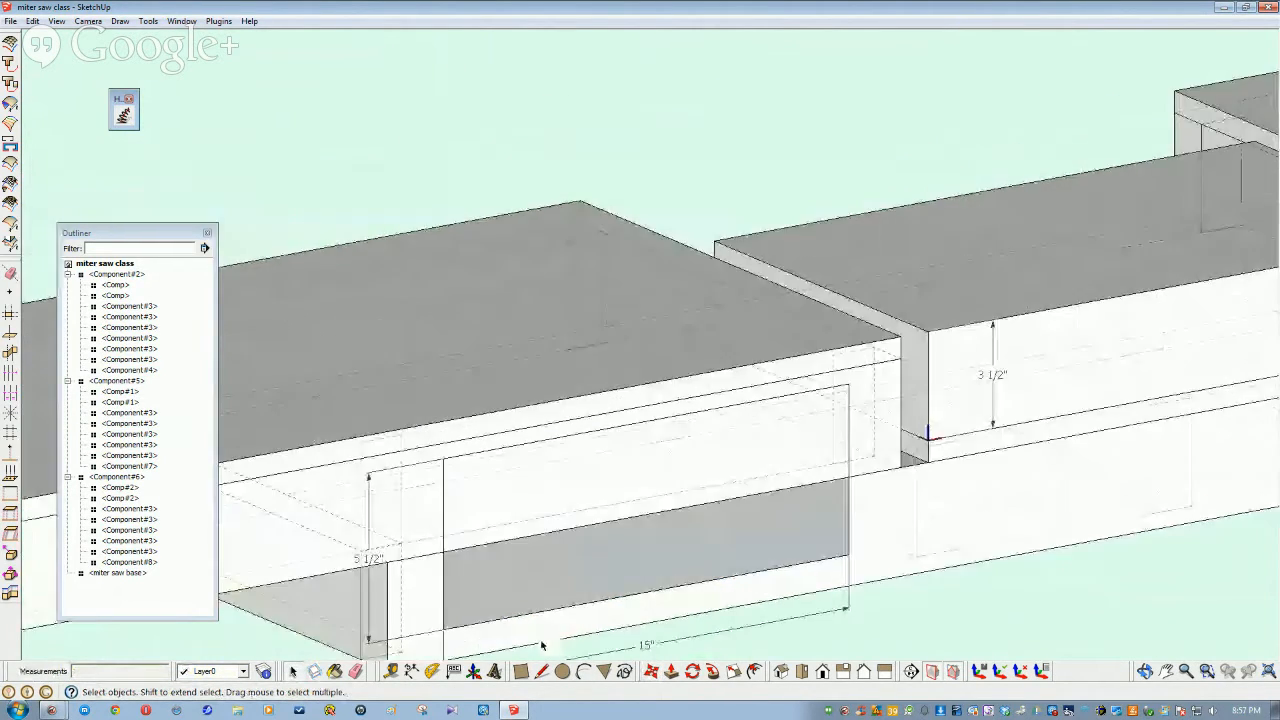
# Copy the 15" by 5 1/2" rectangle with its edges 41" along the red axis onto the front of the right wing and lower base
pyautogui.moveTo(541, 645); pyautogui.dragTo(490, 645, button='middle')
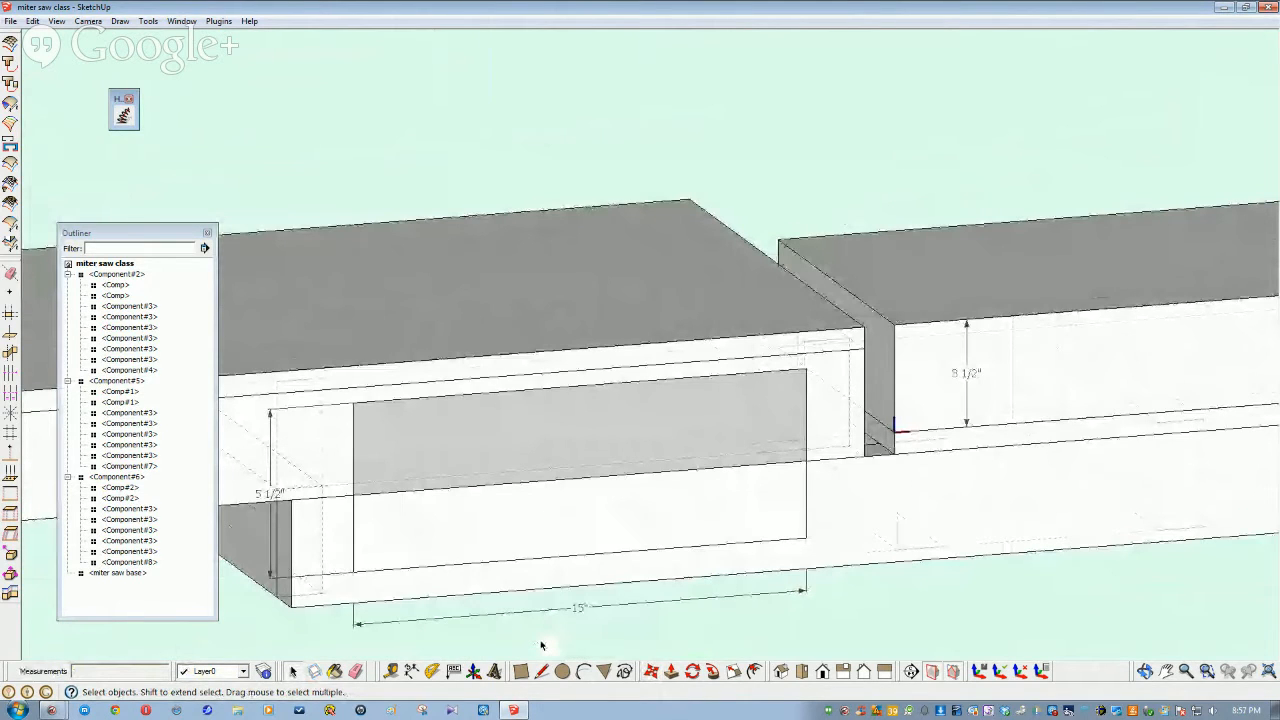
pyautogui.moveTo(541, 645)
pyautogui.mouseDown(button='middle')
pyautogui.moveTo(404, 498)
pyautogui.moveTo(429, 509)
pyautogui.mouseUp(button='middle')
pyautogui.scroll(3, 403, 498)
pyautogui.scroll(-3, 480, 577)
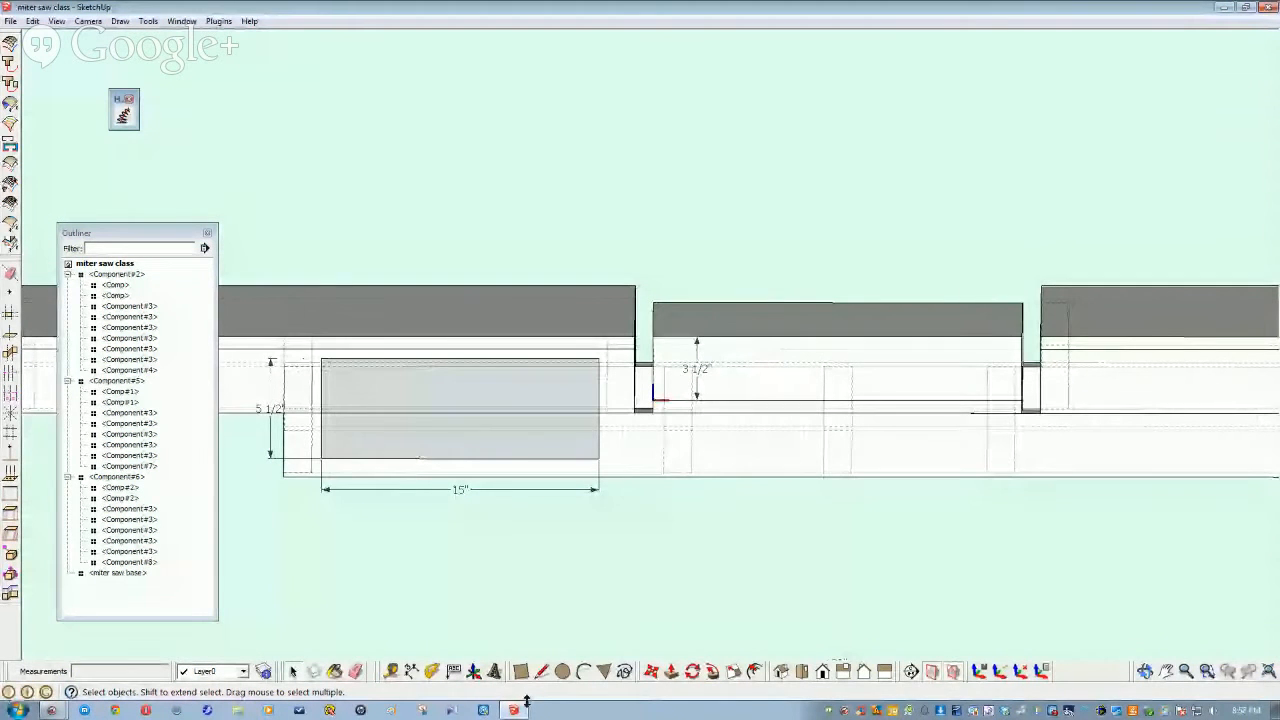
pyautogui.click(652, 672)
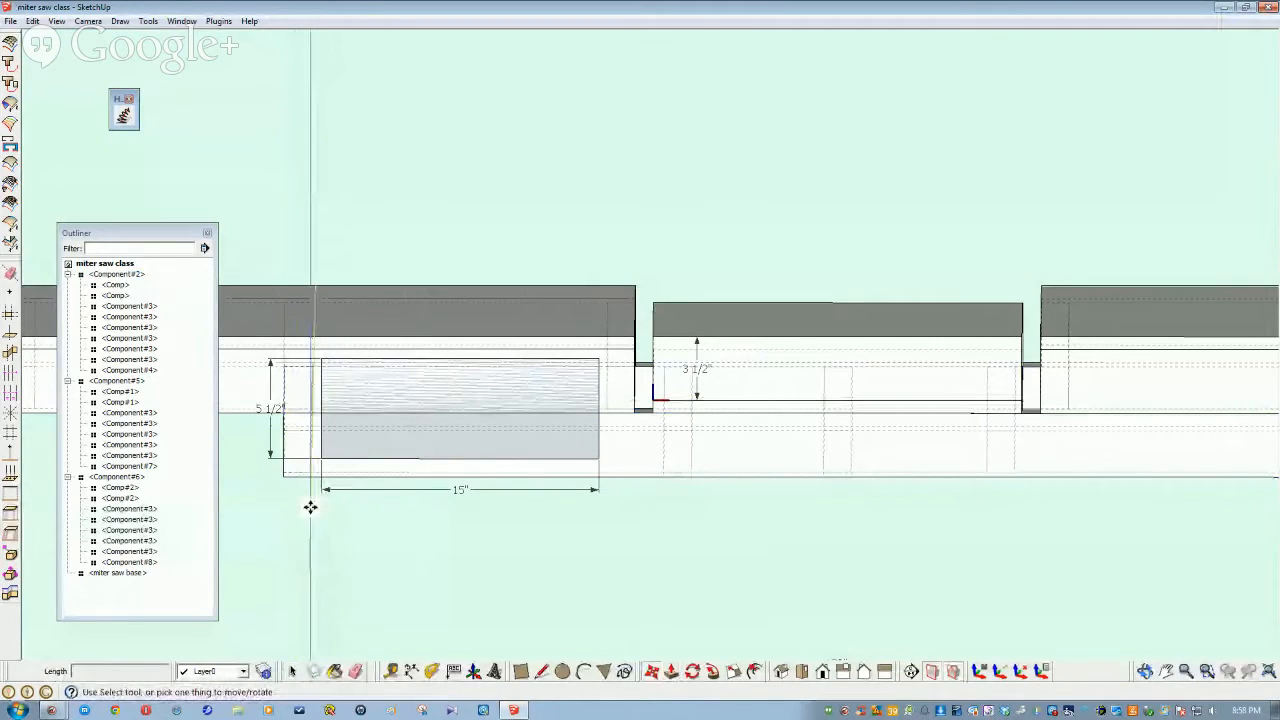
pyautogui.press('space')
pyautogui.click(352, 460)
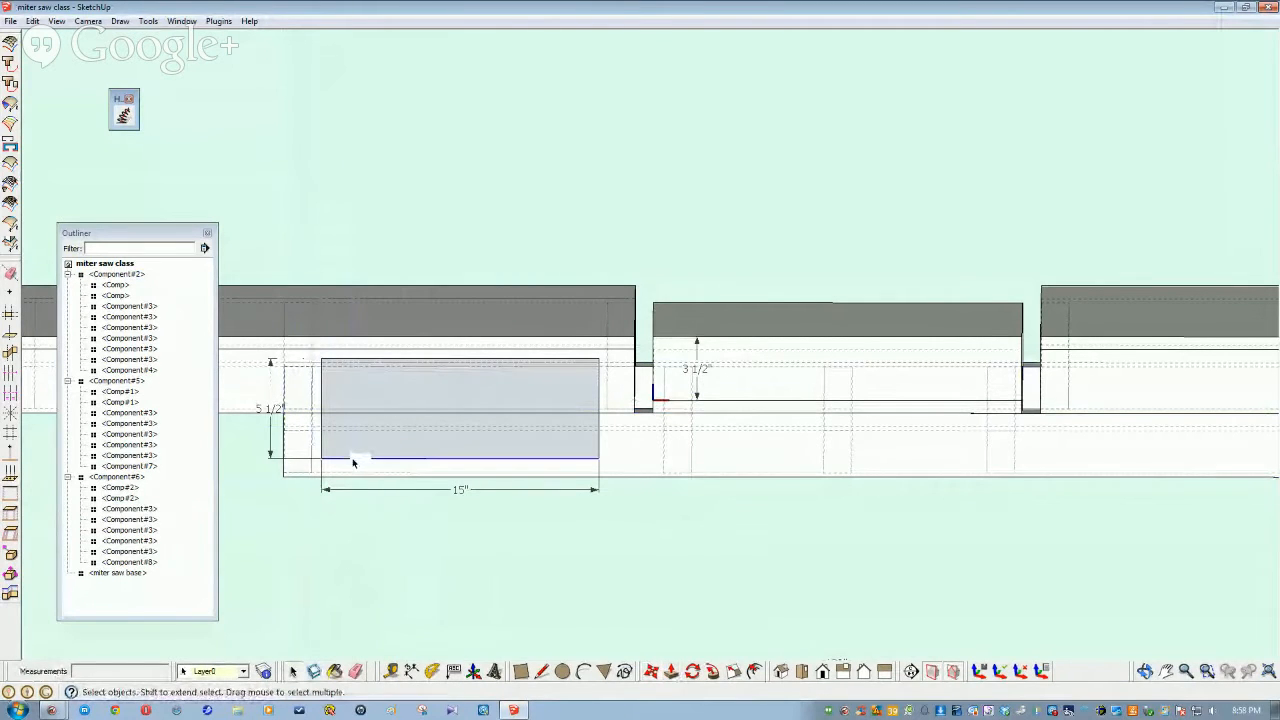
pyautogui.doubleClick(350, 450)
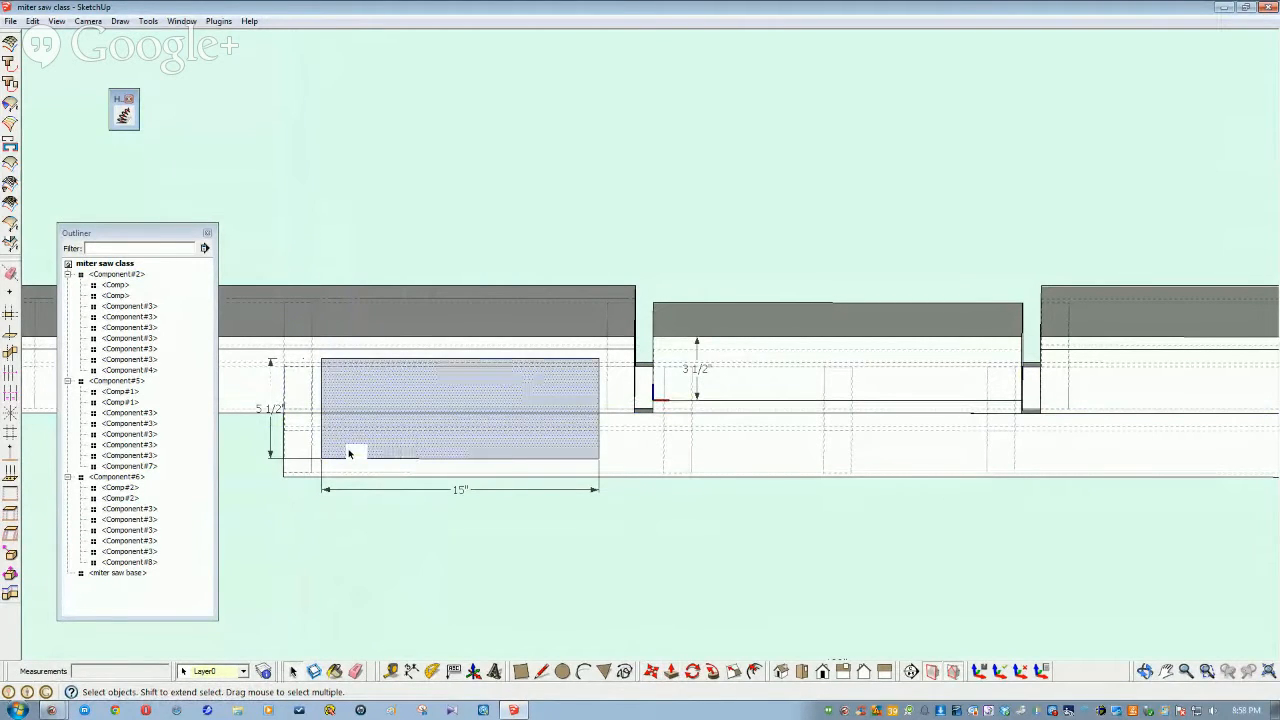
pyautogui.click(651, 672)
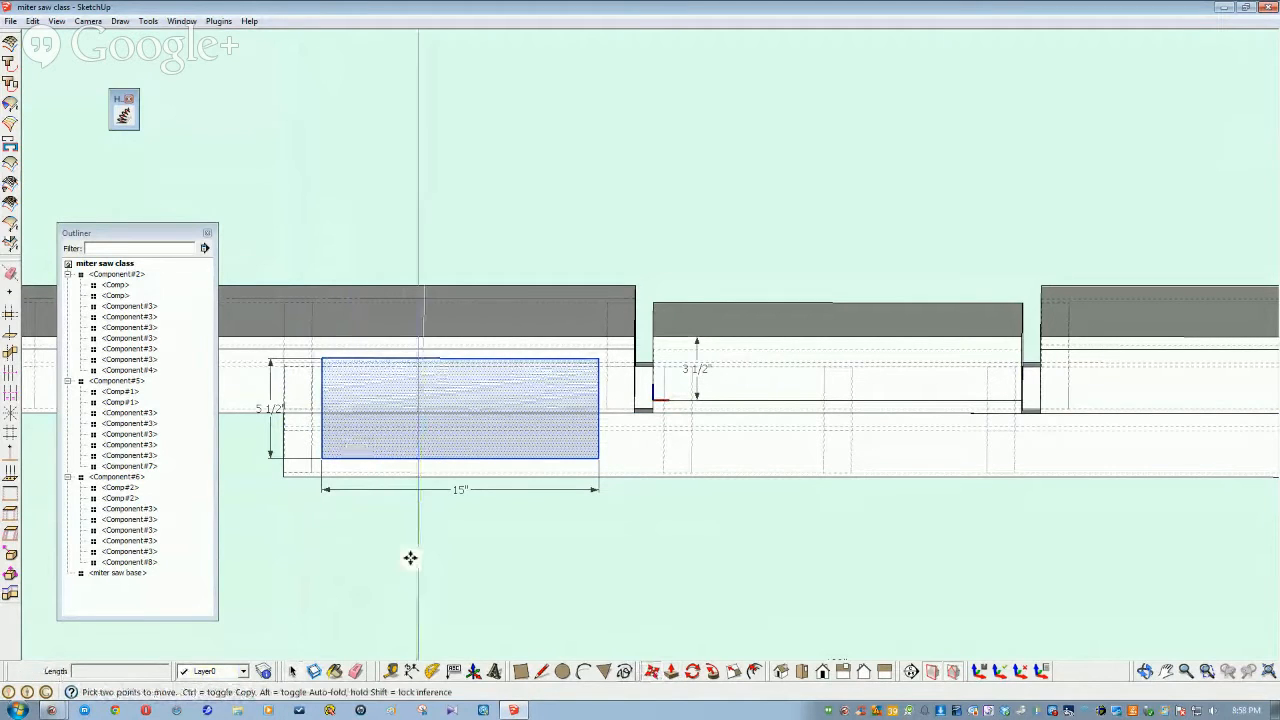
pyautogui.press('ctrl')
pyautogui.click(284, 478)
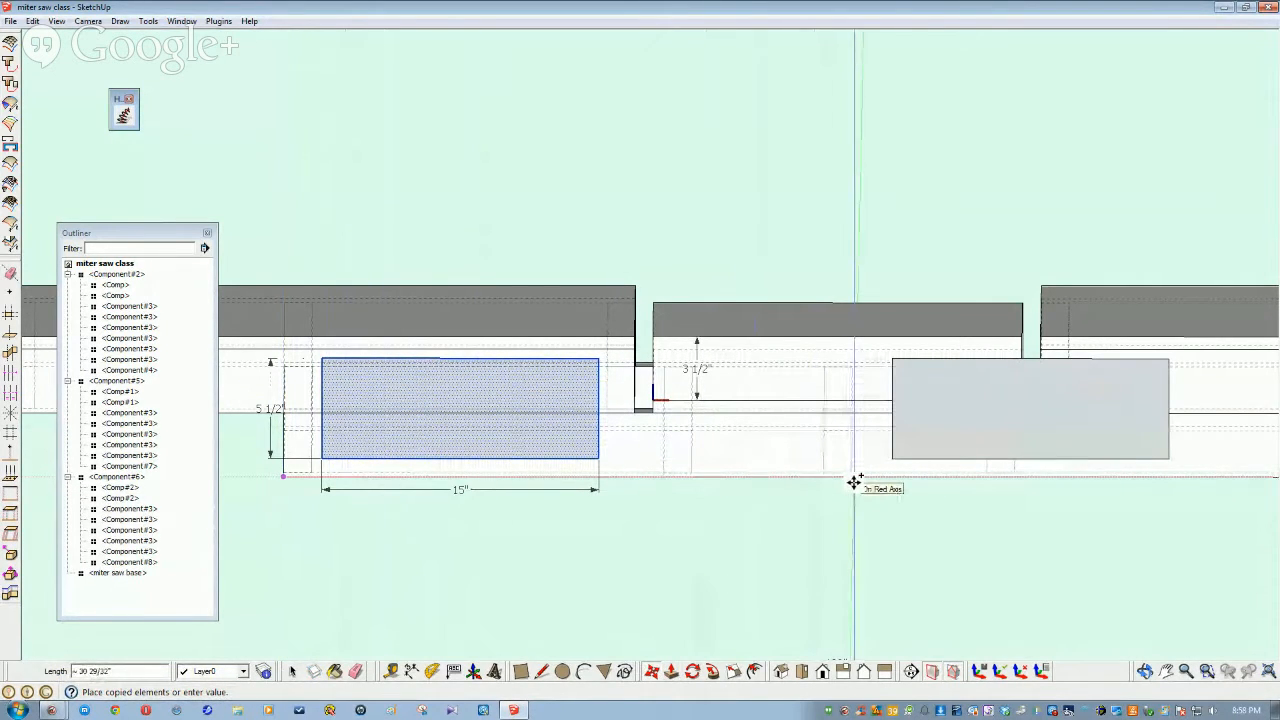
pyautogui.keyDown('shift'); pyautogui.moveTo(908, 481); pyautogui.dragTo(808, 484, button='middle'); pyautogui.keyUp('shift')
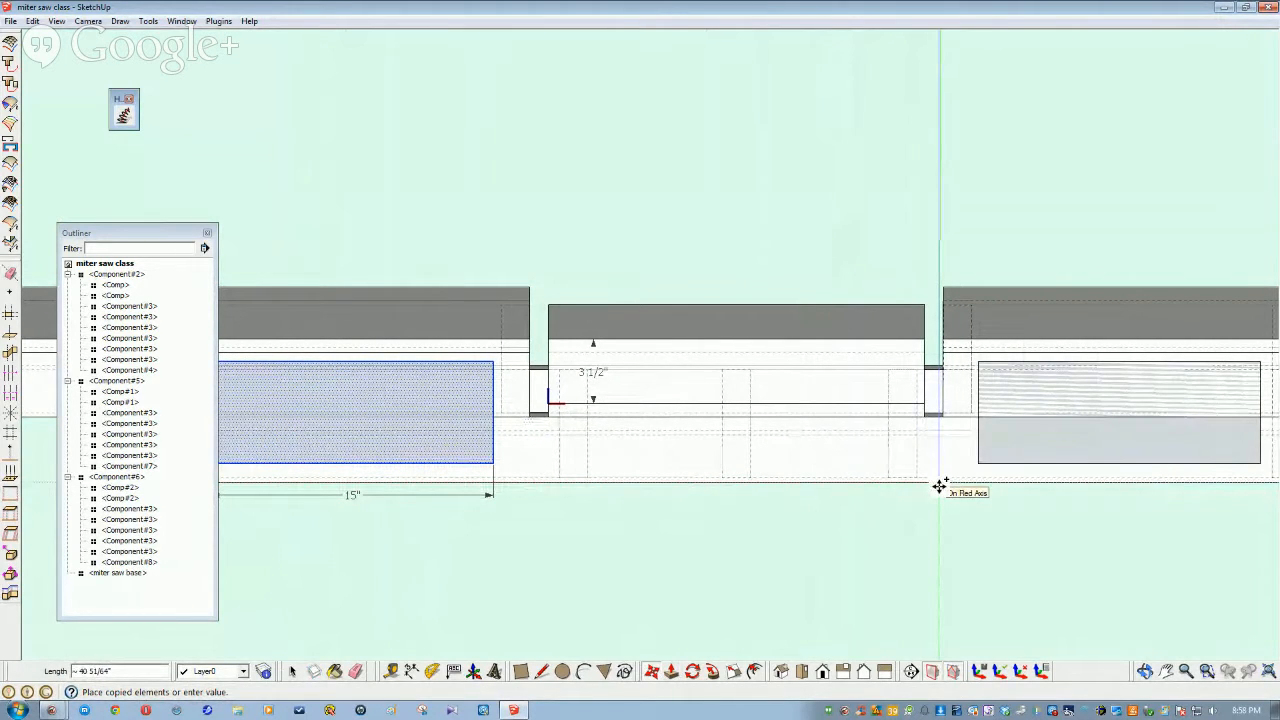
pyautogui.click(940, 486)
pyautogui.scroll(-3, 938, 488)
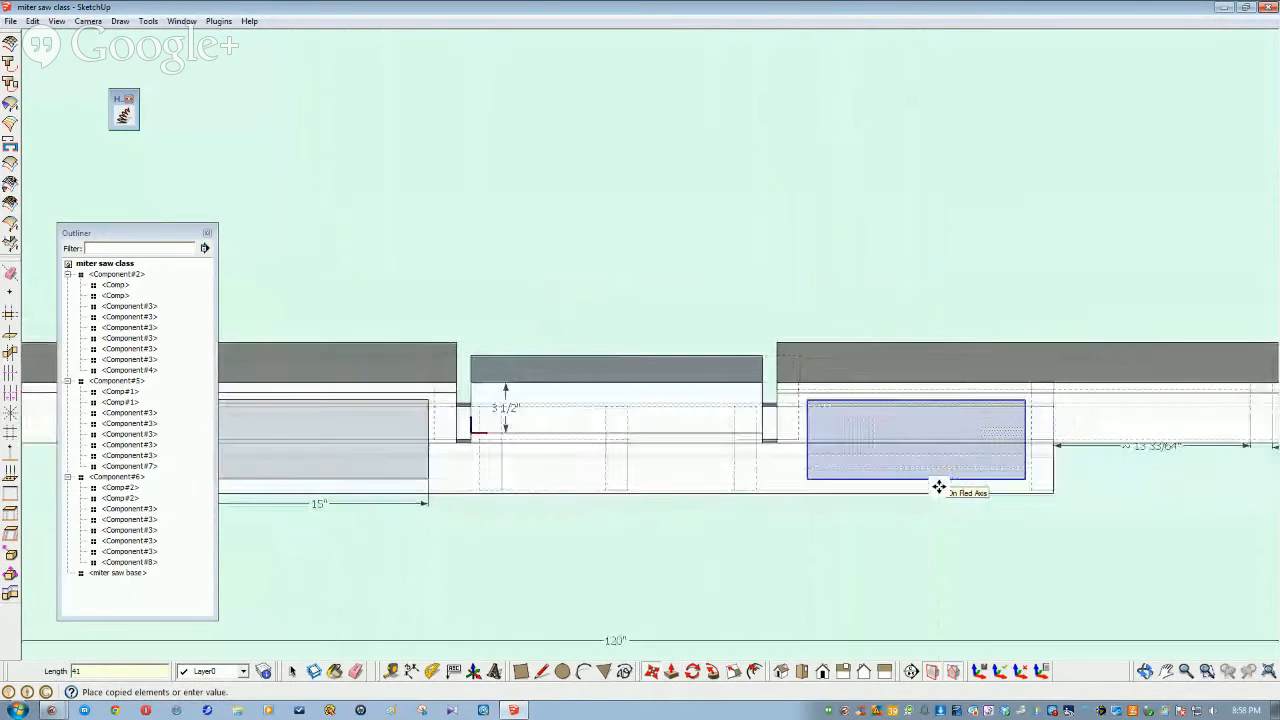
pyautogui.moveTo(841, 497); pyautogui.dragTo(496, 558, button='middle')
pyautogui.press('space')
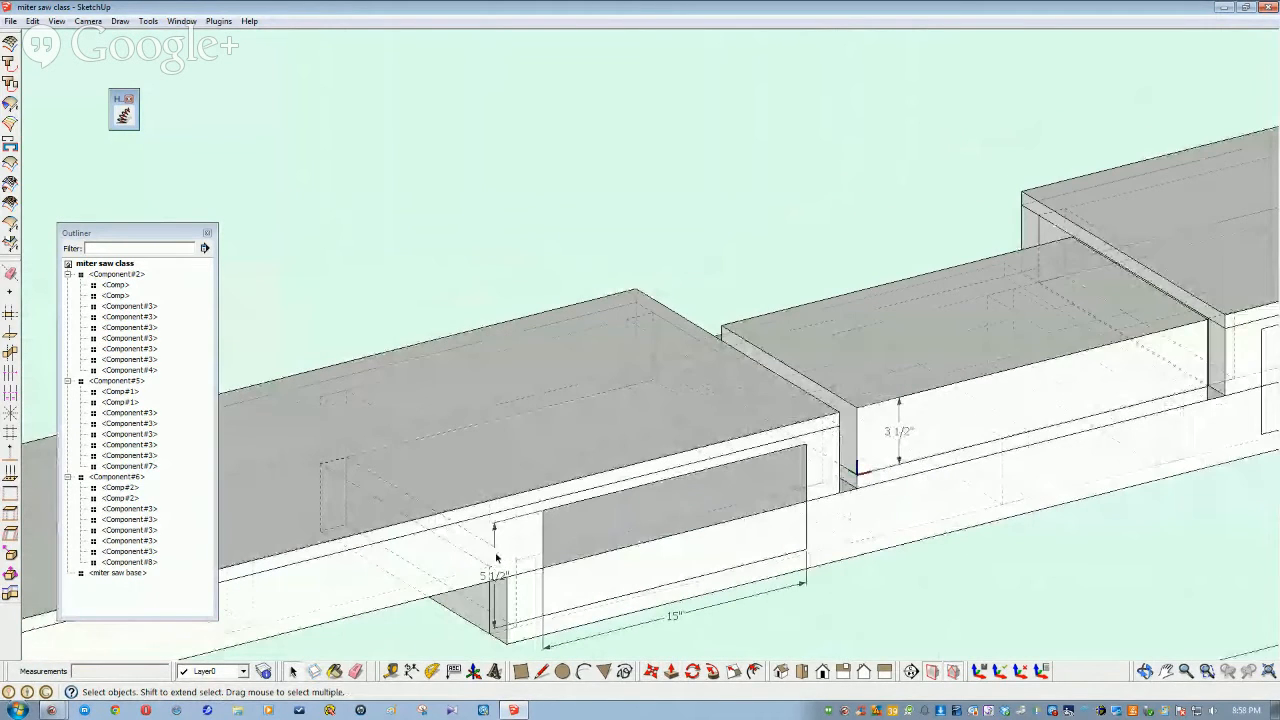
pyautogui.moveTo(811, 636); pyautogui.dragTo(638, 480, button='middle')
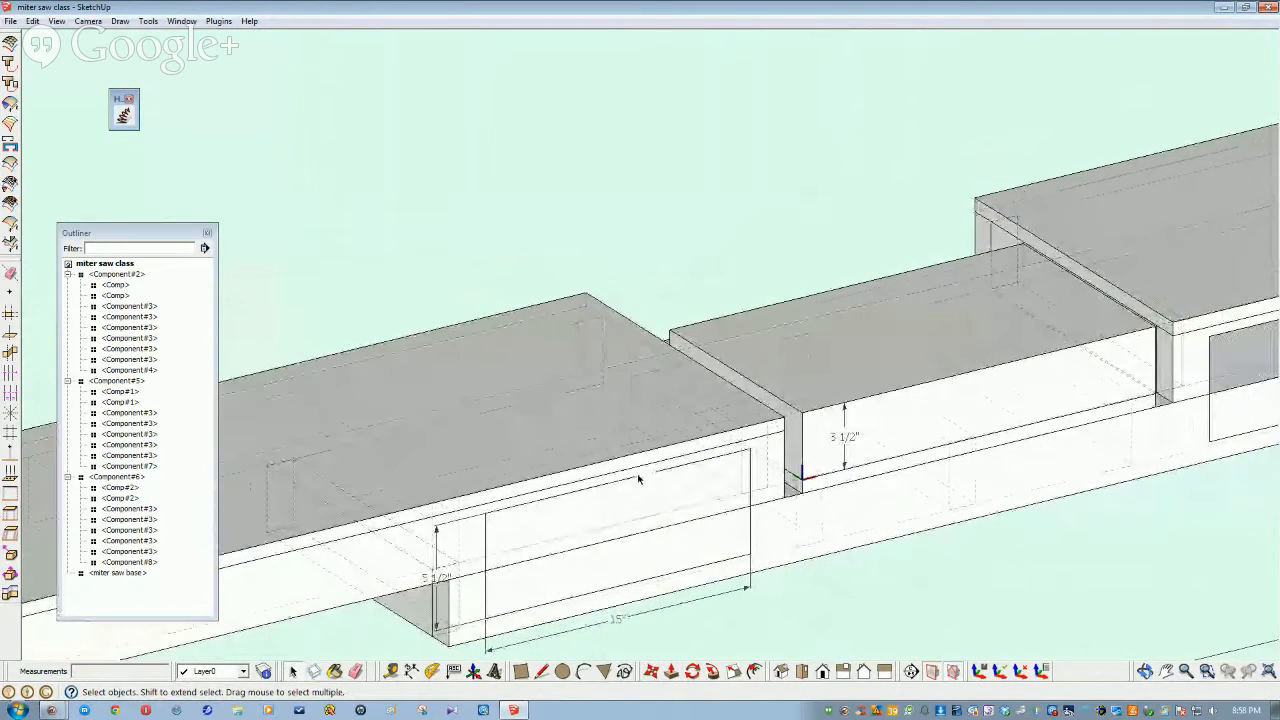
# Open the left wing's front rail for editing and draw a 15" wide rectangle over the part of the outline crossing it
pyautogui.click(323, 573)
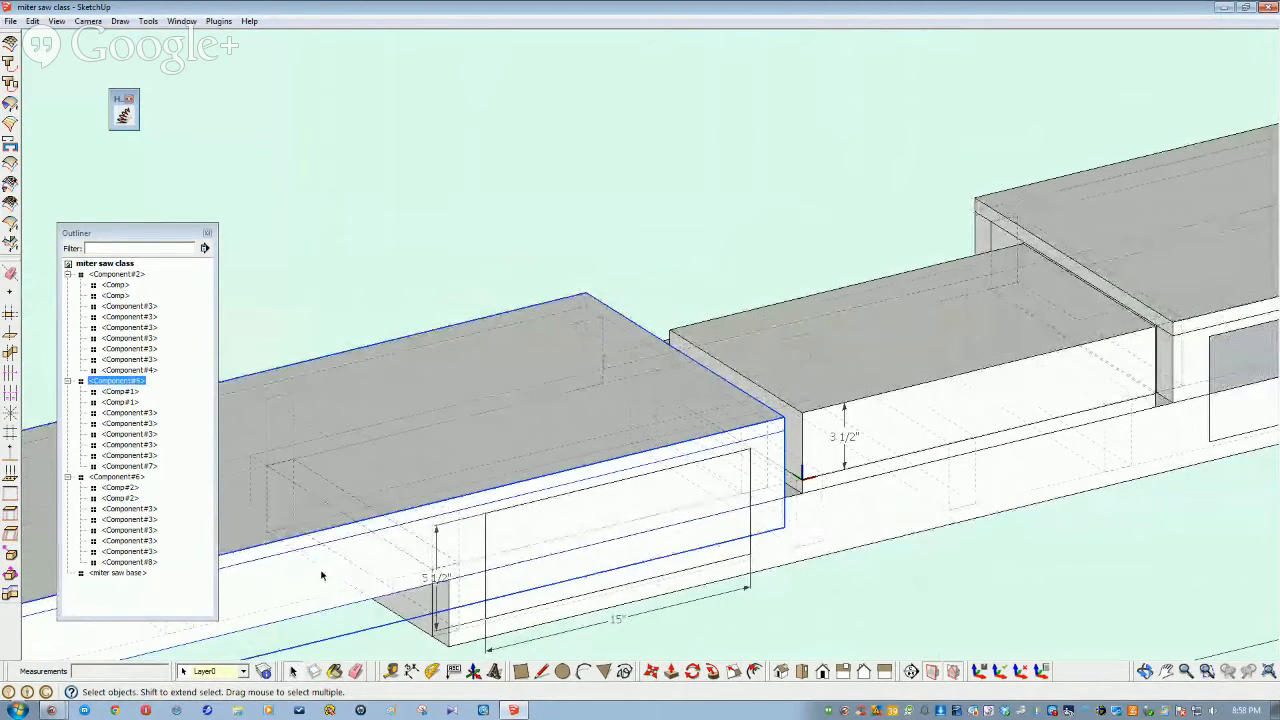
pyautogui.moveTo(321, 576); pyautogui.dragTo(330, 578, button='middle')
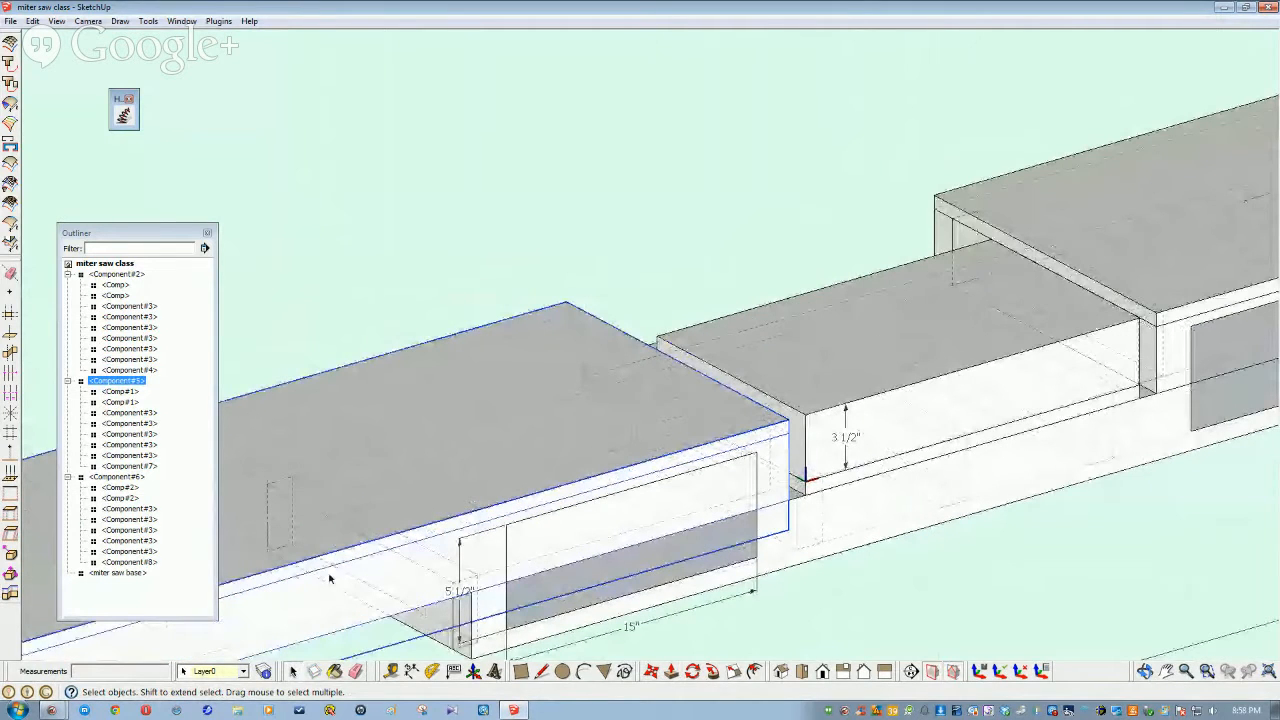
pyautogui.doubleClick(332, 575)
pyautogui.moveTo(334, 573); pyautogui.dragTo(343, 508, button='middle')
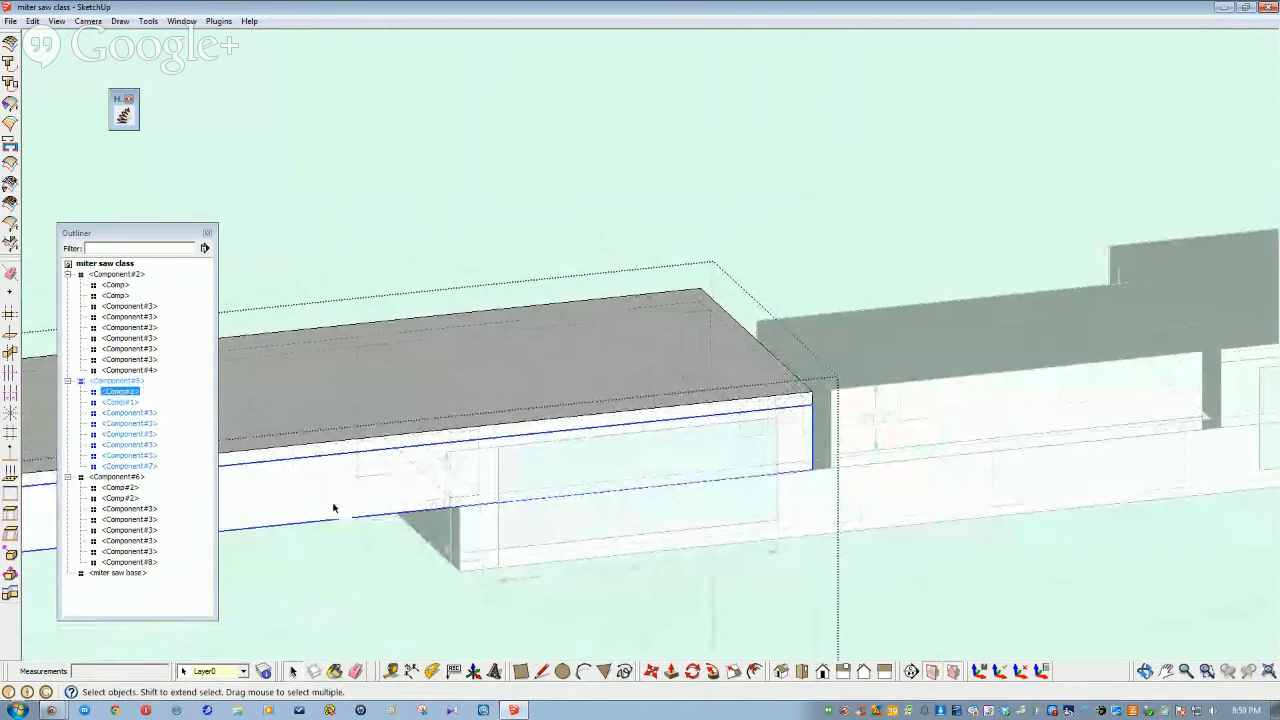
pyautogui.doubleClick(334, 508)
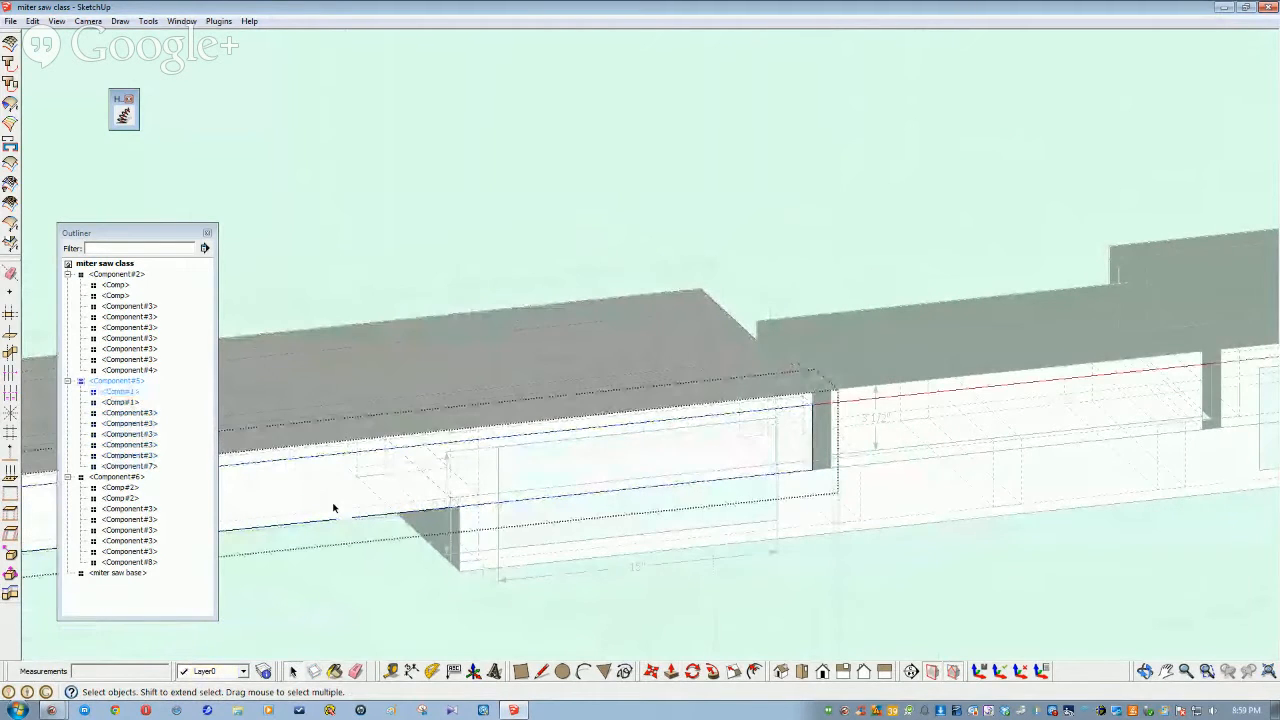
pyautogui.click(521, 672)
pyautogui.click(497, 445)
pyautogui.click(787, 470)
pyautogui.press('space')
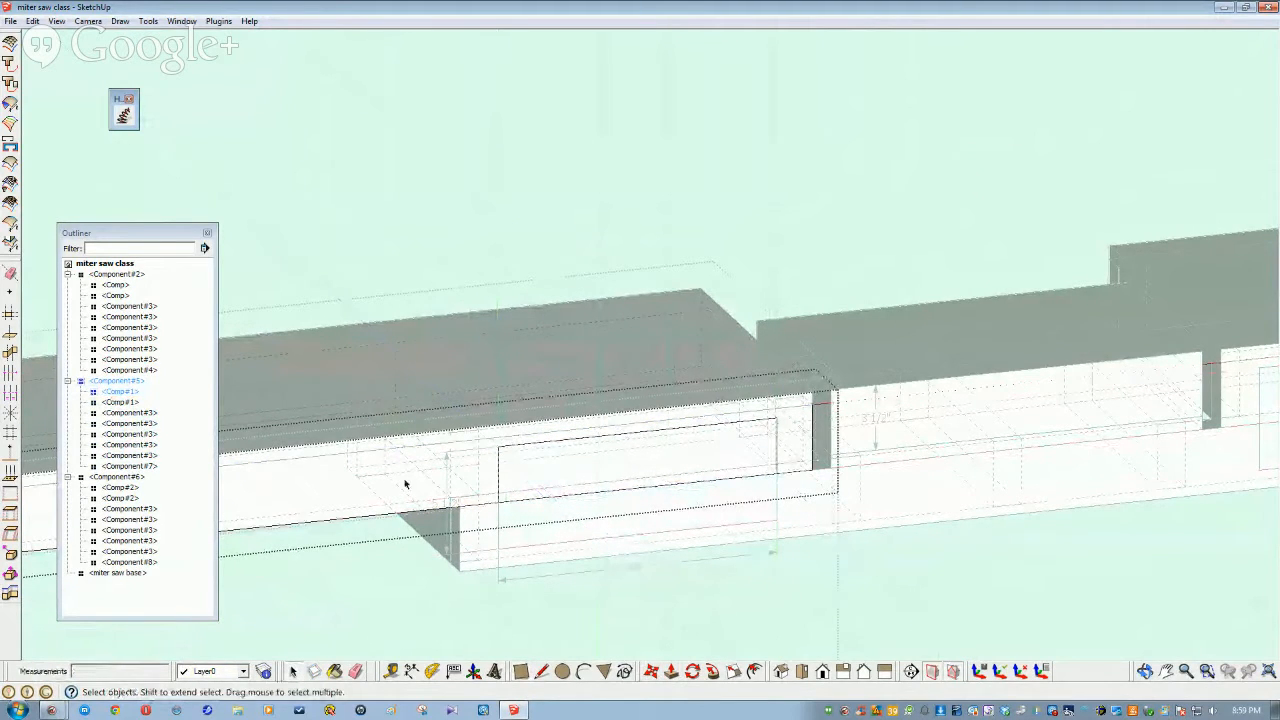
# Push the new rectangle 1 1/2" through the left wing's front rail to cut the upper part of the opening
pyautogui.click(517, 488)
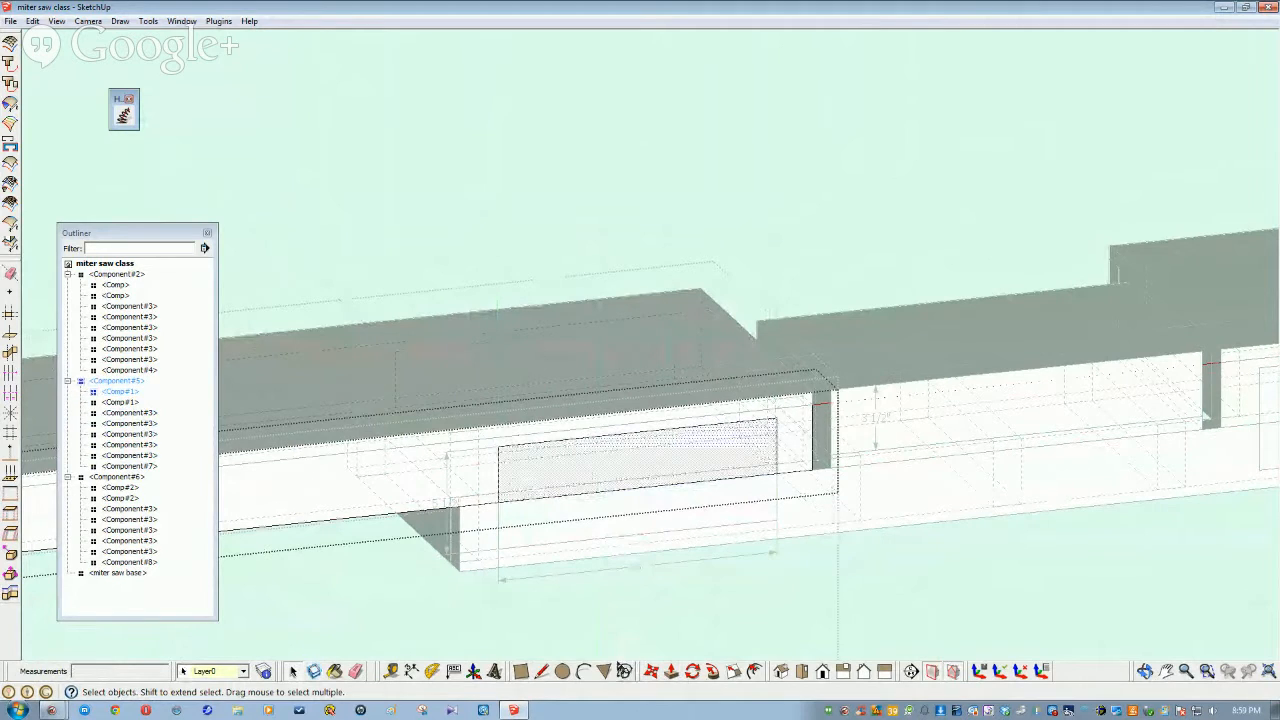
pyautogui.click(672, 673)
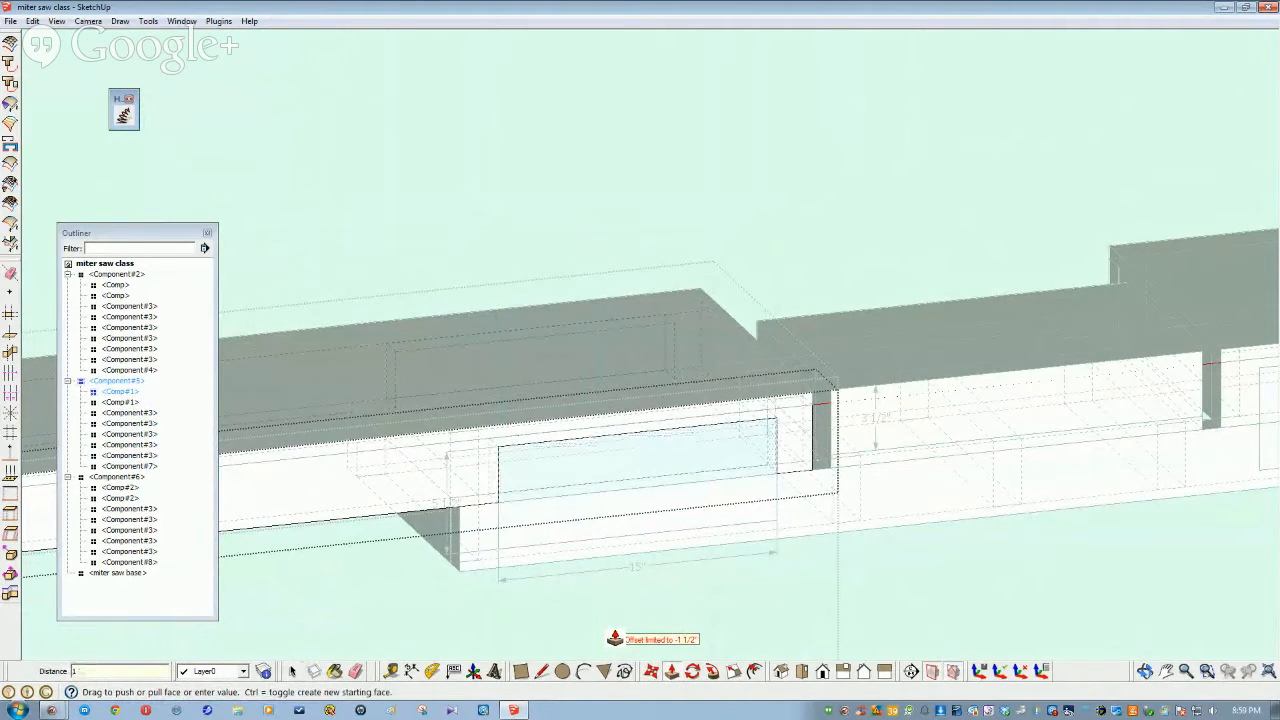
pyautogui.press('Return')
pyautogui.press('space')
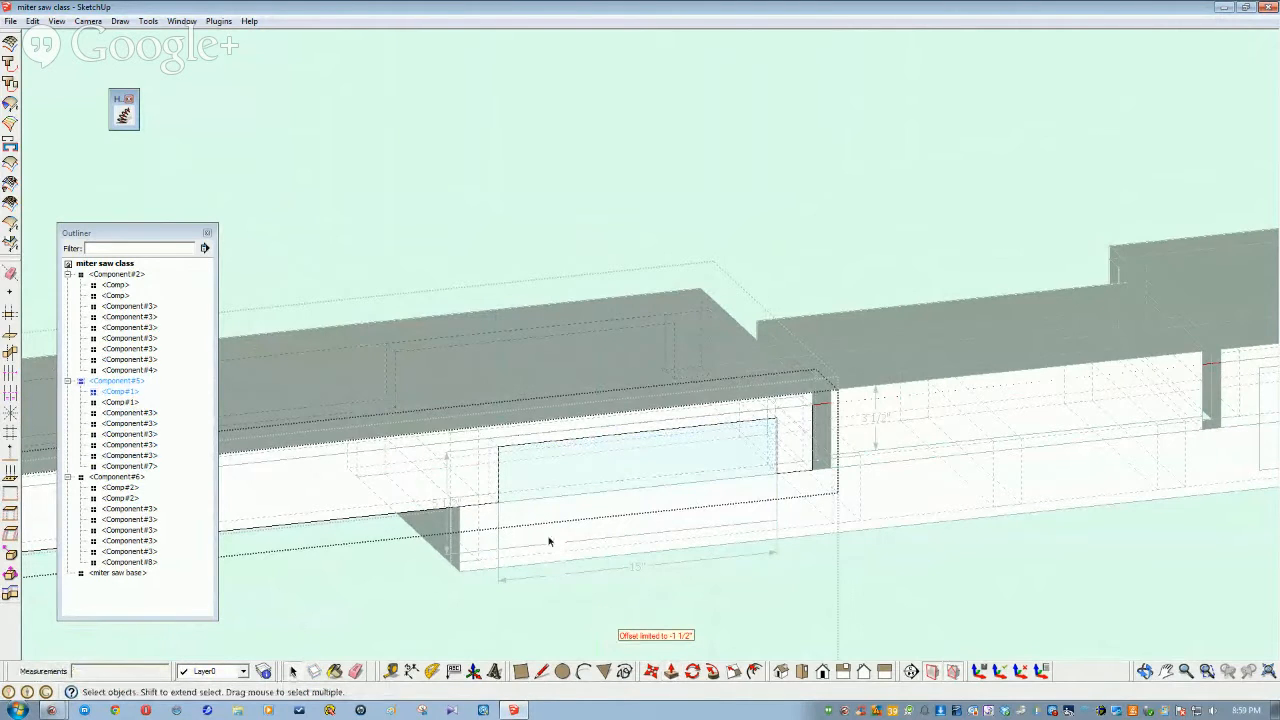
# Open the lower base's front rail for editing and draw a 15" by 2 1/2" rectangle from its upper edge within the outline
pyautogui.click(568, 561)
pyautogui.click(572, 561)
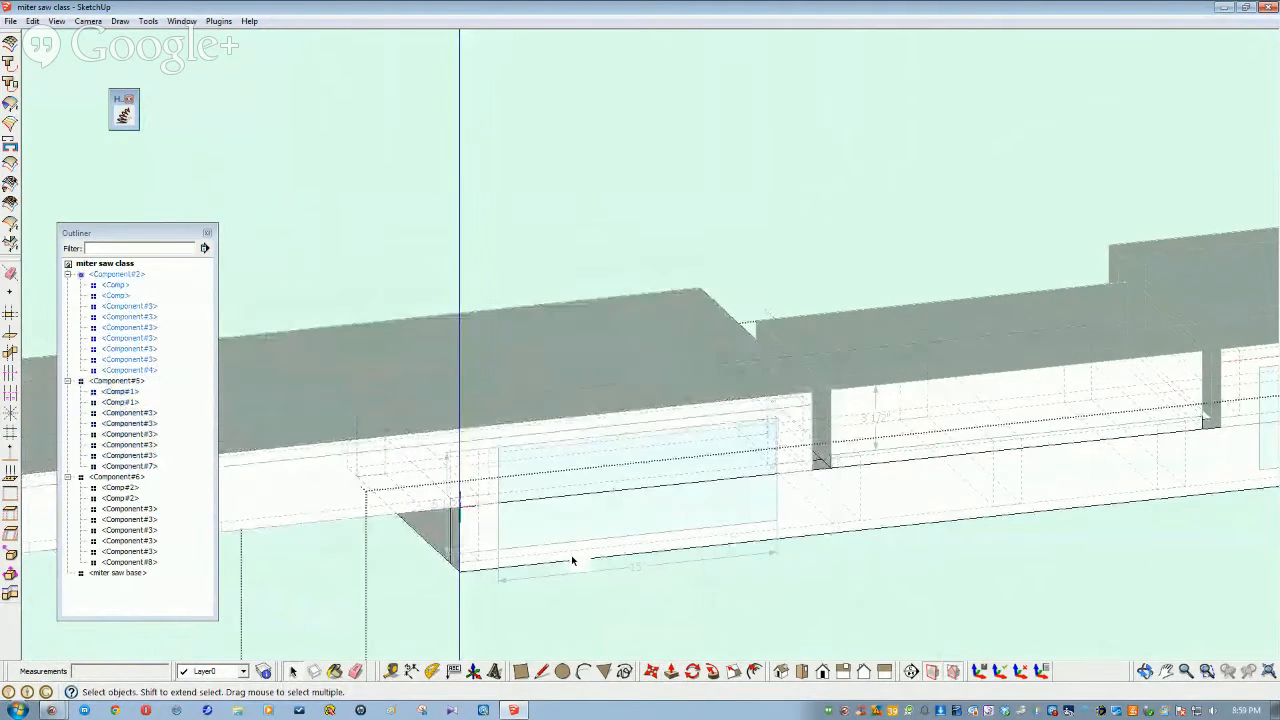
pyautogui.doubleClick(566, 548)
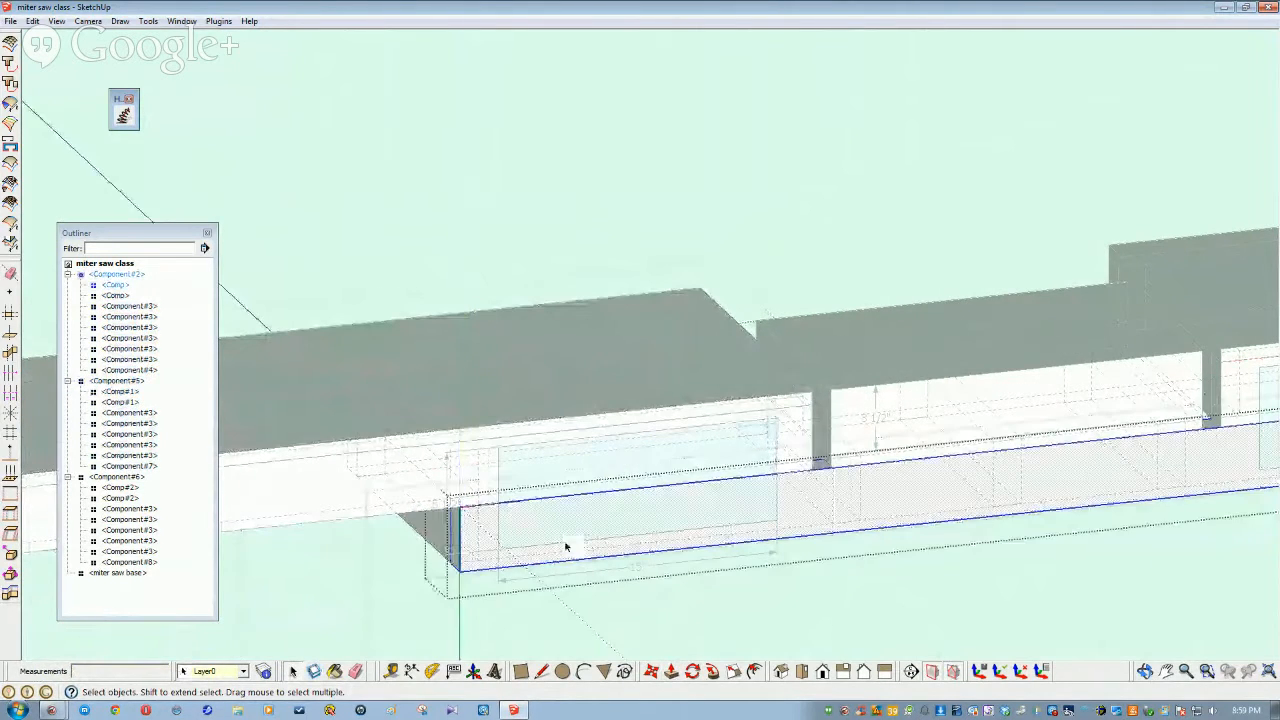
pyautogui.click(521, 671)
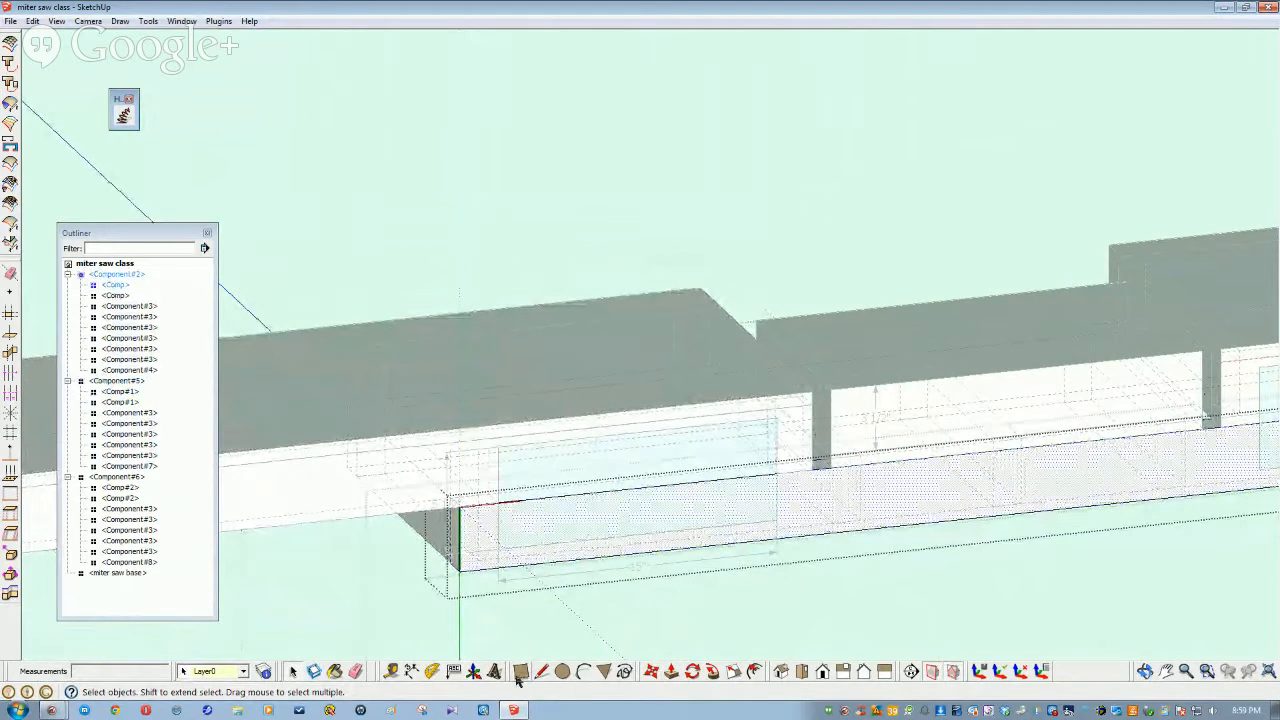
pyautogui.click(497, 502)
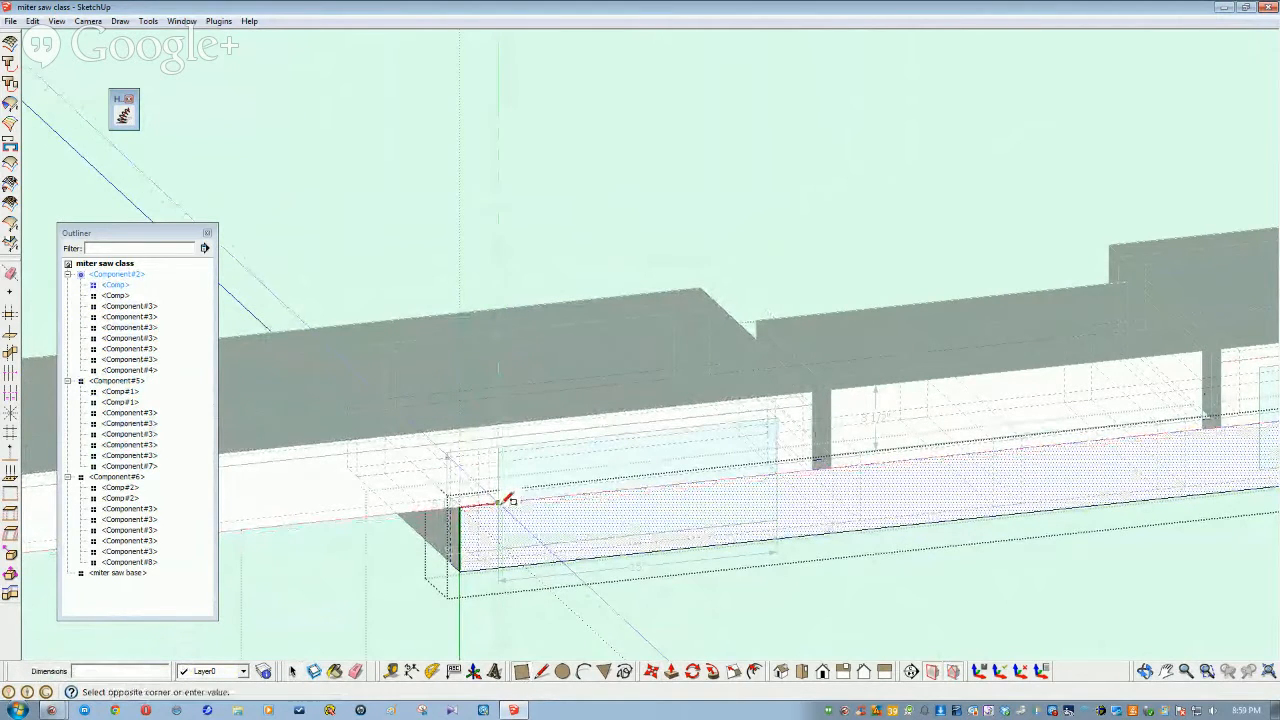
pyautogui.click(771, 515)
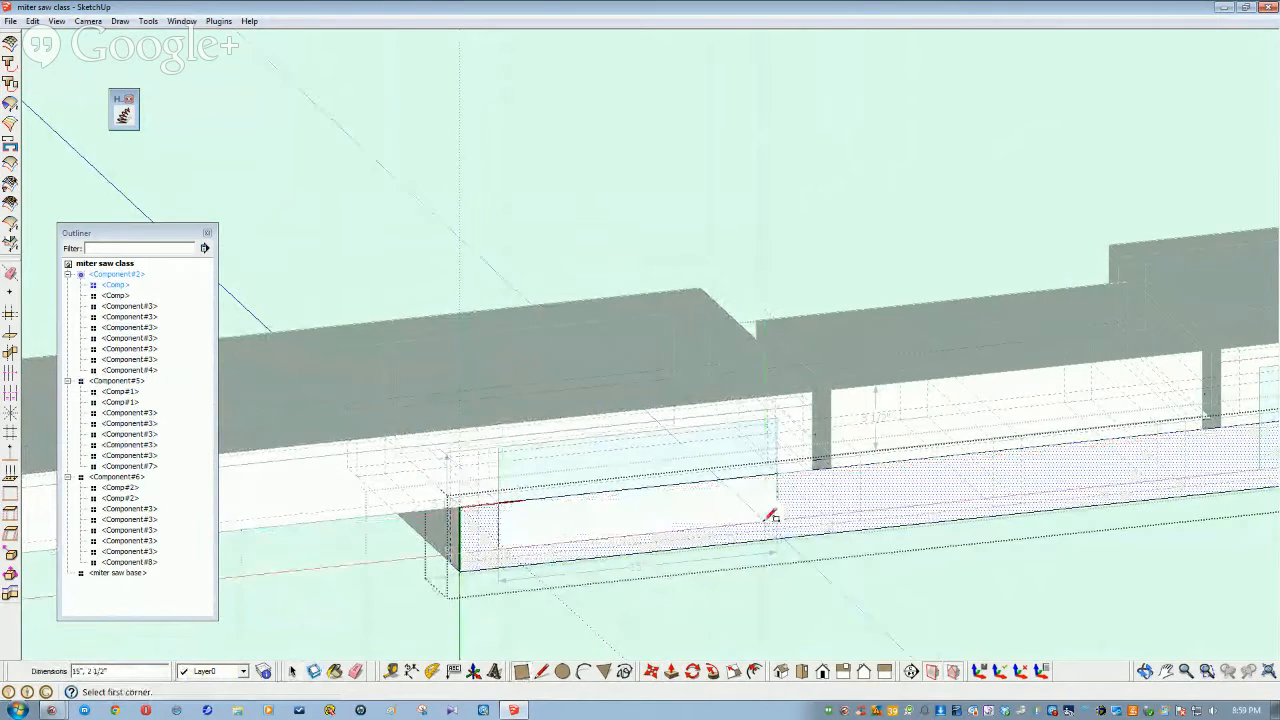
# Push the 15" by 2 1/2" rectangle through the full thickness of the lower base's front rail
pyautogui.click(670, 671)
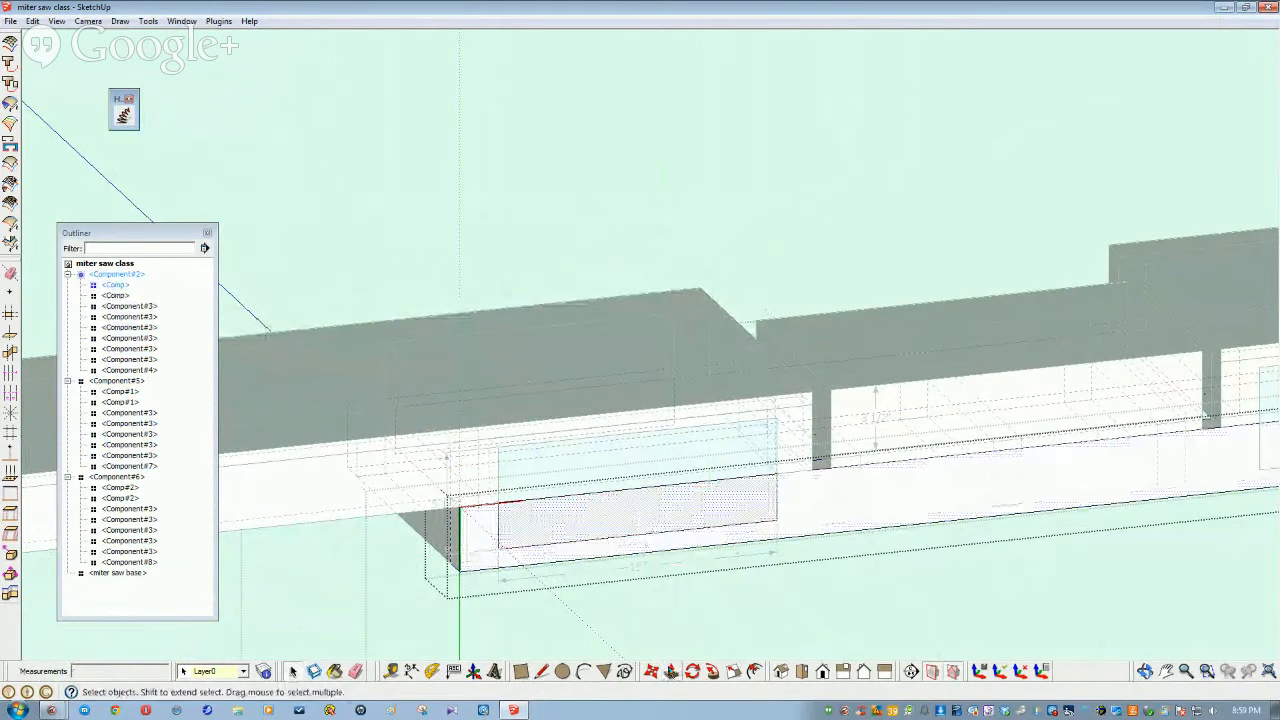
pyautogui.doubleClick(617, 531)
pyautogui.press('space')
# Leave the base component and delete the loose 15" by 5 1/2" rectangle face covering the opening
pyautogui.click(564, 543)
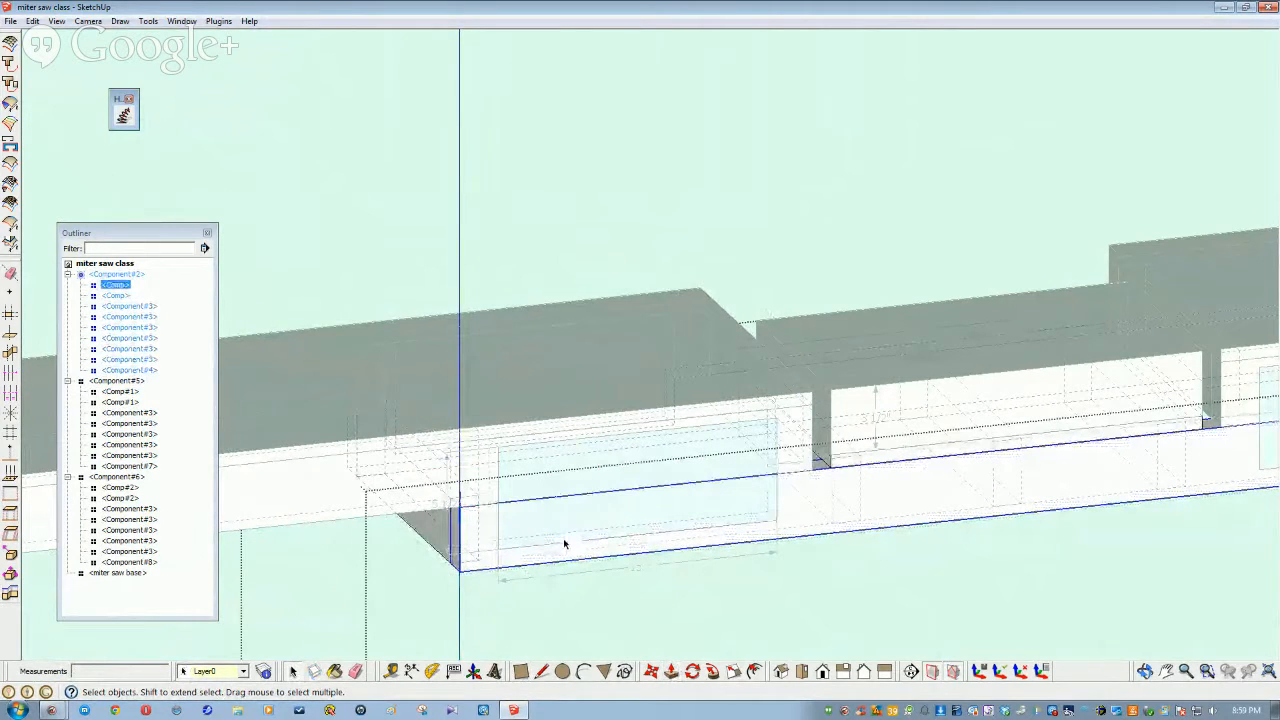
pyautogui.click(423, 611)
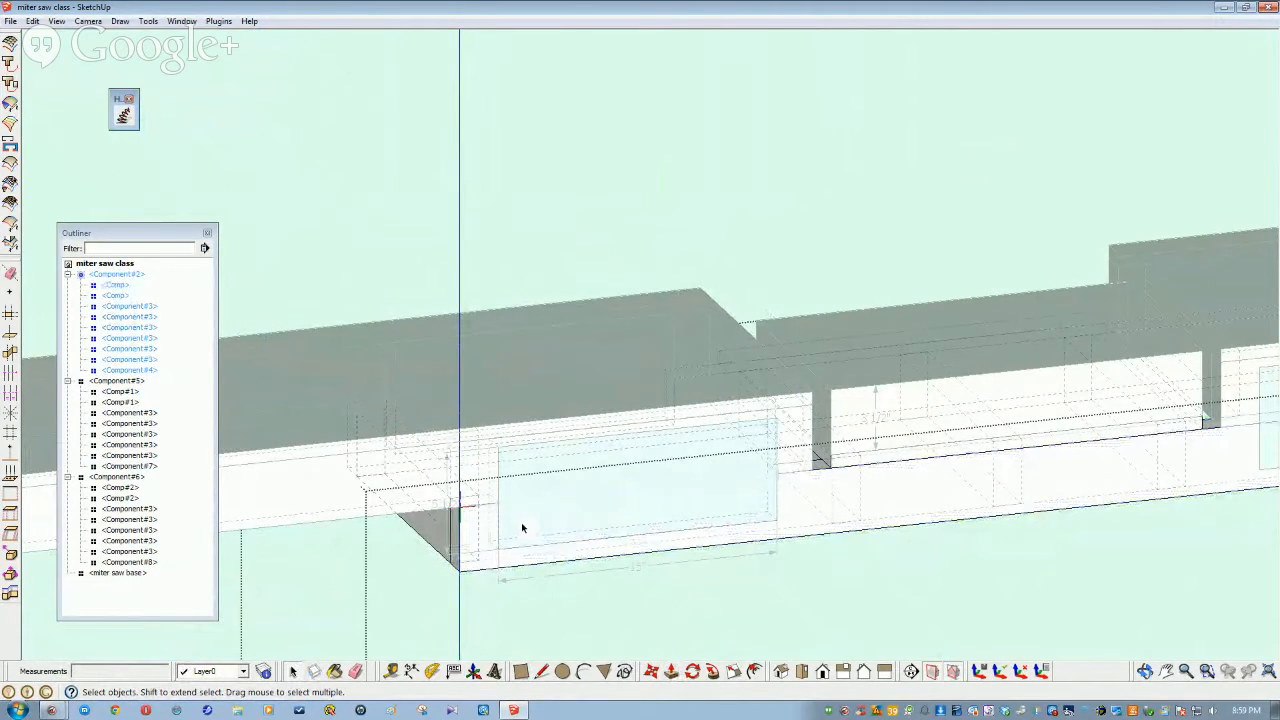
pyautogui.press('Escape')
pyautogui.click(587, 490)
pyautogui.press('Delete')
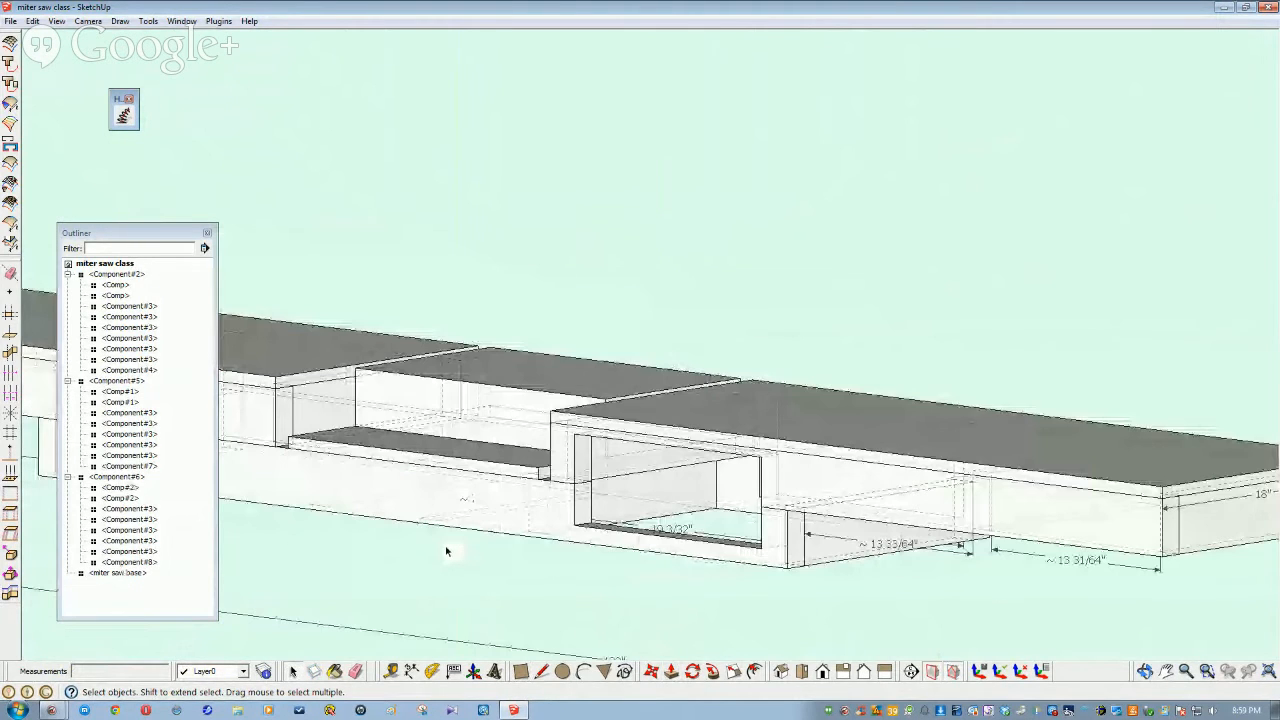
pyautogui.click(596, 511)
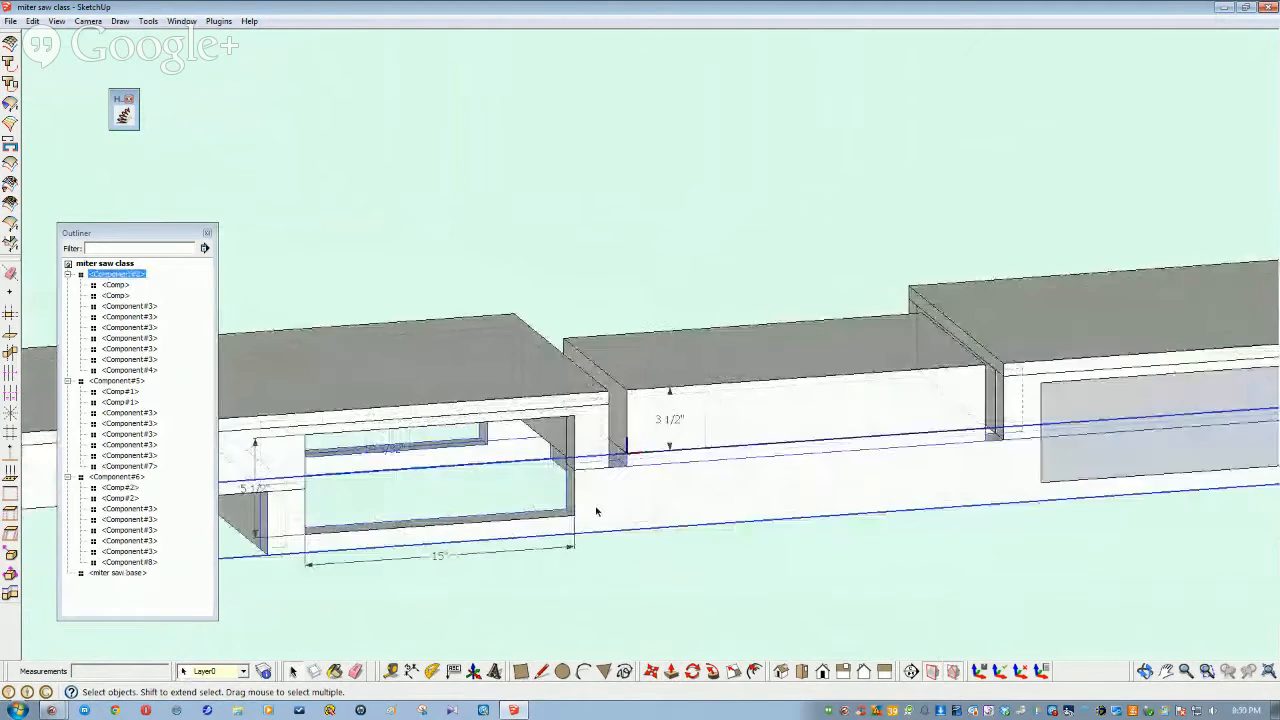
pyautogui.click(598, 611)
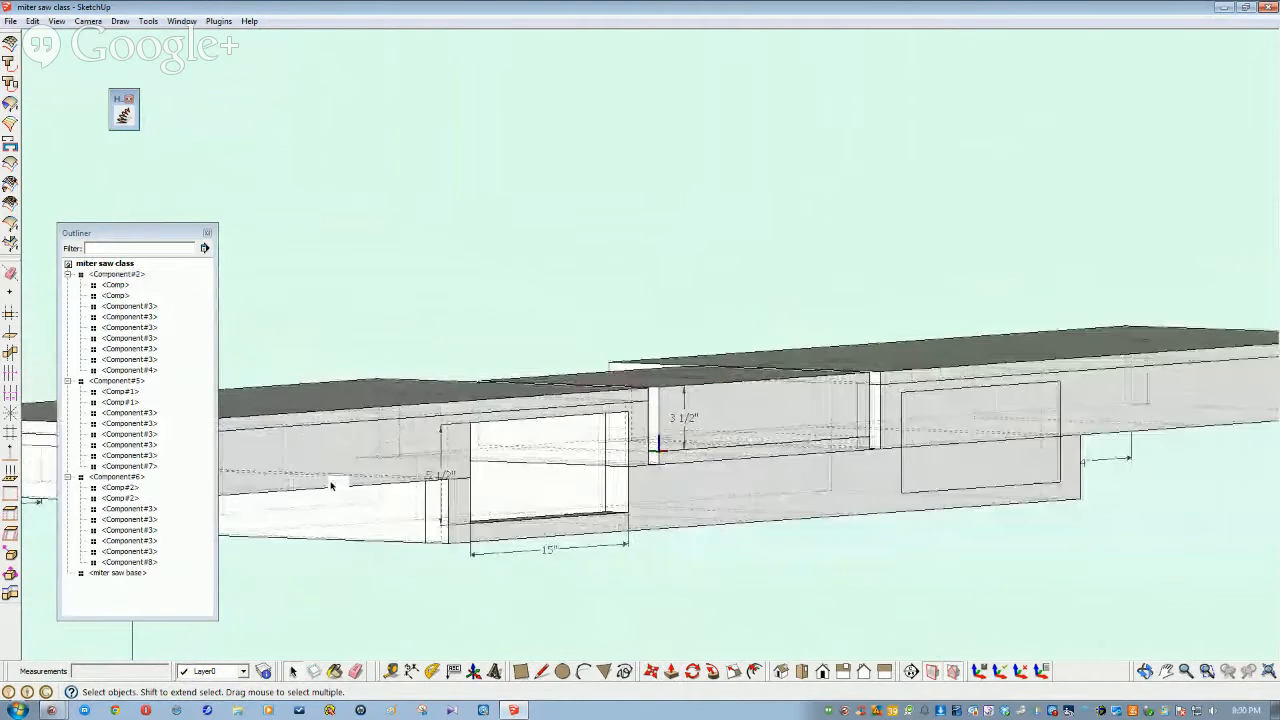
pyautogui.click(428, 487)
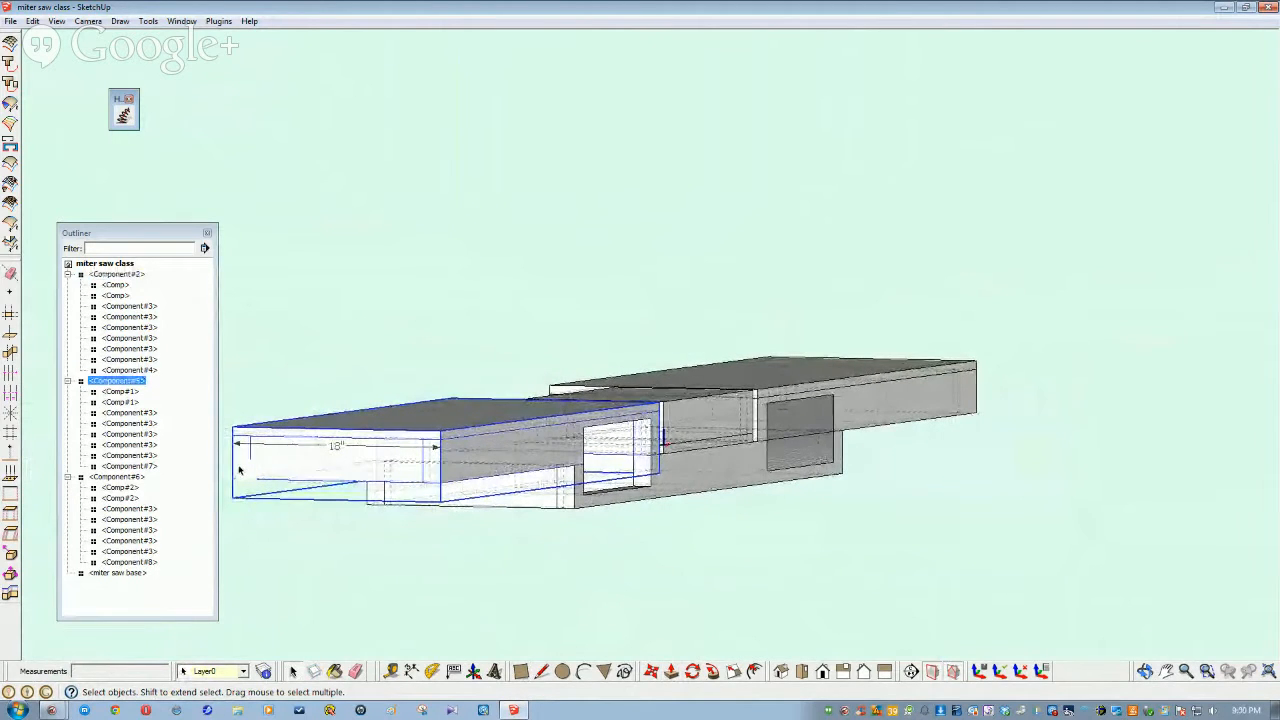
pyautogui.click(483, 569)
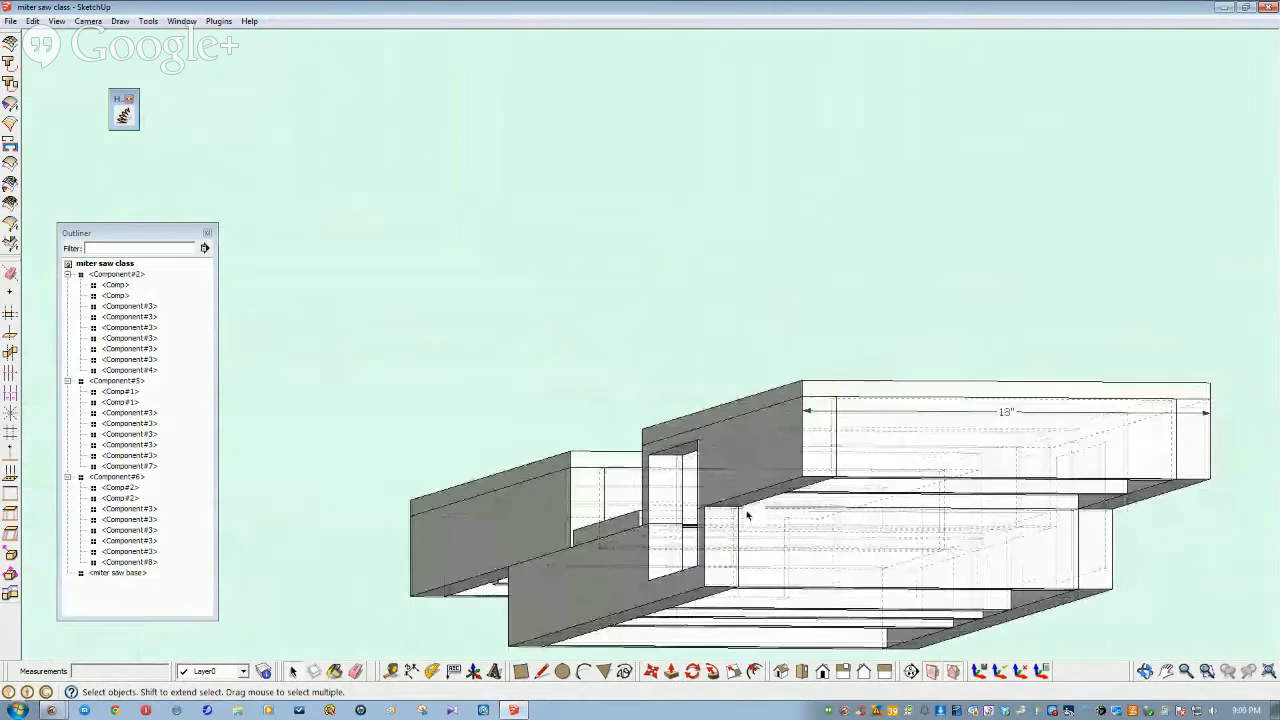
# Make the left wing's rear rail a unique component, separate from its front rail
pyautogui.click(752, 486)
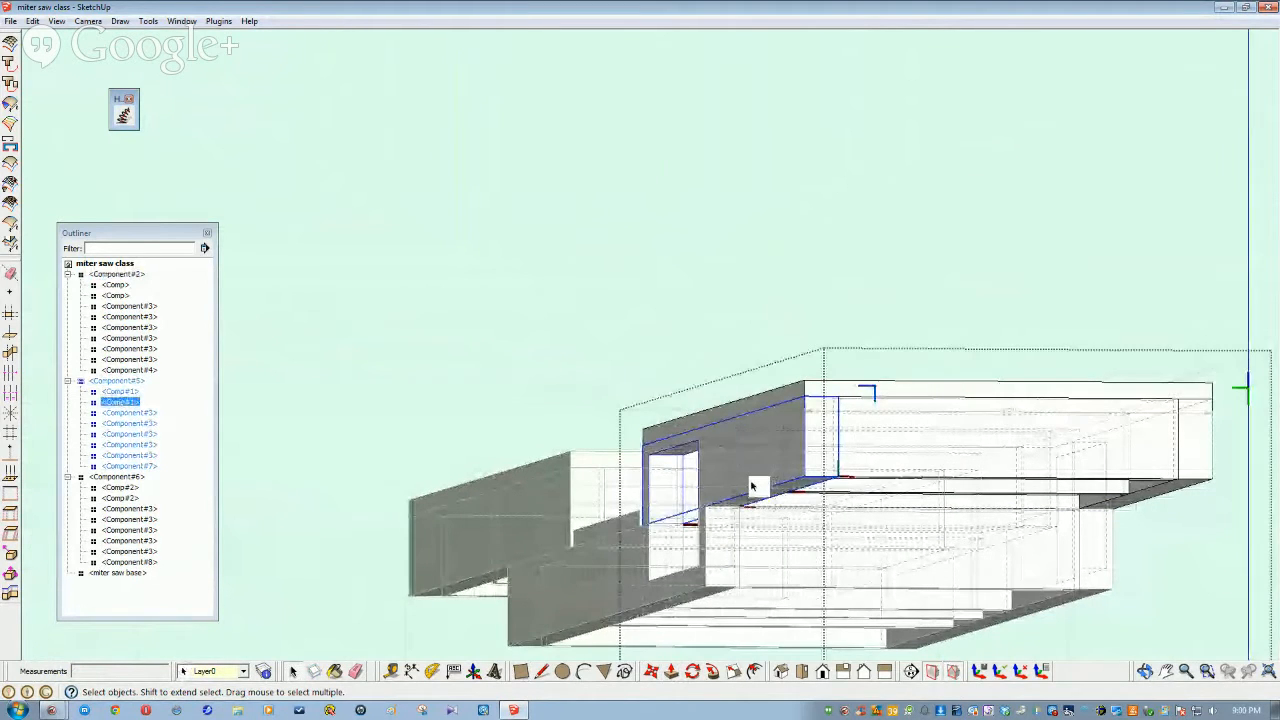
pyautogui.doubleClick(752, 486)
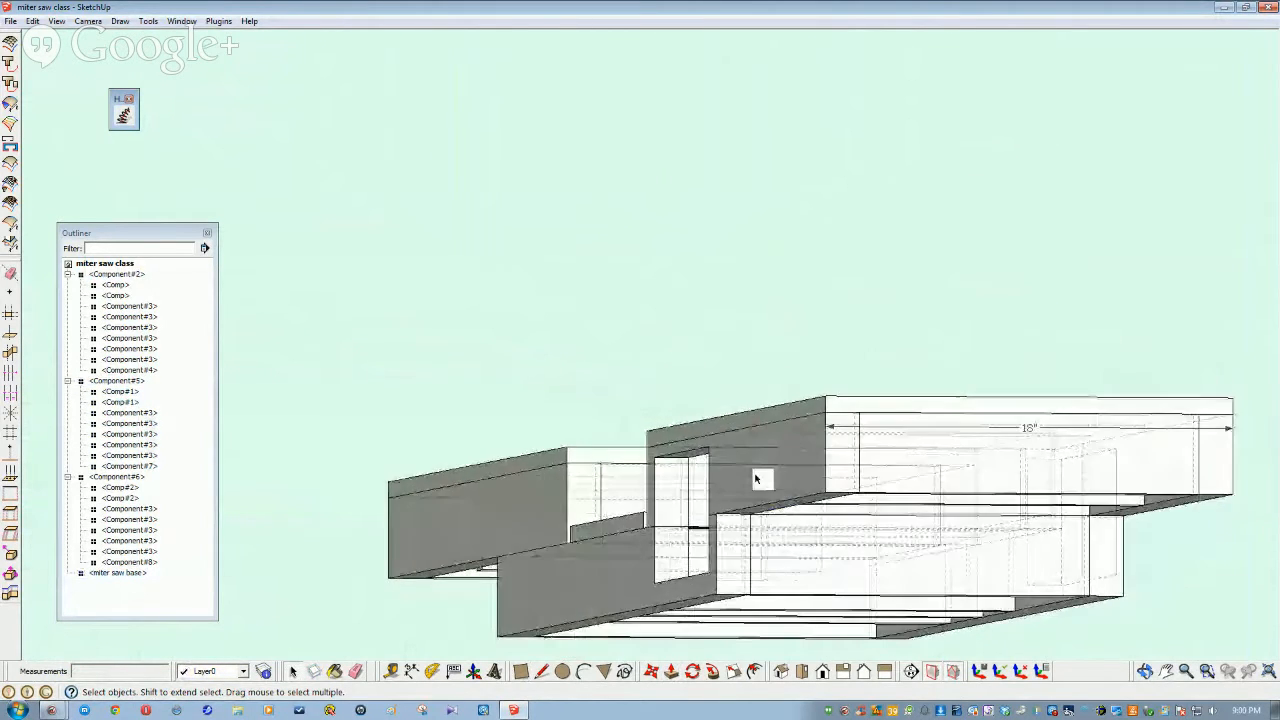
pyautogui.click(757, 480)
pyautogui.doubleClick(757, 480)
pyautogui.click(757, 480)
pyautogui.rightClick(758, 478)
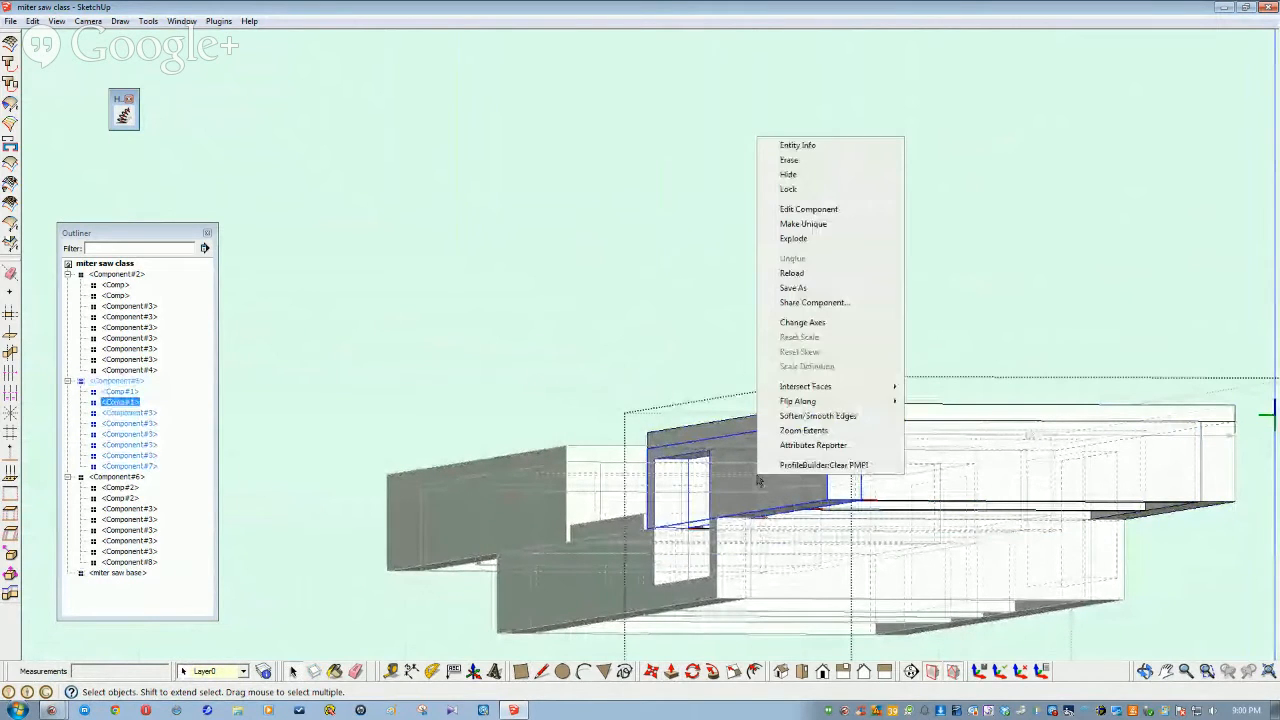
pyautogui.click(808, 224)
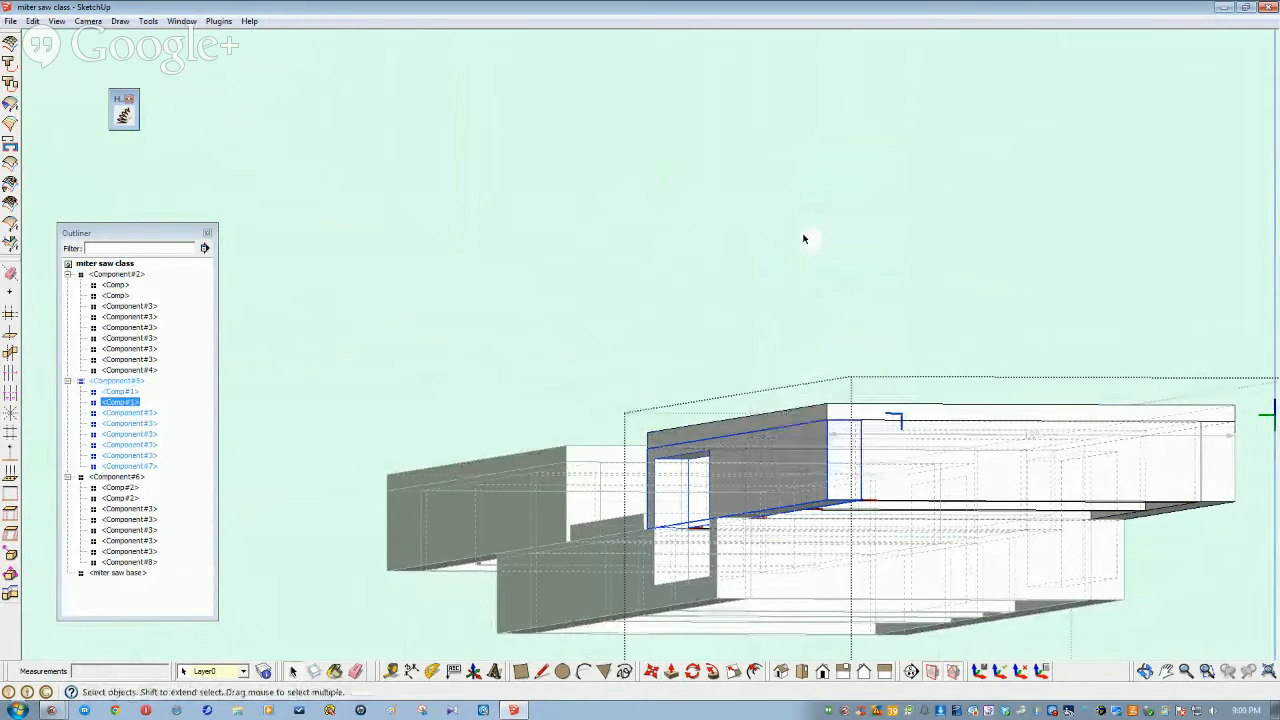
# Open the left wing's rear rail for editing and select the inner end face of its opening
pyautogui.moveTo(336, 426); pyautogui.dragTo(849, 517, button='middle')
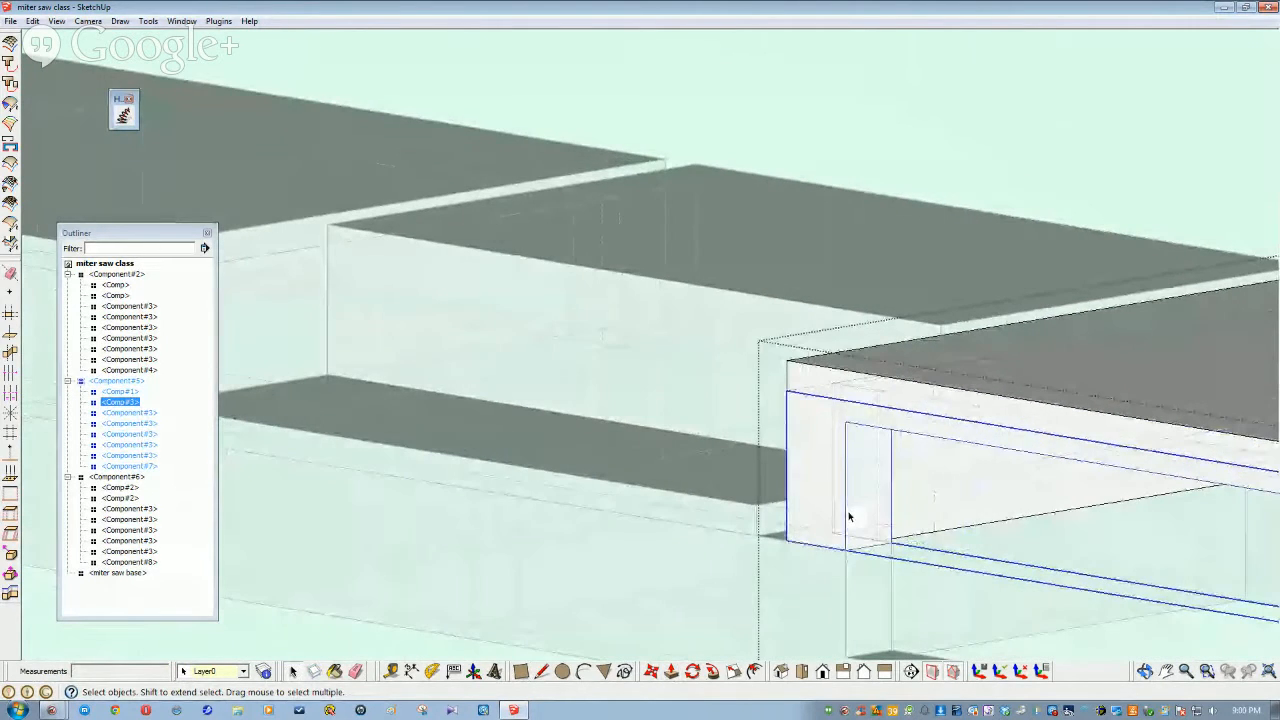
pyautogui.doubleClick(860, 511)
pyautogui.click(860, 511)
pyautogui.click(860, 511)
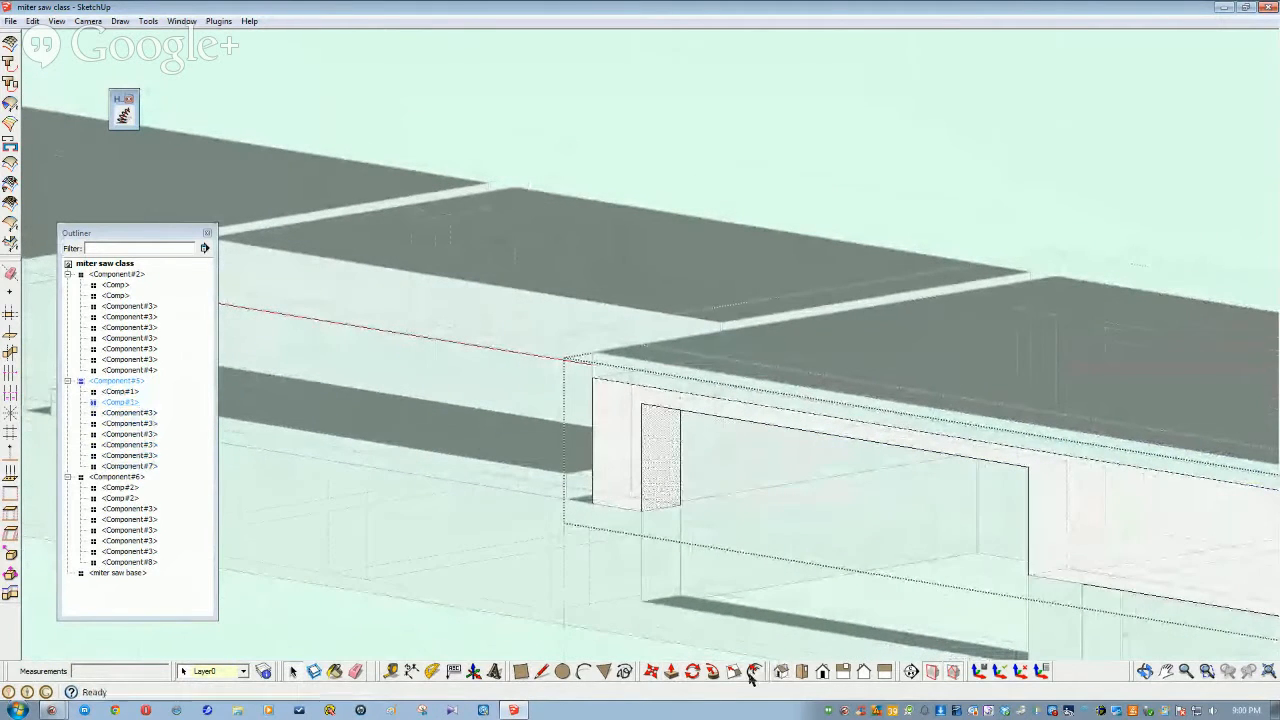
pyautogui.click(670, 674)
pyautogui.click(659, 492)
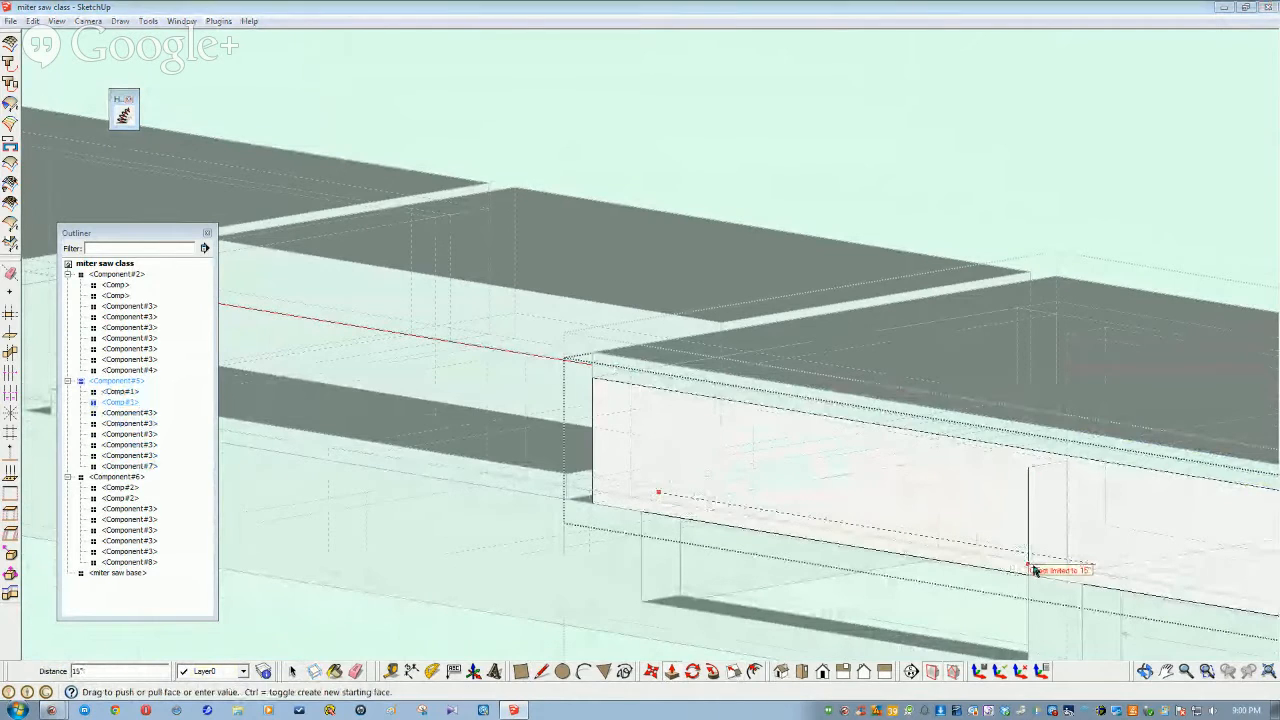
pyautogui.click(986, 545)
pyautogui.press('space')
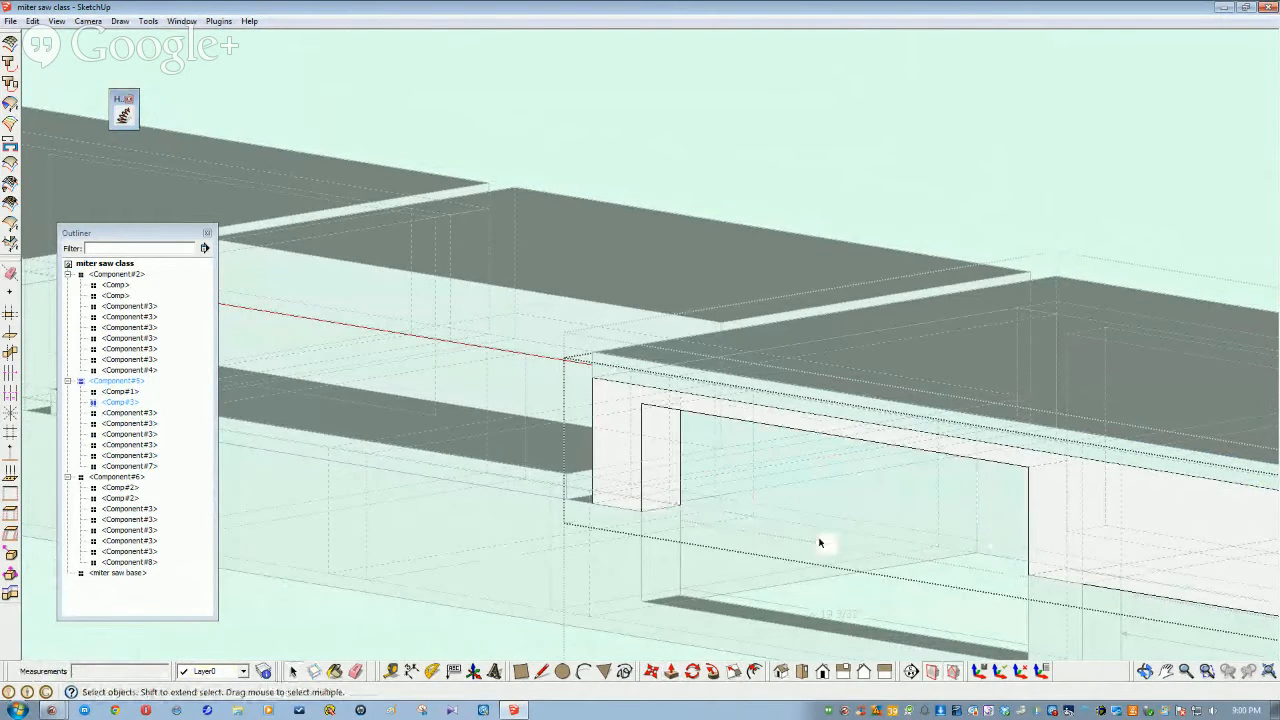
# Extend the opening's inner end face 15" across the gap to close the opening in the left wing's rear rail
pyautogui.click(672, 672)
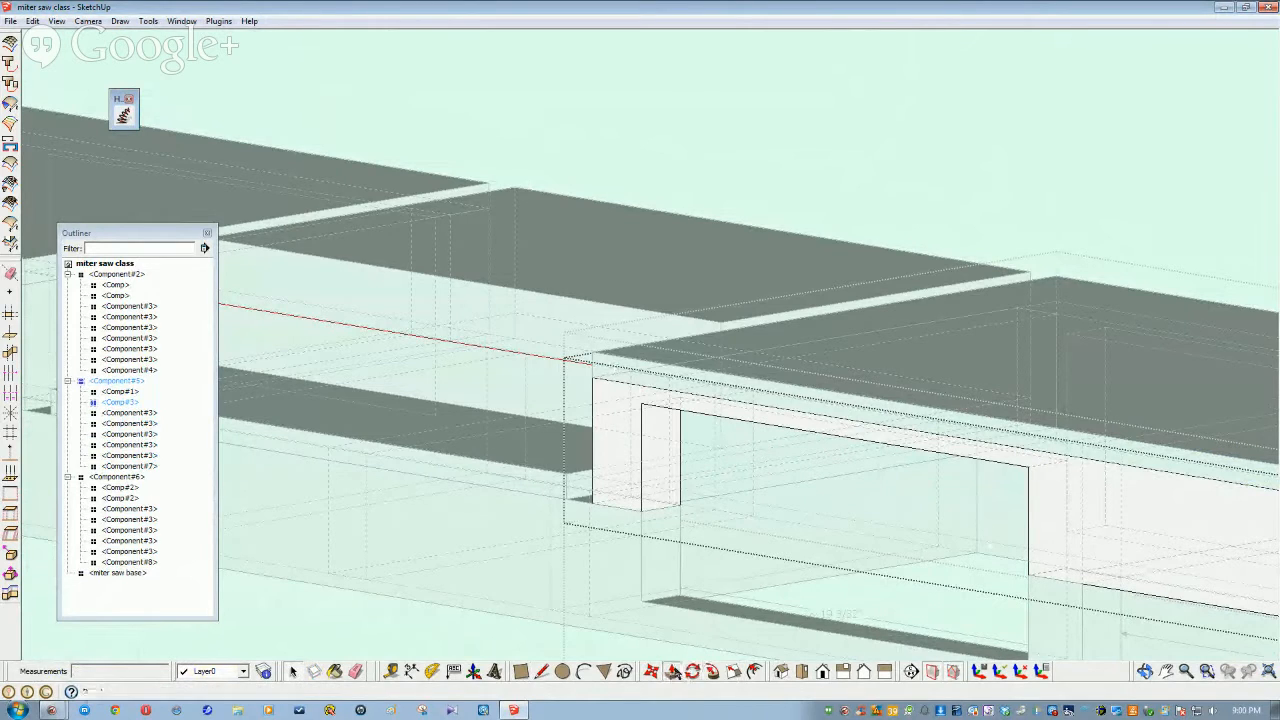
pyautogui.click(657, 486)
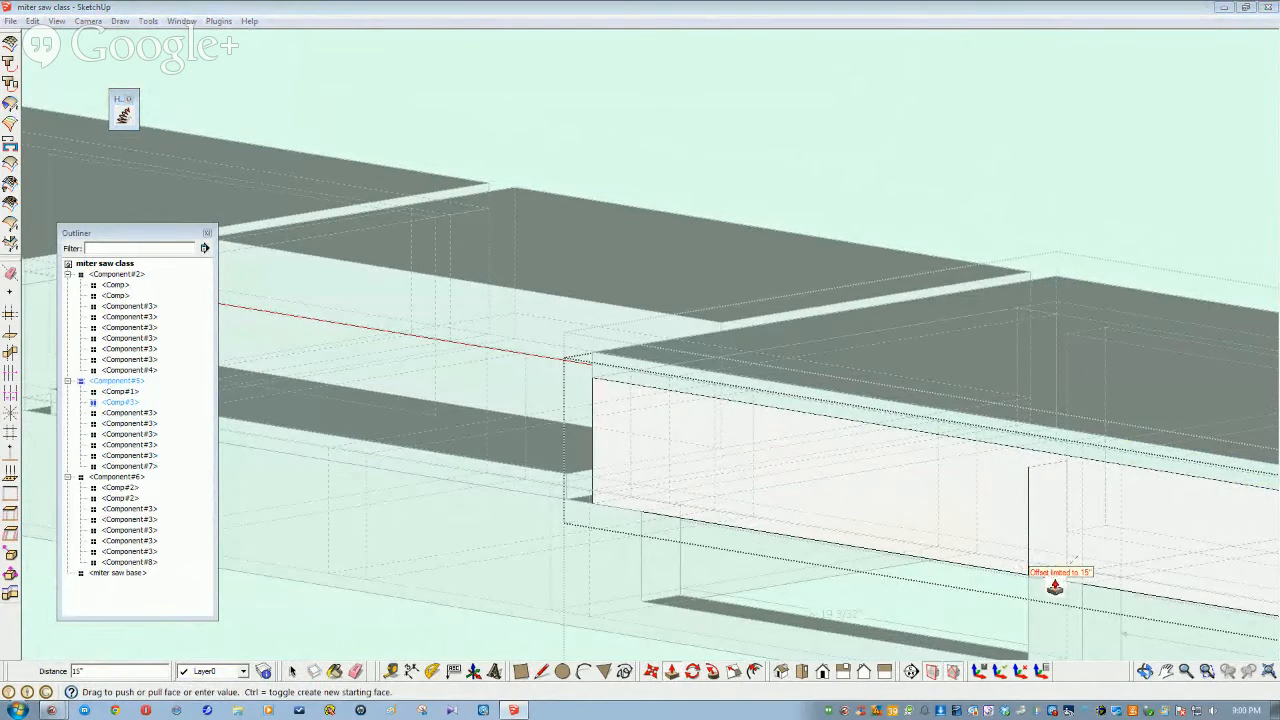
pyautogui.click(922, 604)
pyautogui.press('space')
# Make the right wing's rear rail a unique component, separate from its front rail
pyautogui.moveTo(943, 549)
pyautogui.mouseDown(button='middle')
pyautogui.moveTo(894, 614)
pyautogui.moveTo(867, 616)
pyautogui.moveTo(543, 529)
pyautogui.moveTo(390, 471)
pyautogui.moveTo(331, 423)
pyautogui.moveTo(363, 457)
pyautogui.moveTo(385, 440)
pyautogui.mouseUp(button='middle')
pyautogui.doubleClick(460, 448)
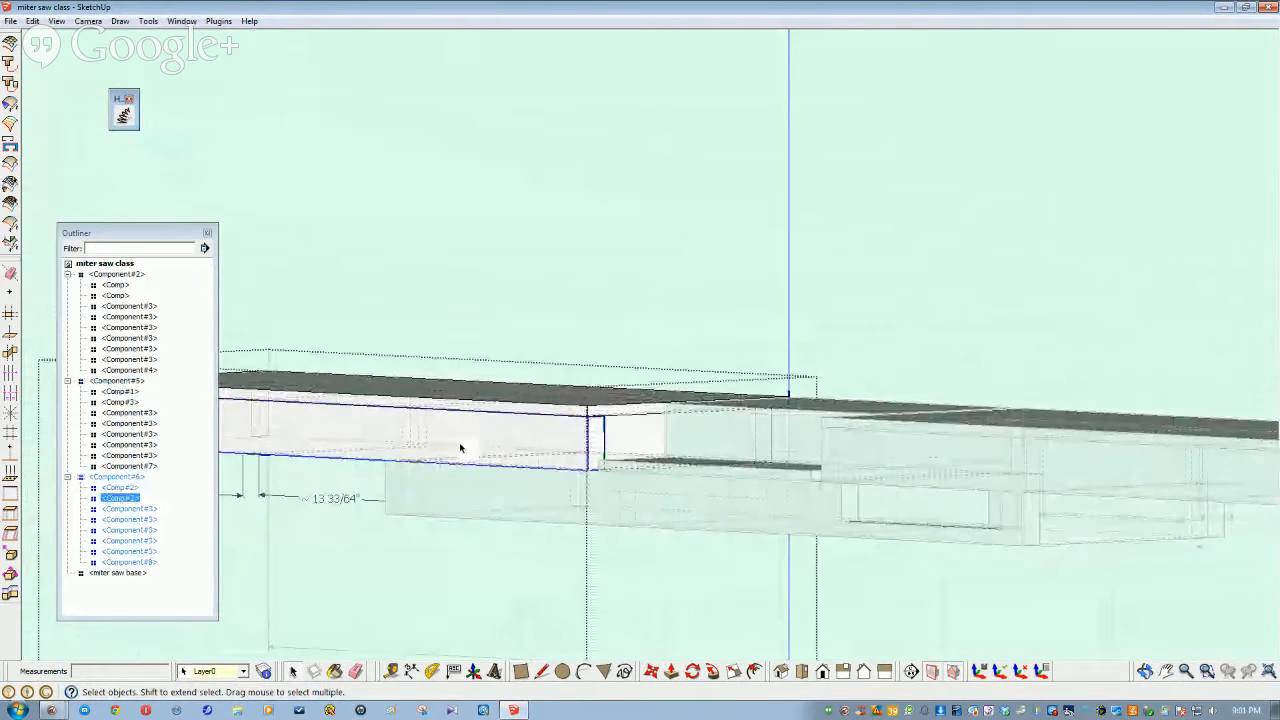
pyautogui.rightClick(460, 448)
pyautogui.click(518, 197)
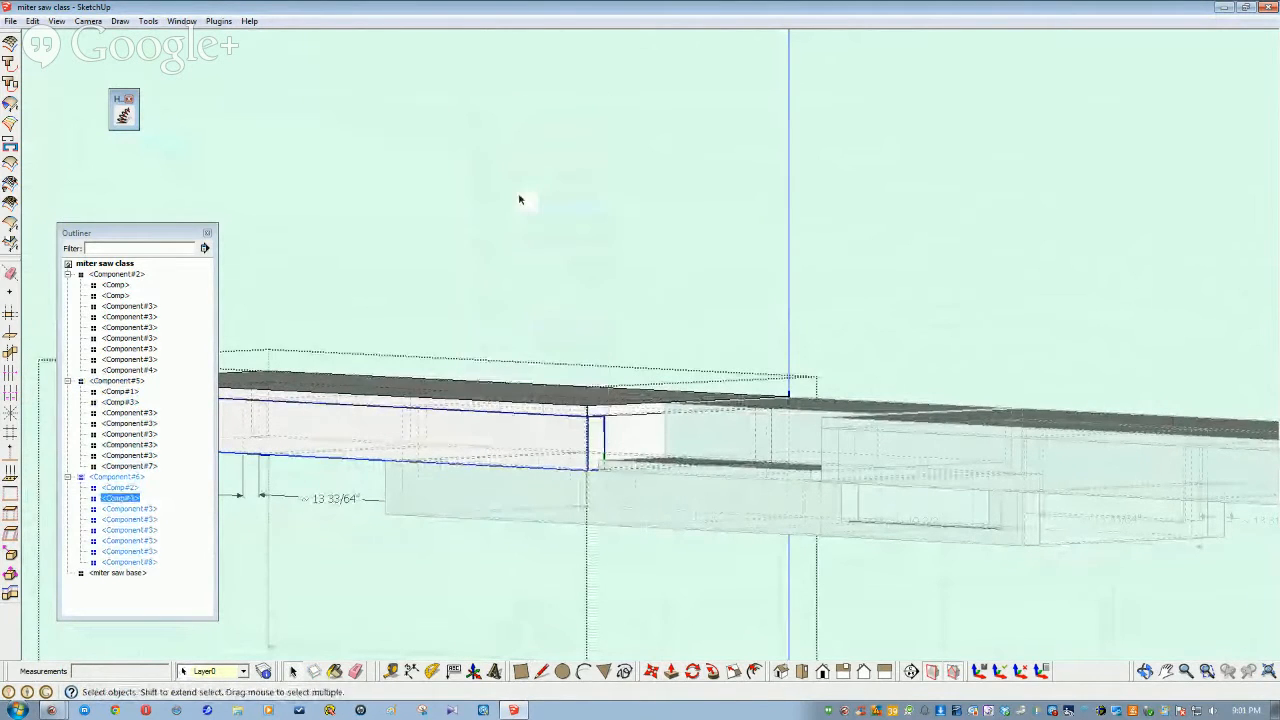
# Make the base frame's rear rail a unique component, separate from its front rail
pyautogui.moveTo(560, 374)
pyautogui.mouseDown(button='middle')
pyautogui.moveTo(654, 474)
pyautogui.moveTo(738, 478)
pyautogui.moveTo(757, 496)
pyautogui.moveTo(586, 249)
pyautogui.moveTo(703, 523)
pyautogui.mouseUp(button='middle')
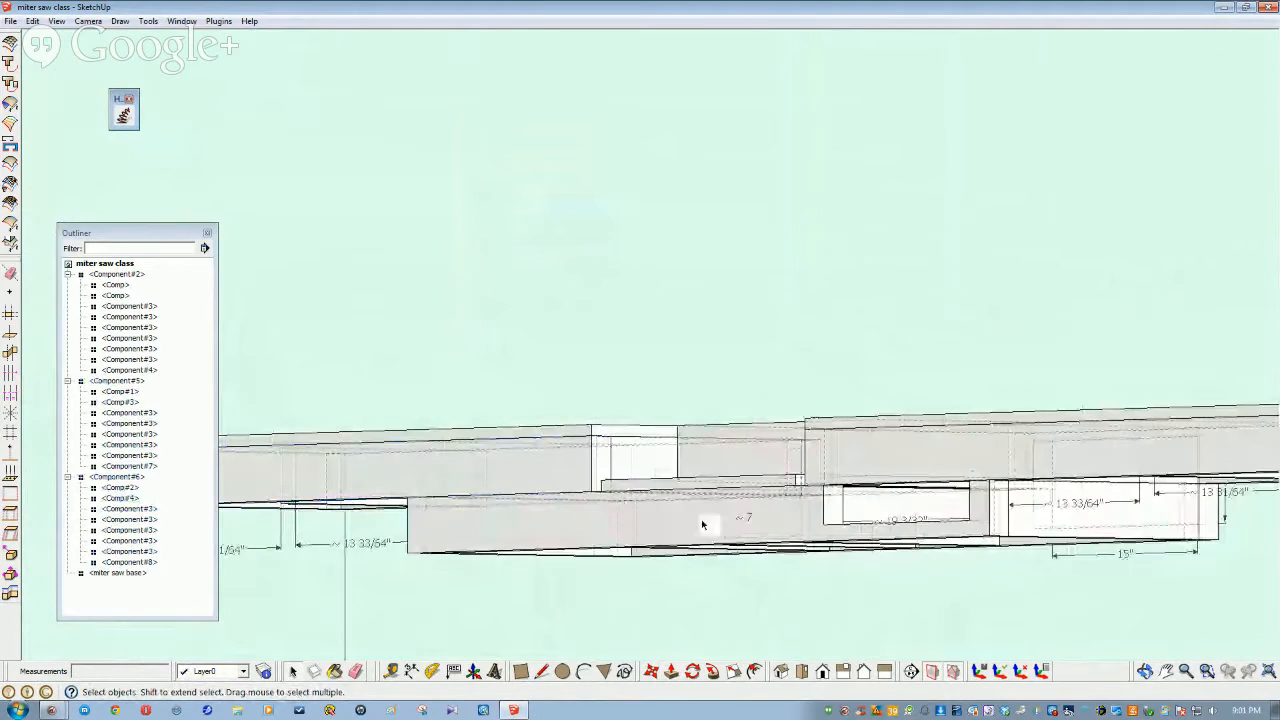
pyautogui.moveTo(634, 547); pyautogui.dragTo(563, 509, button='middle')
pyautogui.click(563, 507)
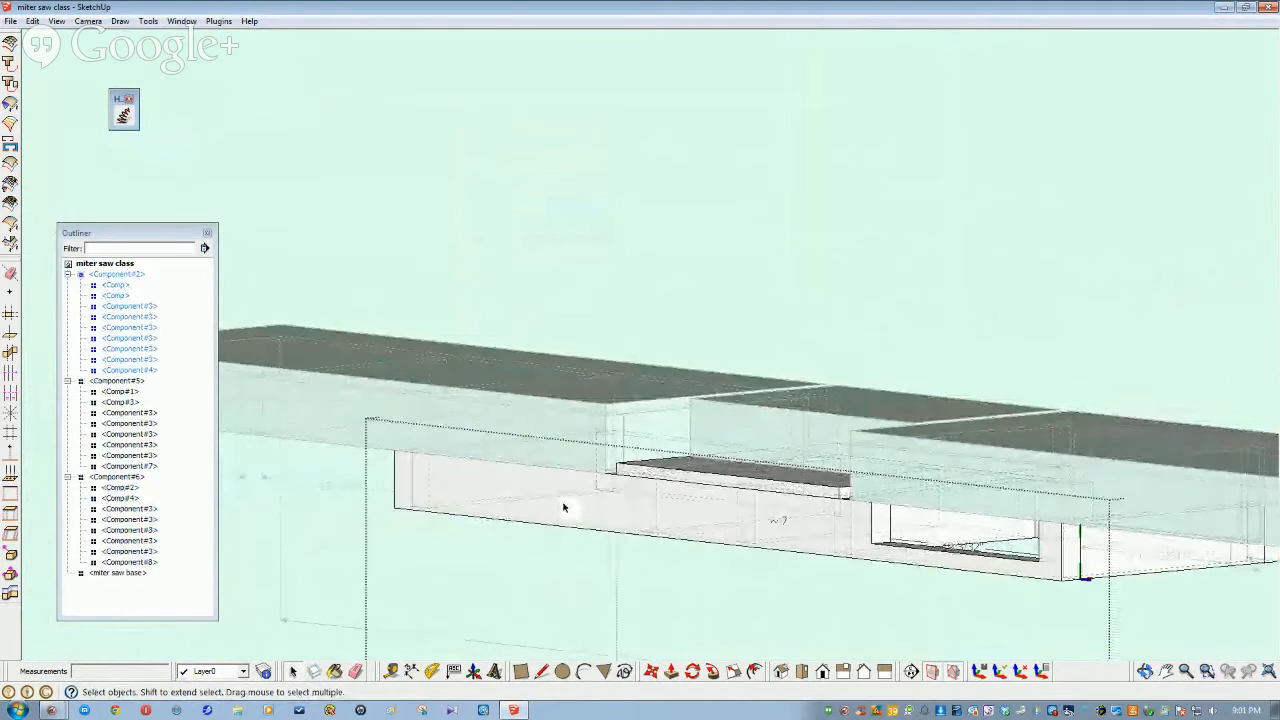
pyautogui.moveTo(563, 507)
pyautogui.mouseDown(button='middle')
pyautogui.moveTo(649, 500)
pyautogui.moveTo(600, 509)
pyautogui.mouseUp(button='middle')
pyautogui.click(560, 509)
pyautogui.rightClick(560, 508)
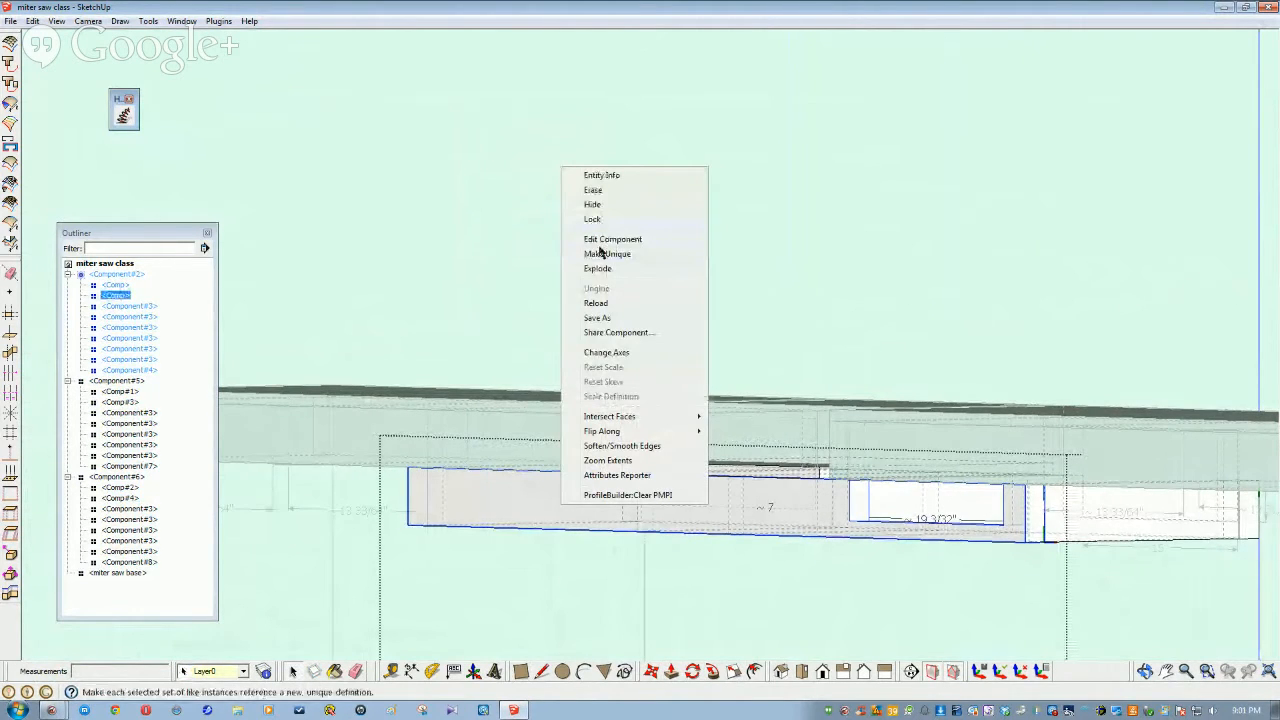
pyautogui.click(603, 255)
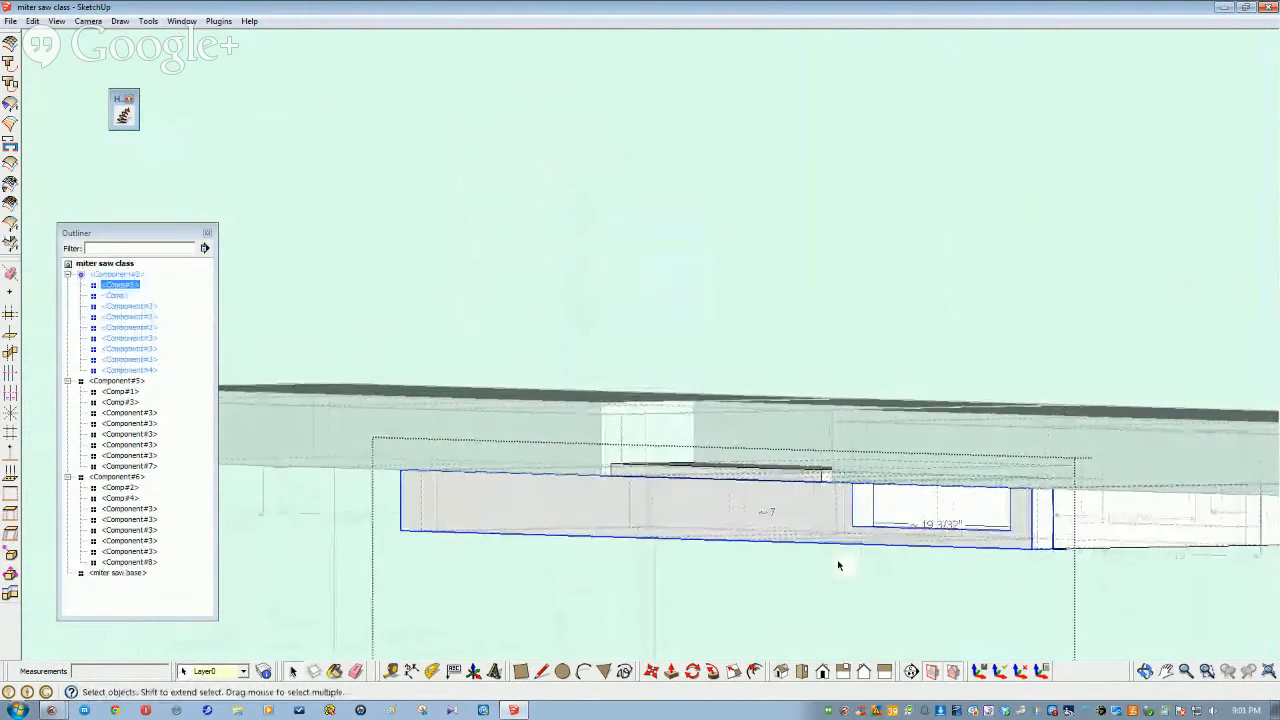
# Extend the inner end face of the base rear rail's opening across the gap, repeating the last Push/Pull distance, to close the opening
pyautogui.moveTo(838, 565); pyautogui.dragTo(848, 516, button='middle')
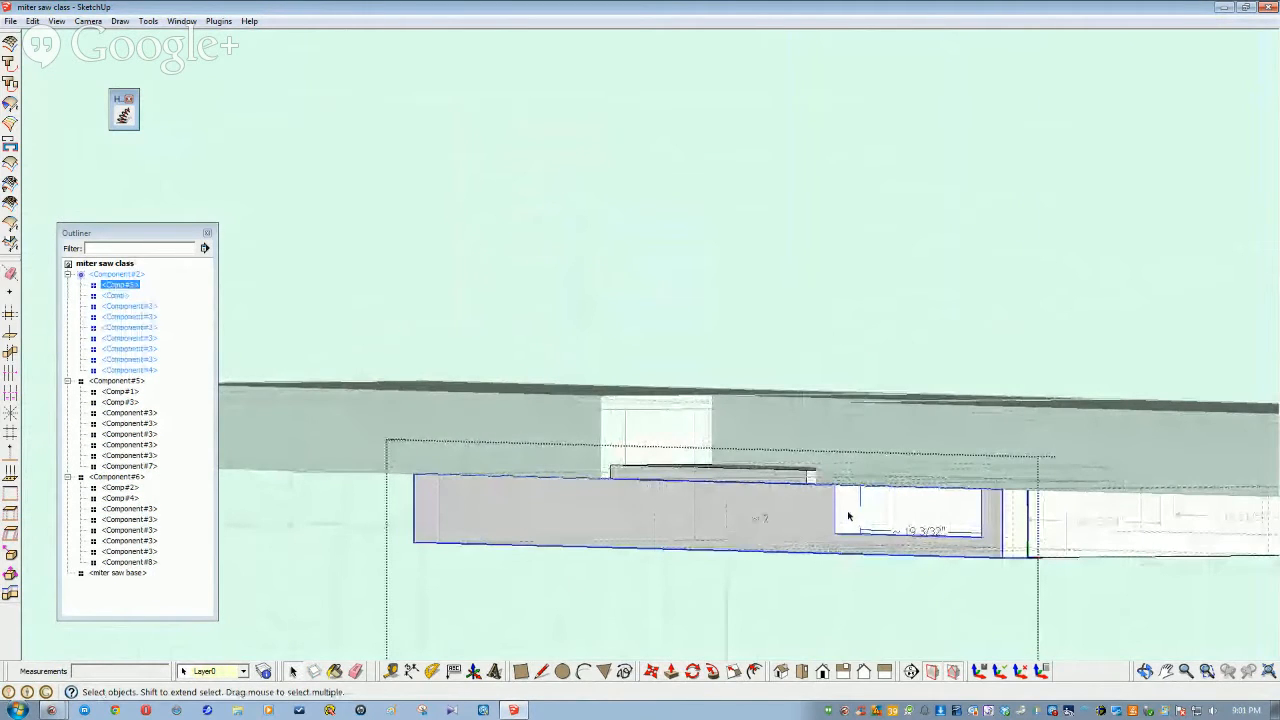
pyautogui.doubleClick(848, 516)
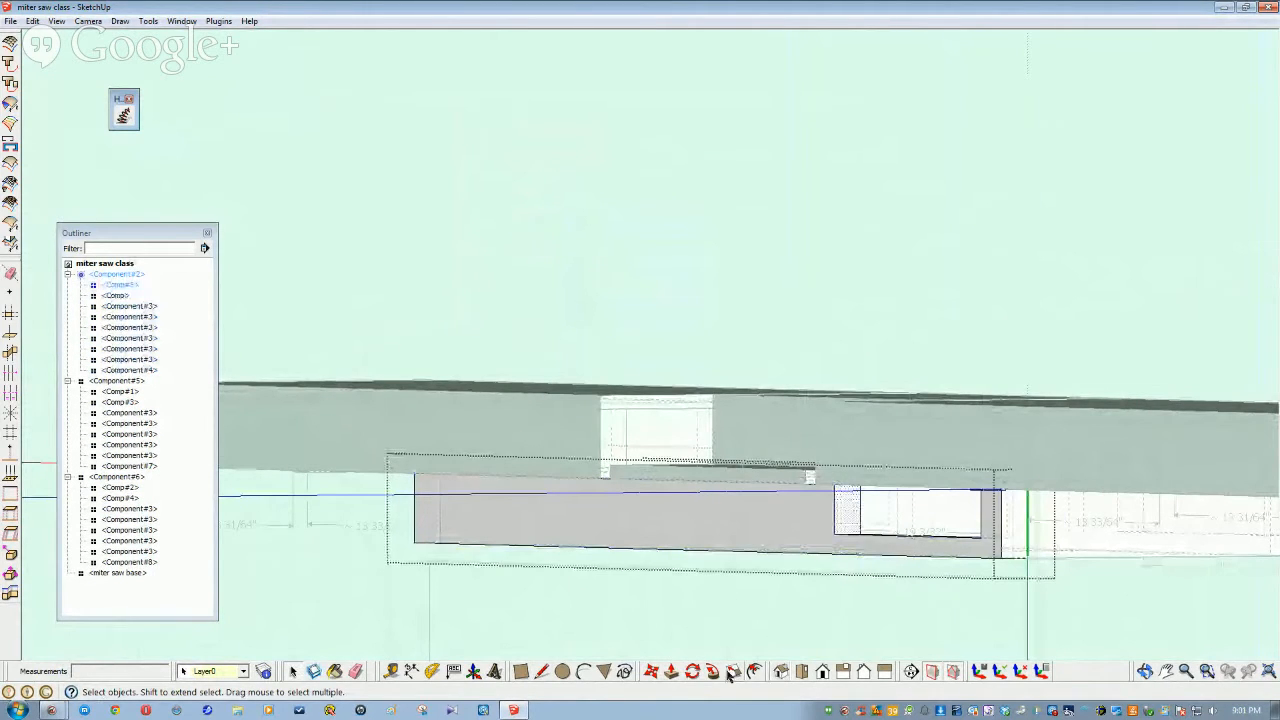
pyautogui.click(671, 671)
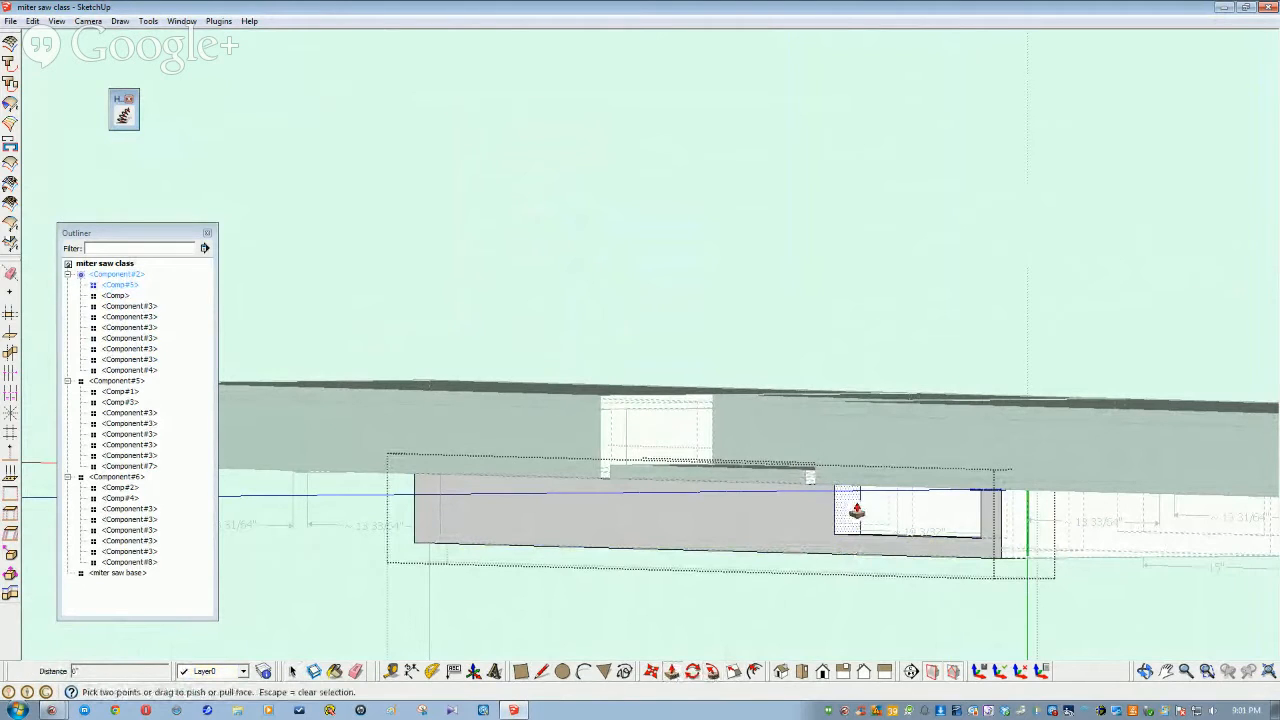
pyautogui.doubleClick(845, 512)
pyautogui.press('space')
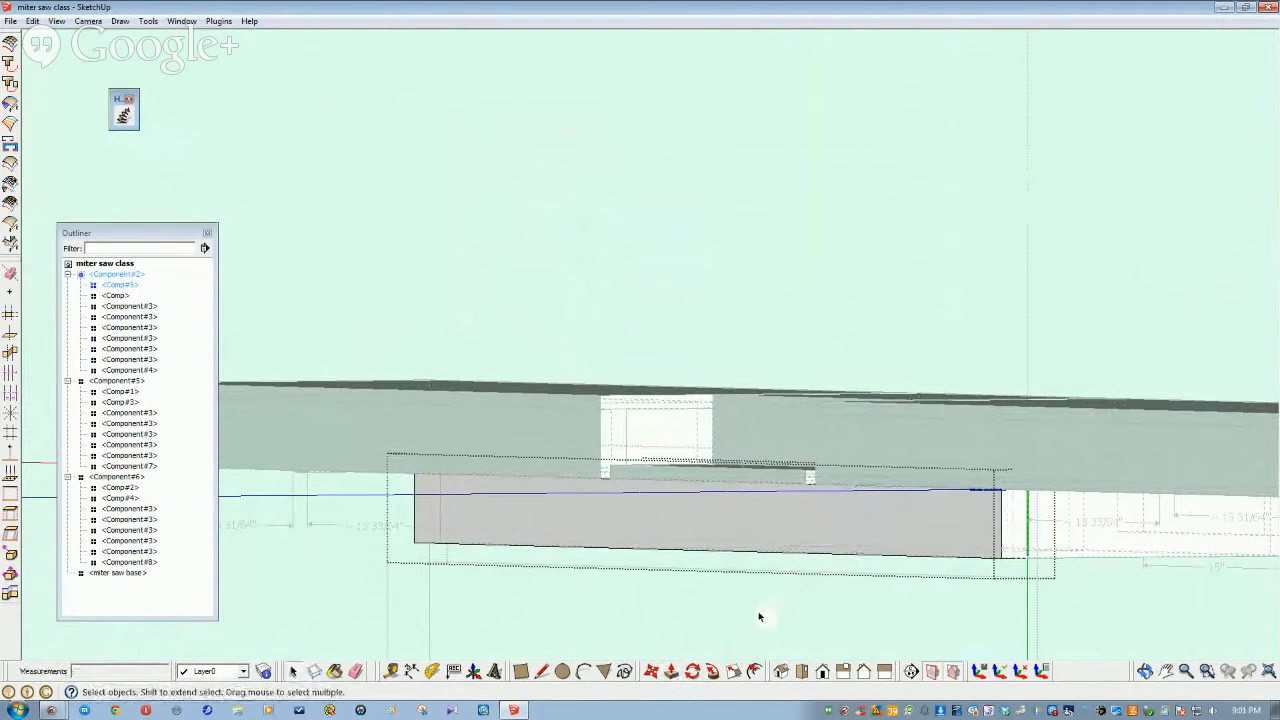
pyautogui.click(760, 613)
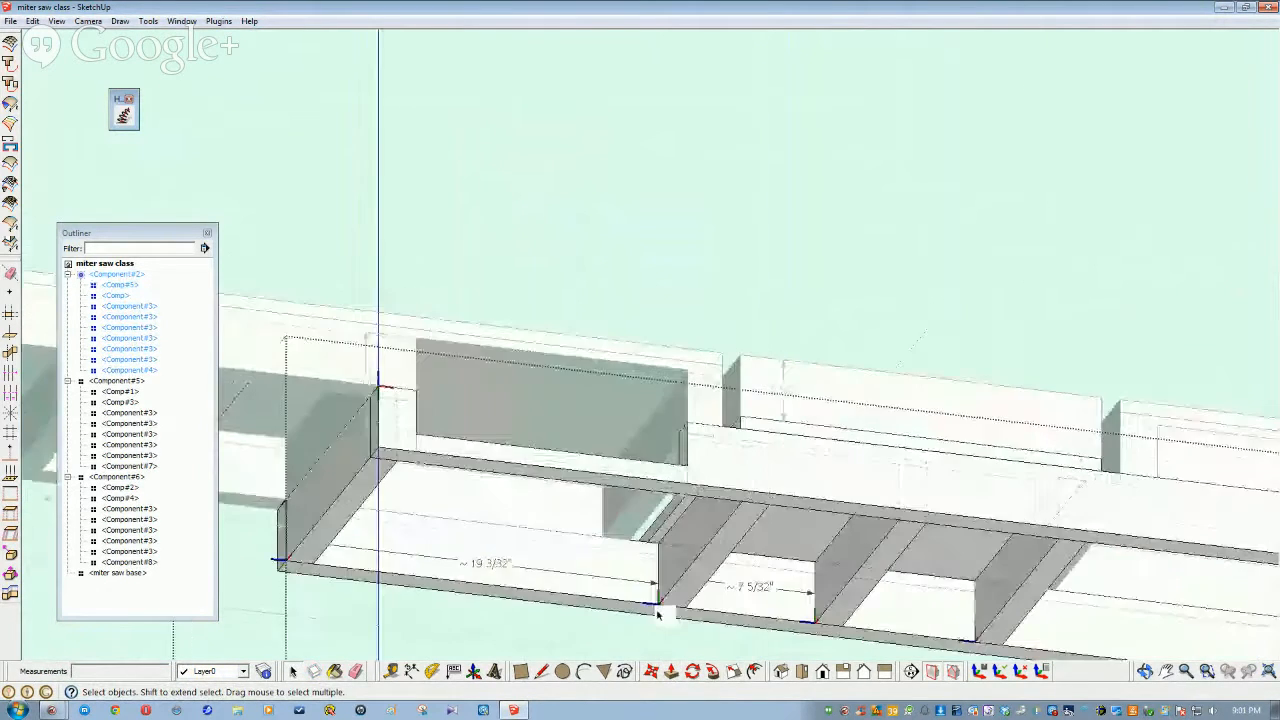
# Open the right wing's front rail and draw a 15" by 3" rectangle from the opening outline's upper corner down to the rail's lower edge
pyautogui.click(560, 608)
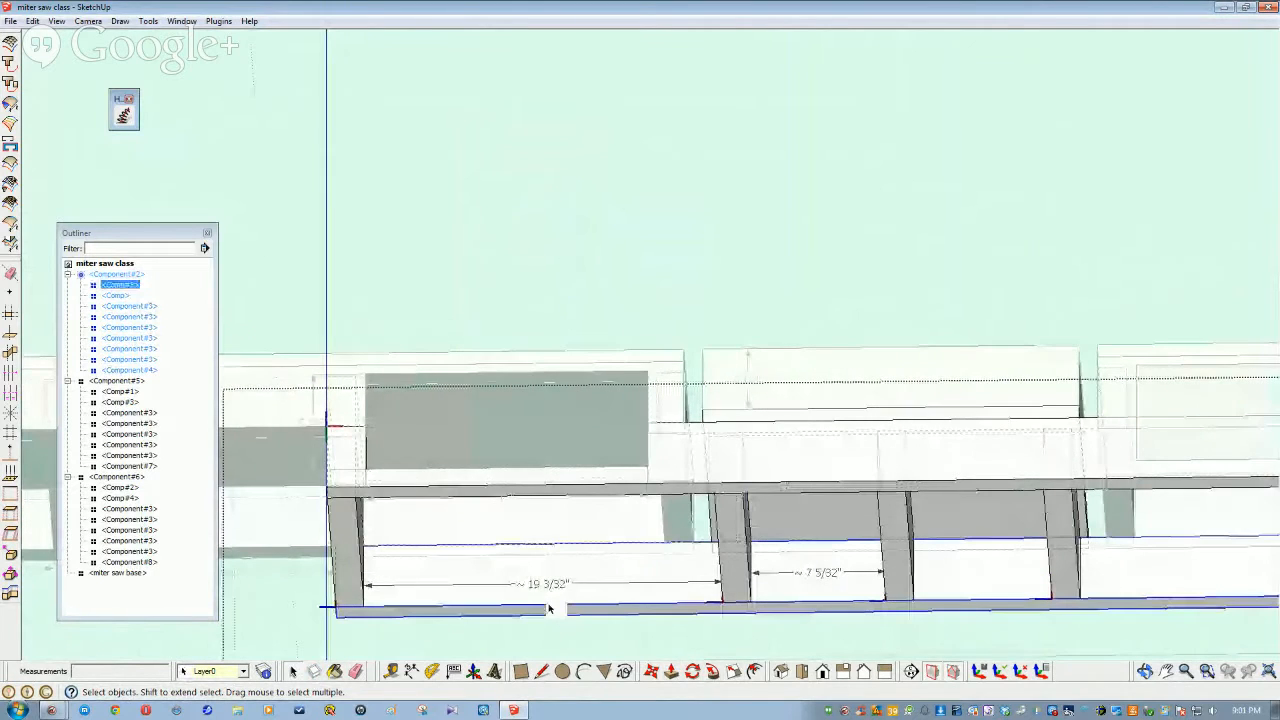
pyautogui.moveTo(569, 609); pyautogui.dragTo(1149, 429, button='middle')
pyautogui.click(780, 557)
pyautogui.click(1063, 420)
pyautogui.doubleClick(1149, 429)
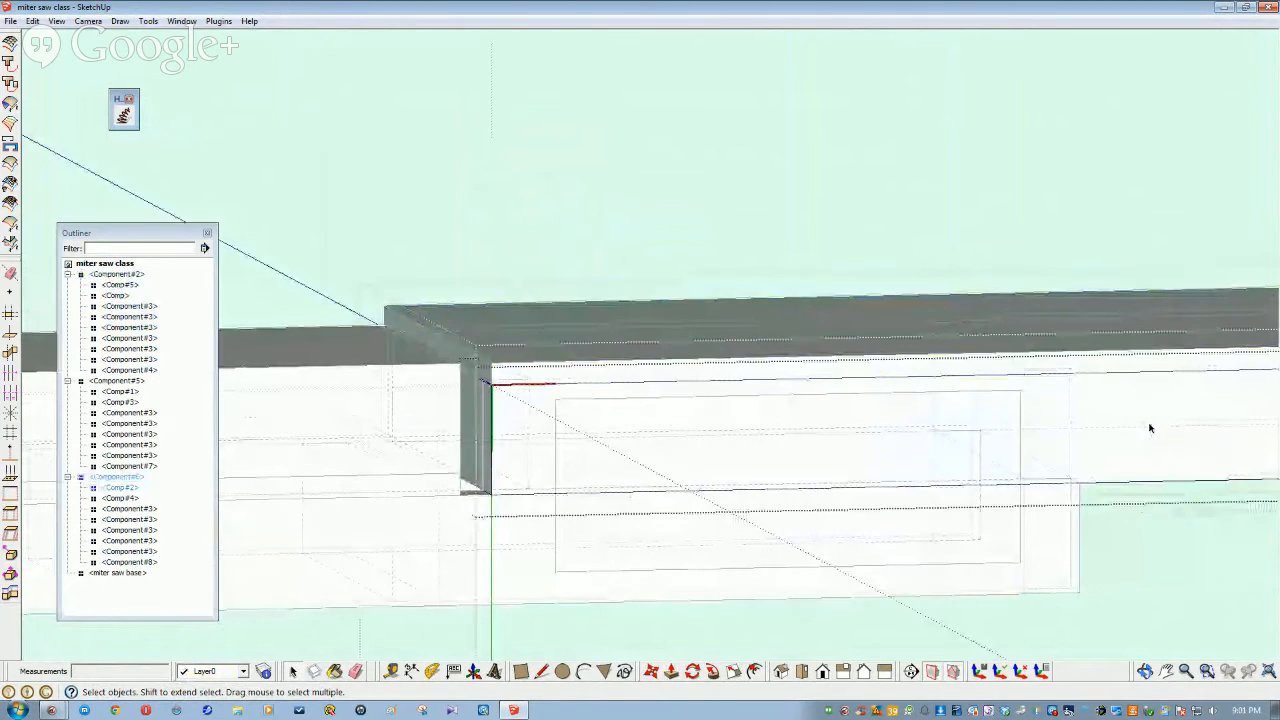
pyautogui.press('r')
pyautogui.click(555, 400)
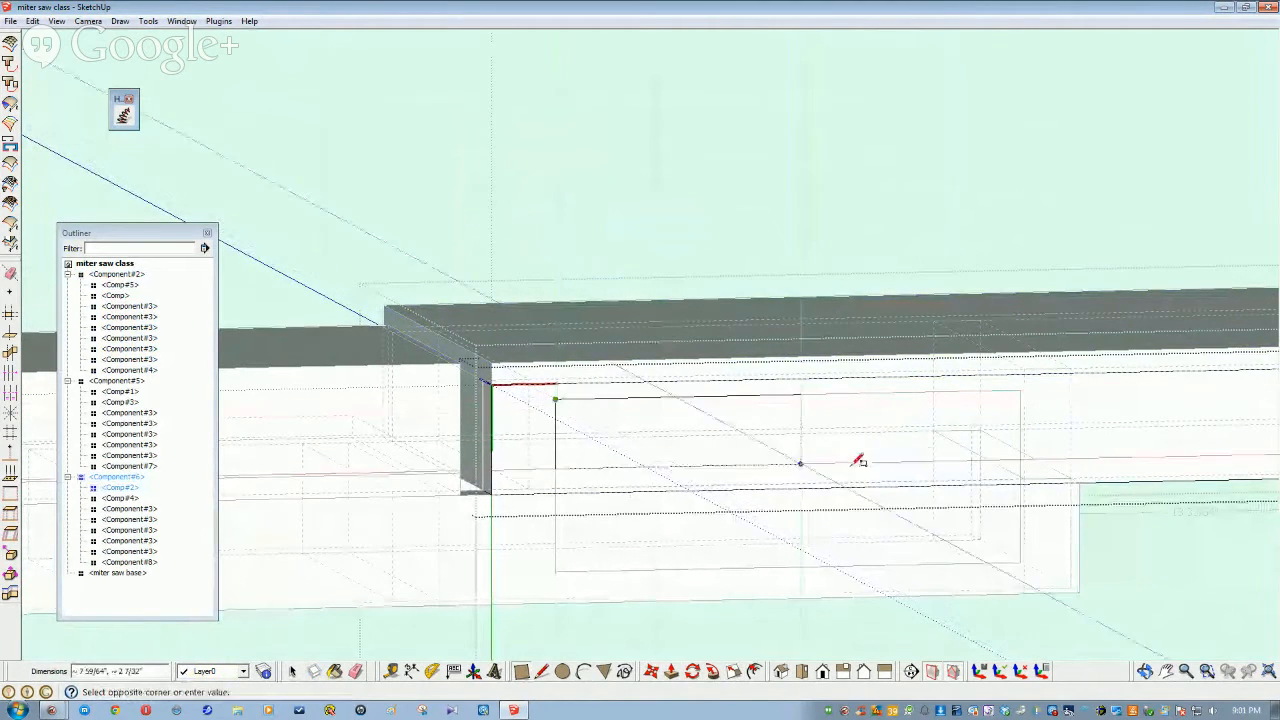
pyautogui.click(1022, 486)
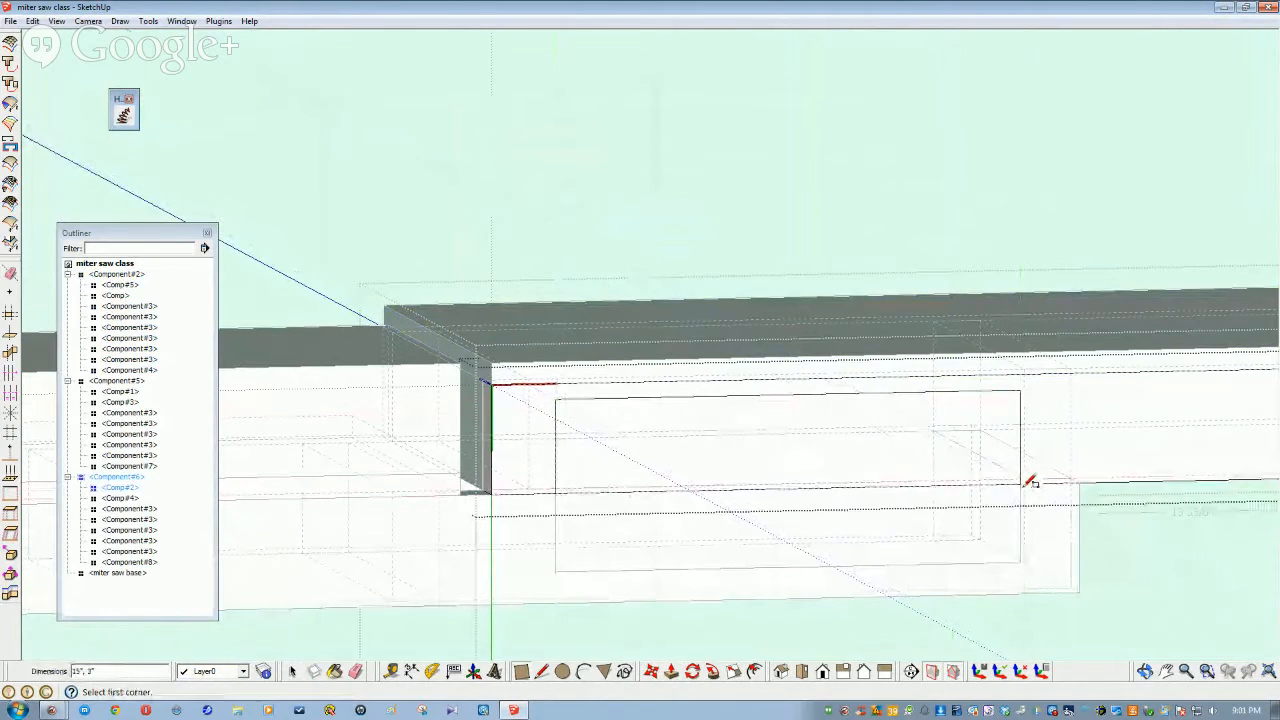
pyautogui.press('space')
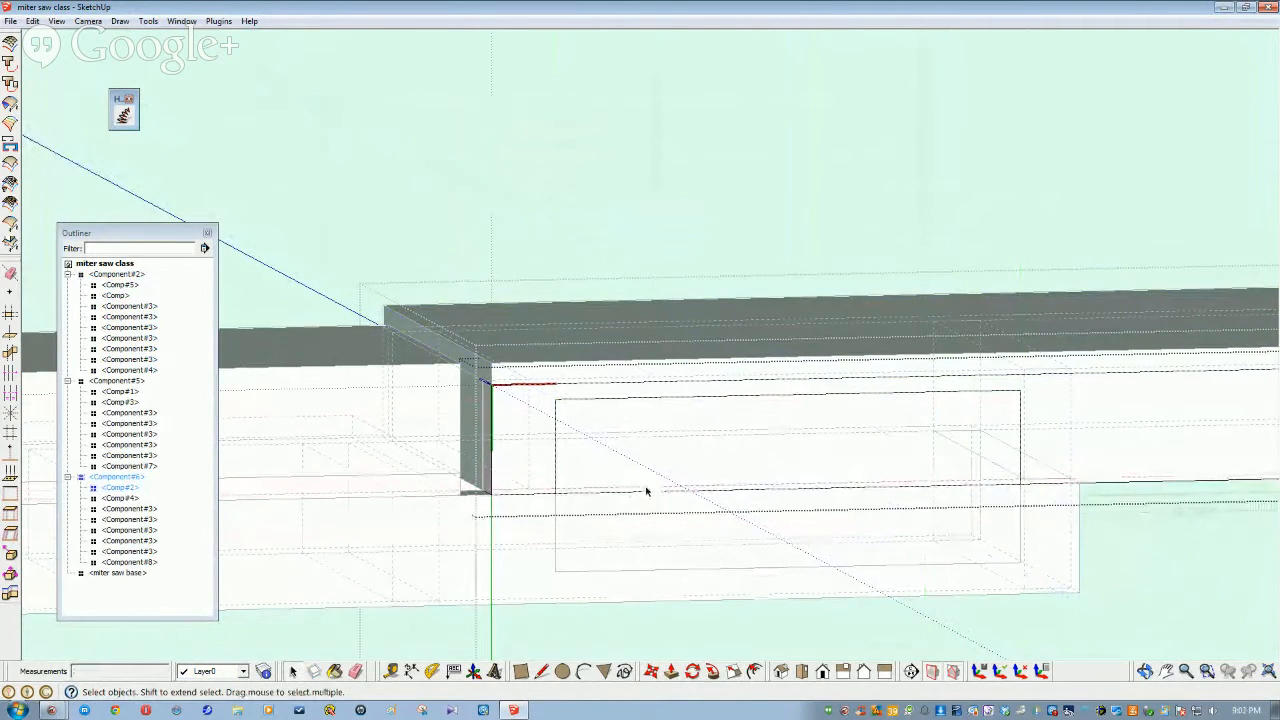
# Open the base's front rail and draw a rectangle from the wing rail's lower edge to the opening outline's lower corner
pyautogui.click(661, 596)
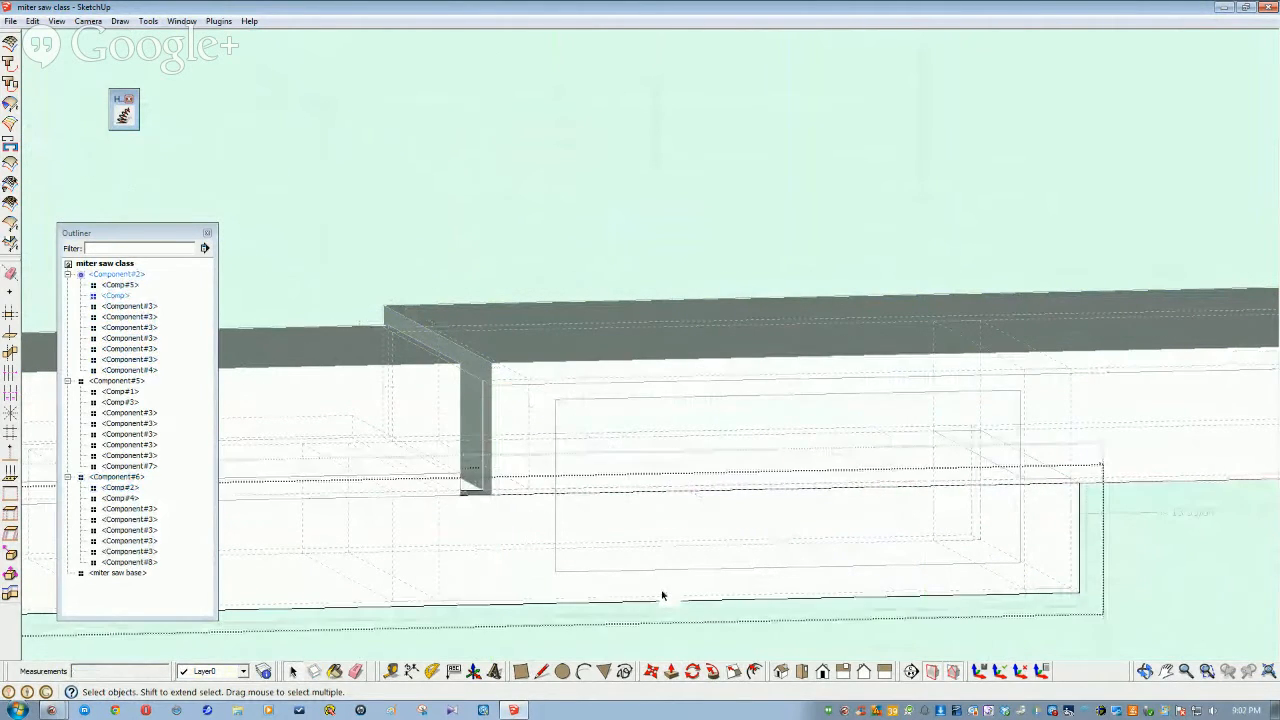
pyautogui.press('r')
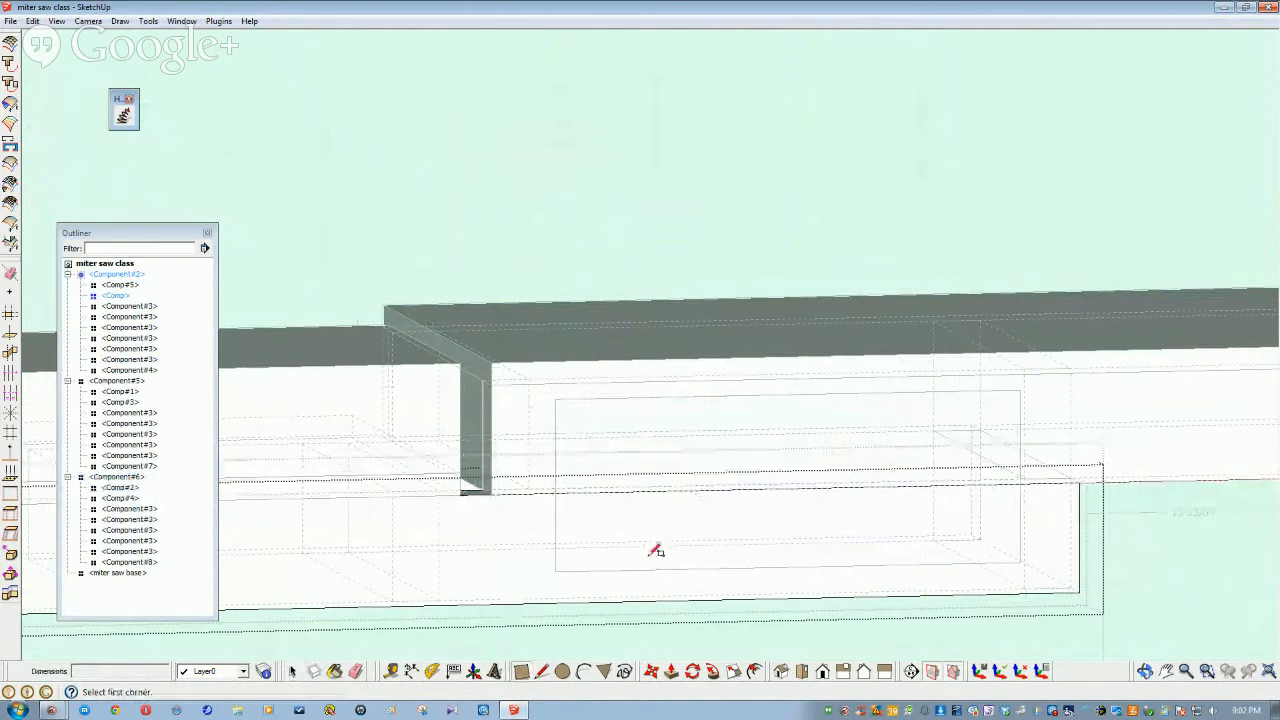
pyautogui.click(555, 493)
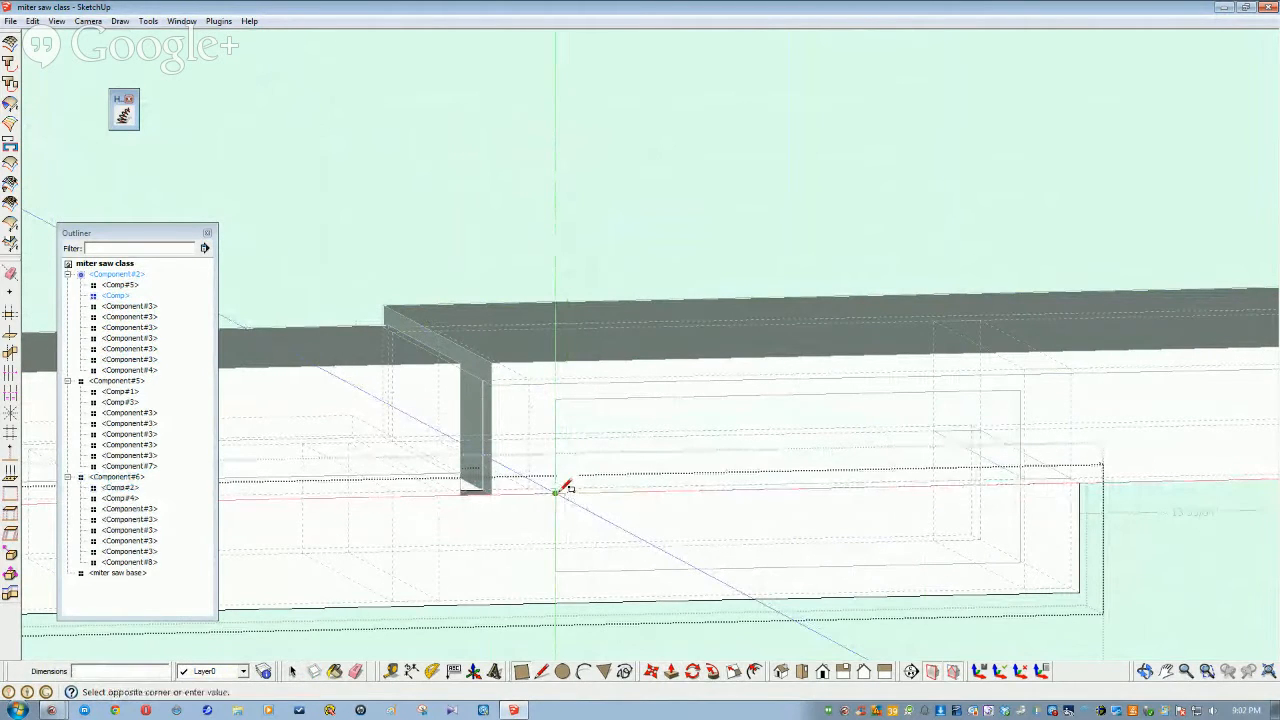
pyautogui.click(1020, 563)
pyautogui.press('space')
pyautogui.click(772, 523)
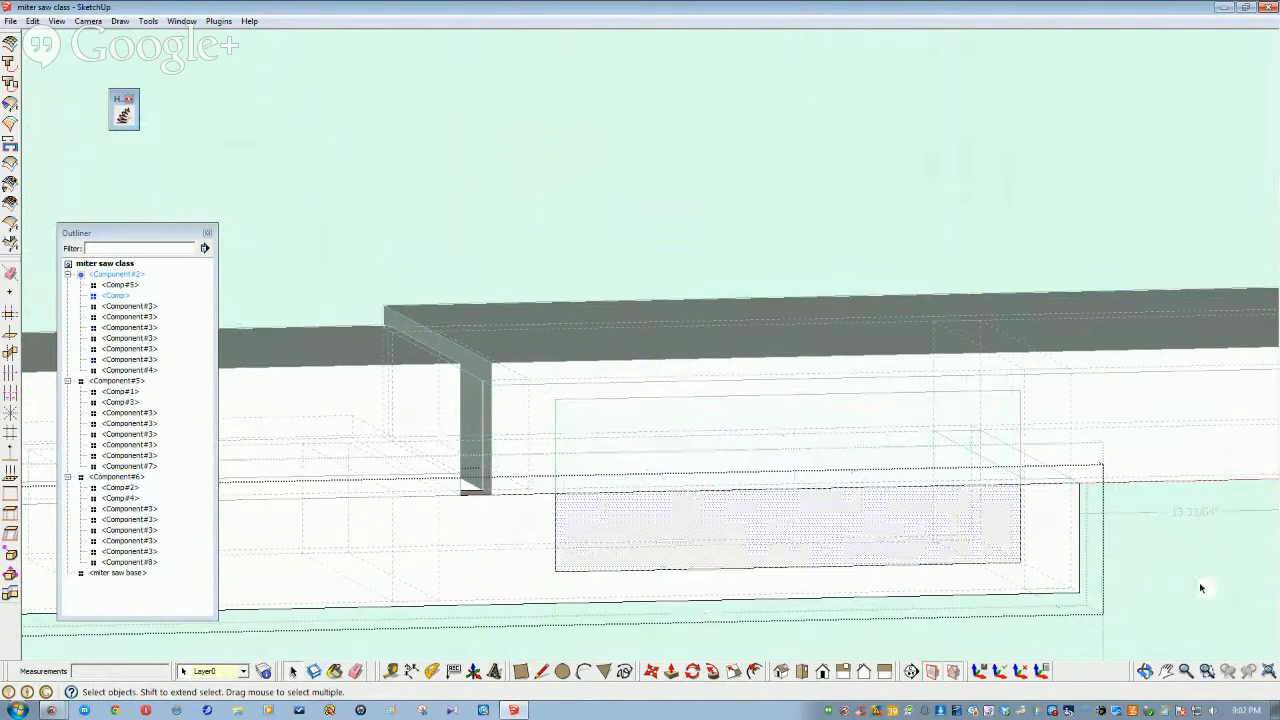
# Leave the base rail and delete the loose rectangle face covering the opening across both front rails
pyautogui.click(1201, 588)
pyautogui.click(1201, 588)
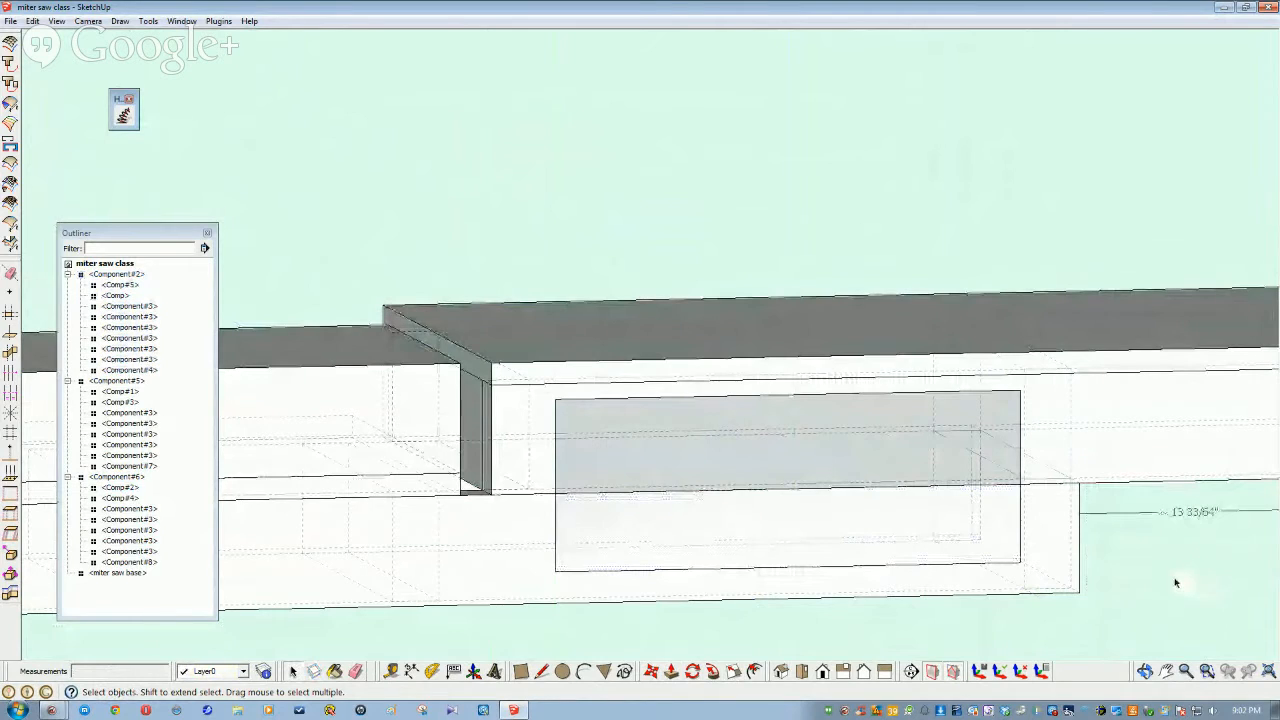
pyautogui.click(626, 447)
pyautogui.press('Delete')
# Push the rectangle on the right wing's front rail 1 1/2" through the rail to cut the upper part of the opening
pyautogui.doubleClick(613, 455)
pyautogui.doubleClick(613, 455)
pyautogui.click(613, 455)
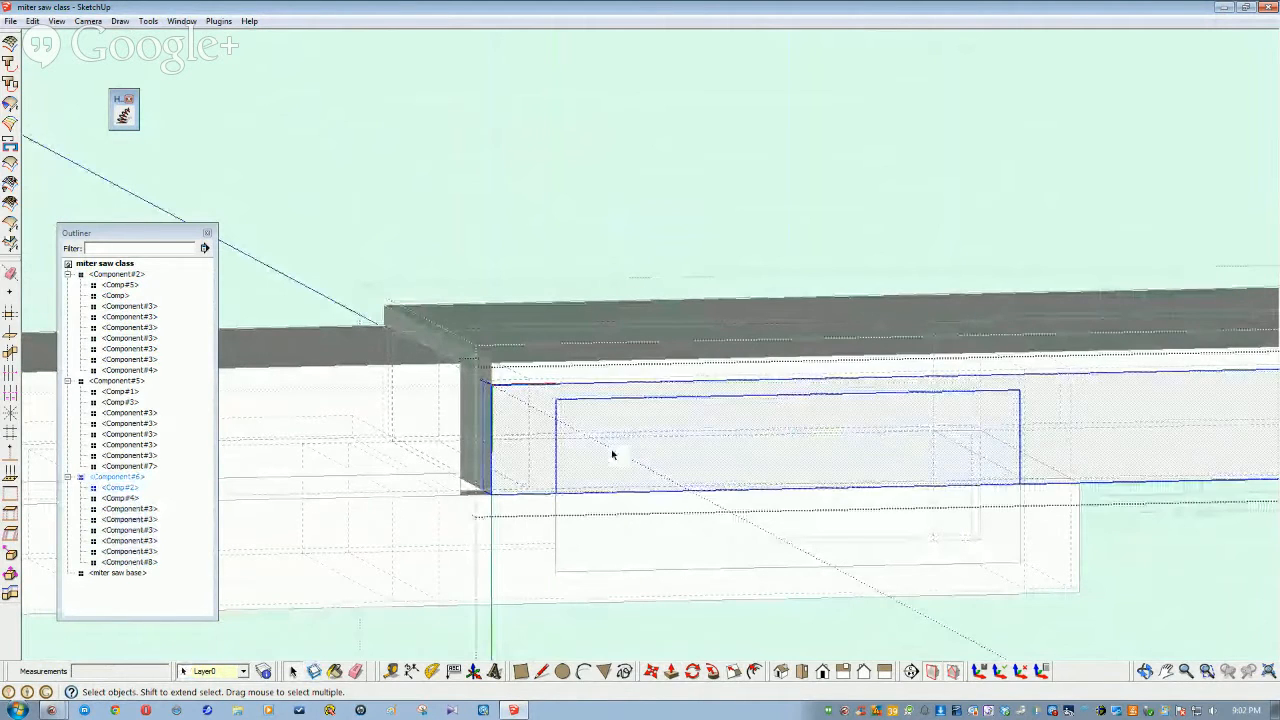
pyautogui.click(671, 671)
pyautogui.click(571, 490)
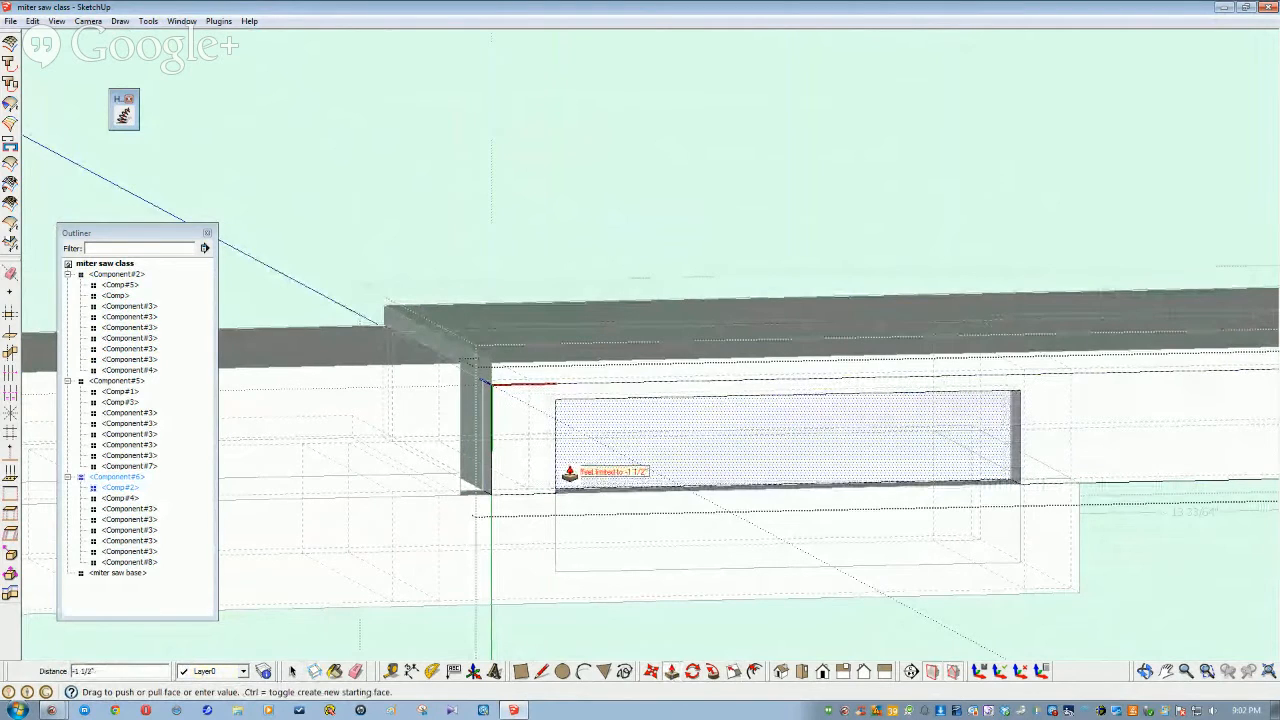
pyautogui.click(569, 470)
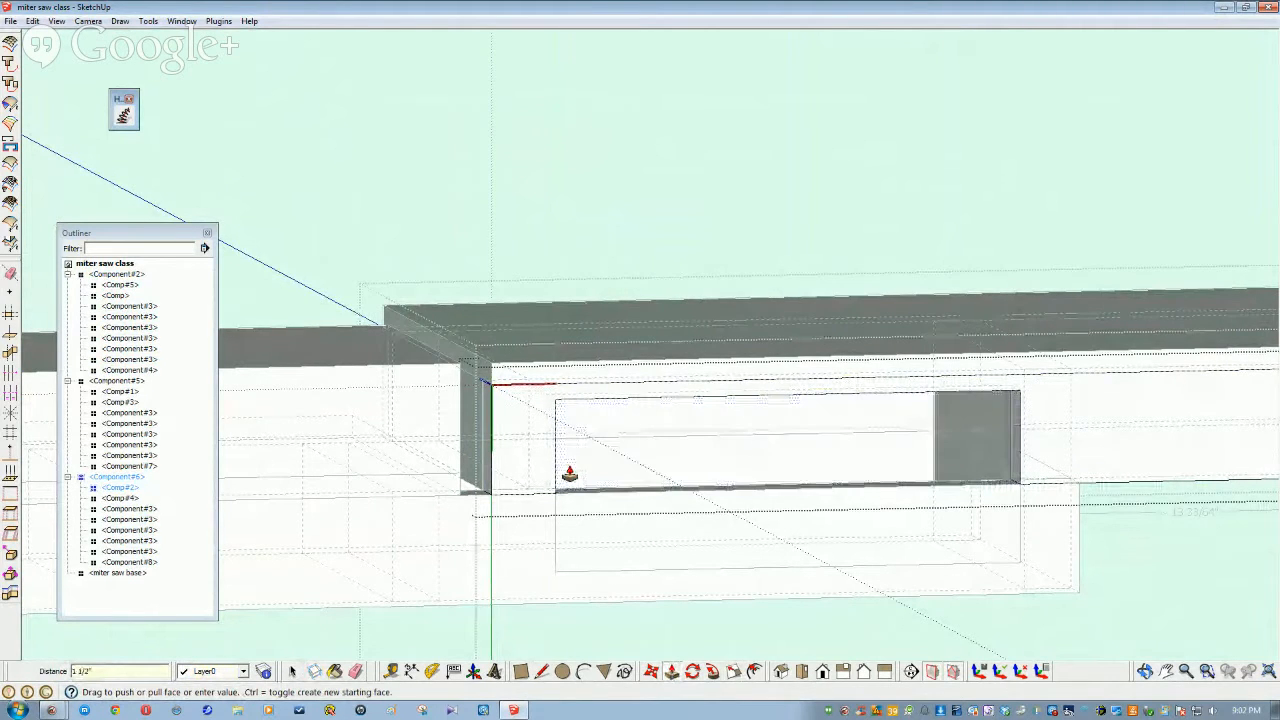
pyautogui.moveTo(609, 500); pyautogui.dragTo(700, 545, button='middle')
pyautogui.press('space')
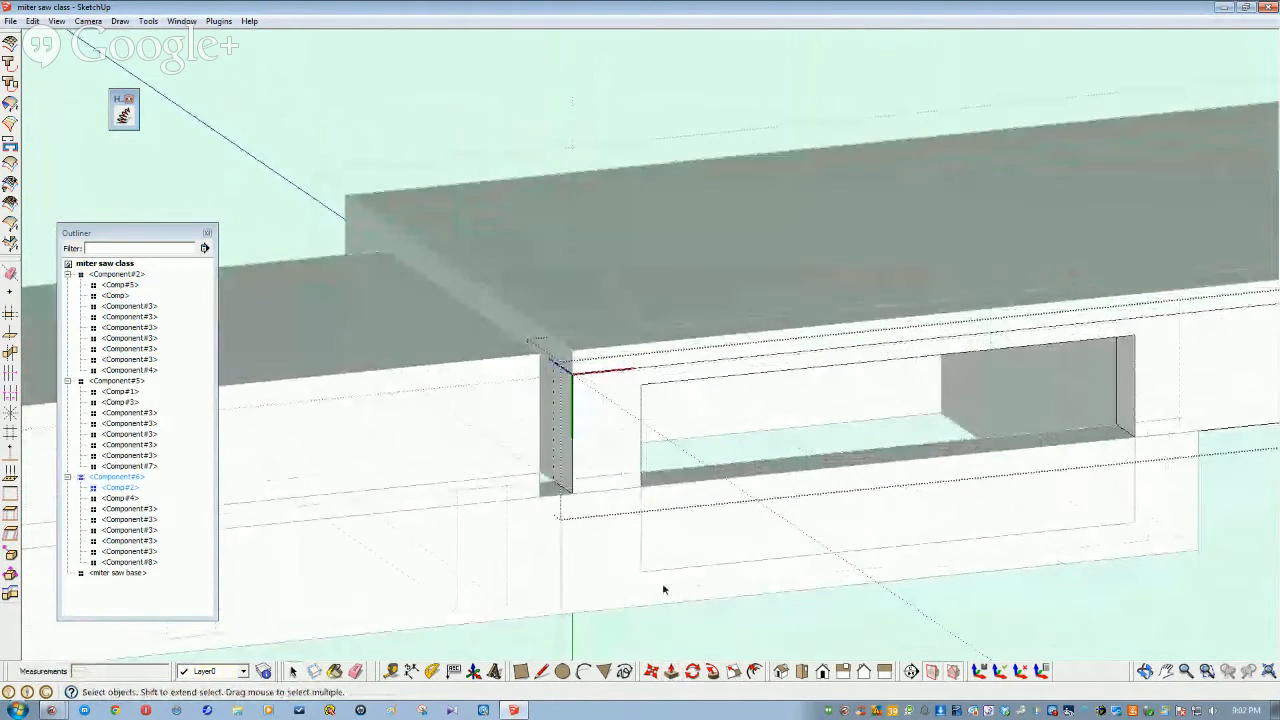
# Push the rectangle on the base's front rail through the rail to cut the lower part of the opening
pyautogui.click(664, 540)
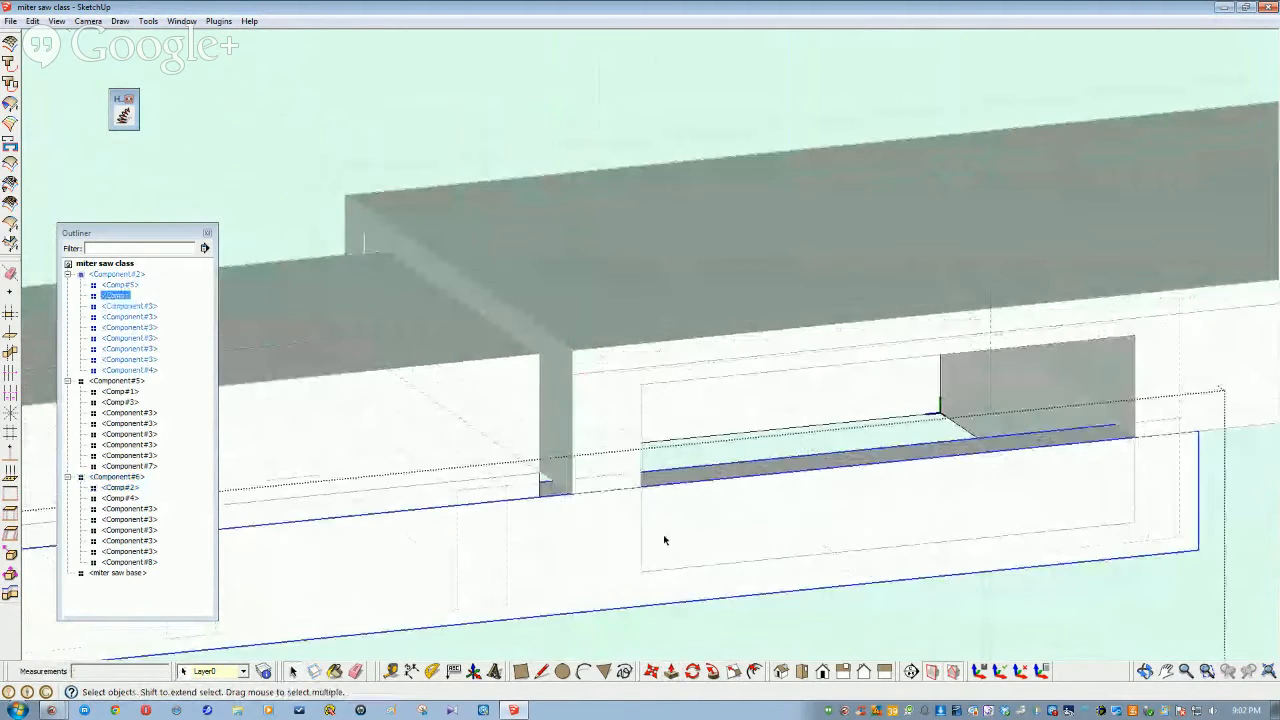
pyautogui.doubleClick(664, 540)
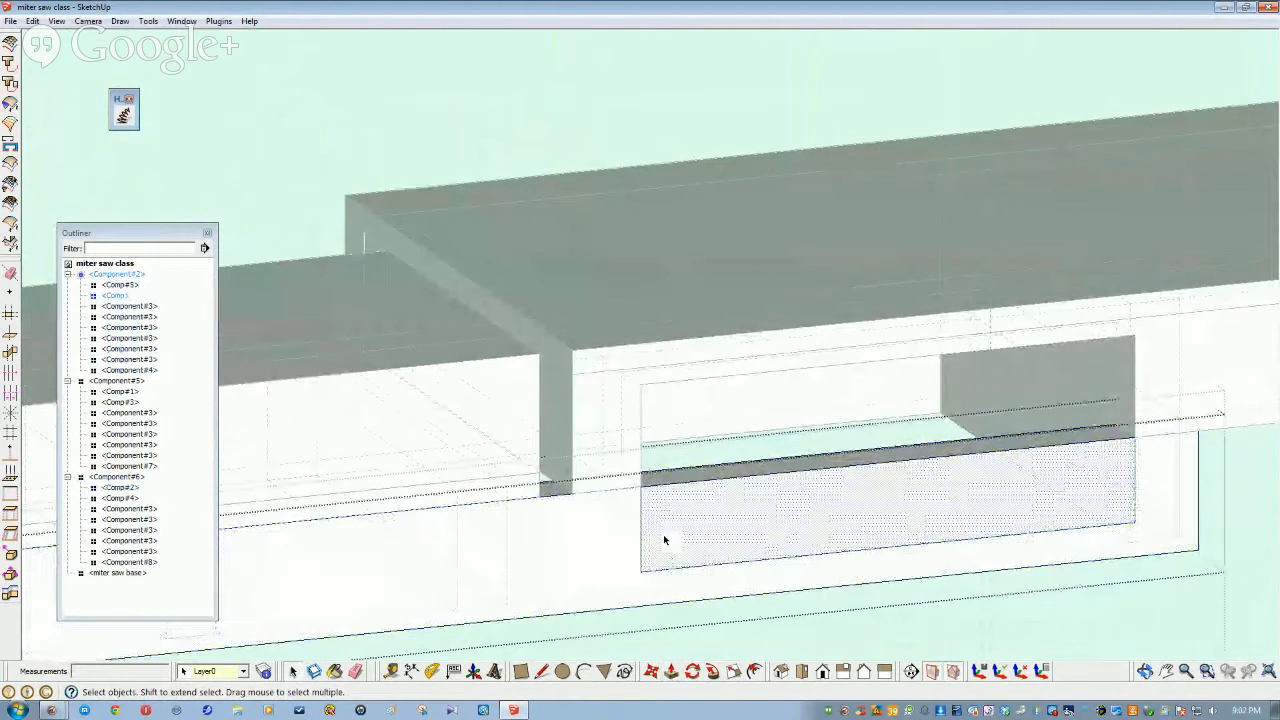
pyautogui.press('p')
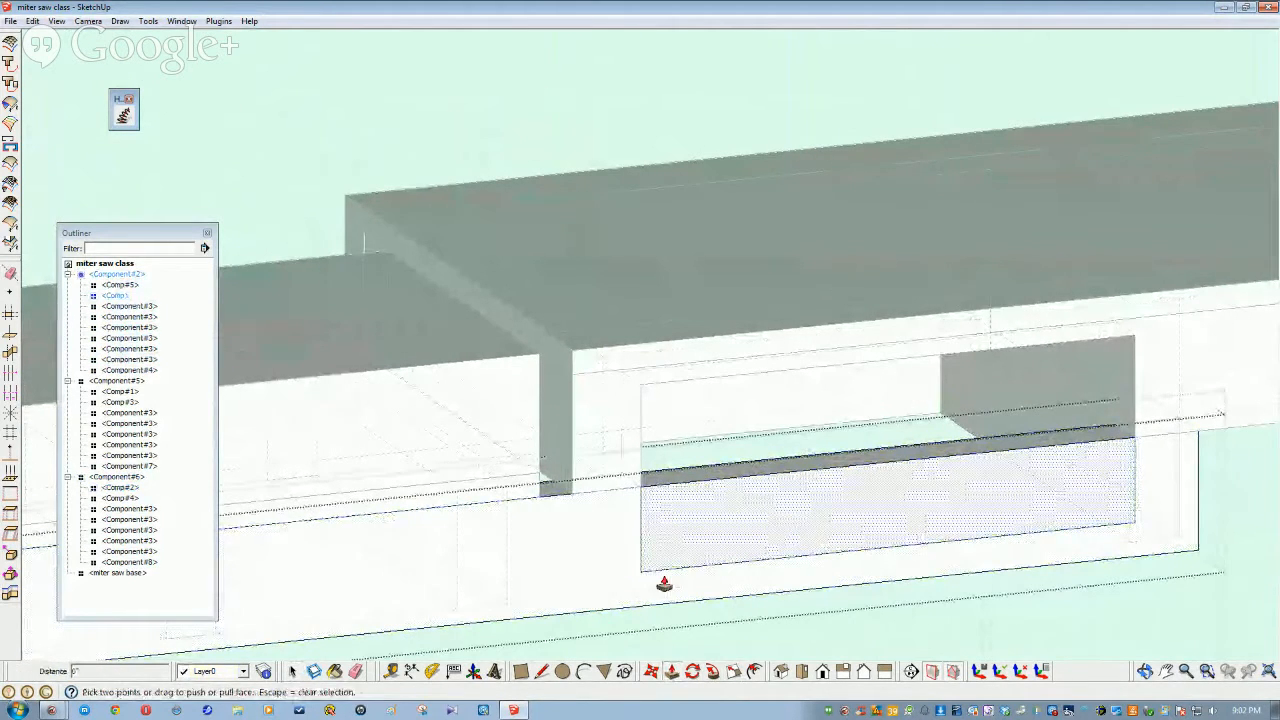
pyautogui.moveTo(664, 582); pyautogui.dragTo(671, 534)
pyautogui.press('space')
pyautogui.click(823, 637)
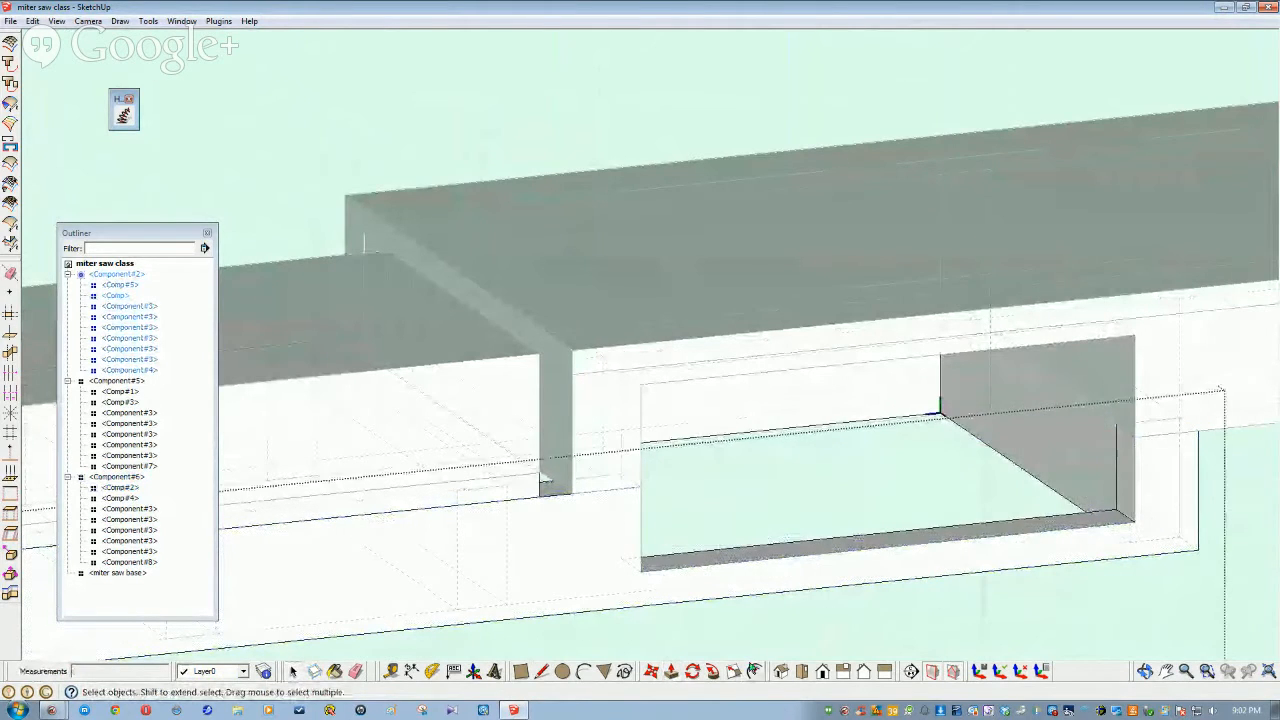
# Create a board named Comp along the R/G axes with length 29, width 1.5 and thickness 3.5, and place it near the frames
pyautogui.scroll(-1, 222, 464)
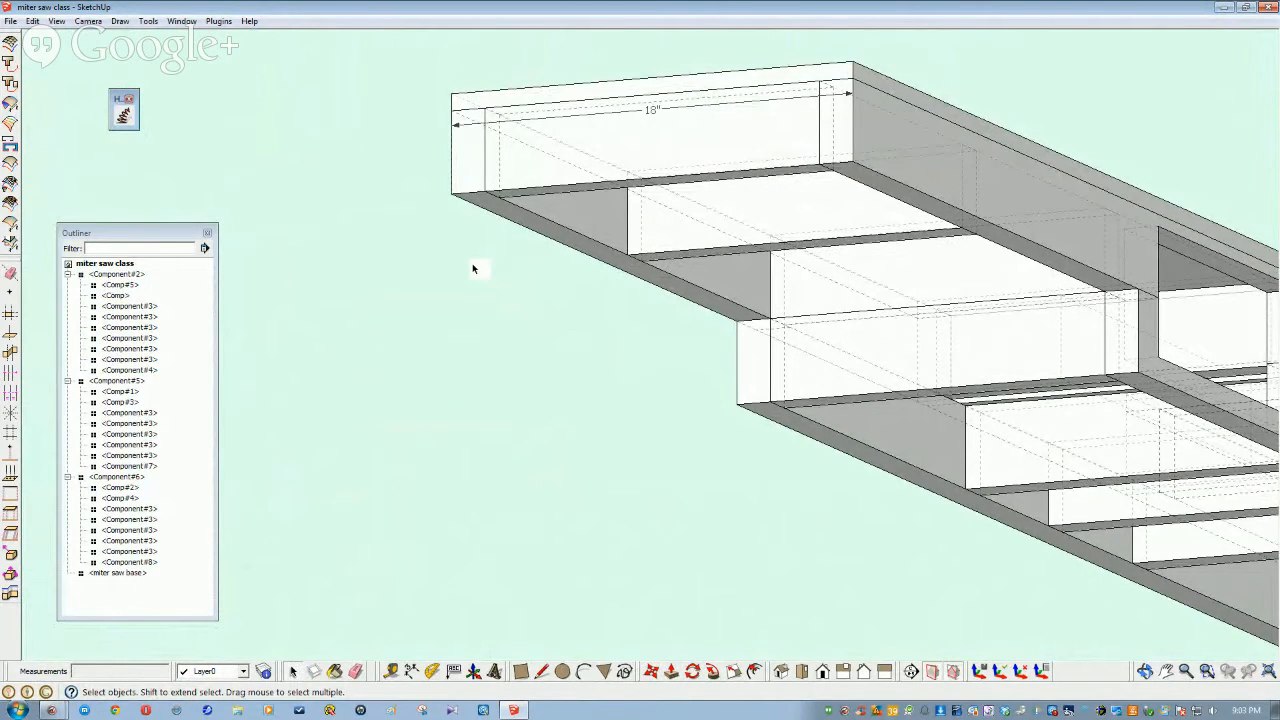
pyautogui.moveTo(472, 265)
pyautogui.mouseDown(button='middle')
pyautogui.moveTo(520, 251)
pyautogui.moveTo(466, 294)
pyautogui.moveTo(404, 257)
pyautogui.moveTo(371, 262)
pyautogui.moveTo(363, 243)
pyautogui.moveTo(503, 251)
pyautogui.moveTo(485, 215)
pyautogui.moveTo(380, 303)
pyautogui.moveTo(372, 285)
pyautogui.mouseUp(button='middle')
pyautogui.click(57, 22)
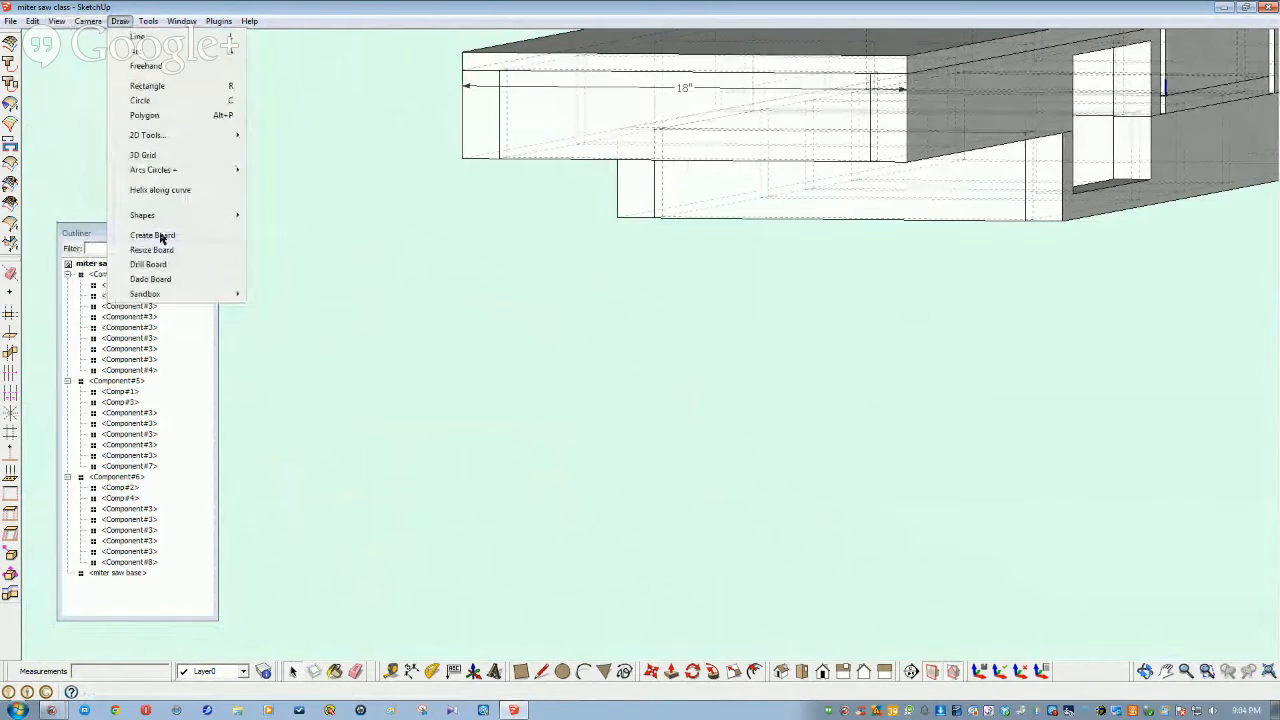
pyautogui.click(162, 235)
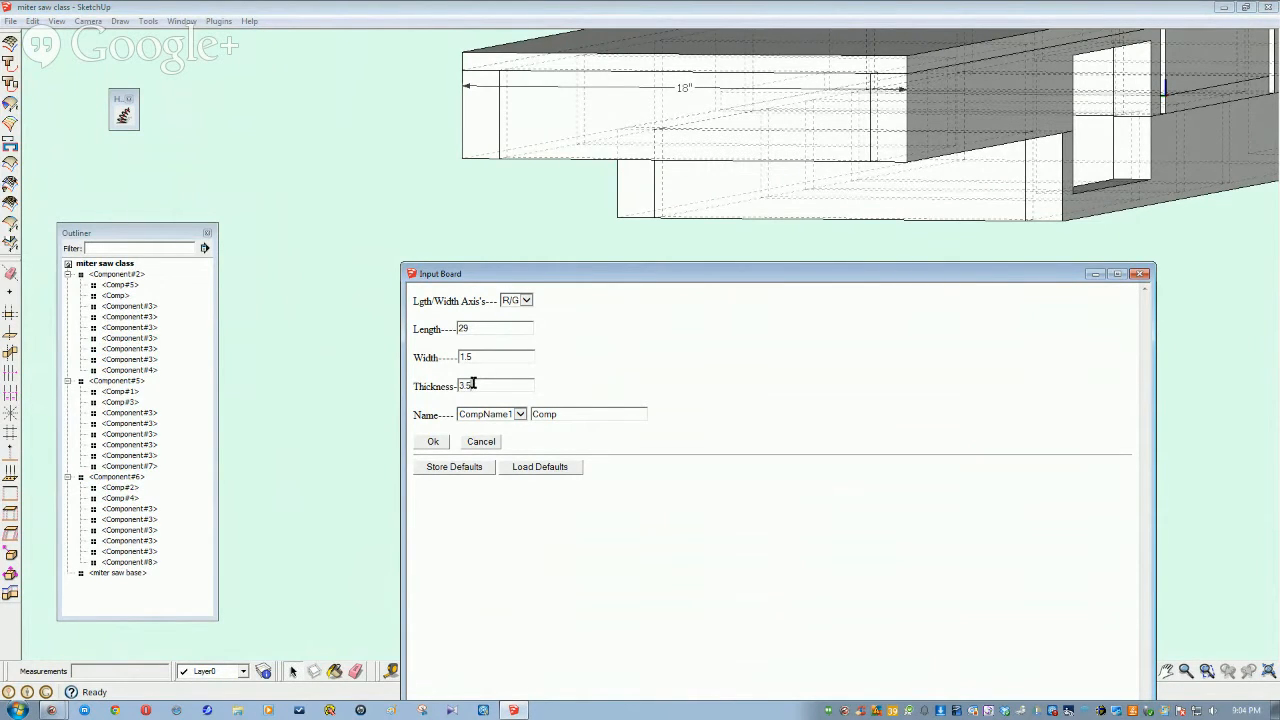
pyautogui.click(433, 443)
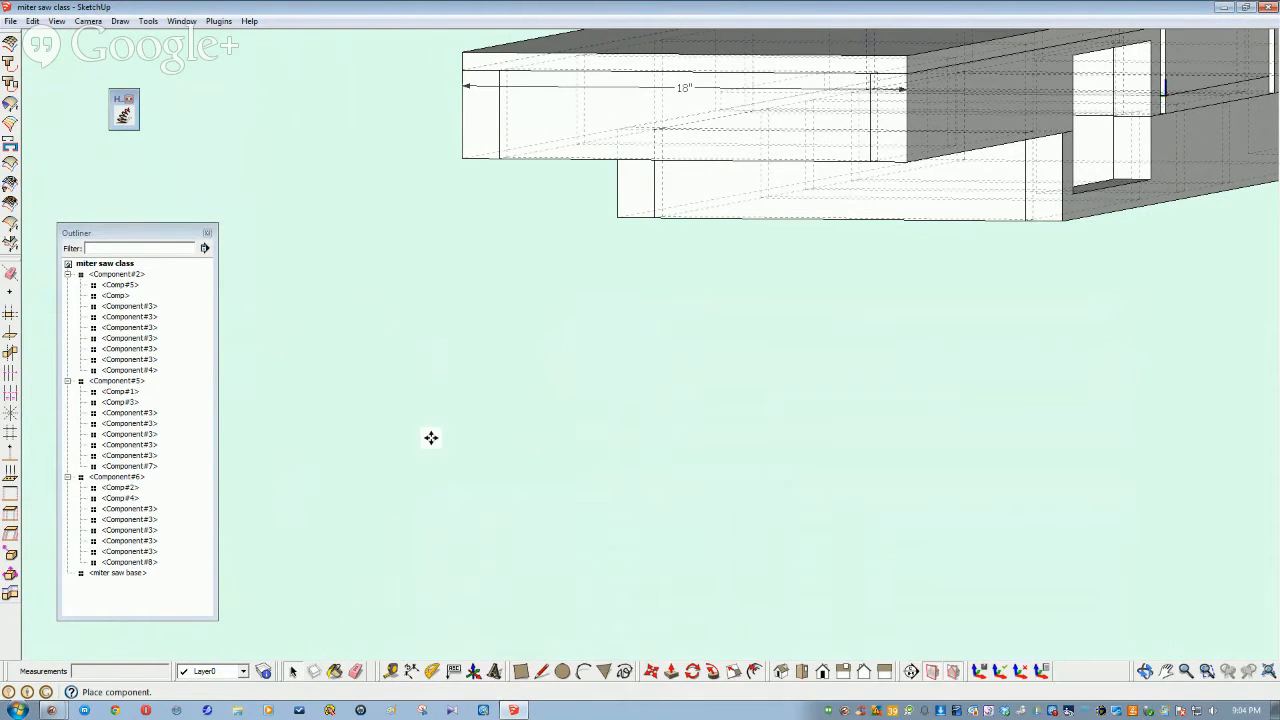
pyautogui.scroll(-5, 431, 437)
pyautogui.moveTo(487, 512); pyautogui.dragTo(484, 405, button='middle')
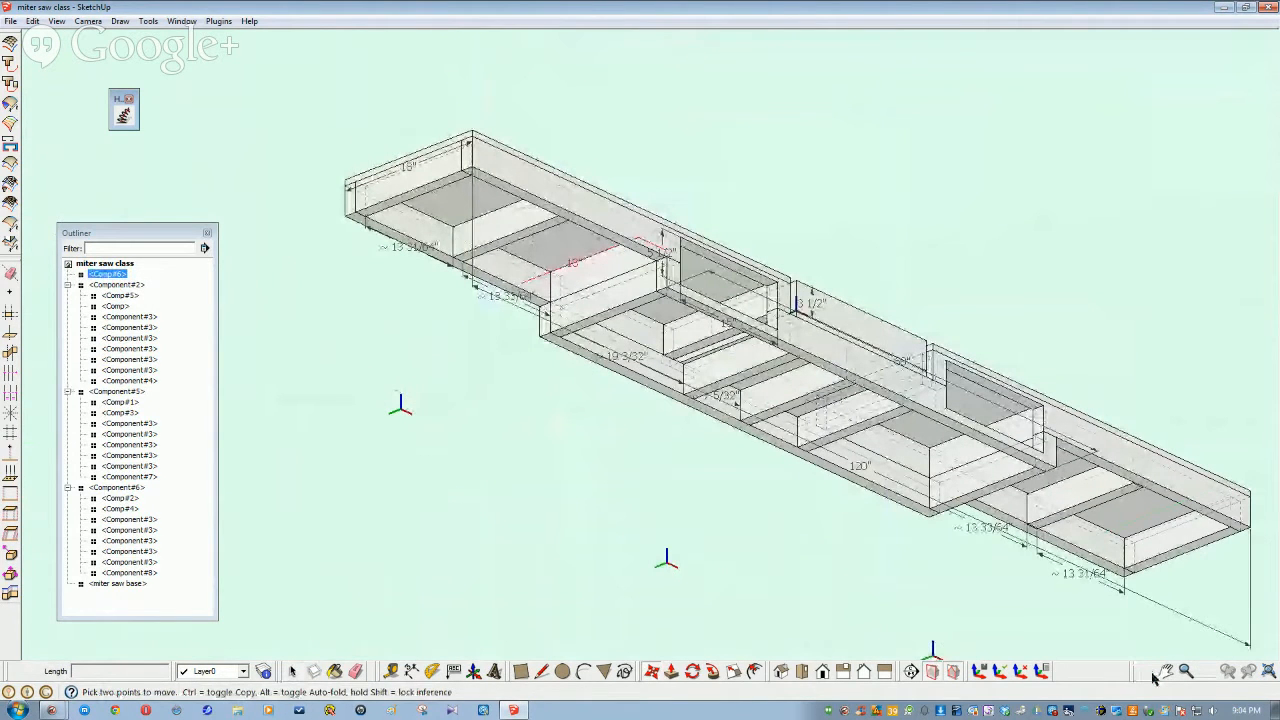
# Delete the newly placed board
pyautogui.scroll(10, 1084, 649)
pyautogui.moveTo(1084, 649); pyautogui.dragTo(548, 501, button='middle')
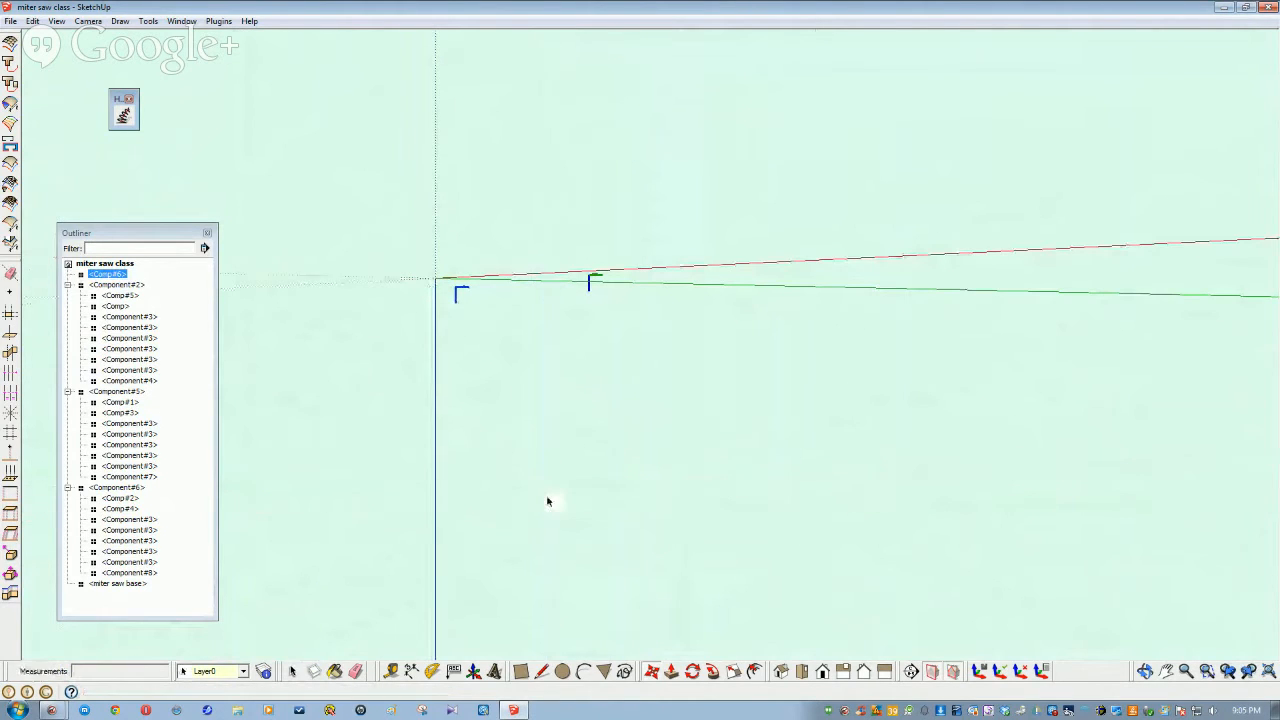
pyautogui.press('Delete')
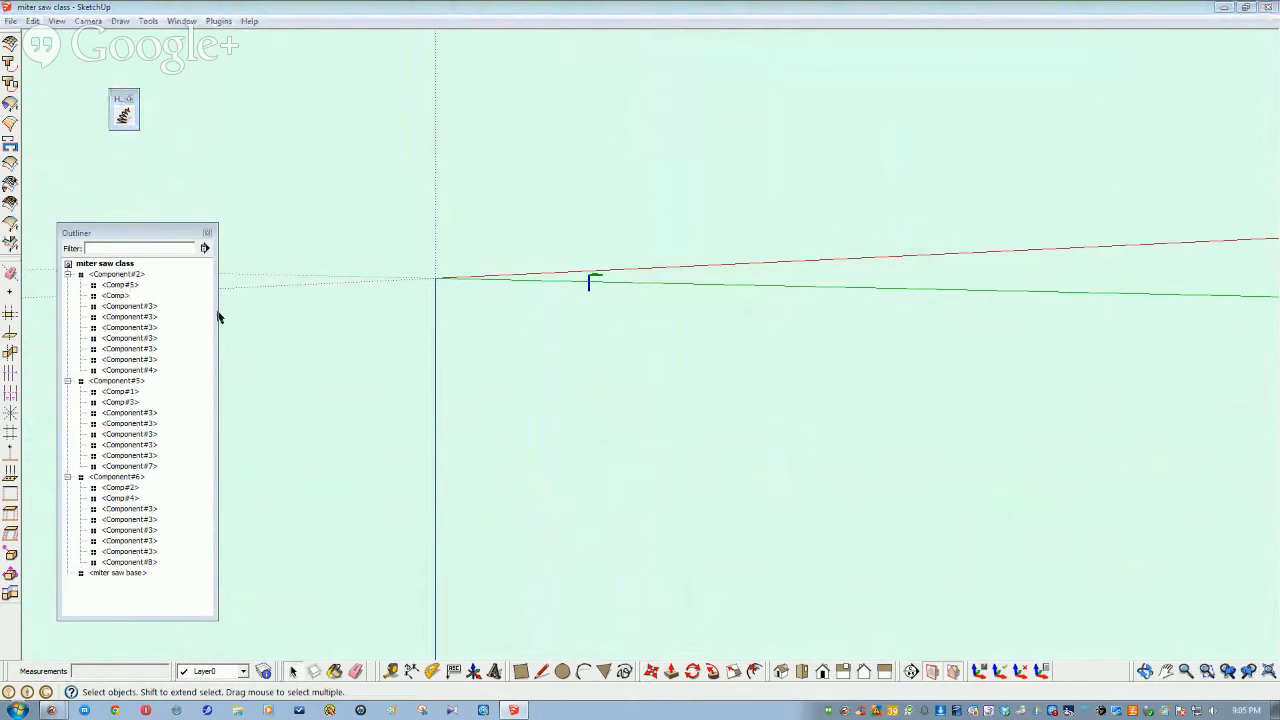
# Highlight the base assembly and each wing assembly in turn to check how the station's parts are grouped
pyautogui.click(117, 274)
pyautogui.moveTo(250, 330); pyautogui.dragTo(495, 674, button='middle')
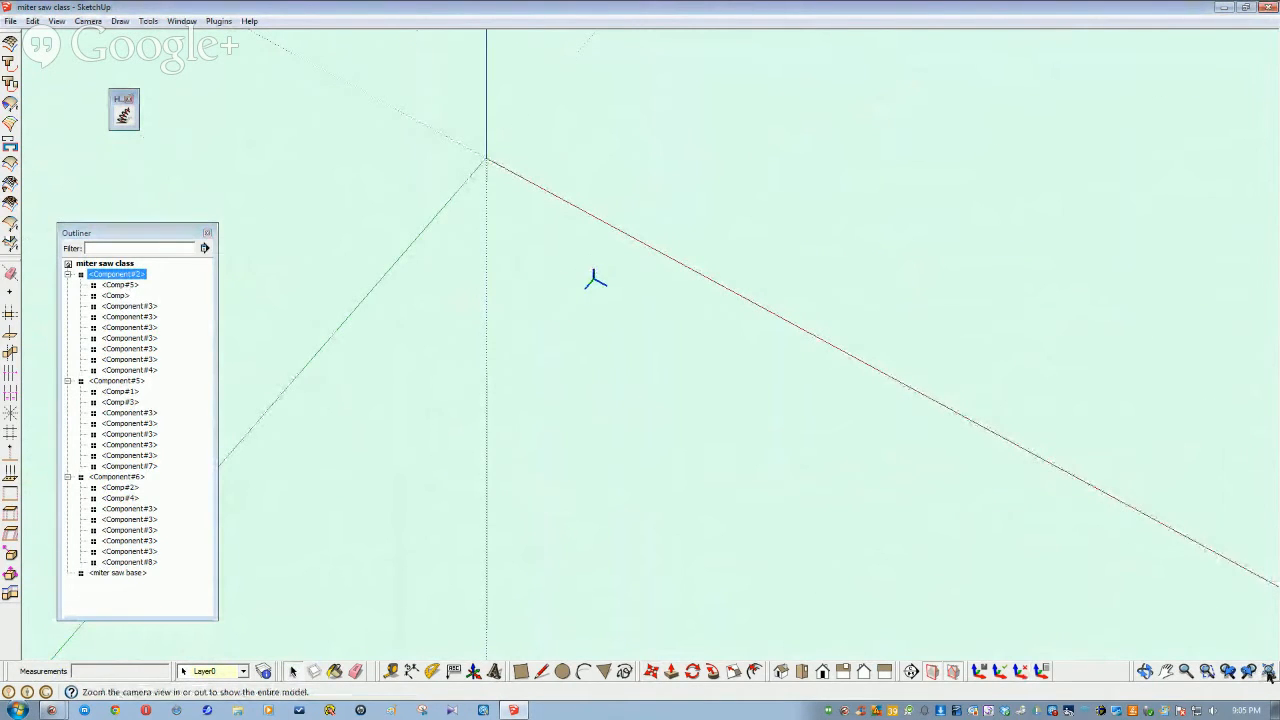
pyautogui.click(1230, 673)
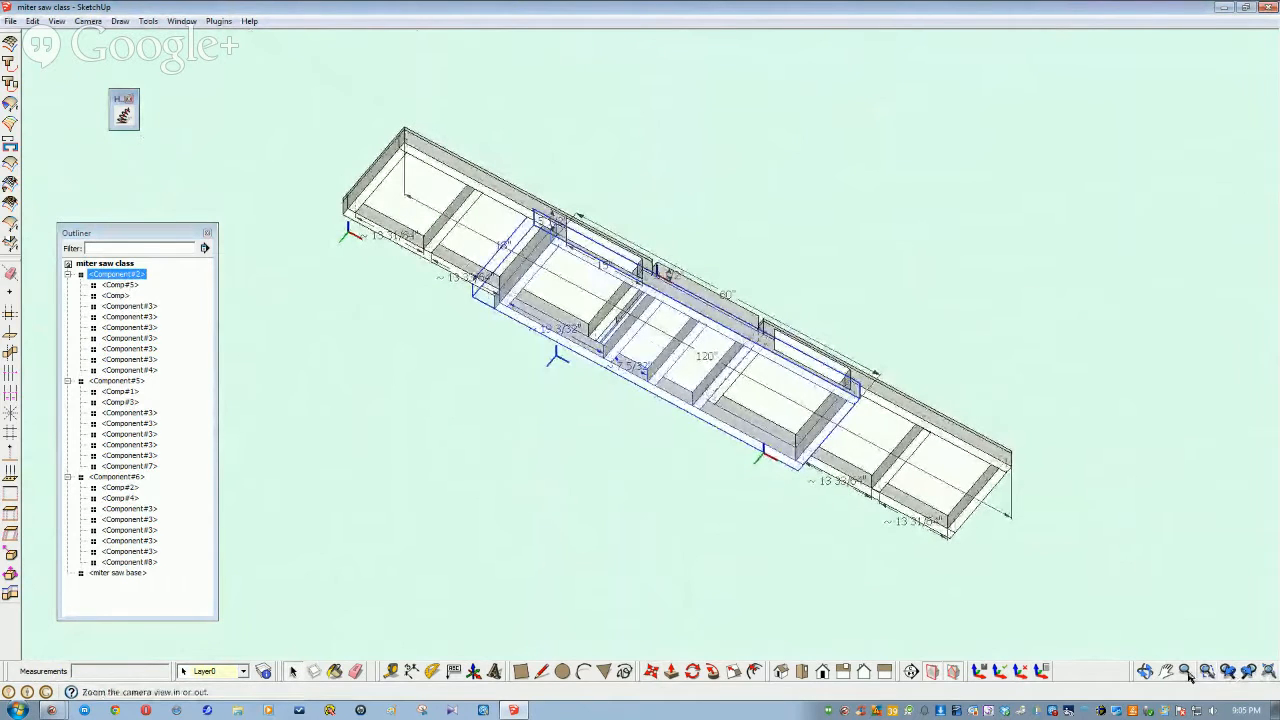
pyautogui.moveTo(1130, 450); pyautogui.dragTo(1134, 669, button='middle')
pyautogui.scroll(6, 963, 617)
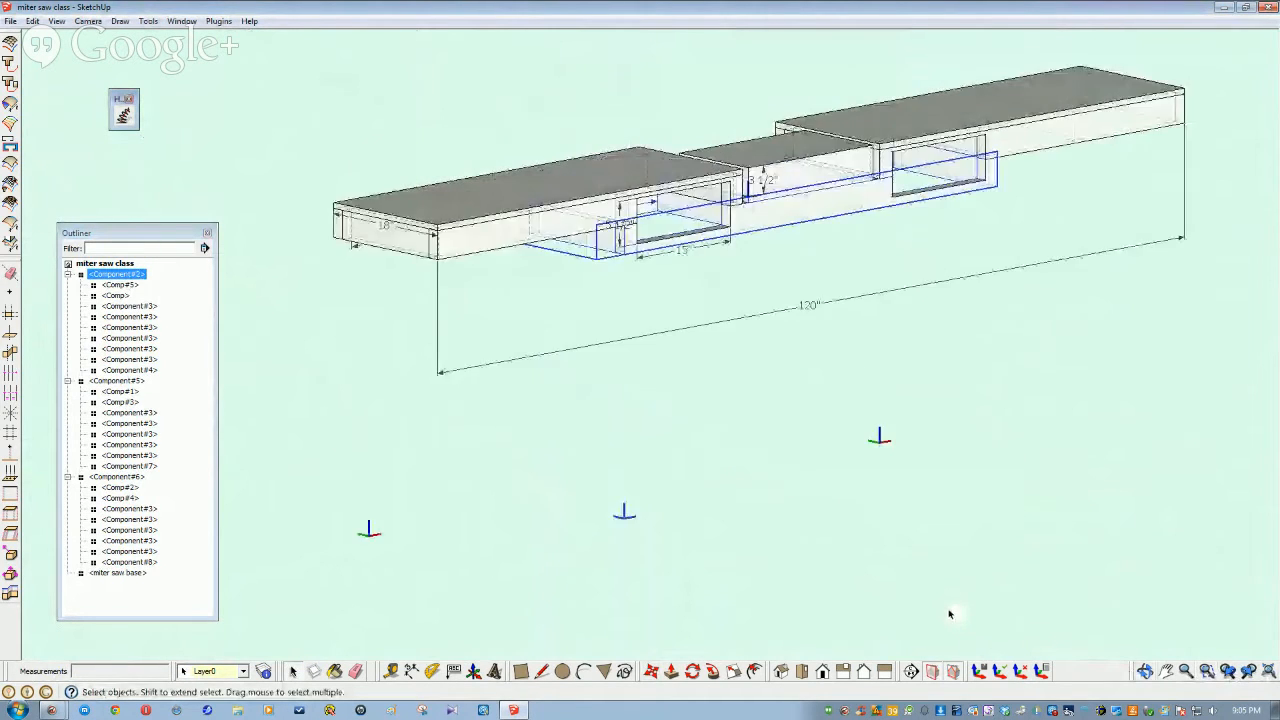
pyautogui.click(827, 583)
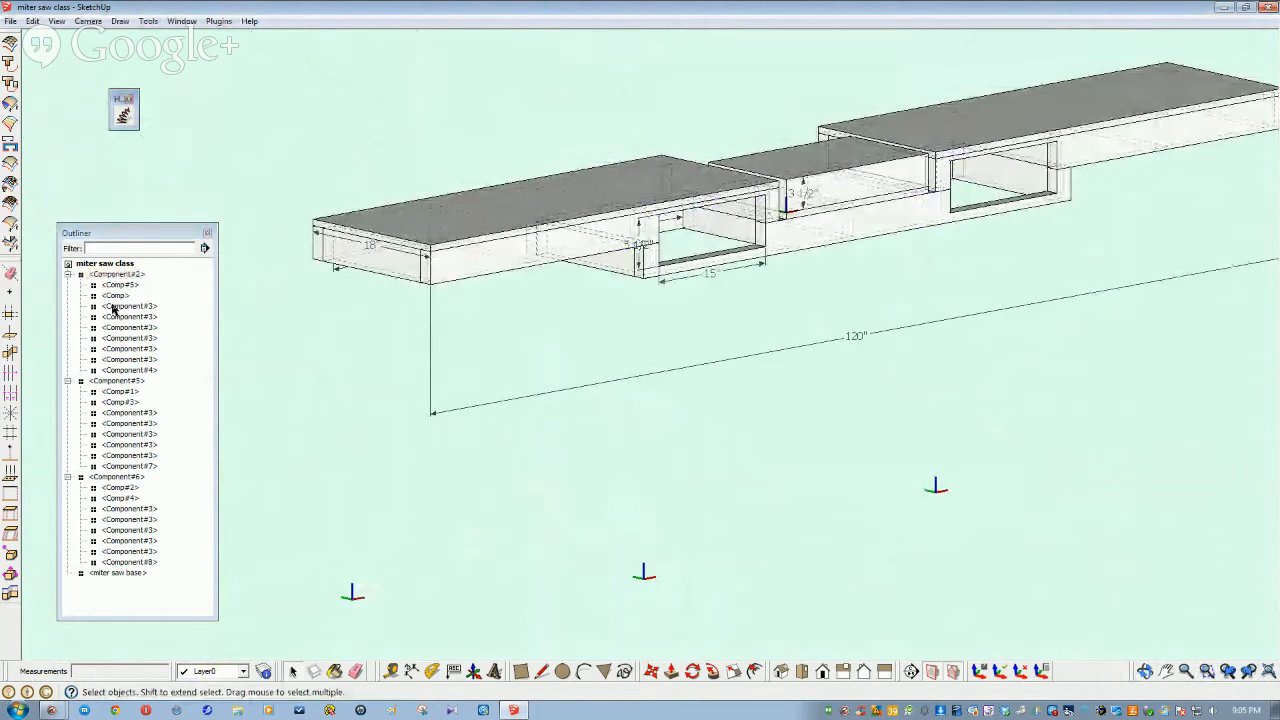
pyautogui.click(115, 275)
pyautogui.click(115, 275)
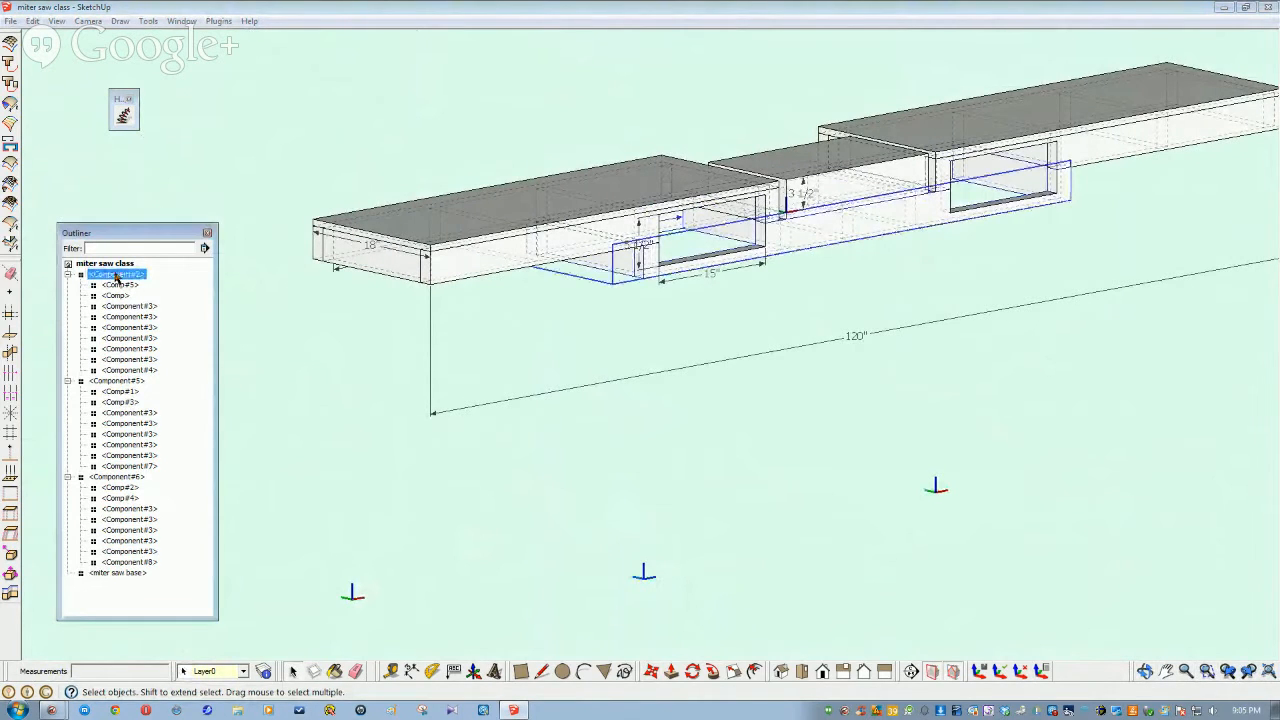
pyautogui.click(113, 382)
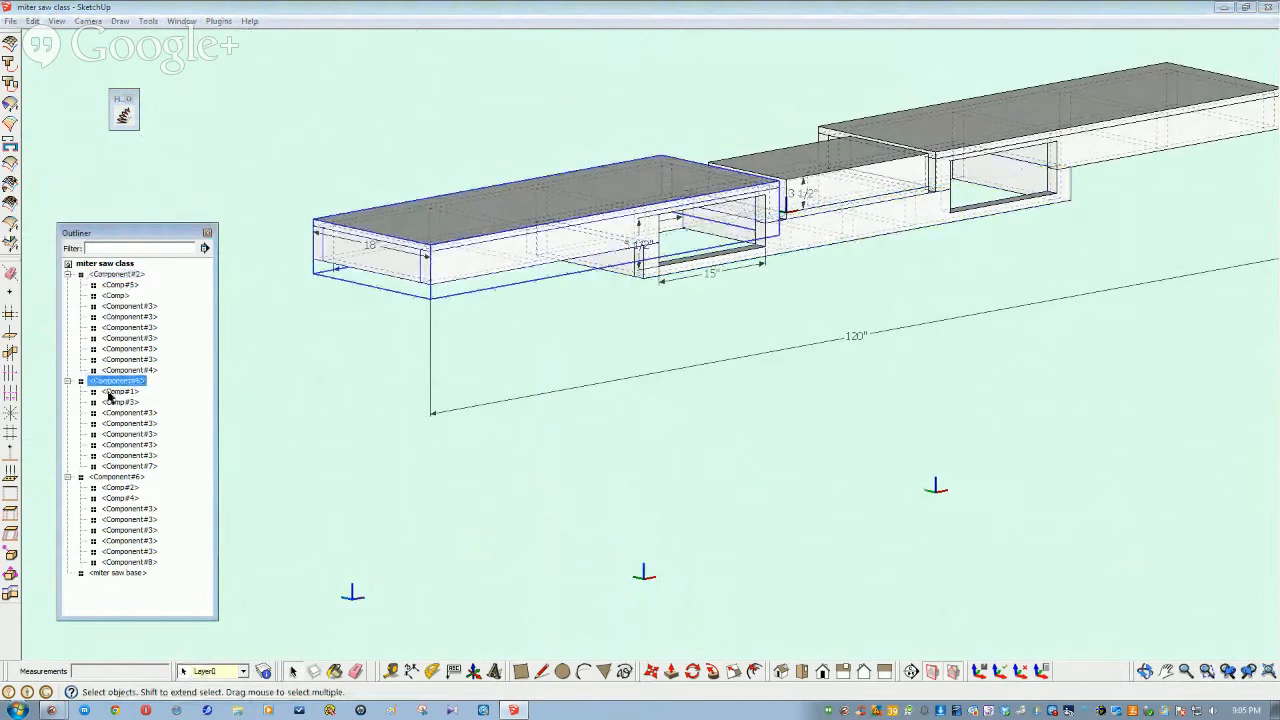
pyautogui.click(113, 479)
pyautogui.click(91, 143)
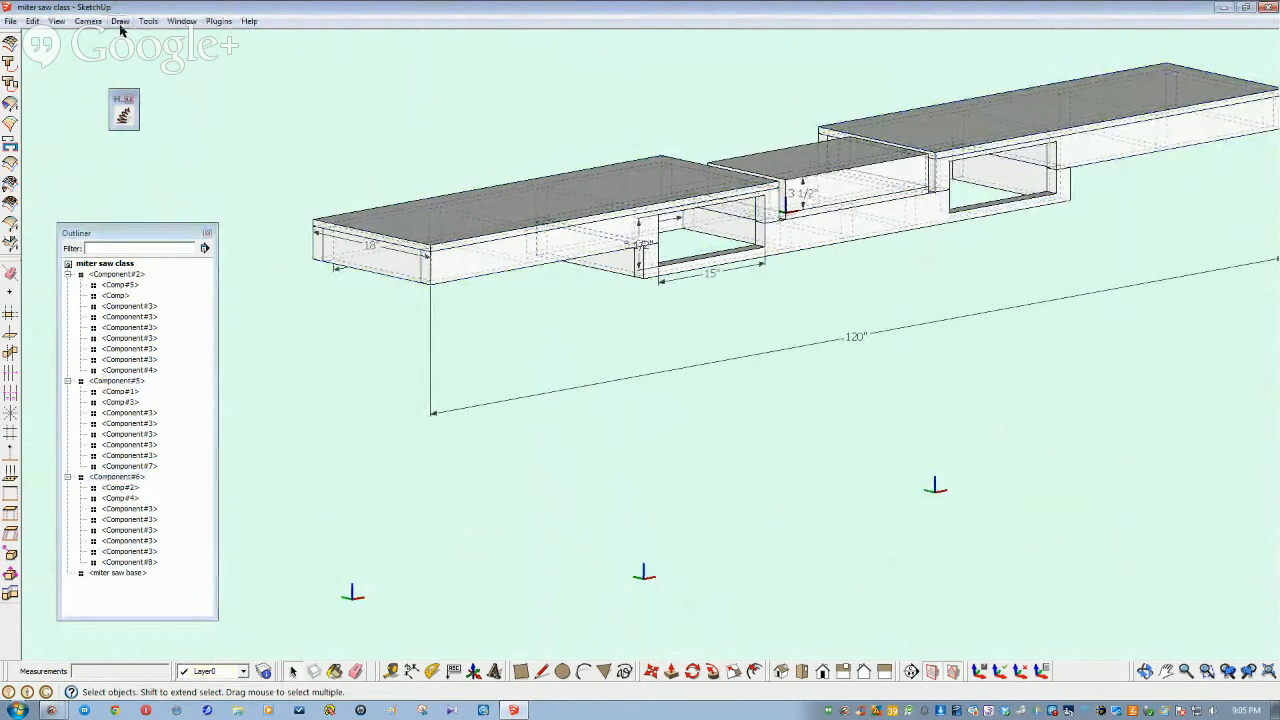
# Create a board named Comp along the R/G axes with length 29, width 1.5 and thickness 3.5, and place it below the left wing
pyautogui.click(119, 21)
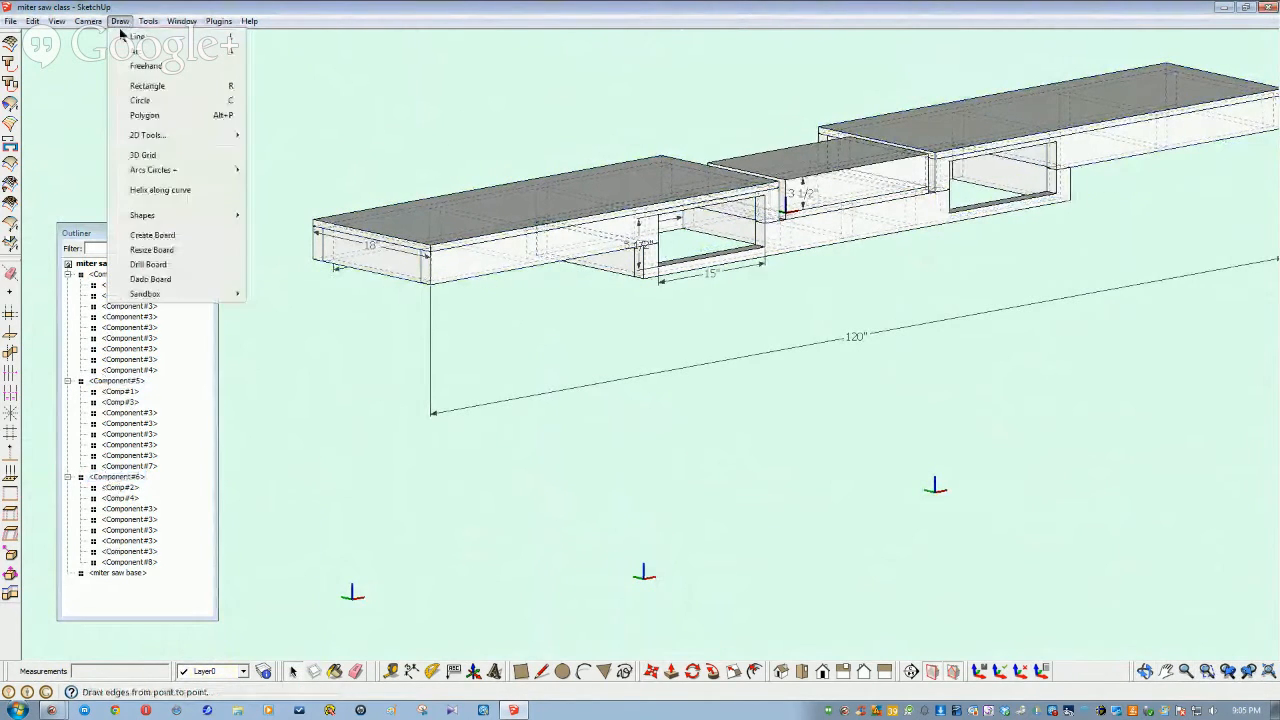
pyautogui.click(161, 237)
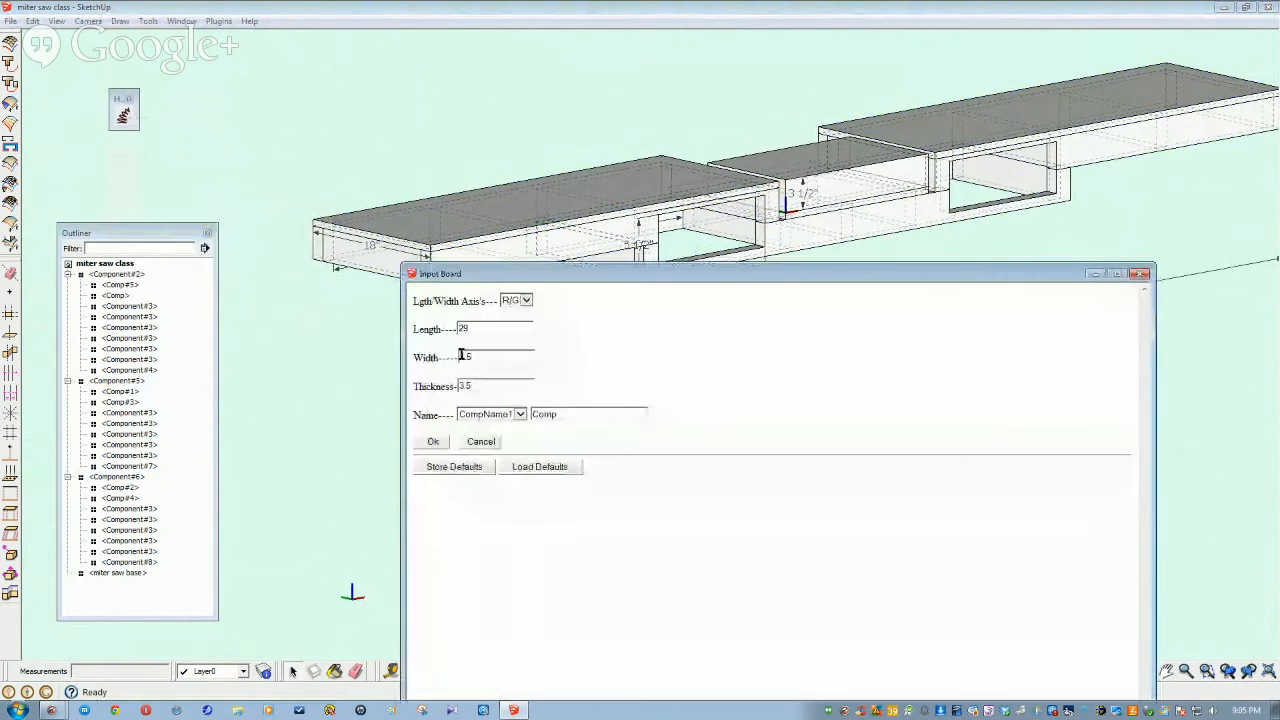
pyautogui.click(434, 442)
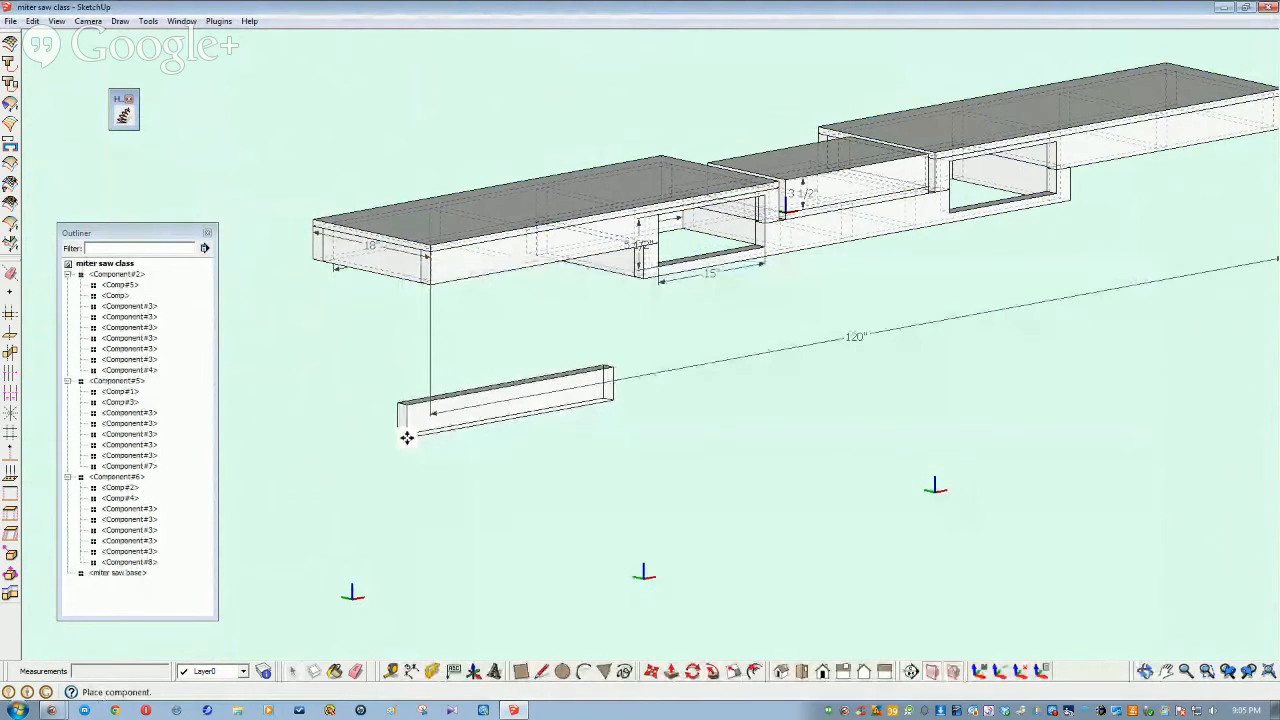
pyautogui.scroll(4, 391, 475)
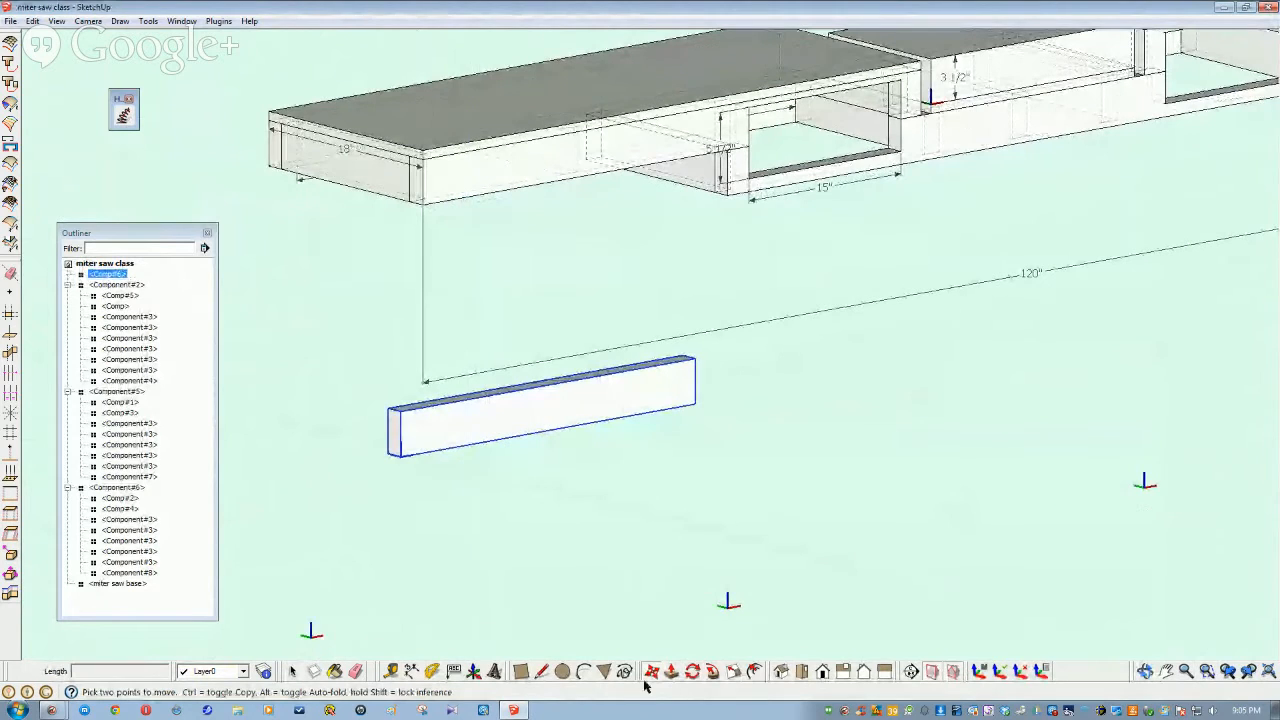
# Rotate the new board upright so its 29" length runs vertically
pyautogui.press('q')
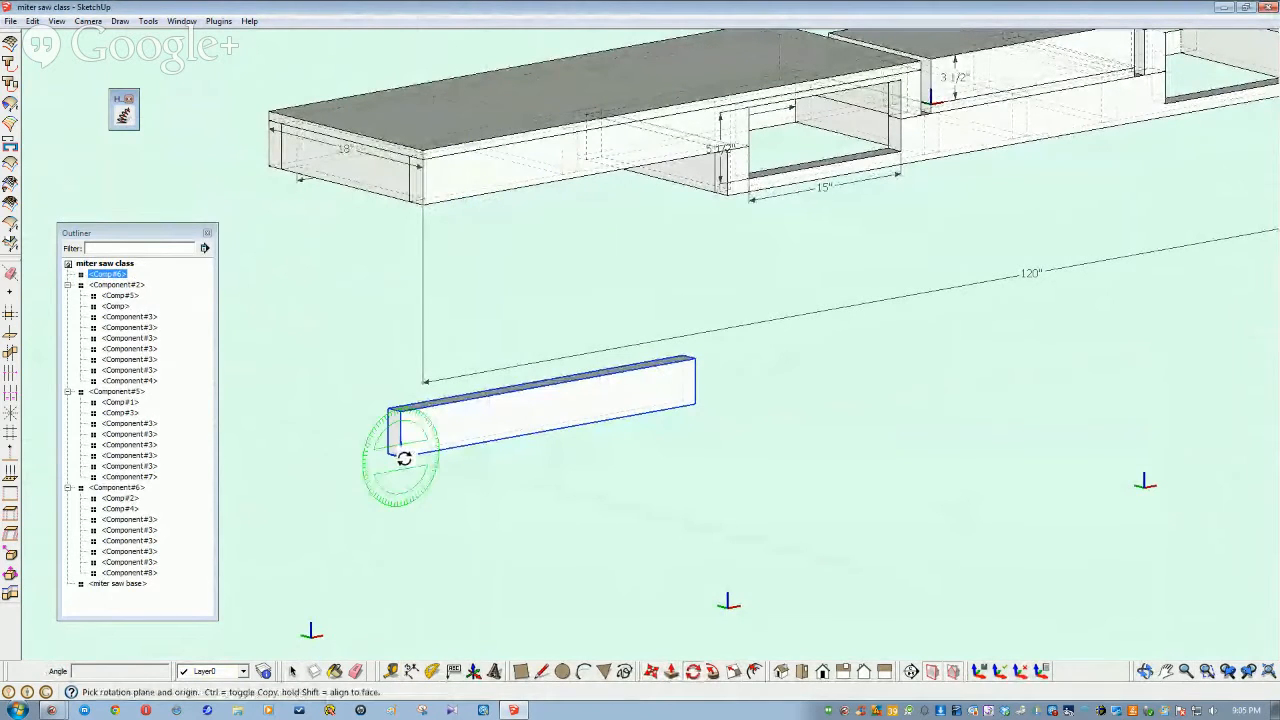
pyautogui.click(484, 443)
pyautogui.click(394, 413)
pyautogui.moveTo(419, 521); pyautogui.dragTo(391, 583, button='middle')
pyautogui.press('space')
pyautogui.click(518, 629)
pyautogui.moveTo(272, 447); pyautogui.dragTo(650, 665, button='middle')
# Rotate the upright board 90° in the horizontal plane about its top corner so its wide face parallels the wing's end
pyautogui.click(395, 393)
pyautogui.click(697, 673)
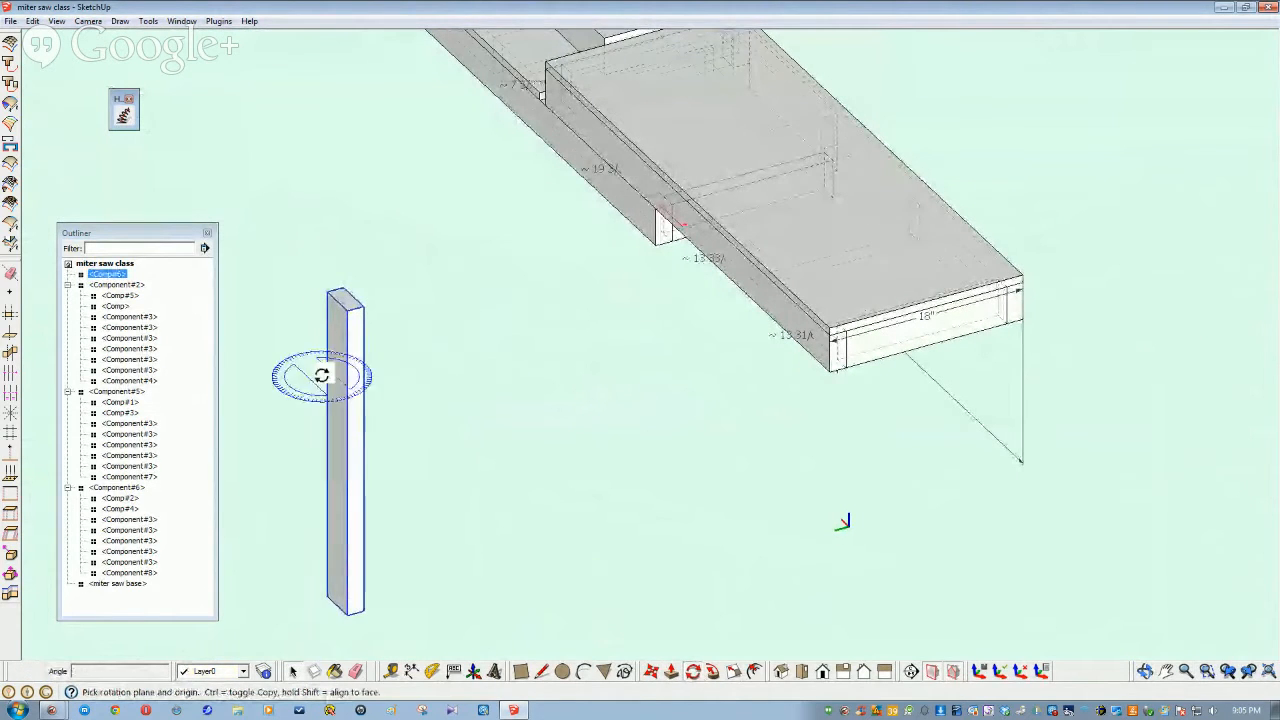
pyautogui.click(346, 310)
pyautogui.click(328, 297)
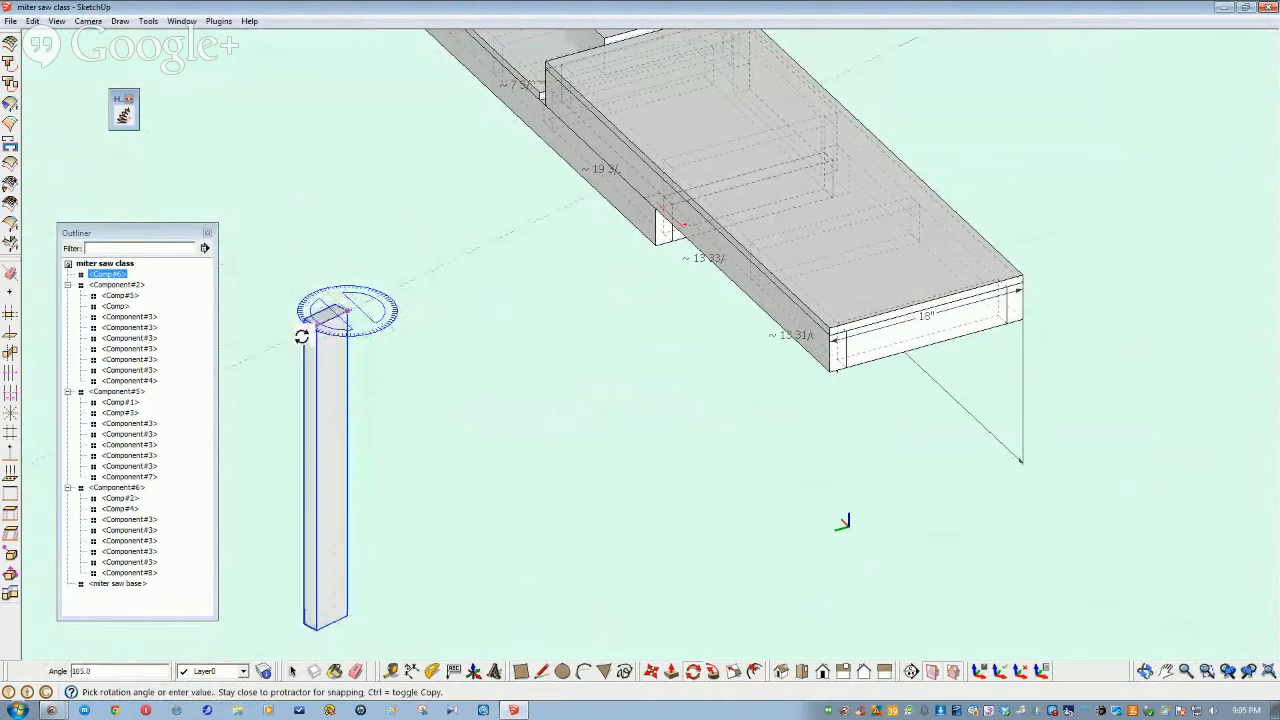
pyautogui.click(300, 332)
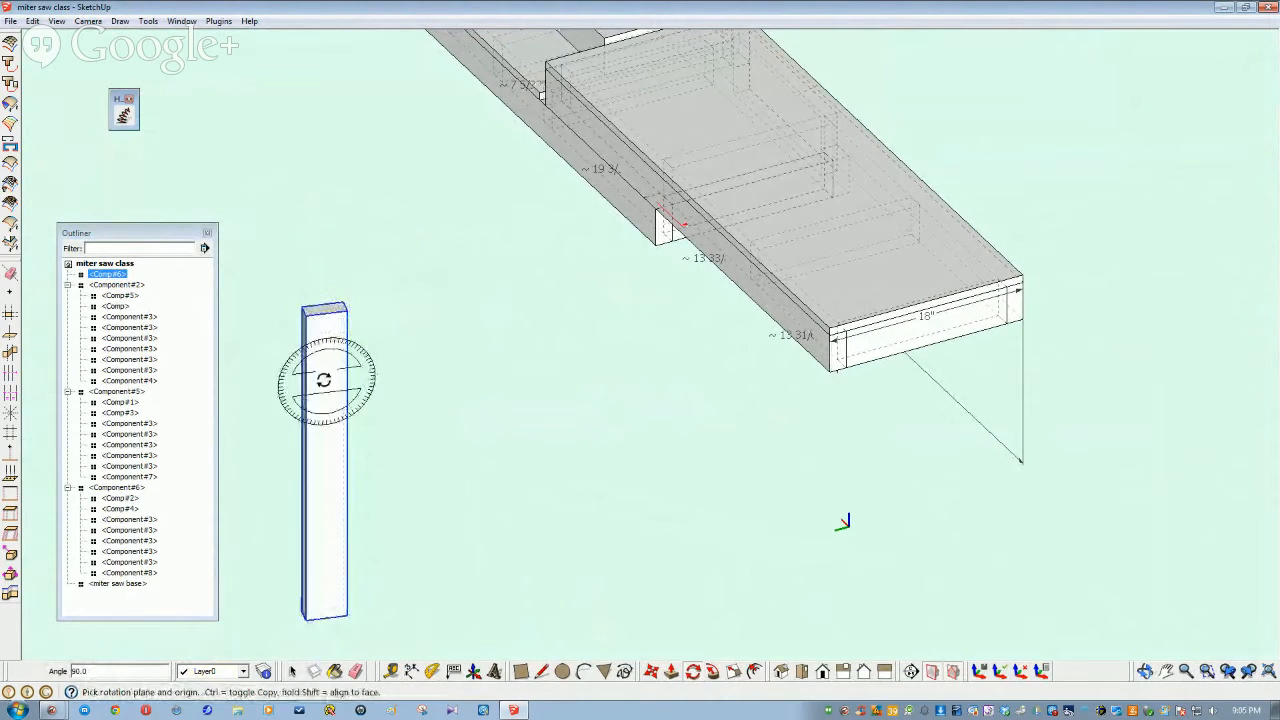
pyautogui.moveTo(397, 410); pyautogui.dragTo(506, 171, button='middle')
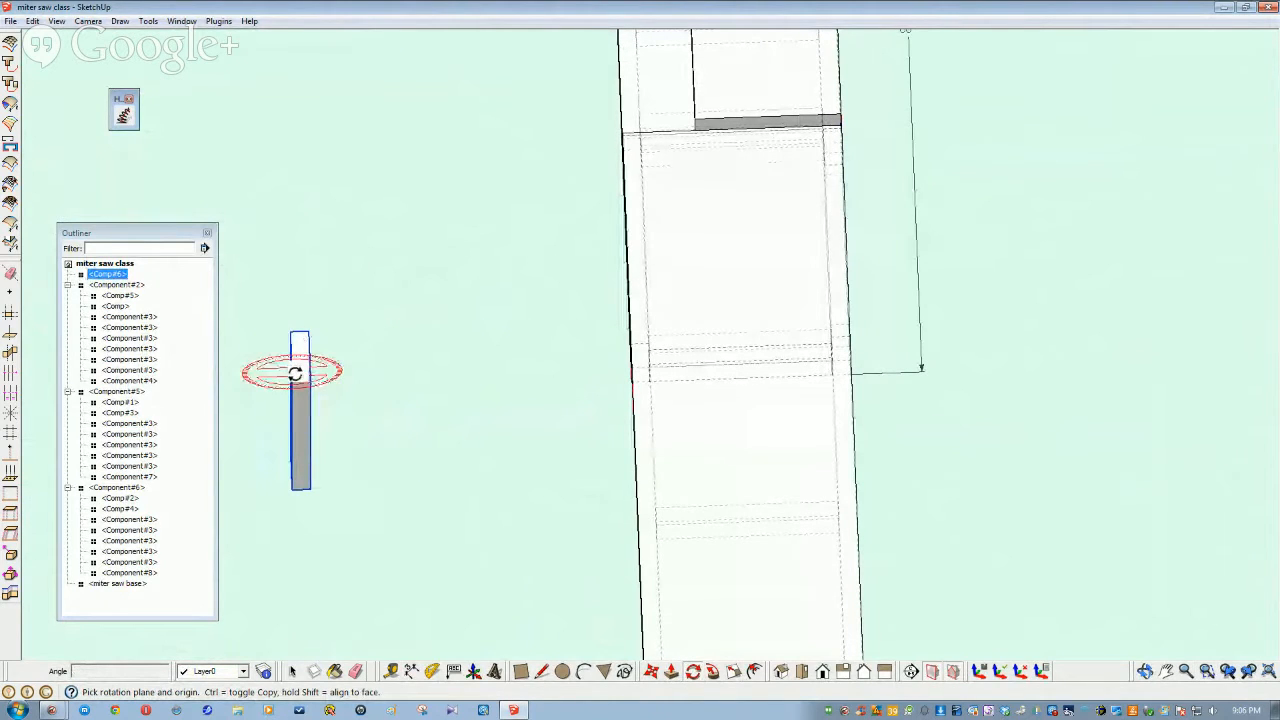
pyautogui.click(292, 331)
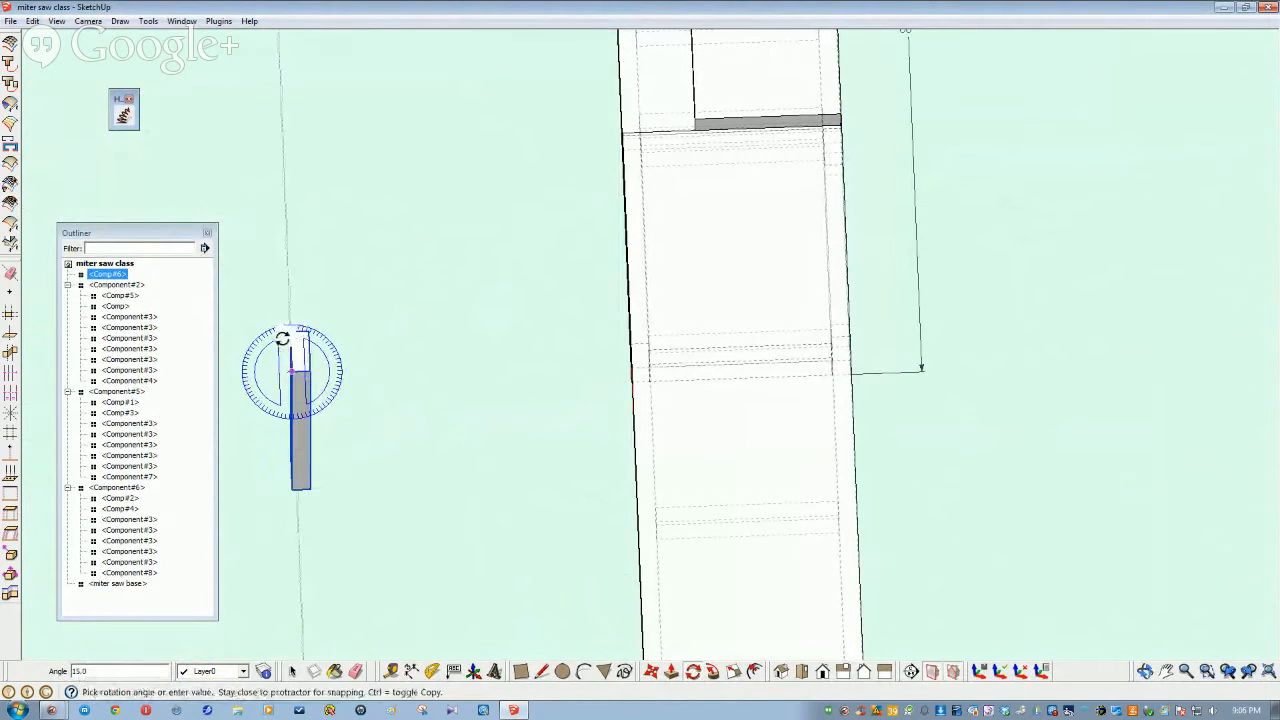
pyautogui.press('space')
# Move the upright board under the left wing's rear outer corner, shifting it 1 1/2" to sit flush with the wing's end
pyautogui.moveTo(360, 496); pyautogui.dragTo(385, 421, button='middle')
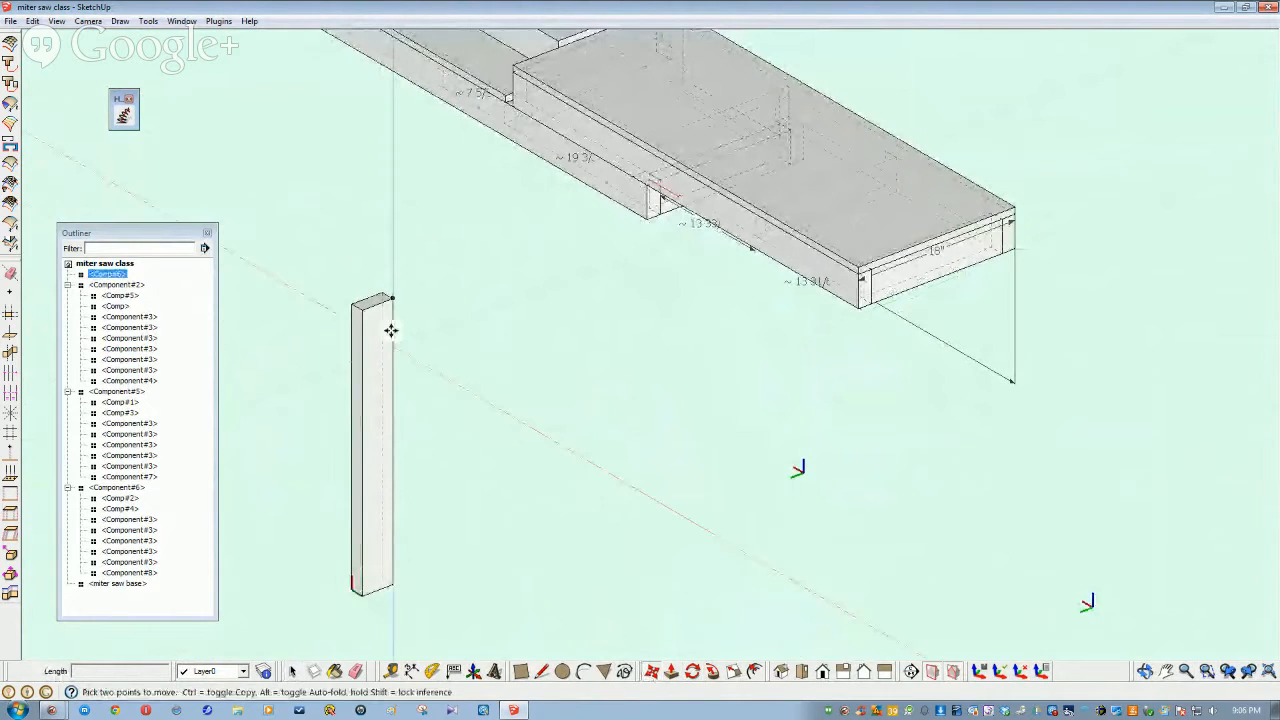
pyautogui.click(353, 305)
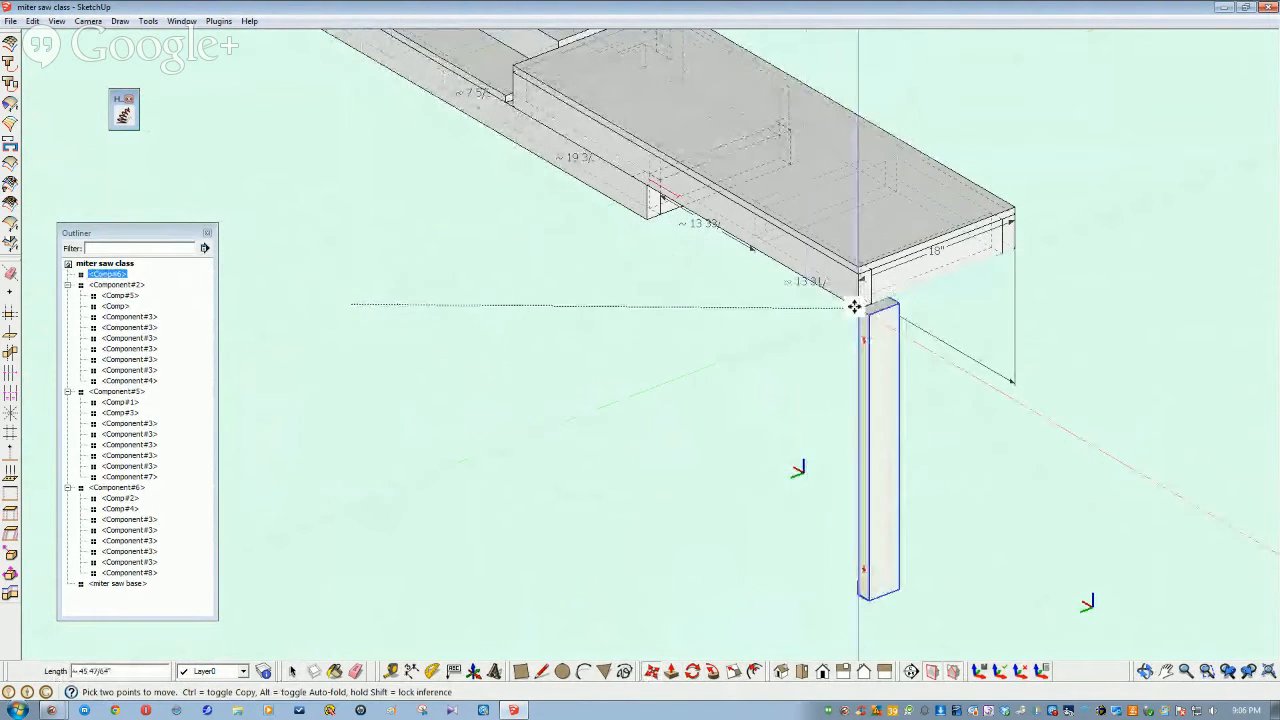
pyautogui.scroll(6, 849, 312)
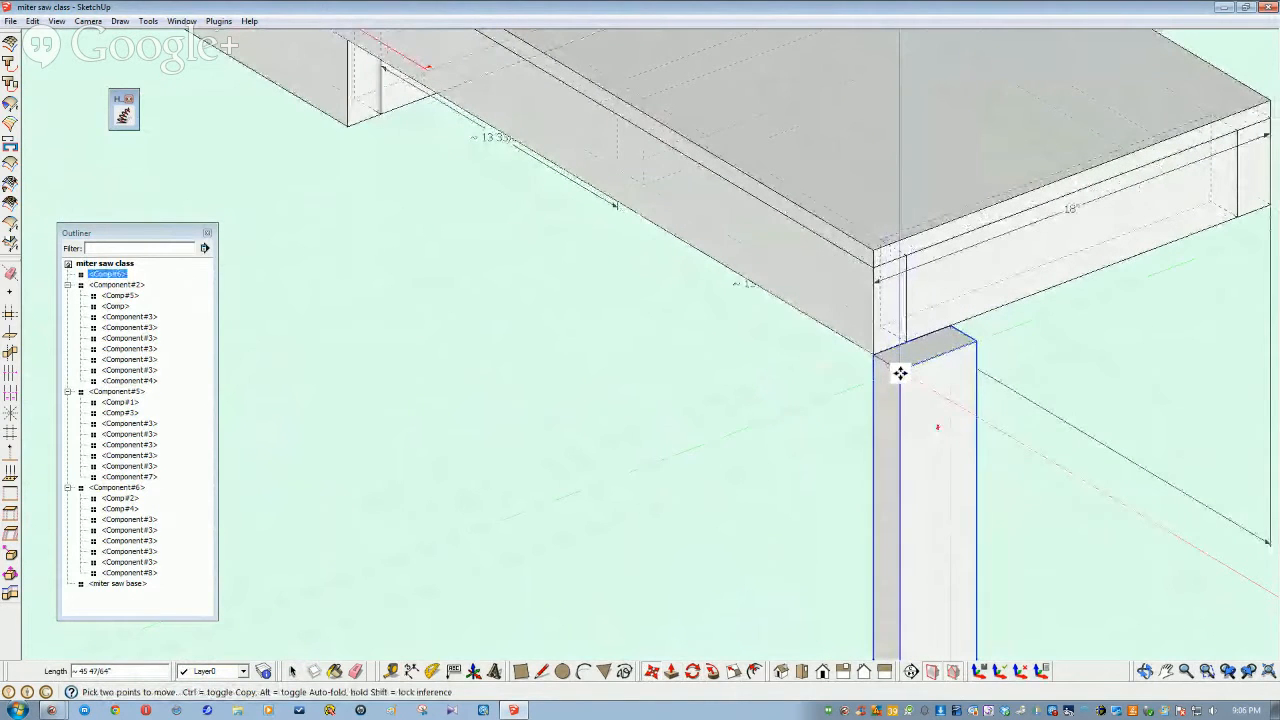
pyautogui.click(900, 370)
pyautogui.scroll(-4, 853, 380)
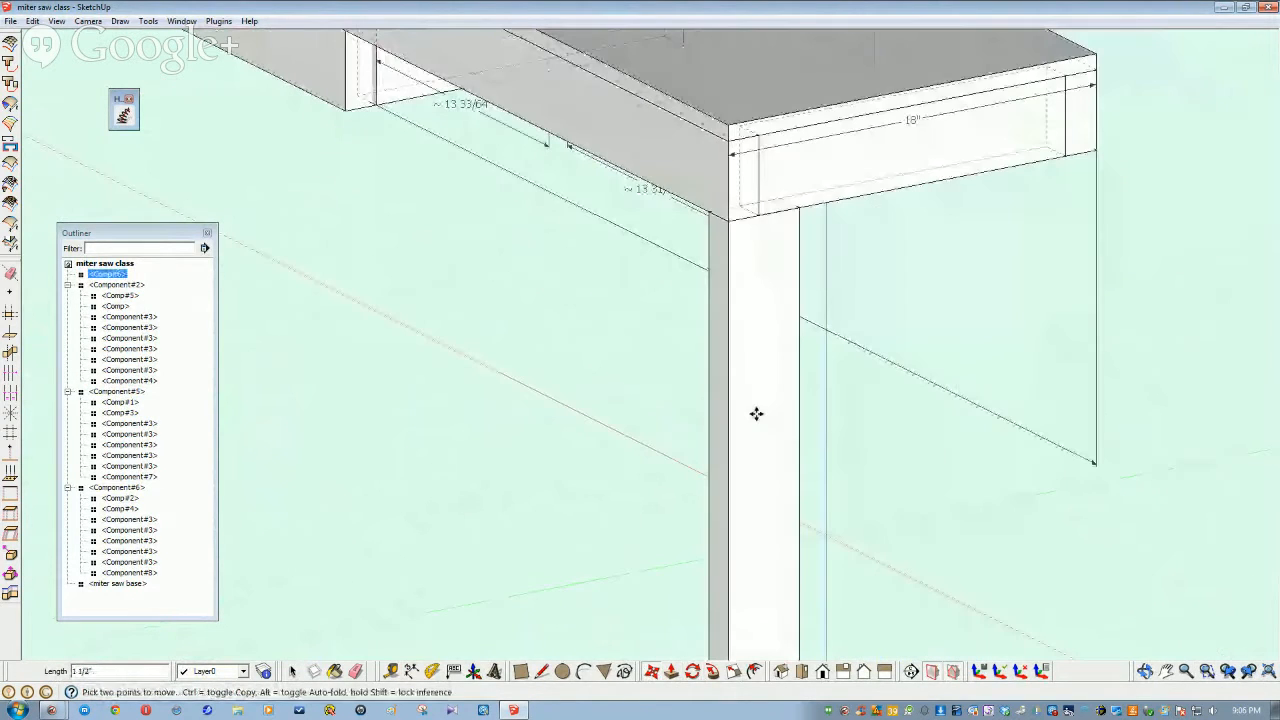
pyautogui.click(720, 408)
pyautogui.moveTo(720, 408); pyautogui.dragTo(600, 320, button='middle')
pyautogui.scroll(3, 600, 318)
pyautogui.press('space')
pyautogui.moveTo(497, 296); pyautogui.dragTo(729, 366, button='middle')
pyautogui.click(513, 278)
# Draw a large rectangle on the ground beneath the station to represent the floor
pyautogui.scroll(-2, 506, 282)
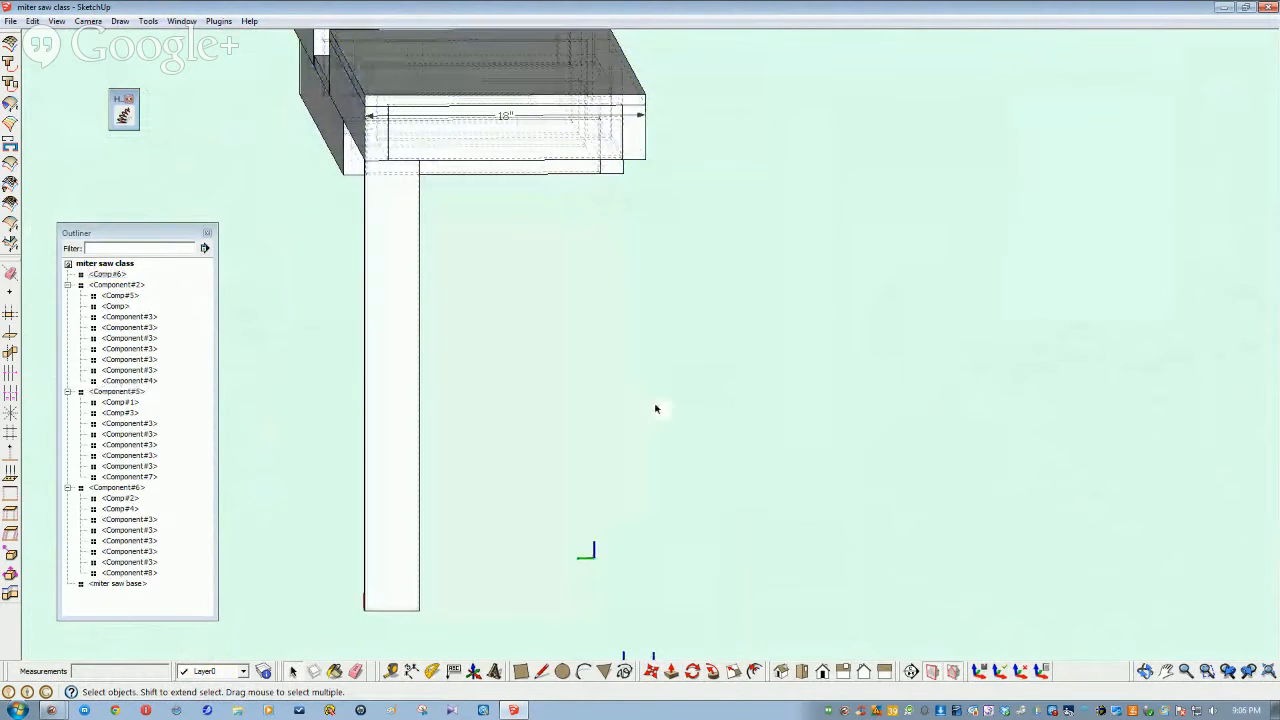
pyautogui.scroll(-2, 603, 336)
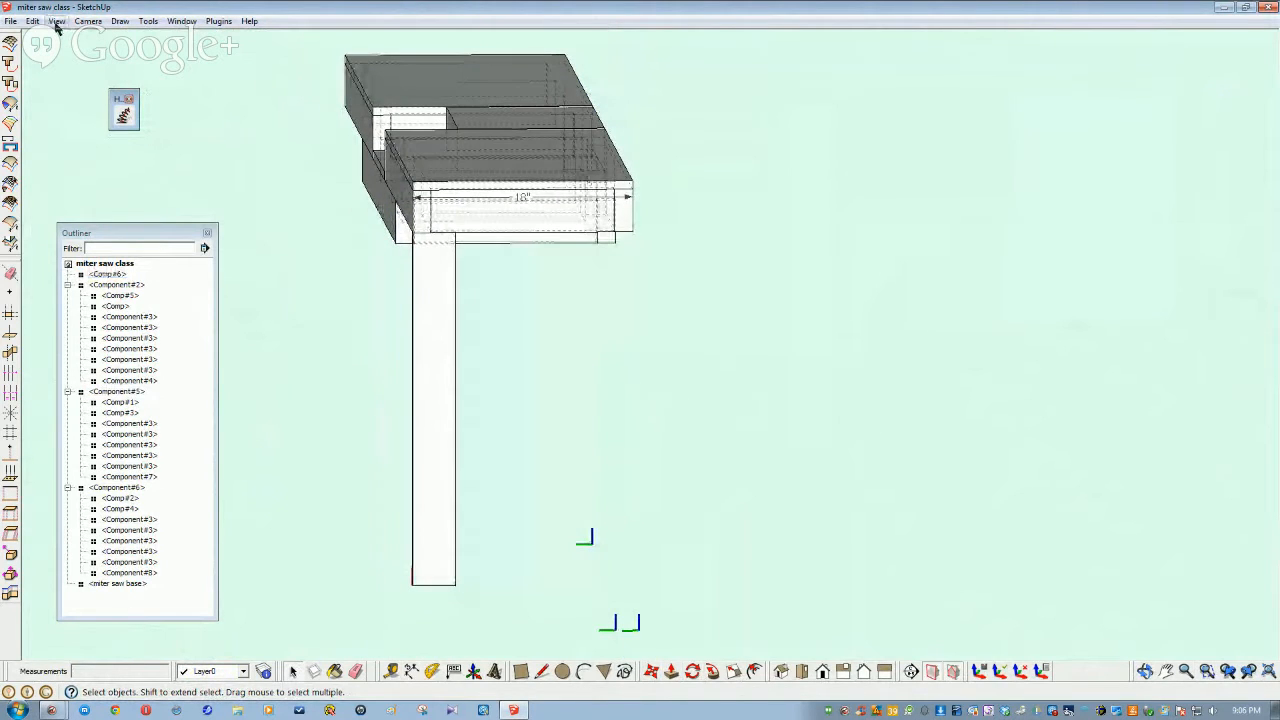
pyautogui.click(521, 671)
pyautogui.click(357, 608)
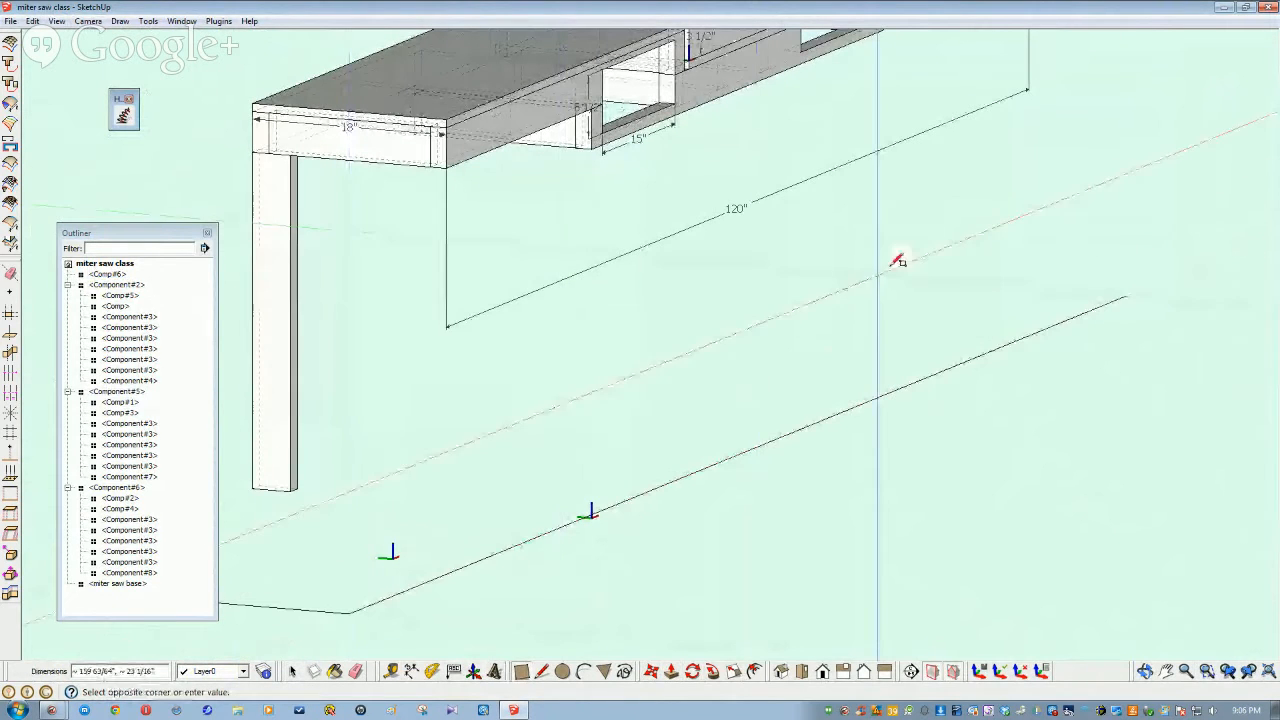
pyautogui.click(889, 198)
pyautogui.moveTo(765, 598); pyautogui.dragTo(600, 390, button='middle')
pyautogui.press('space')
# Move the upright board 3 1/2" straight down, away from the underside of the left wing
pyautogui.click(834, 478)
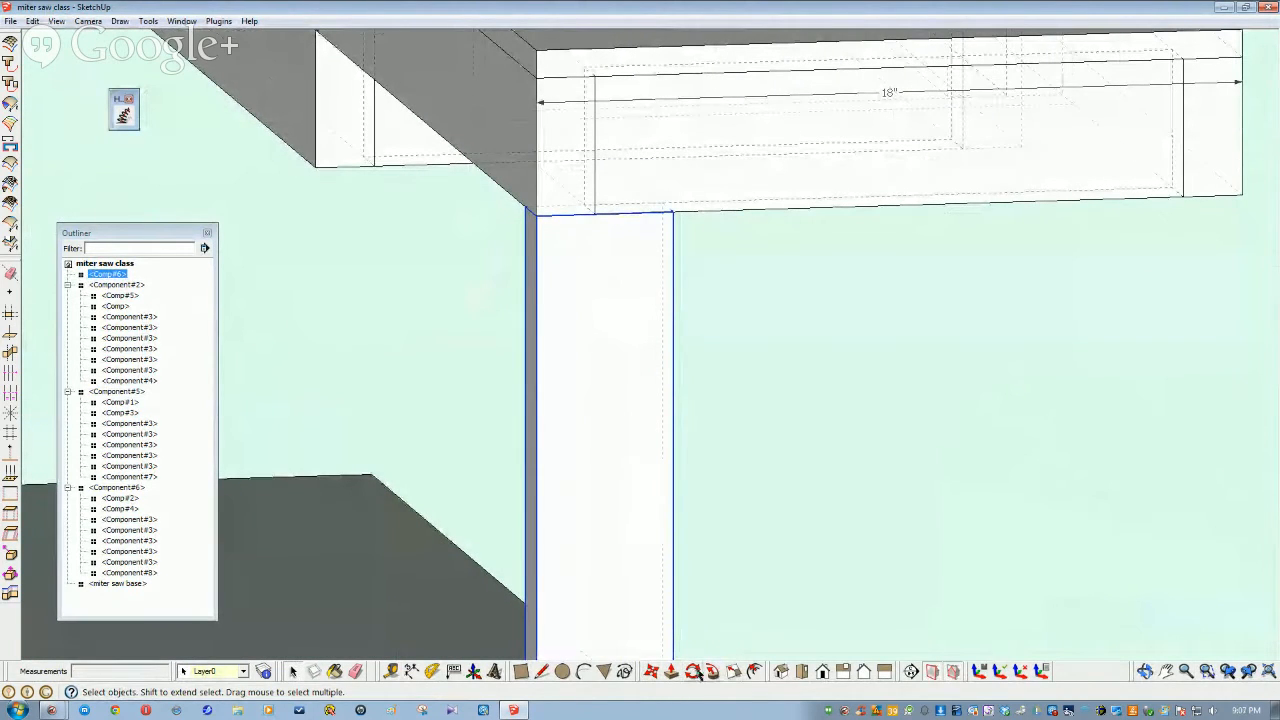
pyautogui.click(652, 672)
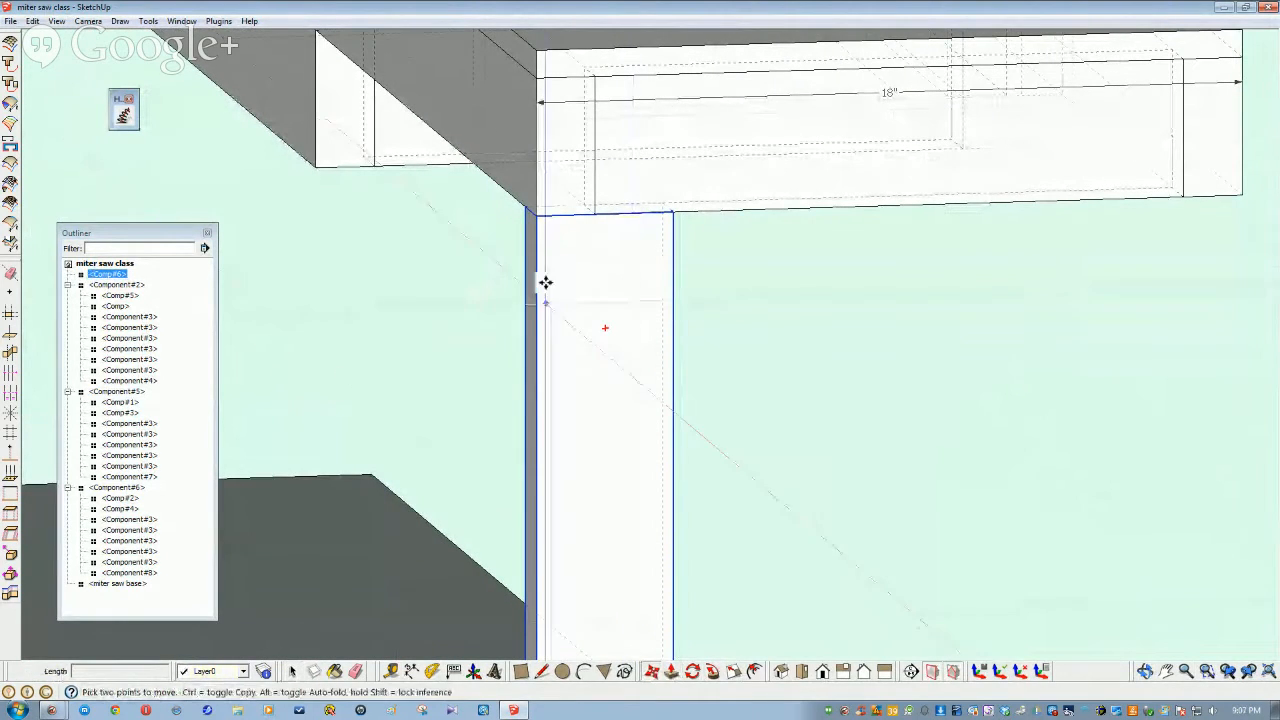
pyautogui.click(536, 77)
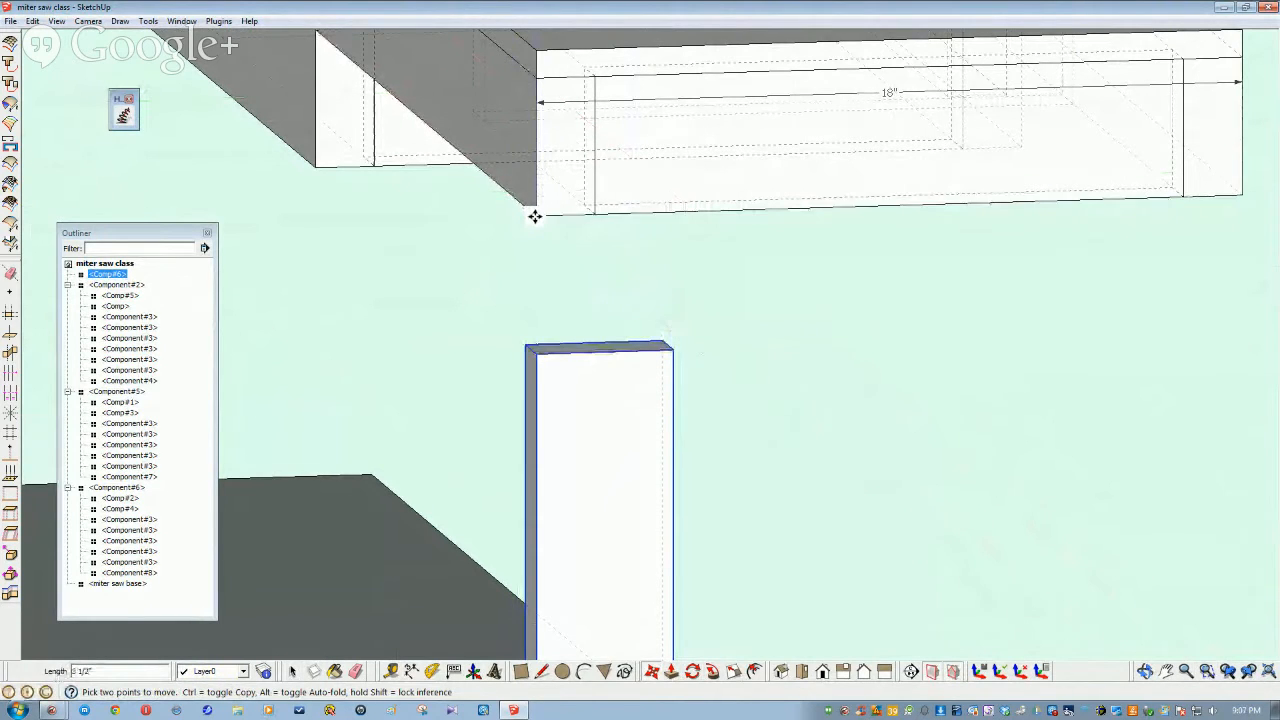
pyautogui.scroll(8, 531, 289)
pyautogui.scroll(8, 609, 463)
pyautogui.scroll(-2, 609, 463)
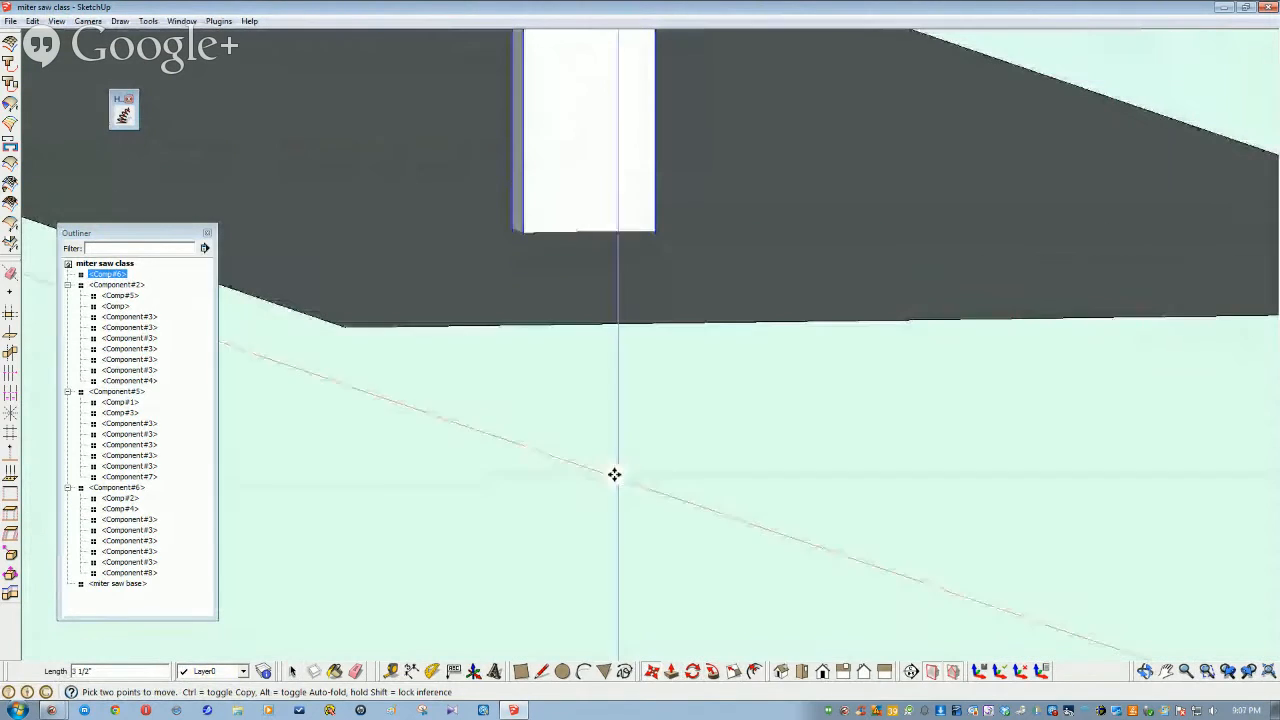
# Add a vertical dimension between the upright board's bottom corner and the floor rectangle's corner to check the height offset
pyautogui.click(824, 676)
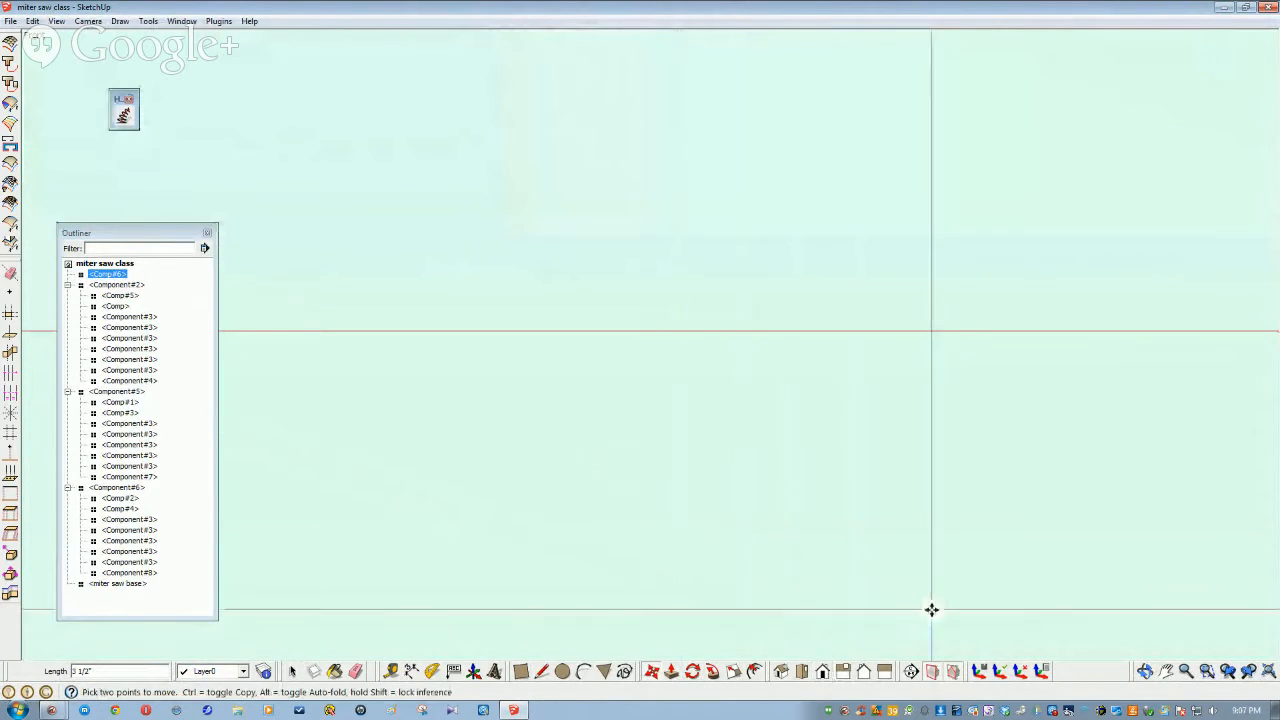
pyautogui.click(1270, 676)
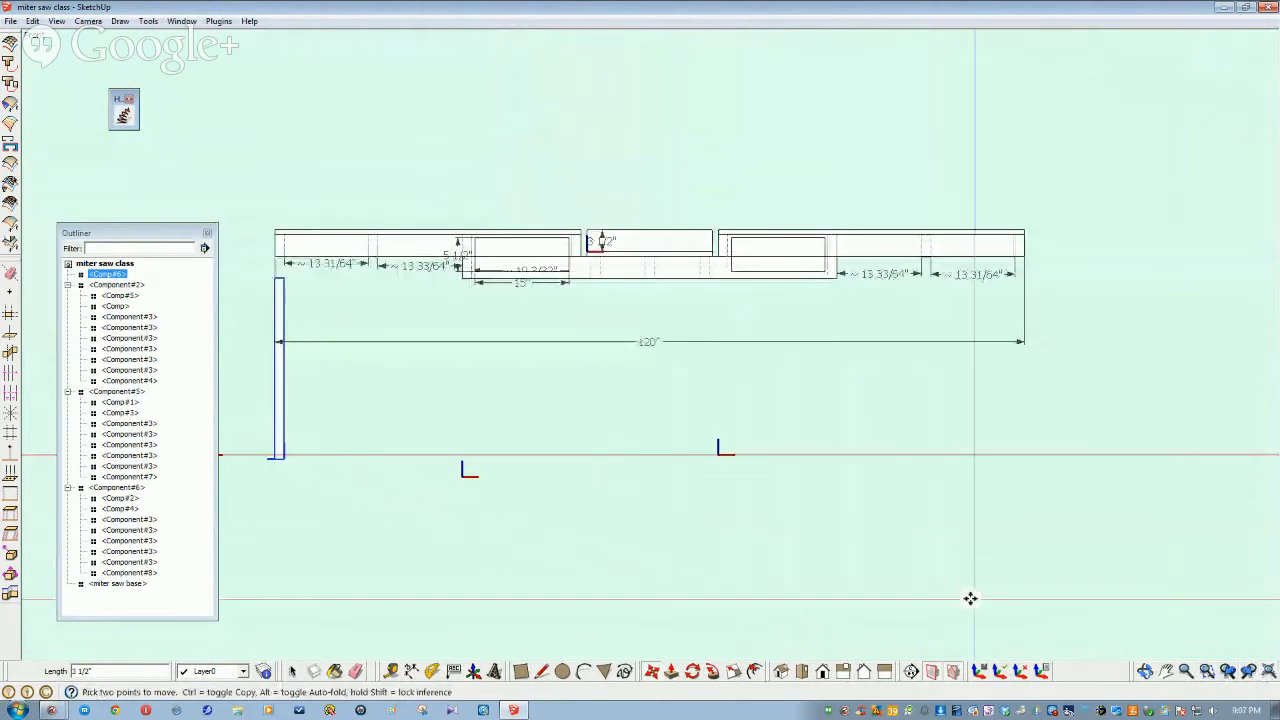
pyautogui.moveTo(770, 549); pyautogui.dragTo(443, 543, button='middle')
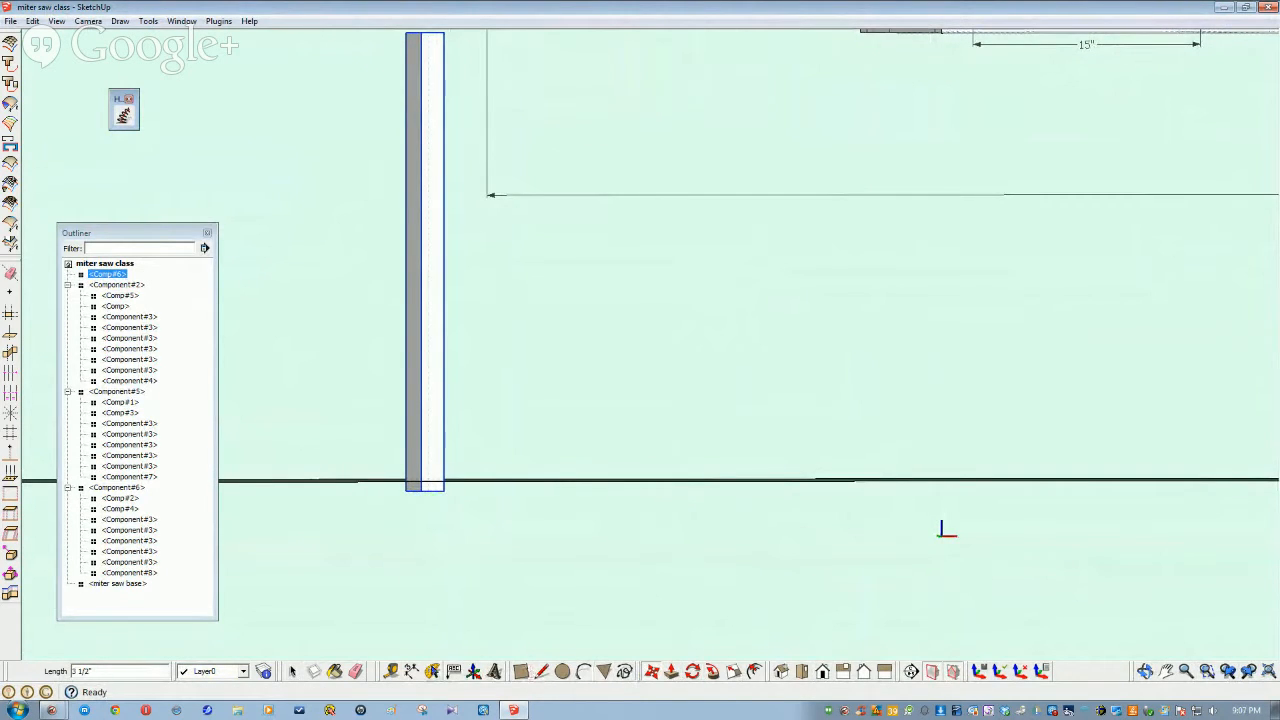
pyautogui.click(409, 672)
pyautogui.click(419, 496)
pyautogui.moveTo(268, 517); pyautogui.dragTo(370, 598, button='middle')
pyautogui.click(366, 597)
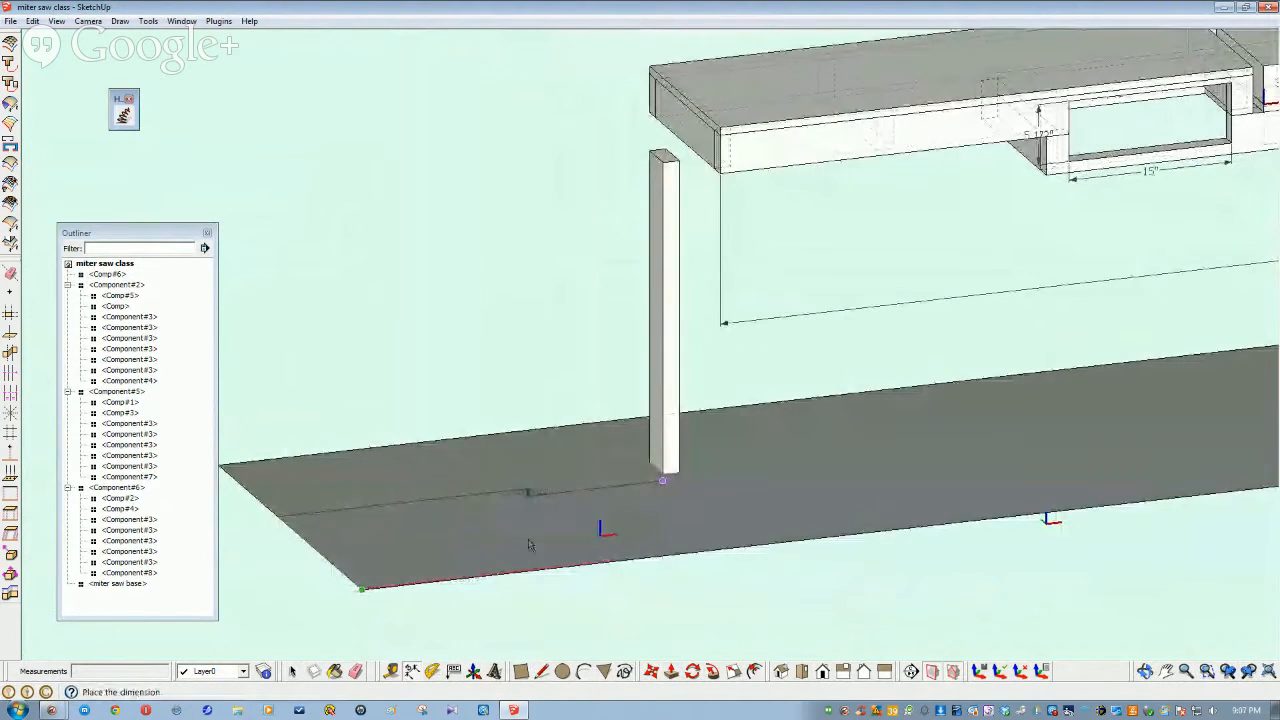
pyautogui.click(532, 563)
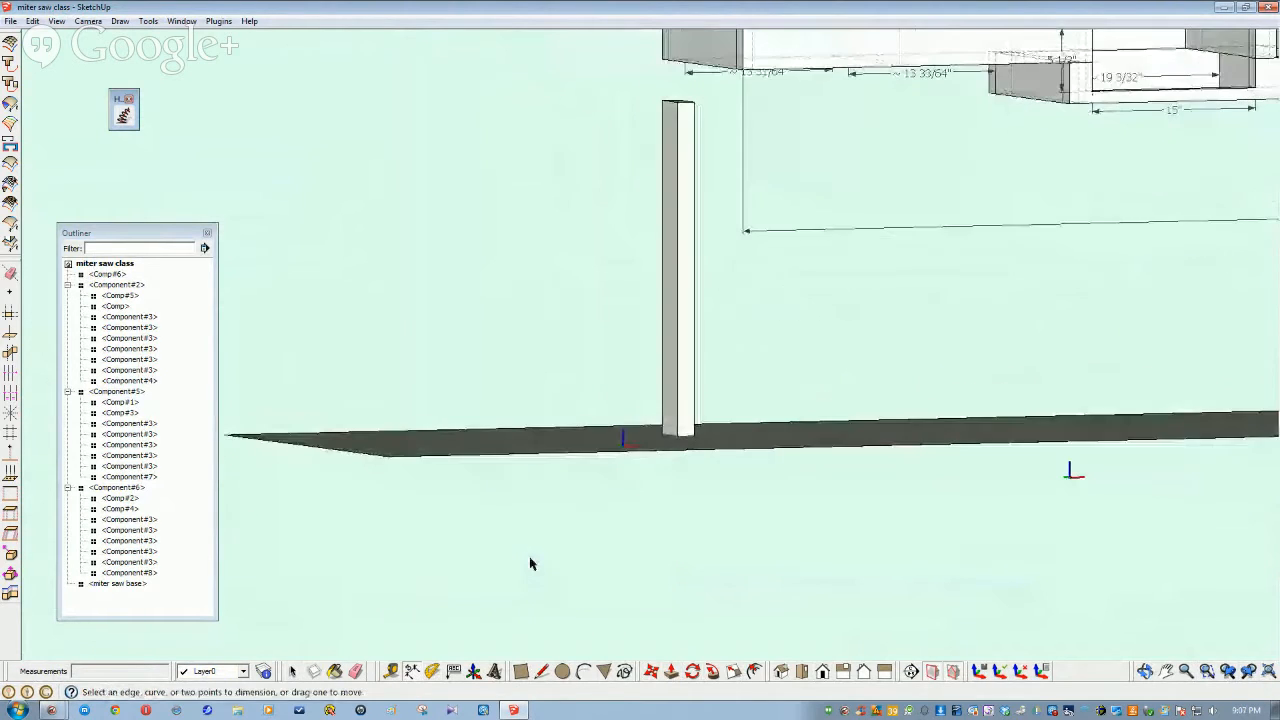
pyautogui.scroll(-2, 530, 563)
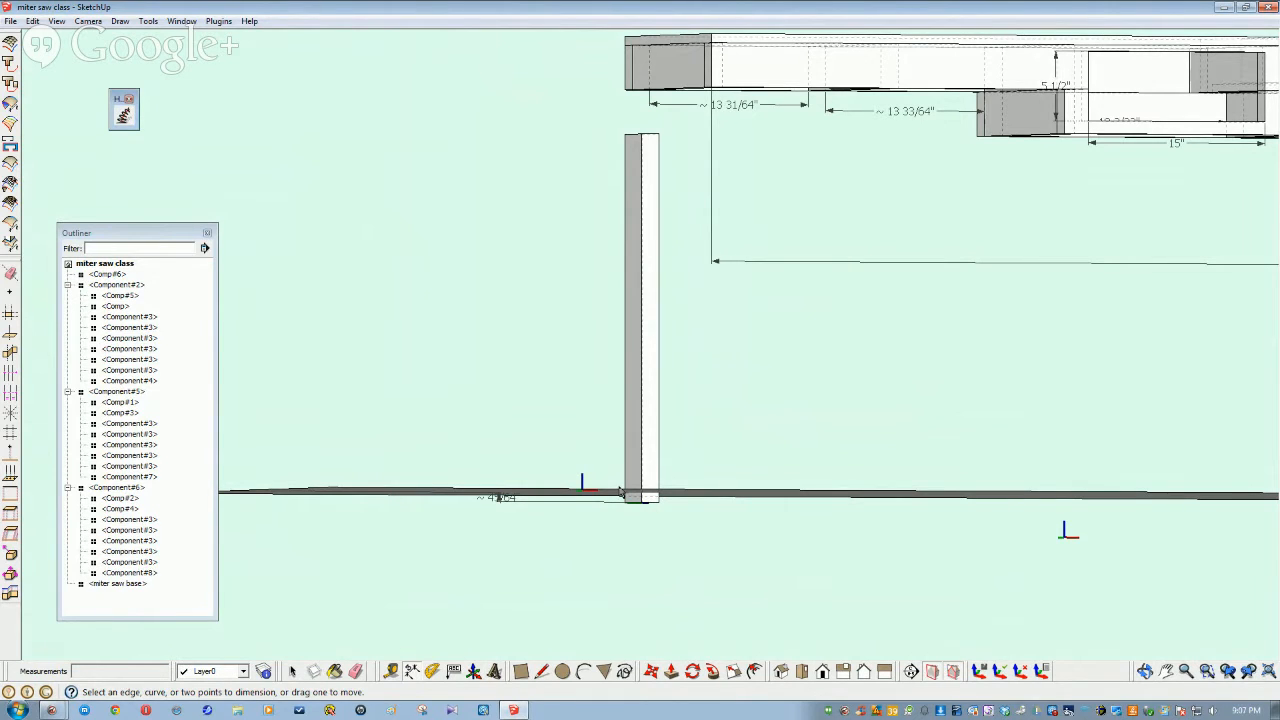
pyautogui.moveTo(491, 513); pyautogui.dragTo(523, 544, button='middle')
pyautogui.scroll(-2, 531, 556)
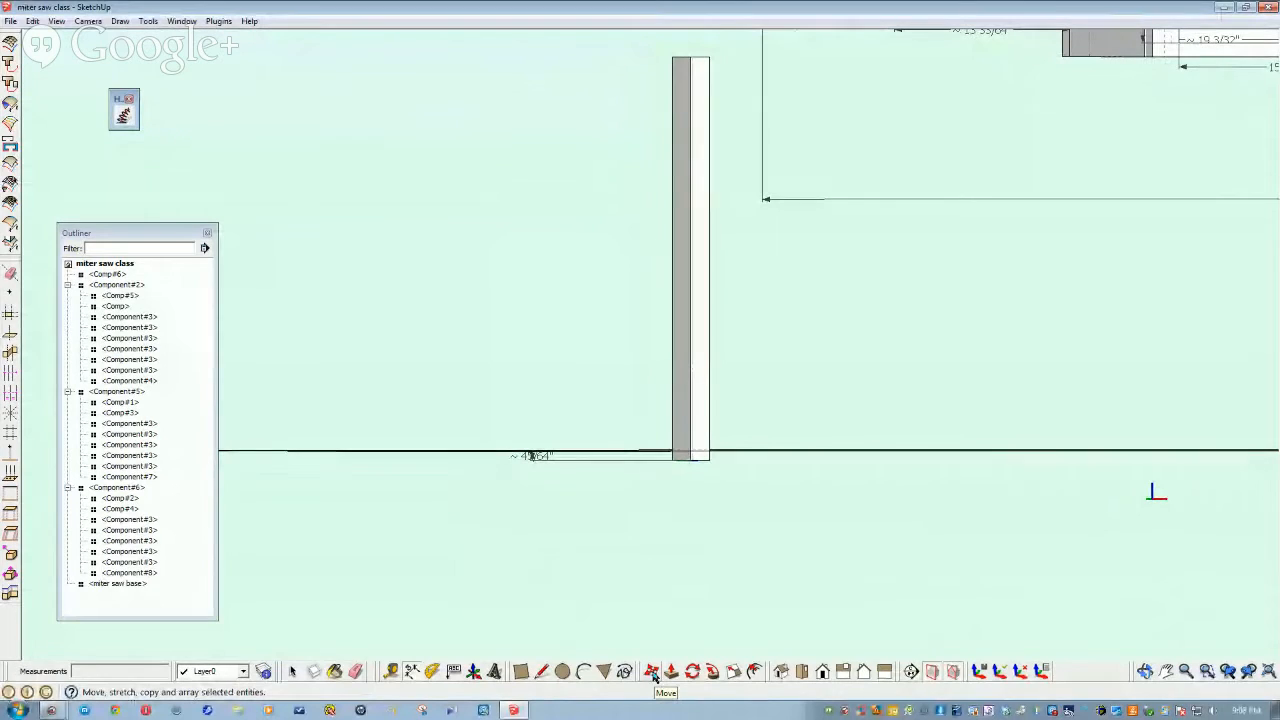
# Move the upright board up about 45/64" so its bottom end sits level with the floor rectangle
pyautogui.click(652, 672)
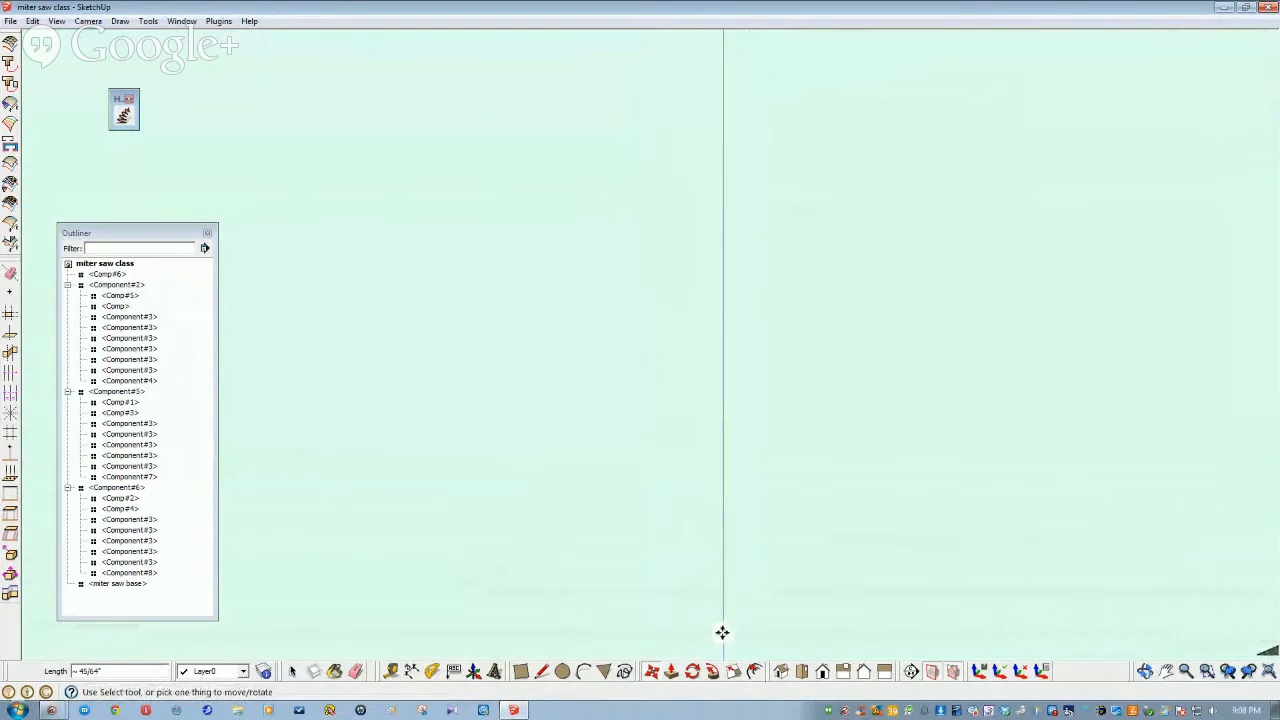
pyautogui.press('space')
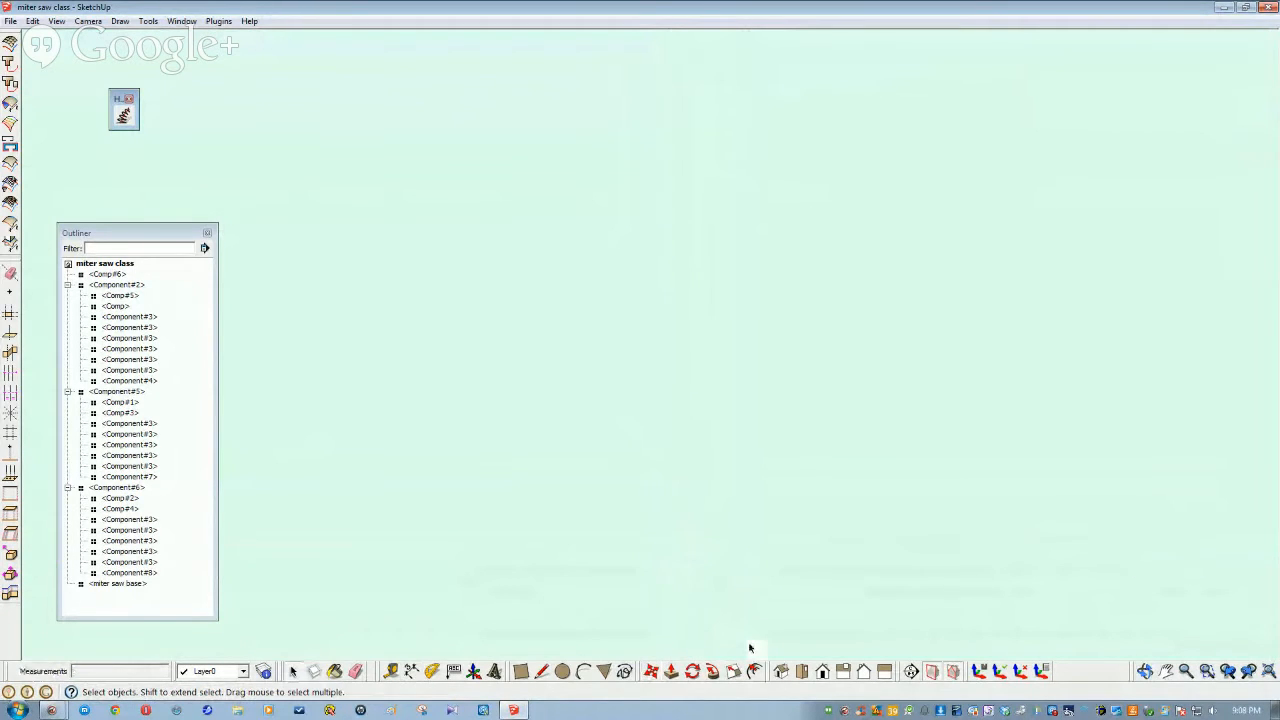
pyautogui.scroll(-5, 712, 606)
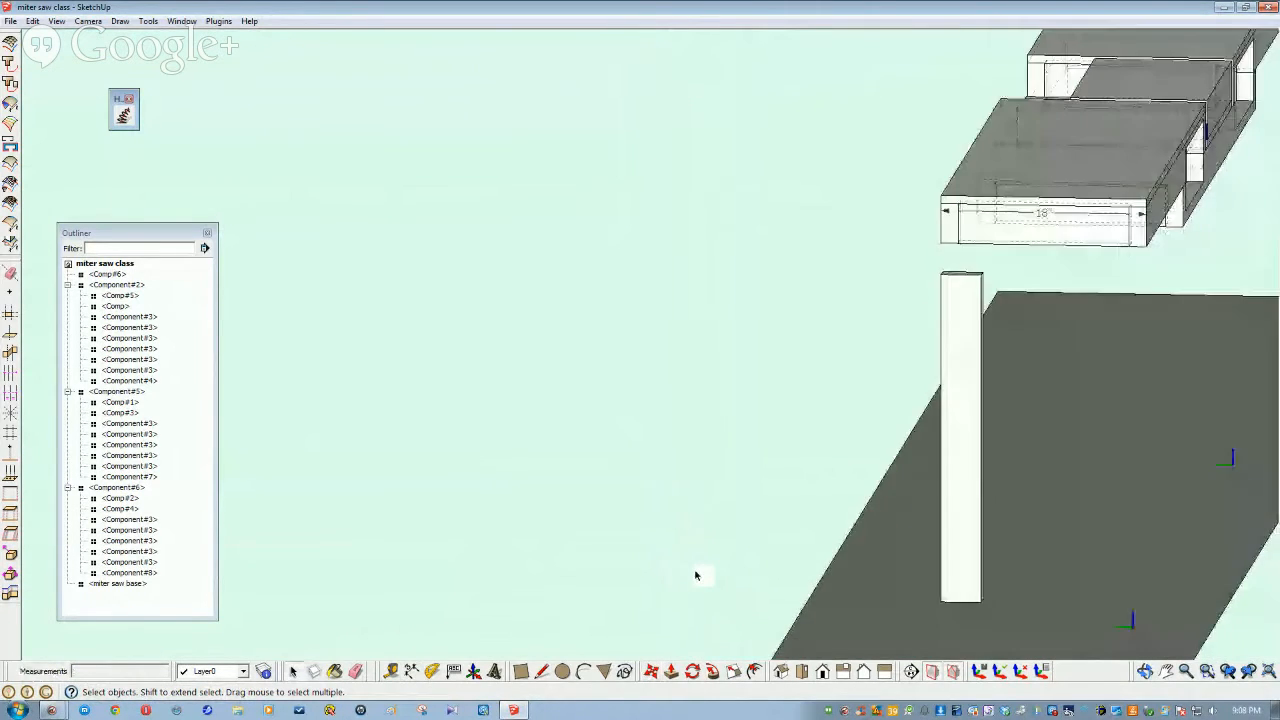
# Open the upright board for editing and extend its top end upward 4.5" with Push/Pull
pyautogui.scroll(5, 696, 575)
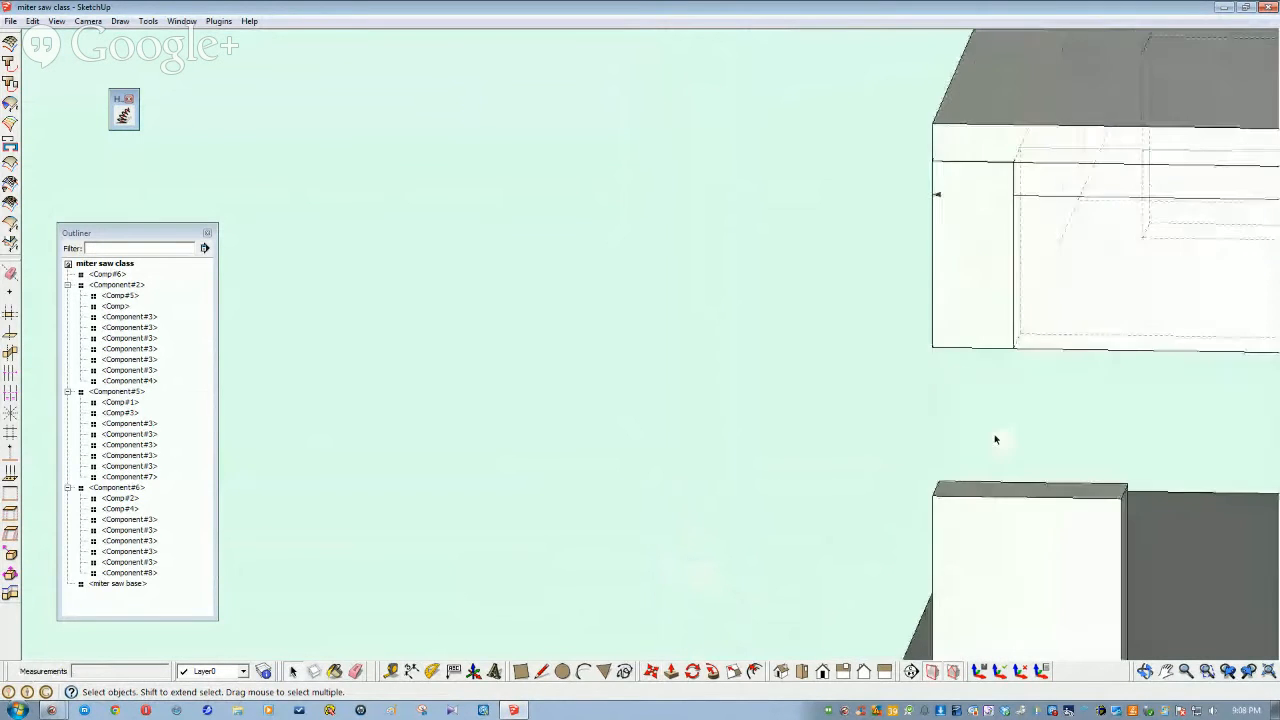
pyautogui.scroll(5, 995, 440)
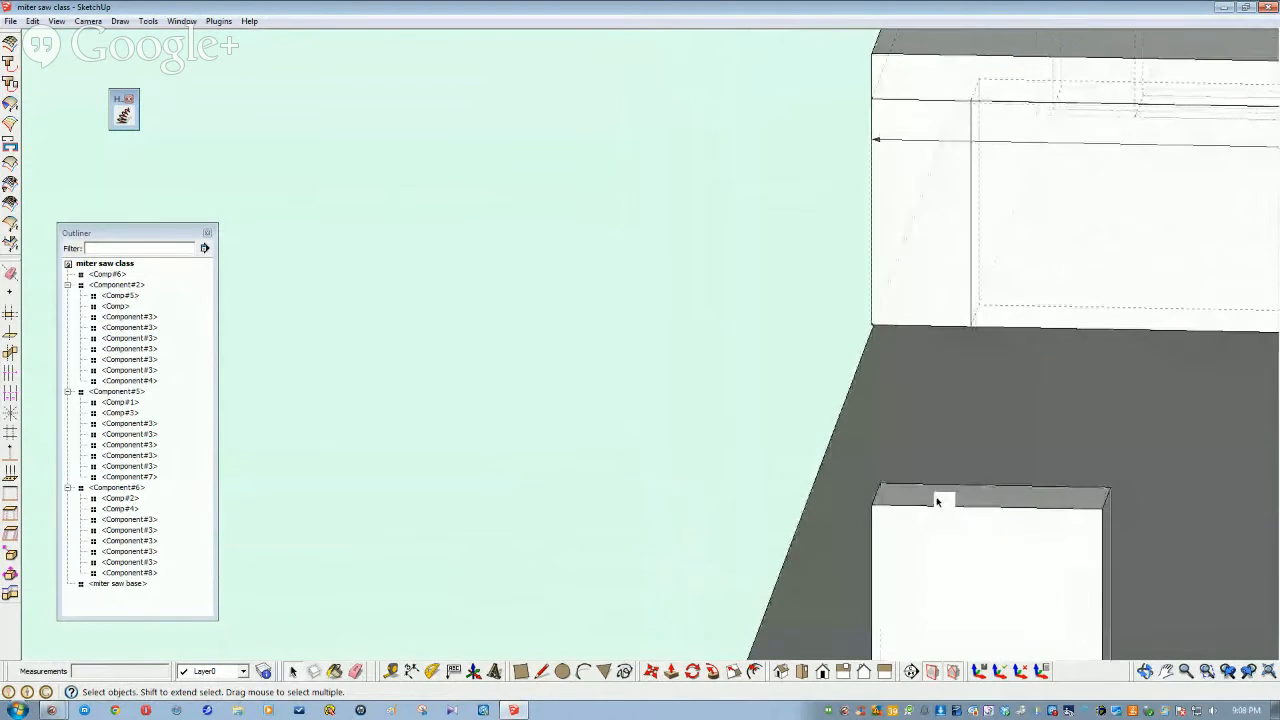
pyautogui.click(937, 500)
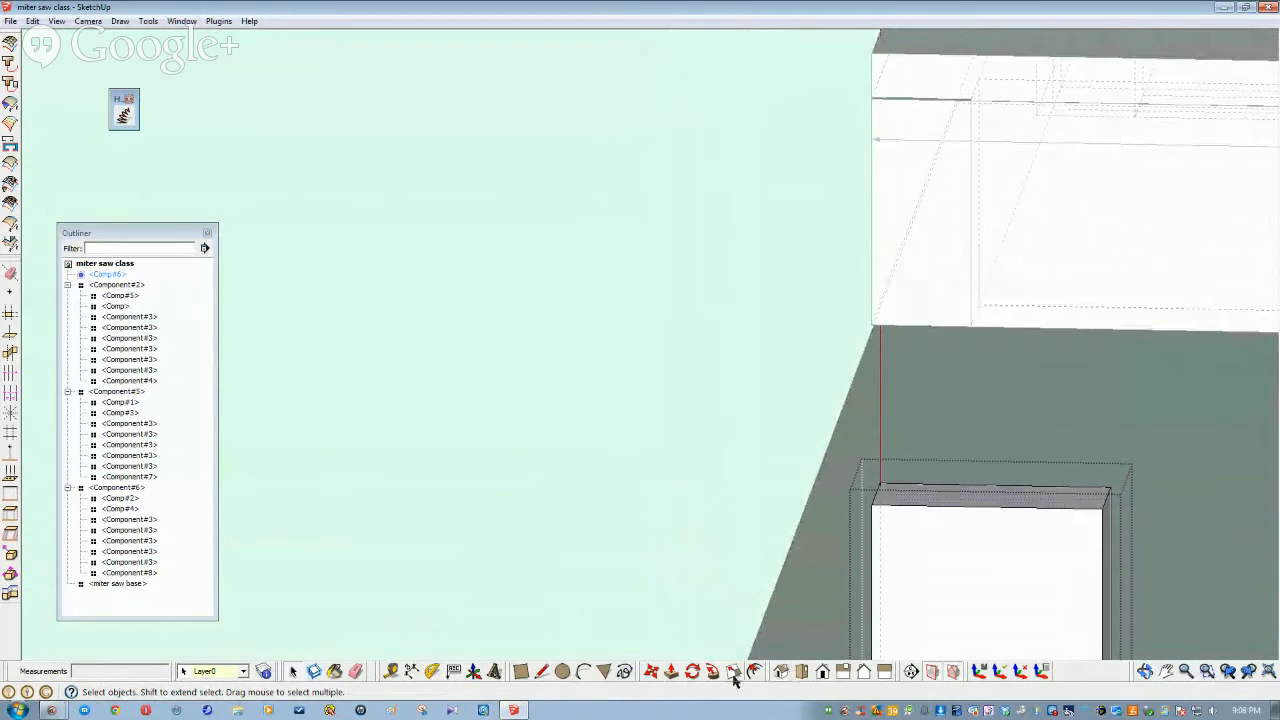
pyautogui.click(671, 671)
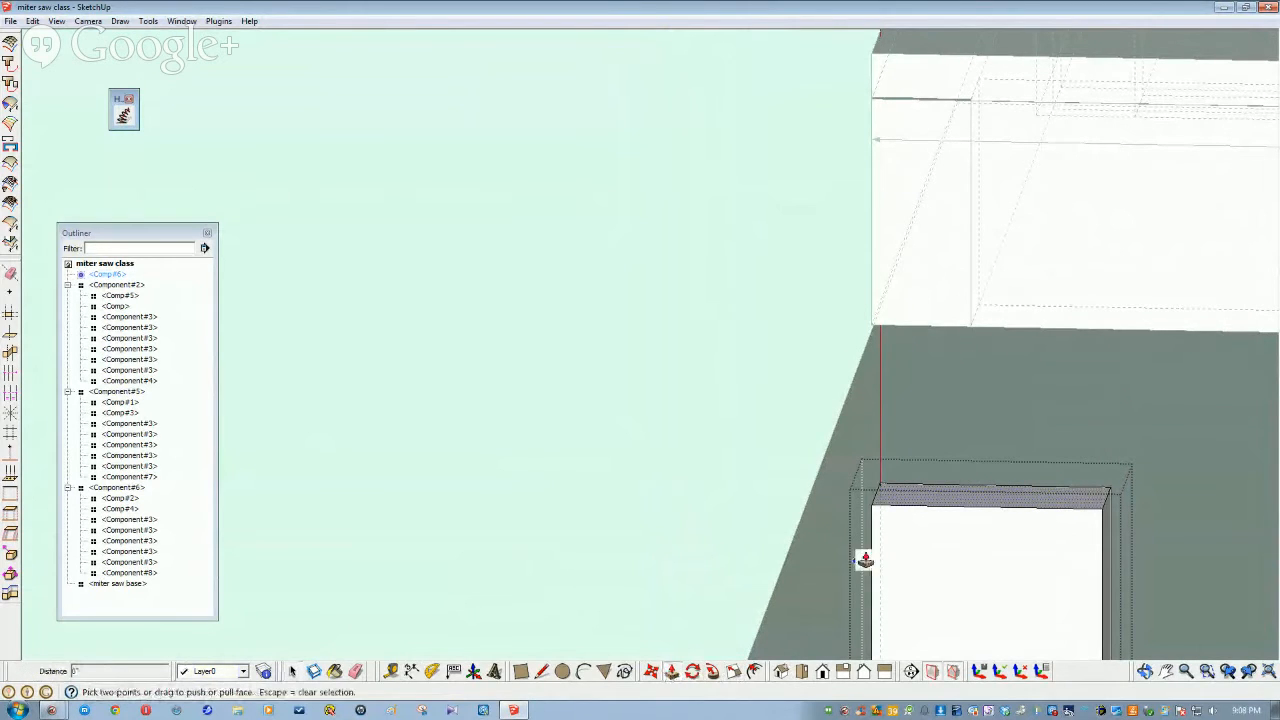
pyautogui.moveTo(928, 484); pyautogui.dragTo(948, 208)
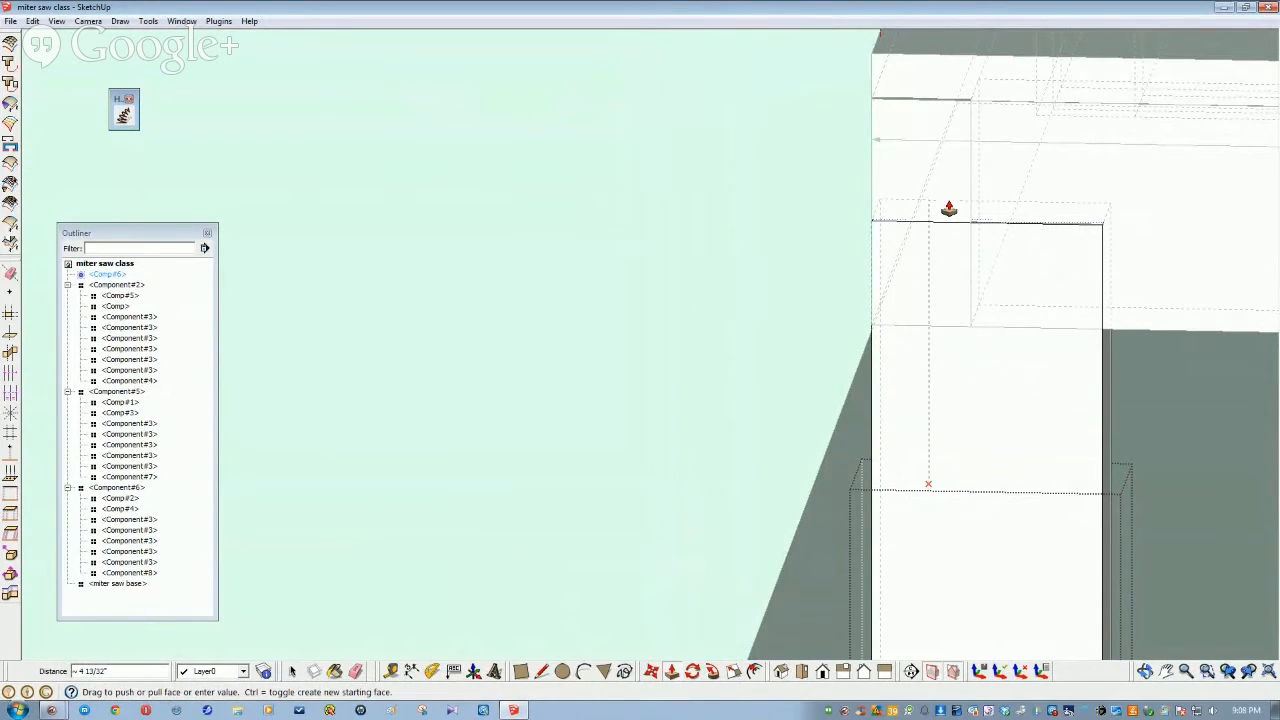
pyautogui.write('4.5')
pyautogui.press('Return')
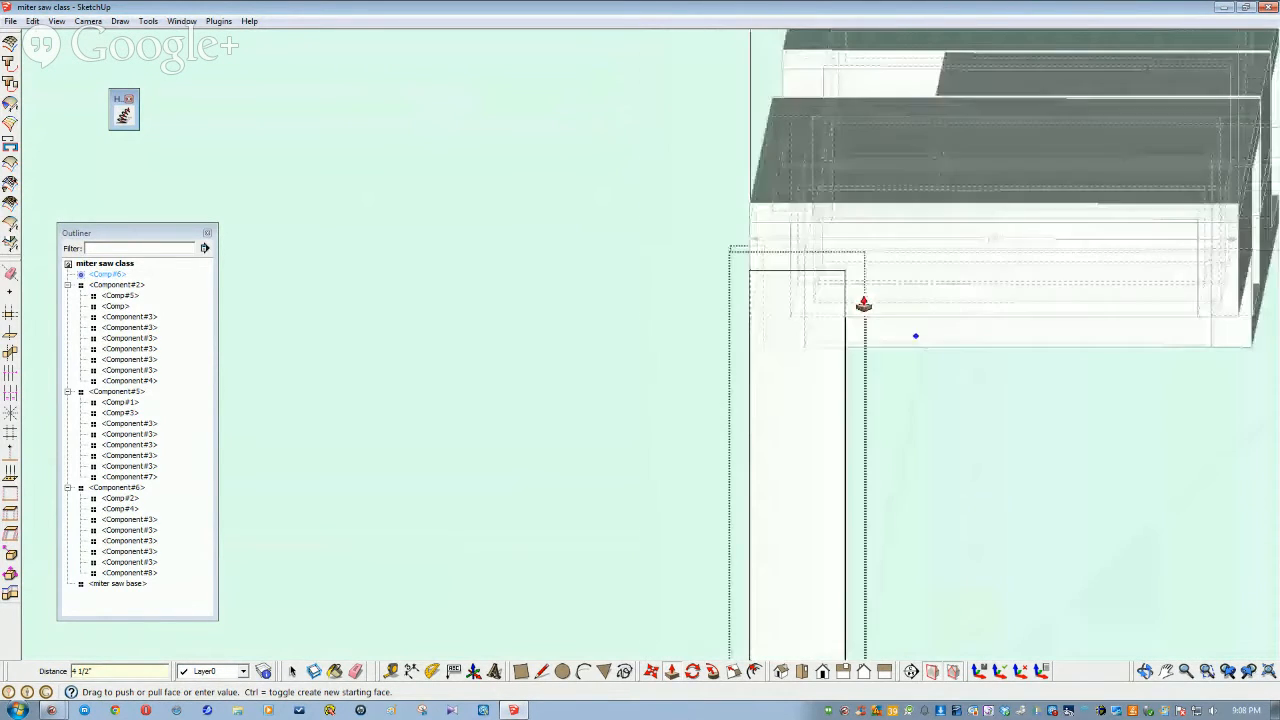
pyautogui.press('space')
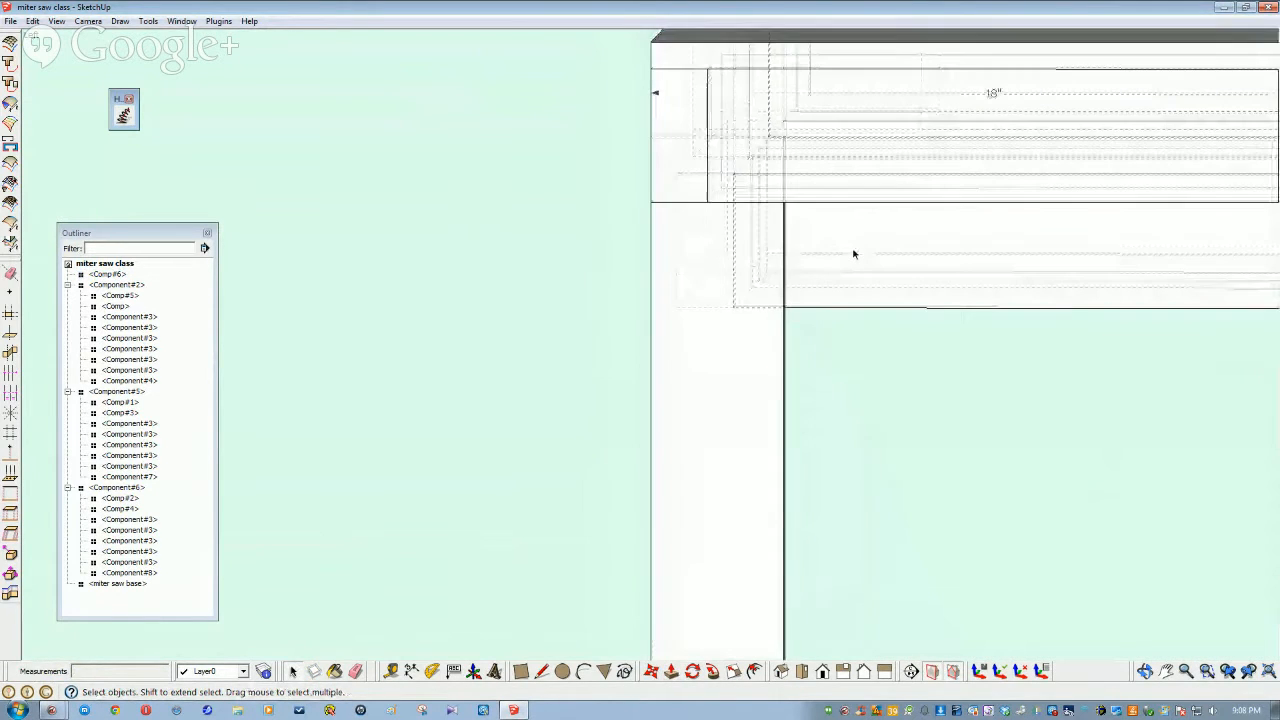
# Hide the left wing and the lower center frame so the upright board's top end is exposed
pyautogui.click(852, 250)
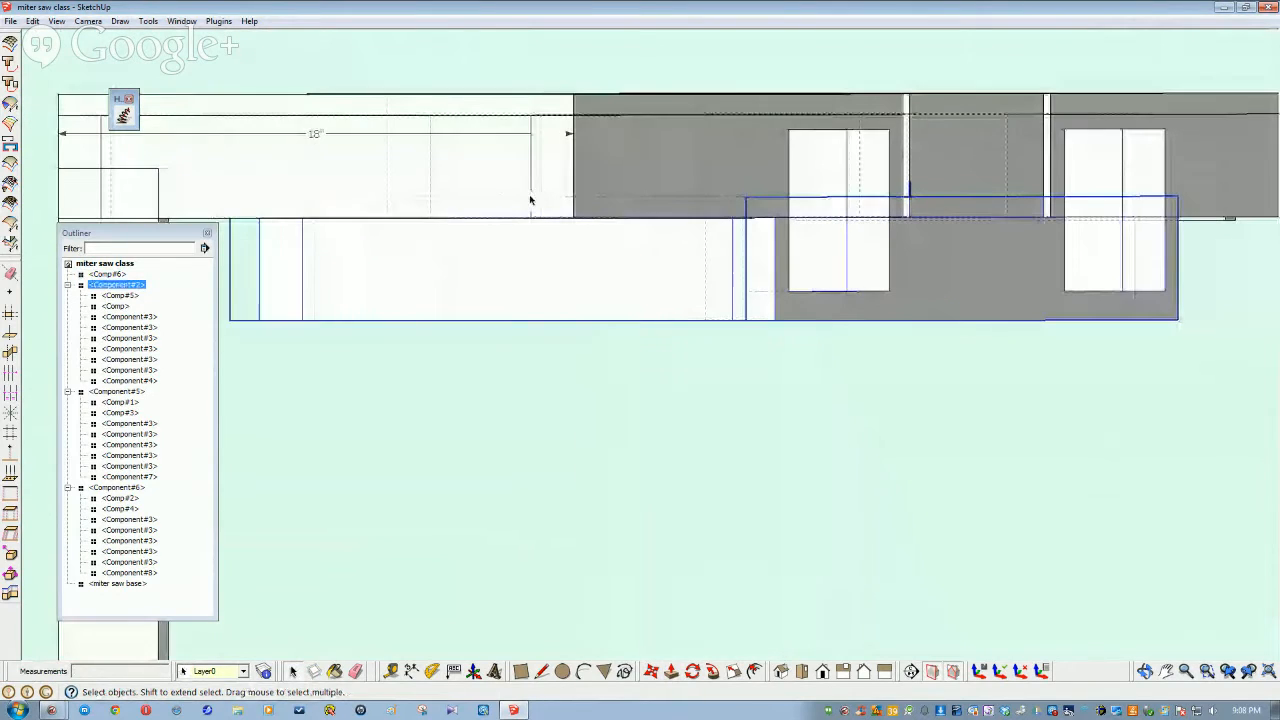
pyautogui.keyDown('ctrl'); pyautogui.click(463, 220); pyautogui.keyUp('ctrl')
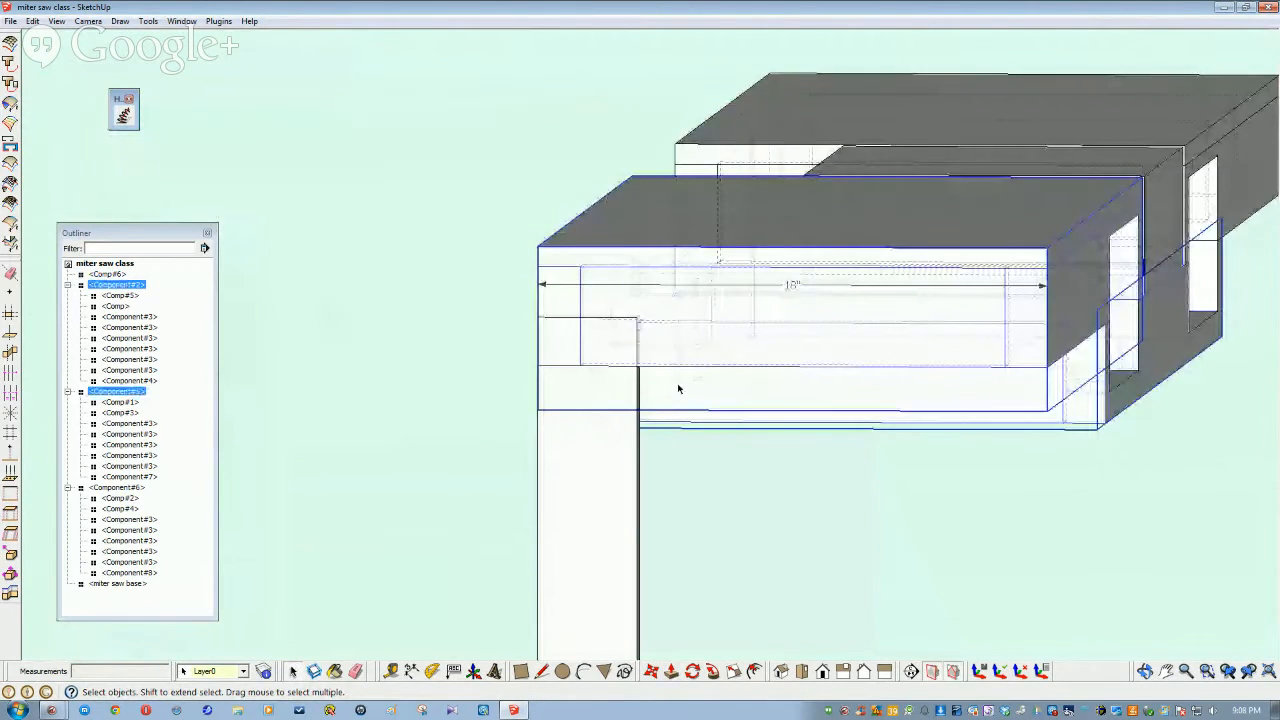
pyautogui.click(814, 549)
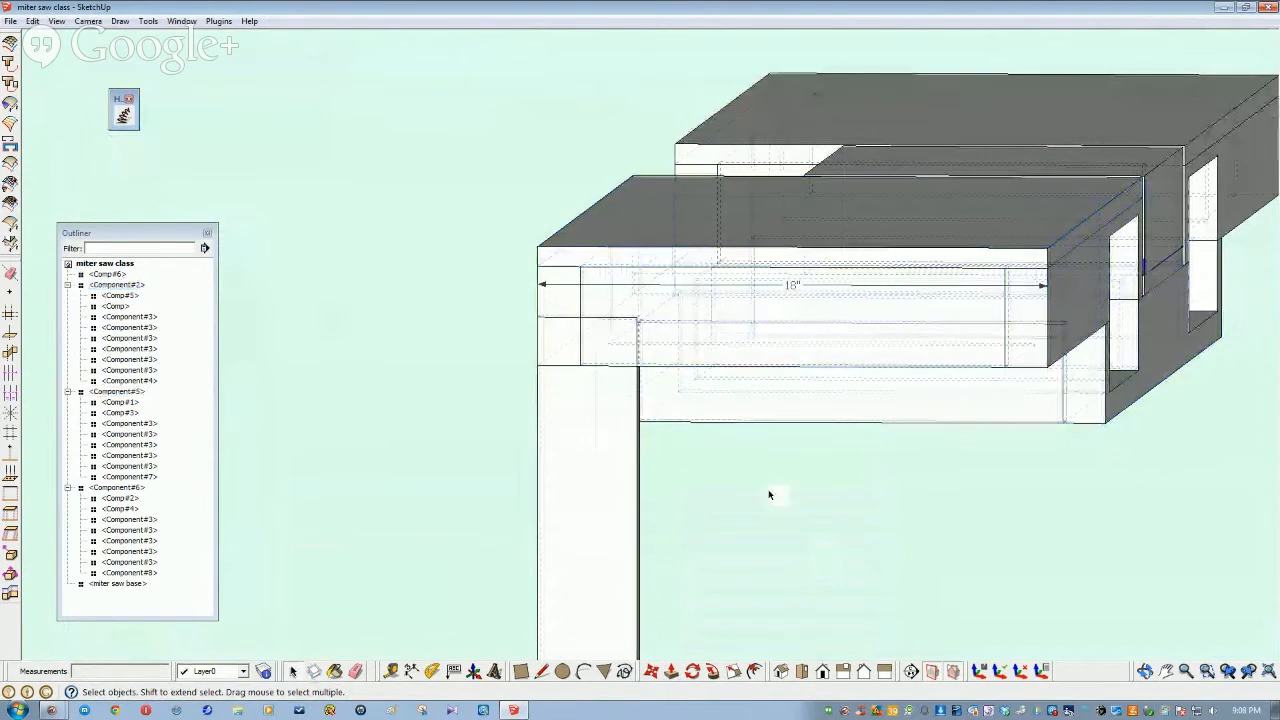
pyautogui.click(742, 412)
pyautogui.keyDown('ctrl'); pyautogui.click(726, 351); pyautogui.keyUp('ctrl')
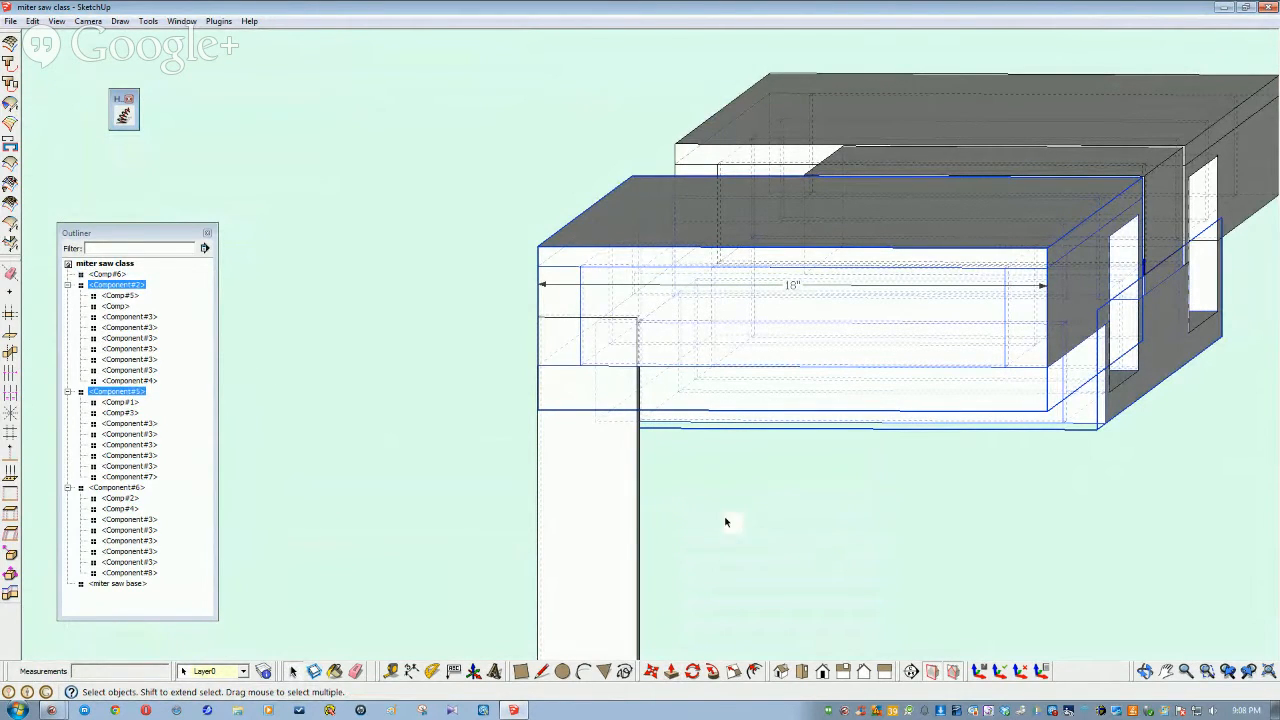
pyautogui.rightClick(139, 287)
pyautogui.click(181, 330)
pyautogui.moveTo(523, 466); pyautogui.dragTo(614, 400, button='middle')
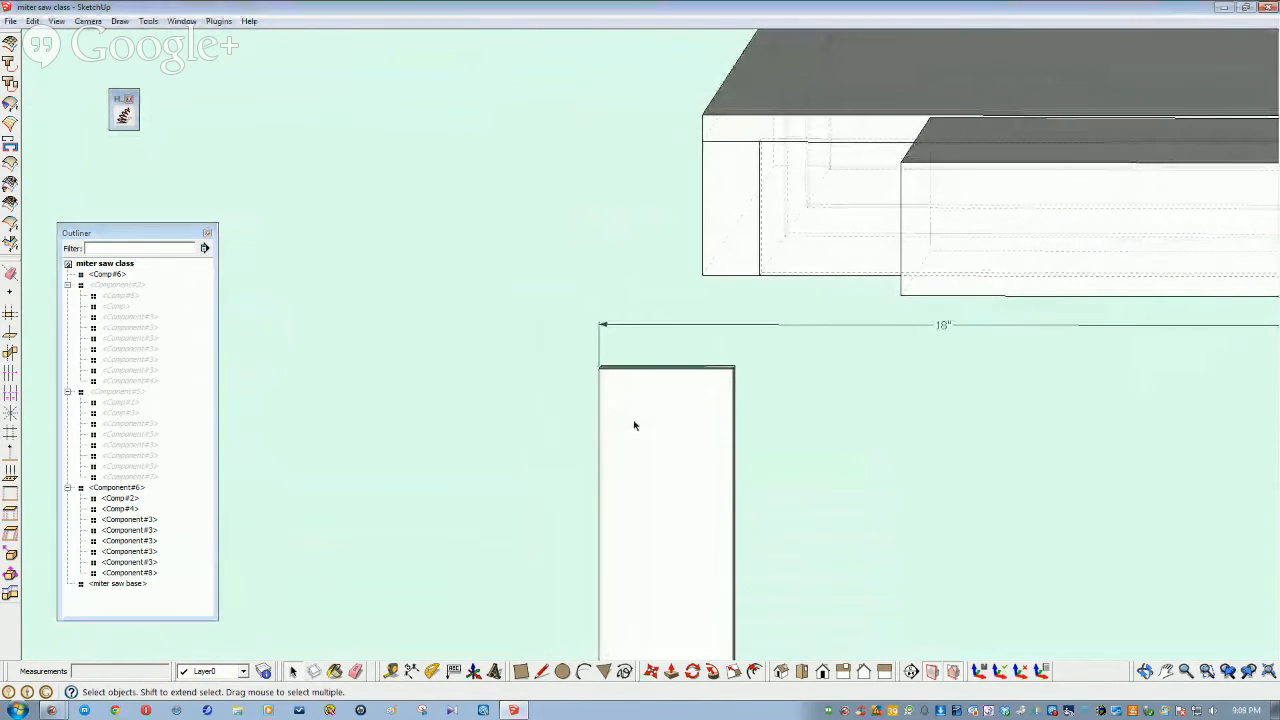
# Inside the upright board component, add vertical guides along both long edges of its outer face, and close the component
pyautogui.doubleClick(634, 426)
pyautogui.moveTo(634, 423); pyautogui.dragTo(635, 529, button='middle')
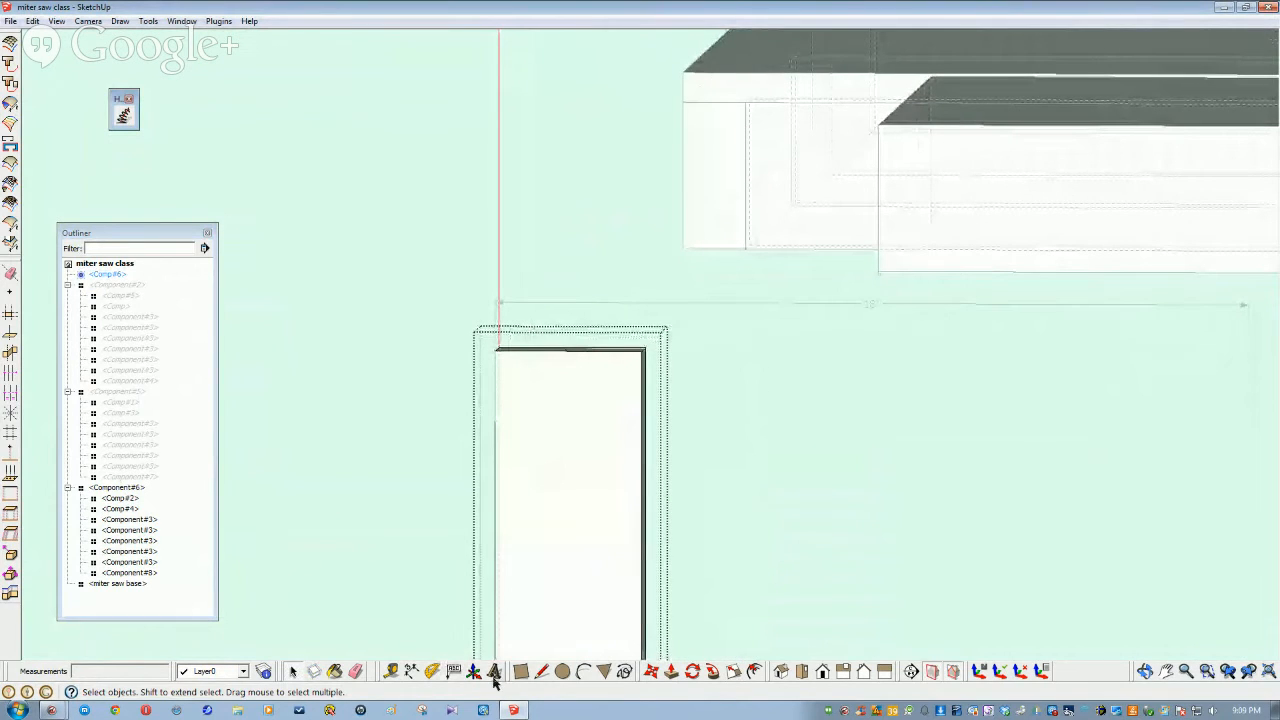
pyautogui.click(392, 672)
pyautogui.click(644, 517)
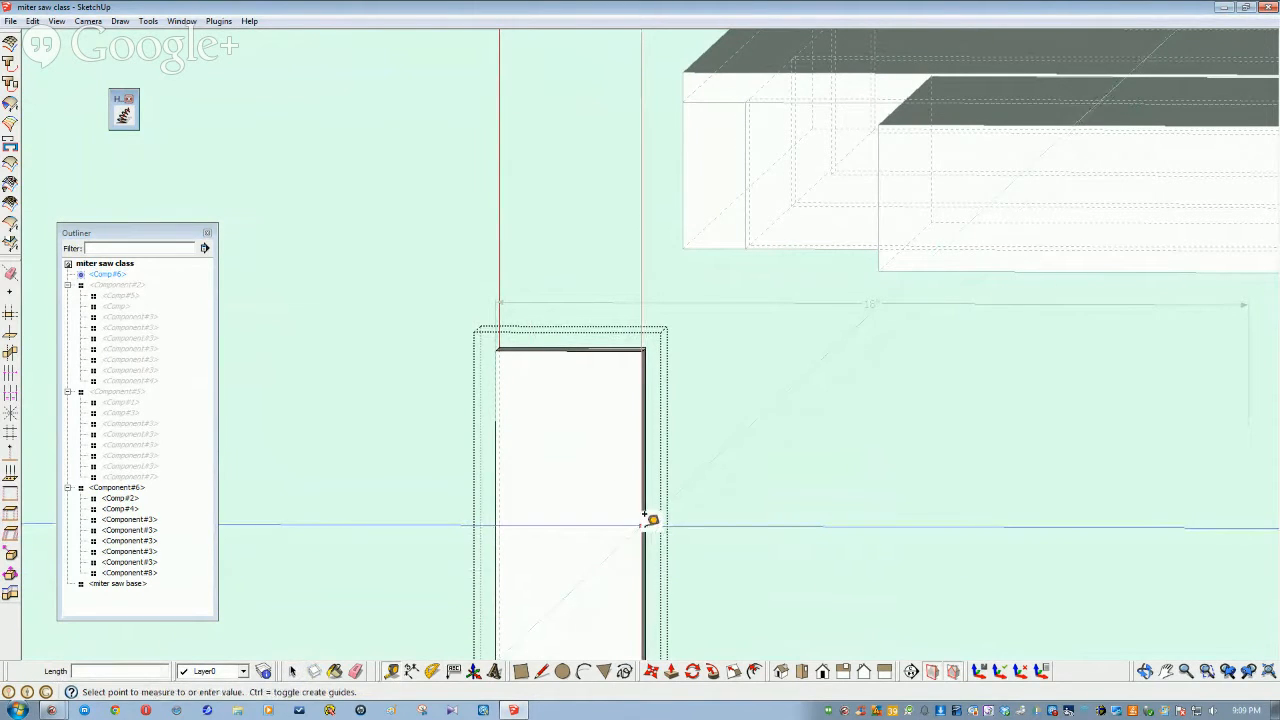
pyautogui.click(497, 477)
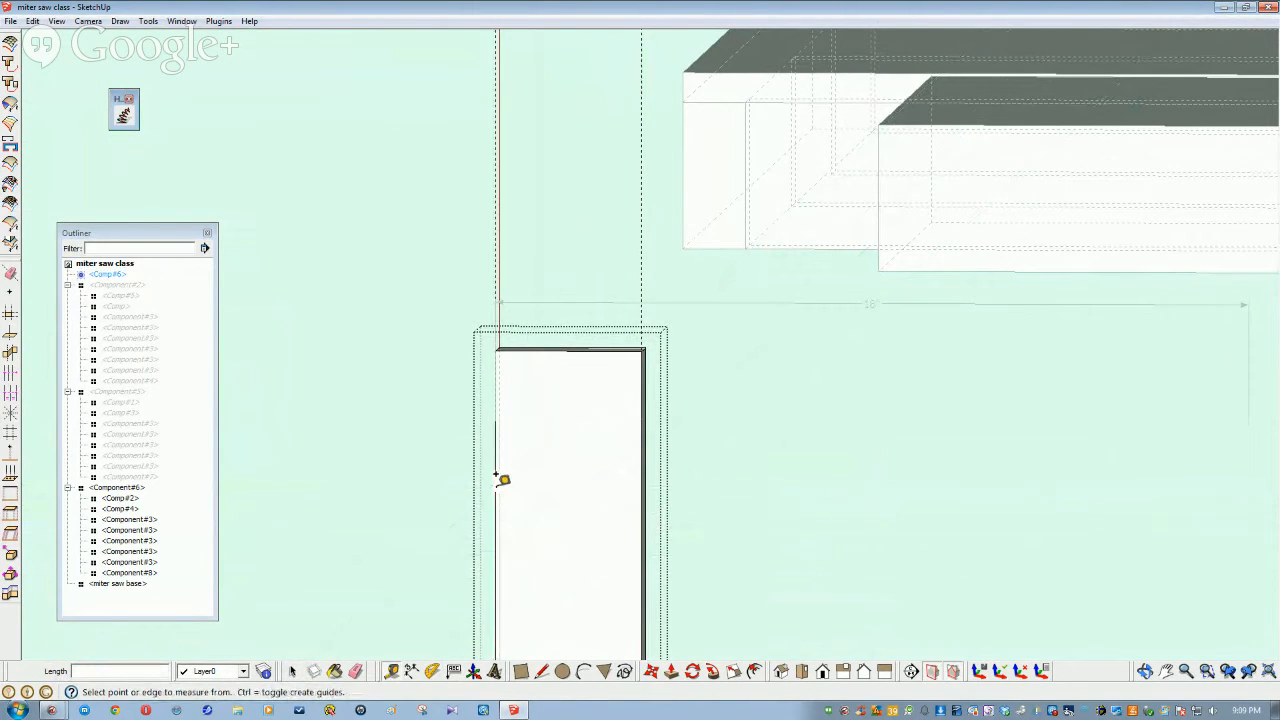
pyautogui.moveTo(529, 544); pyautogui.dragTo(540, 457, button='middle')
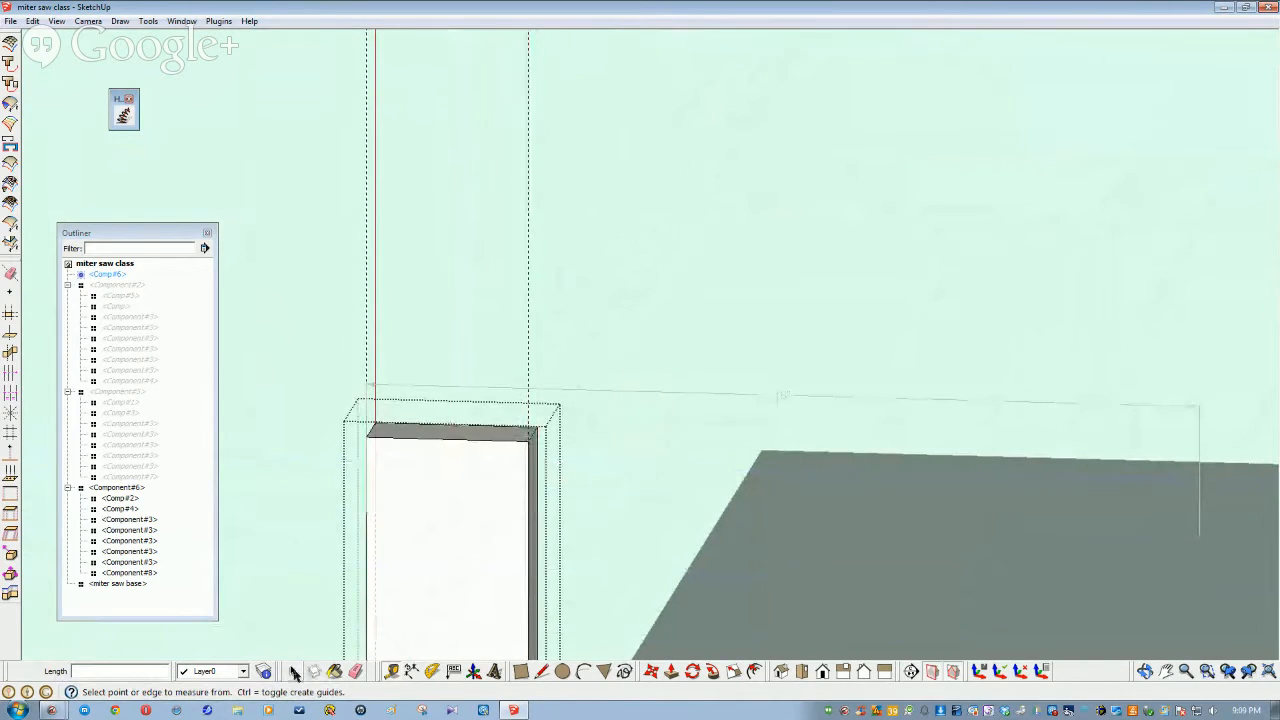
pyautogui.press('space')
pyautogui.click(269, 456)
# Measure the upright board's width between the two front corners of its top end
pyautogui.click(391, 671)
pyautogui.click(368, 429)
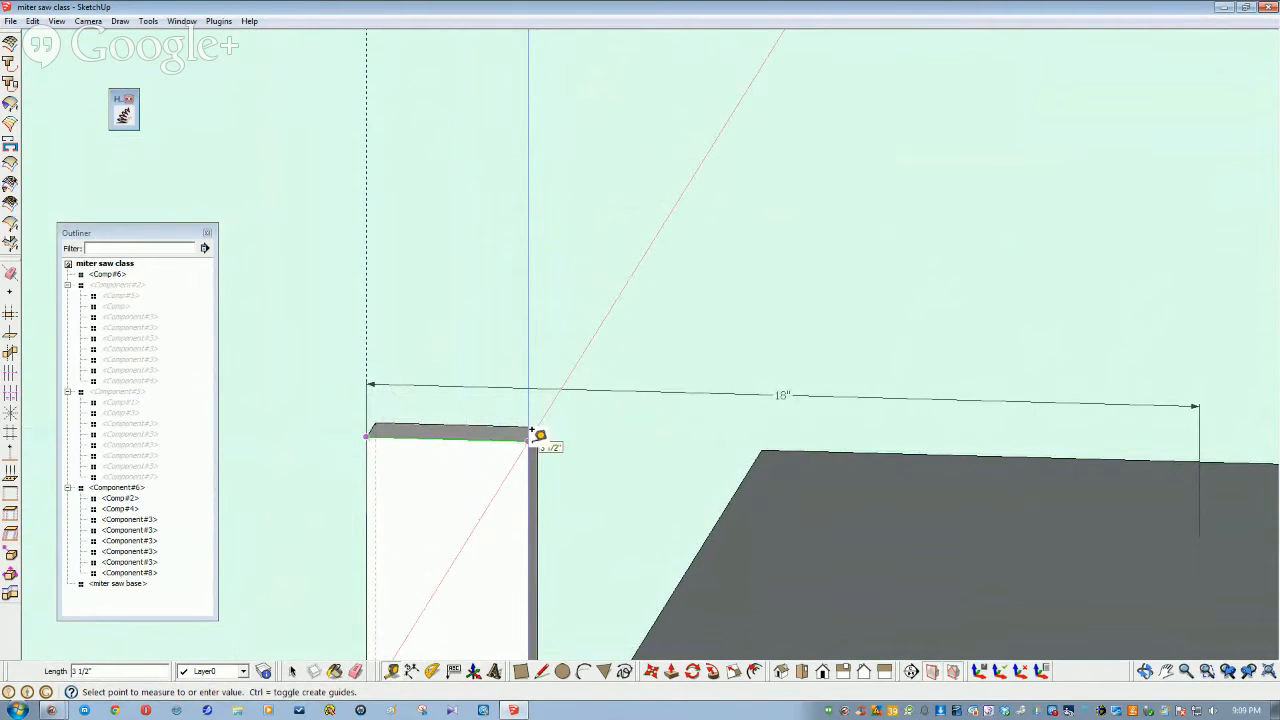
pyautogui.click(531, 432)
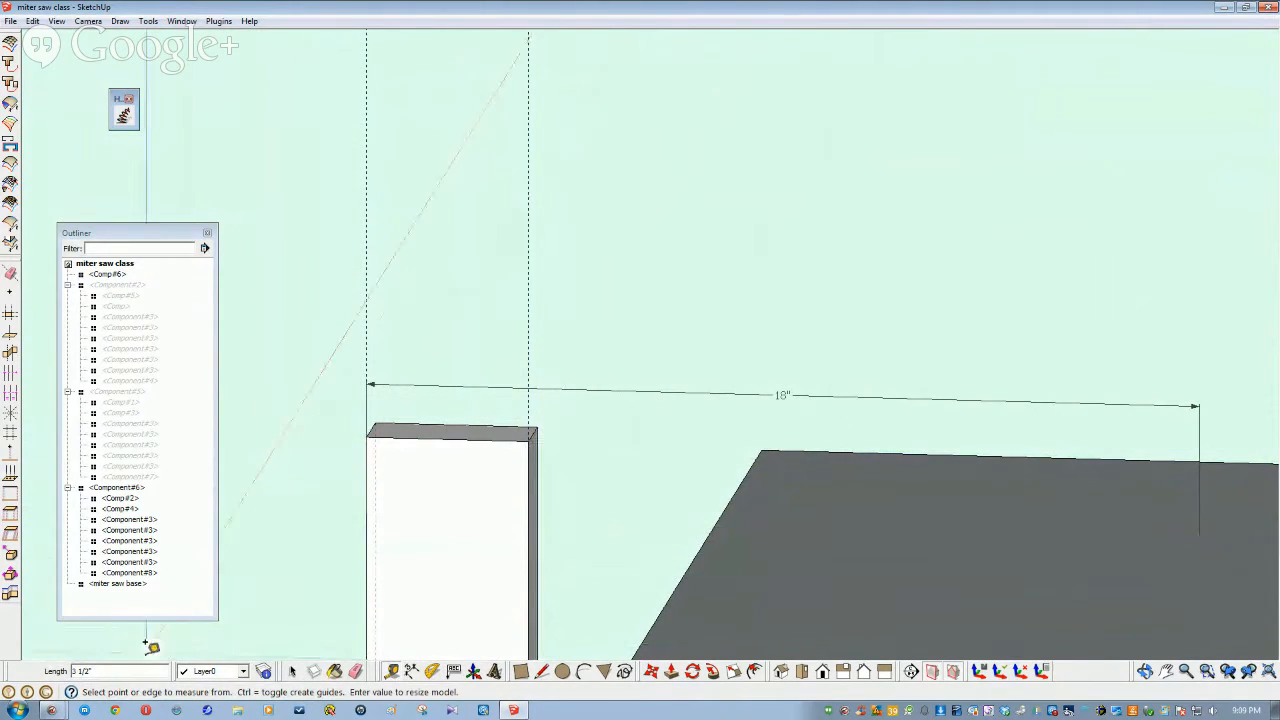
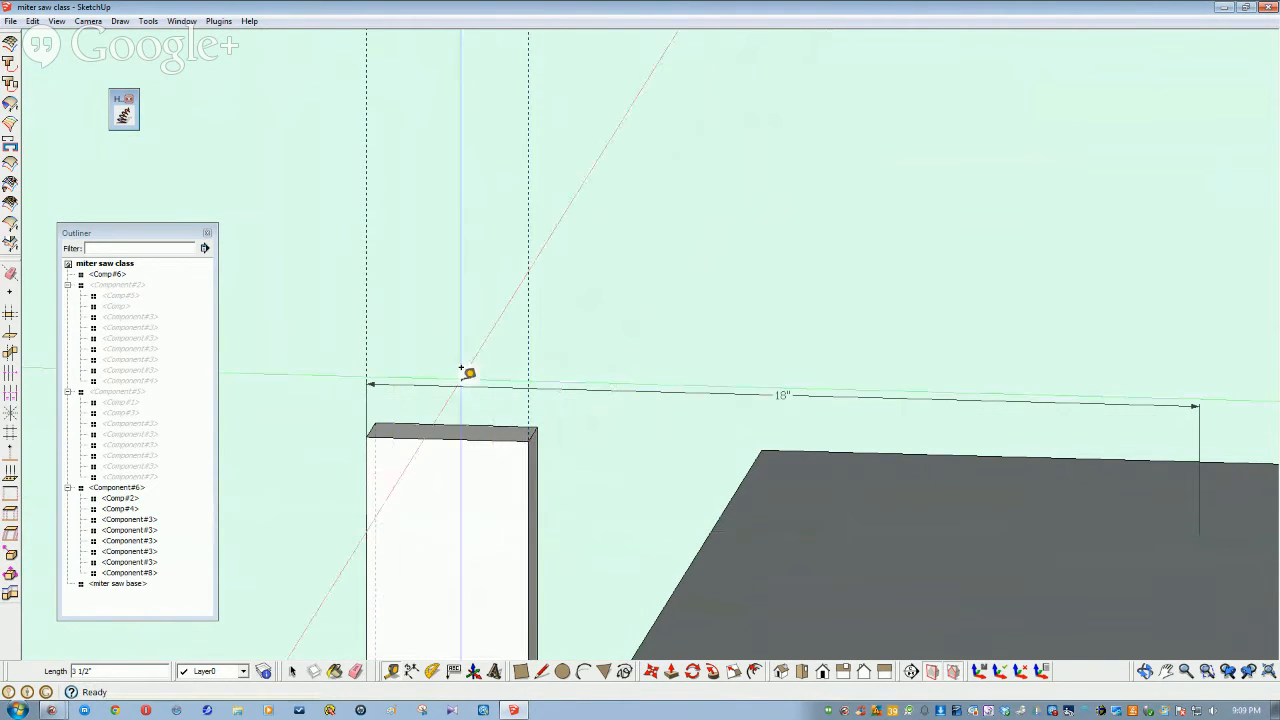
# Add a vertical centerline guide 1 3/4" from the board's edge and a horizontal guide along the front edge of its top
pyautogui.click(366, 330)
pyautogui.click(452, 436)
pyautogui.click(381, 500)
pyautogui.click(457, 440)
pyautogui.moveTo(388, 640); pyautogui.dragTo(590, 443, button='middle')
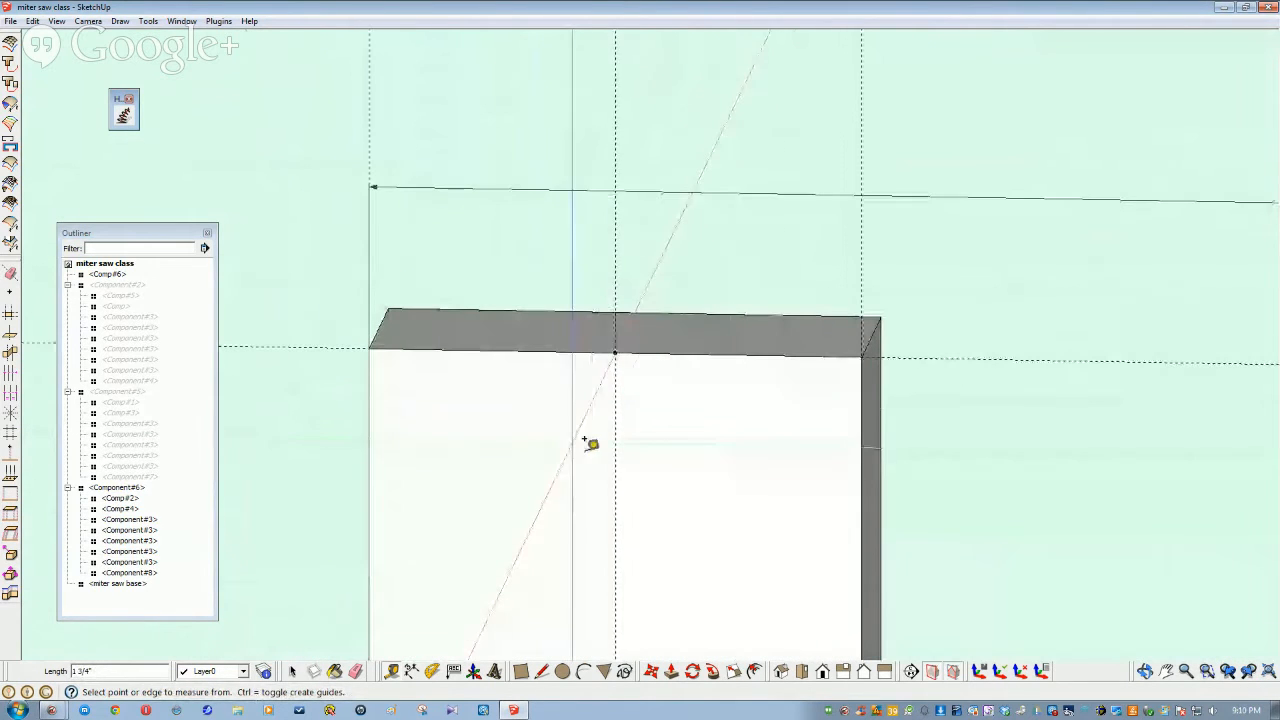
# Add two vertical guides on the board's face, offset 1.125" to either side of the centerline guide
pyautogui.click(615, 401)
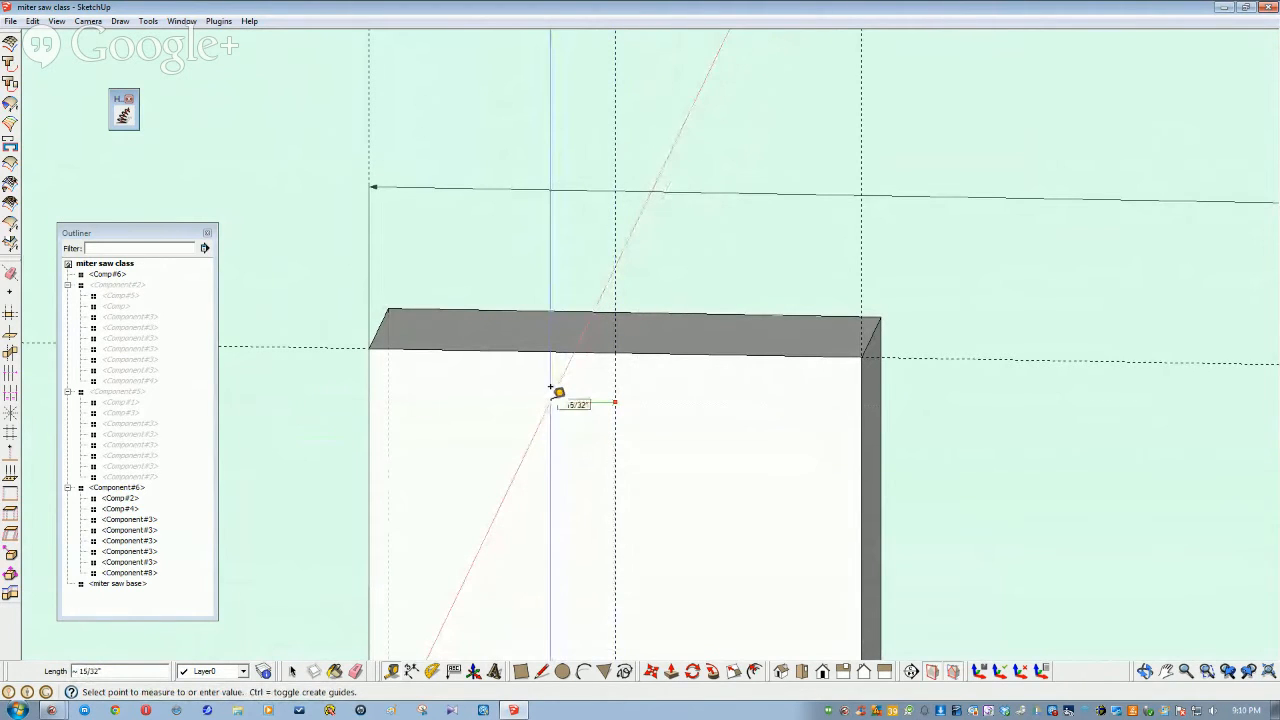
pyautogui.press('Return')
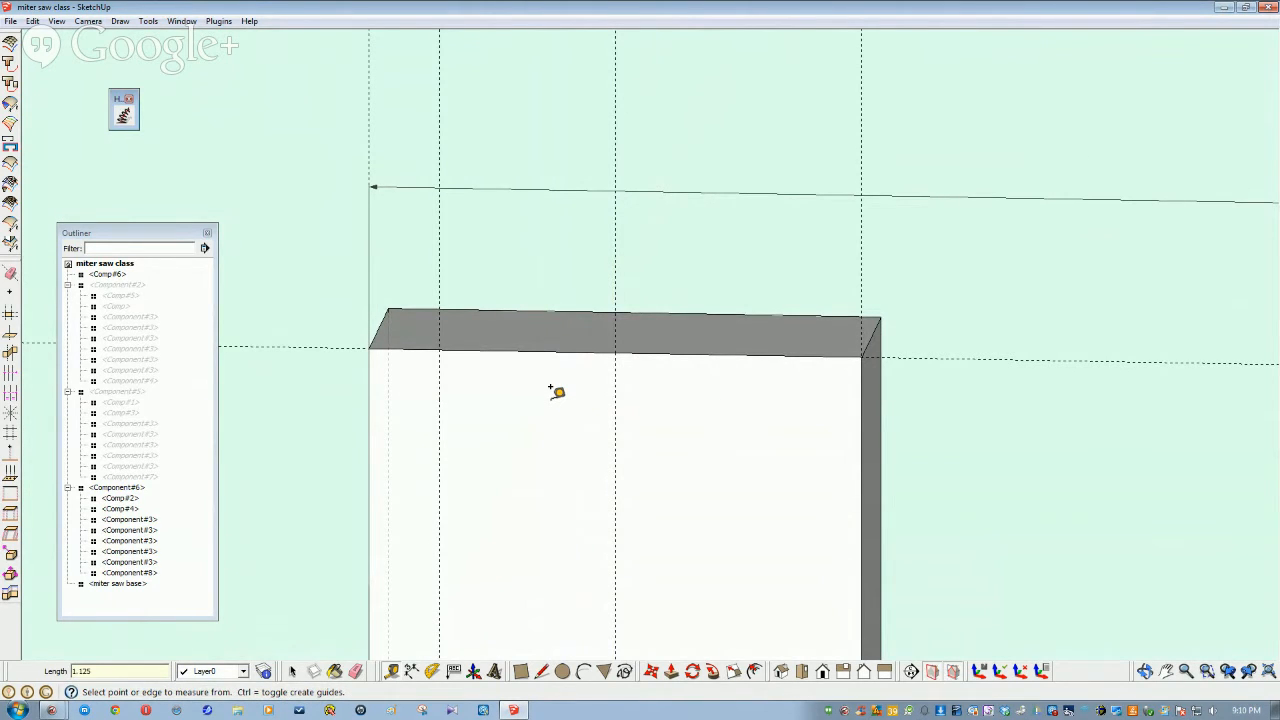
pyautogui.click(615, 372)
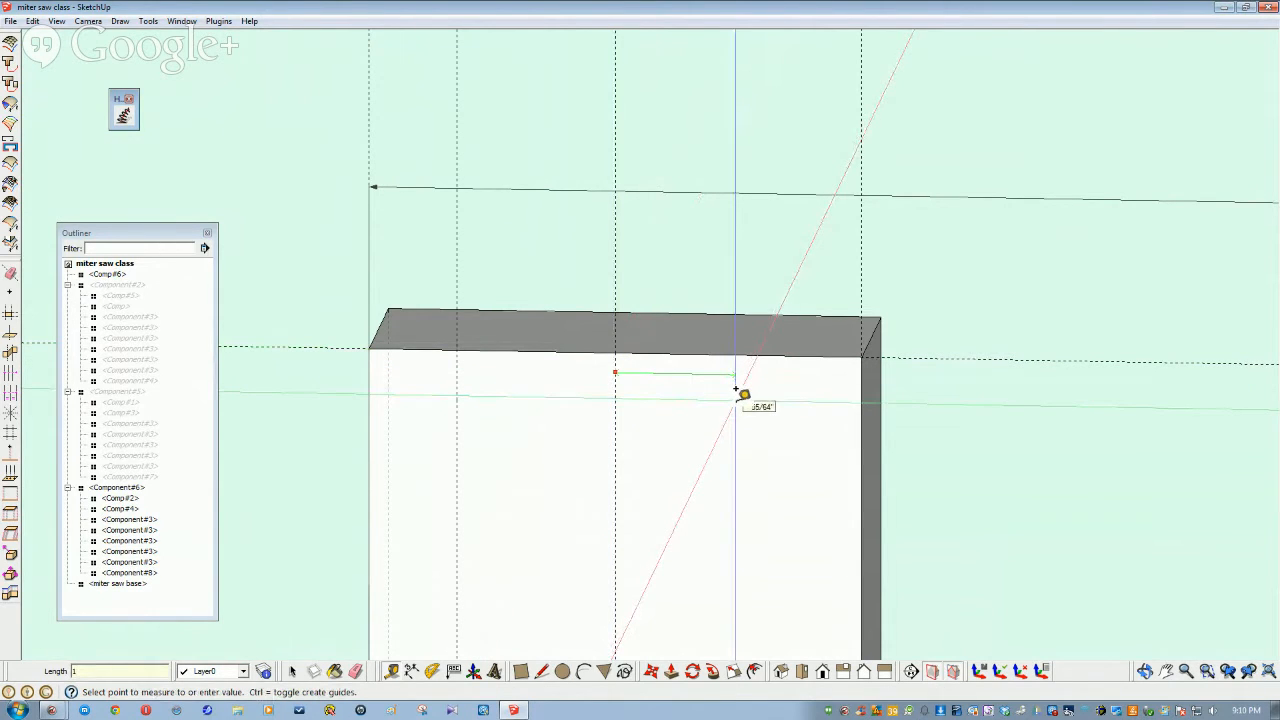
pyautogui.write('1.125')
pyautogui.press('Return')
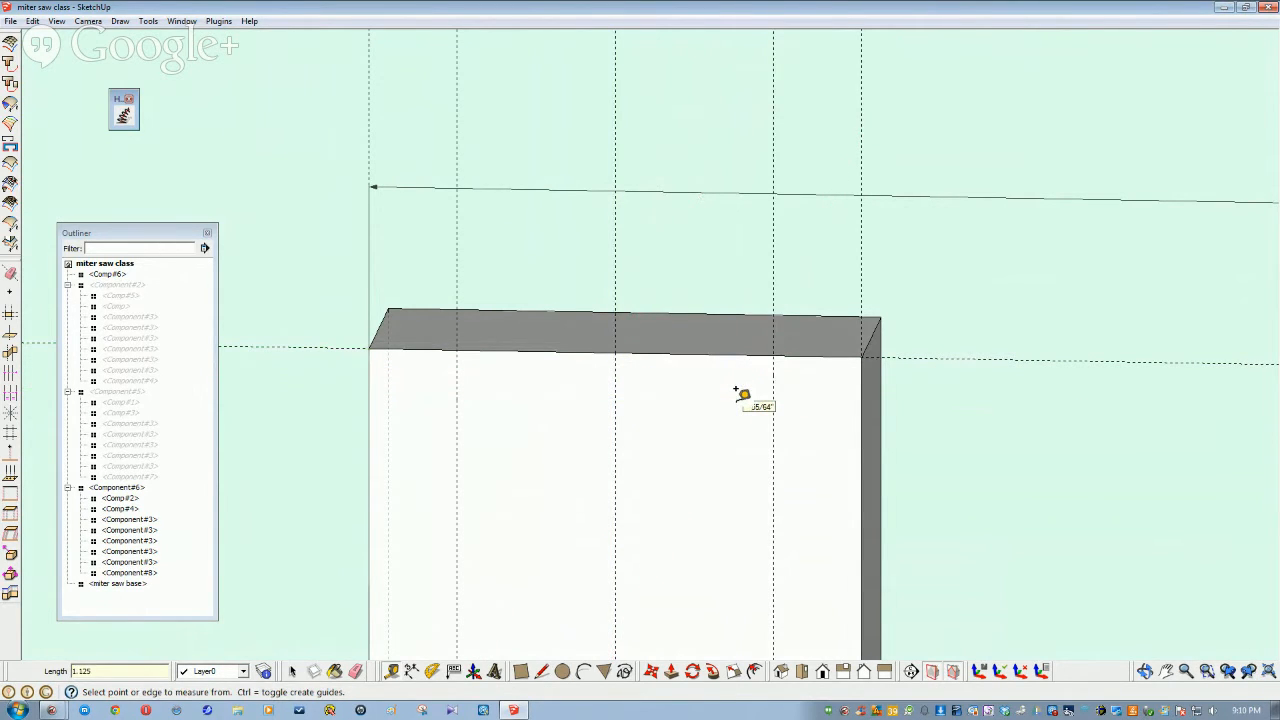
# Create mirrored 9° angled guides with the Protractor, centered where the two 1.125" offset guides cross the board's top edge
pyautogui.click(433, 672)
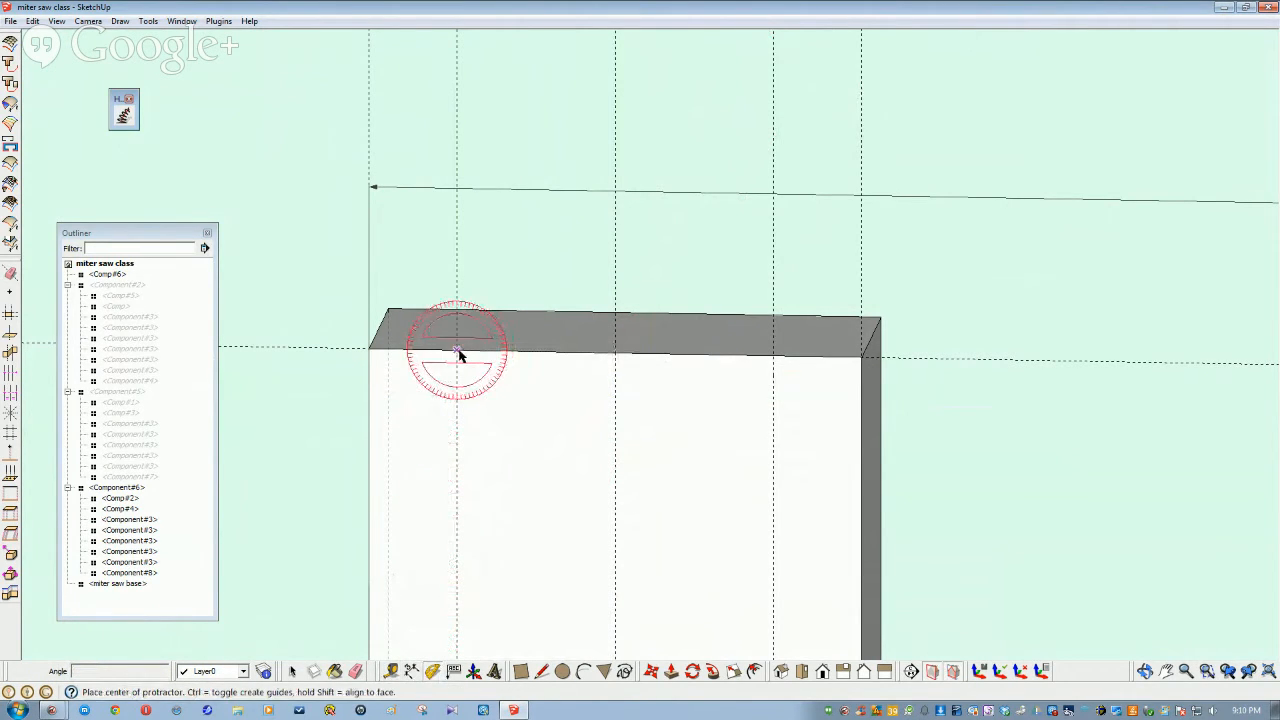
pyautogui.click(457, 352)
pyautogui.click(457, 259)
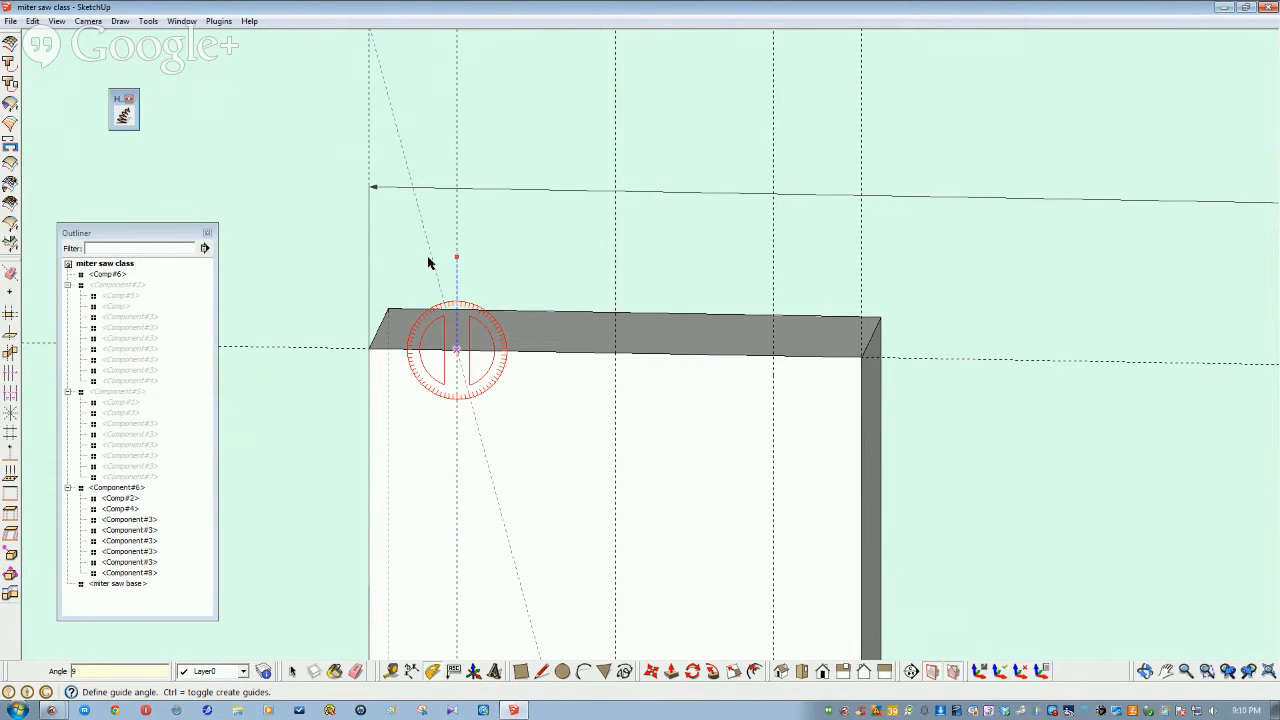
pyautogui.click(428, 262)
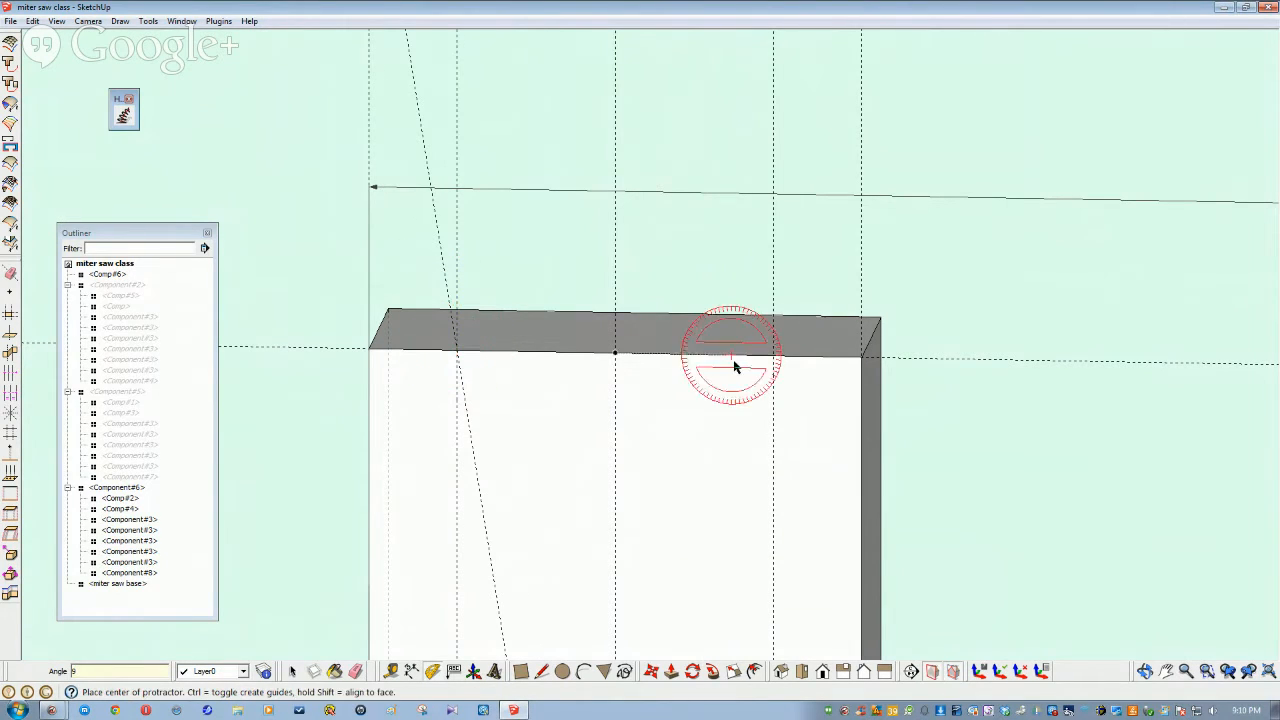
pyautogui.click(772, 364)
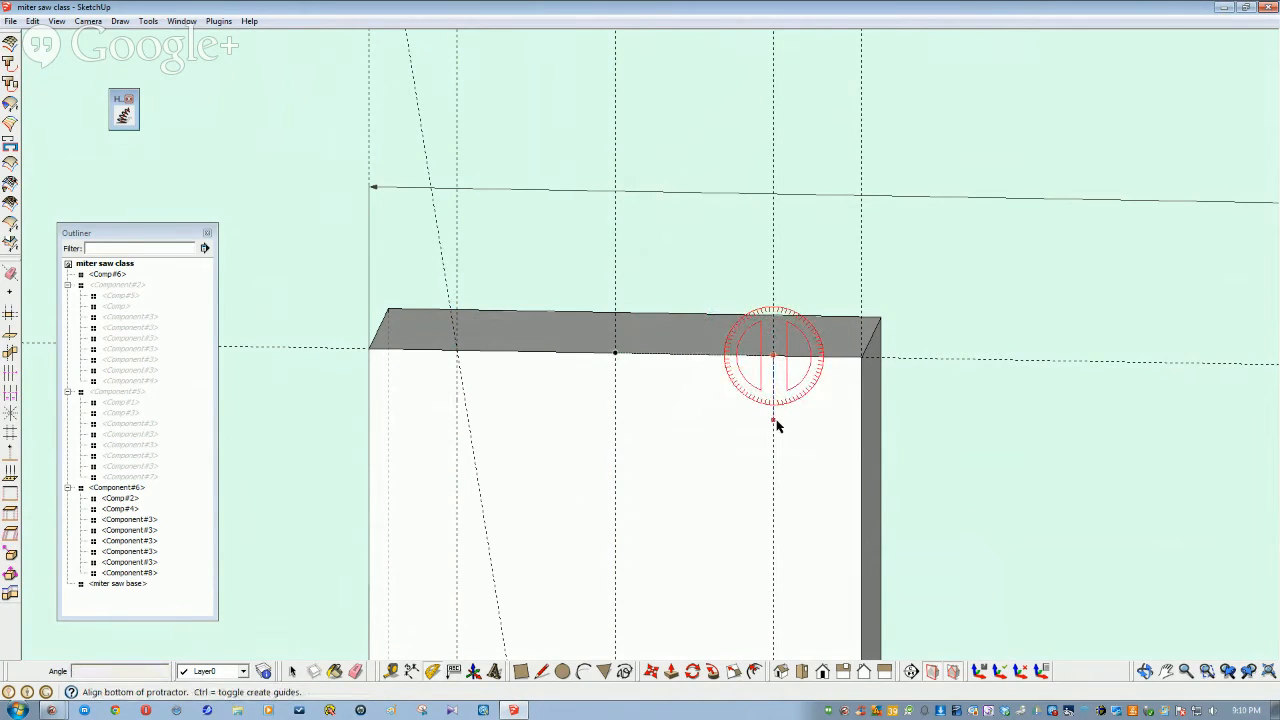
pyautogui.click(774, 421)
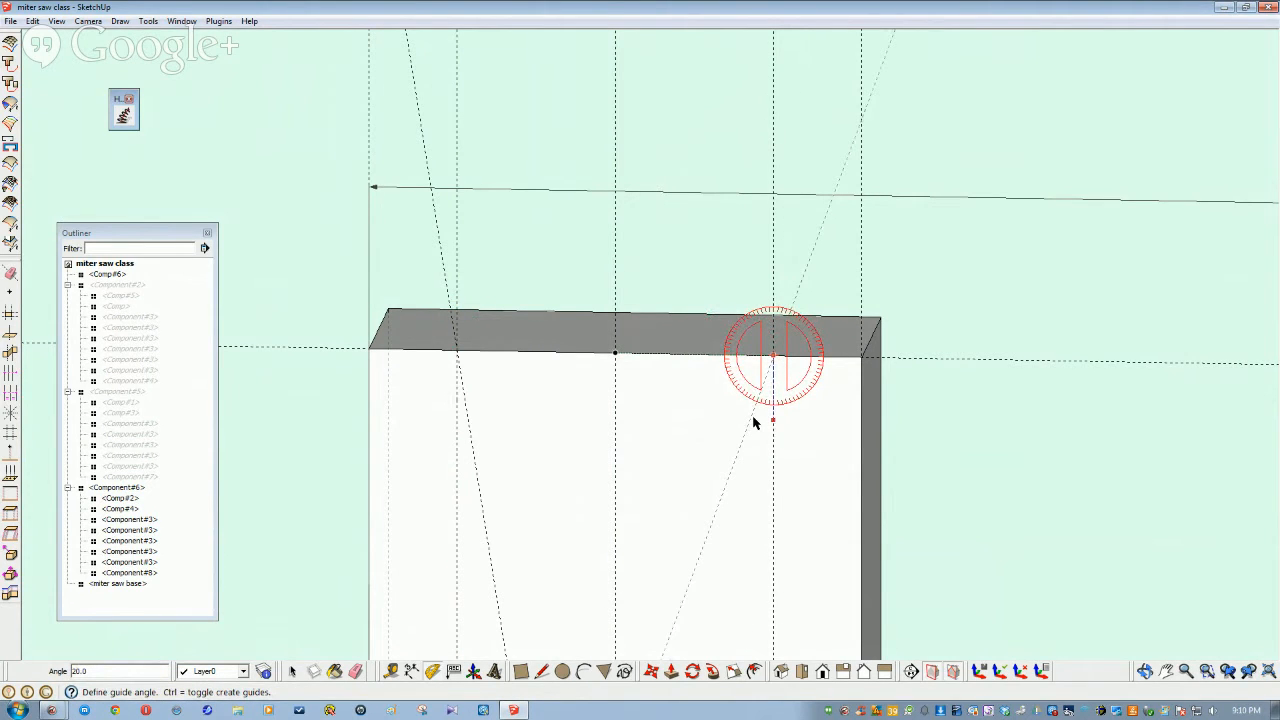
pyautogui.scroll(-2, 755, 423)
pyautogui.press('space')
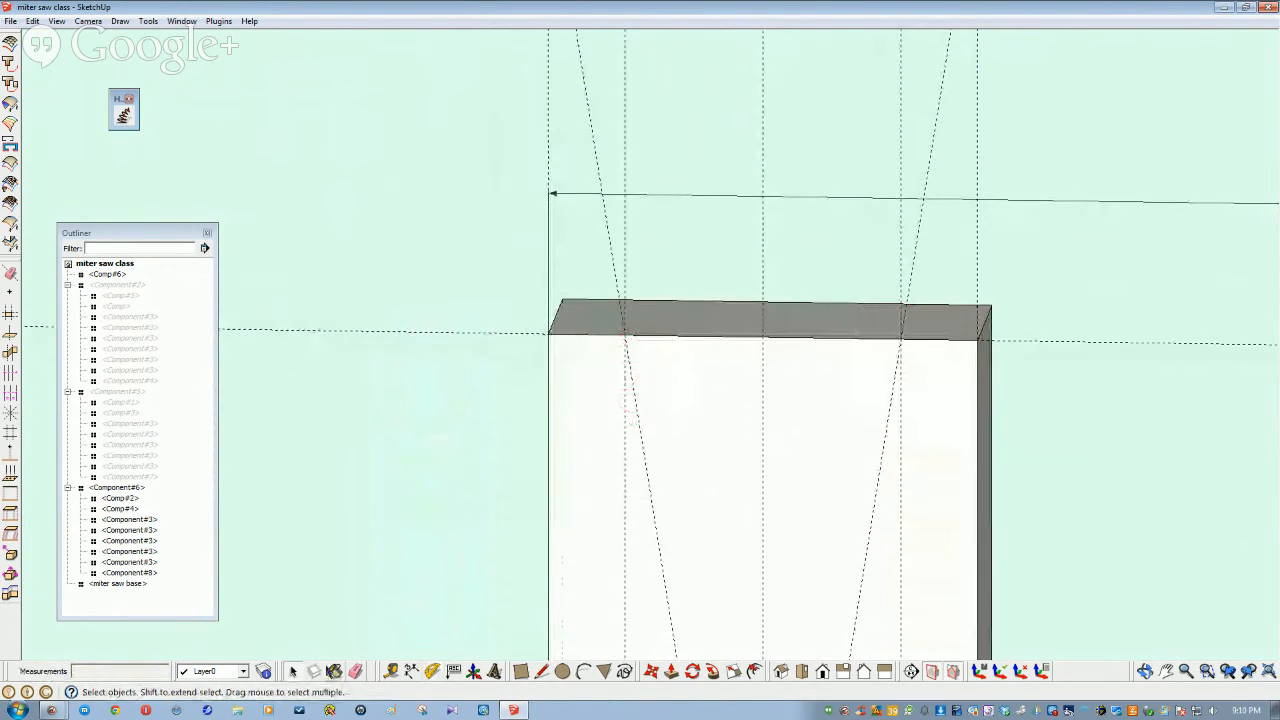
# Add a horizontal guide across the upright board's face, offset down from the guide along its top edge
pyautogui.click(393, 676)
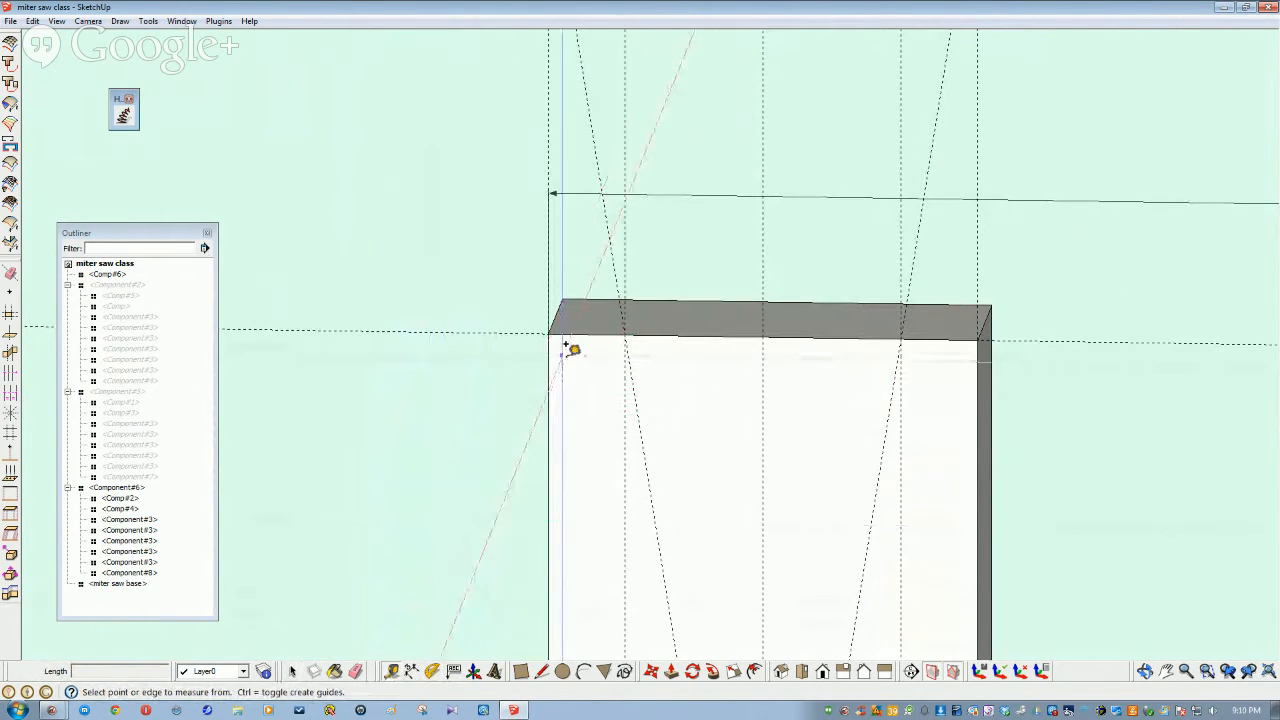
pyautogui.click(532, 330)
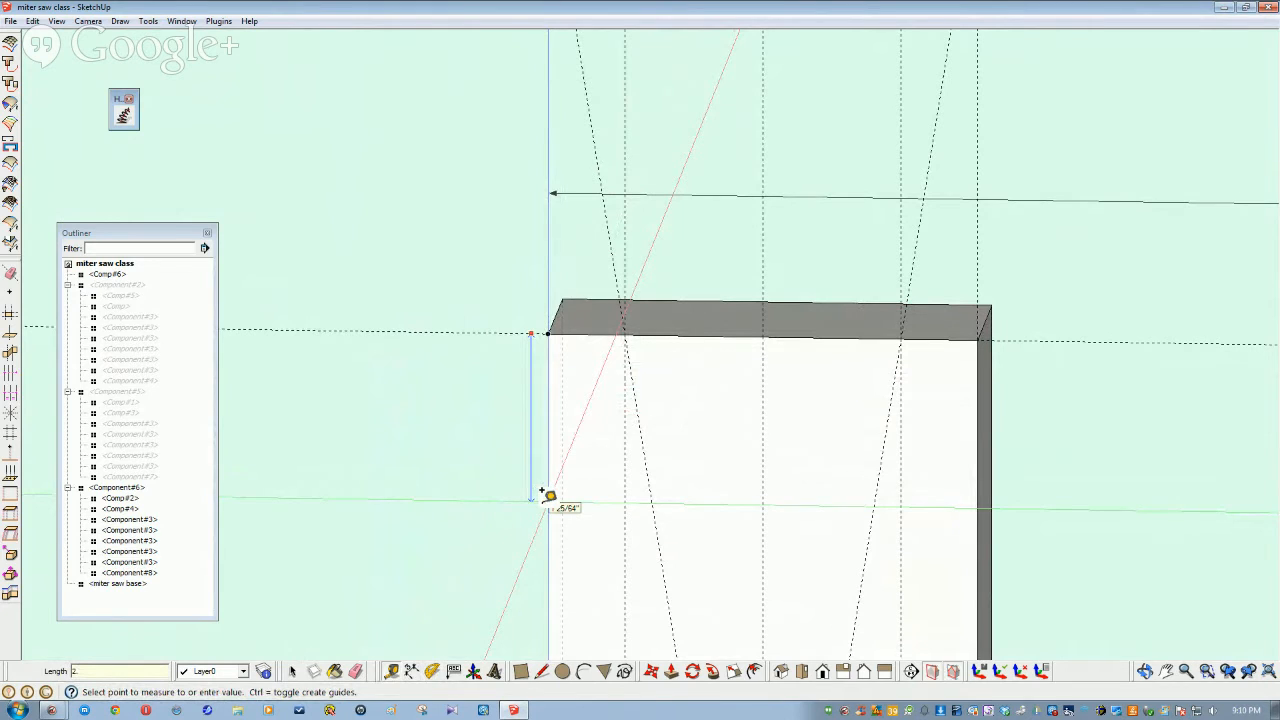
pyautogui.press('Return')
pyautogui.press('space')
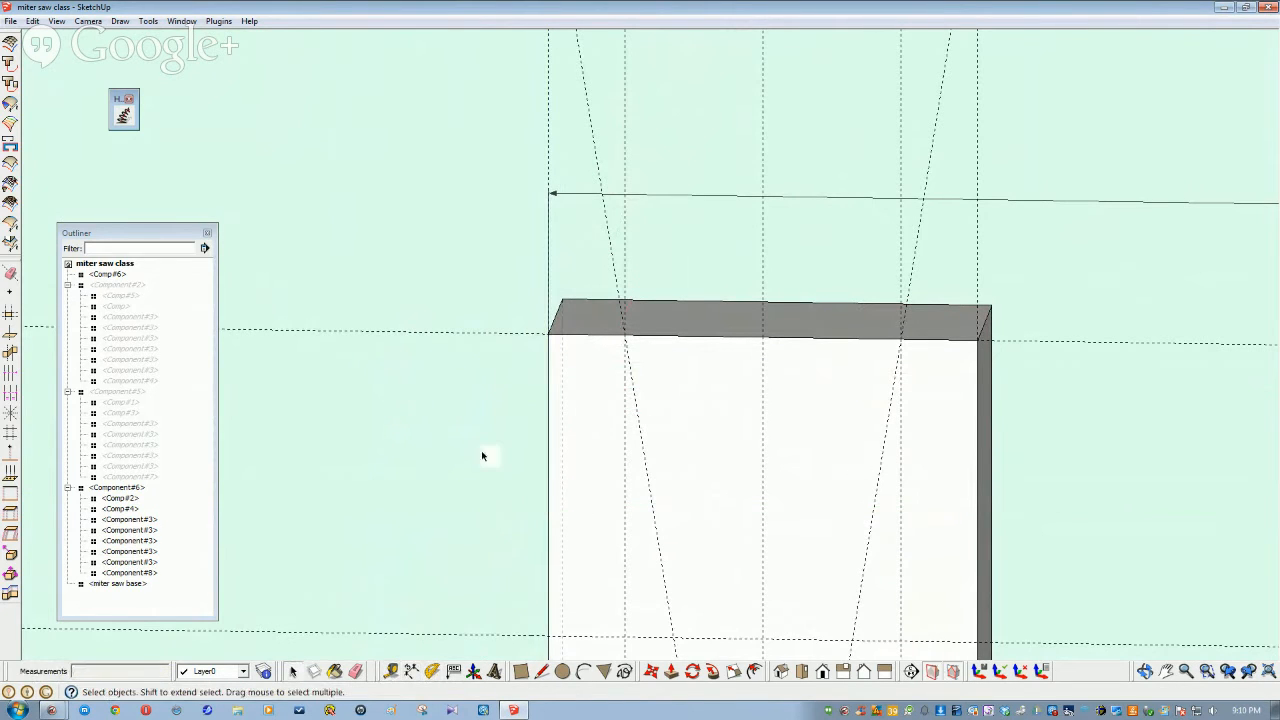
# Unhide the frame components Component#2 and Component#5 around the upright leg, leaving nothing selected
pyautogui.scroll(-2, 490, 473)
pyautogui.scroll(-5, 537, 506)
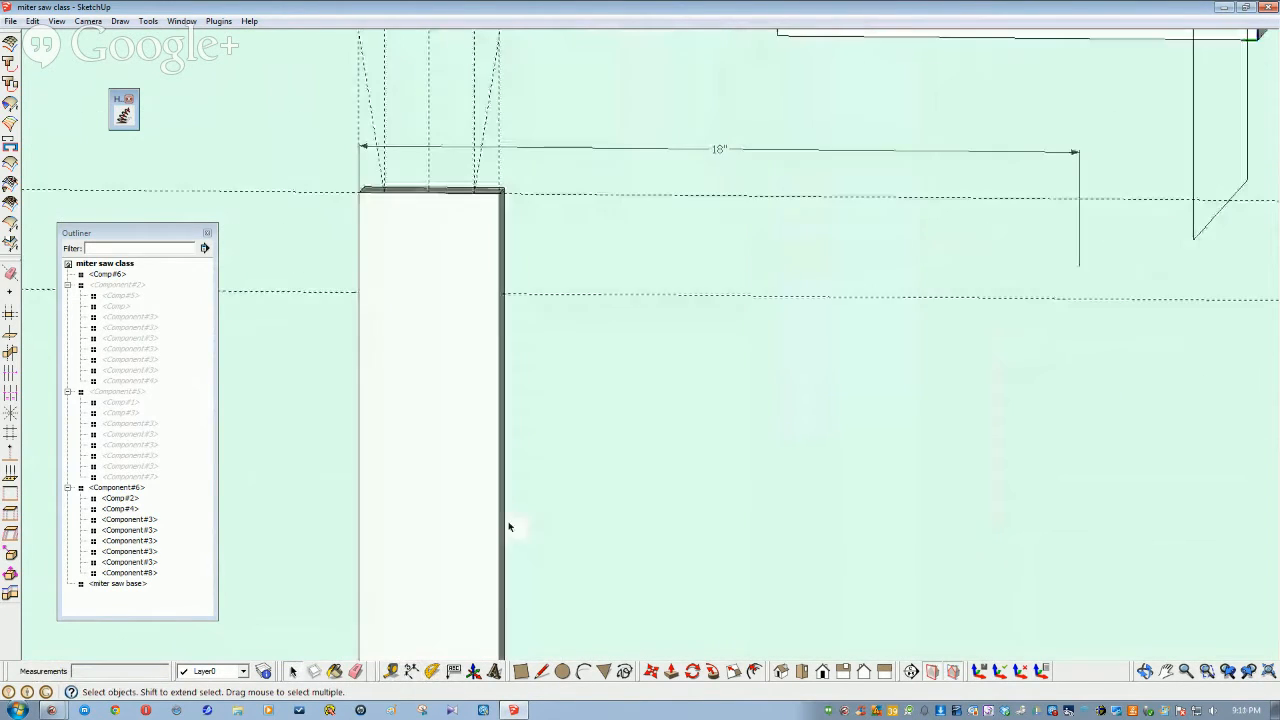
pyautogui.click(118, 287)
pyautogui.rightClick(118, 287)
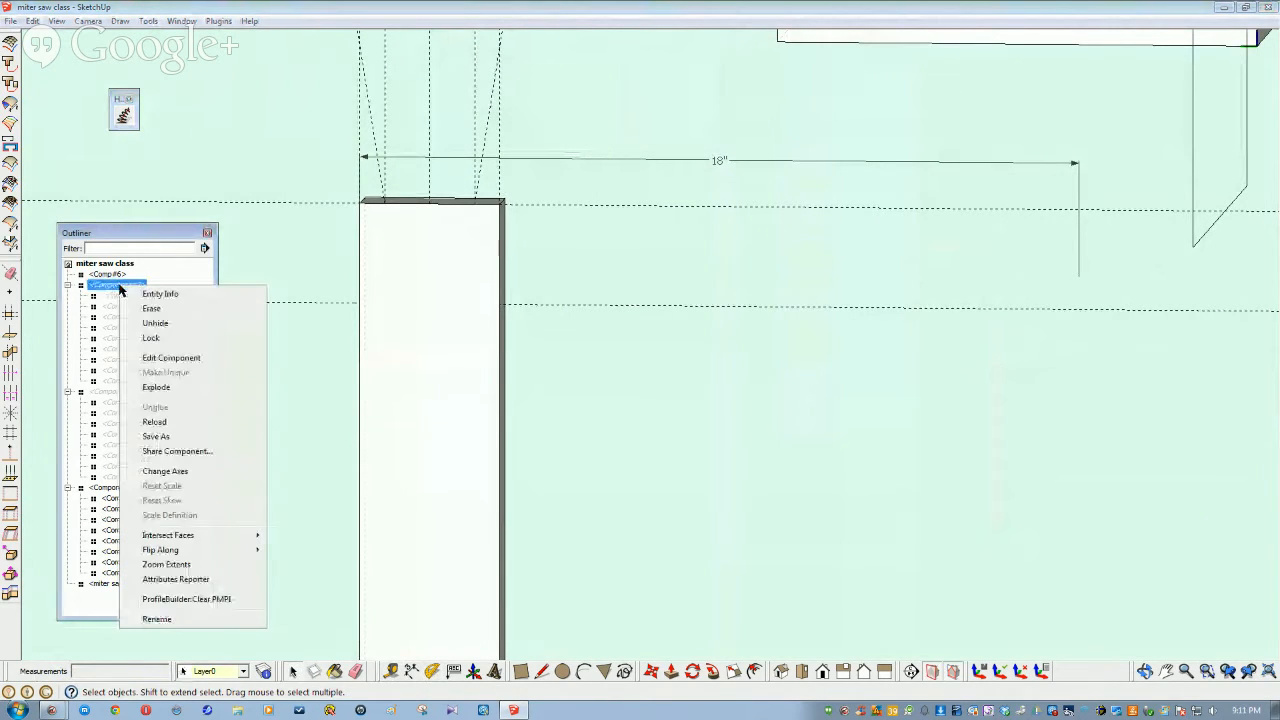
pyautogui.click(155, 324)
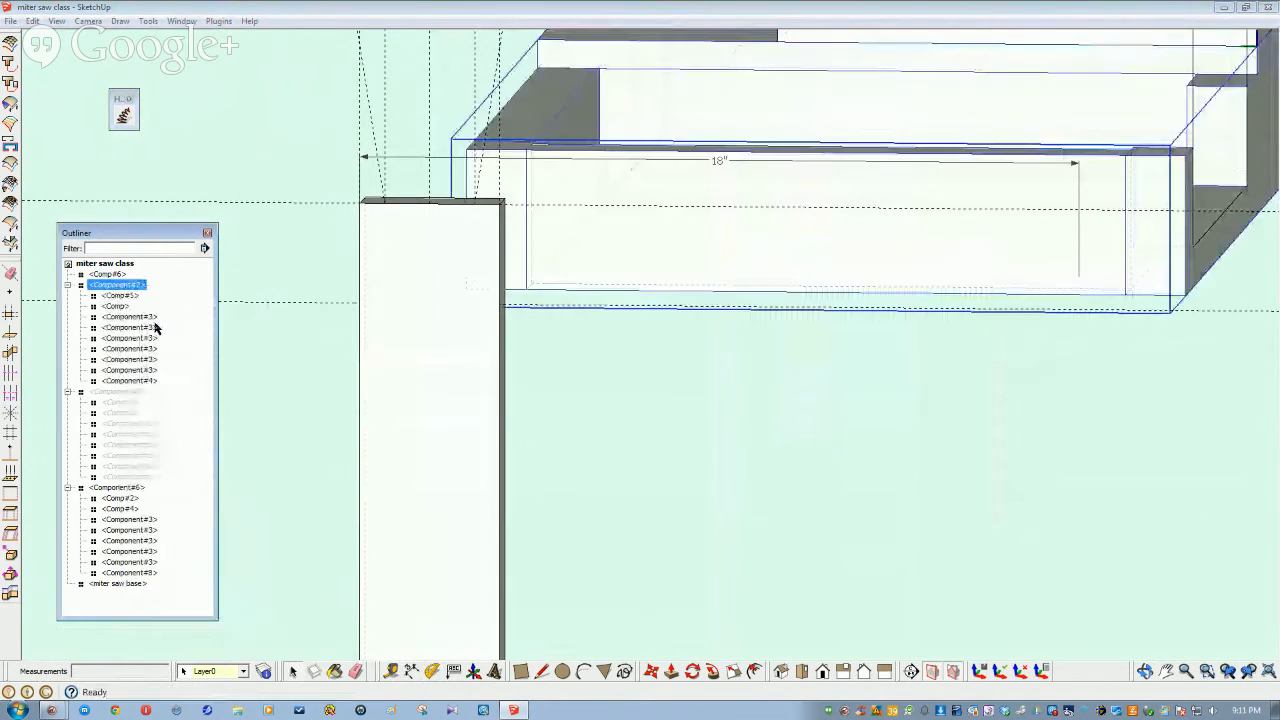
pyautogui.click(111, 392)
pyautogui.rightClick(111, 391)
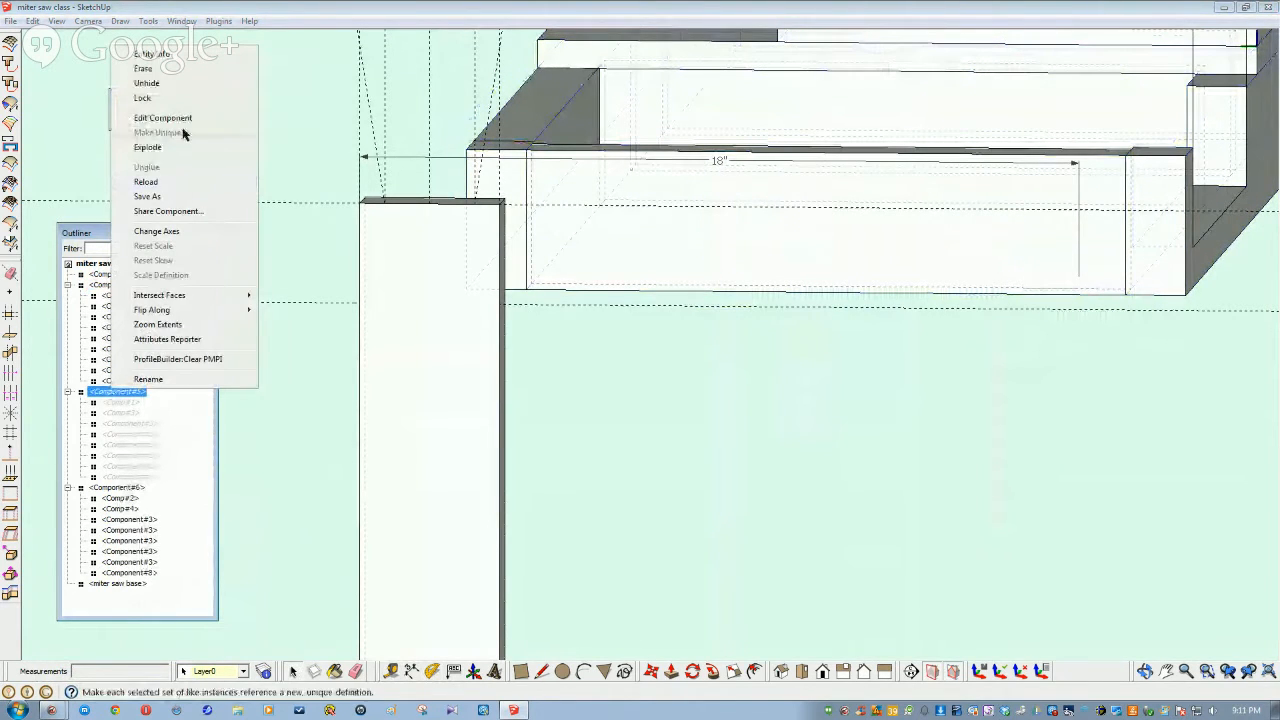
pyautogui.click(147, 83)
pyautogui.moveTo(412, 356)
pyautogui.mouseDown(button='middle')
pyautogui.moveTo(549, 366)
pyautogui.moveTo(466, 377)
pyautogui.mouseUp(button='middle')
pyautogui.scroll(-1, 506, 410)
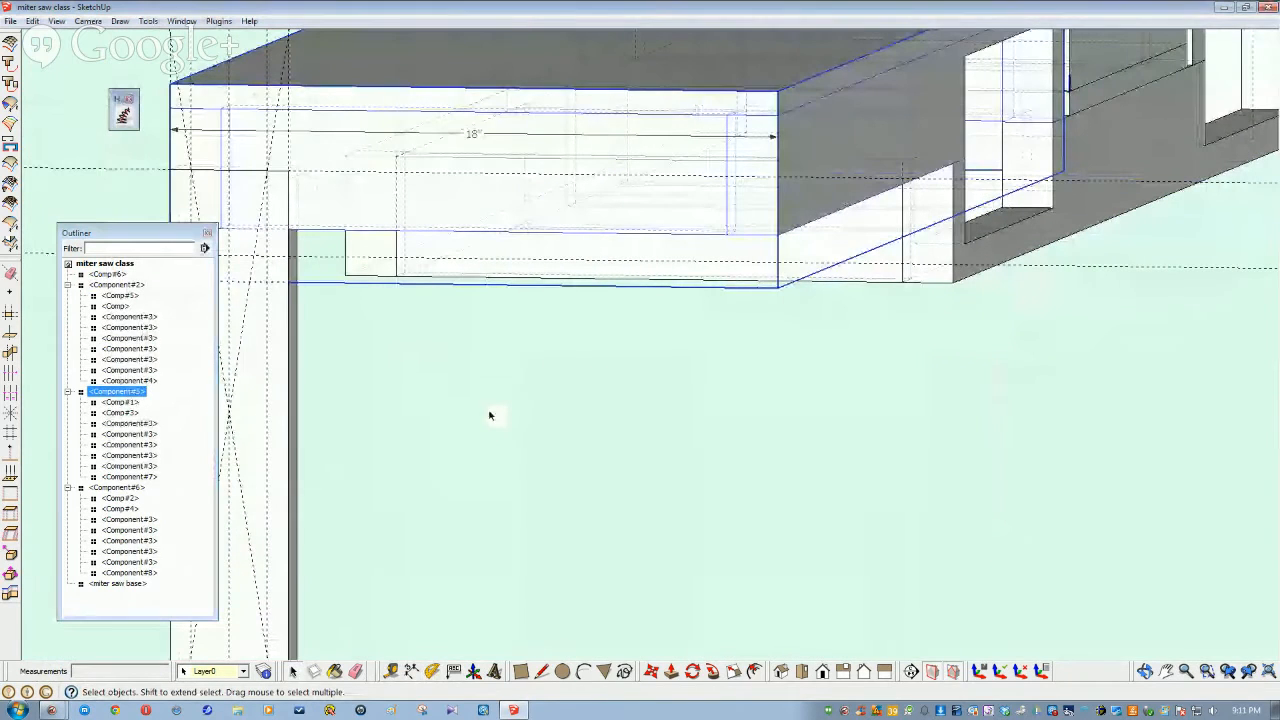
pyautogui.click(461, 417)
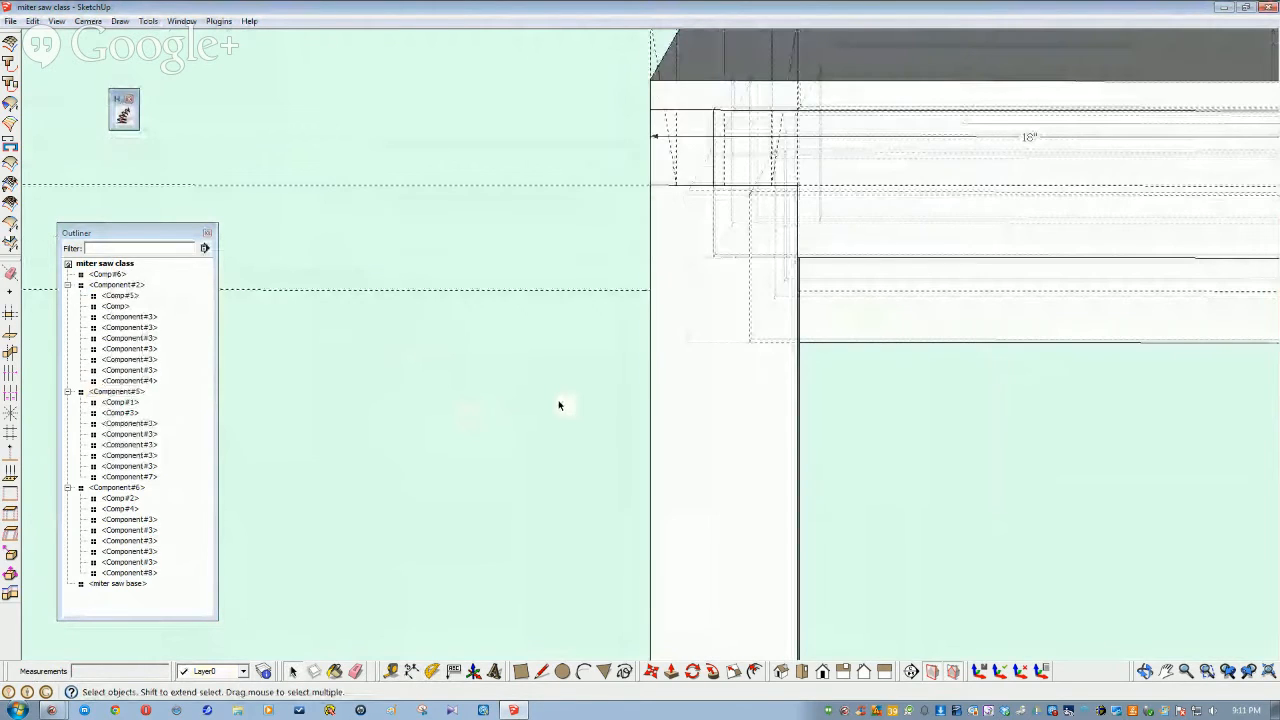
pyautogui.scroll(1, 616, 332)
pyautogui.scroll(1, 628, 322)
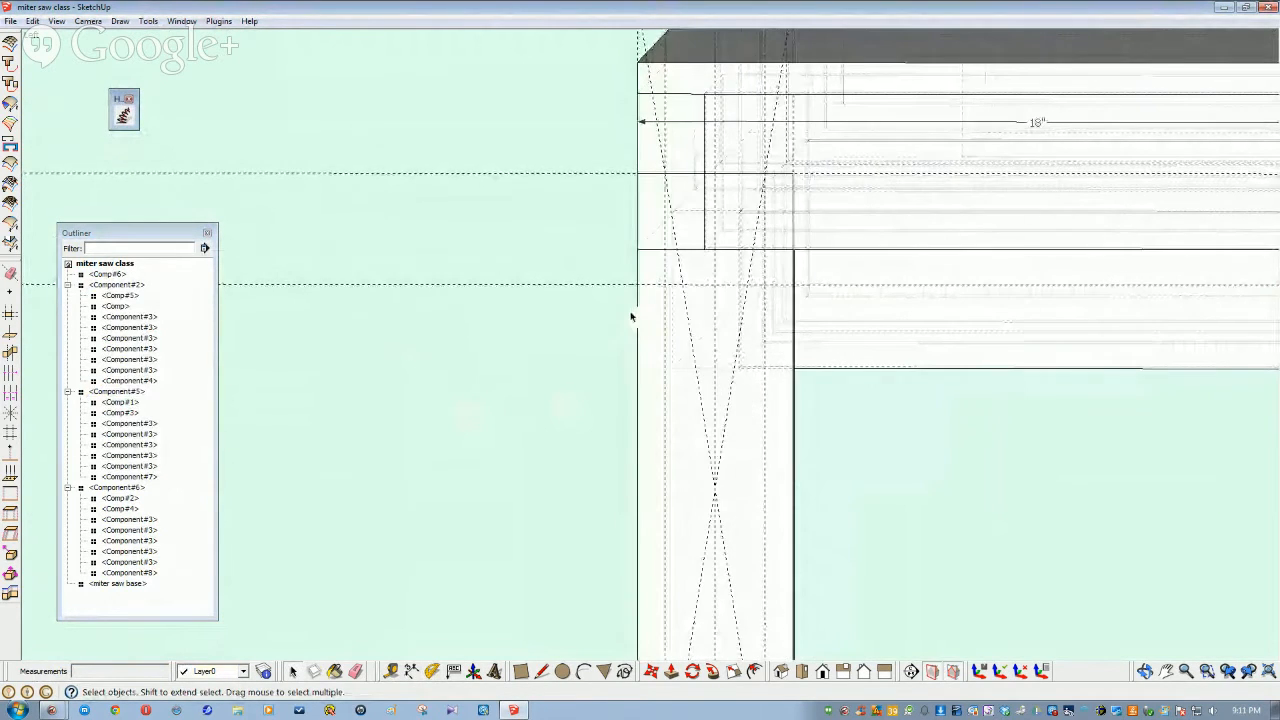
# Hide the assemblies <Component#2> and <Component#5> to expose the upright's top end
pyautogui.moveTo(631, 314); pyautogui.dragTo(605, 387, button='middle')
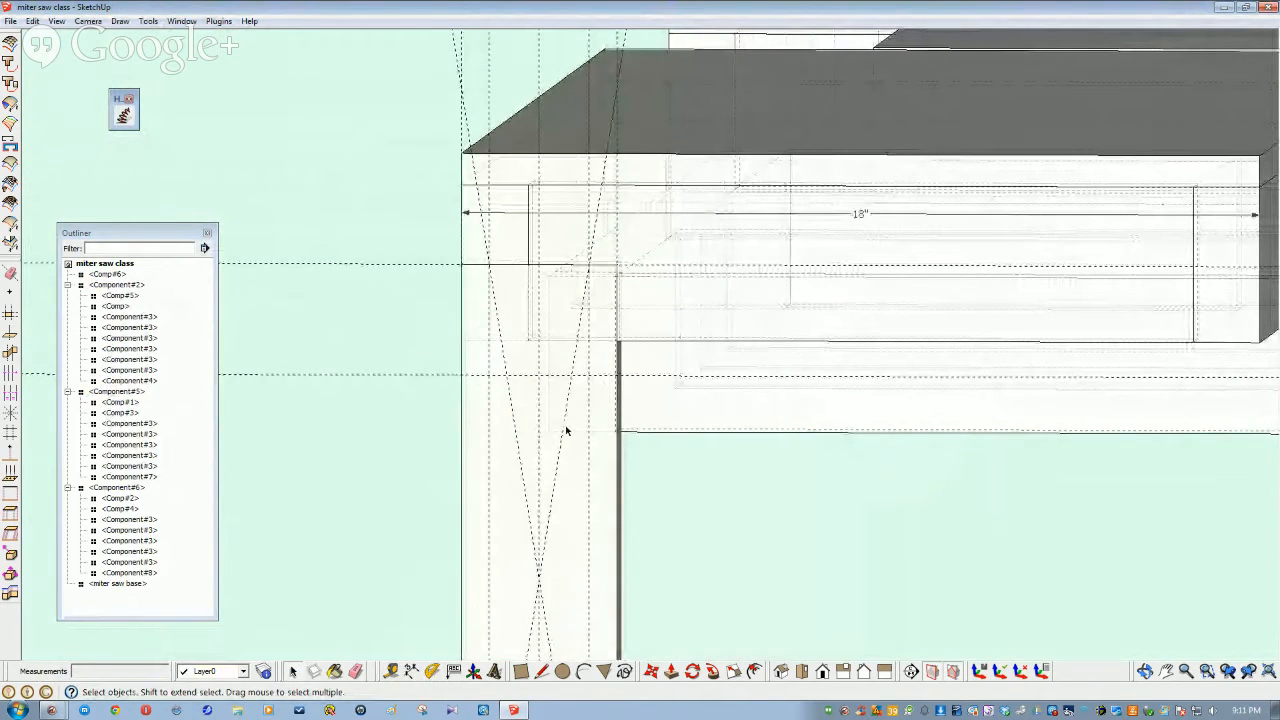
pyautogui.click(114, 286)
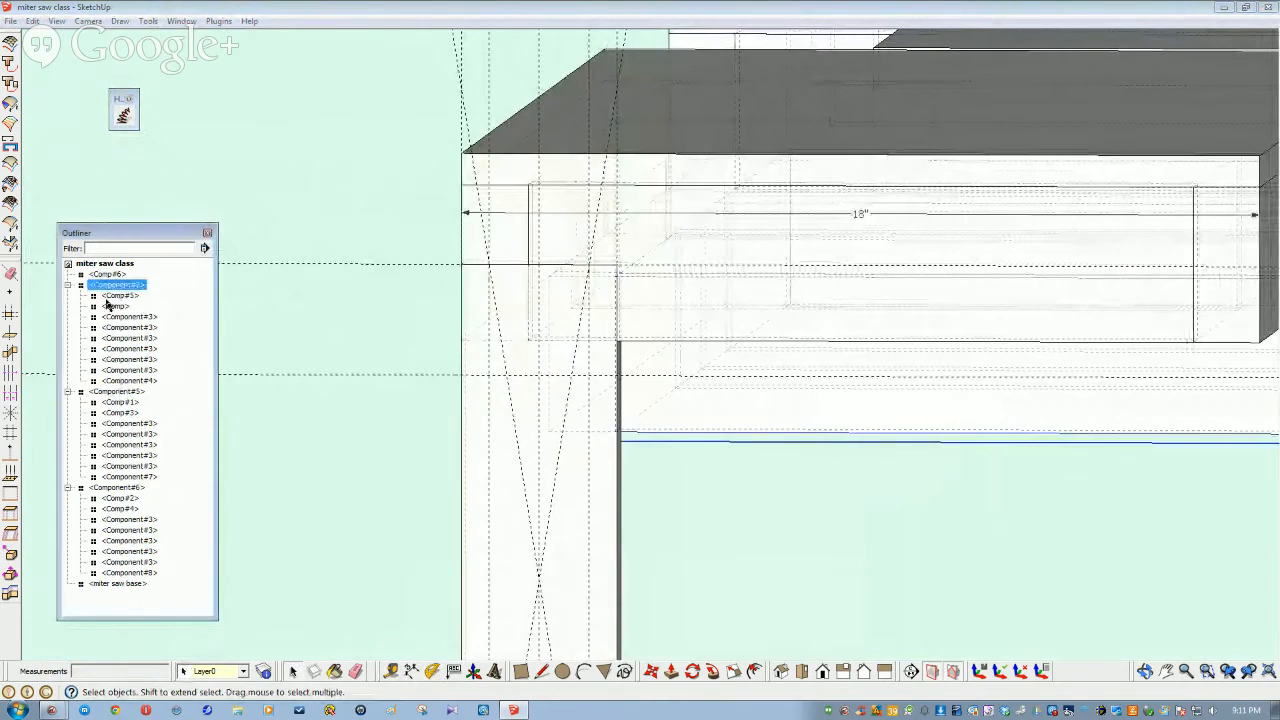
pyautogui.keyDown('ctrl'); pyautogui.click(116, 393); pyautogui.keyUp('ctrl')
pyautogui.rightClick(116, 393)
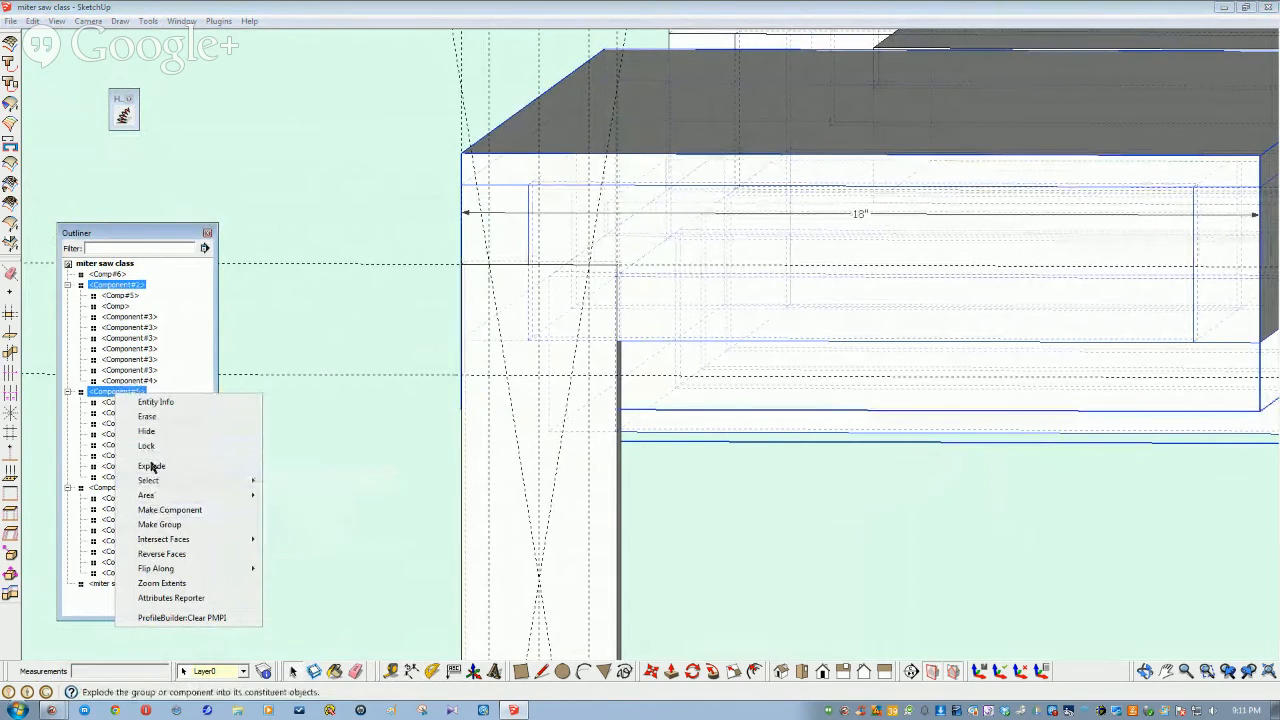
pyautogui.click(147, 434)
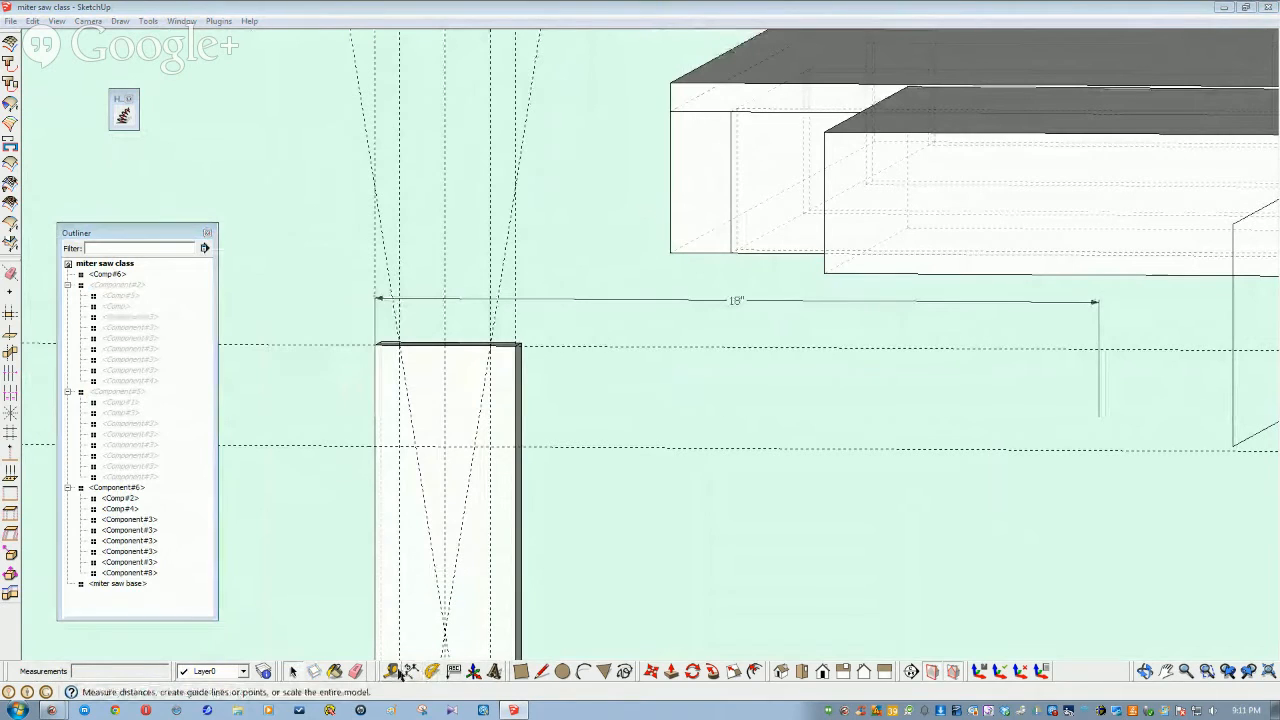
# Add a horizontal guide 1.75 inches below the upright's top-end guide
pyautogui.press('space')
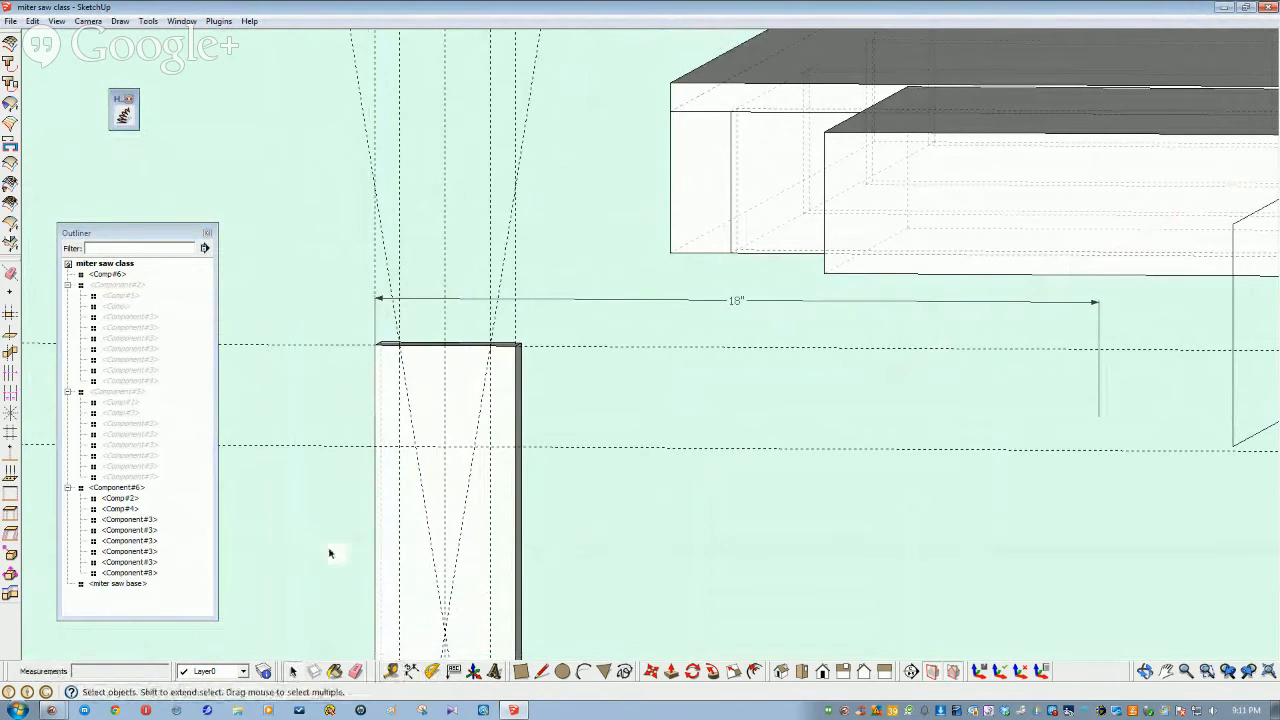
pyautogui.click(385, 536)
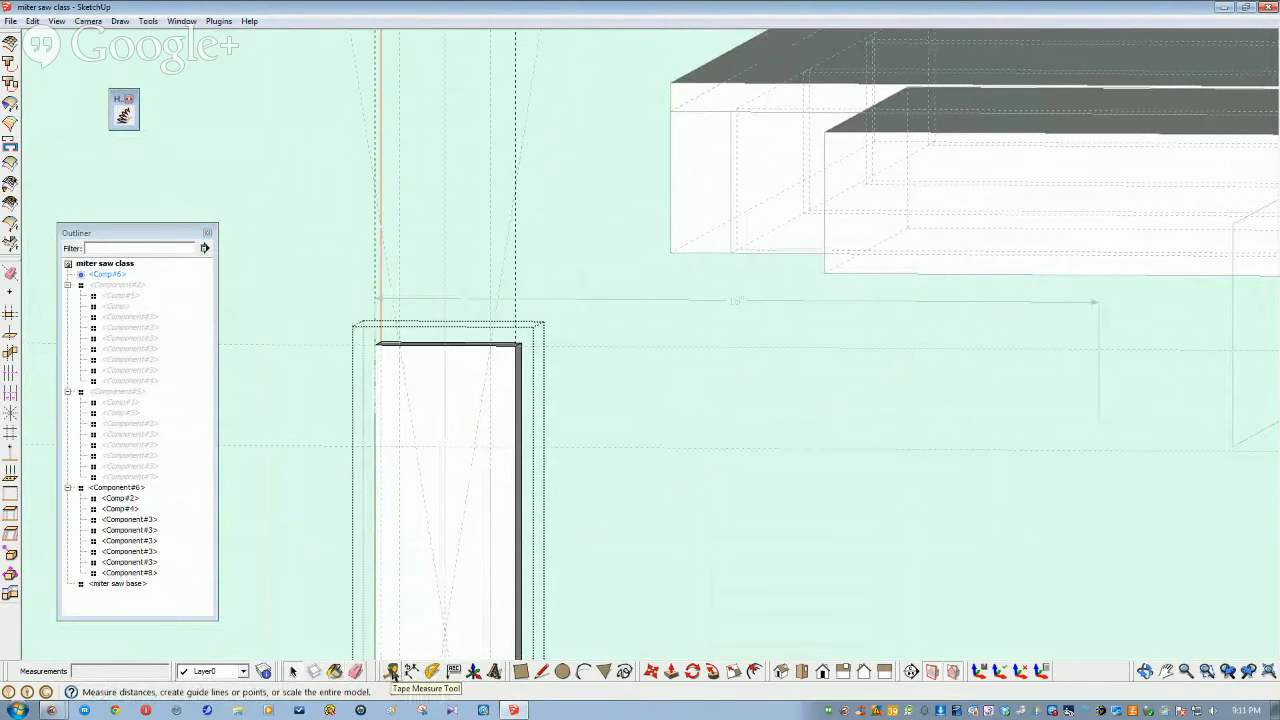
pyautogui.click(392, 672)
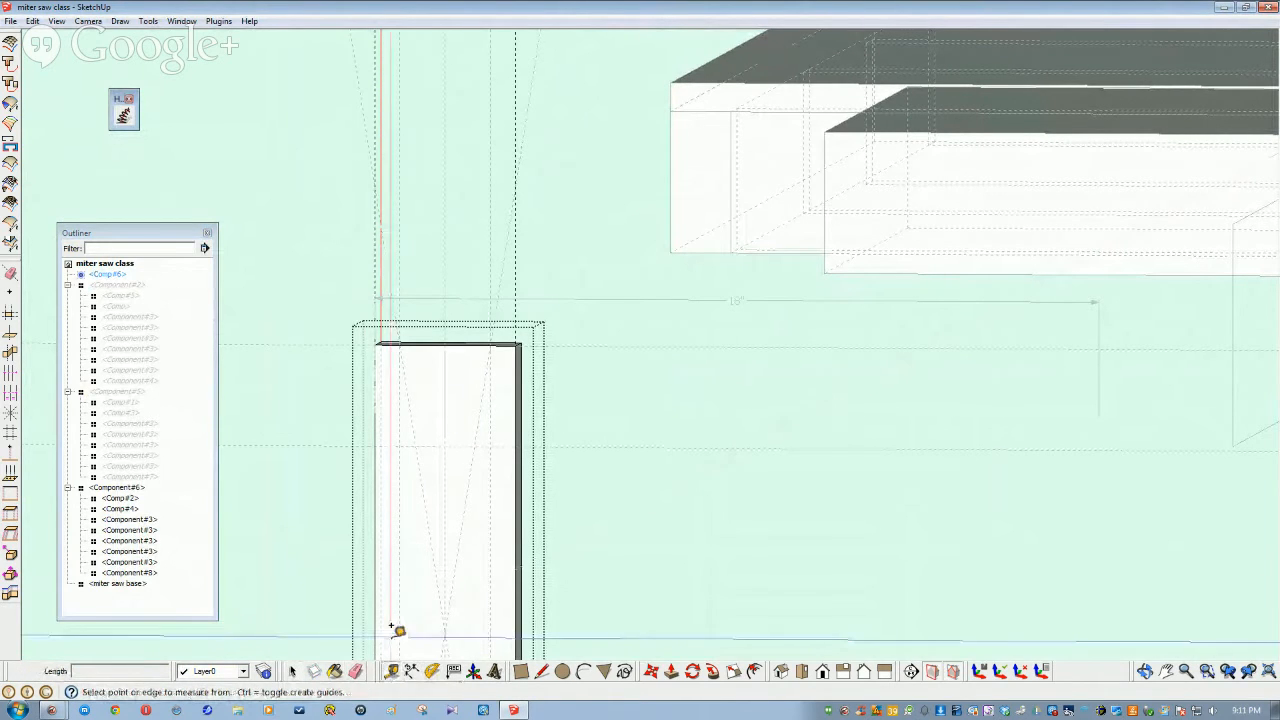
pyautogui.click(321, 343)
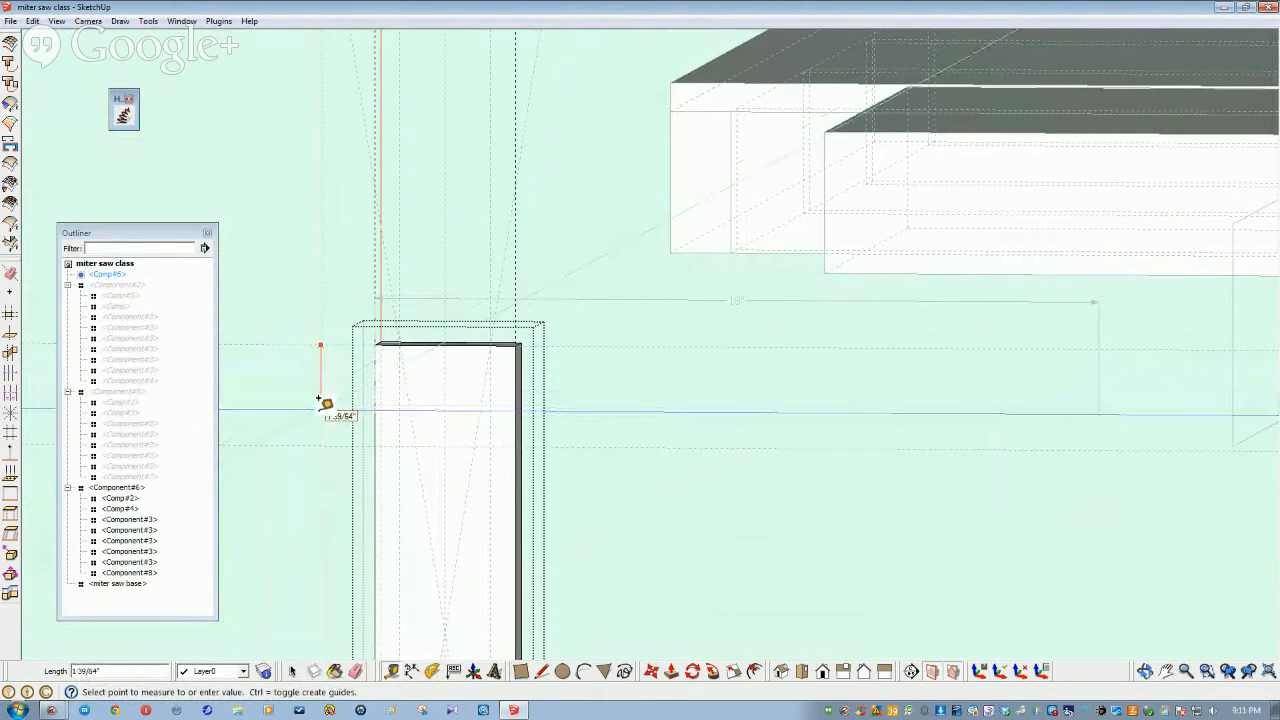
pyautogui.write('1.75')
pyautogui.press('Return')
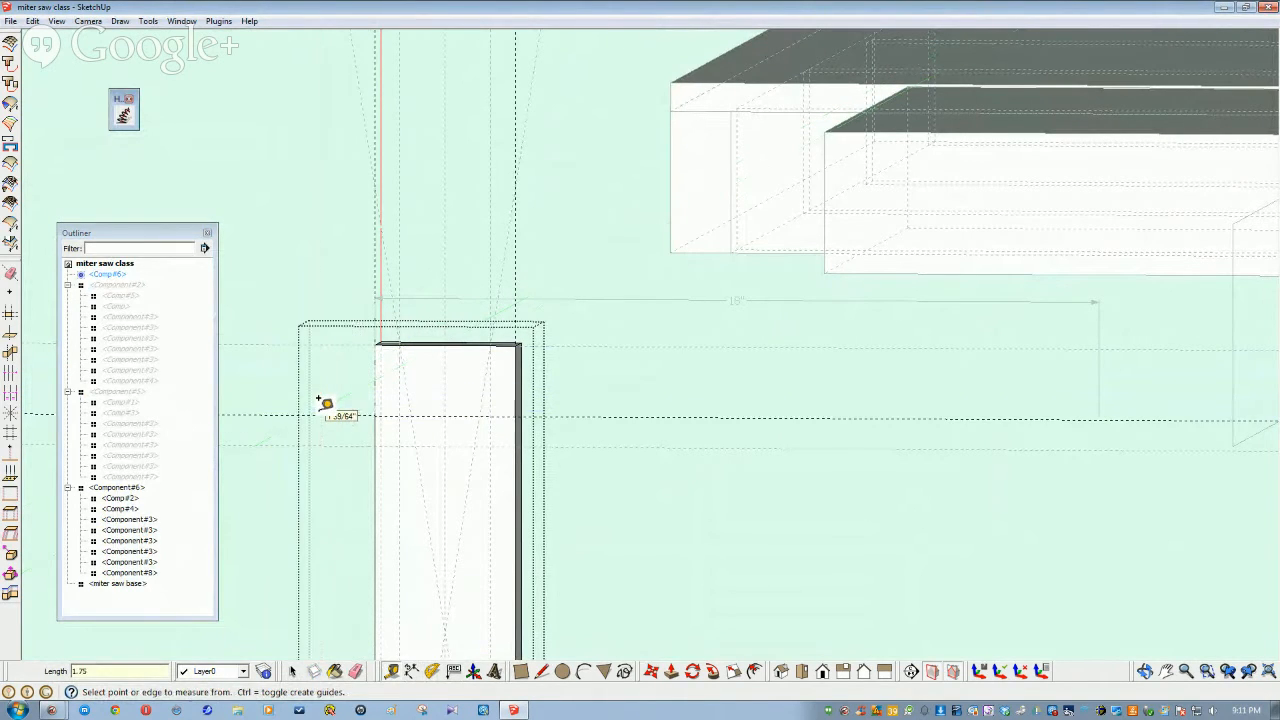
pyautogui.press('space')
pyautogui.click(606, 535)
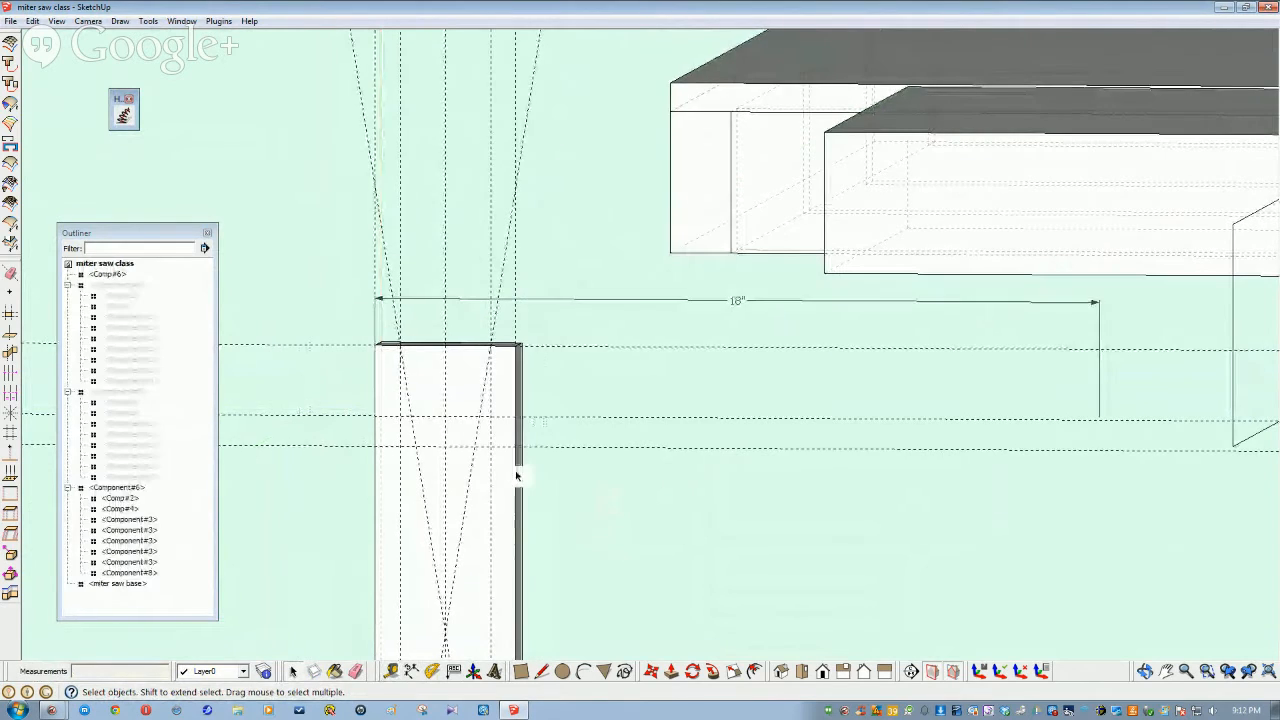
# Trace the dovetail's two sloped sides and shoulders along the guides over the upright's top end, outside the component
pyautogui.scroll(1, 493, 466)
pyautogui.scroll(3, 493, 466)
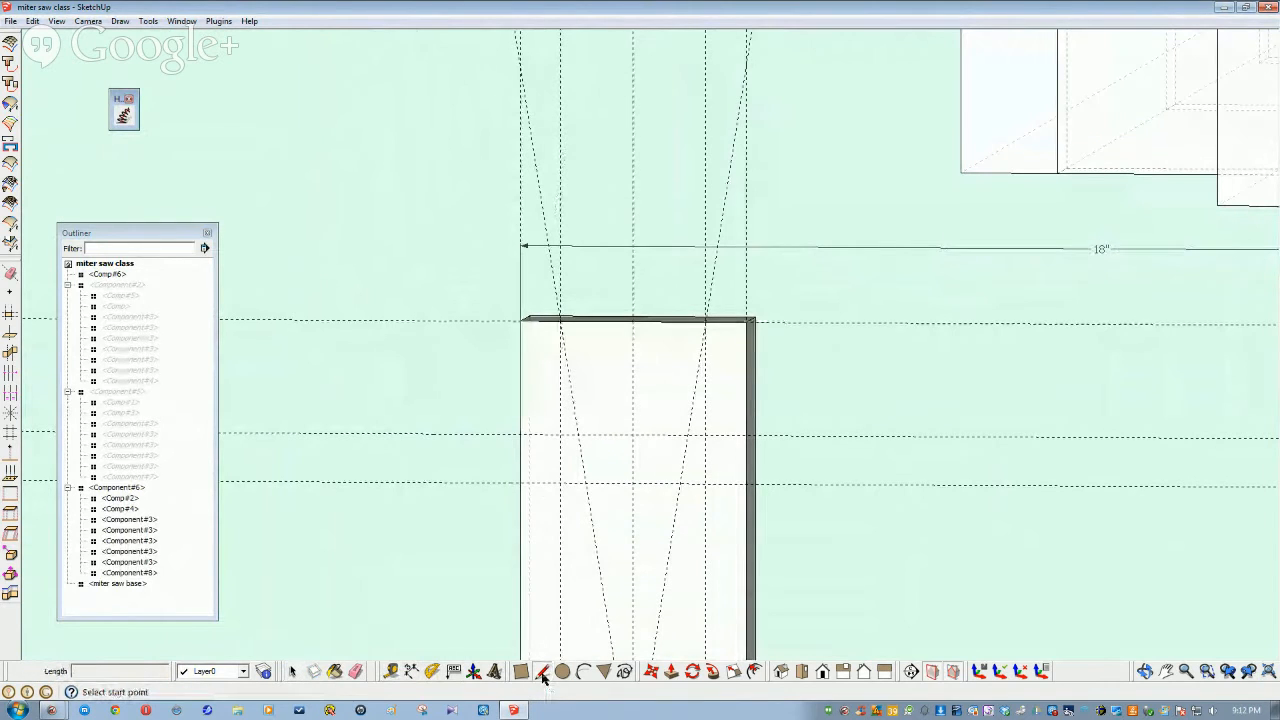
pyautogui.click(562, 320)
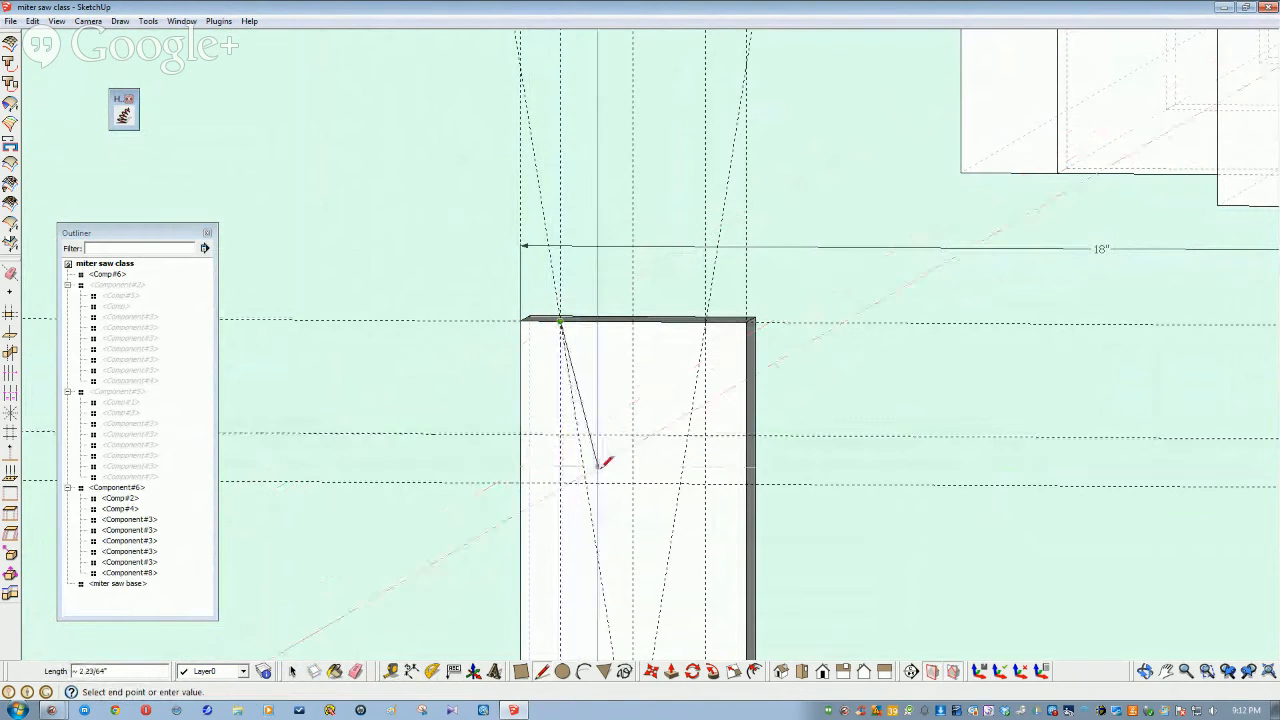
pyautogui.click(578, 434)
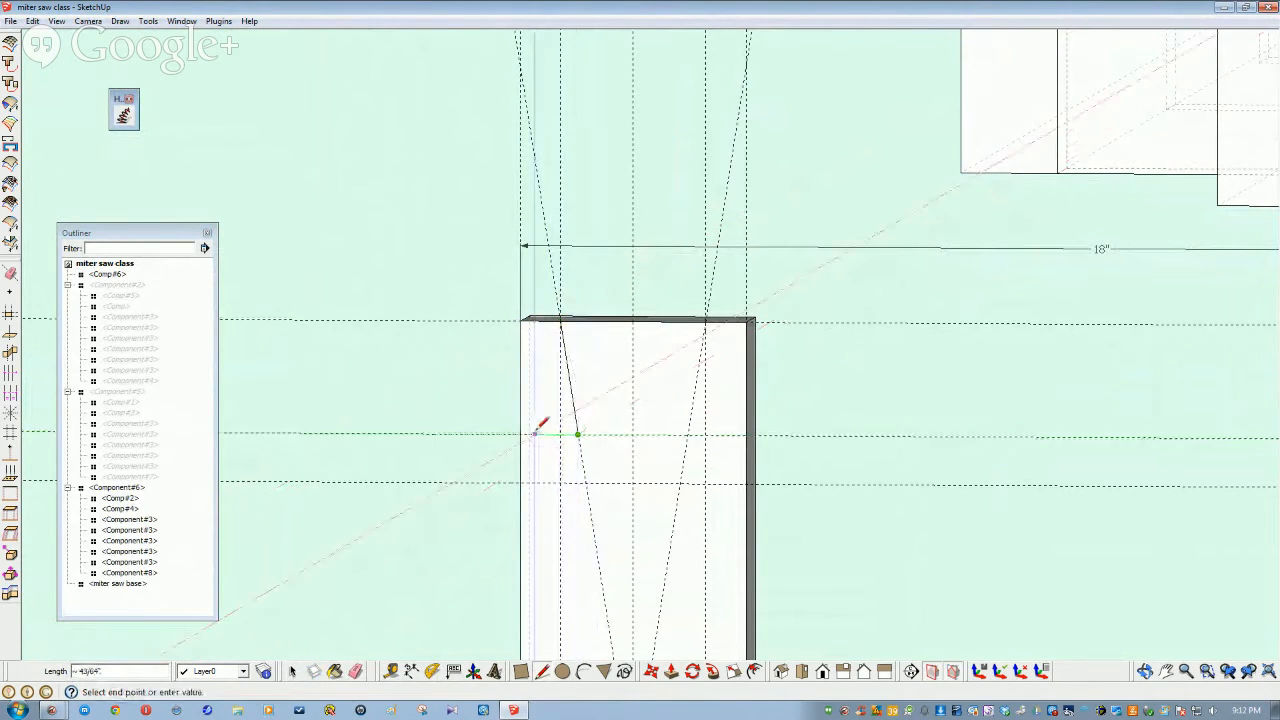
pyautogui.click(521, 433)
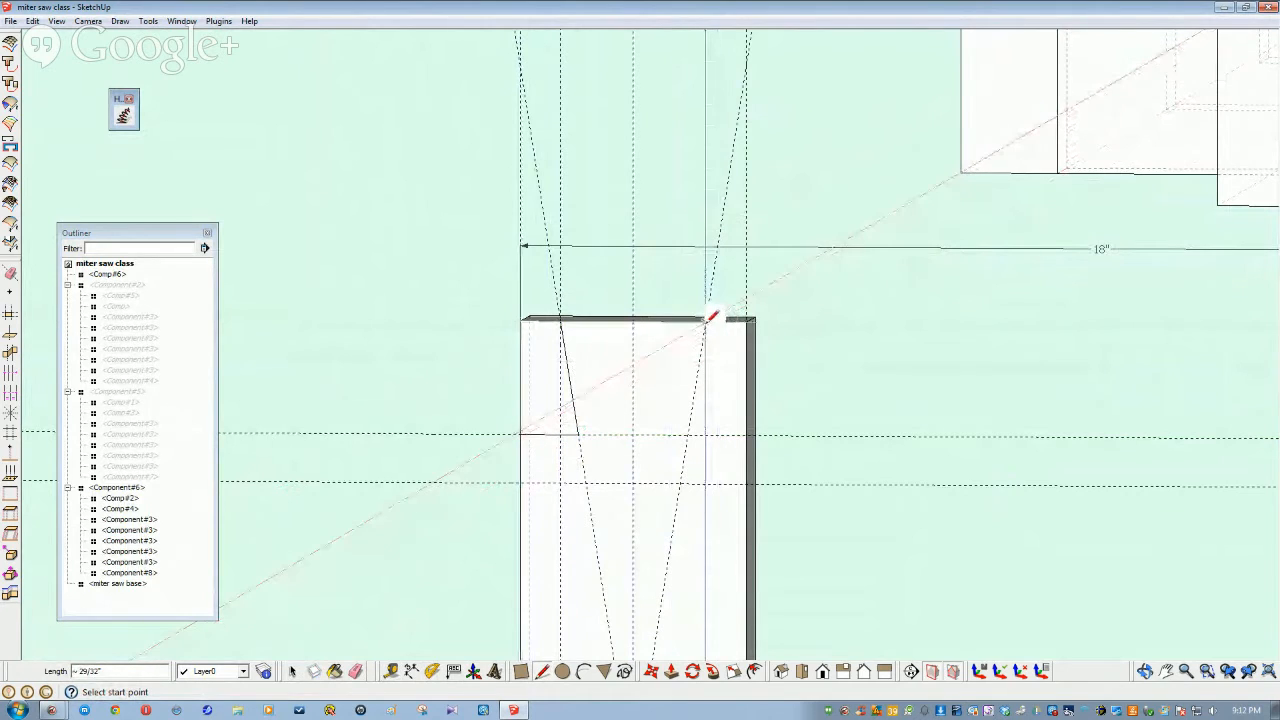
pyautogui.click(749, 319)
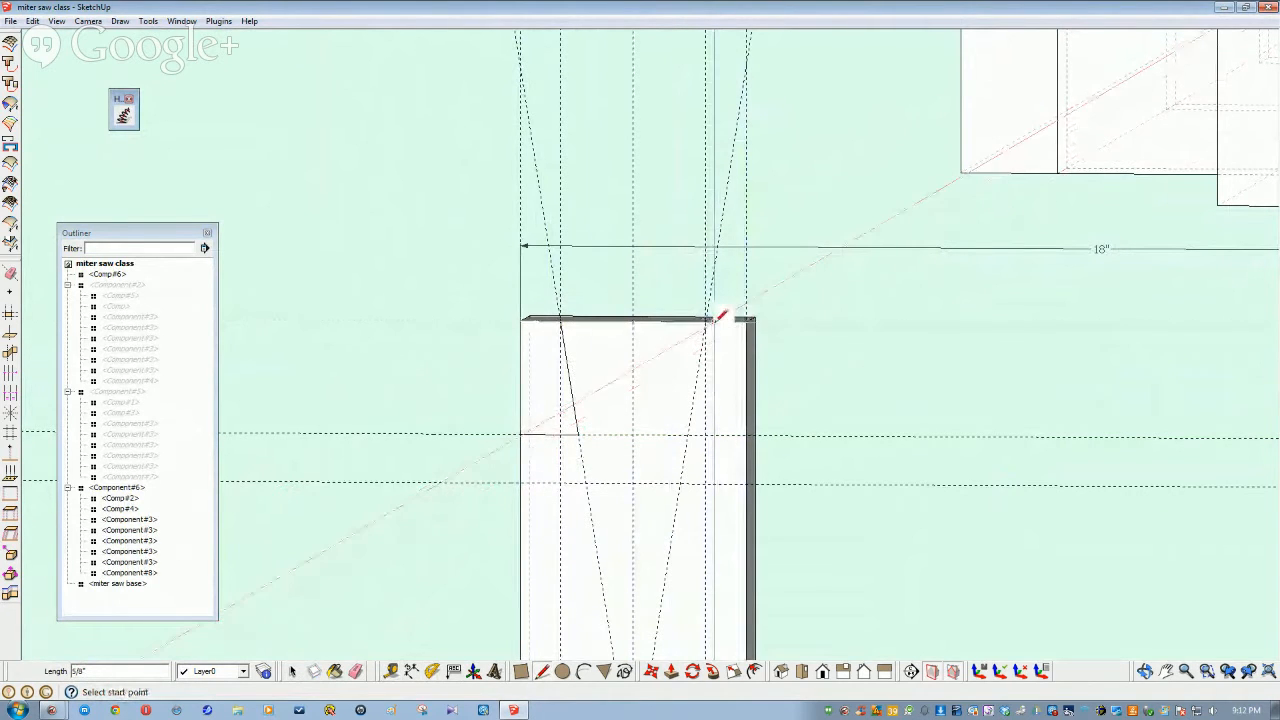
pyautogui.click(750, 433)
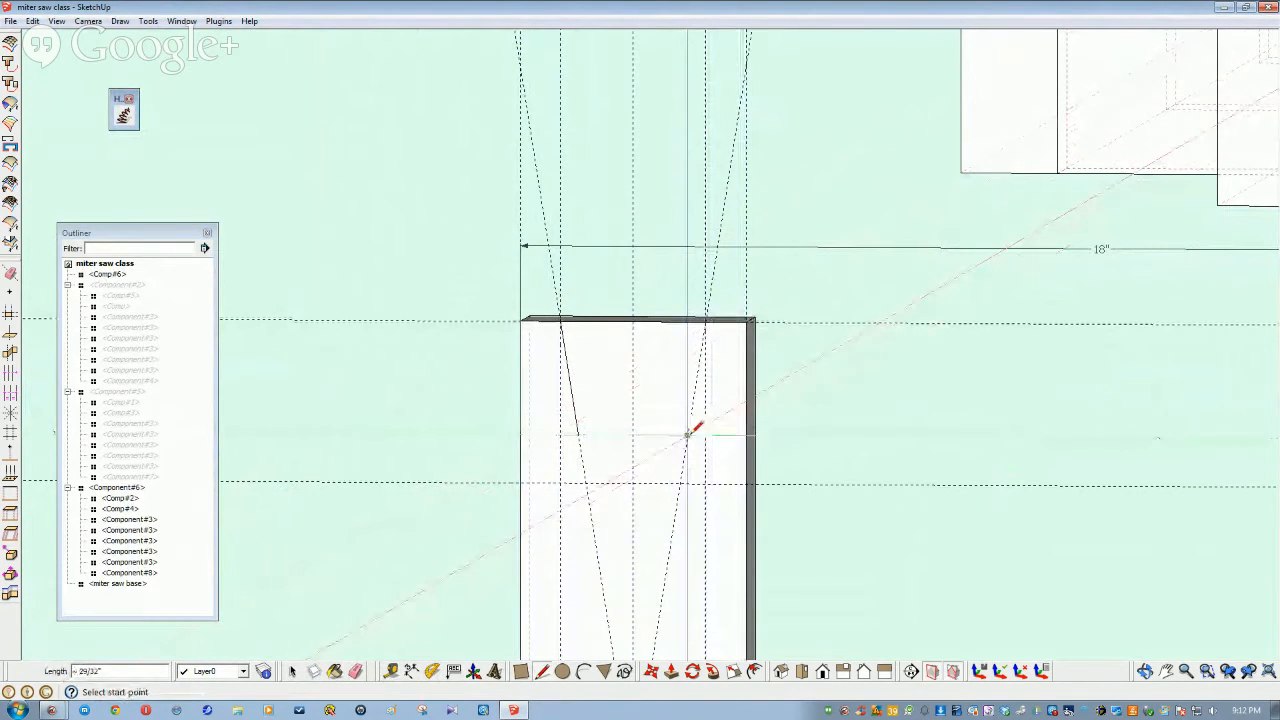
pyautogui.click(688, 435)
pyautogui.click(706, 321)
pyautogui.press('space')
# Open the upright component and draw the dovetail's sloped sides and shoulder lines on its front face
pyautogui.doubleClick(549, 385)
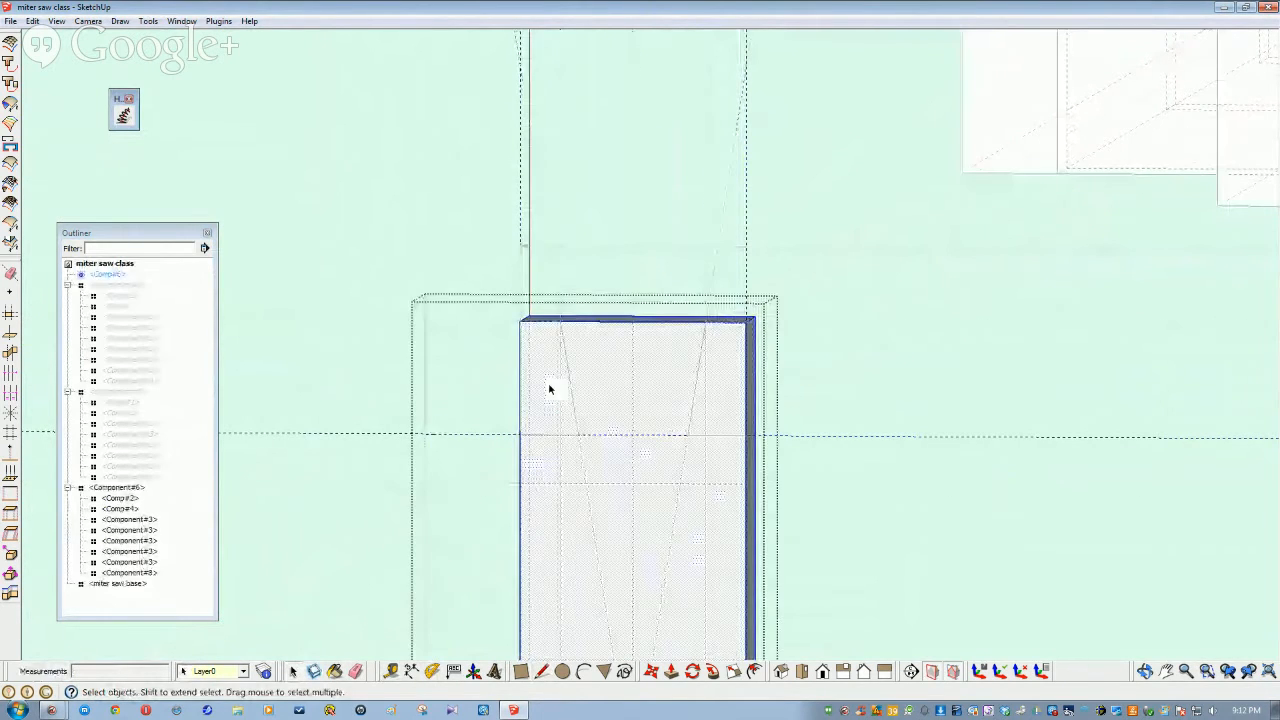
pyautogui.keyDown('shift'); pyautogui.moveTo(549, 405); pyautogui.dragTo(740, 440, button='middle'); pyautogui.keyUp('shift')
pyautogui.scroll(3, 723, 451)
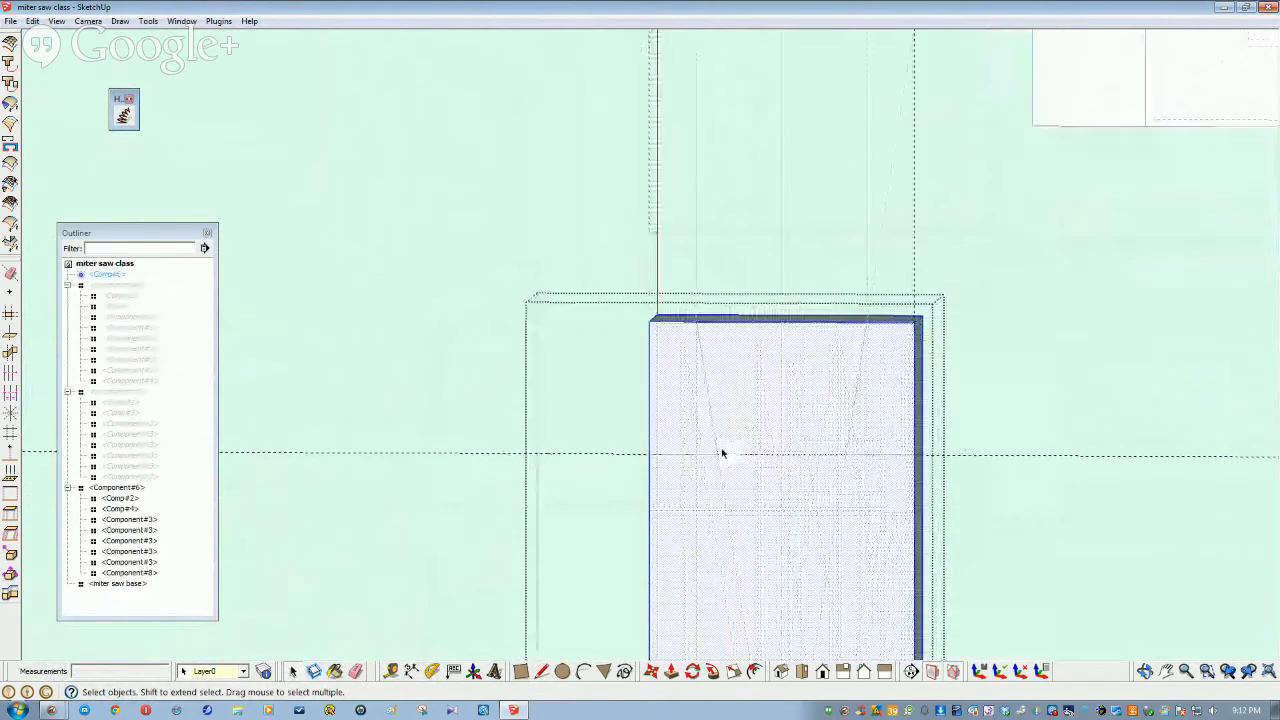
pyautogui.scroll(1, 733, 495)
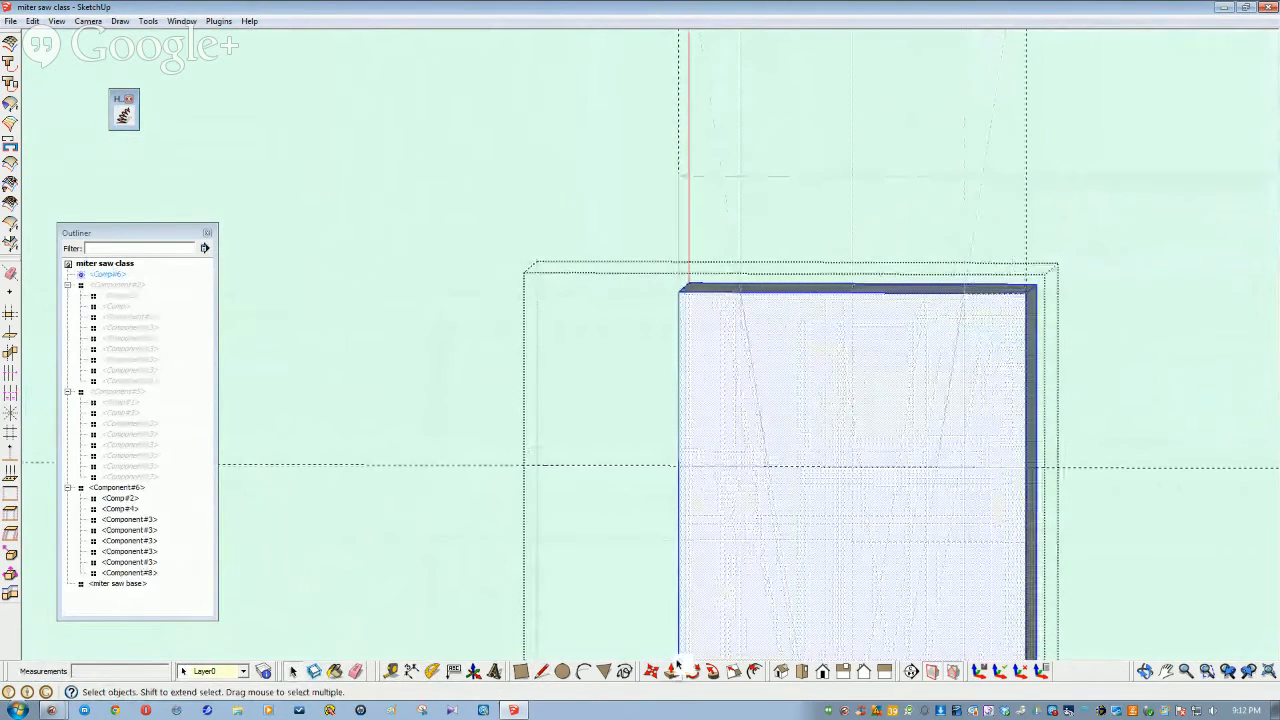
pyautogui.click(541, 671)
pyautogui.click(741, 291)
pyautogui.click(768, 465)
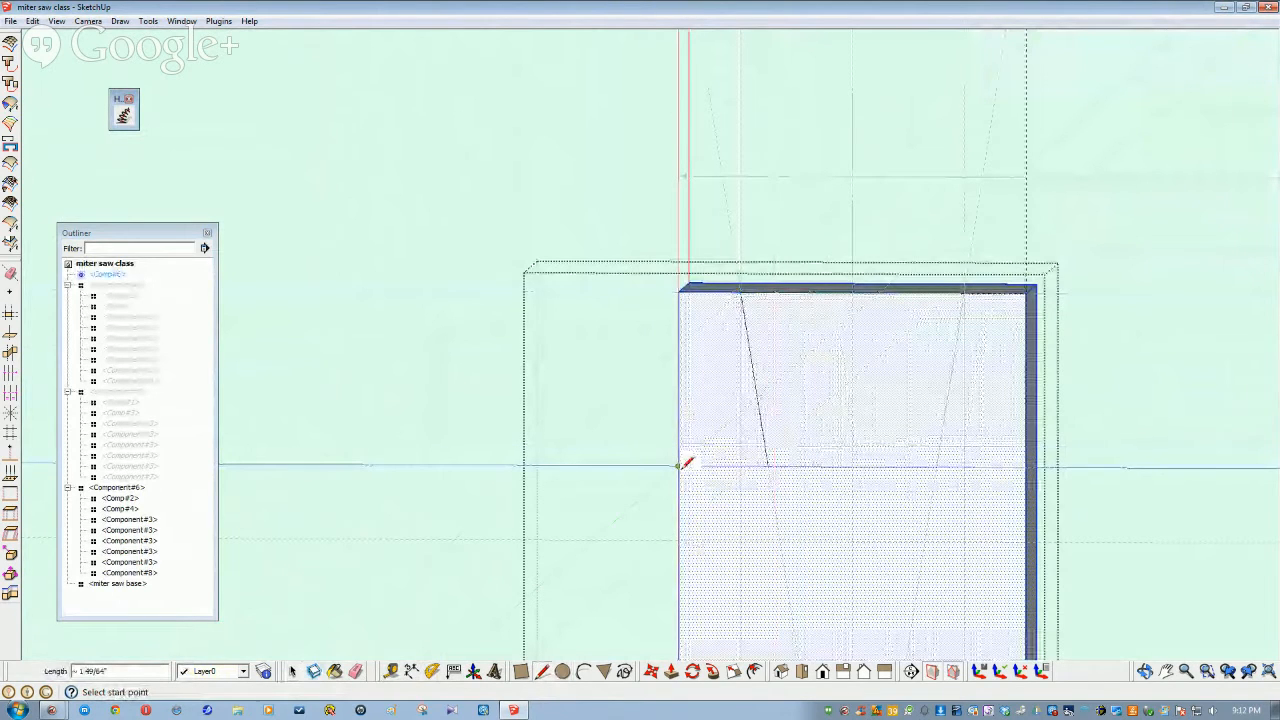
pyautogui.click(963, 292)
pyautogui.click(938, 465)
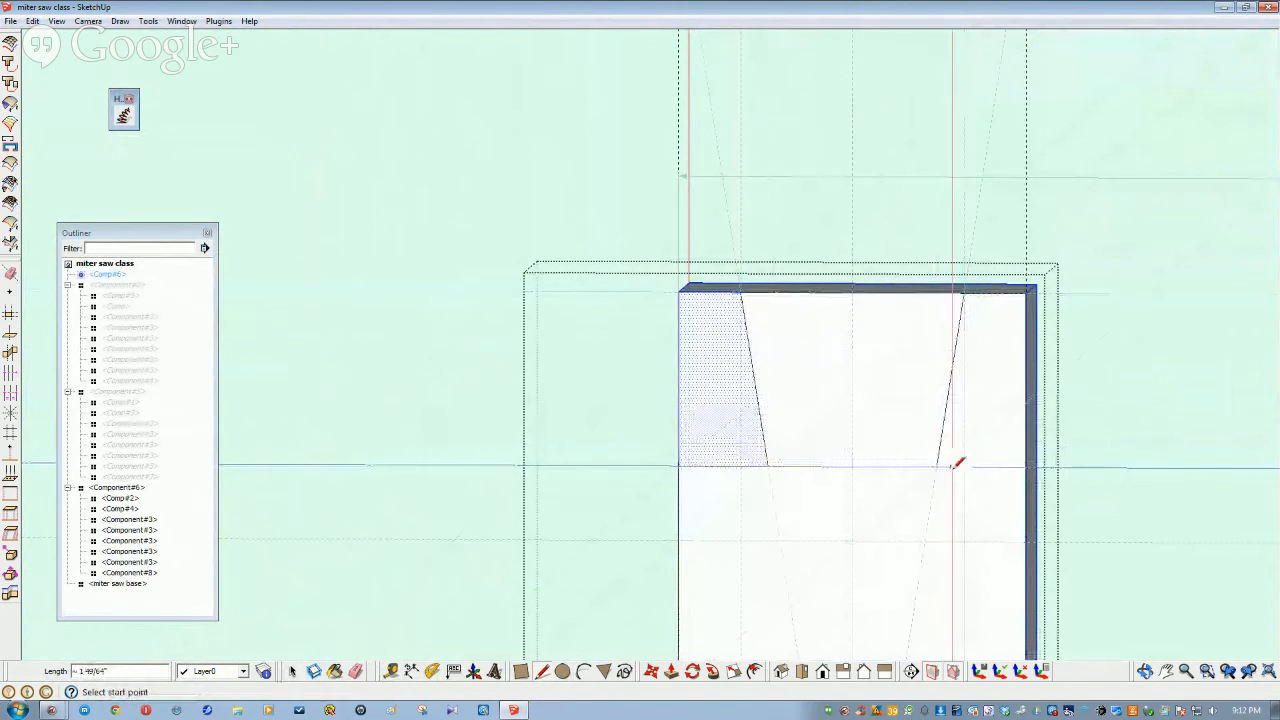
pyautogui.click(1025, 466)
pyautogui.click(938, 466)
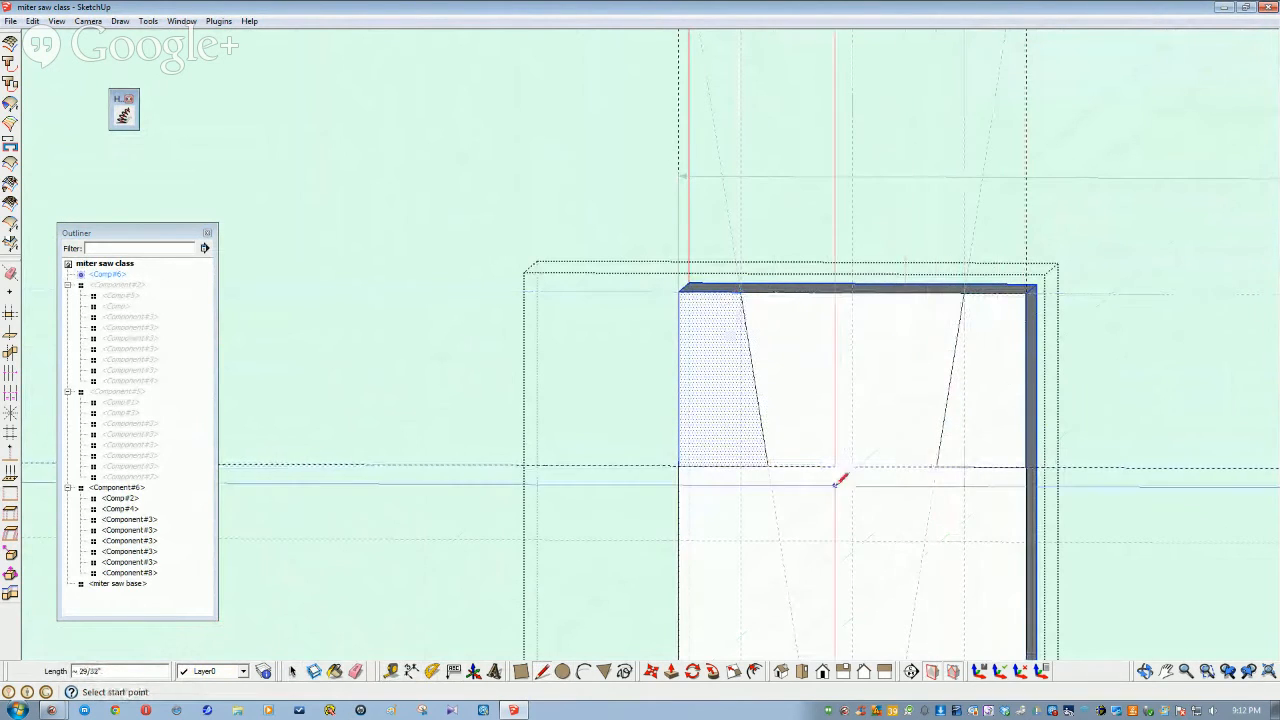
pyautogui.press('space')
# Push/Pull the waste faces on both sides of the dovetail through the upright's full thickness
pyautogui.click(971, 426)
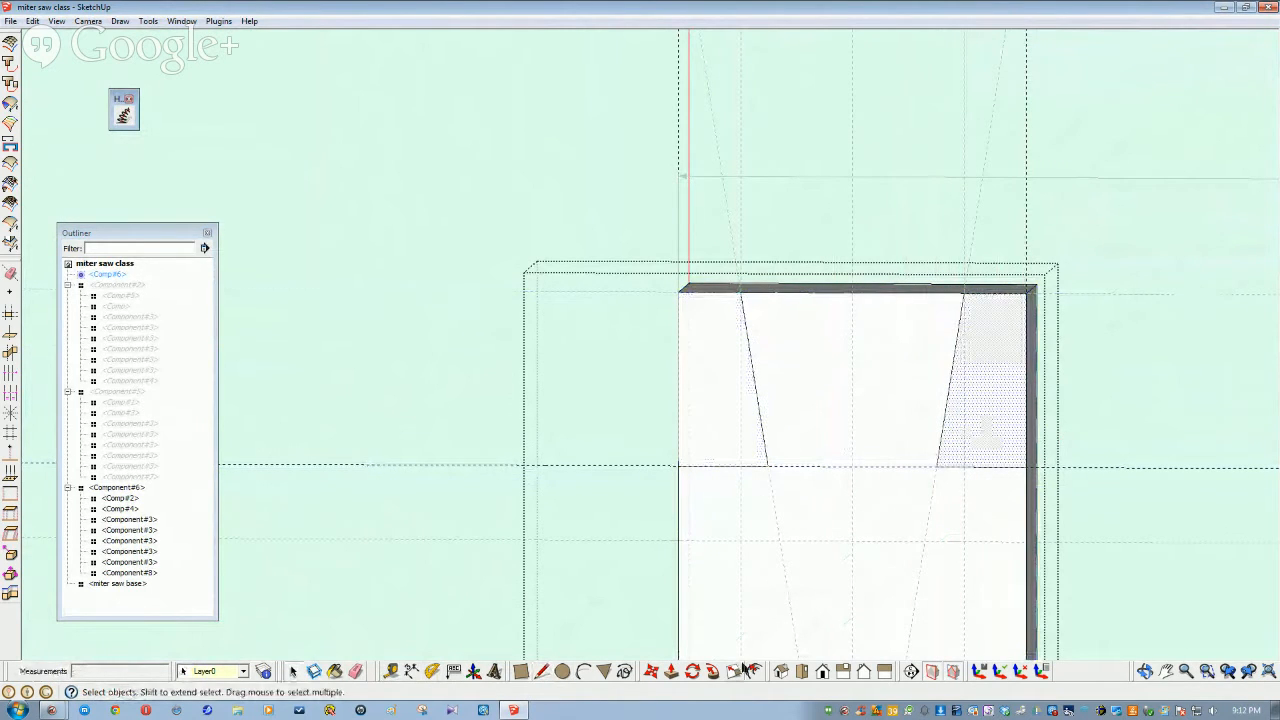
pyautogui.click(671, 671)
pyautogui.click(997, 408)
pyautogui.click(943, 386)
pyautogui.click(712, 406)
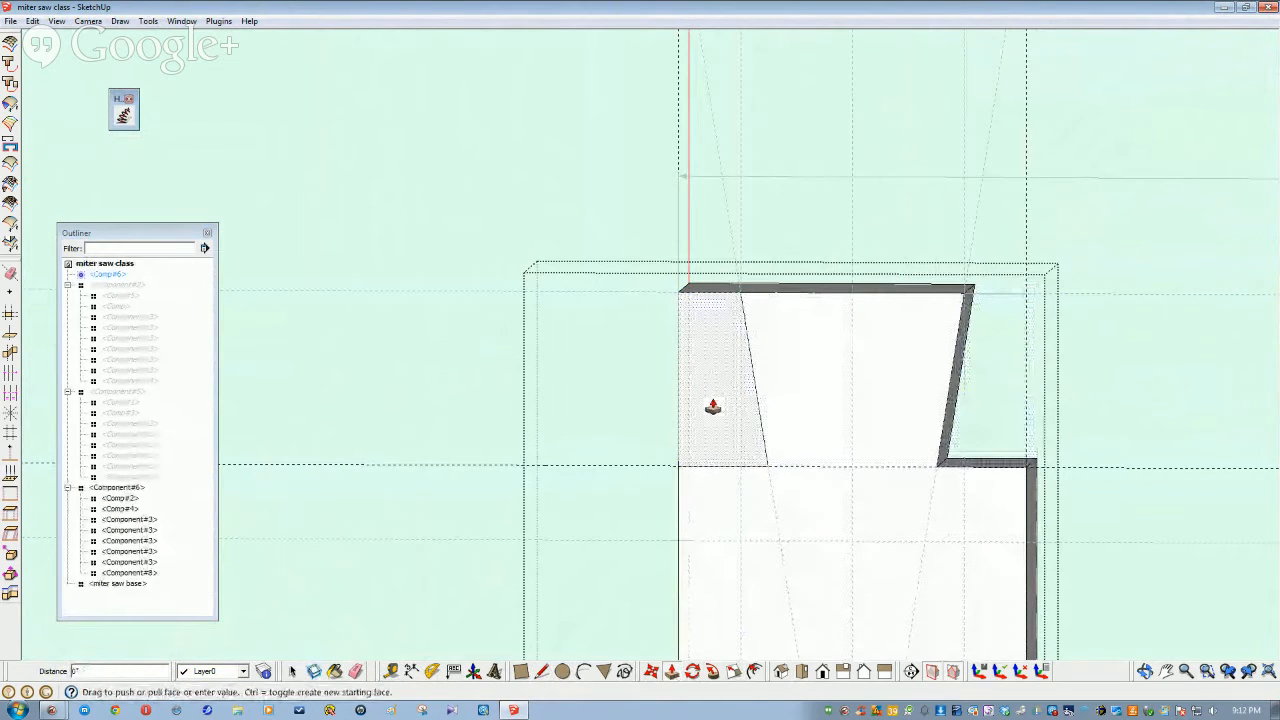
pyautogui.click(713, 406)
pyautogui.press('space')
# Leave the upright component and unhide <Component#5>
pyautogui.scroll(-3, 860, 583)
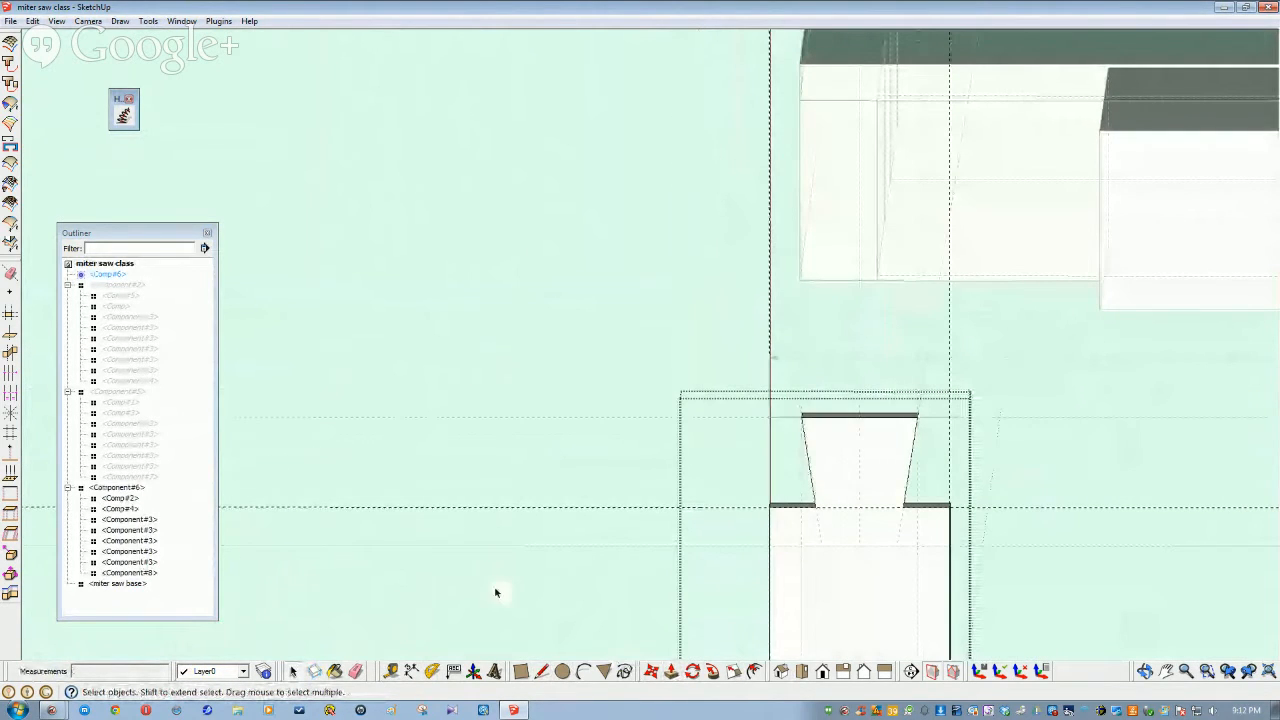
pyautogui.rightClick(130, 392)
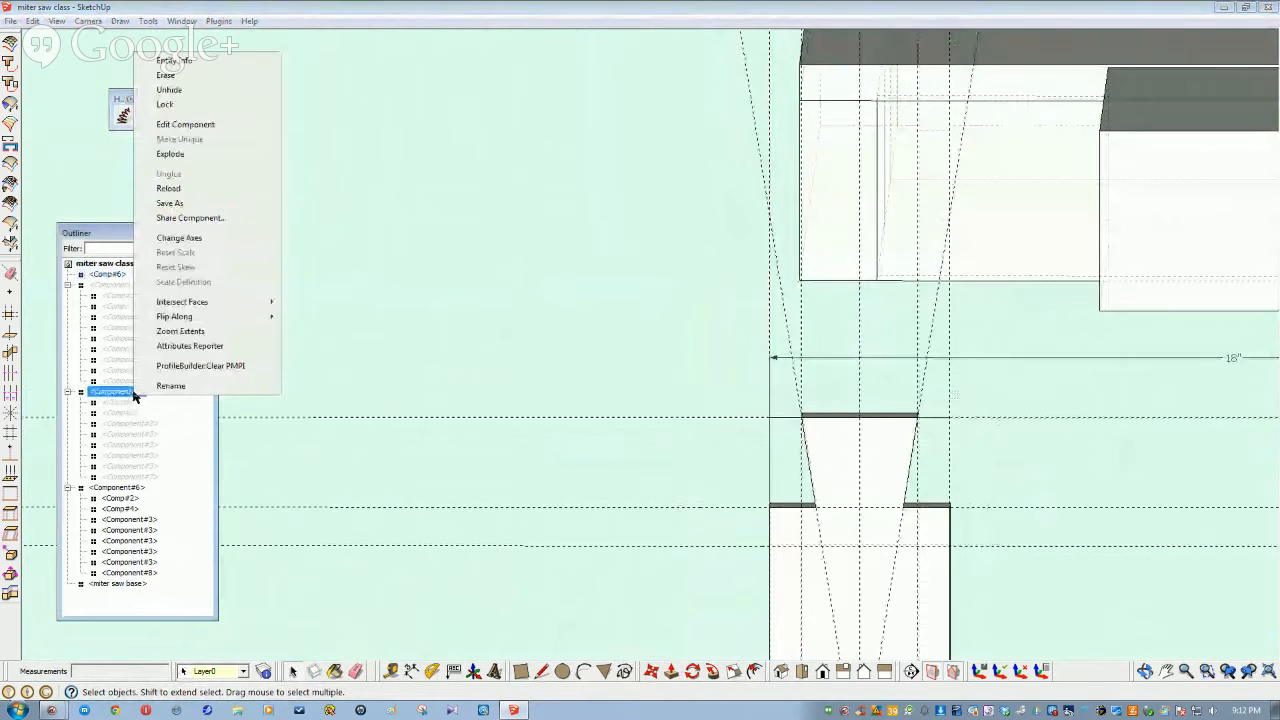
pyautogui.click(168, 90)
# Open the front nested <Component#3> board inside <Component#5> for editing
pyautogui.scroll(5, 626, 463)
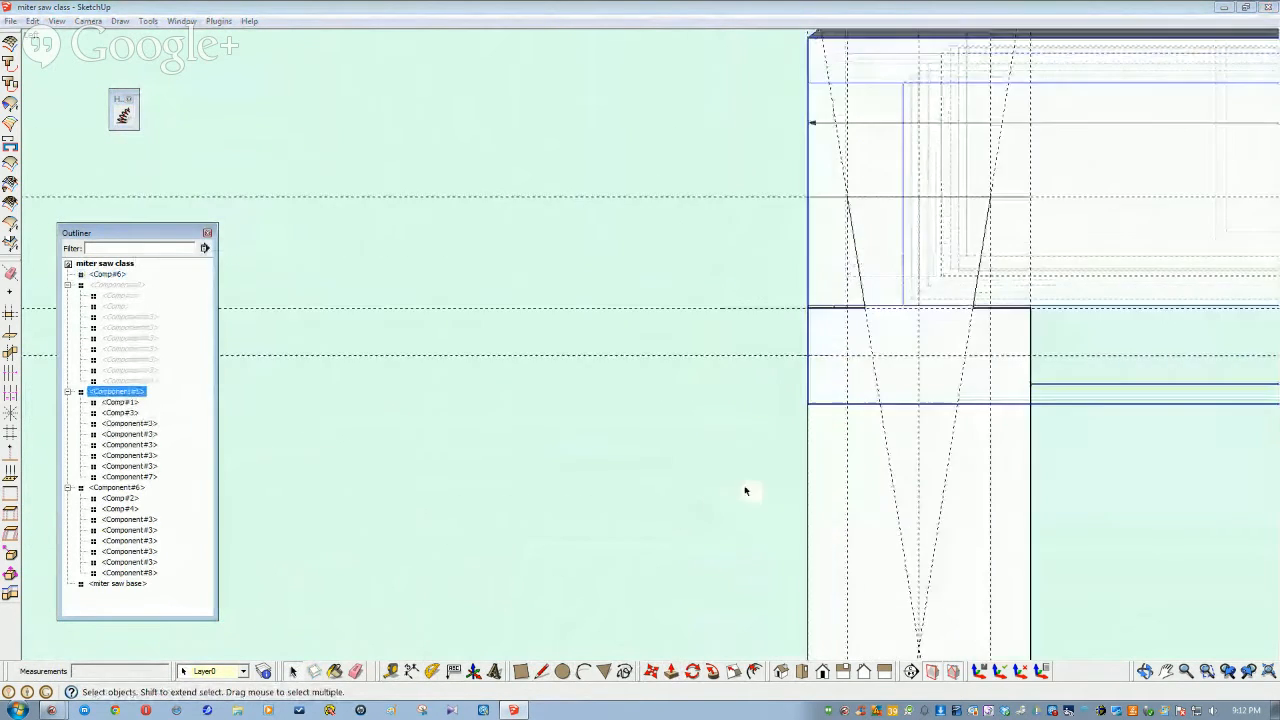
pyautogui.scroll(2, 846, 449)
pyautogui.moveTo(846, 449)
pyautogui.mouseDown(button='middle')
pyautogui.moveTo(780, 471)
pyautogui.moveTo(776, 488)
pyautogui.moveTo(552, 478)
pyautogui.mouseUp(button='middle')
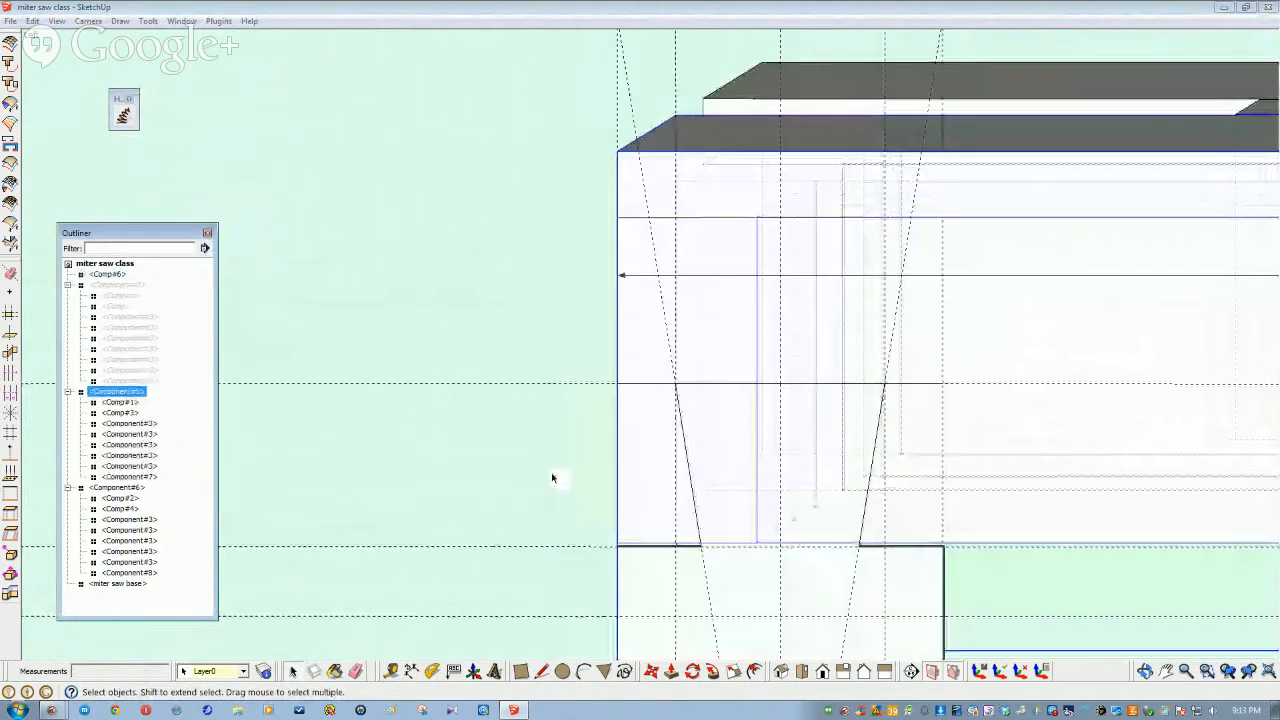
pyautogui.moveTo(645, 442)
pyautogui.mouseDown(button='middle')
pyautogui.moveTo(854, 486)
pyautogui.moveTo(698, 484)
pyautogui.moveTo(877, 483)
pyautogui.mouseUp(button='middle')
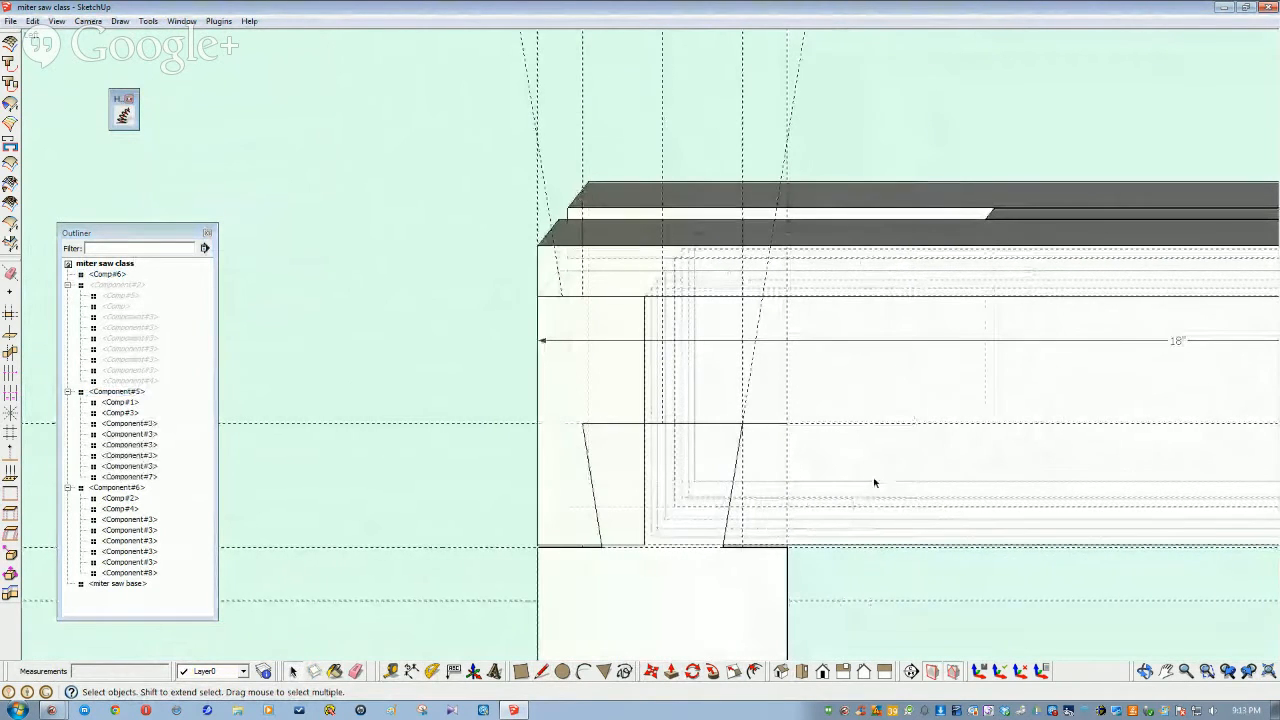
pyautogui.click(874, 478)
pyautogui.doubleClick(875, 475)
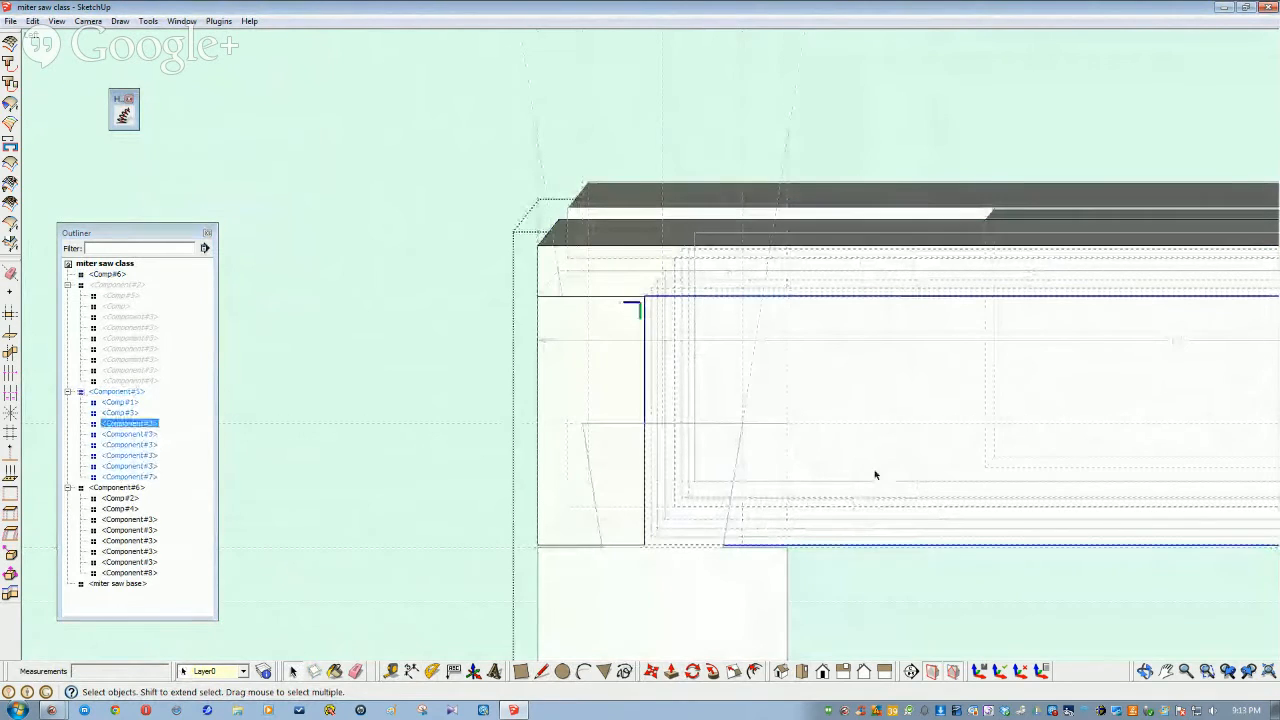
pyautogui.doubleClick(875, 475)
# Draw the dovetail's sloped side from the board's lower edge up to the tail's top corner, and its top line across to the board's end
pyautogui.scroll(2, 875, 475)
pyautogui.moveTo(875, 475); pyautogui.dragTo(775, 568, button='middle')
pyautogui.press('l')
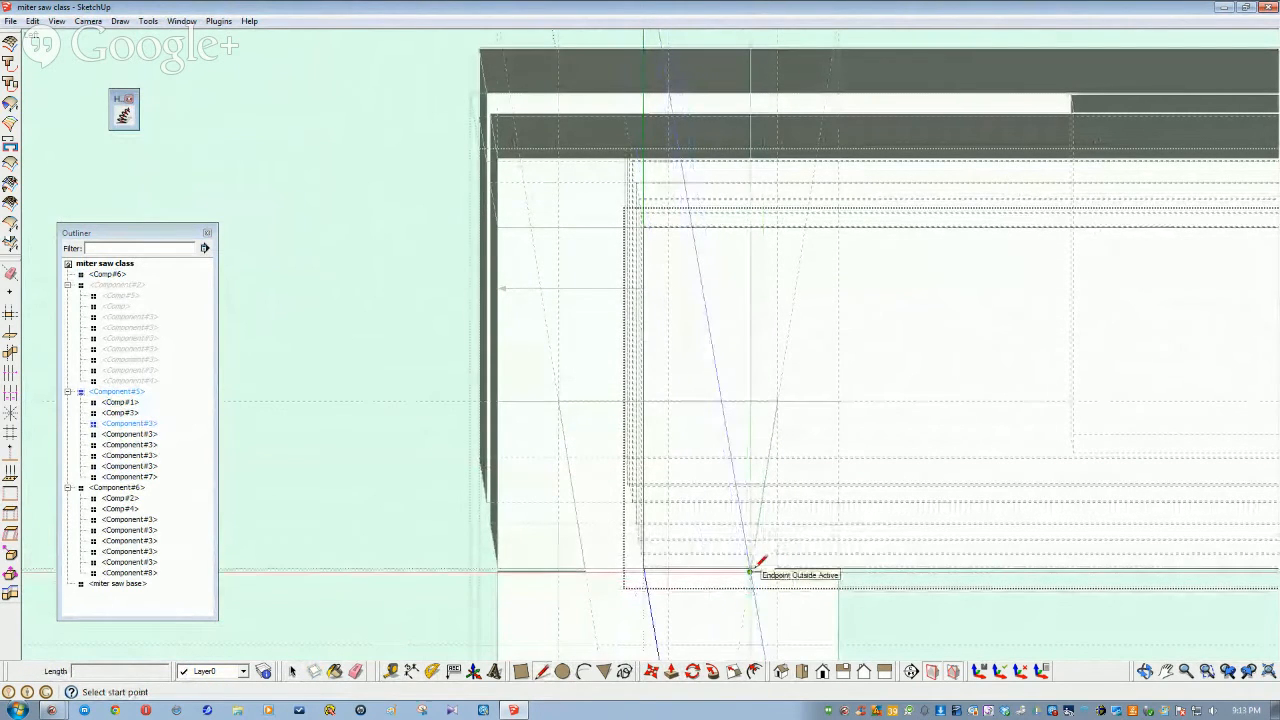
pyautogui.moveTo(751, 566); pyautogui.dragTo(812, 603, button='middle')
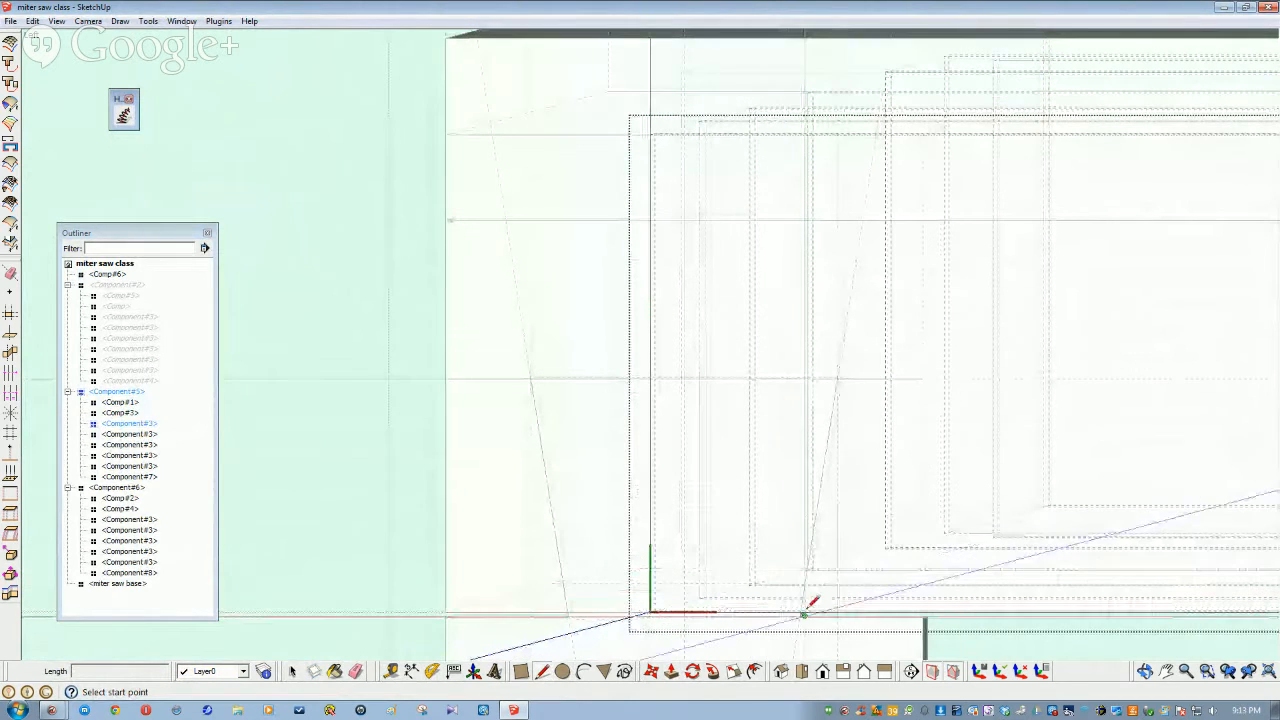
pyautogui.click(802, 612)
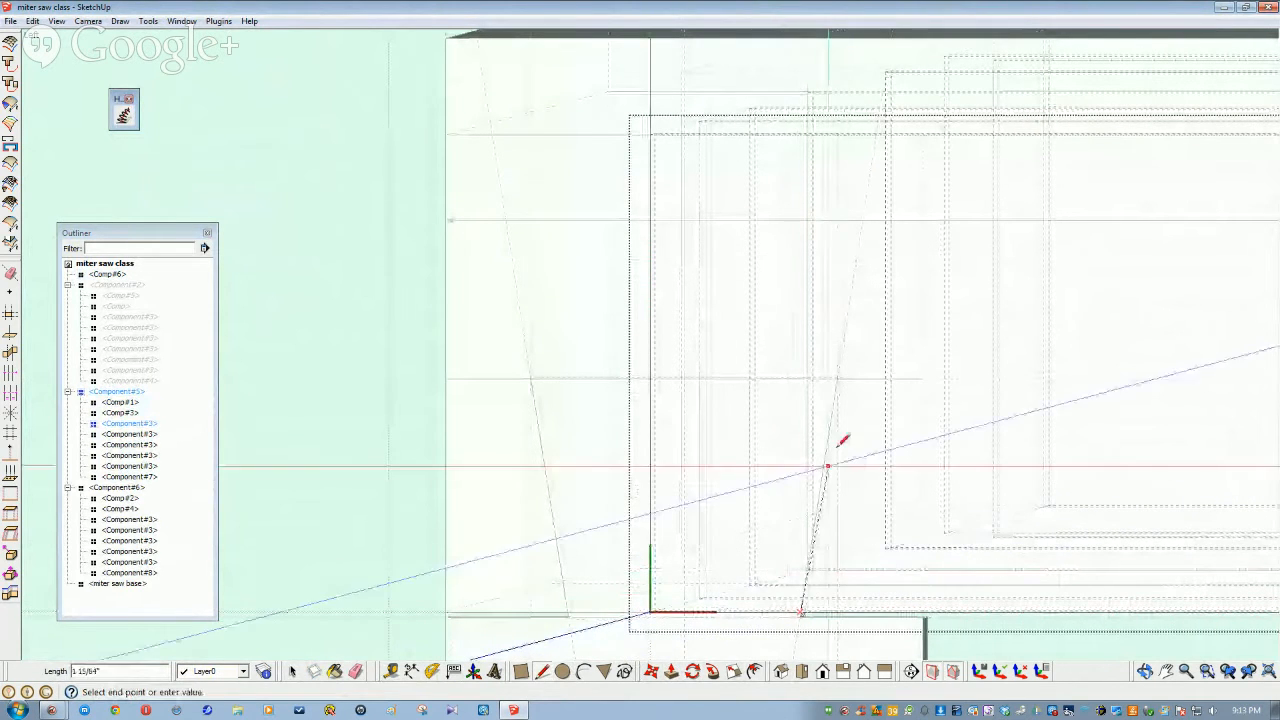
pyautogui.moveTo(838, 397); pyautogui.dragTo(866, 411, button='middle')
pyautogui.click(836, 379)
pyautogui.moveTo(841, 378); pyautogui.dragTo(724, 424, button='middle')
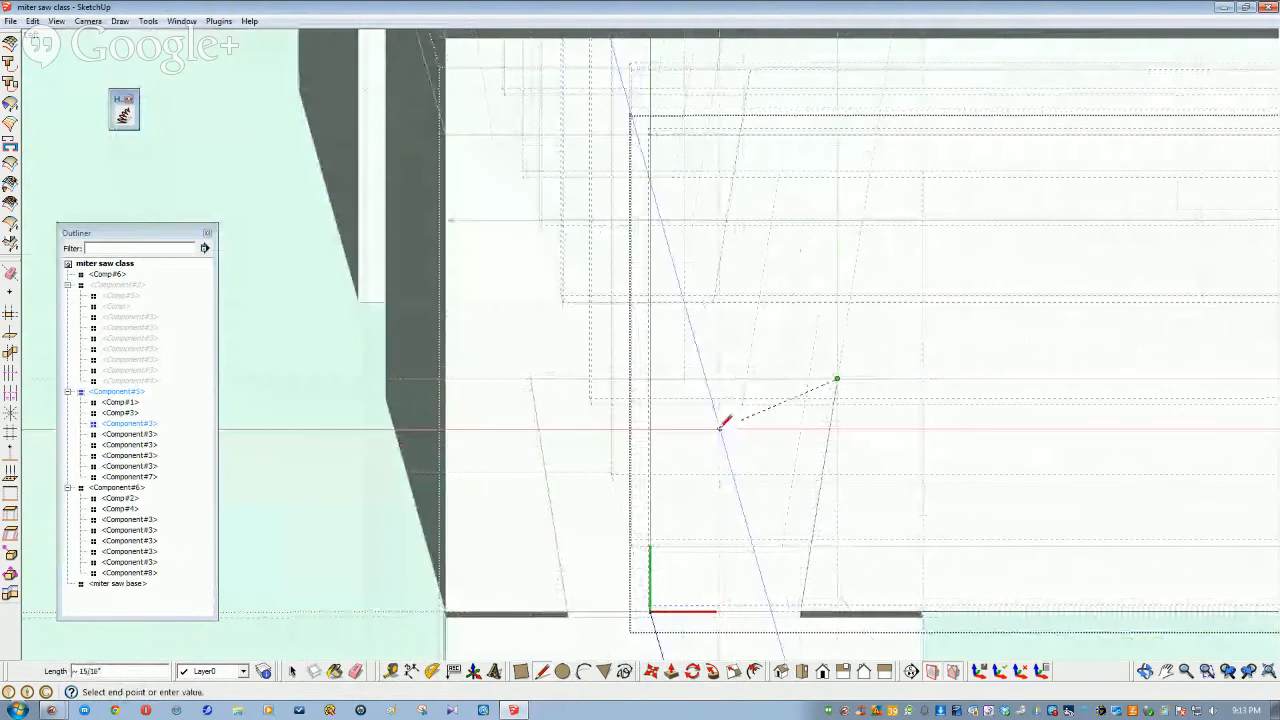
pyautogui.click(651, 378)
pyautogui.press('space')
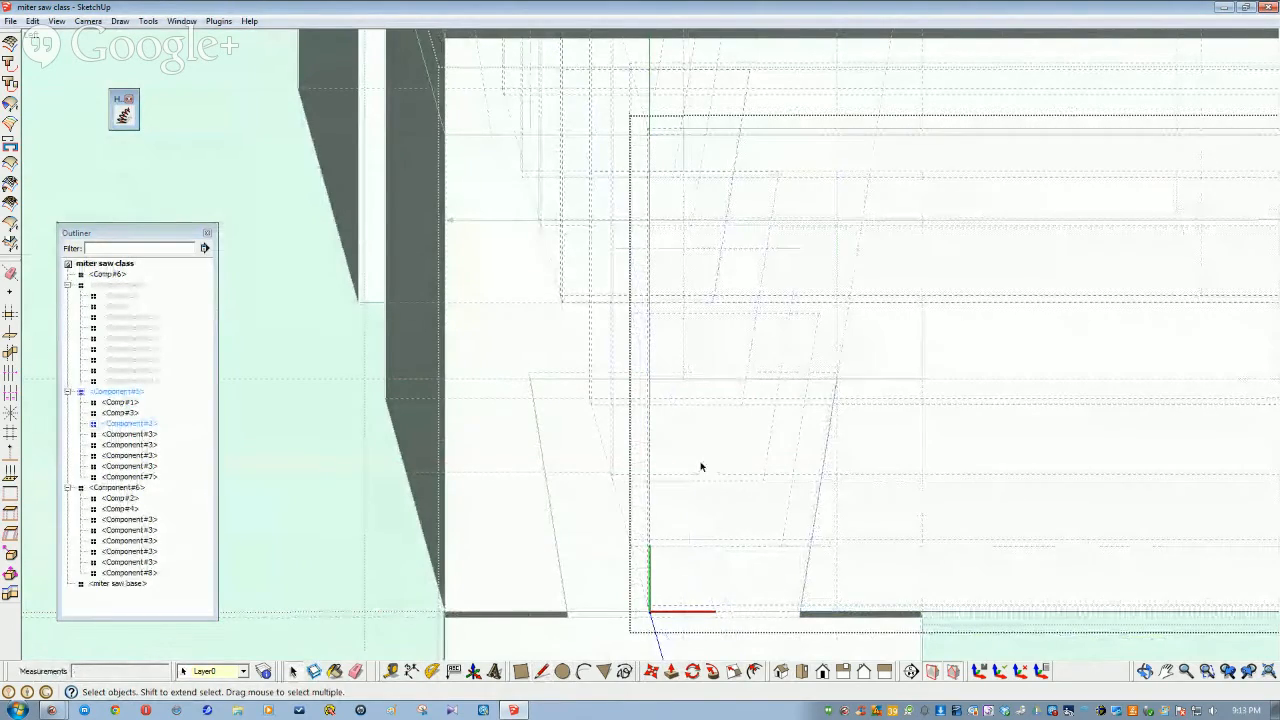
# Leave the board and <Component#5>, and hide the upright <Comp#6> that covers the joint
pyautogui.click(701, 466)
pyautogui.click(902, 469)
pyautogui.moveTo(762, 541)
pyautogui.mouseDown(button='middle')
pyautogui.moveTo(785, 634)
pyautogui.moveTo(763, 599)
pyautogui.mouseUp(button='middle')
pyautogui.click(762, 595)
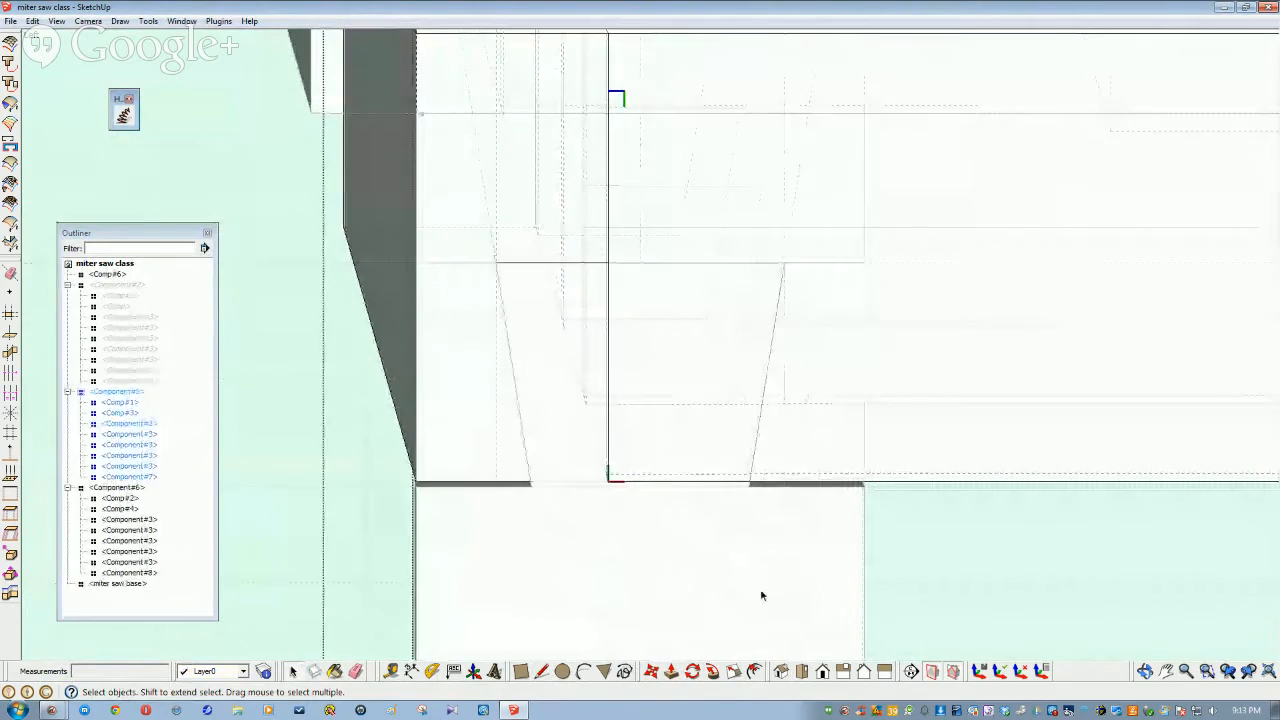
pyautogui.rightClick(762, 592)
pyautogui.click(696, 572)
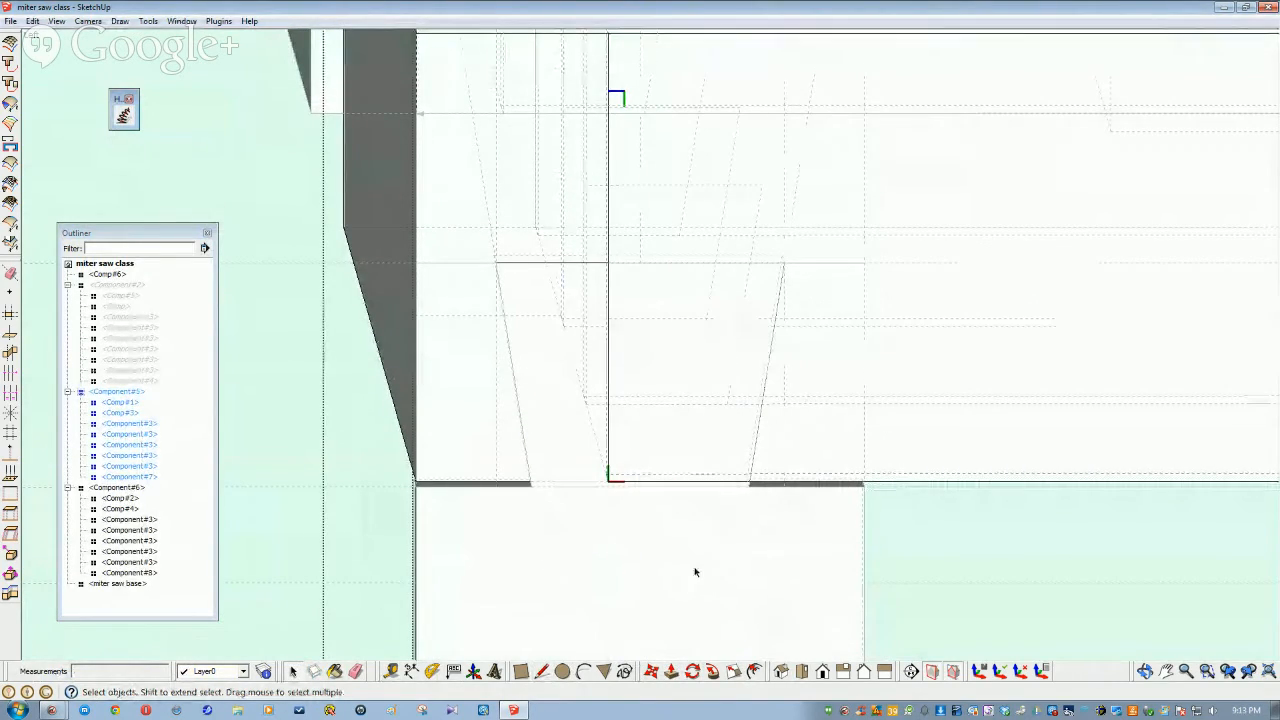
pyautogui.click(285, 444)
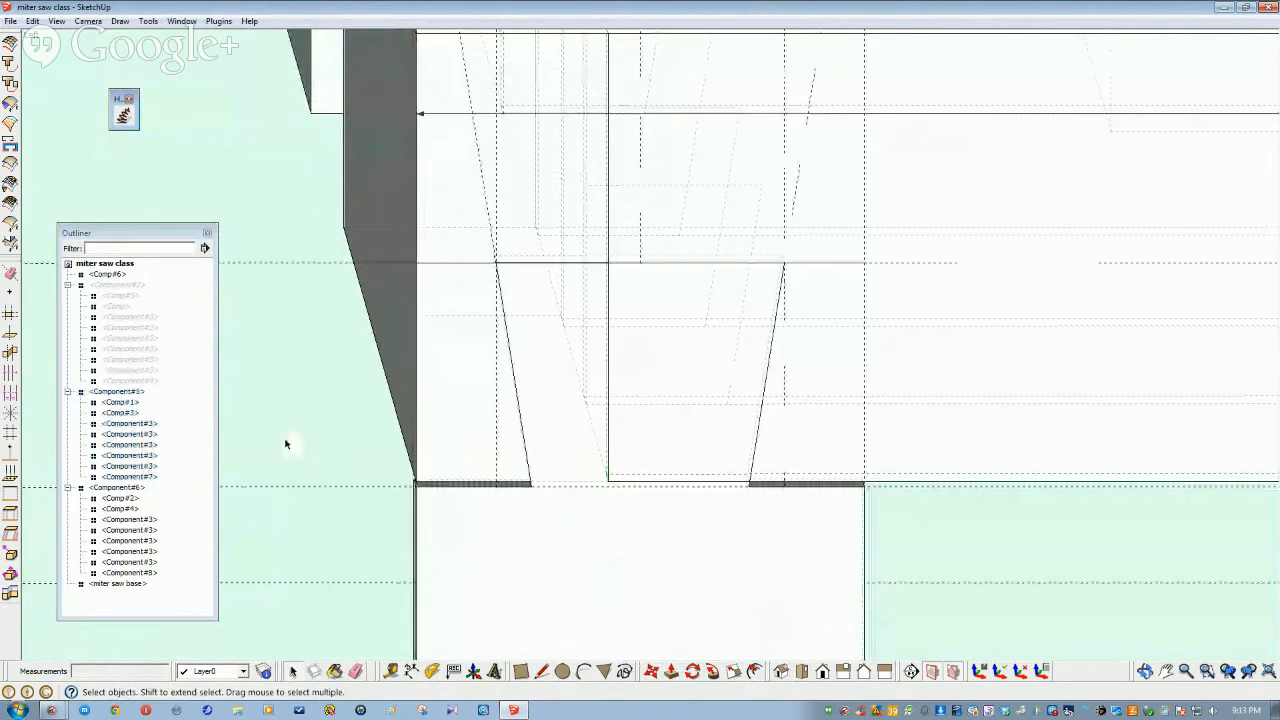
pyautogui.click(700, 574)
pyautogui.rightClick(700, 573)
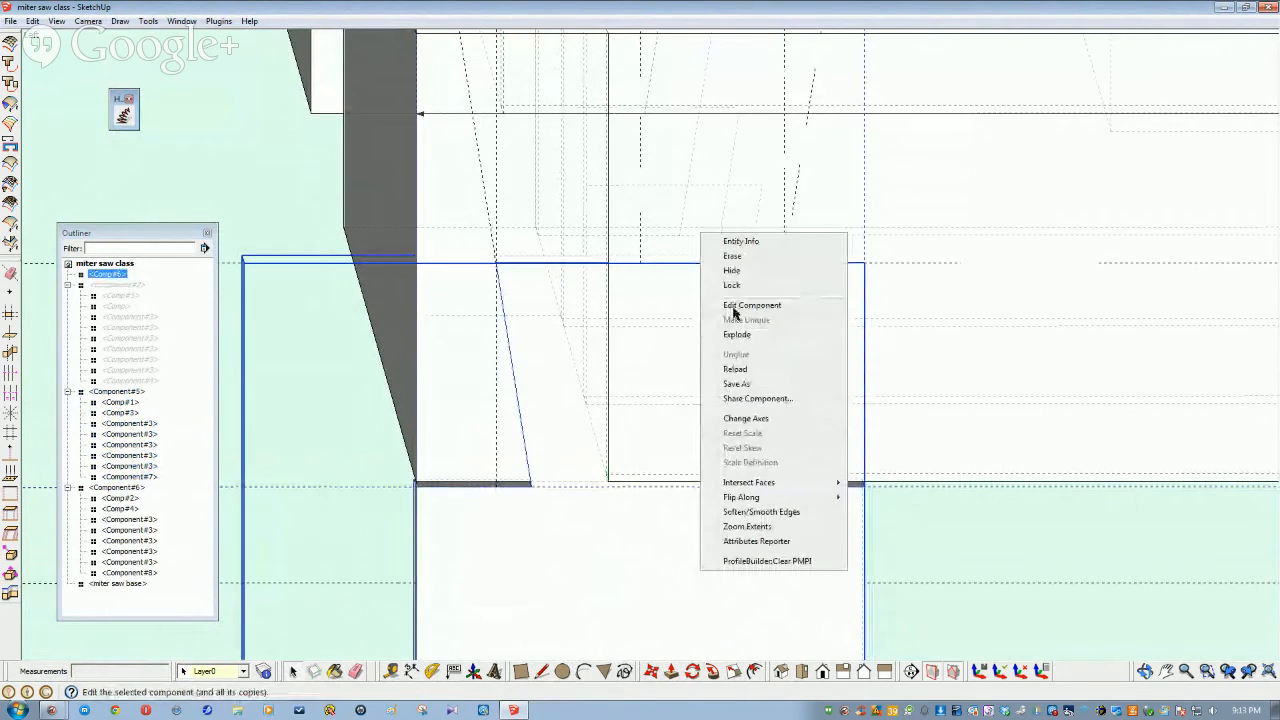
pyautogui.click(733, 272)
# Reopen the front nested <Component#3> board inside <Component#5> and Push/Pull the half-dovetail face through the board's thickness
pyautogui.click(692, 341)
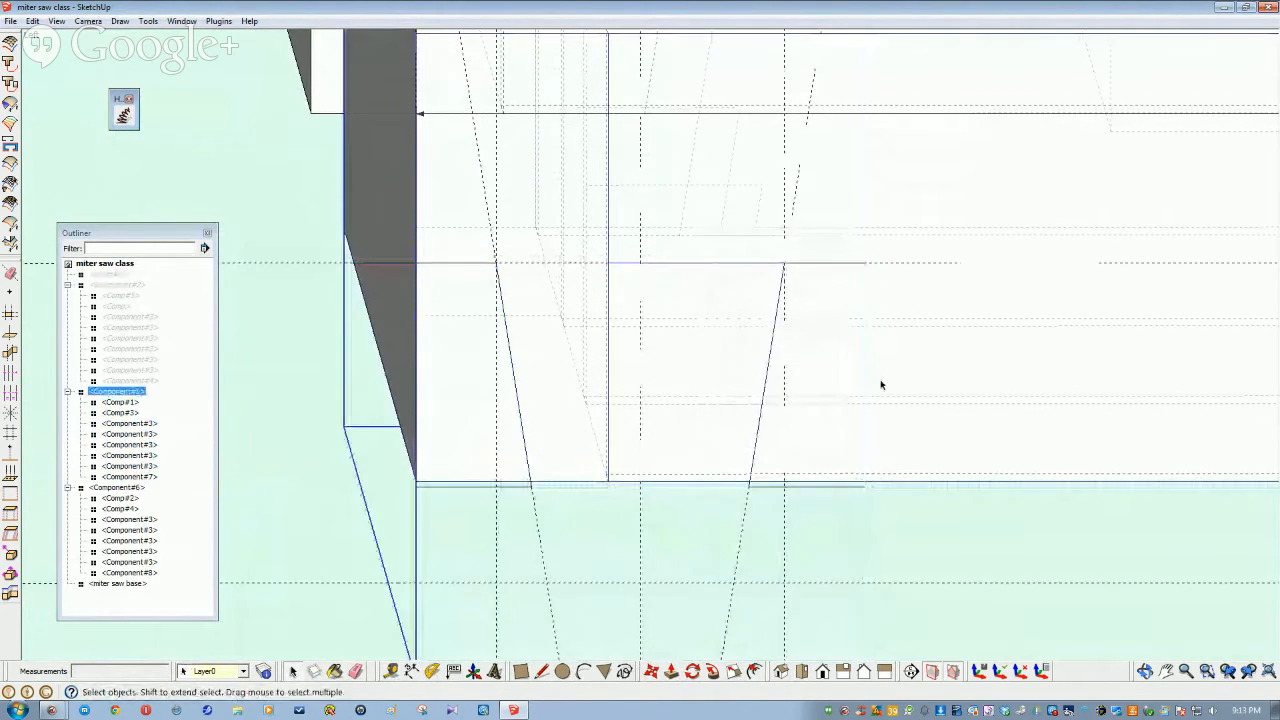
pyautogui.press('Return')
pyautogui.doubleClick(853, 386)
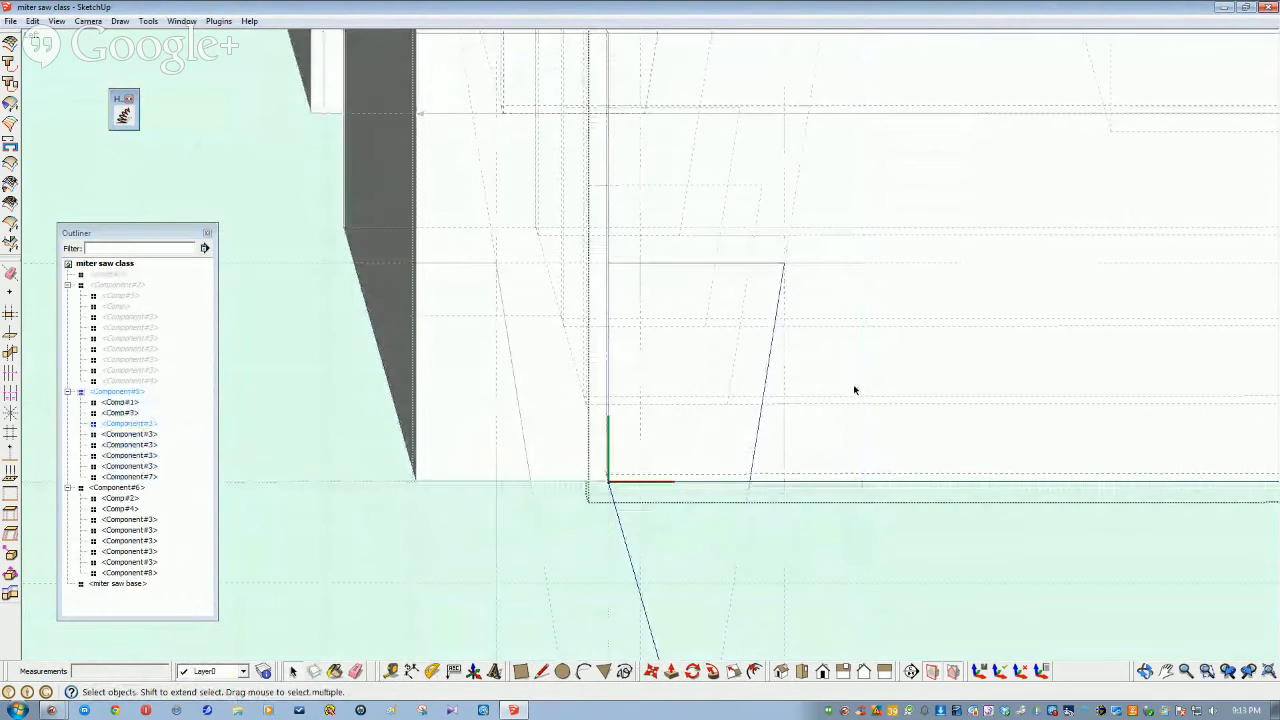
pyautogui.doubleClick(853, 386)
pyautogui.click(692, 387)
pyautogui.moveTo(714, 434); pyautogui.dragTo(742, 437, button='middle')
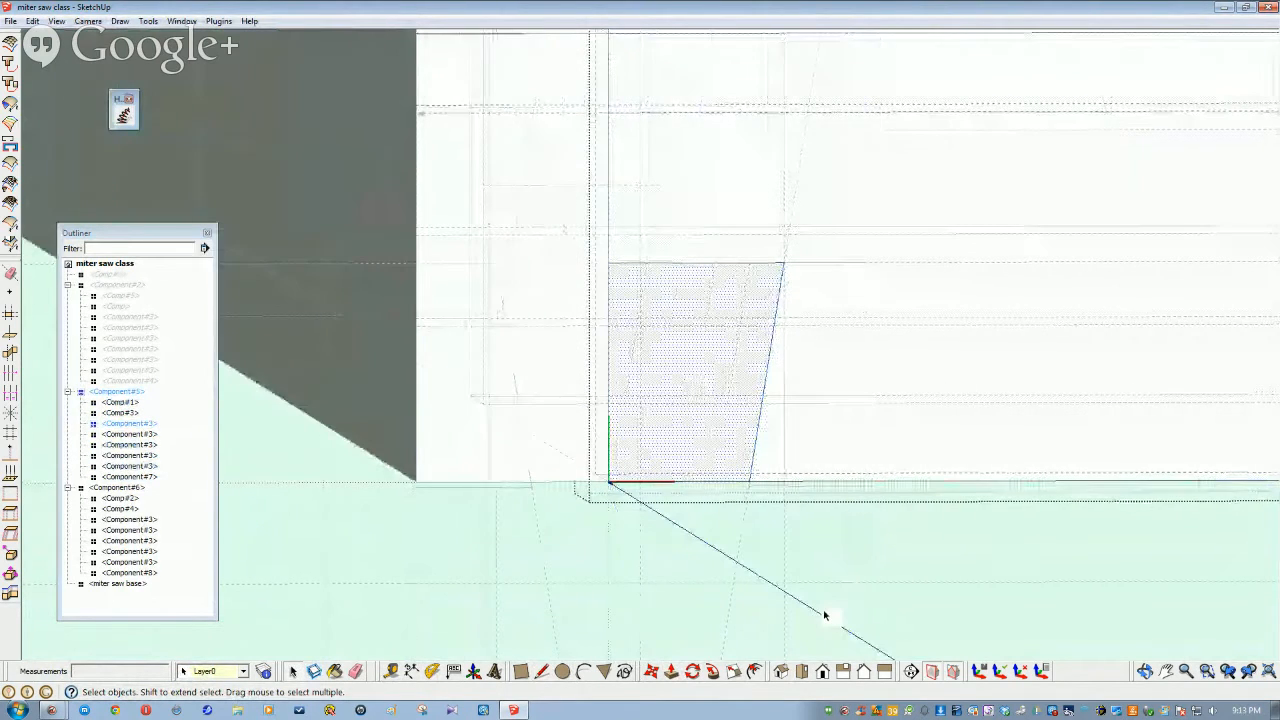
pyautogui.click(671, 673)
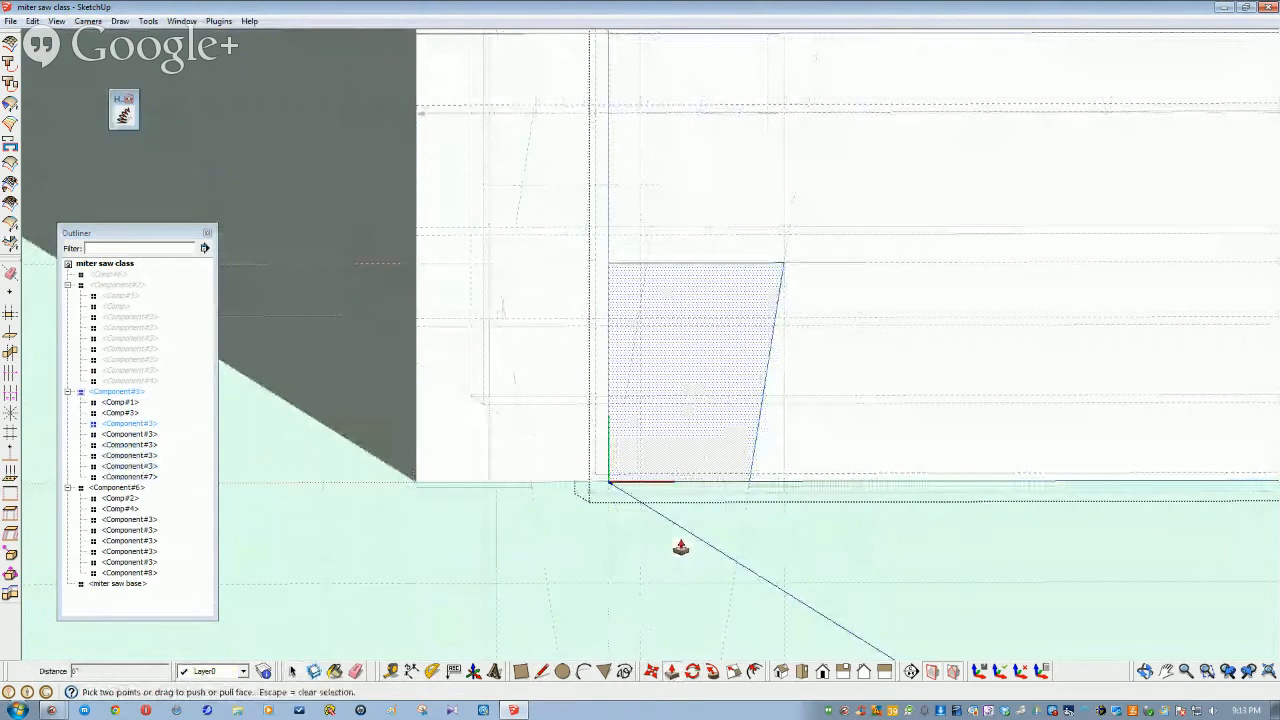
pyautogui.doubleClick(688, 478)
pyautogui.moveTo(688, 478); pyautogui.dragTo(714, 552, button='middle')
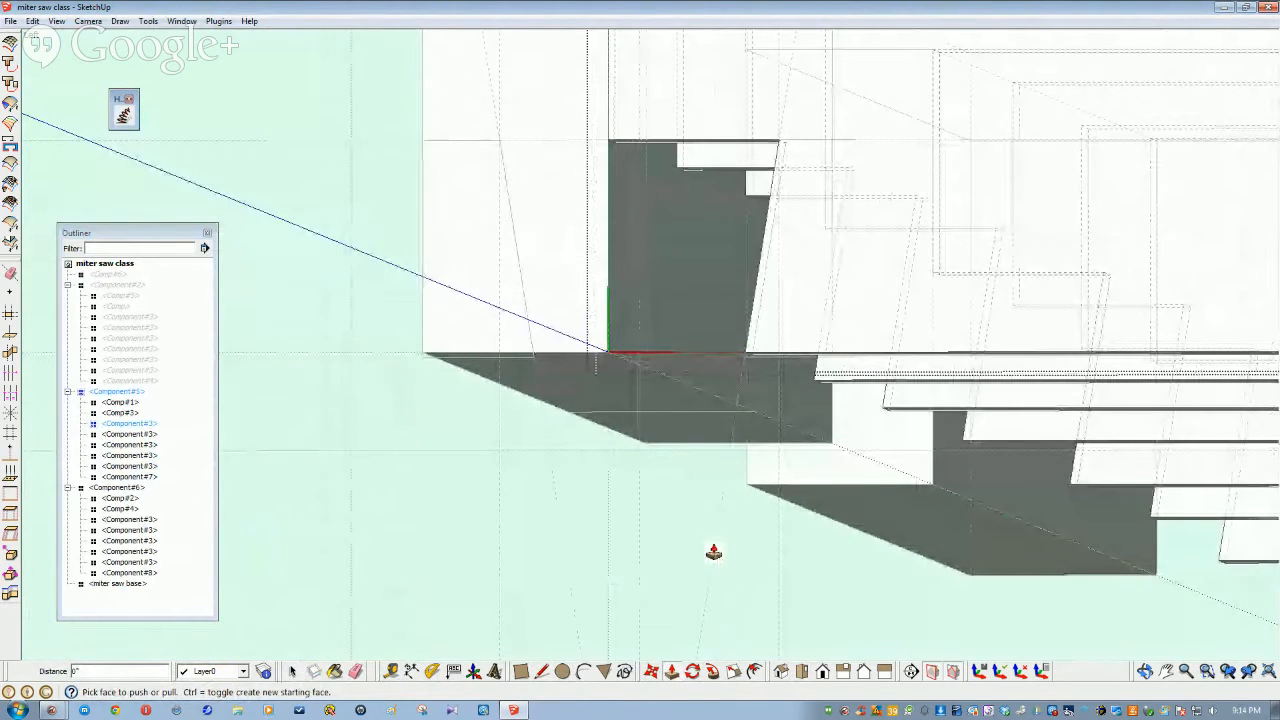
pyautogui.moveTo(714, 552); pyautogui.dragTo(689, 509, button='middle')
pyautogui.press('space')
pyautogui.click(646, 482)
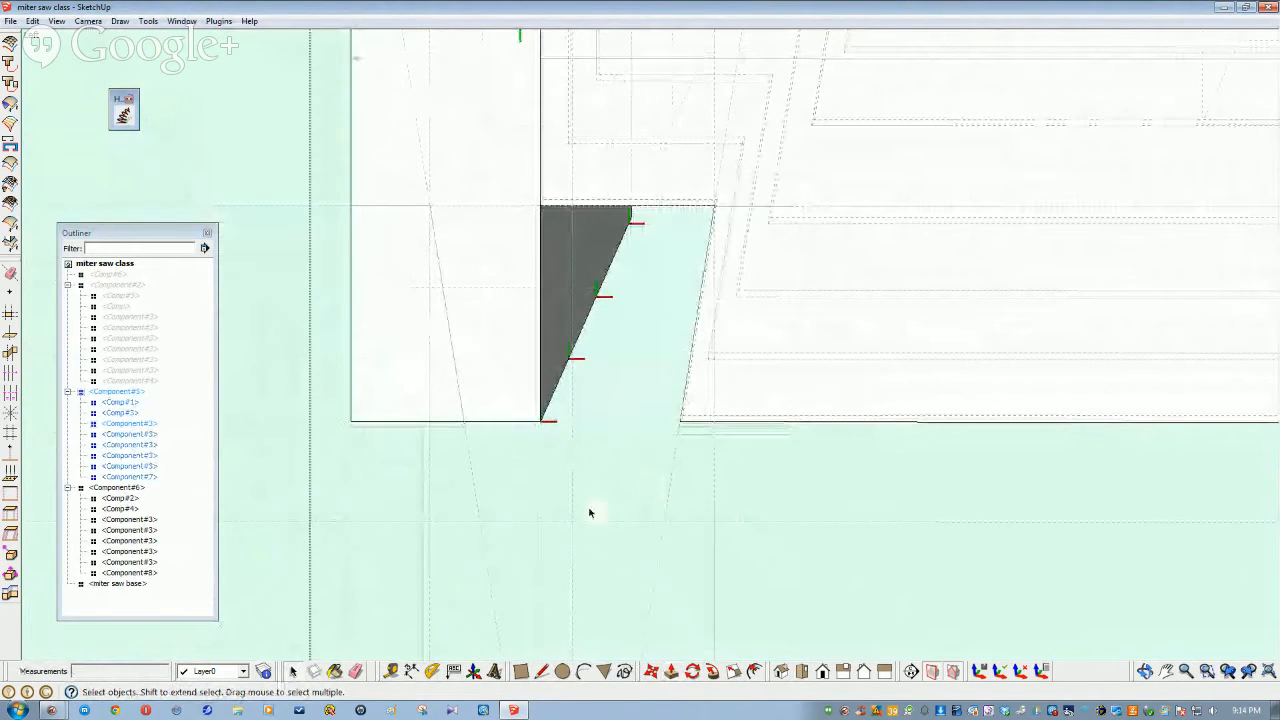
# Leave <Component#5> and unhide the upright <Comp#6> for reference
pyautogui.scroll(2, 653, 676)
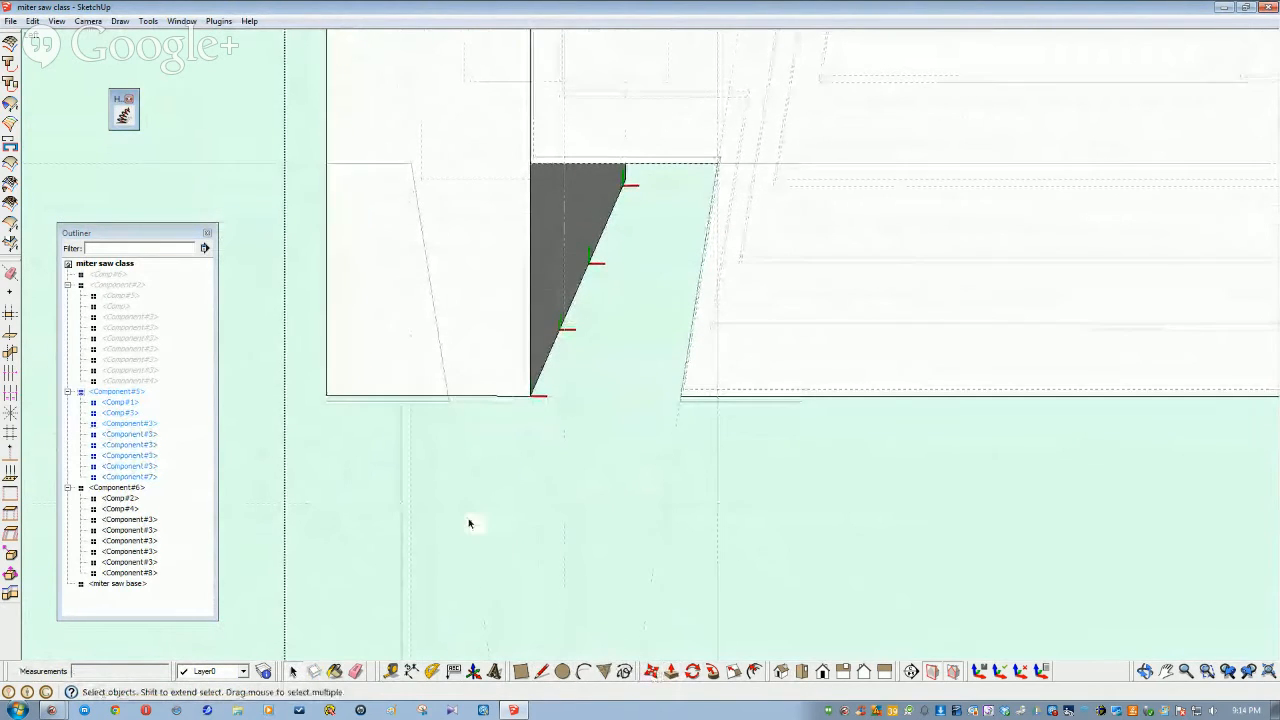
pyautogui.rightClick(117, 277)
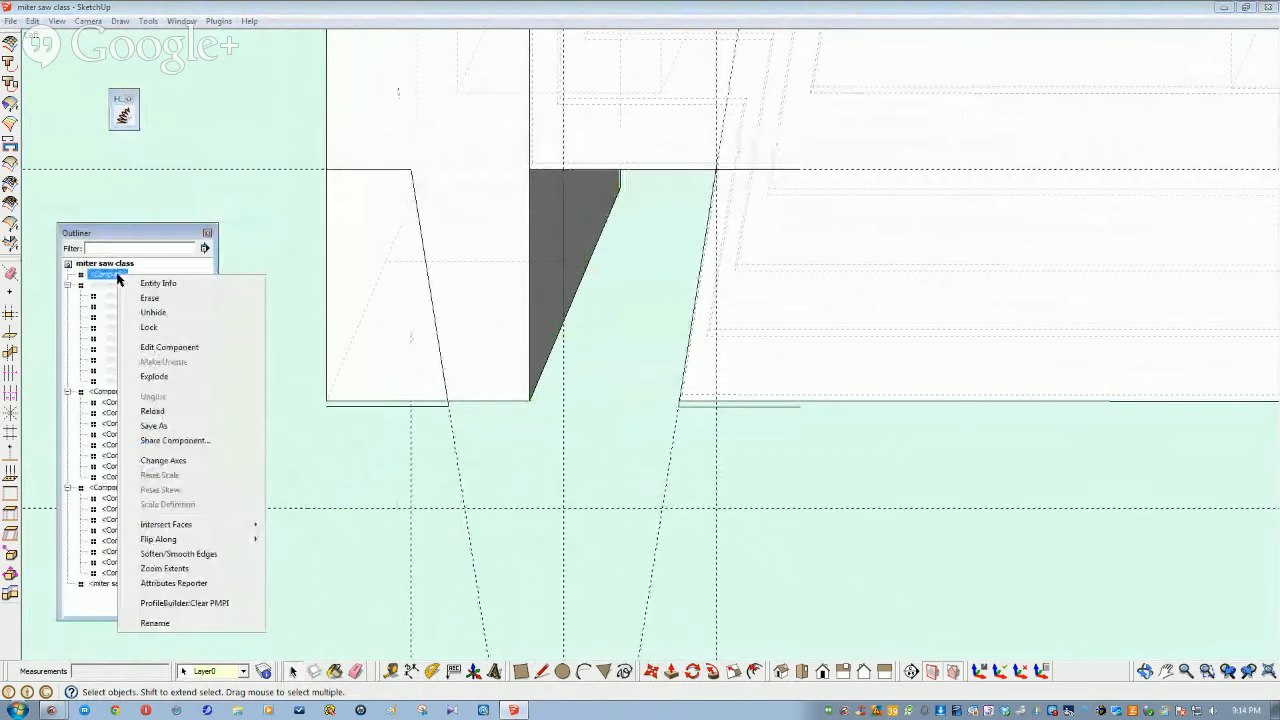
pyautogui.click(152, 313)
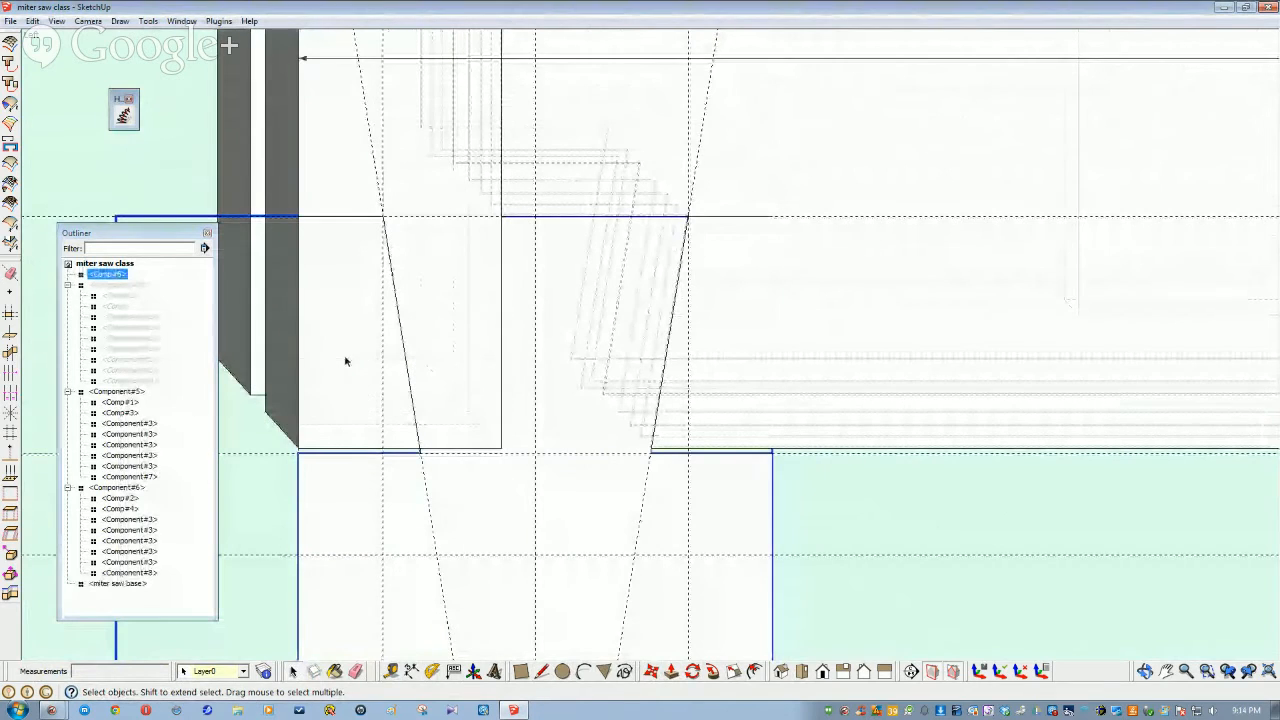
pyautogui.click(193, 179)
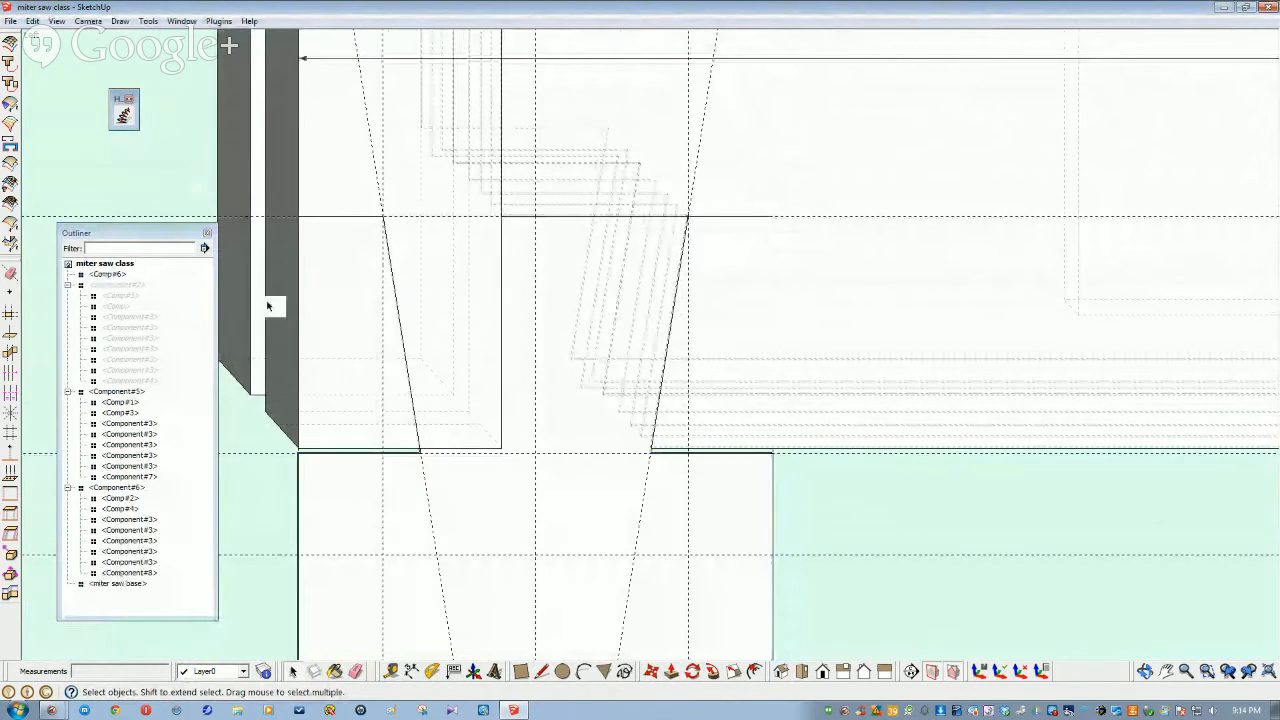
# Open the nested <Comp#3> end board and draw the dovetail's sloped side from the lower edge to the tail's top corner
pyautogui.click(315, 318)
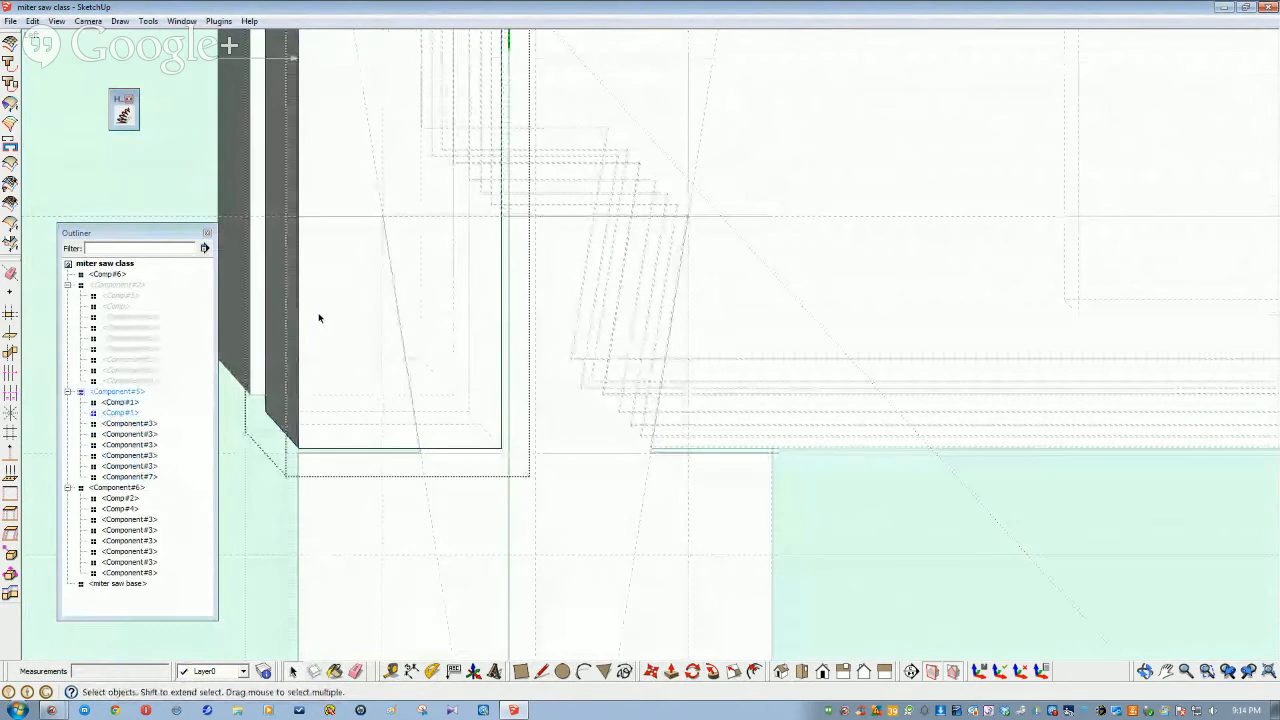
pyautogui.doubleClick(318, 318)
pyautogui.press('F7')
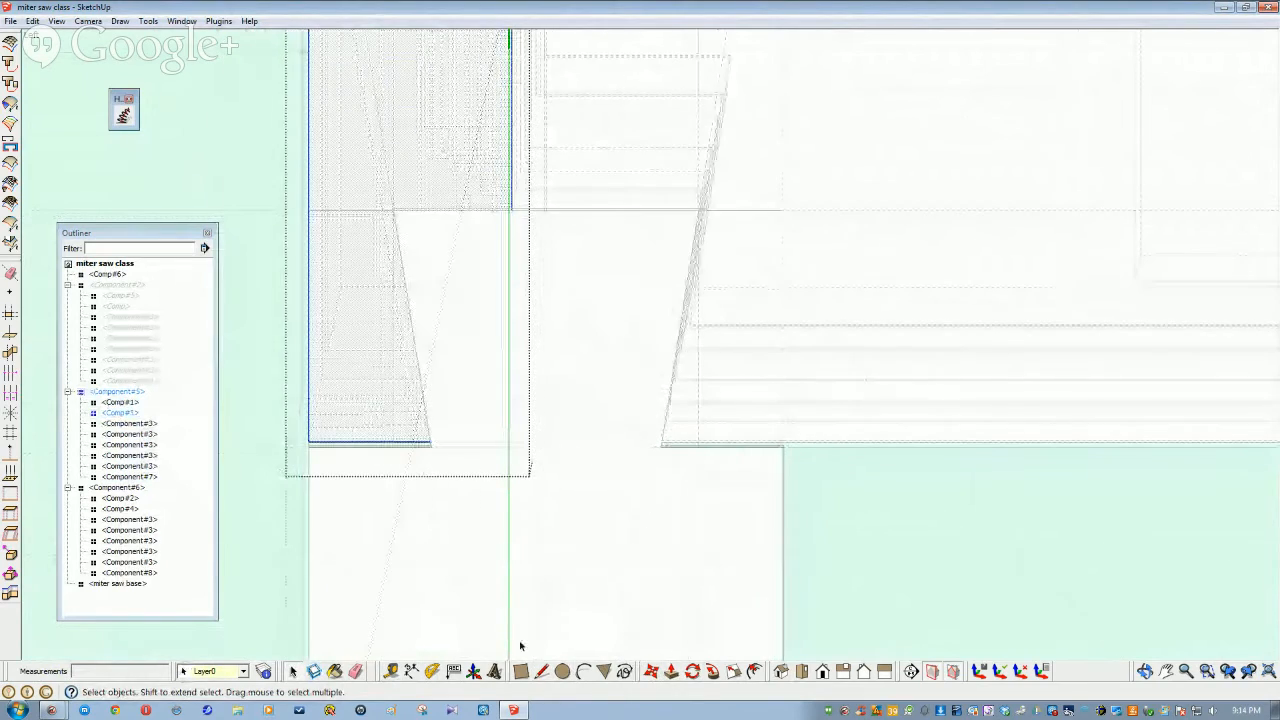
pyautogui.click(542, 672)
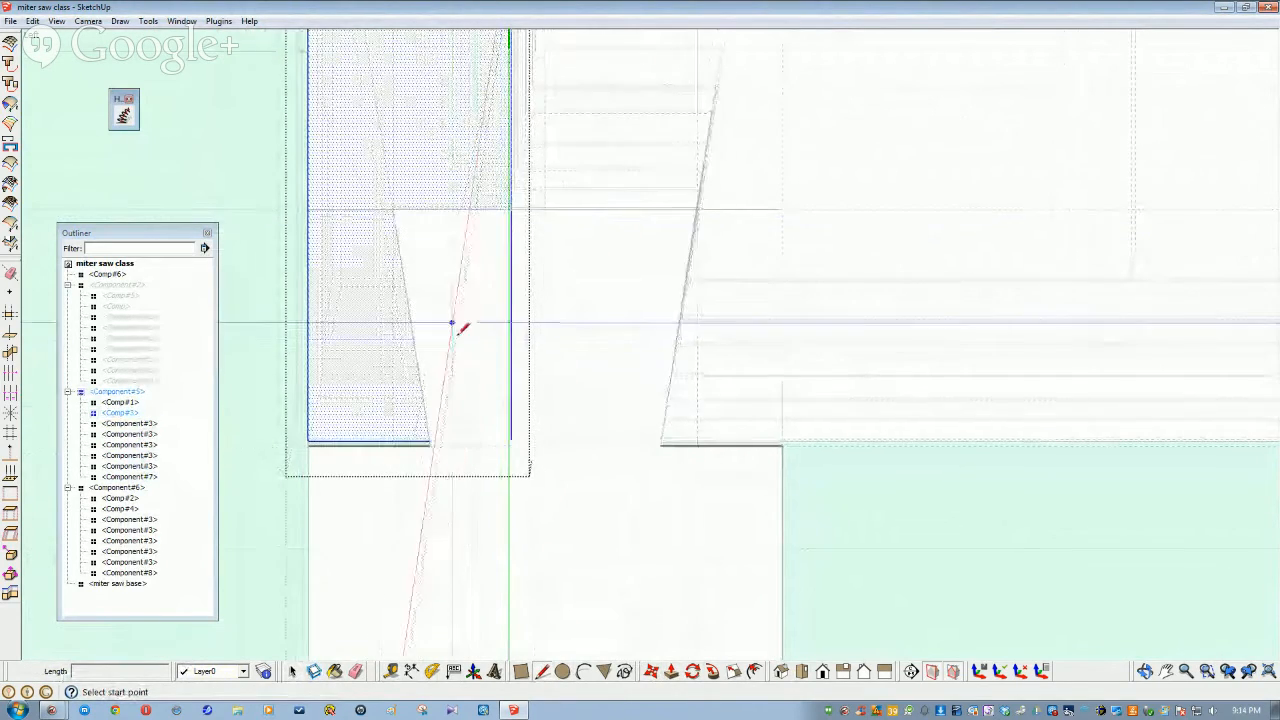
pyautogui.scroll(3, 431, 436)
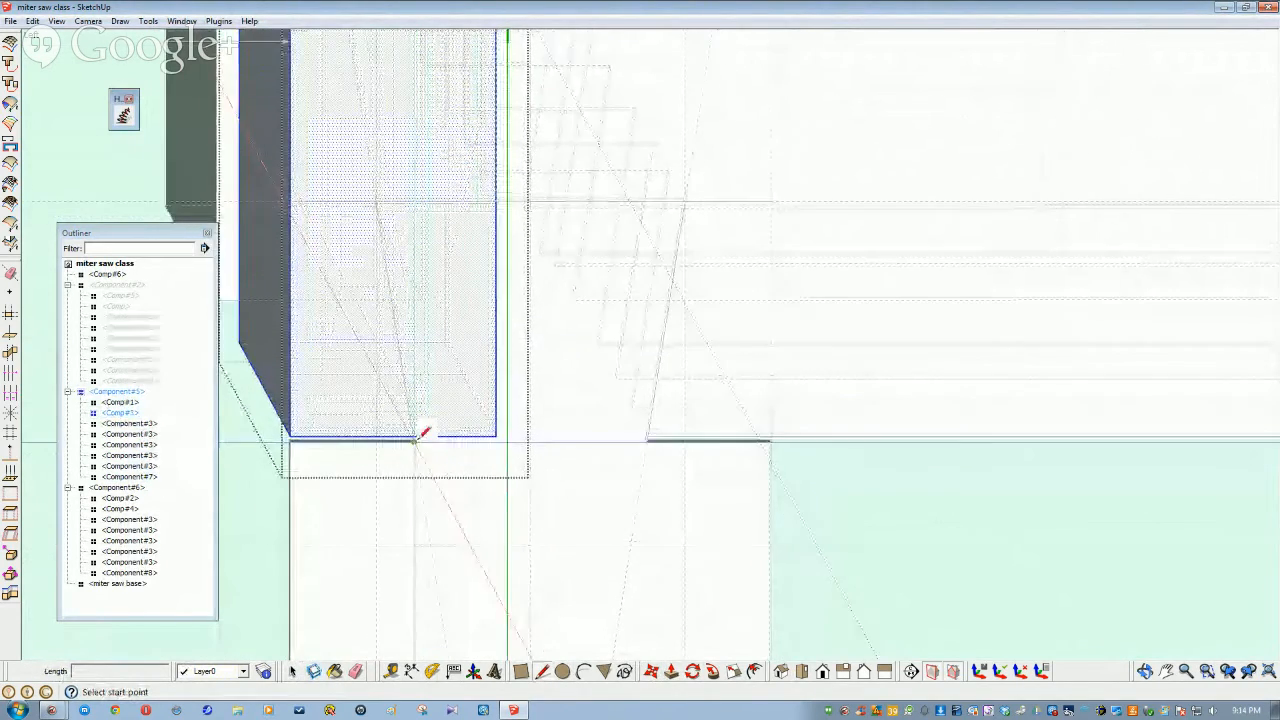
pyautogui.scroll(2, 300, 392)
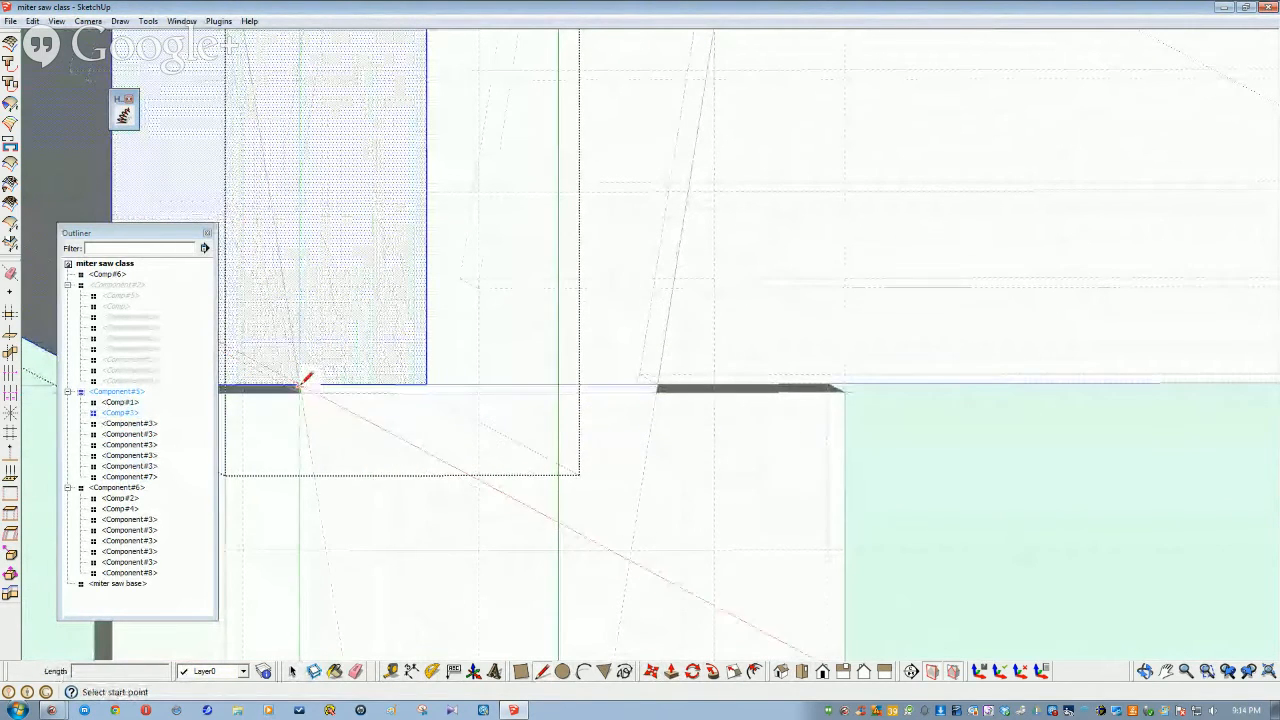
pyautogui.click(303, 386)
pyautogui.scroll(1, 310, 378)
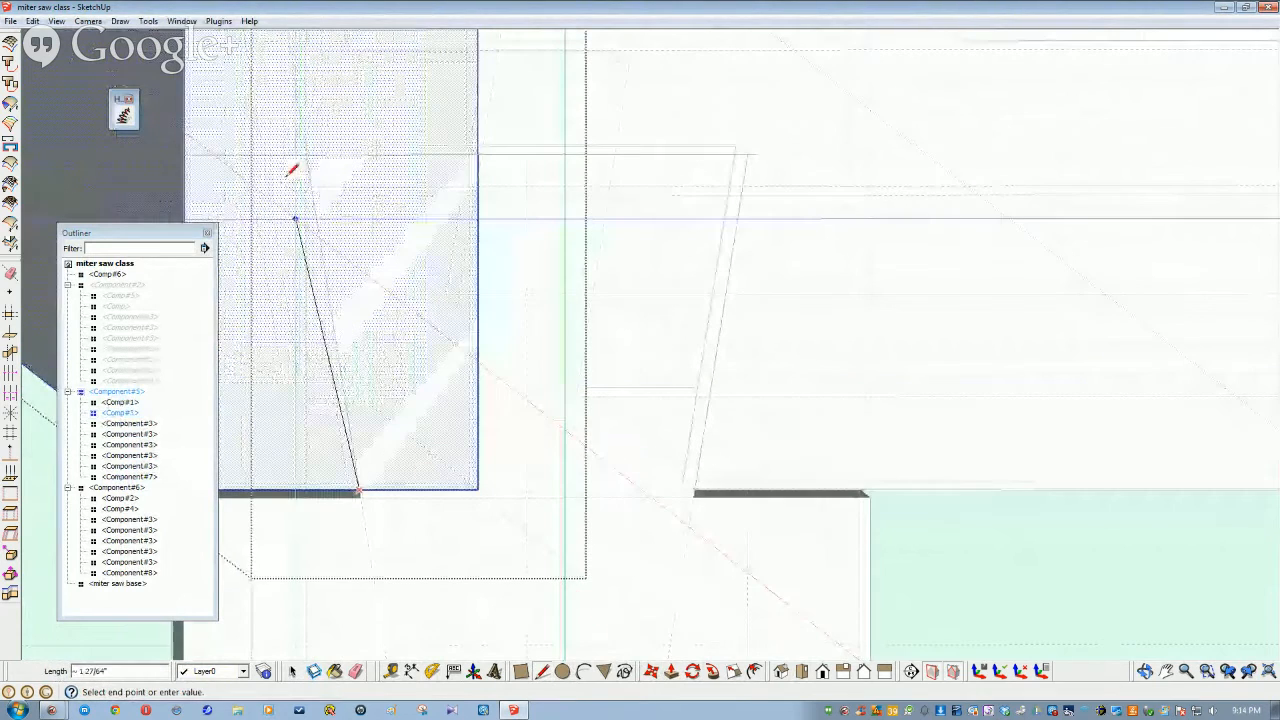
pyautogui.moveTo(290, 173); pyautogui.dragTo(648, 187, button='middle')
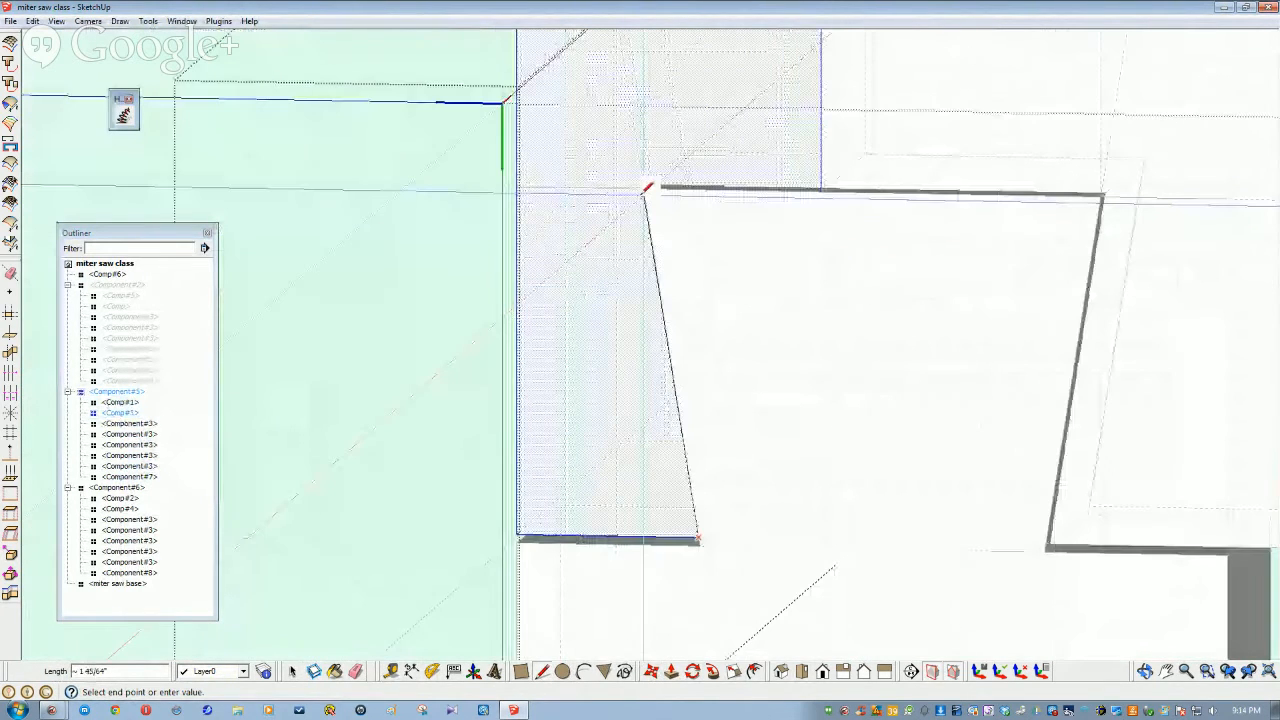
pyautogui.click(644, 193)
pyautogui.click(643, 189)
pyautogui.press('space')
pyautogui.rightClick(620, 613)
pyautogui.click(684, 618)
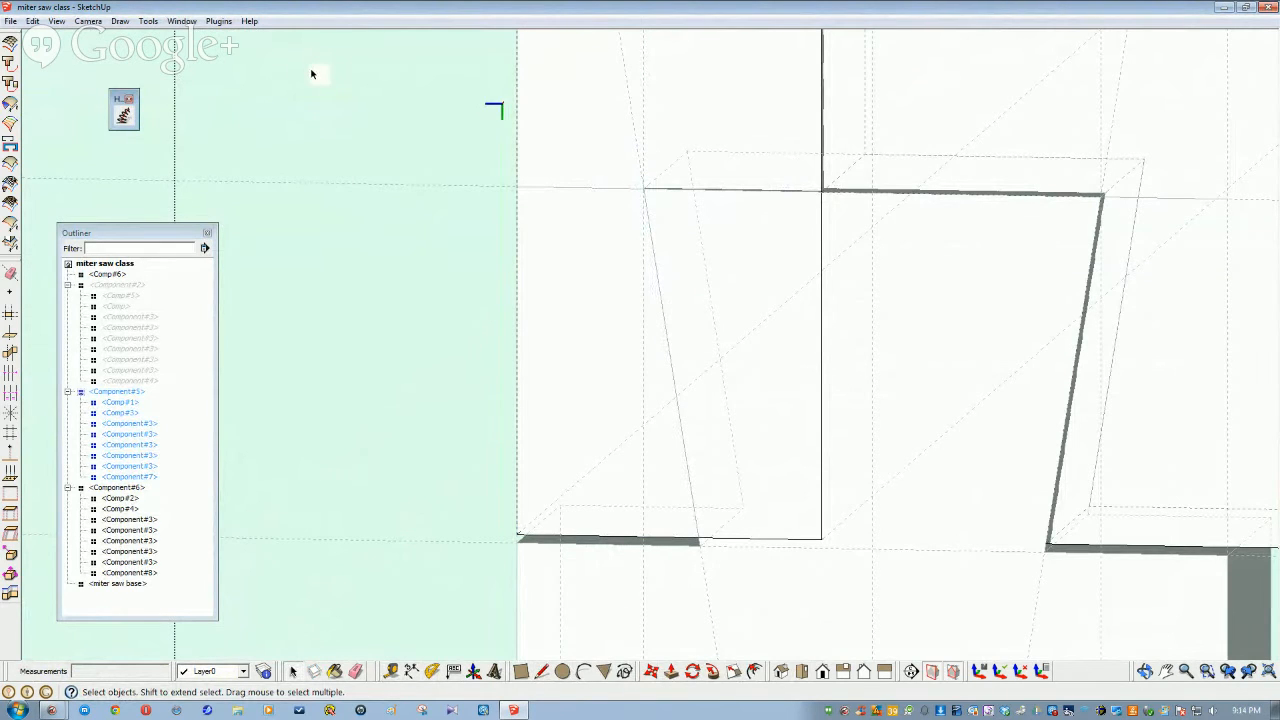
# Exit <Component#5> and hide the upright <Comp#6> again to expose the end board's face
pyautogui.moveTo(333, 236); pyautogui.dragTo(326, 249, button='middle')
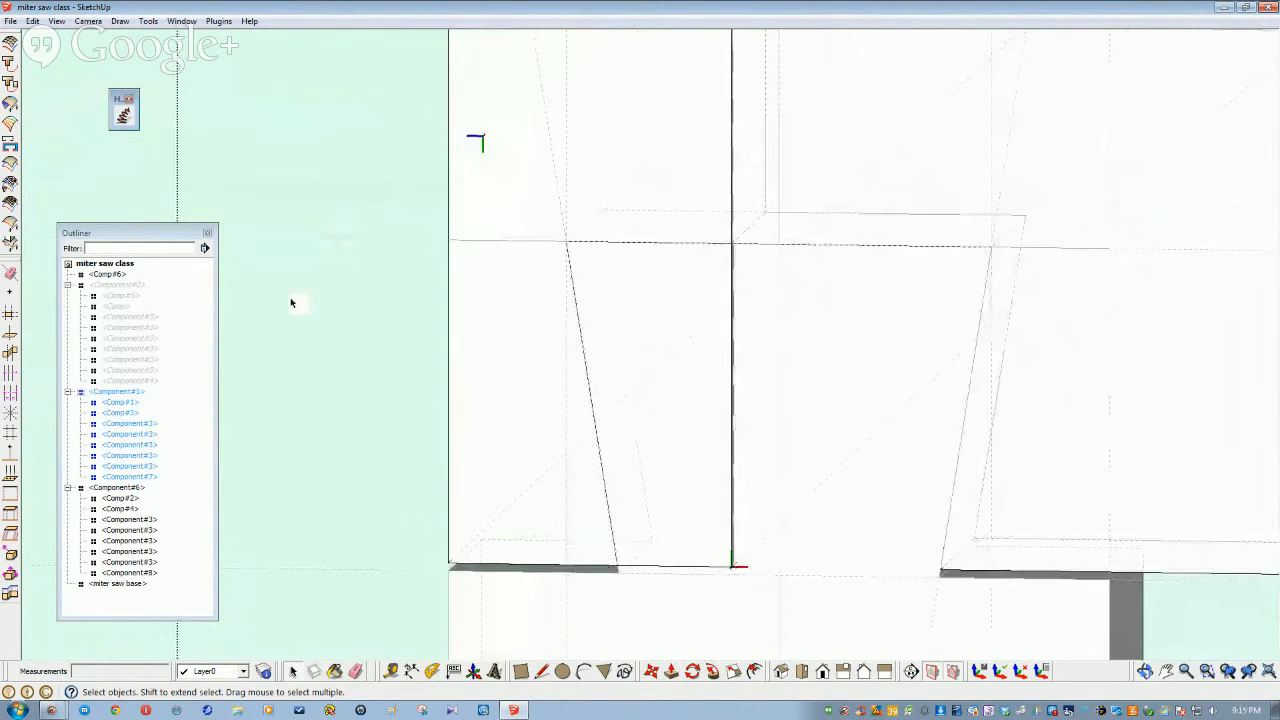
pyautogui.click(103, 265)
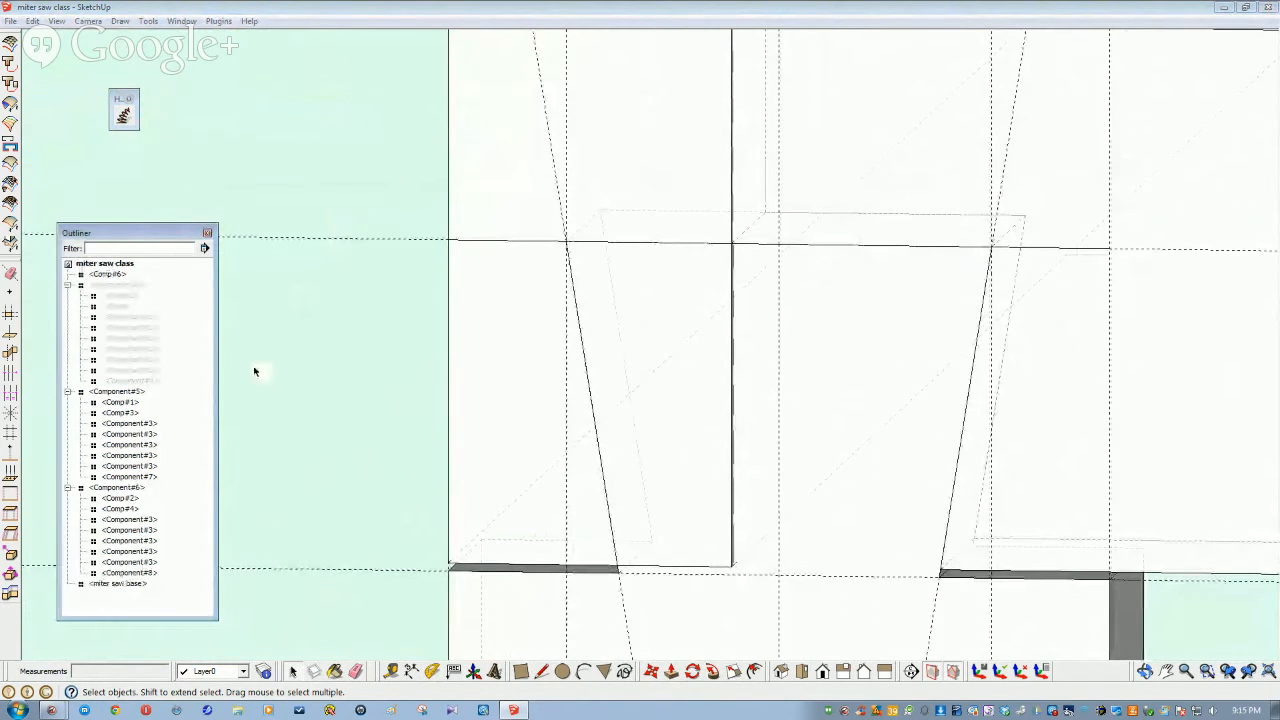
pyautogui.click(497, 624)
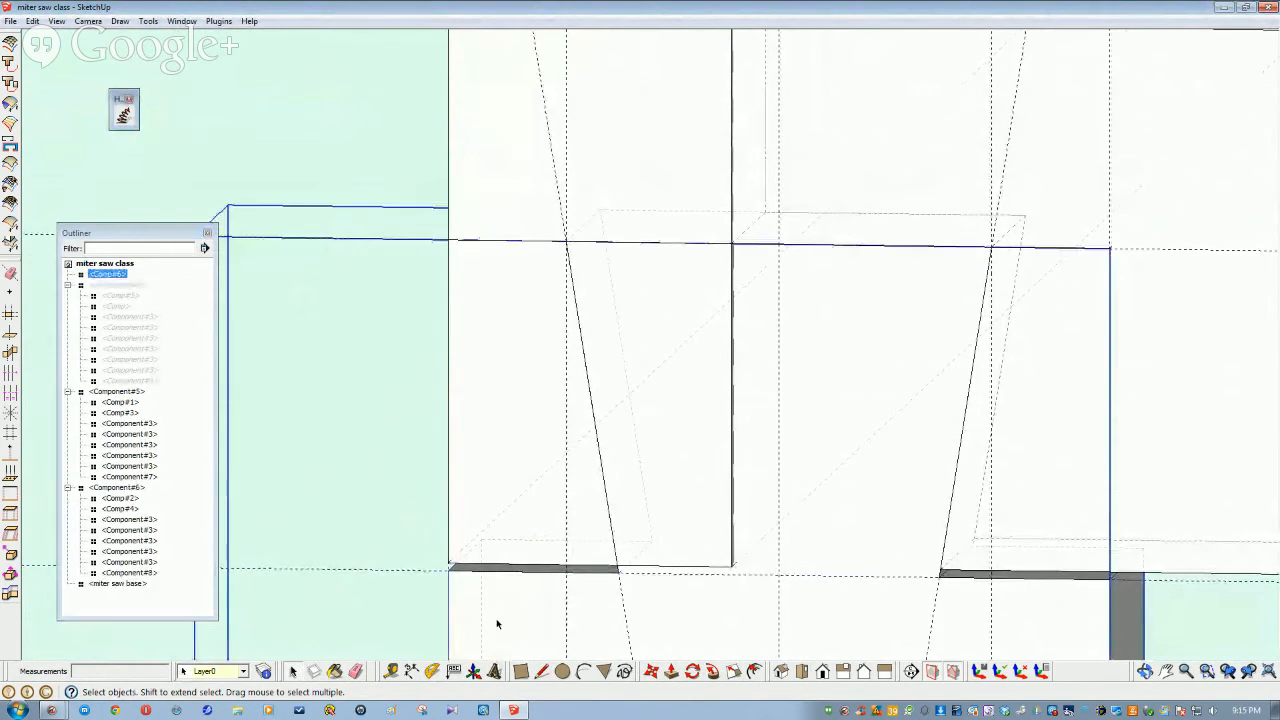
pyautogui.rightClick(496, 619)
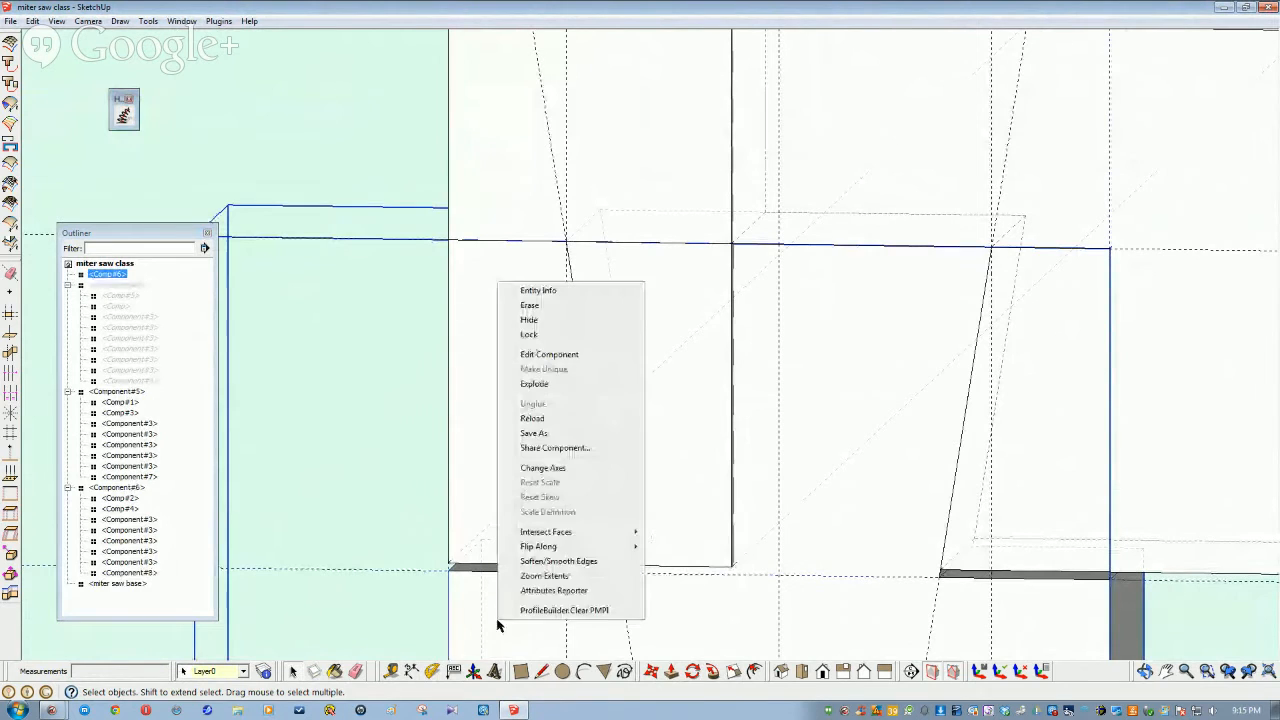
pyautogui.click(529, 320)
# Reopen the <Comp#3> end board and trace the dovetail's top line to the tail's corner and its sloped side down to the lower edge
pyautogui.scroll(3, 531, 366)
pyautogui.moveTo(449, 422)
pyautogui.mouseDown(button='middle')
pyautogui.moveTo(566, 426)
pyautogui.moveTo(517, 434)
pyautogui.mouseUp(button='middle')
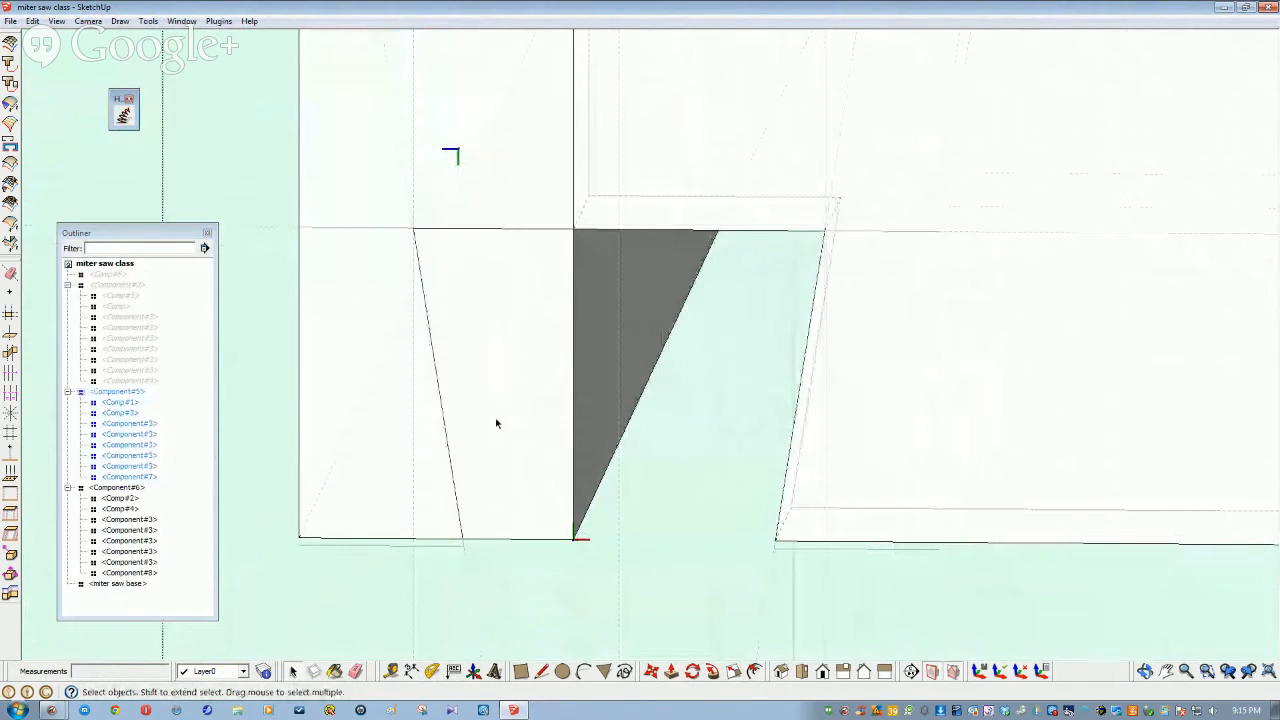
pyautogui.doubleClick(319, 384)
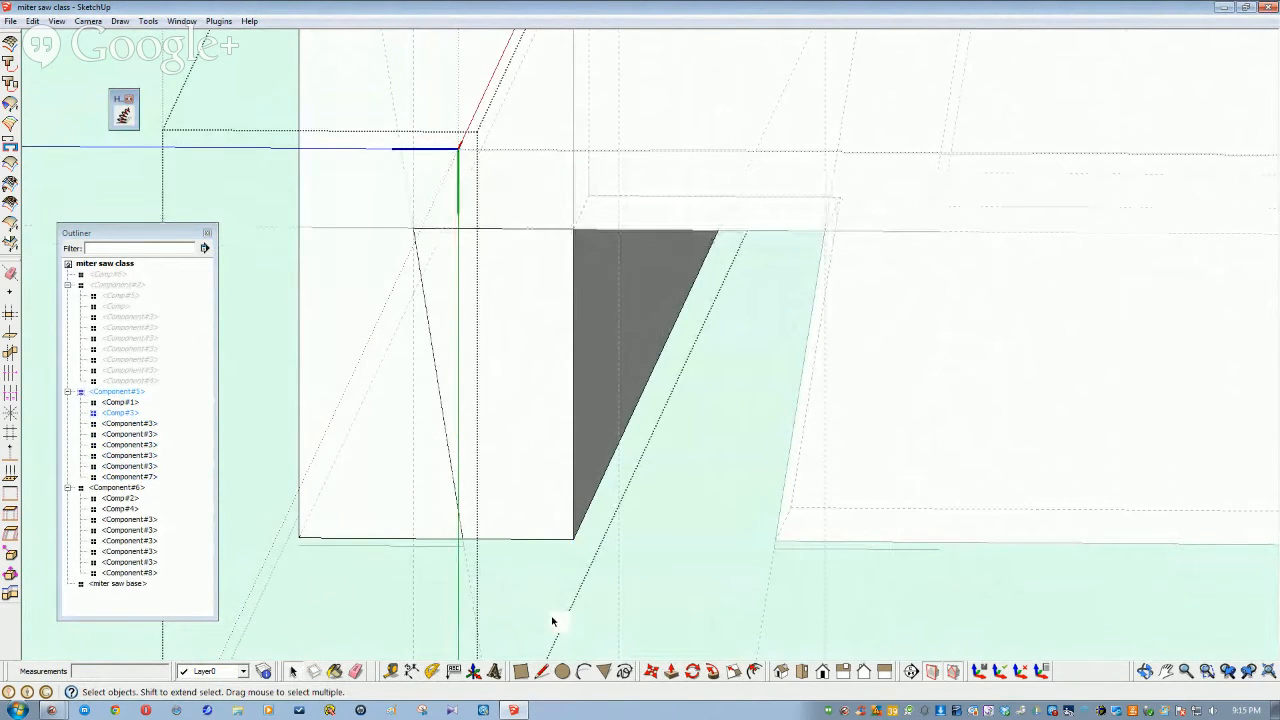
pyautogui.press('l')
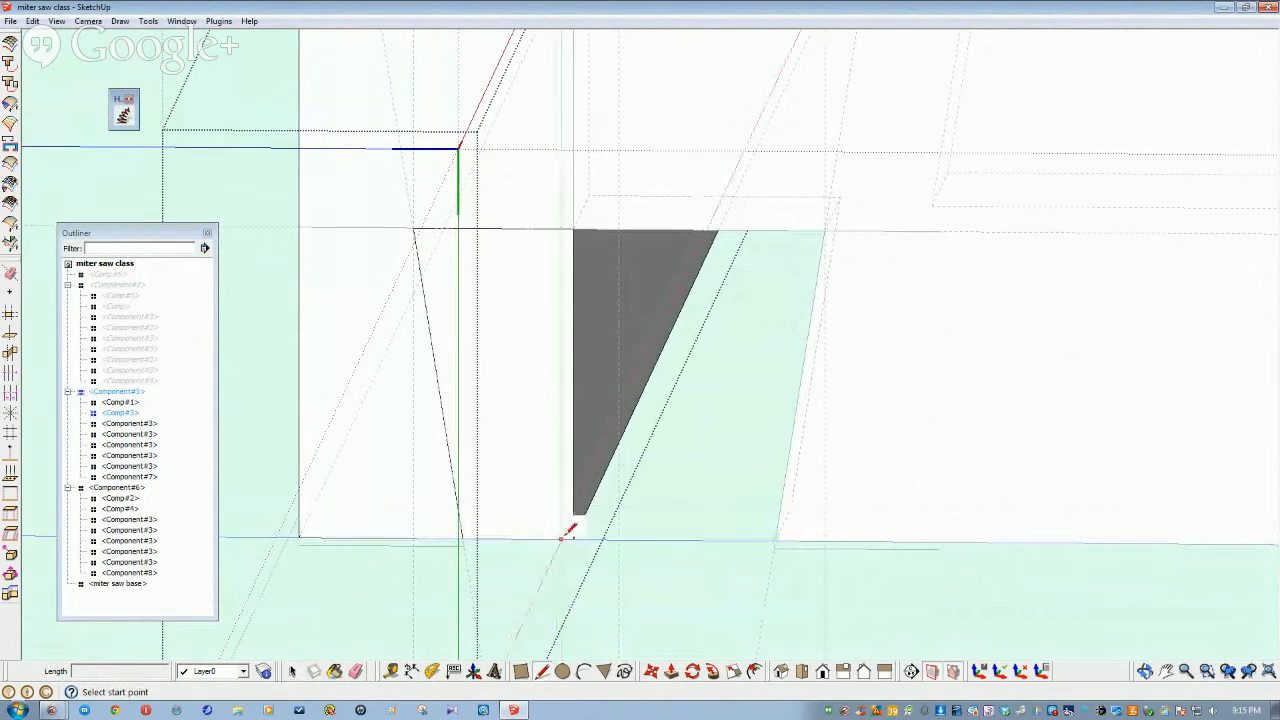
pyautogui.click(573, 222)
pyautogui.click(413, 222)
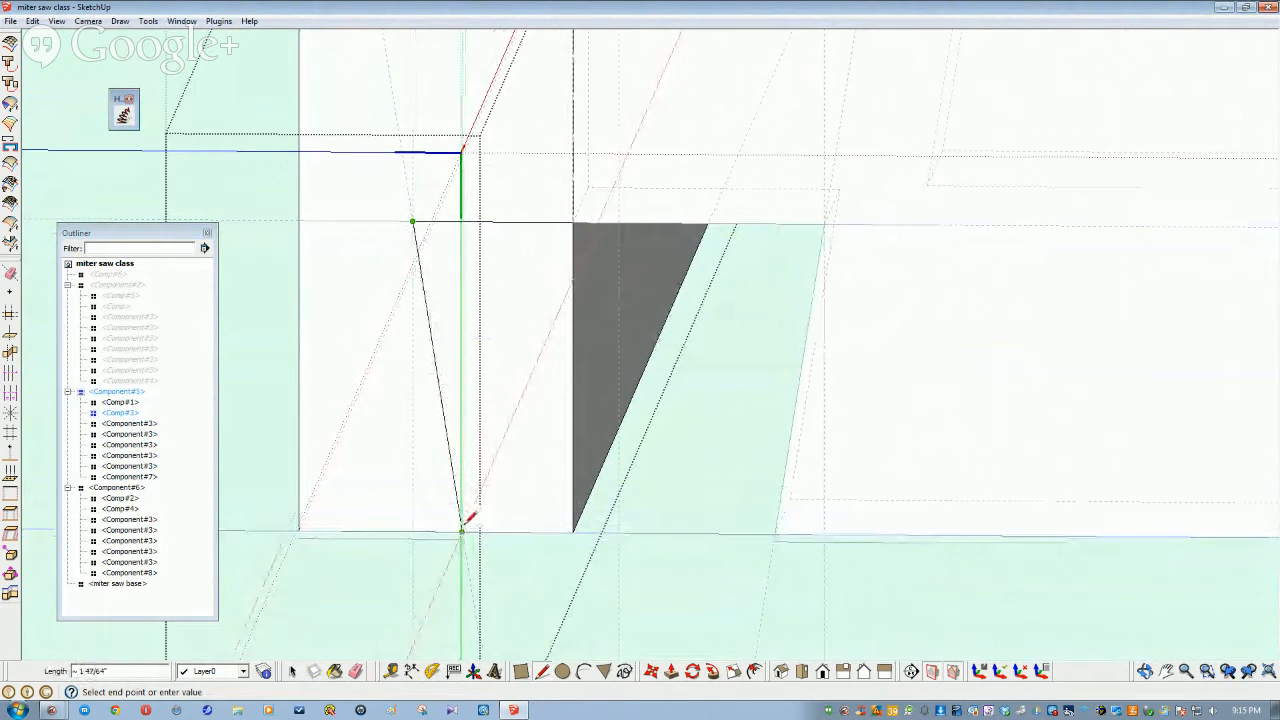
pyautogui.click(462, 530)
pyautogui.press('space')
# Push/Pull the half-dovetail face of the <Comp#3> end board through the board's thickness
pyautogui.click(509, 458)
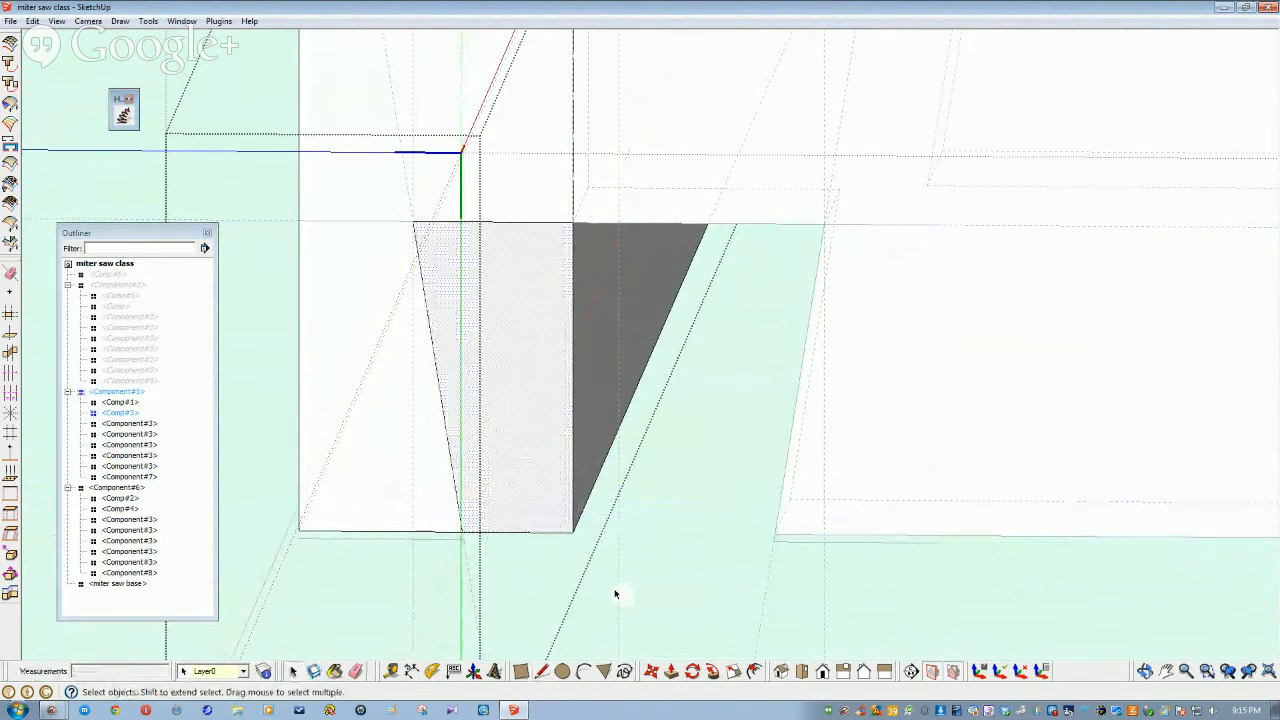
pyautogui.press('p')
pyautogui.moveTo(509, 494); pyautogui.dragTo(503, 469)
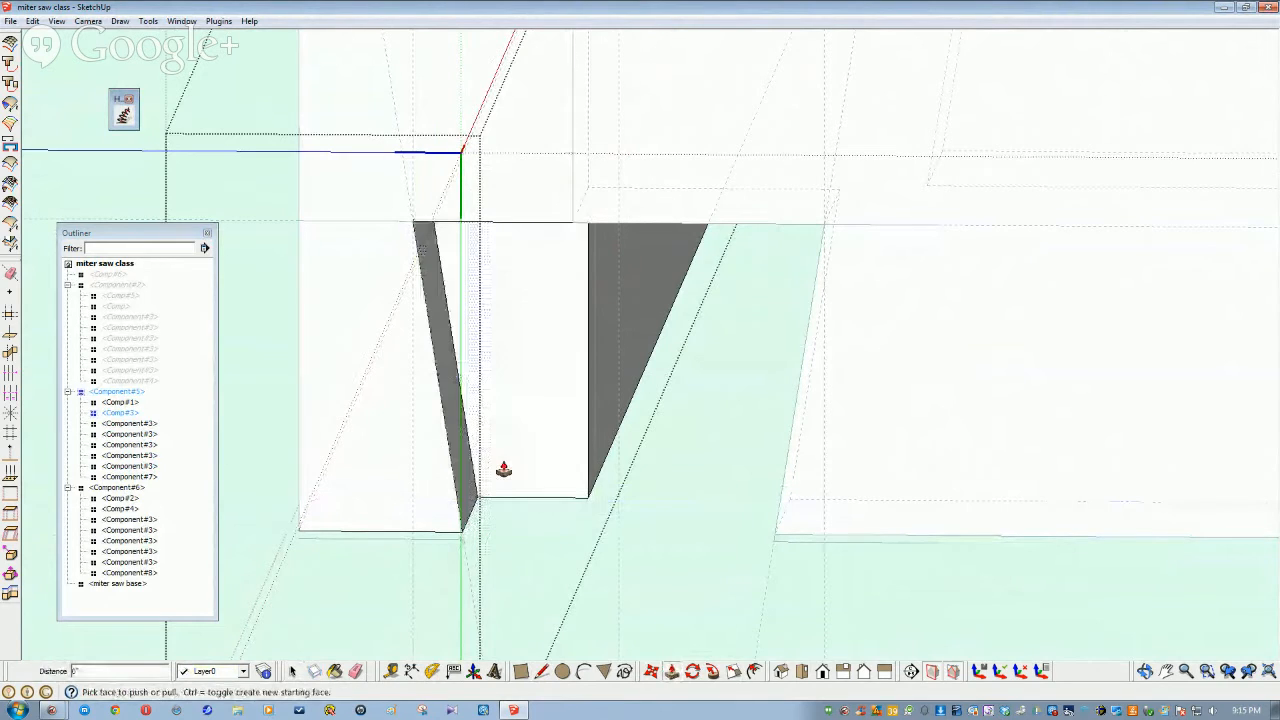
pyautogui.press('space')
# Close the <Comp#3> end board and its parent assembly, and unhide the upright <Comp#6>
pyautogui.scroll(-4, 505, 635)
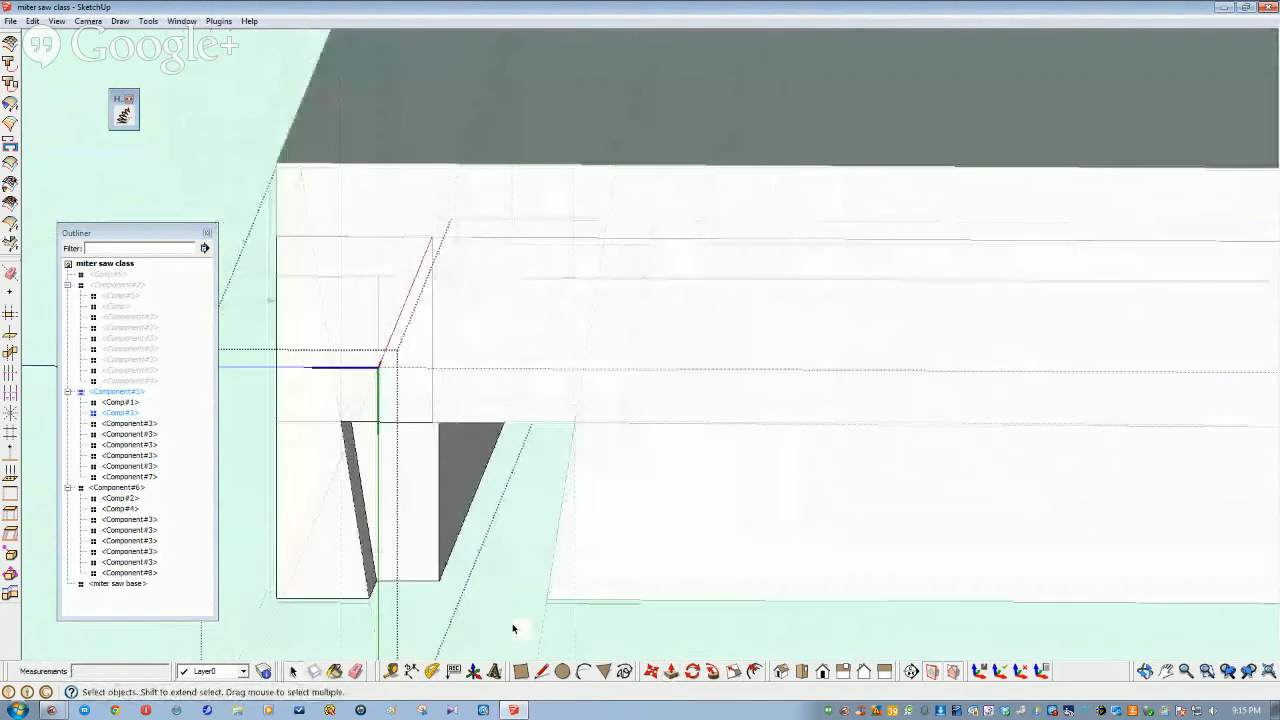
pyautogui.scroll(-1, 512, 628)
pyautogui.moveTo(512, 628); pyautogui.dragTo(590, 560, button='middle')
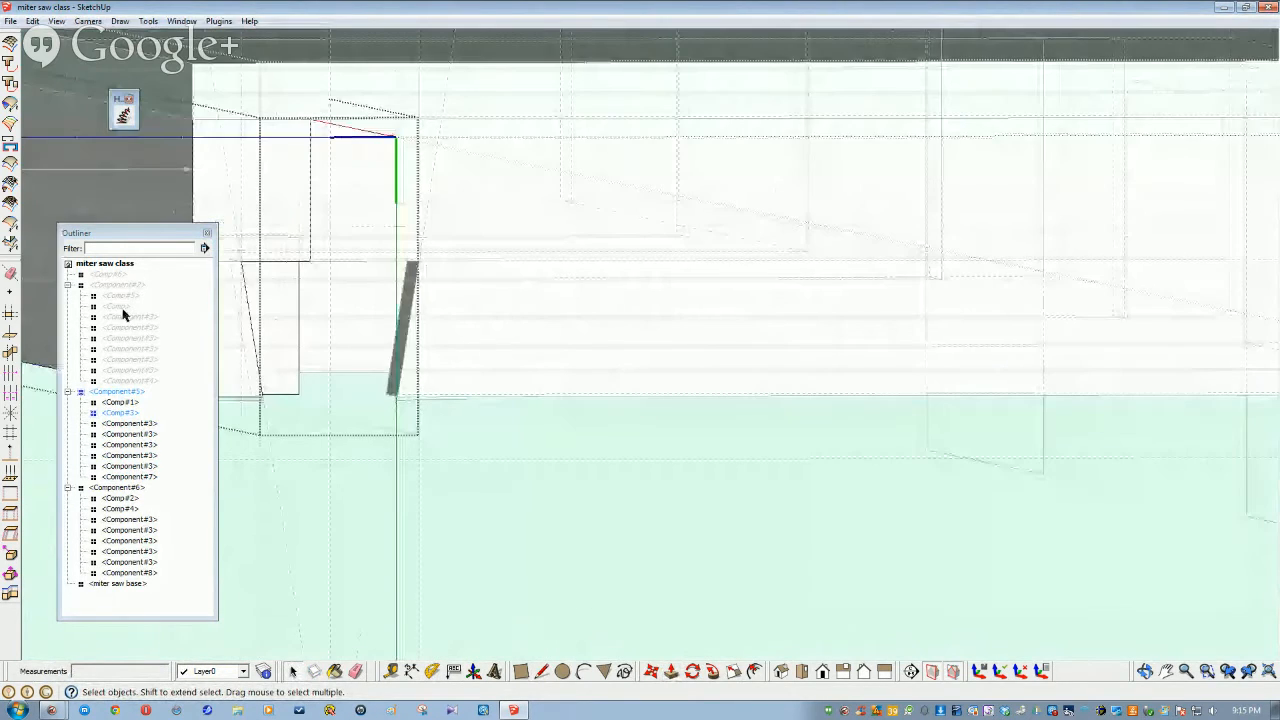
pyautogui.click(113, 276)
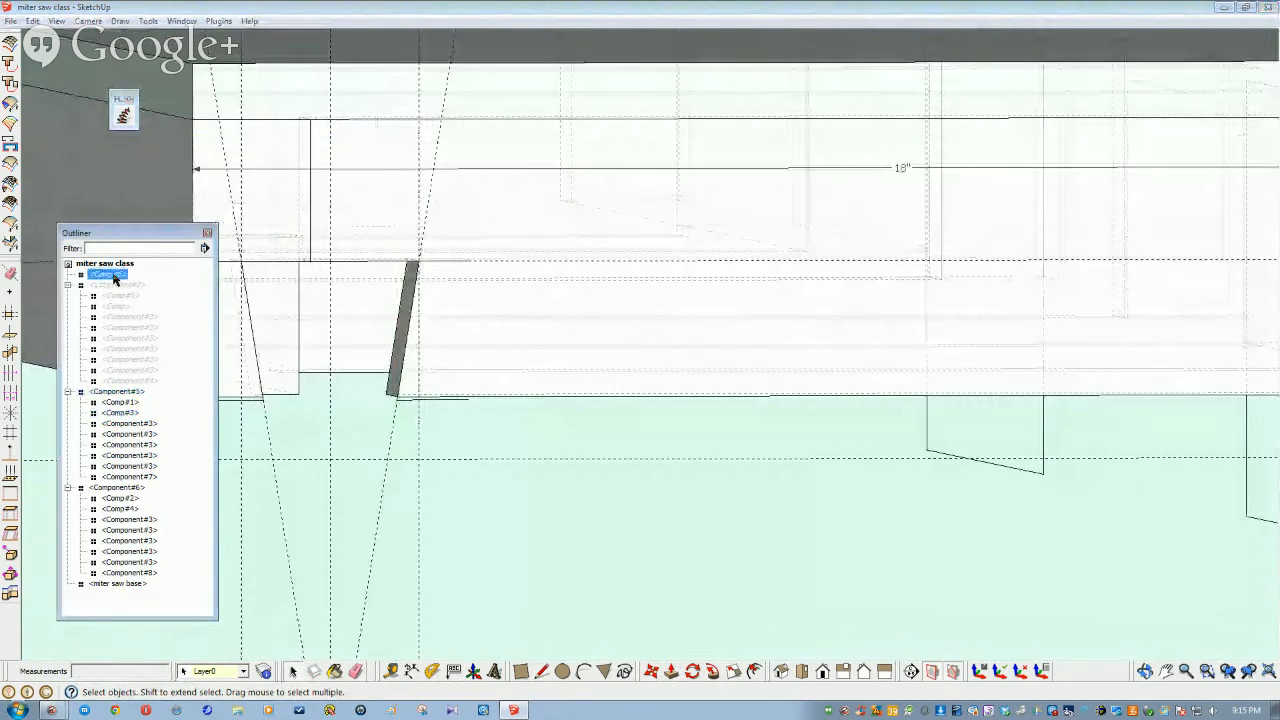
pyautogui.rightClick(113, 276)
pyautogui.click(157, 316)
pyautogui.moveTo(343, 415); pyautogui.dragTo(275, 382, button='middle')
pyautogui.scroll(-4, 416, 445)
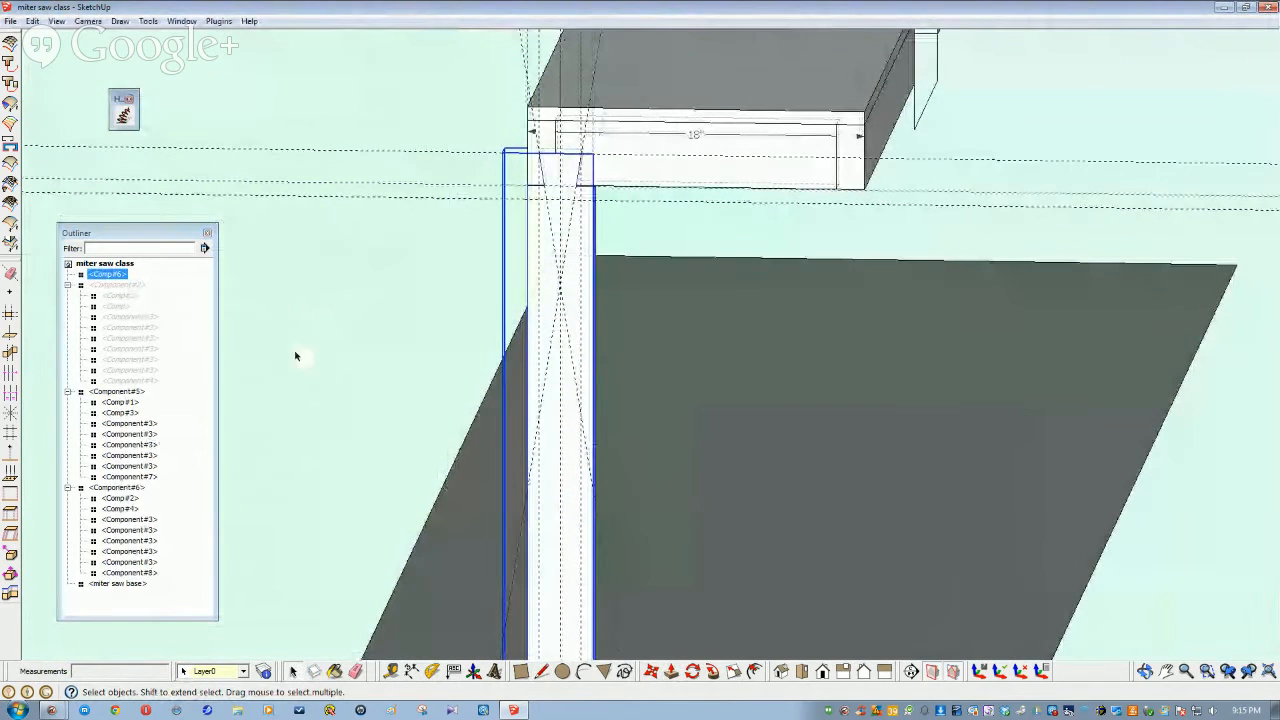
# Deselect the upright and delete all construction guides from the model
pyautogui.click(89, 54)
pyautogui.click(33, 21)
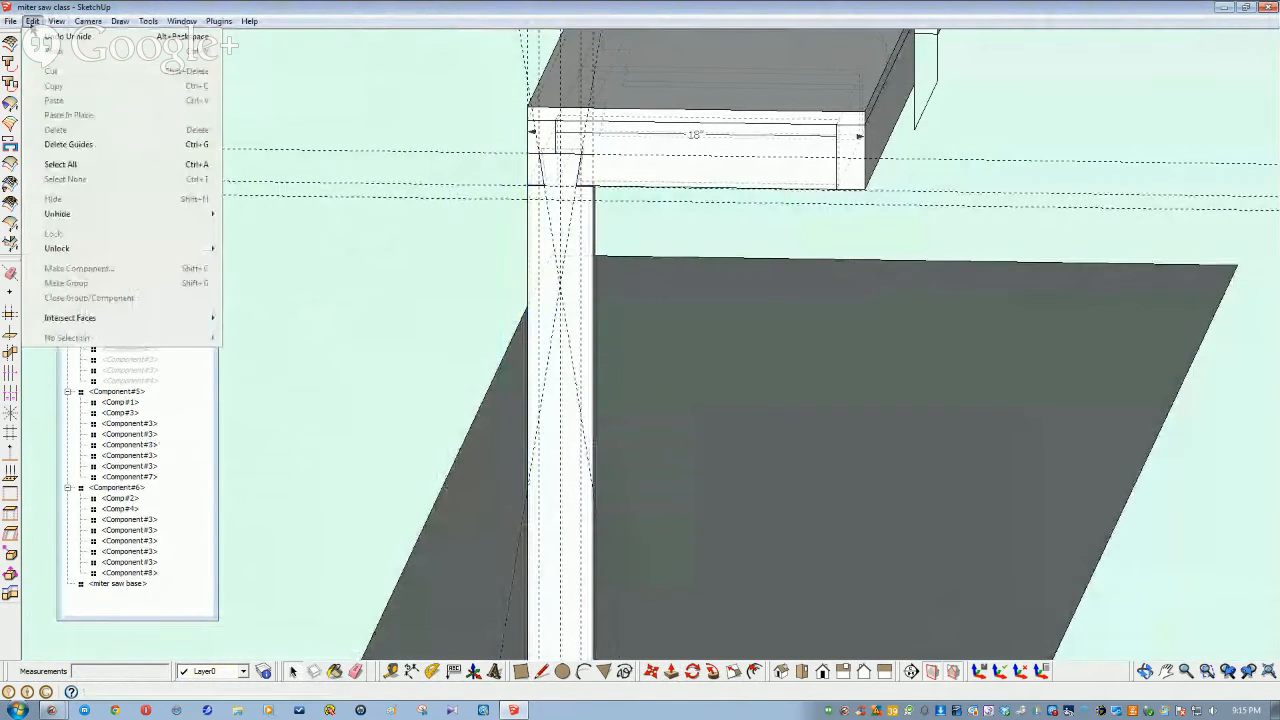
pyautogui.click(63, 145)
pyautogui.moveTo(305, 275); pyautogui.dragTo(530, 284, button='middle')
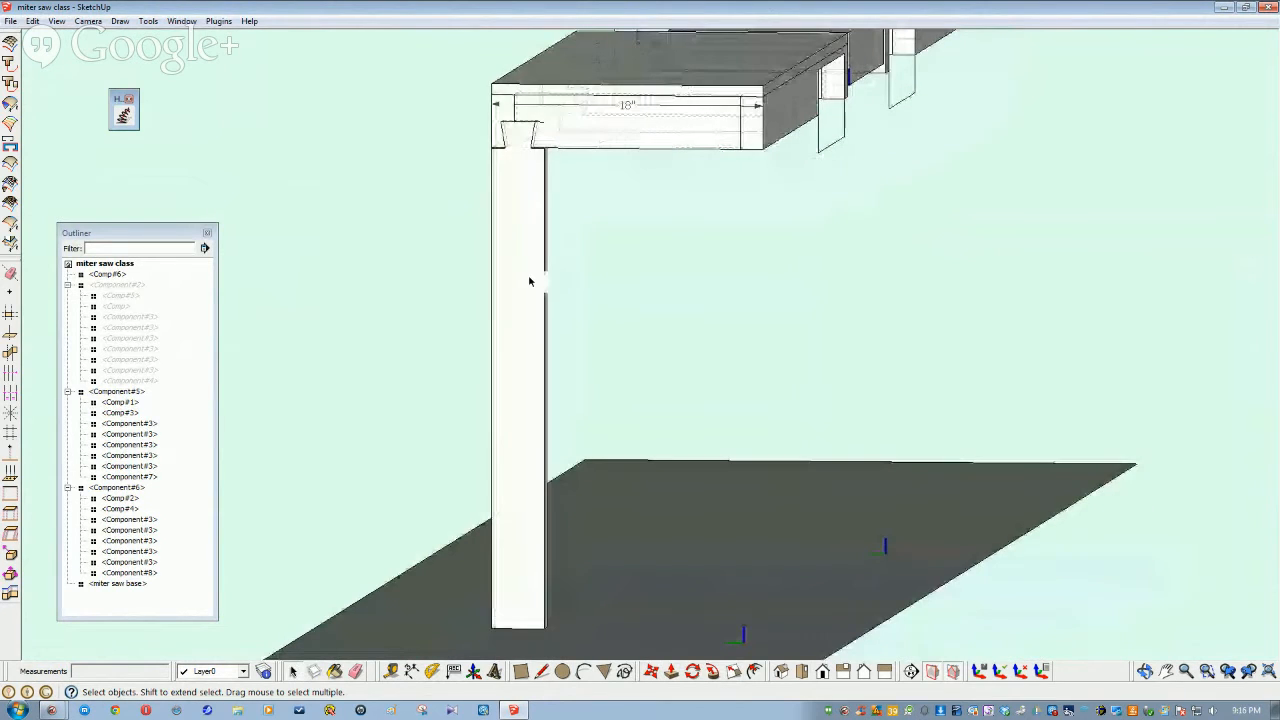
# Copy the upright <Comp#6> across to the opposite corner of the assembly's 18" end and make the copy unique
pyautogui.click(529, 282)
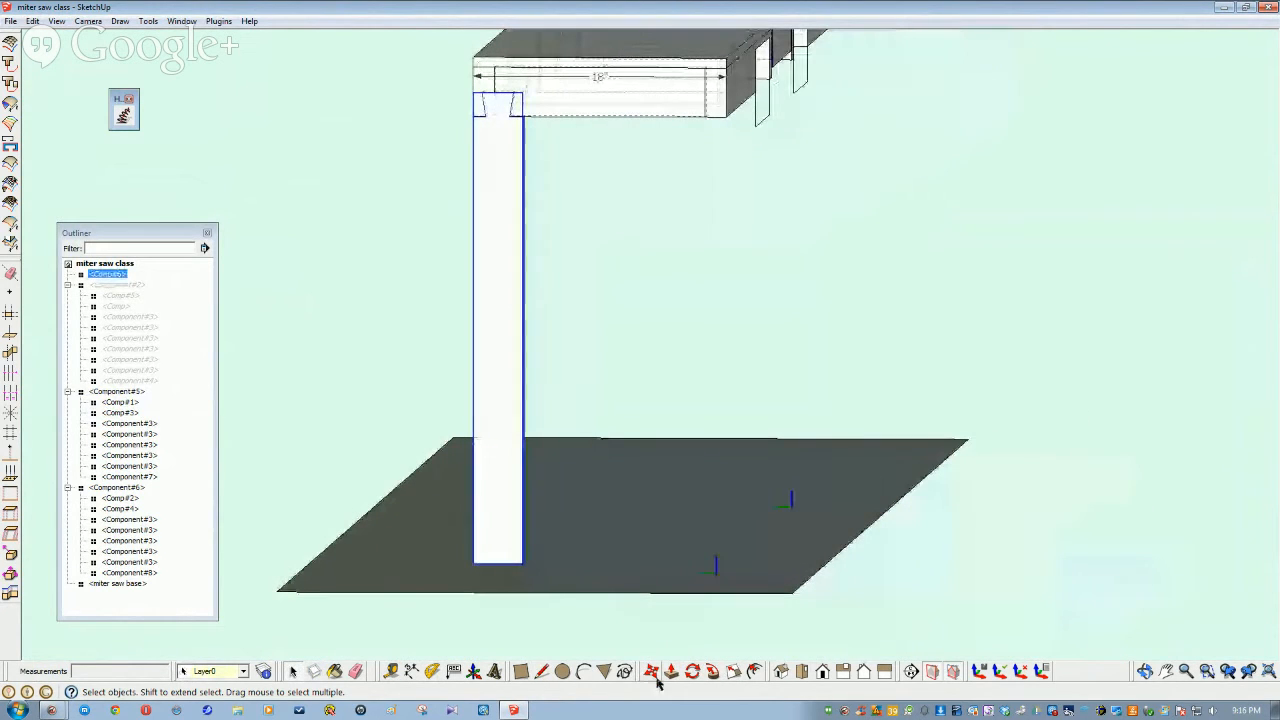
pyautogui.click(652, 671)
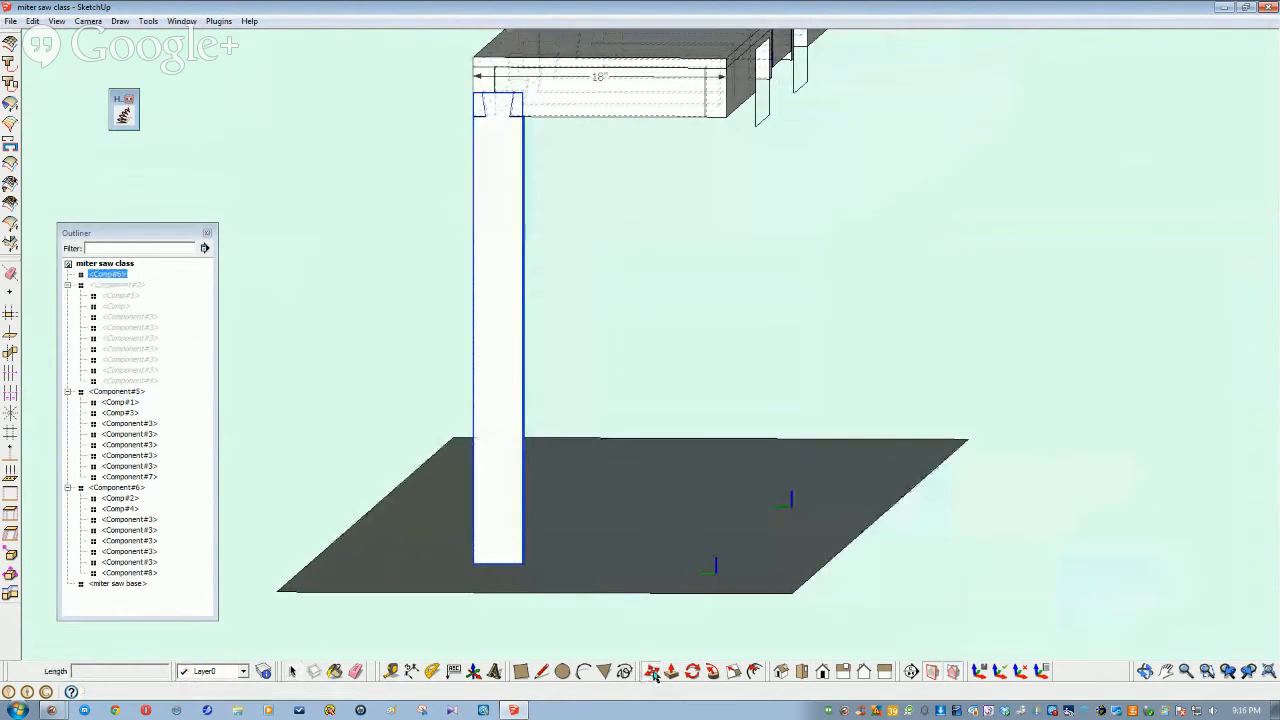
pyautogui.press('ctrl')
pyautogui.click(521, 120)
pyautogui.click(730, 118)
pyautogui.press('space')
pyautogui.rightClick(713, 226)
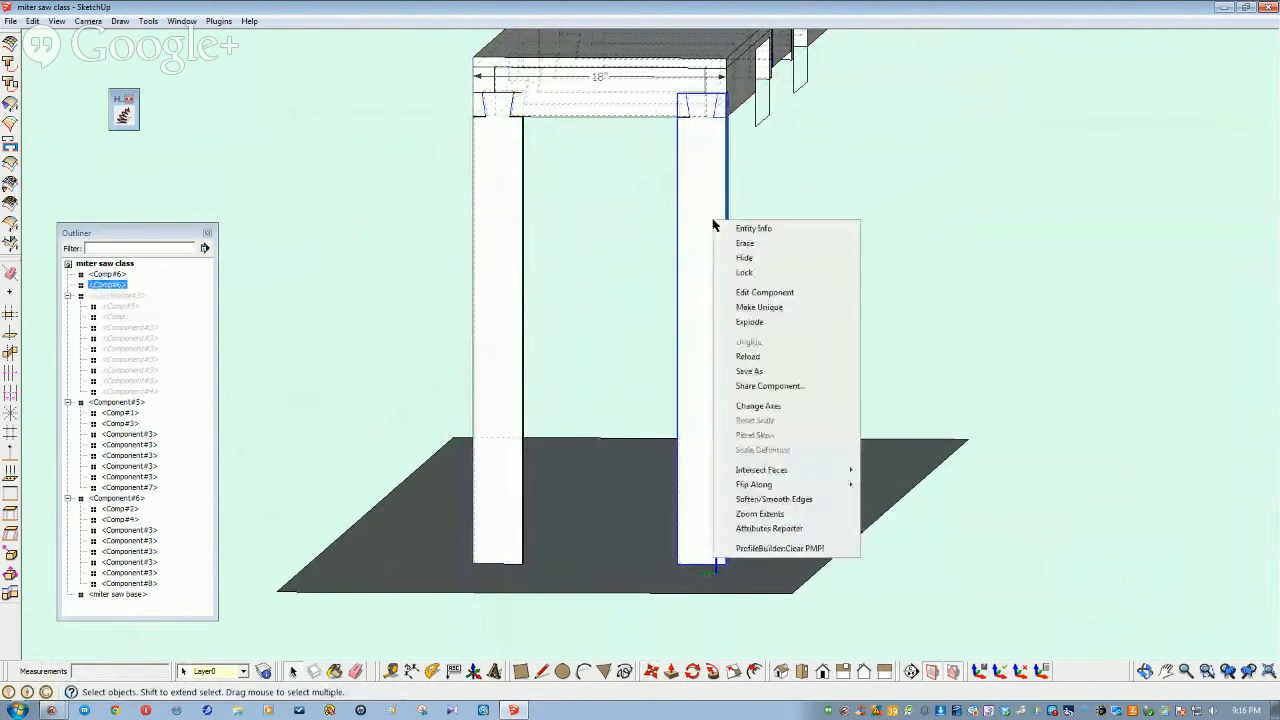
pyautogui.click(756, 308)
# Rotate the copied upright 5 degrees about the midpoint of its top edge so its foot splays outward
pyautogui.scroll(3, 760, 288)
pyautogui.scroll(4, 711, 274)
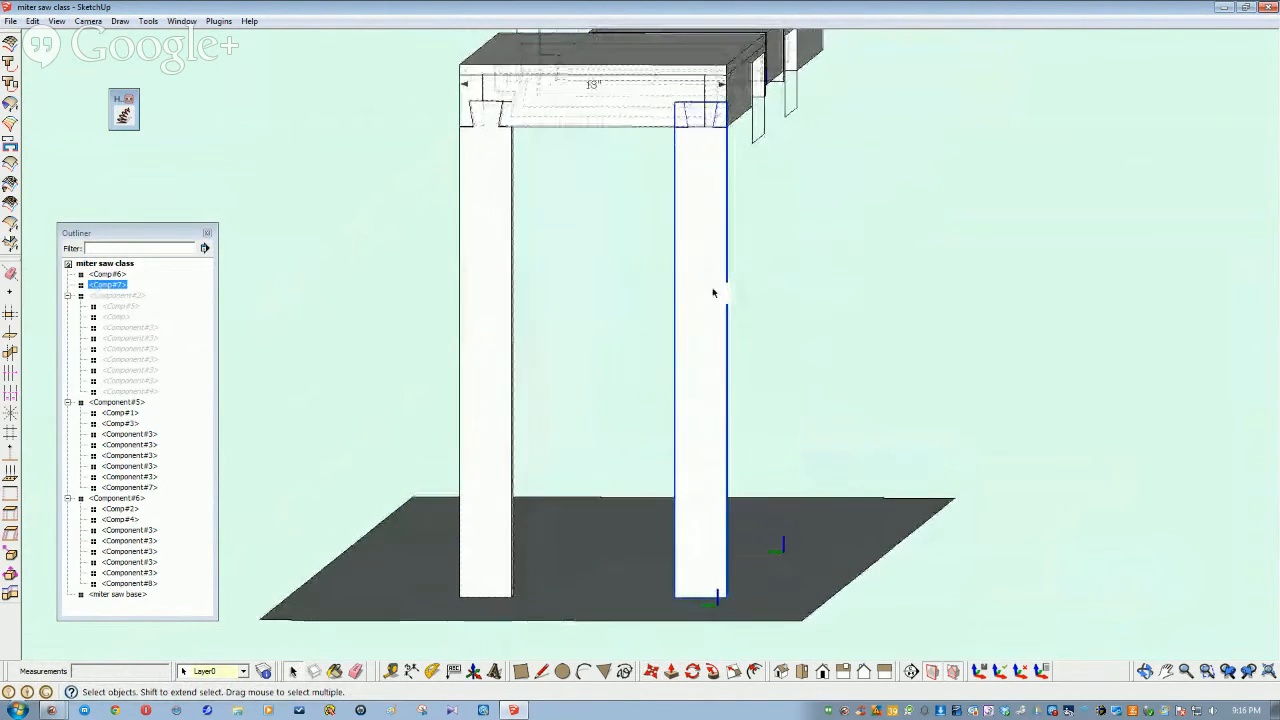
pyautogui.scroll(3, 697, 252)
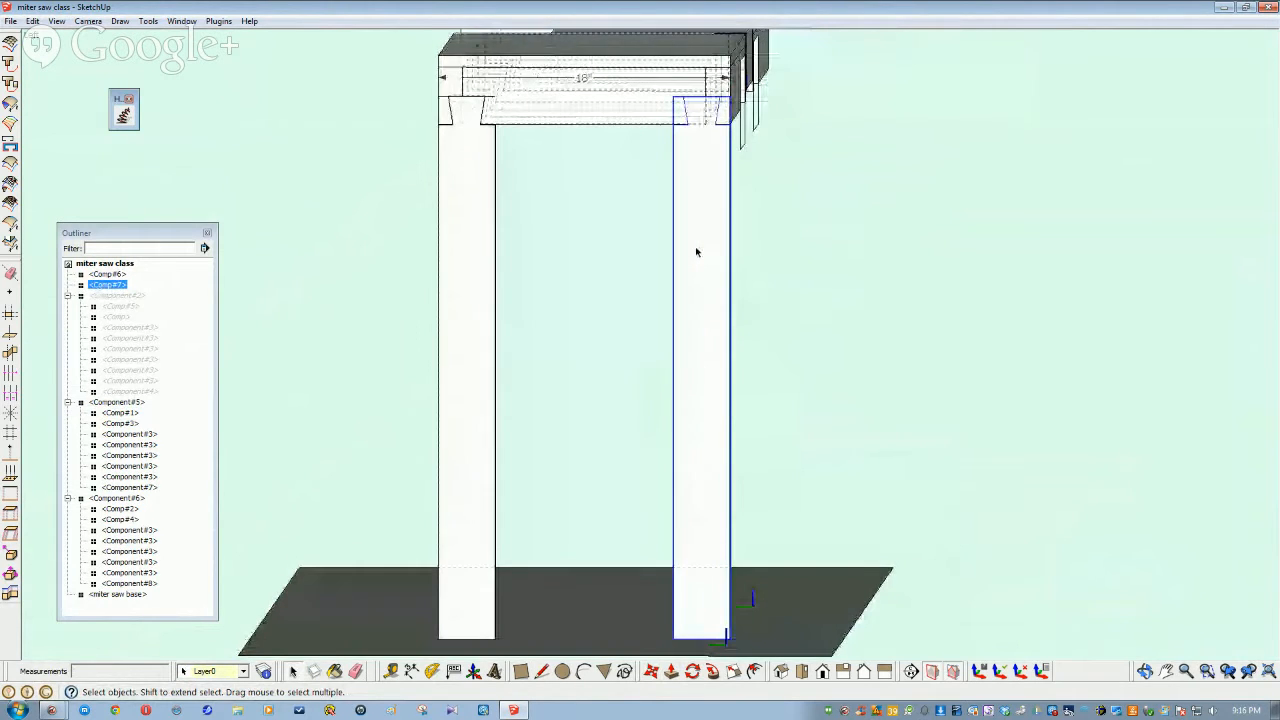
pyautogui.scroll(4, 688, 394)
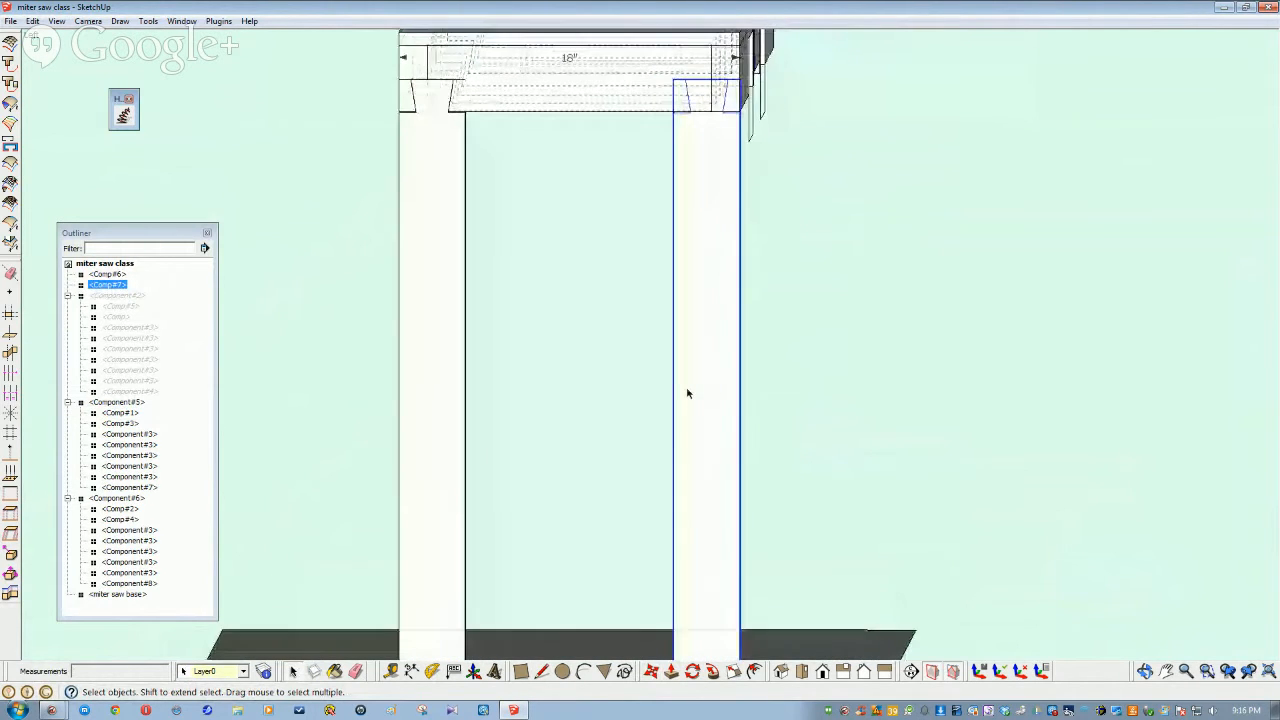
pyautogui.scroll(3, 710, 282)
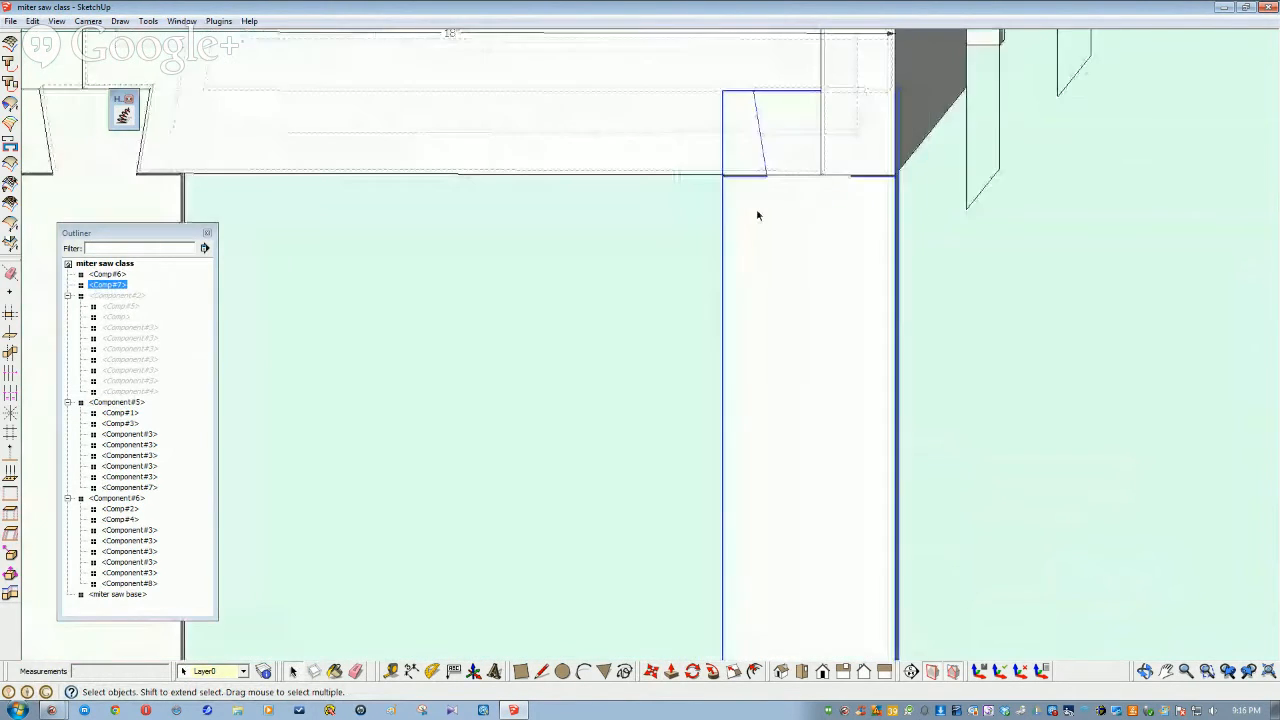
pyautogui.click(692, 671)
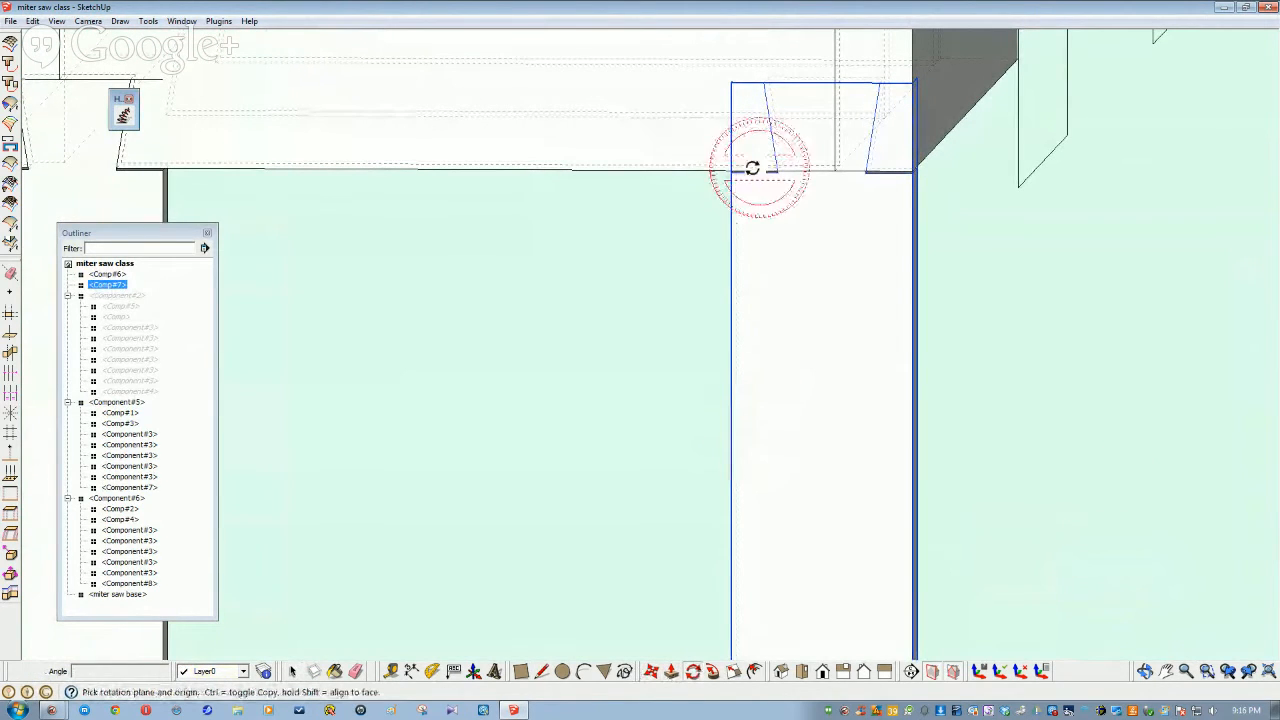
pyautogui.click(824, 85)
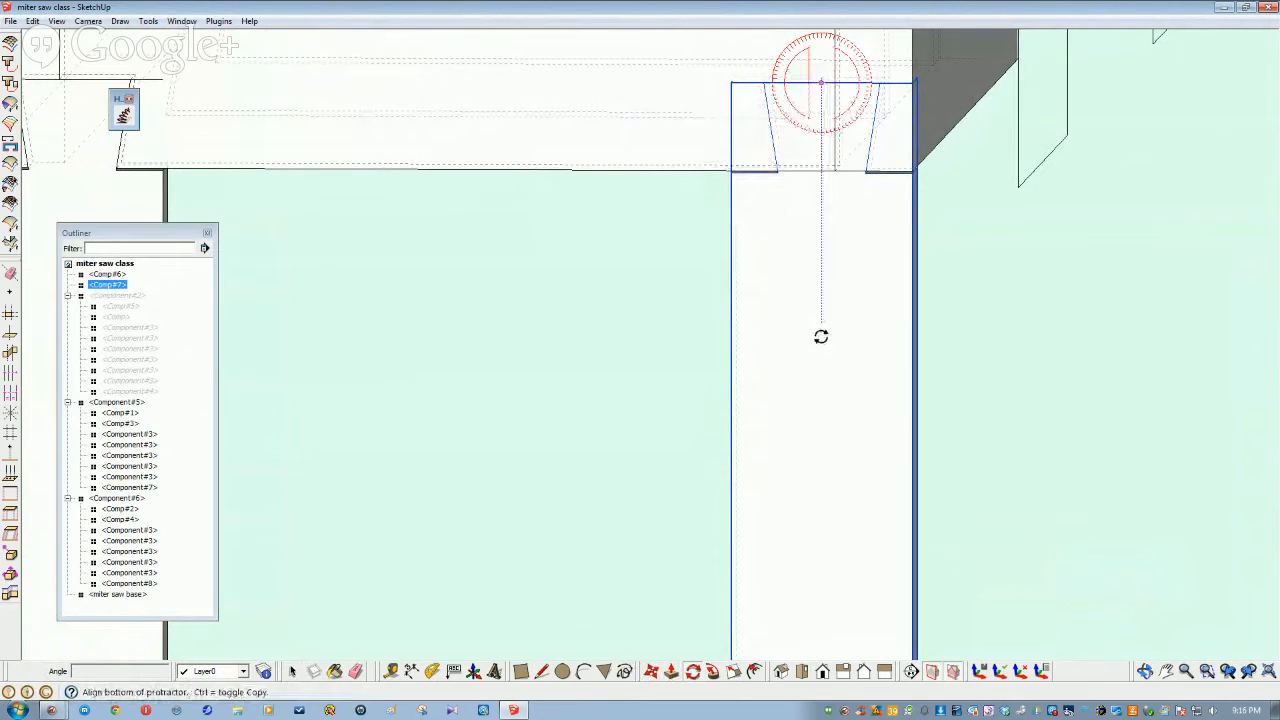
pyautogui.click(821, 337)
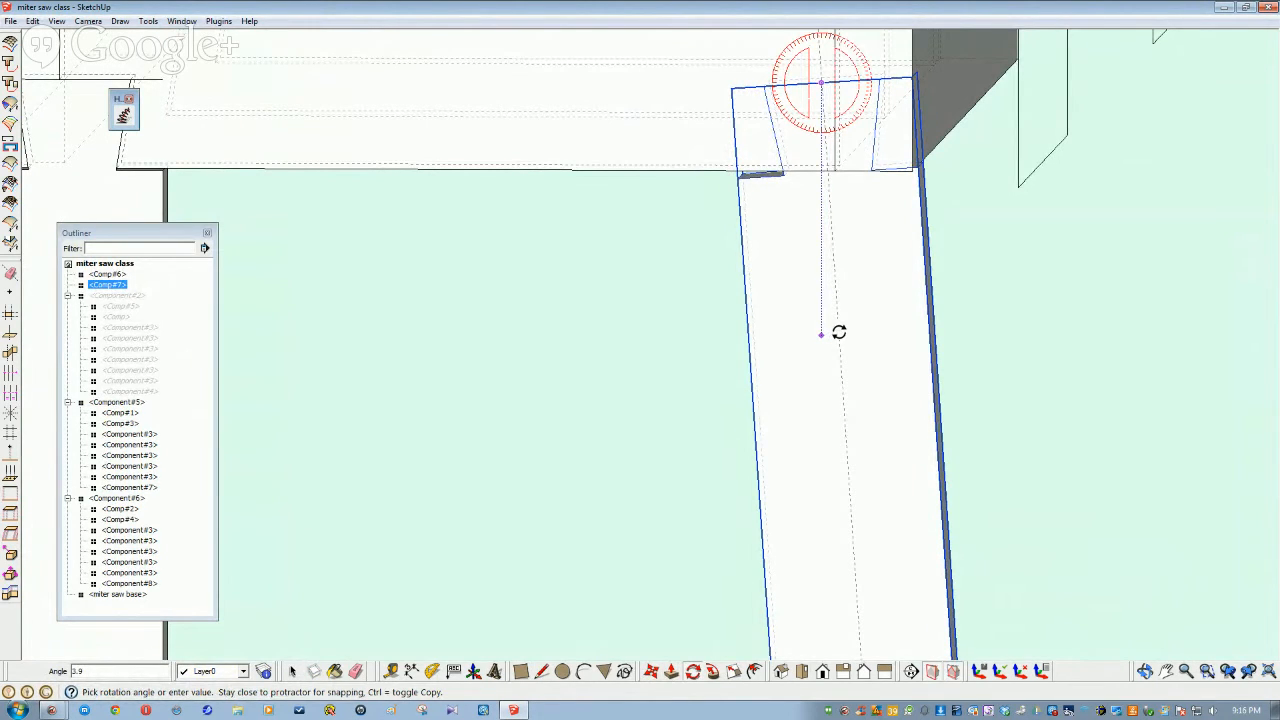
pyautogui.press('Return')
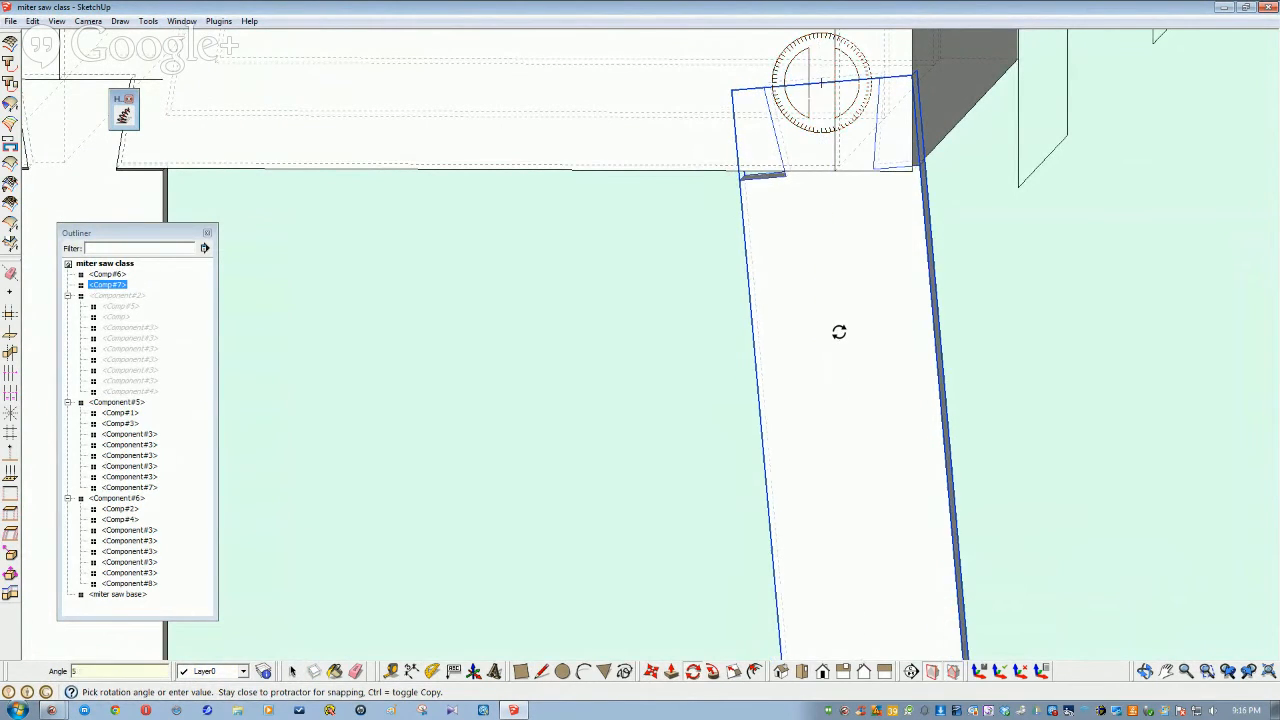
pyautogui.press('space')
pyautogui.click(638, 357)
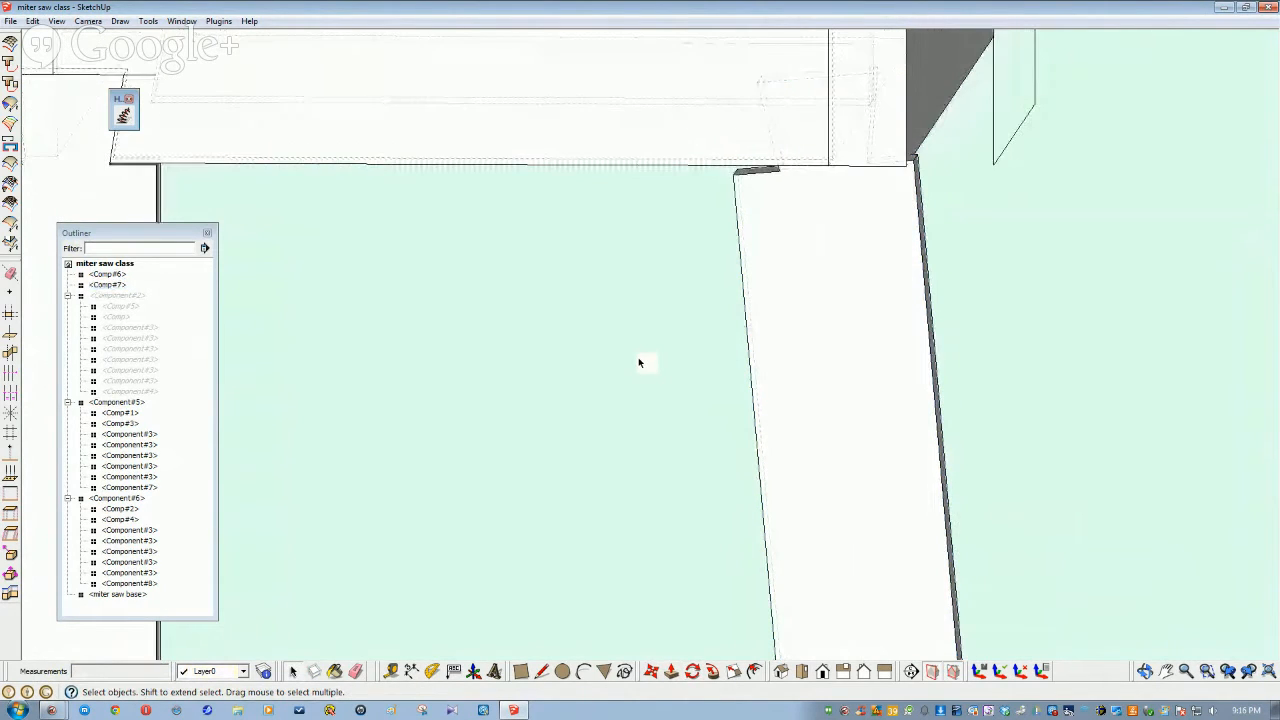
# Examine the splayed upright's angle and fit under the assembly in the right, front and left standard views
pyautogui.click(841, 674)
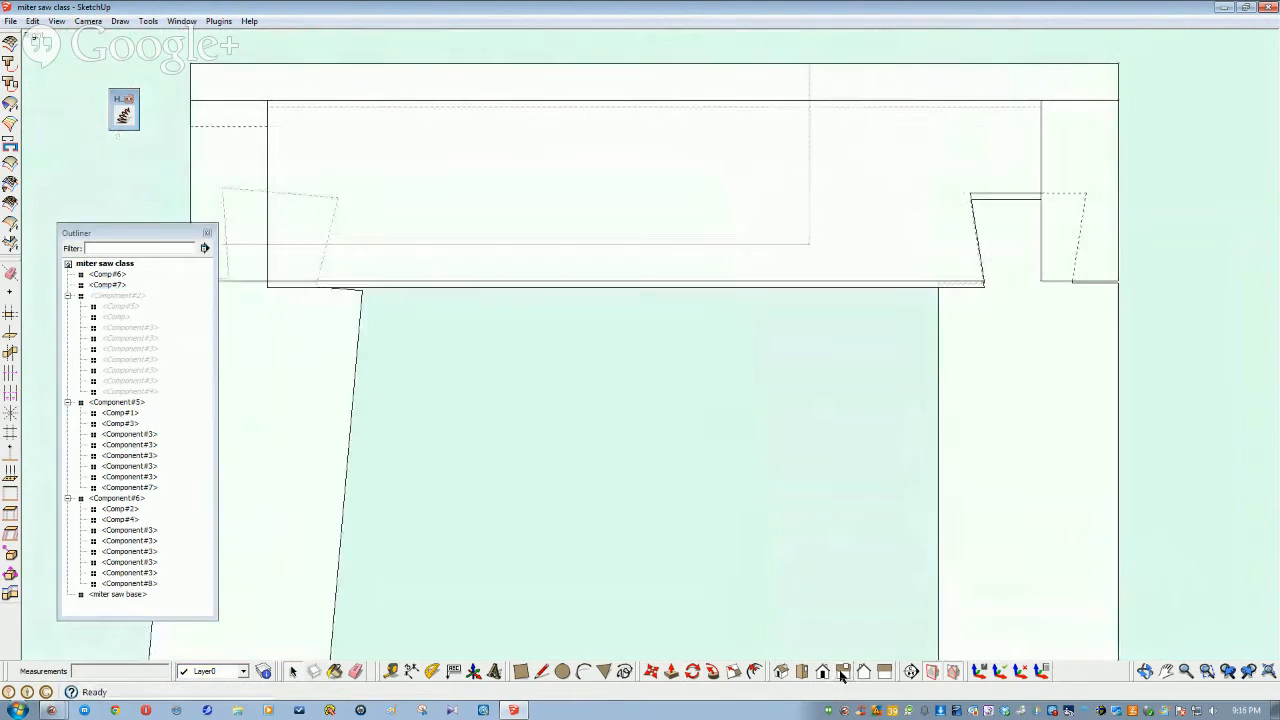
pyautogui.scroll(-1, 724, 452)
pyautogui.scroll(-2, 724, 452)
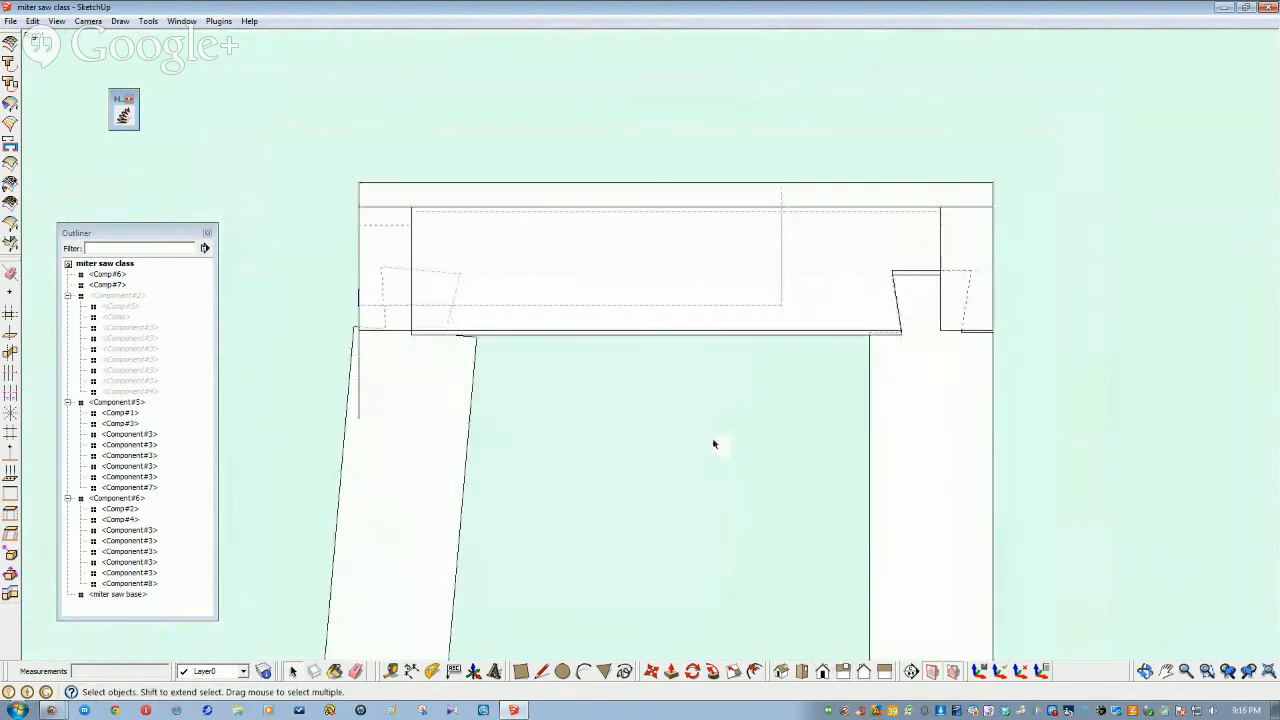
pyautogui.scroll(-3, 714, 444)
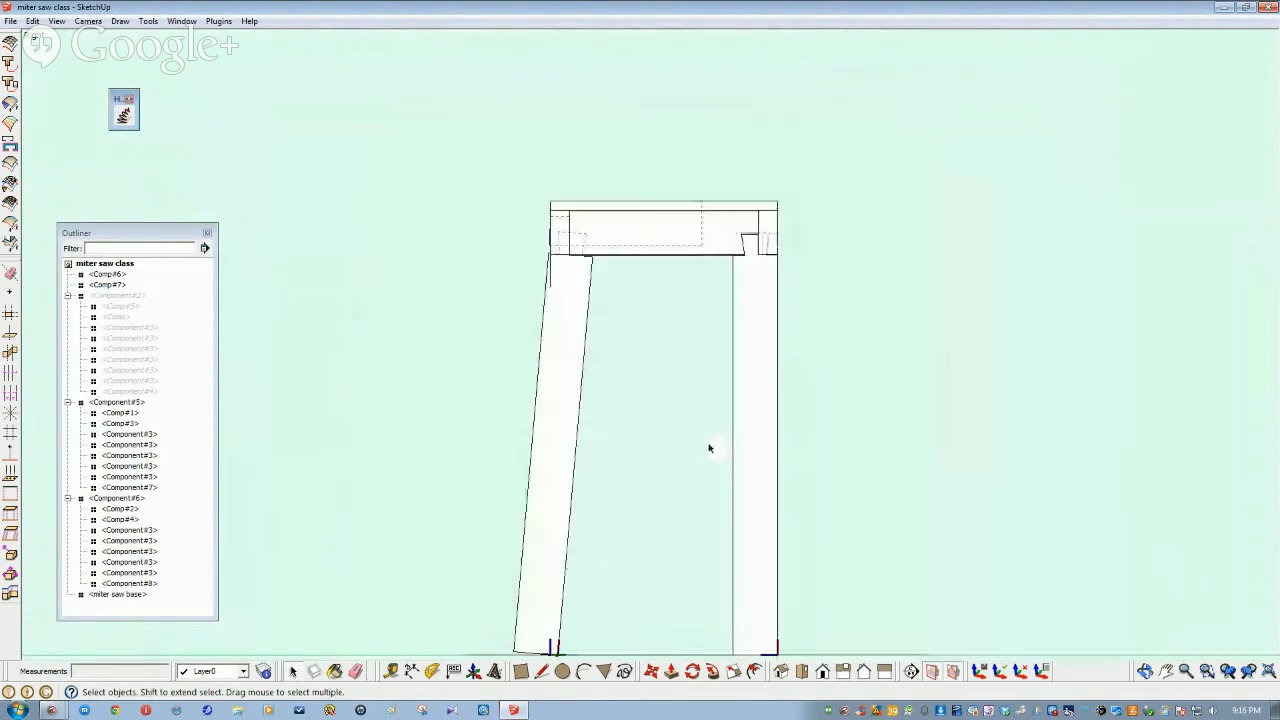
pyautogui.click(822, 673)
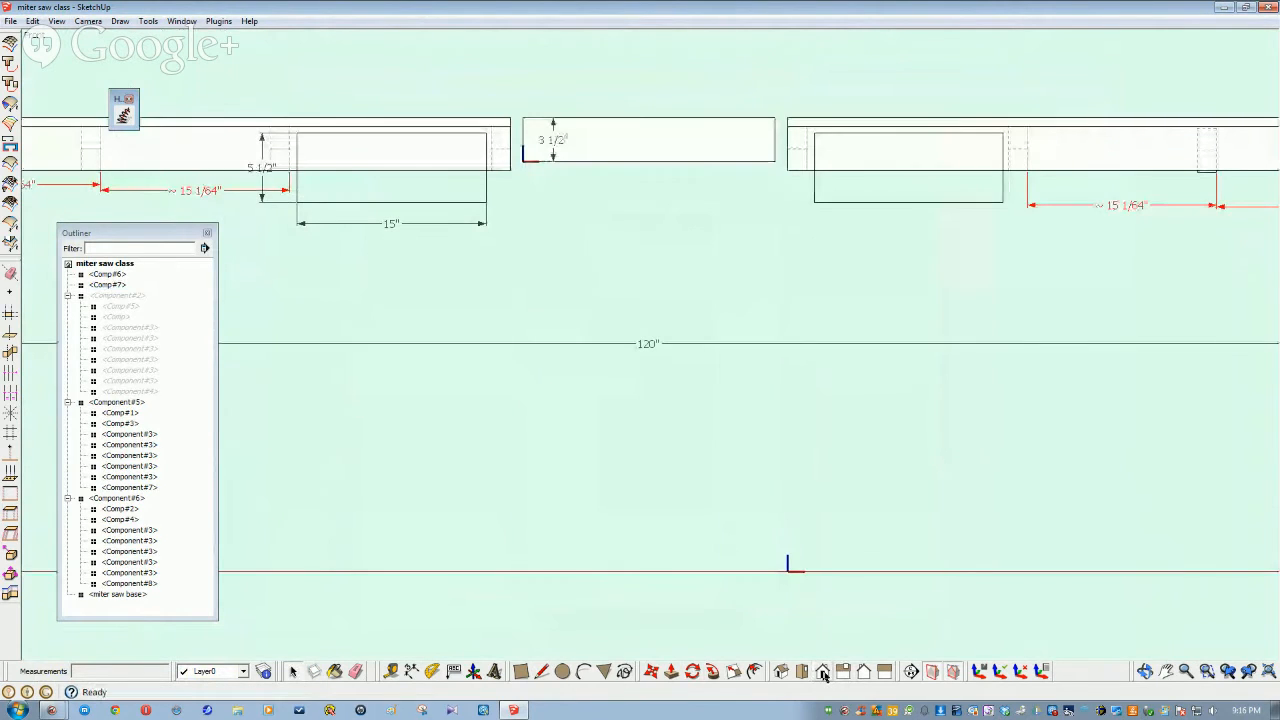
pyautogui.click(1238, 676)
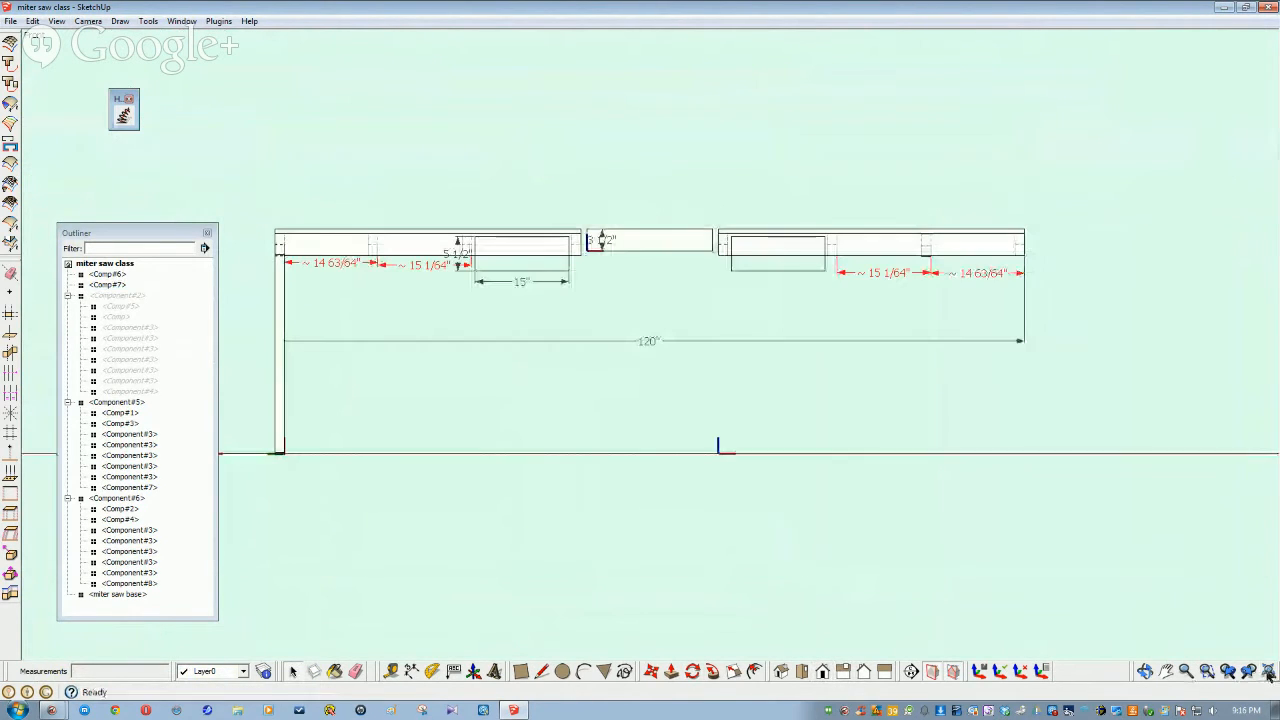
pyautogui.click(843, 674)
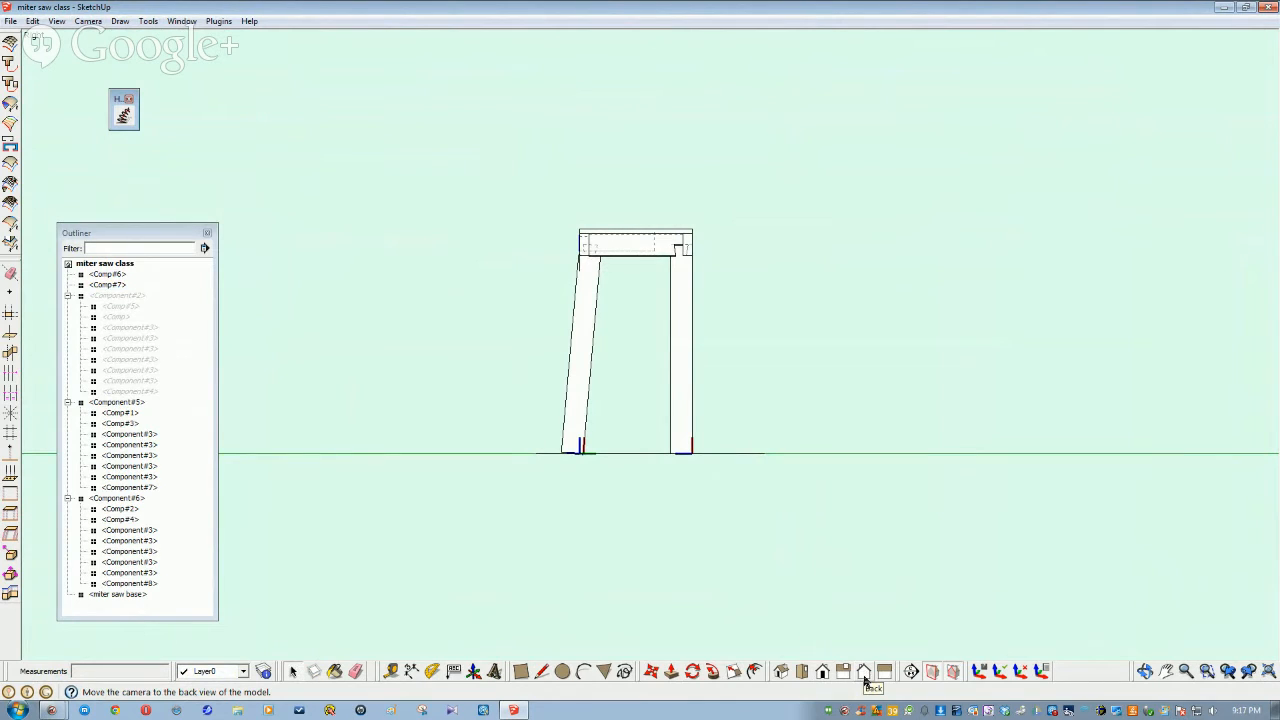
pyautogui.click(880, 677)
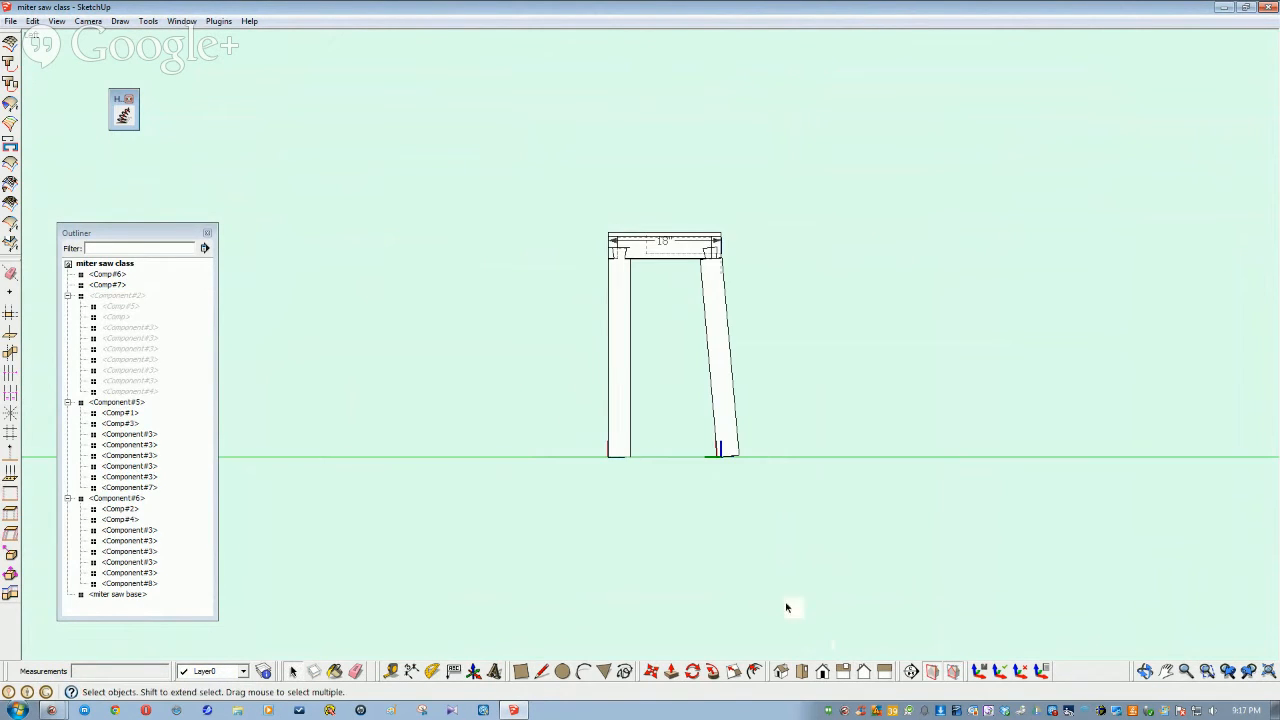
# Move the splayed upright <Comp#7> in the left view so its outer shoulder corner meets the assembly's lower outer corner
pyautogui.scroll(3, 811, 351)
pyautogui.scroll(2, 811, 351)
pyautogui.click(606, 257)
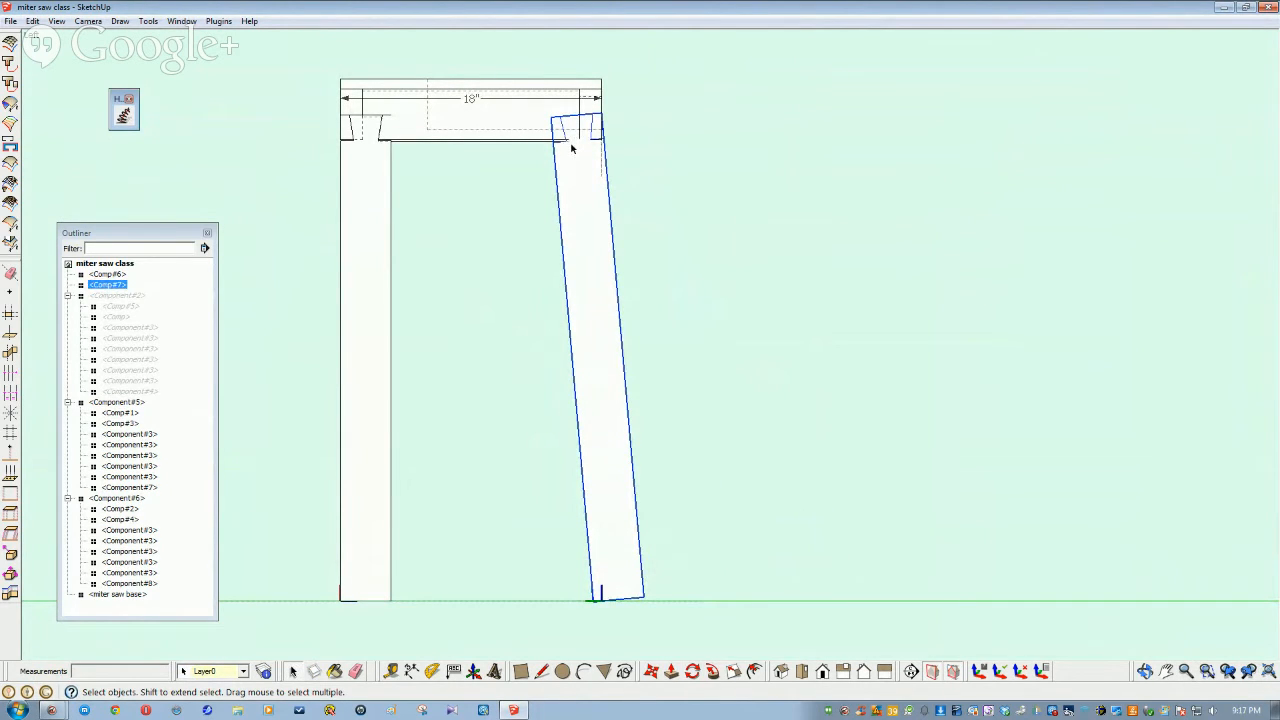
pyautogui.scroll(6, 570, 120)
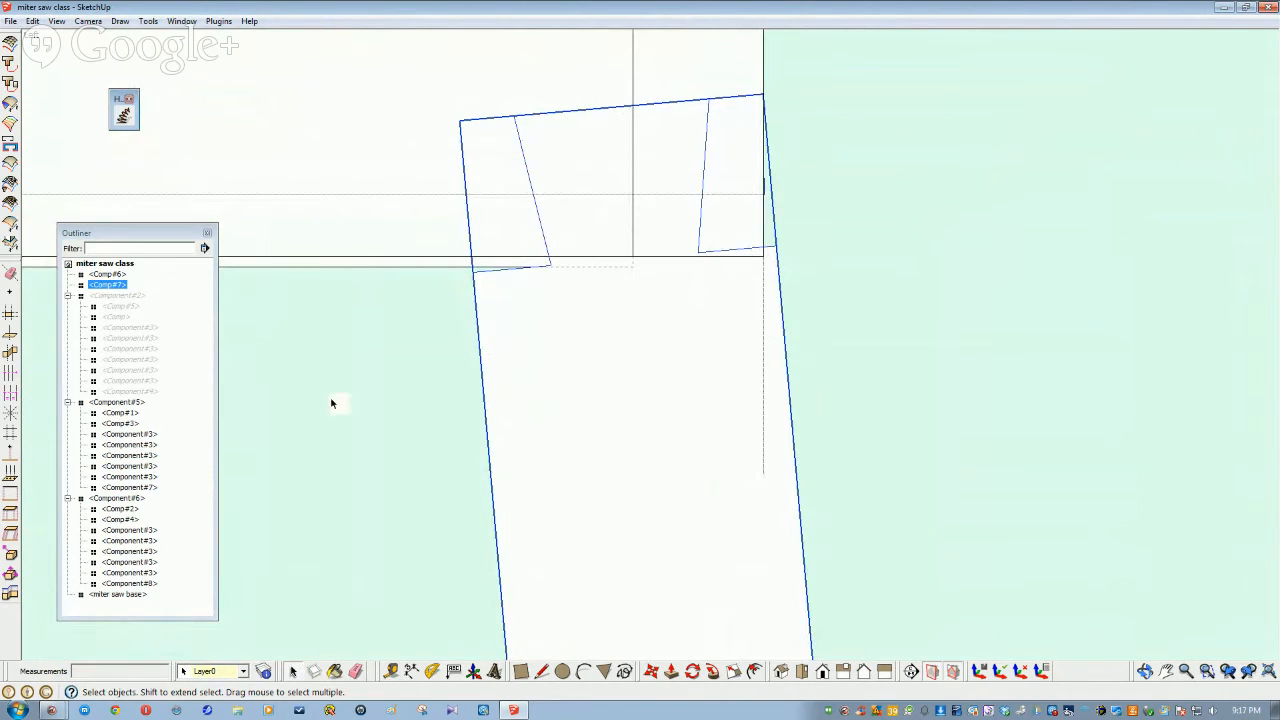
pyautogui.click(650, 671)
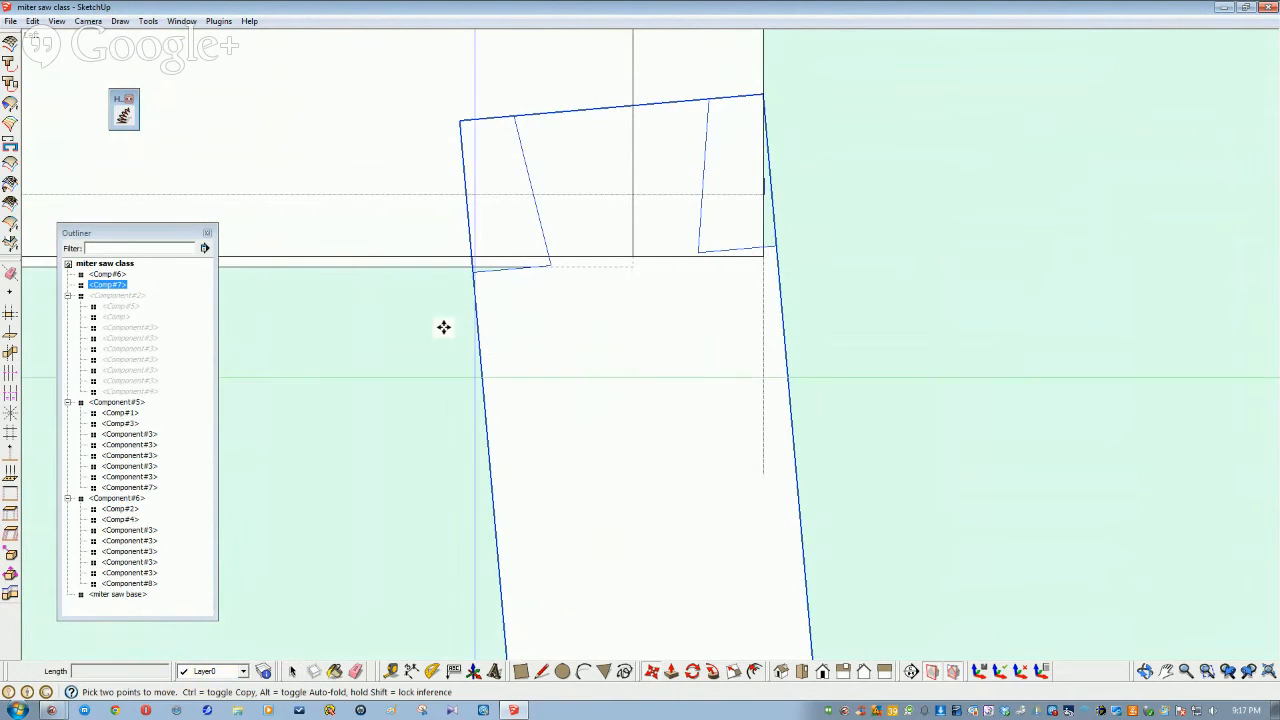
pyautogui.click(397, 267)
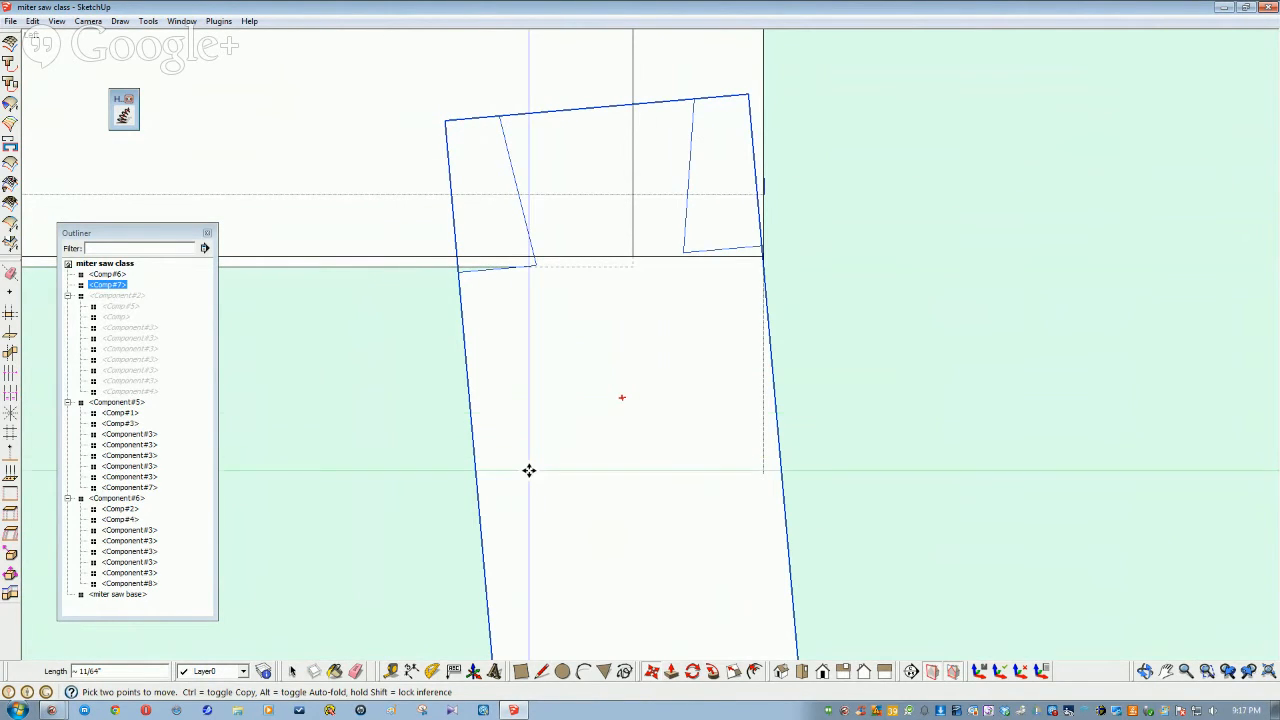
pyautogui.click(762, 253)
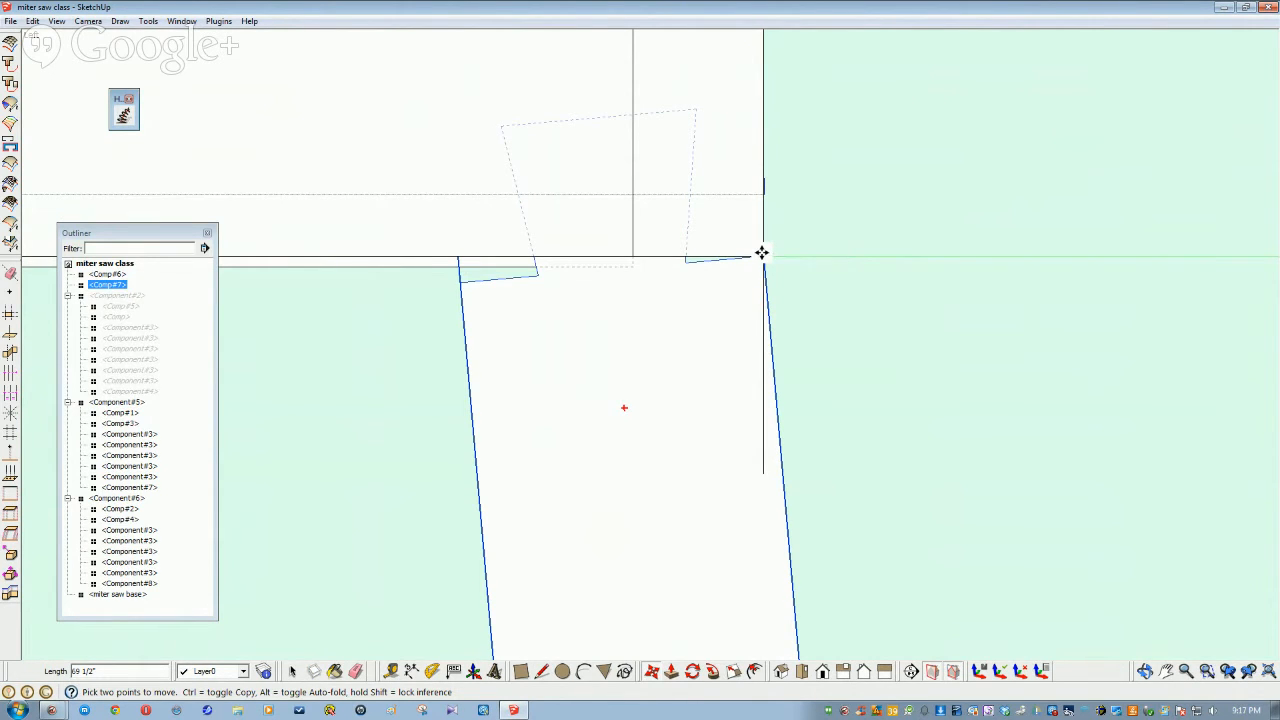
pyautogui.press('space')
# Move the splayed upright <Comp#7> about 69 5/8" along the red axis to the assembly's end where the first upright stands
pyautogui.moveTo(540, 316); pyautogui.dragTo(722, 432, button='middle')
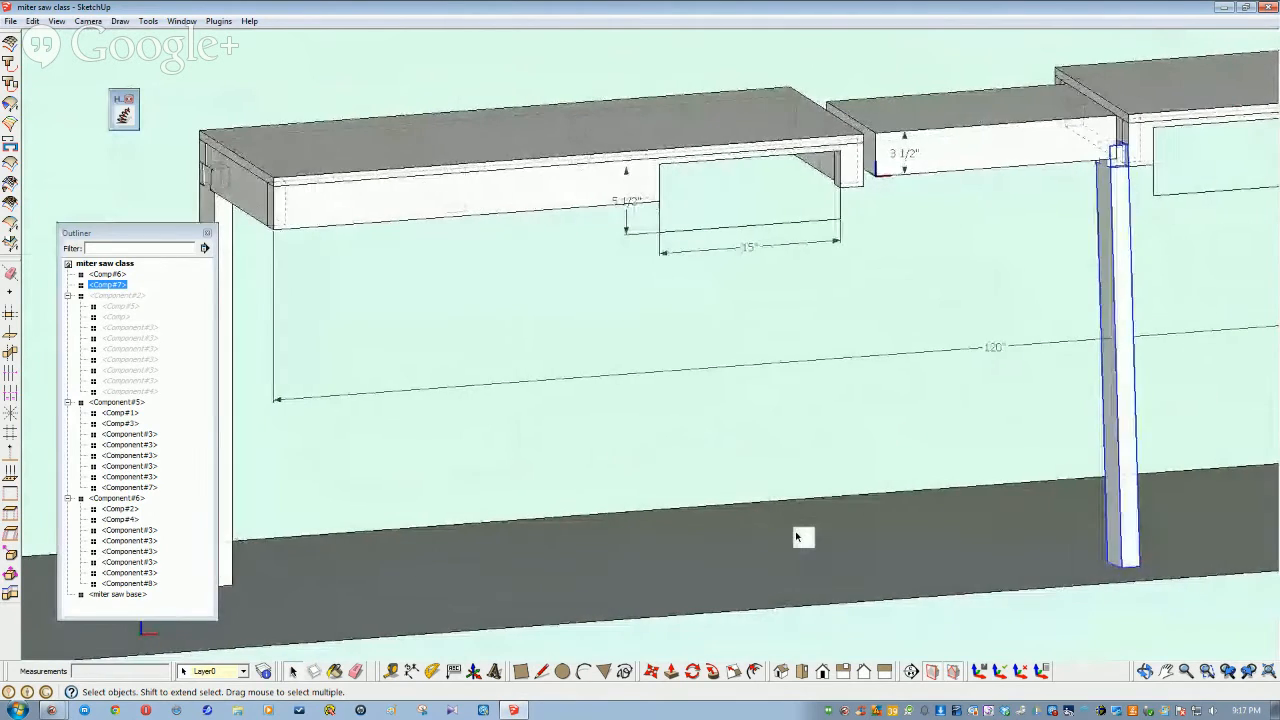
pyautogui.click(671, 671)
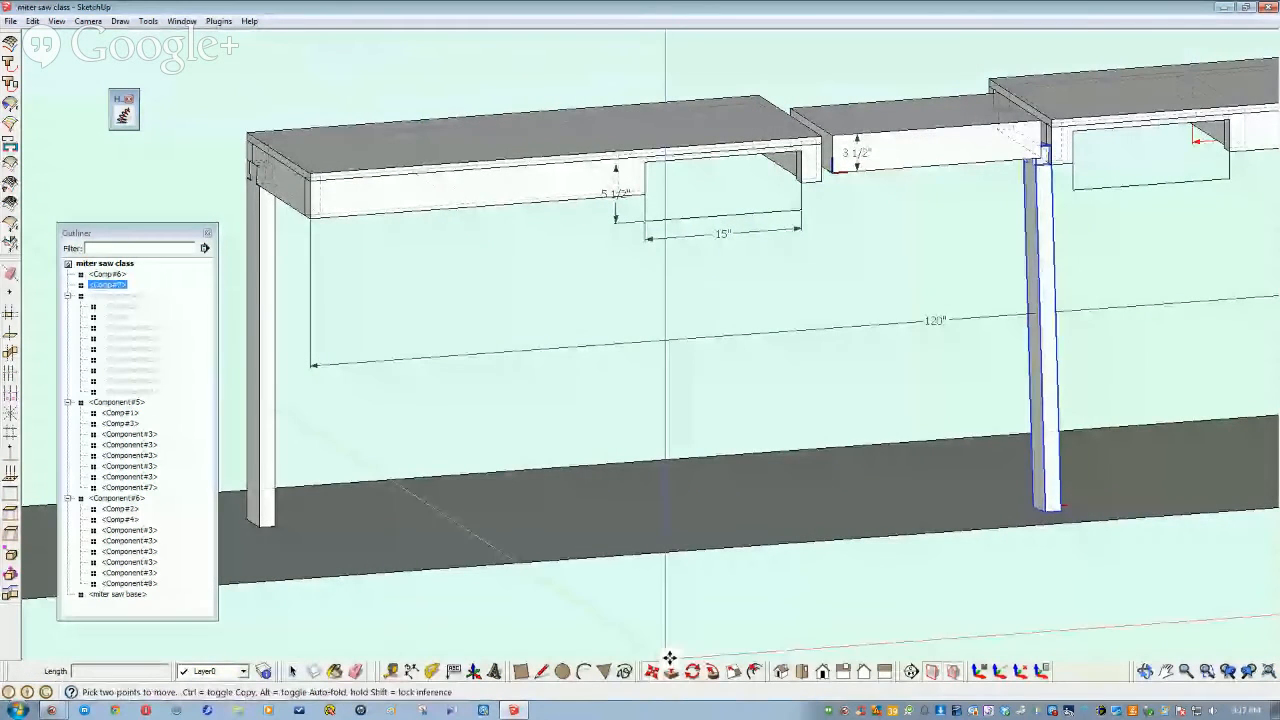
pyautogui.click(876, 533)
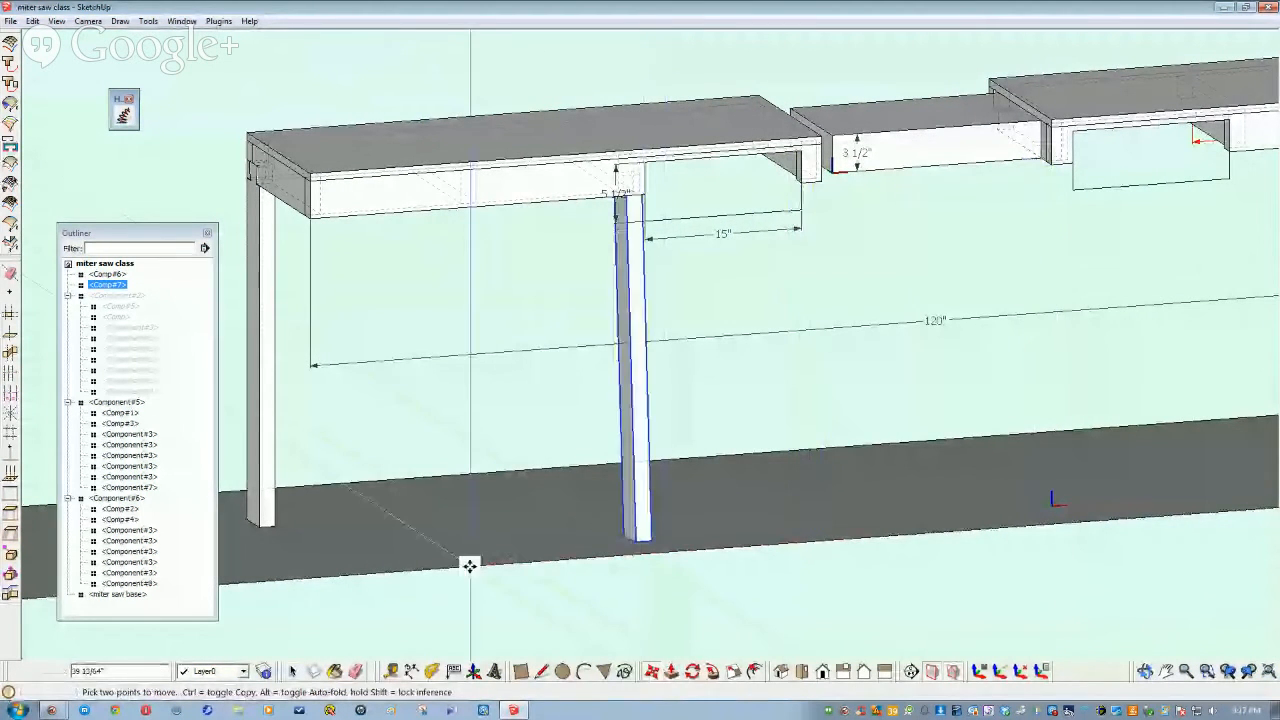
pyautogui.scroll(-3, 395, 570)
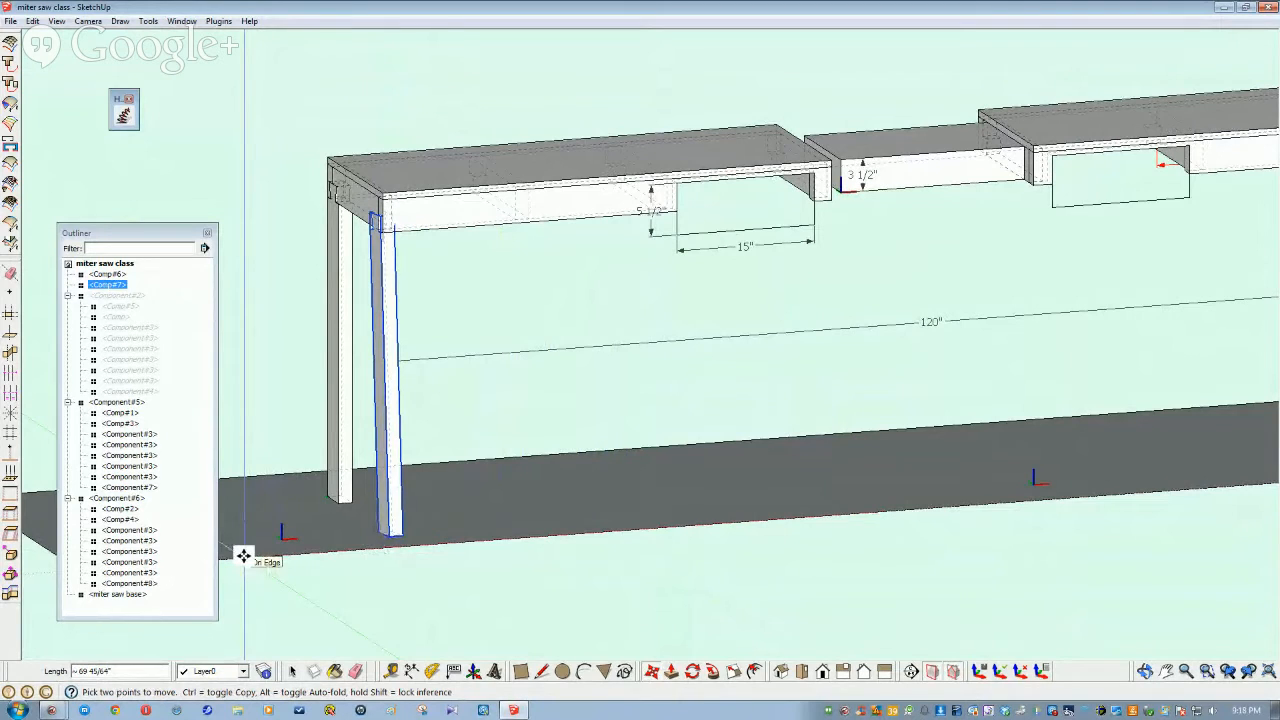
pyautogui.scroll(5, 244, 553)
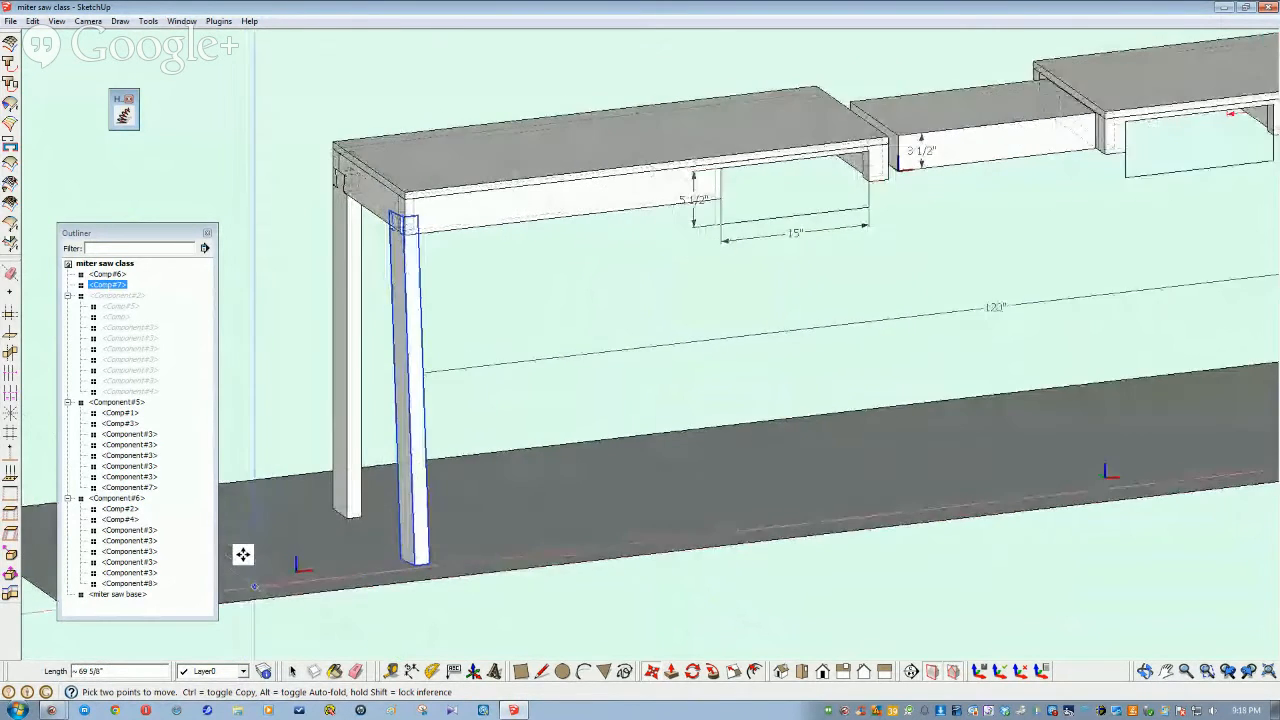
# Snap the splayed upright's outer shoulder corner to the lower front corner of the assembly's end
pyautogui.scroll(6, 551, 519)
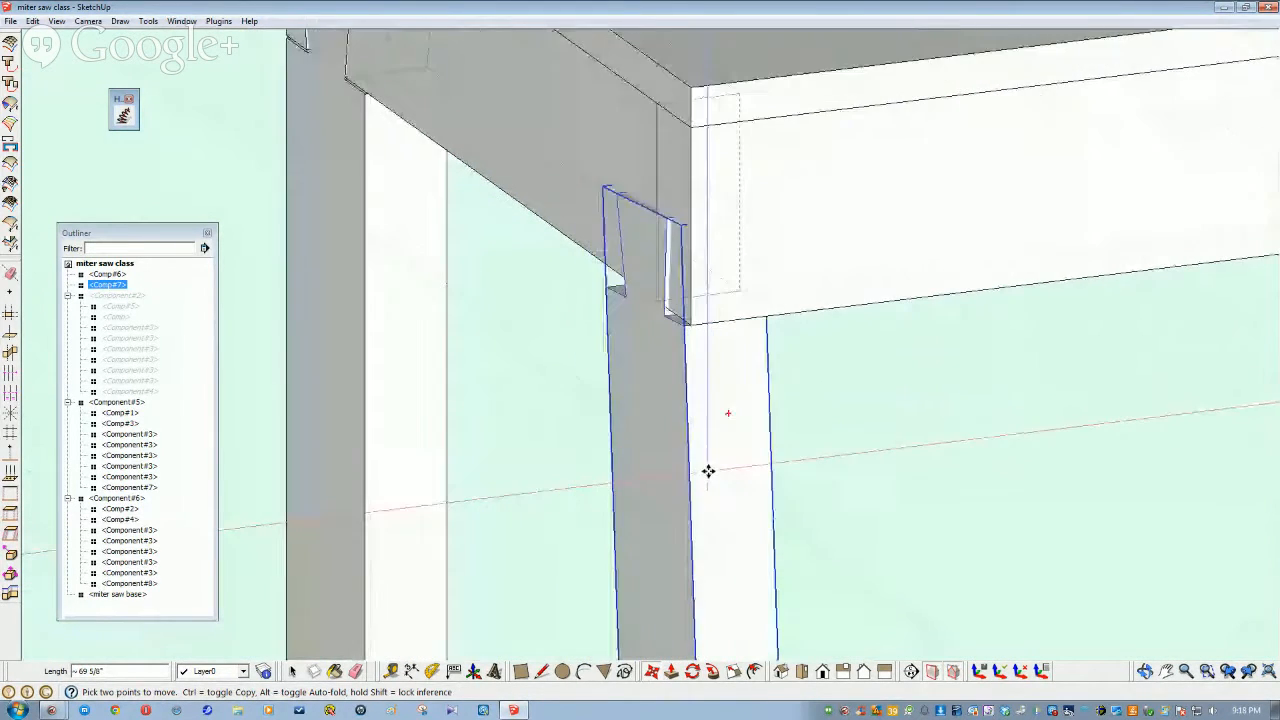
pyautogui.scroll(1, 781, 427)
pyautogui.click(801, 403)
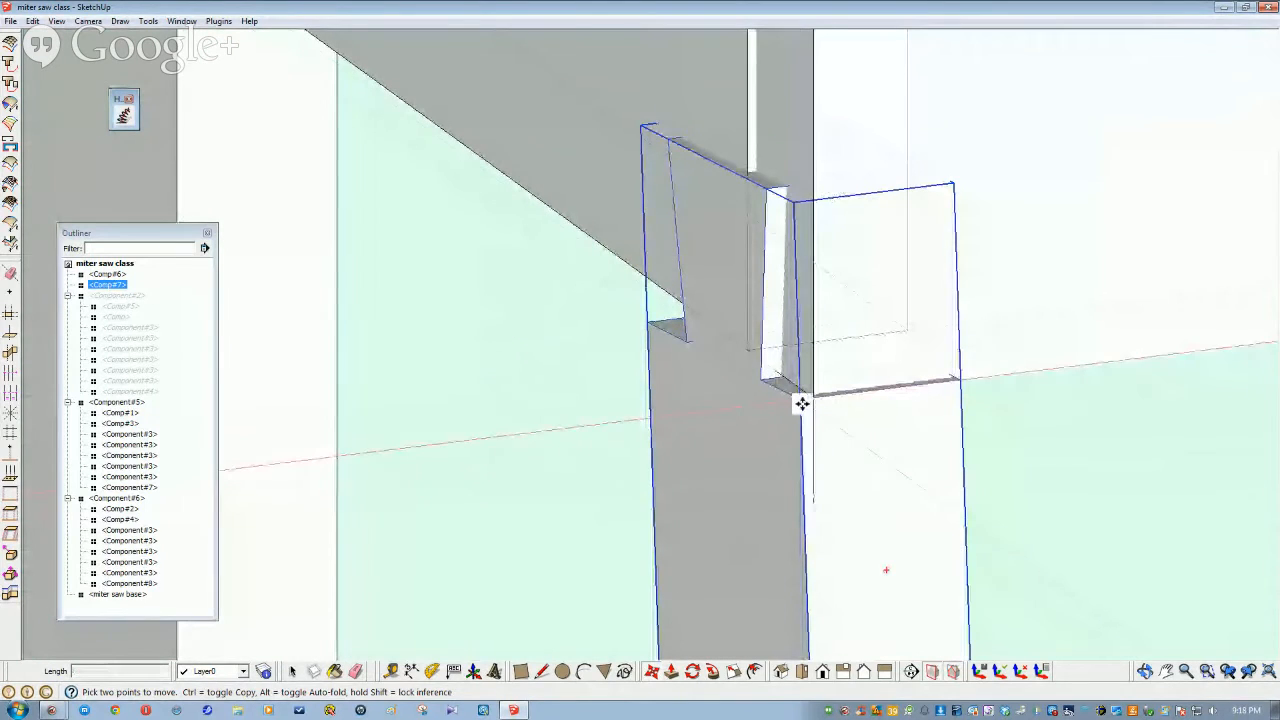
pyautogui.click(812, 396)
# Hide the upper assembly <Component#5> to expose the splayed upright's dovetail and shoulders
pyautogui.moveTo(812, 396); pyautogui.dragTo(440, 397, button='middle')
pyautogui.press('space')
pyautogui.click(302, 278)
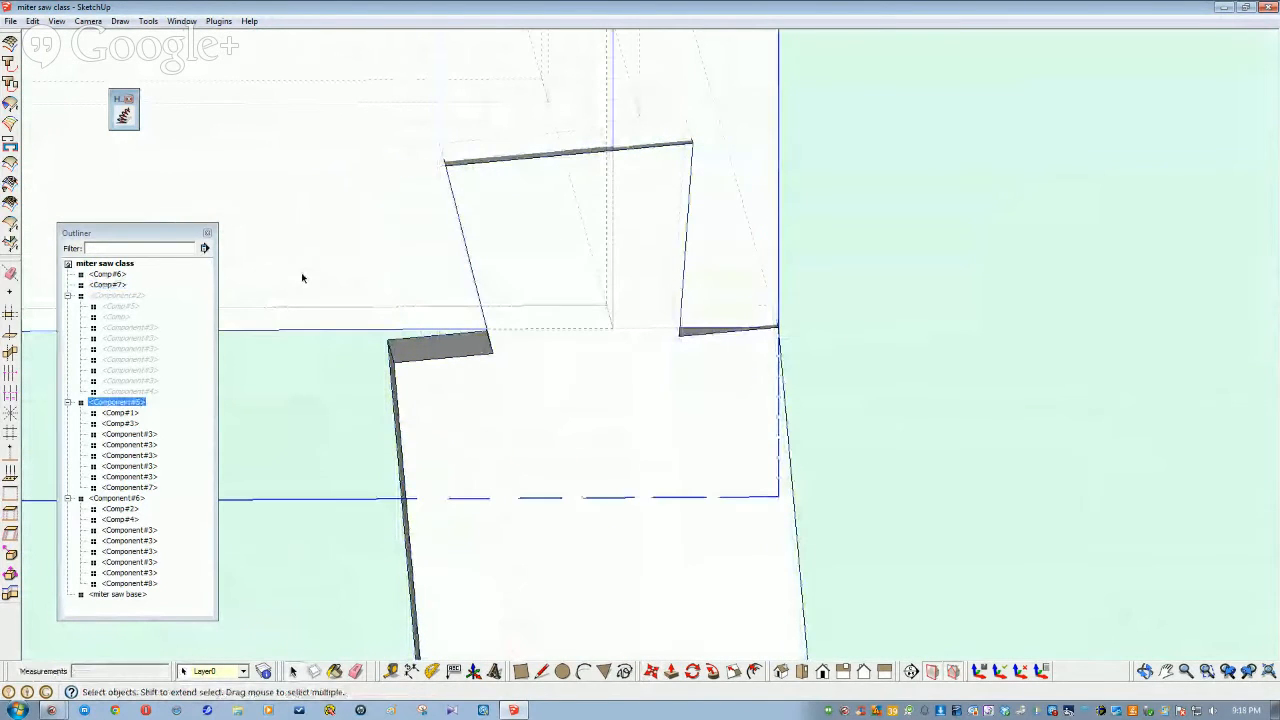
pyautogui.rightClick(303, 278)
pyautogui.click(333, 317)
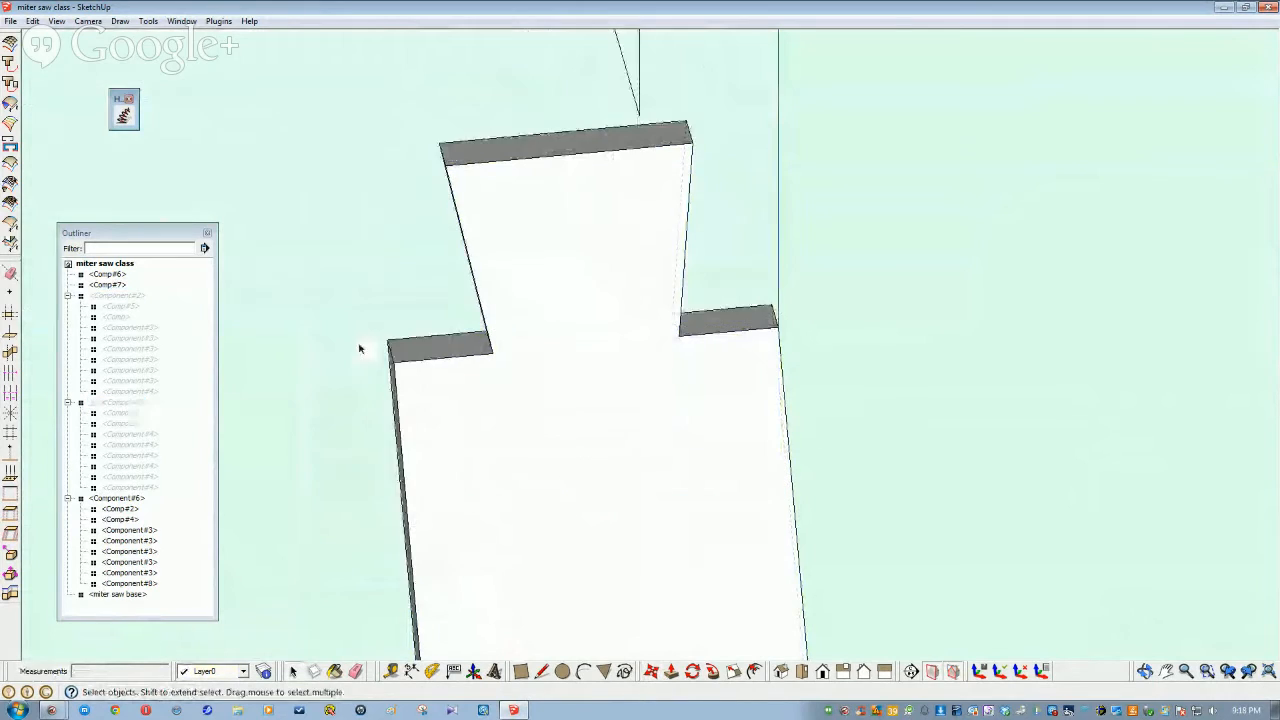
# Open the splayed upright for editing and try to rotate its inner shoulder about the dovetail's base corner
pyautogui.scroll(3, 500, 440)
pyautogui.scroll(-3, 497, 431)
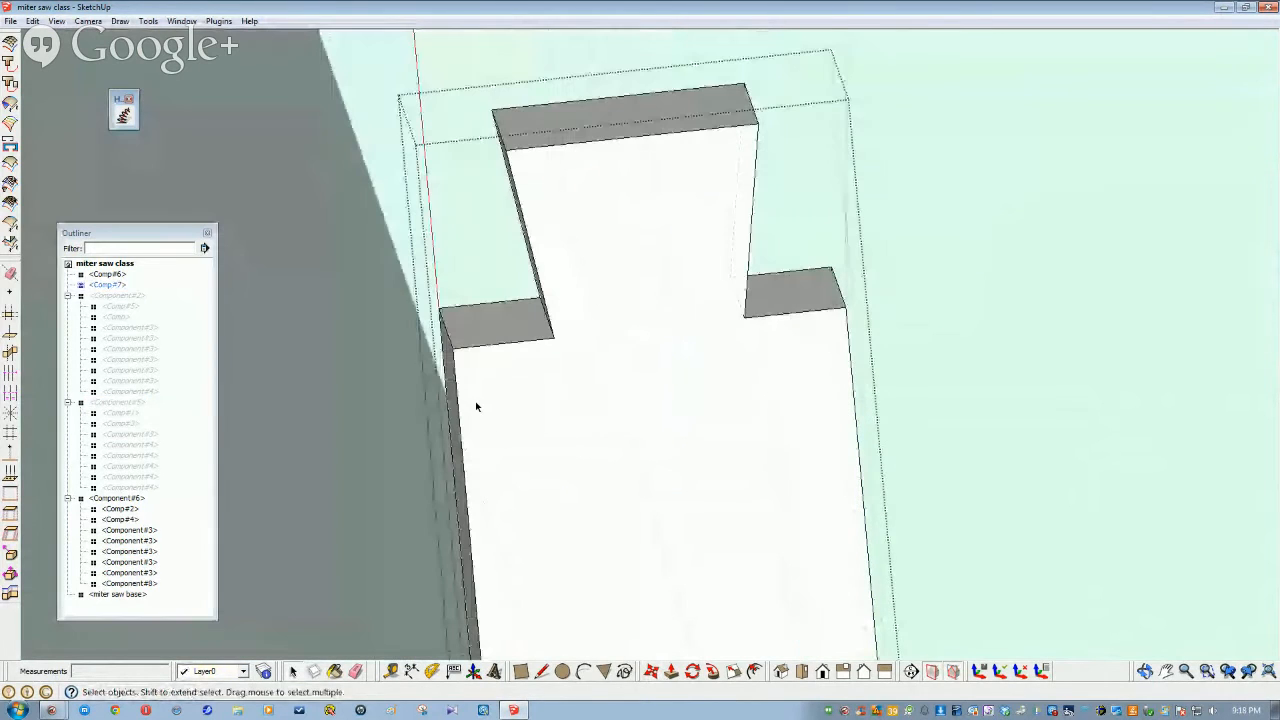
pyautogui.scroll(-3, 500, 390)
pyautogui.moveTo(529, 366); pyautogui.dragTo(435, 440, button='middle')
pyautogui.scroll(1, 435, 440)
pyautogui.click(692, 673)
pyautogui.click(626, 443)
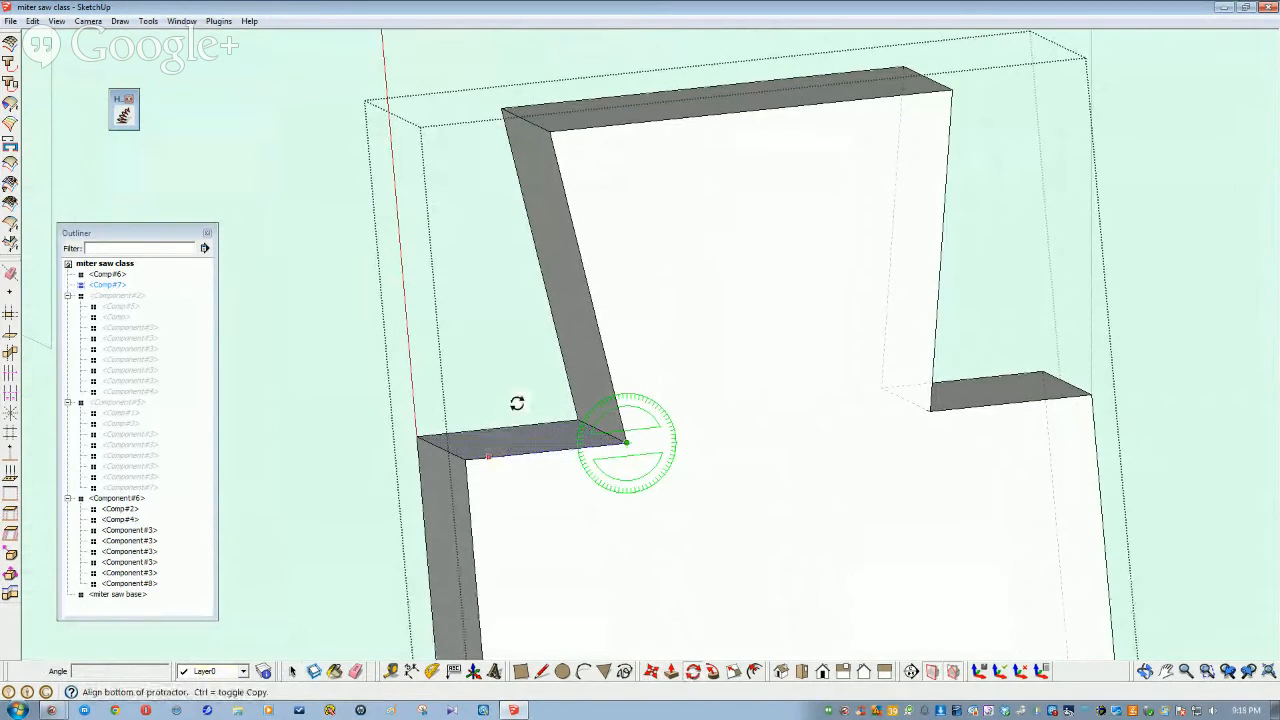
pyautogui.click(488, 457)
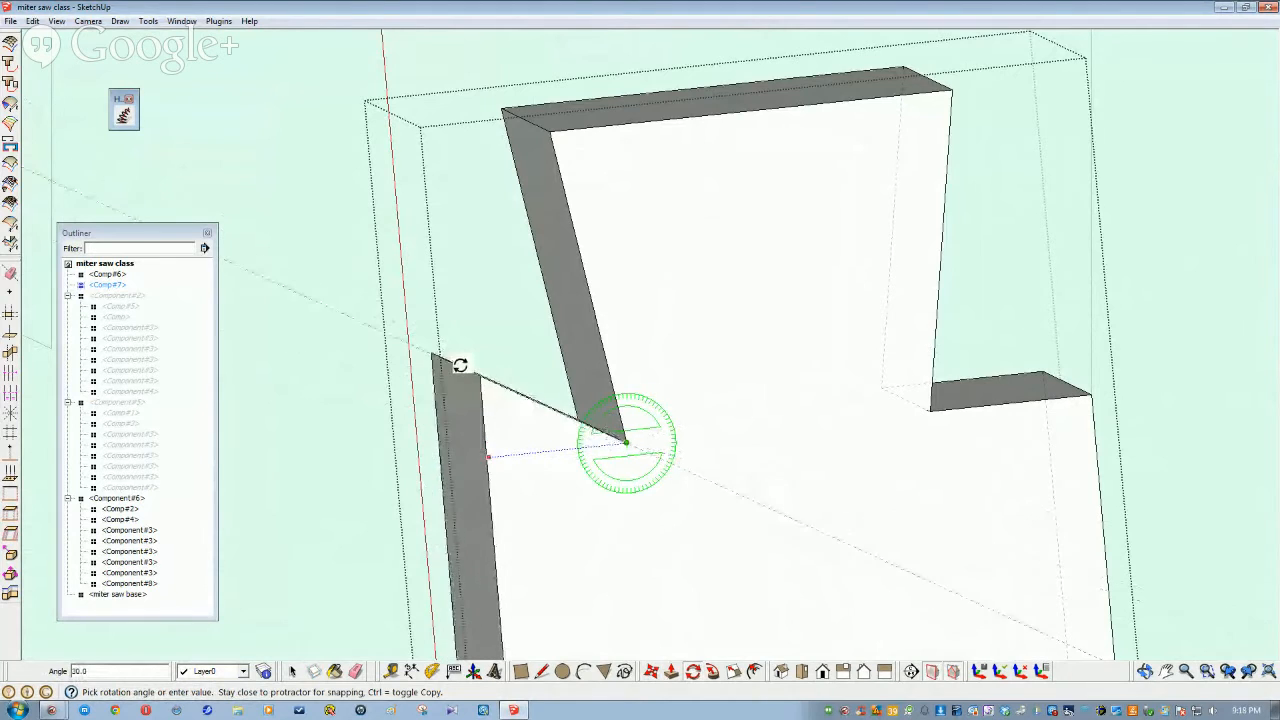
pyautogui.click(449, 425)
pyautogui.press('space')
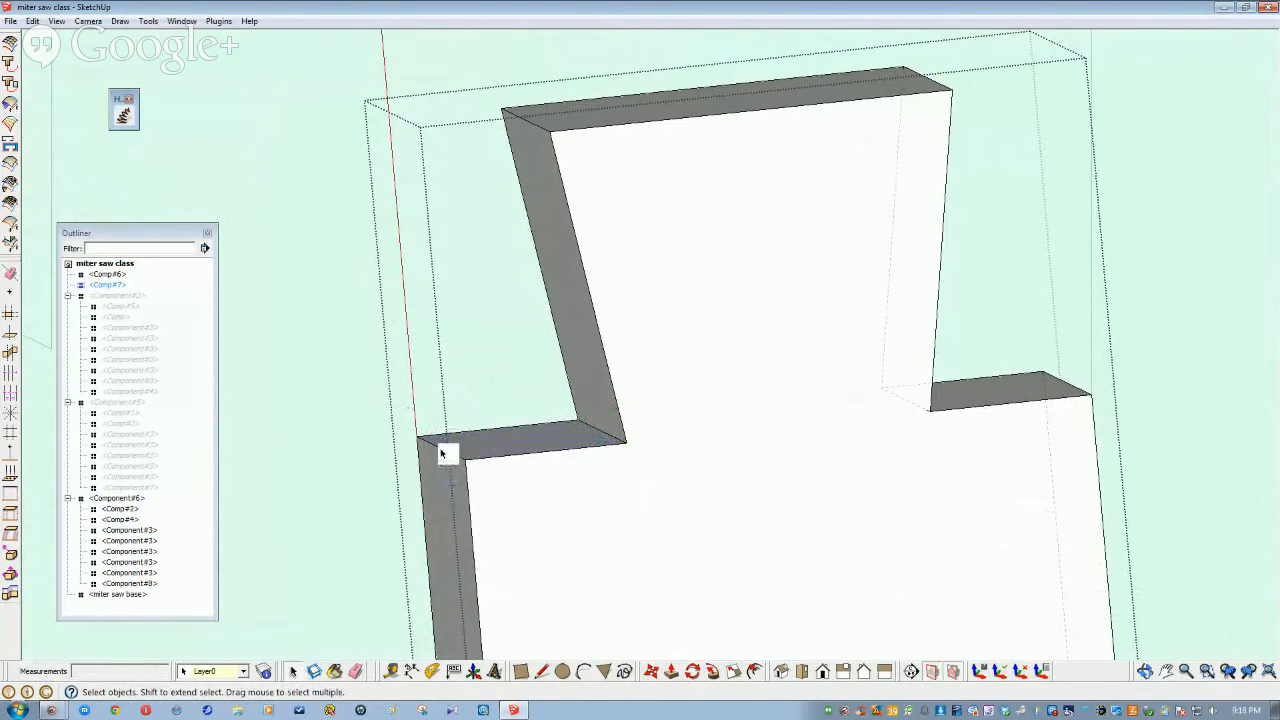
# Select the inner shoulder's geometry and try rotating it again about the dovetail's base corner
pyautogui.click(443, 450)
pyautogui.scroll(-2, 609, 626)
pyautogui.moveTo(609, 626); pyautogui.dragTo(735, 692, button='middle')
pyautogui.click(692, 671)
pyautogui.moveTo(810, 455); pyautogui.dragTo(680, 466)
pyautogui.click(680, 466)
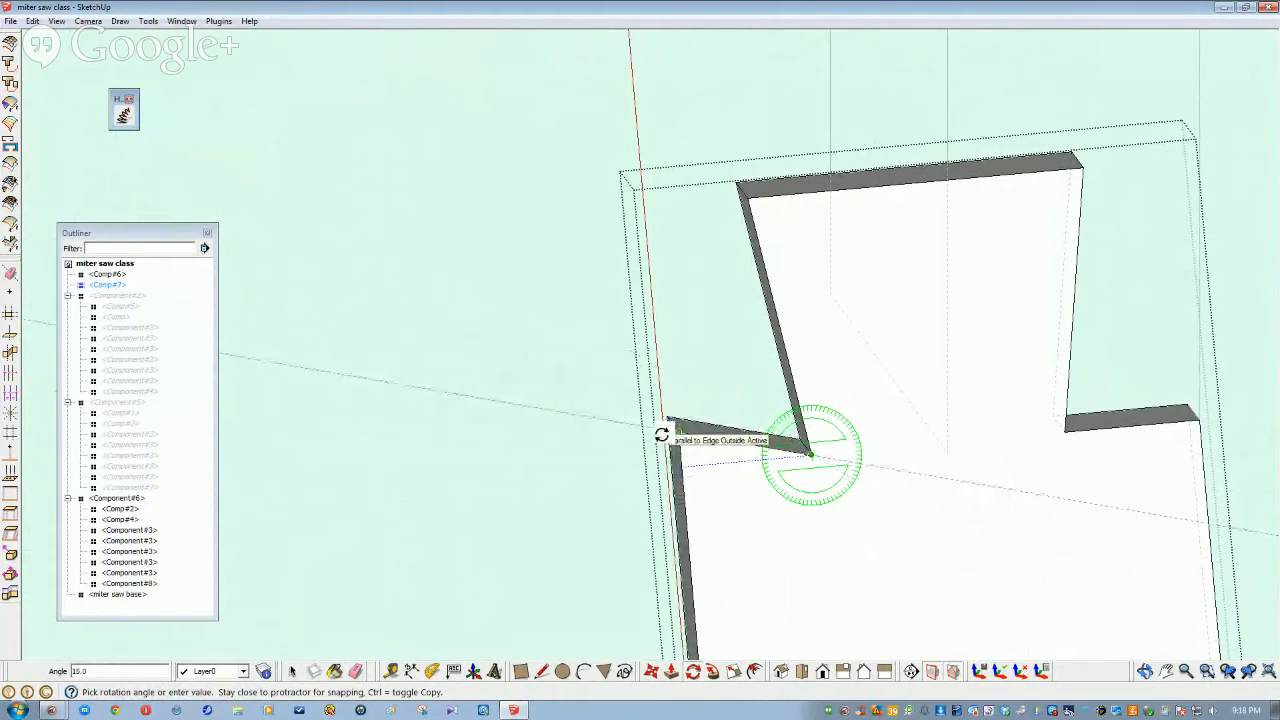
pyautogui.press('Escape')
pyautogui.press('space')
# Reopen the splayed upright for editing and try moving its inner shoulder face
pyautogui.click(601, 526)
pyautogui.moveTo(677, 561); pyautogui.dragTo(783, 379, button='middle')
pyautogui.click(763, 368)
pyautogui.doubleClick(763, 368)
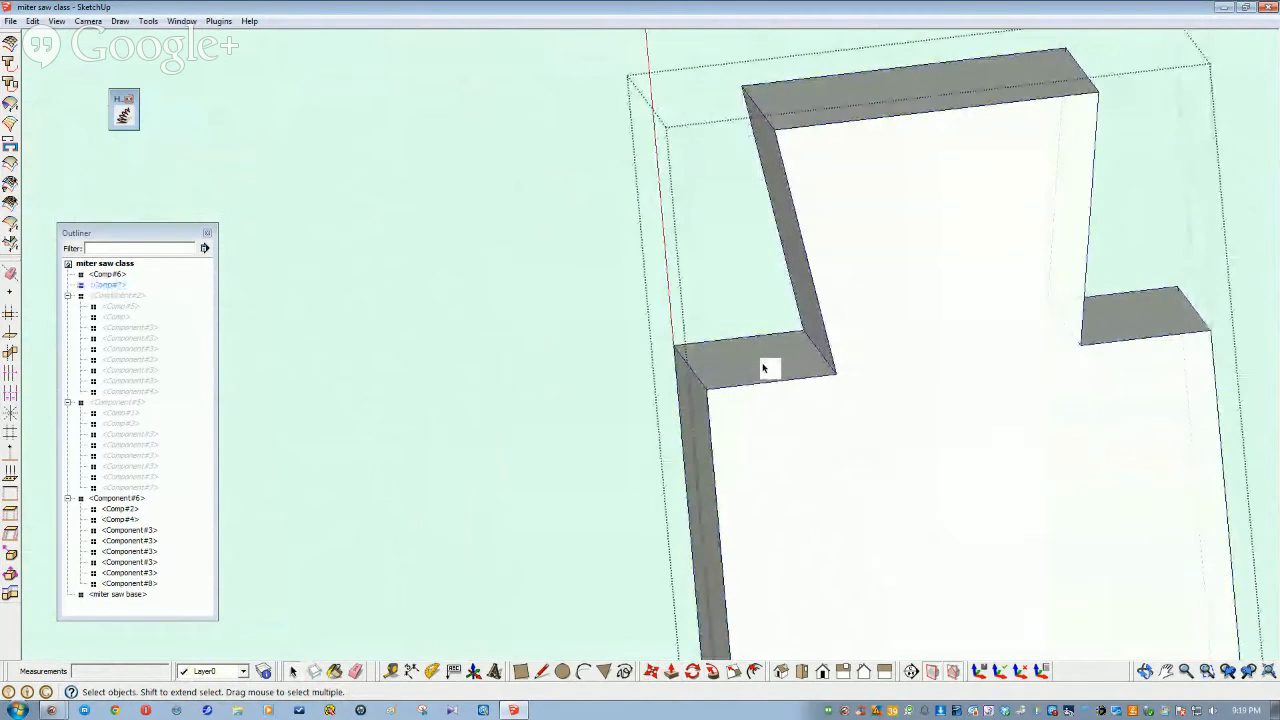
pyautogui.click(765, 366)
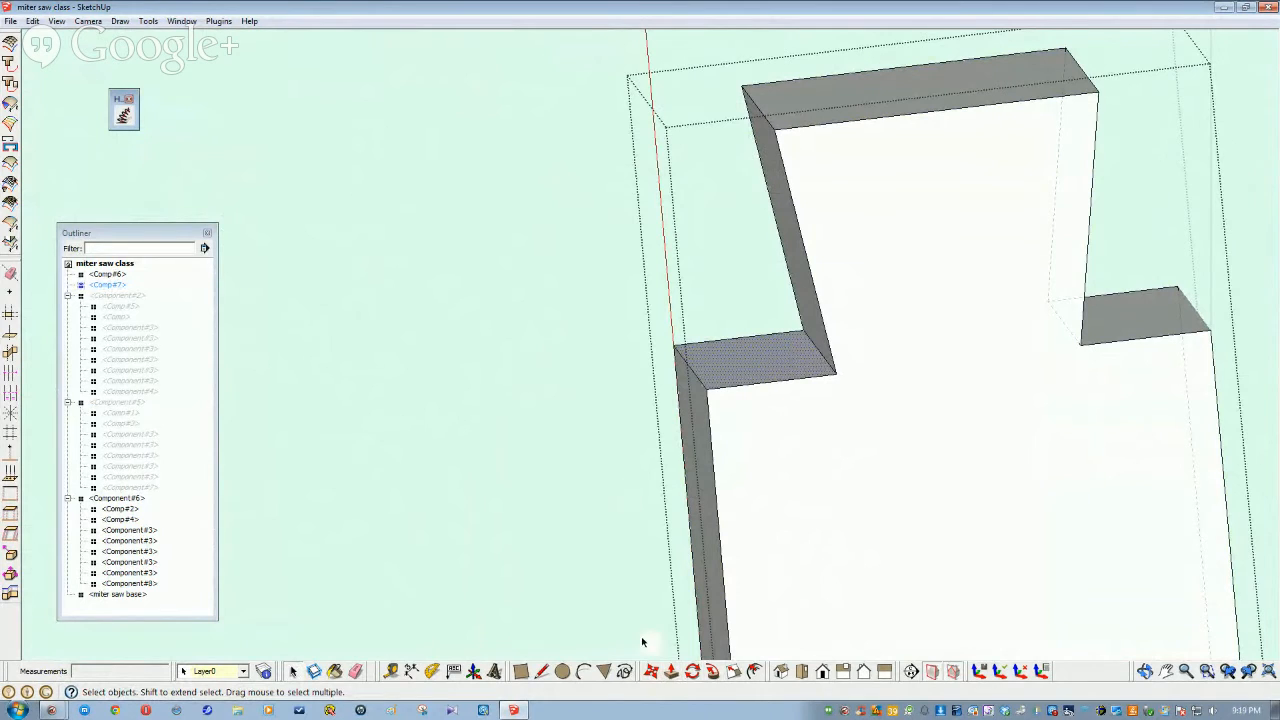
pyautogui.click(651, 672)
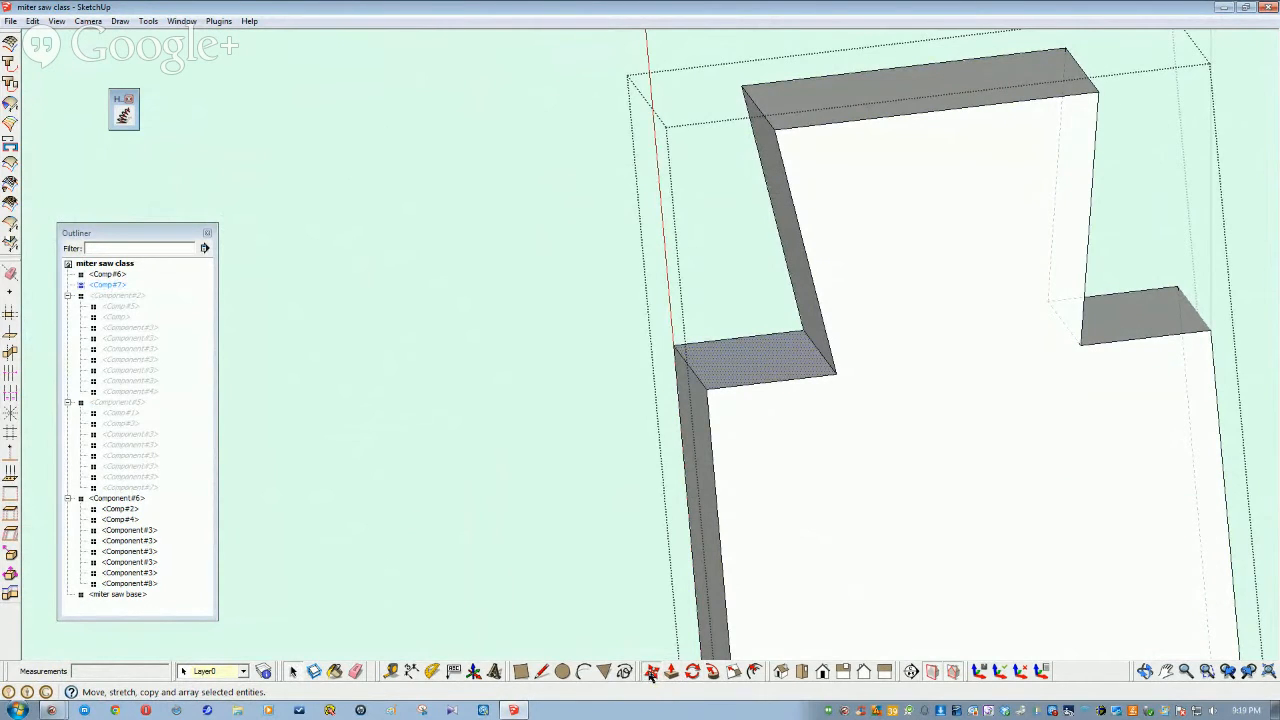
pyautogui.click(828, 331)
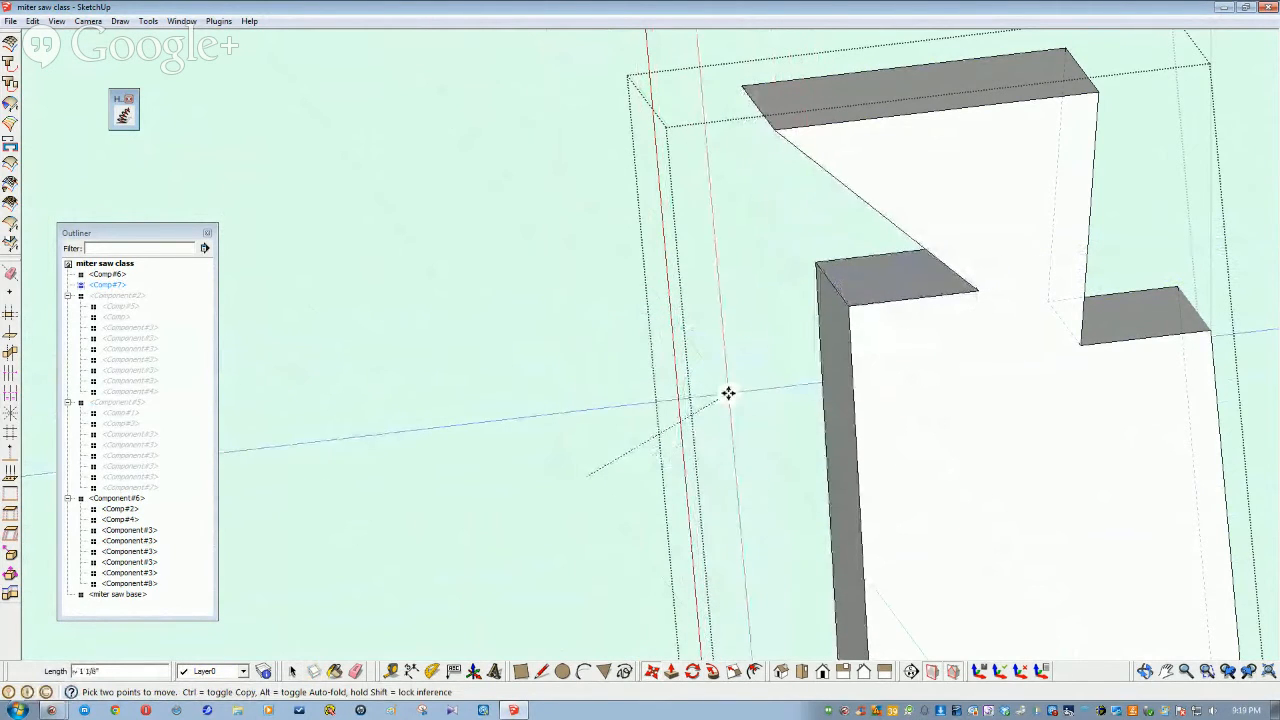
pyautogui.click(727, 391)
pyautogui.press('space')
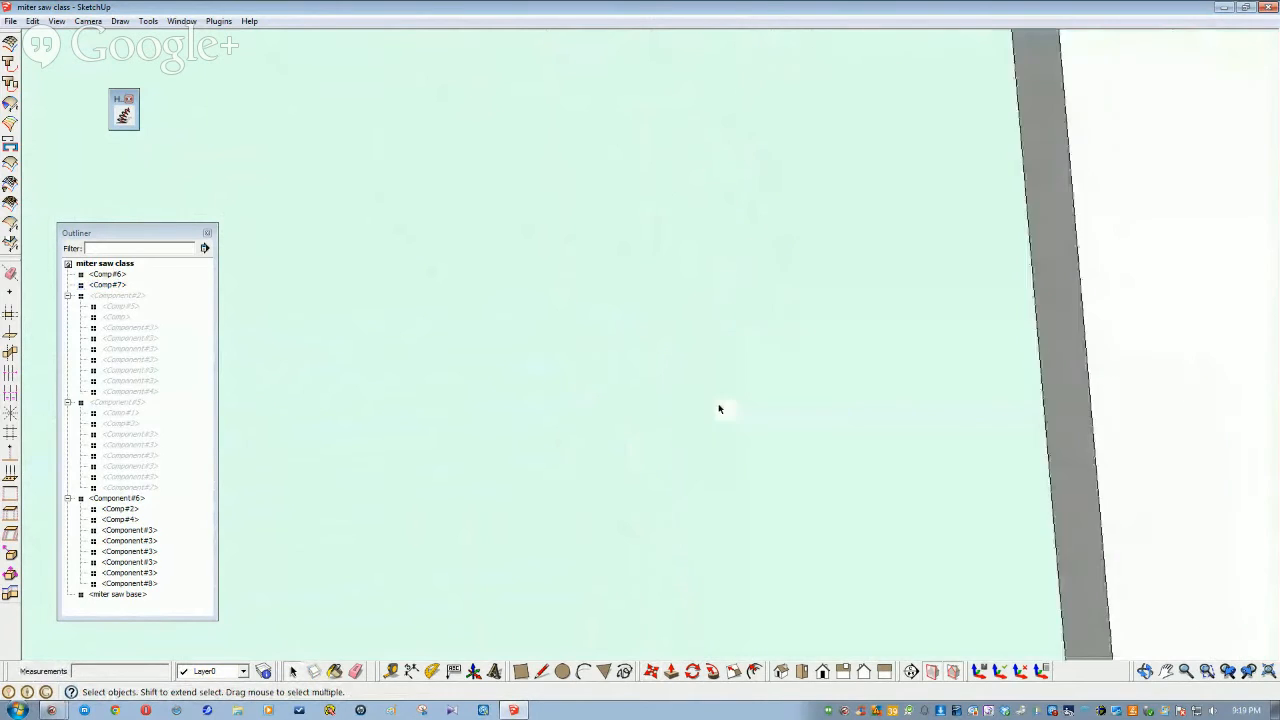
# Place a protractor guide at 0 degrees along the splayed upright's inner shoulder edge, centred on the dovetail's base corner
pyautogui.scroll(-4, 719, 408)
pyautogui.moveTo(715, 418); pyautogui.dragTo(723, 520, button='middle')
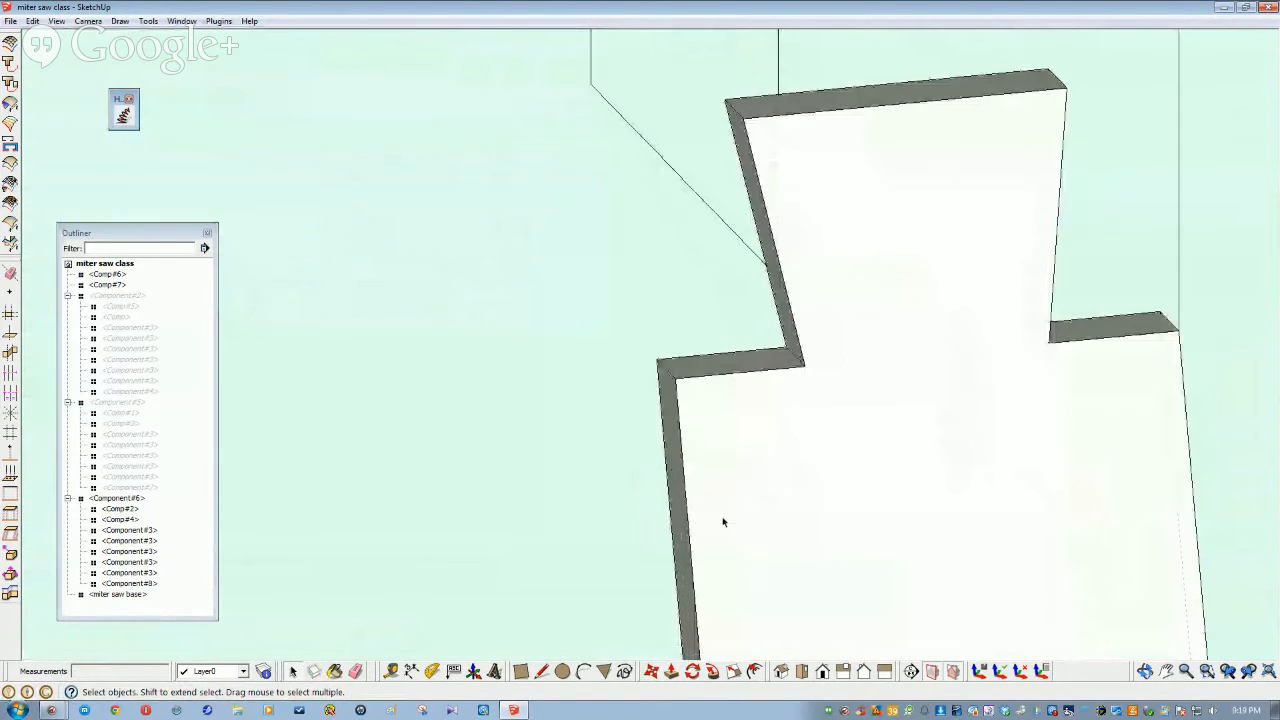
pyautogui.click(432, 672)
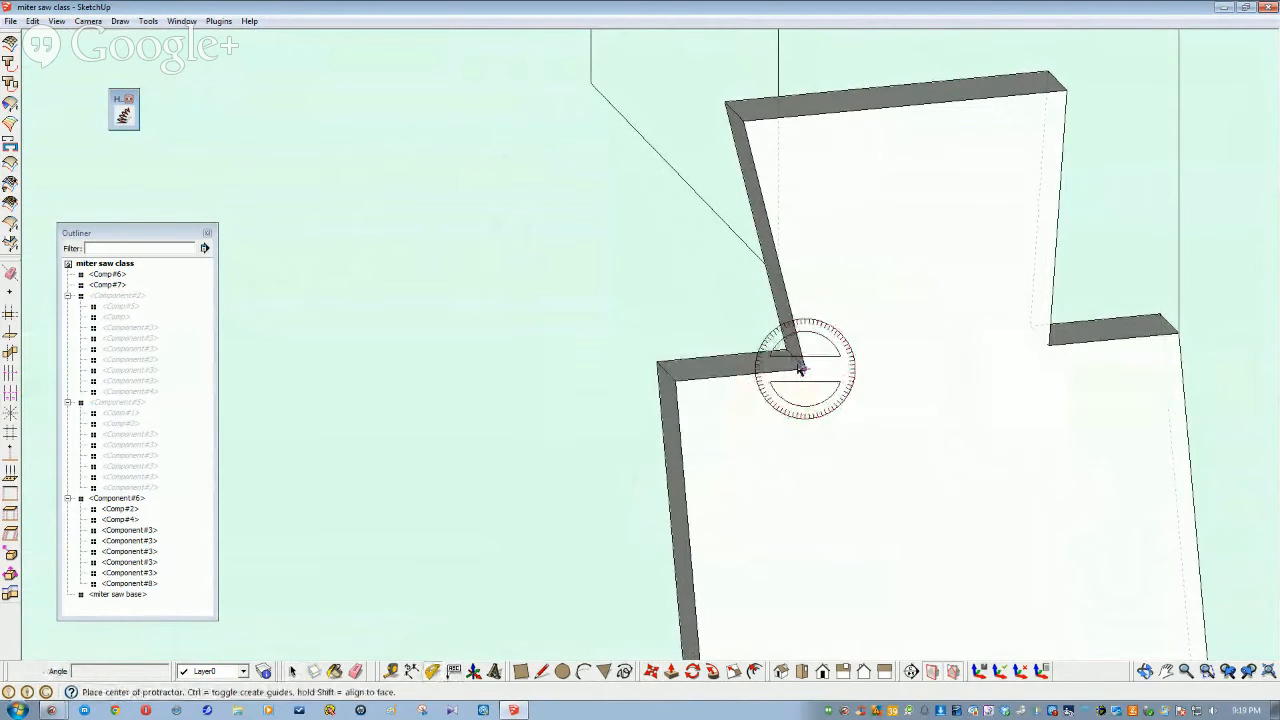
pyautogui.click(801, 368)
pyautogui.click(675, 385)
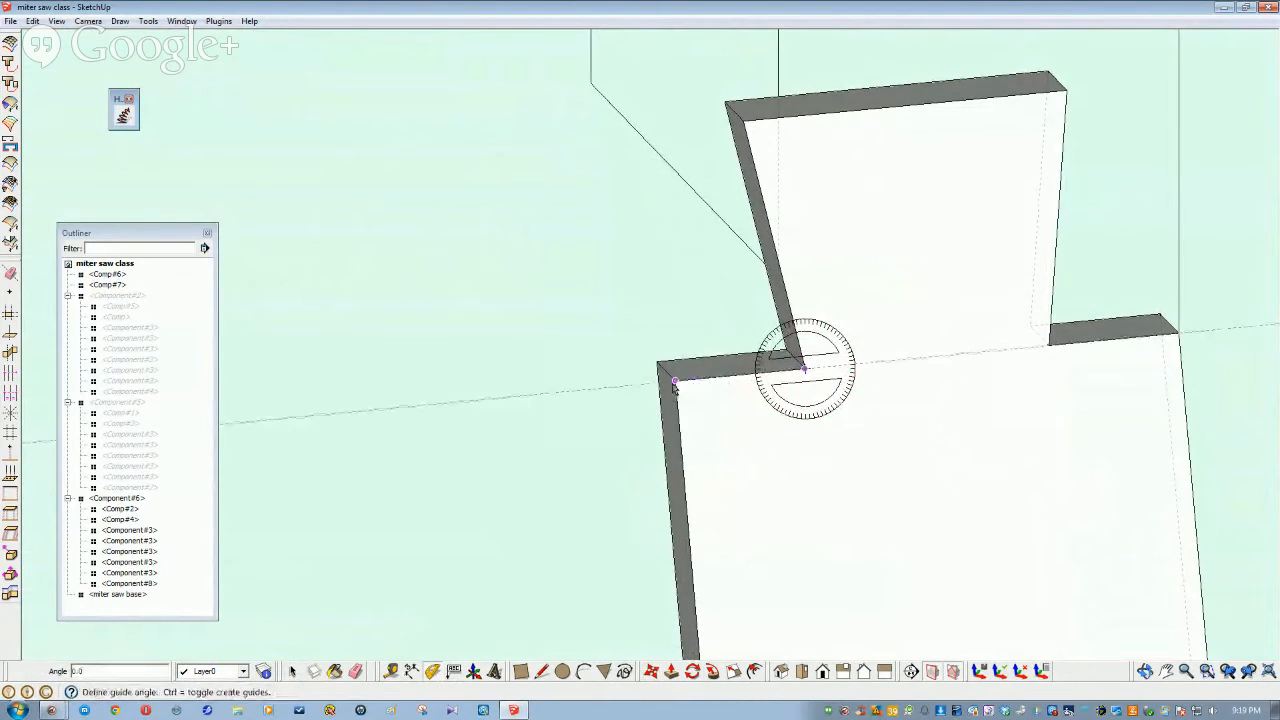
pyautogui.click(527, 402)
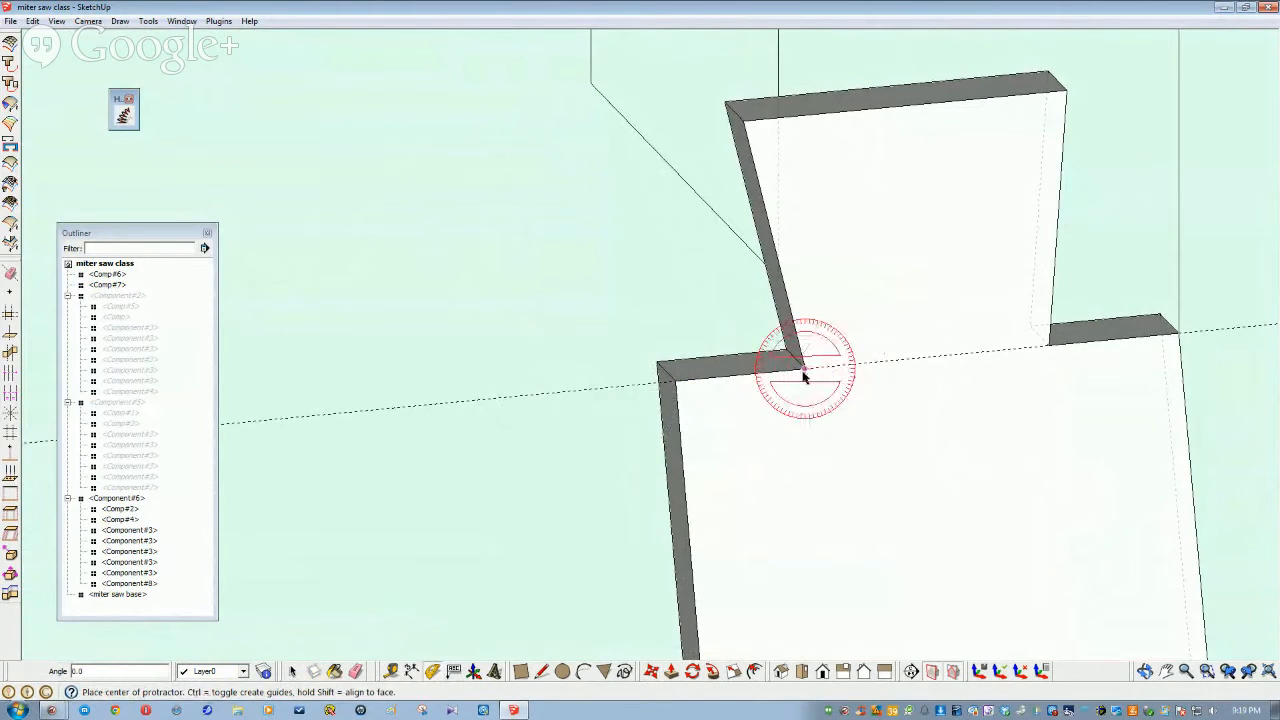
# Add a second guide through the dovetail's base corner at 5 degrees to the inner shoulder line
pyautogui.click(805, 372)
pyautogui.click(595, 391)
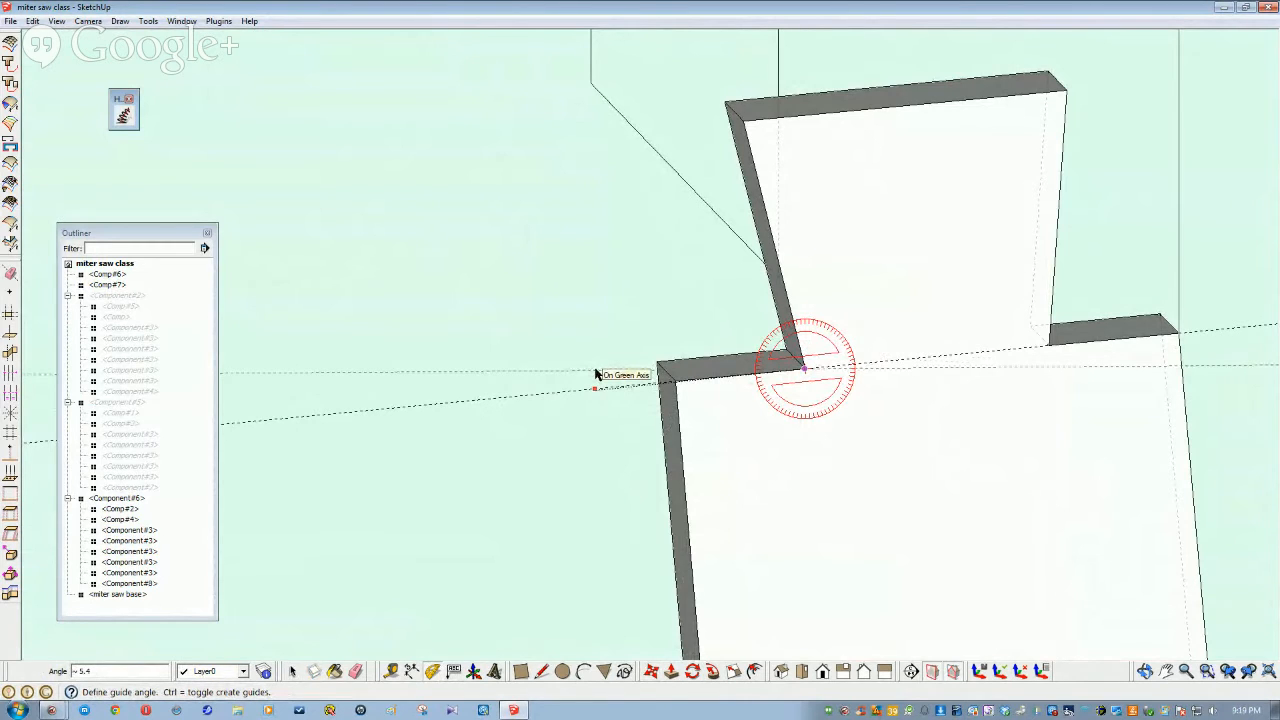
pyautogui.click(595, 374)
pyautogui.scroll(3, 595, 374)
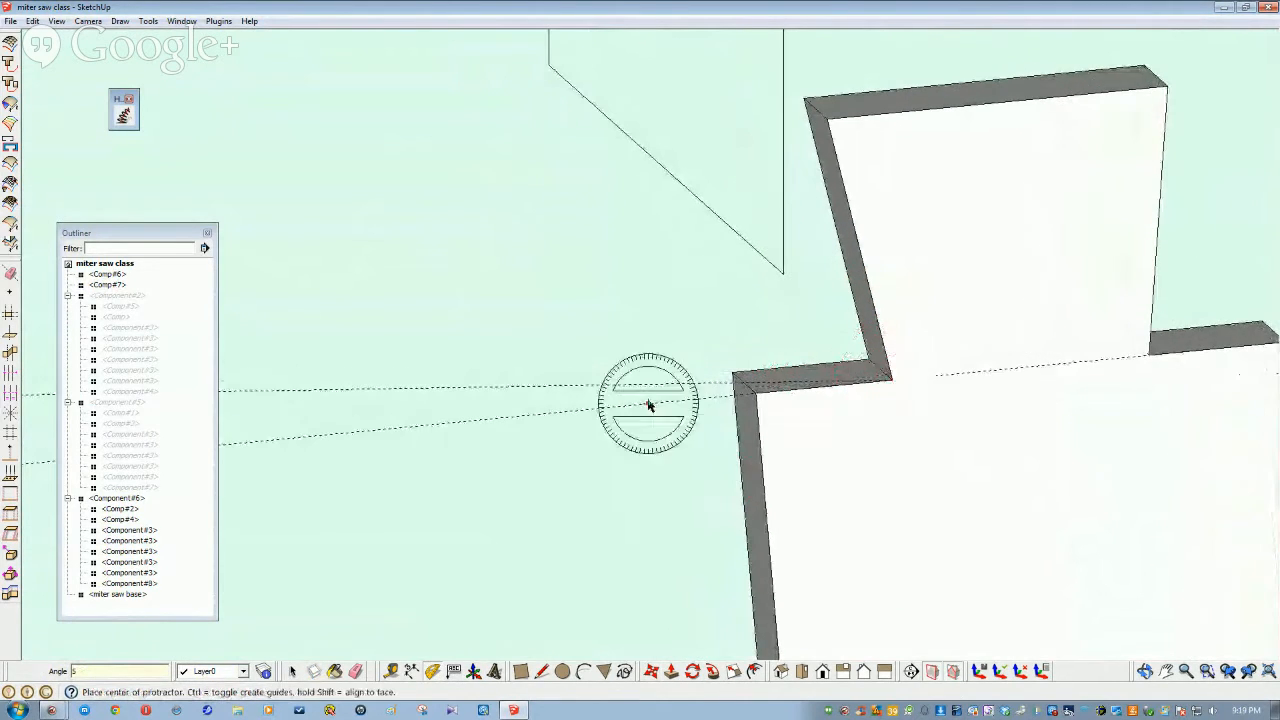
pyautogui.moveTo(737, 485); pyautogui.dragTo(712, 482, button='middle')
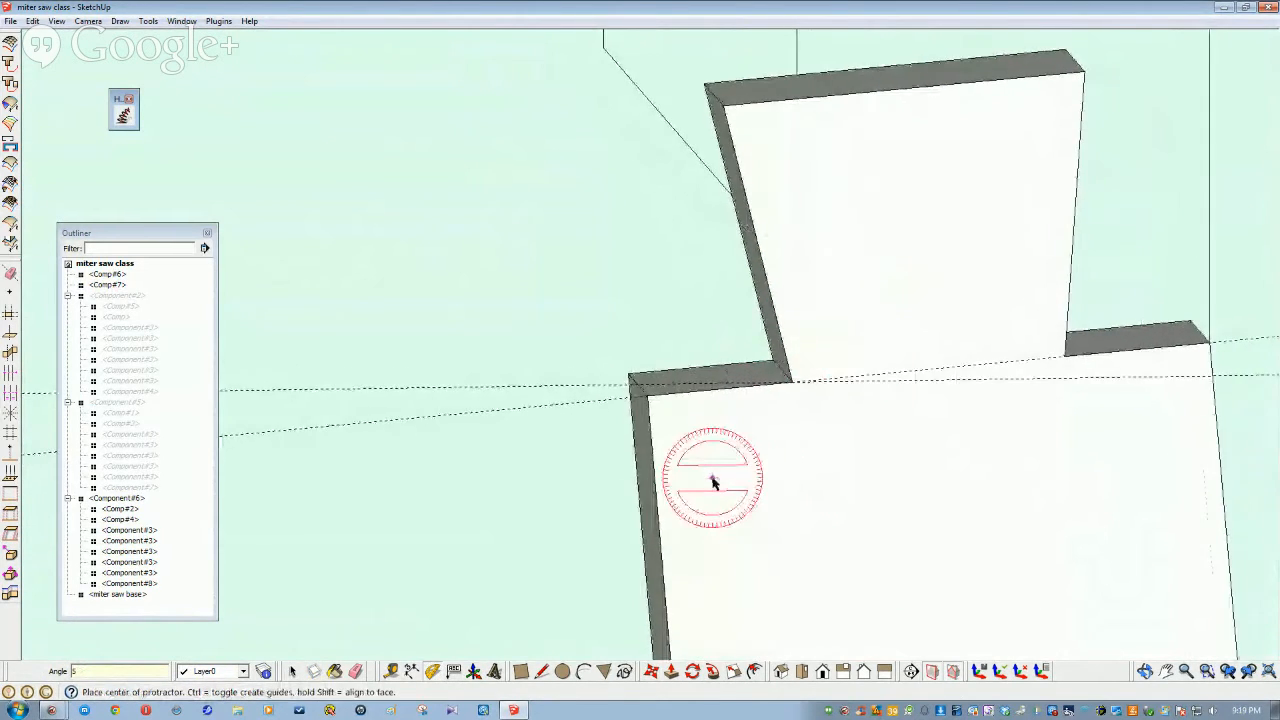
pyautogui.press('space')
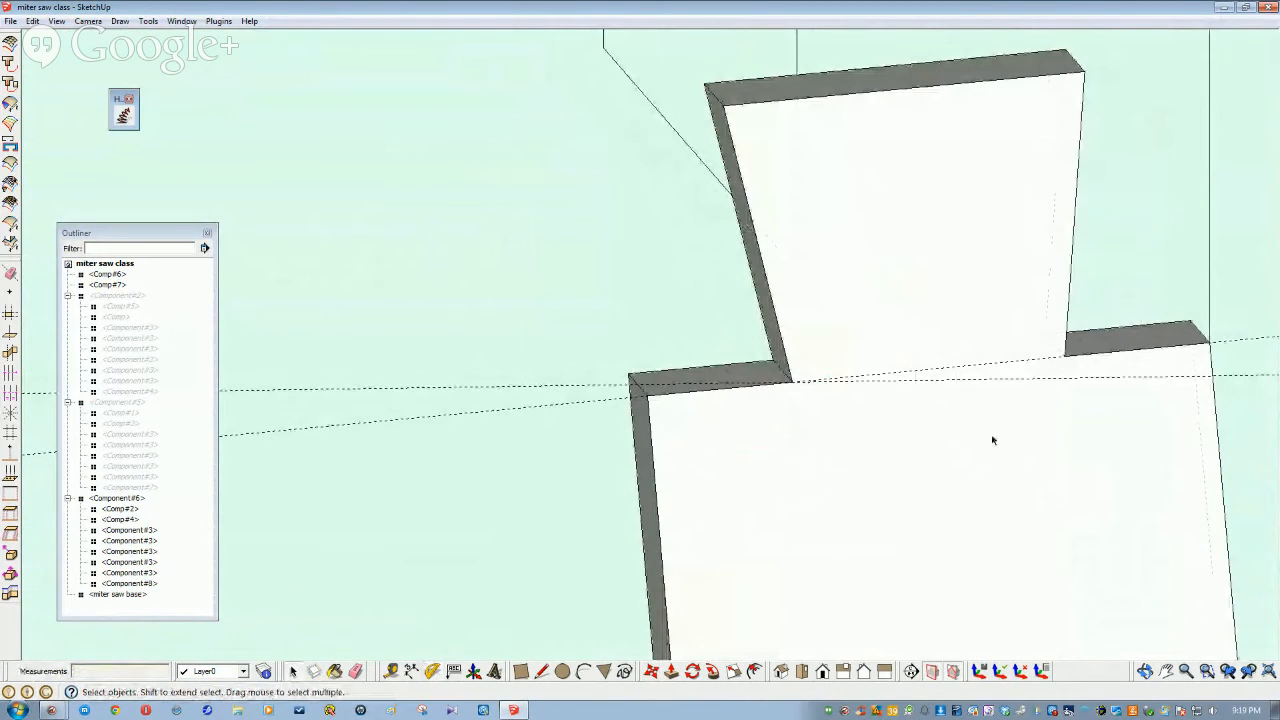
# Try a 5 degree rotation about the outer shoulder corner, aligned to the outer shoulder edge
pyautogui.moveTo(1065, 358); pyautogui.dragTo(895, 333, button='middle')
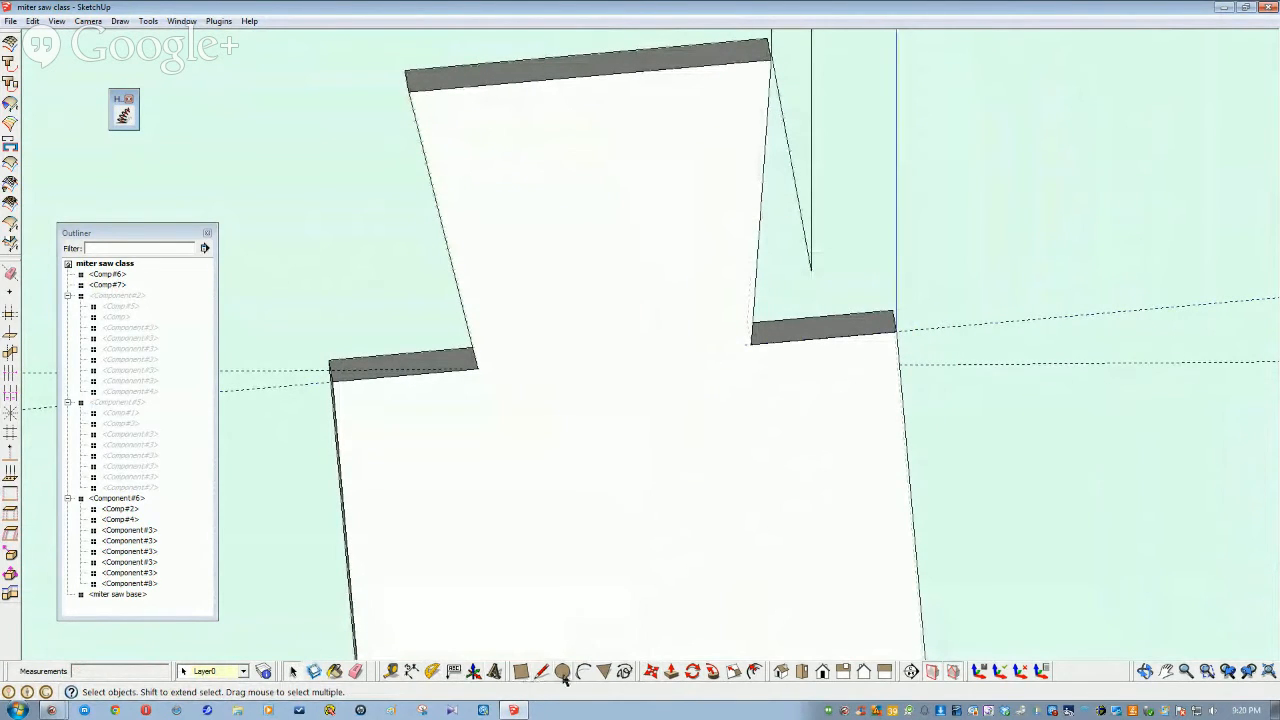
pyautogui.click(694, 673)
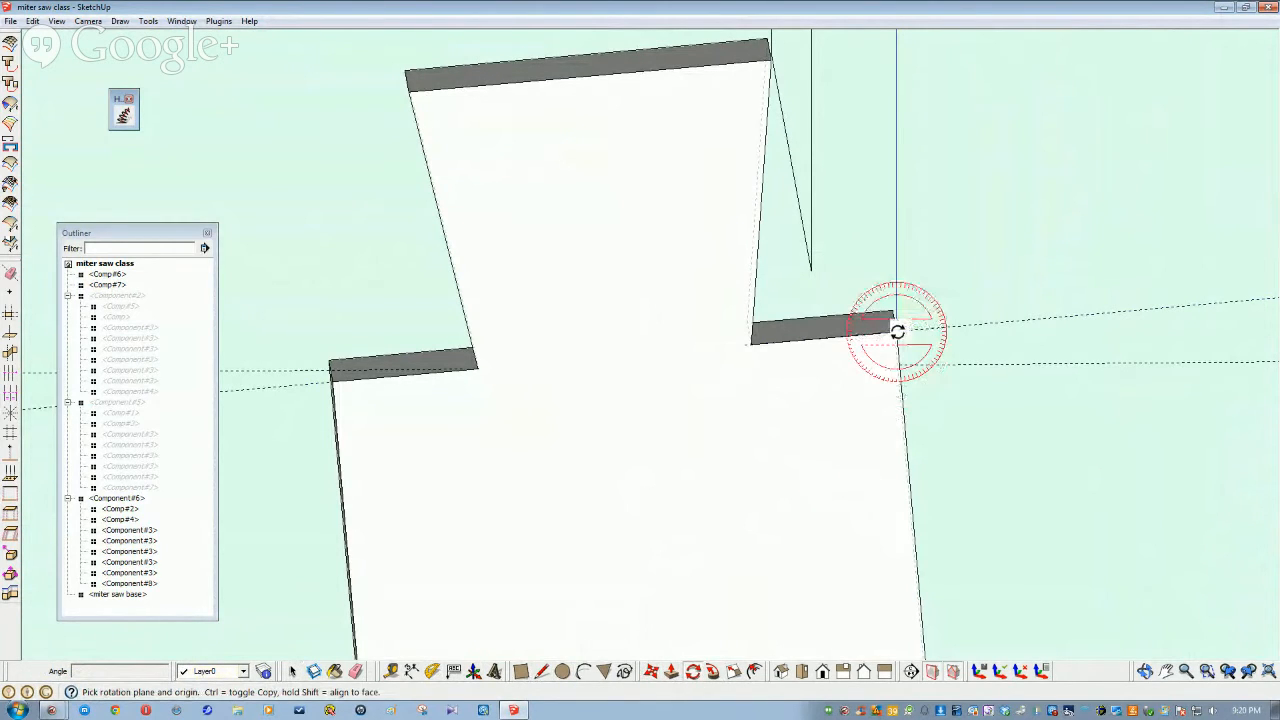
pyautogui.click(897, 332)
pyautogui.click(751, 343)
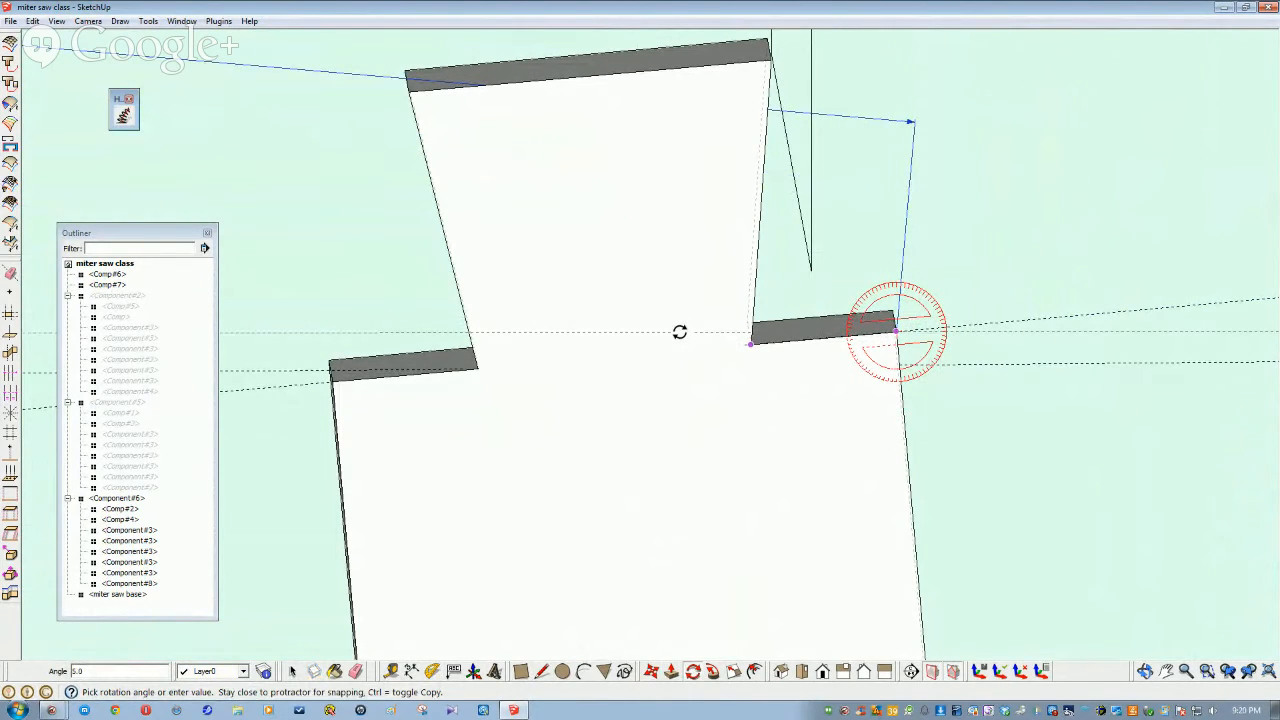
pyautogui.press('Escape')
pyautogui.press('space')
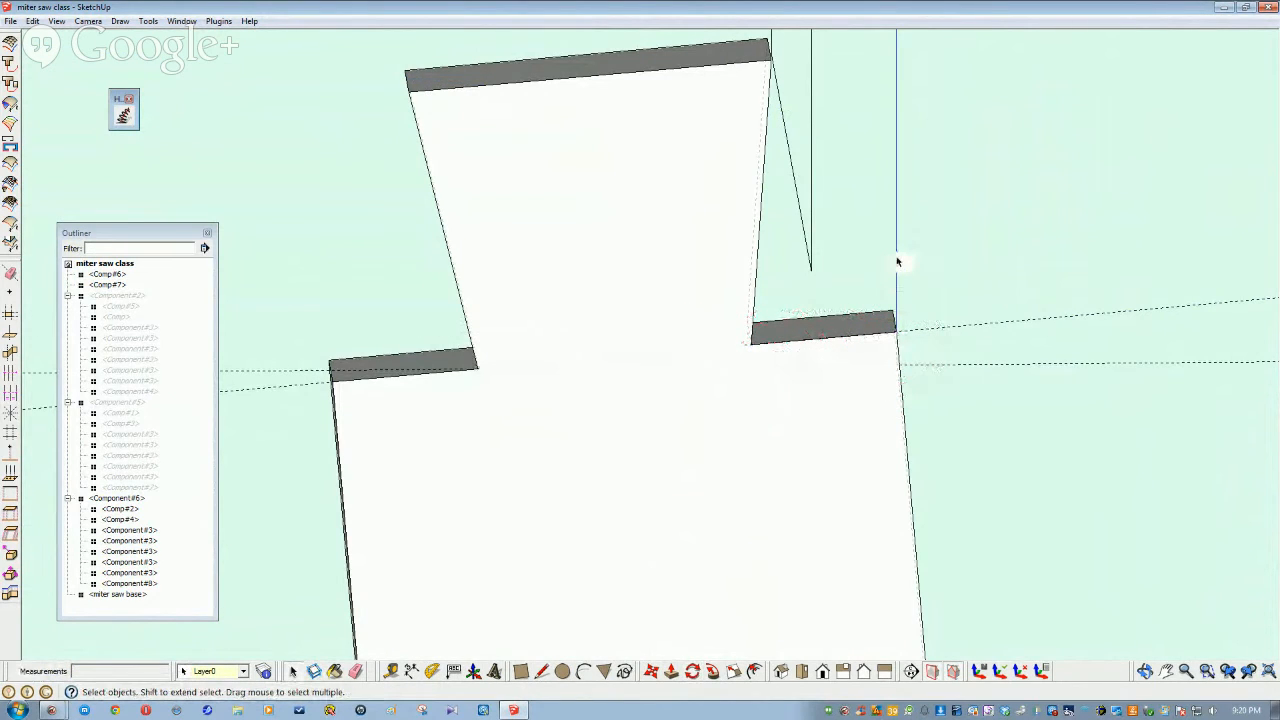
pyautogui.rightClick(896, 262)
pyautogui.click(922, 287)
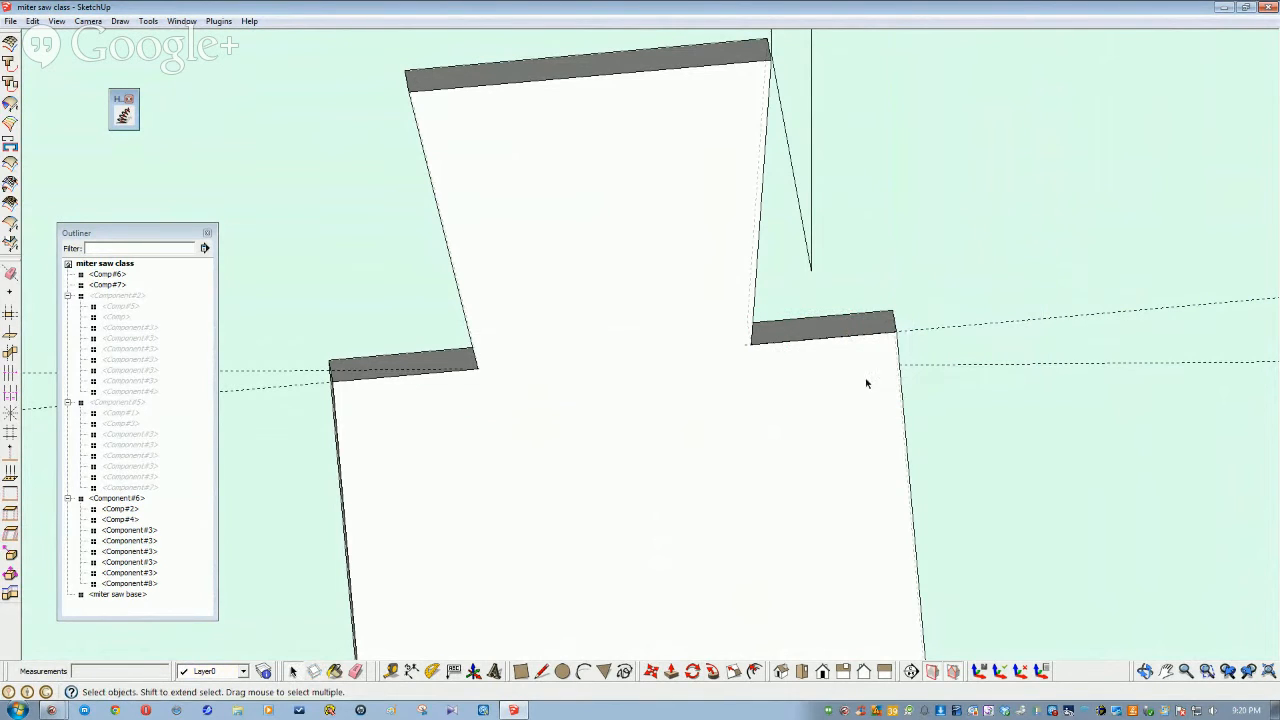
pyautogui.click(692, 671)
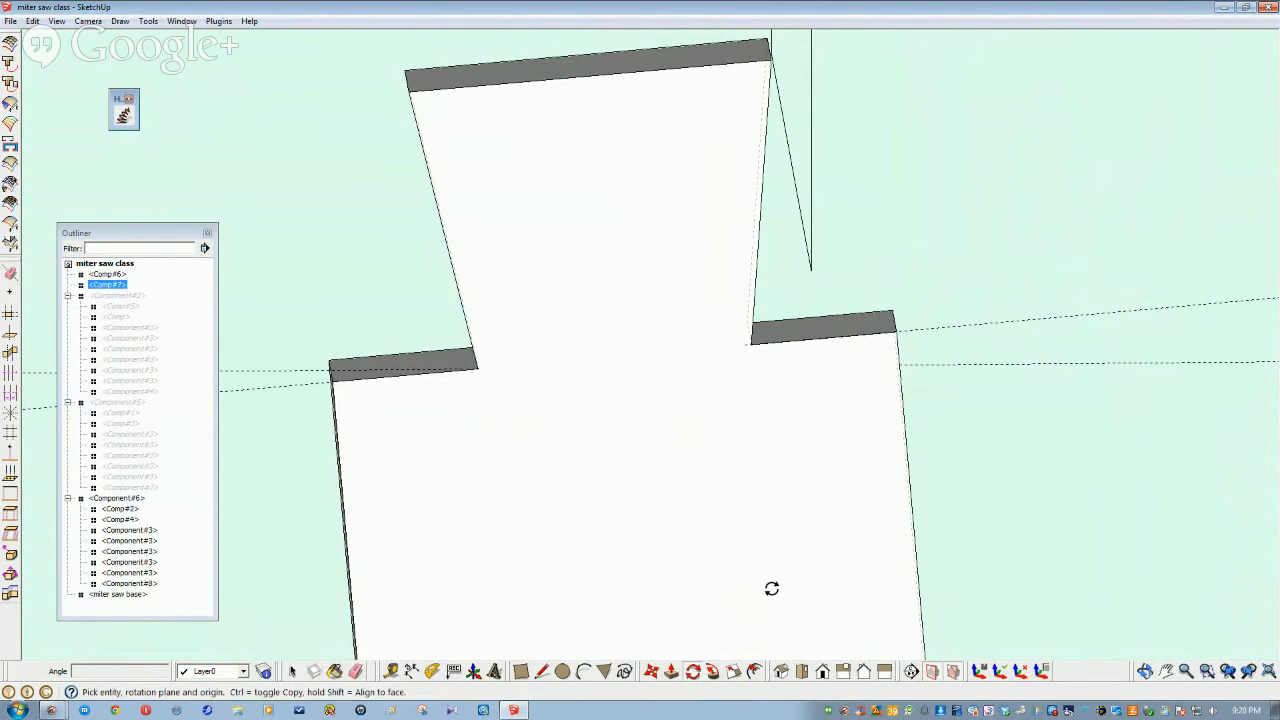
pyautogui.press('space')
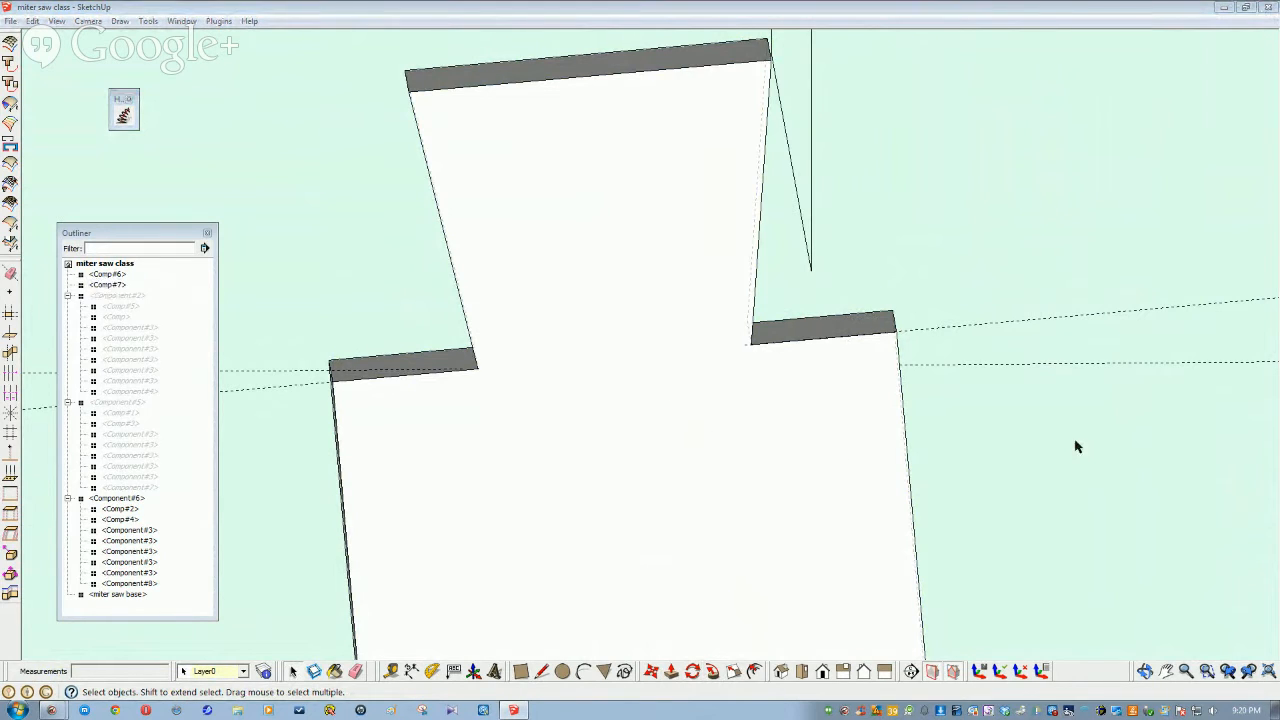
pyautogui.click(753, 447)
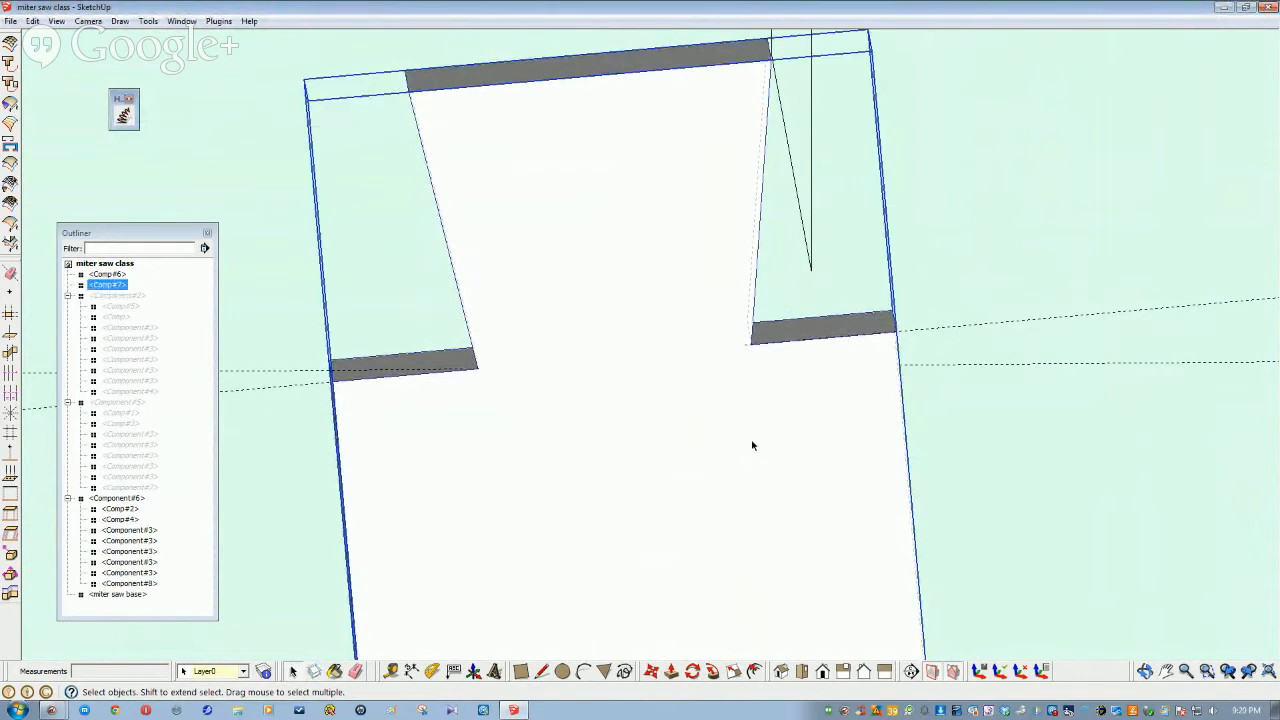
pyautogui.doubleClick(818, 447)
pyautogui.click(692, 671)
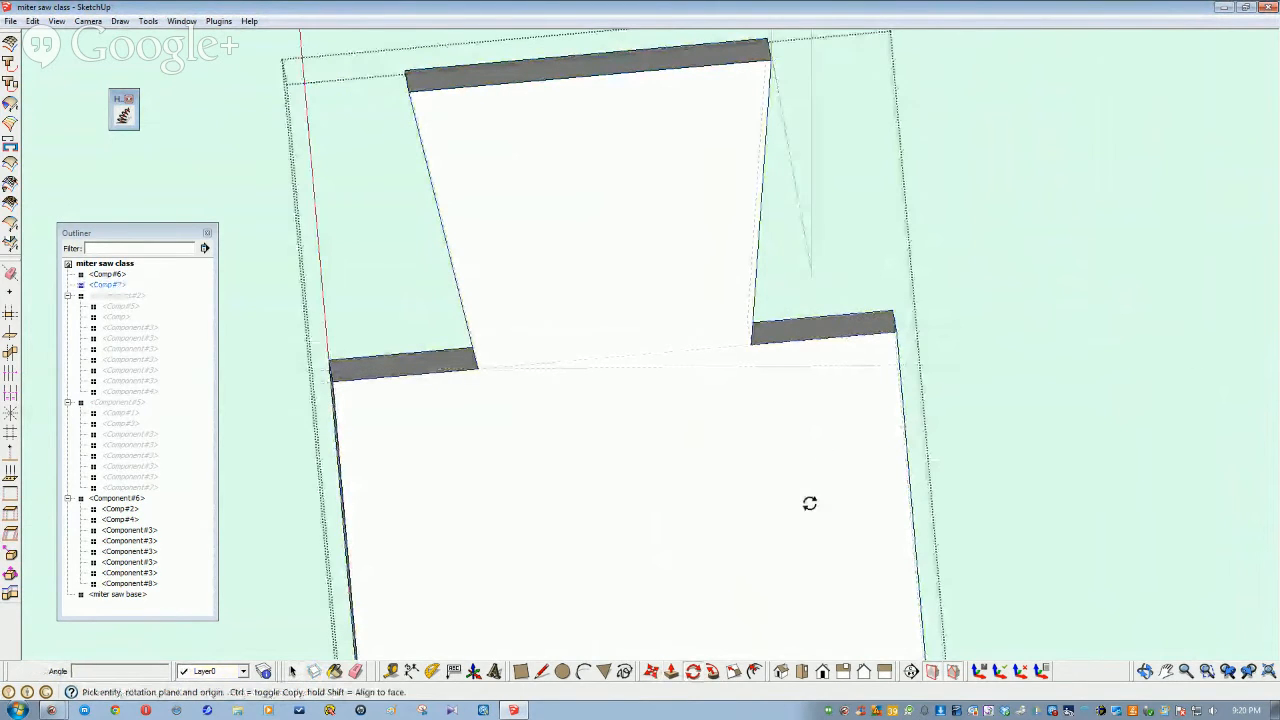
pyautogui.click(893, 333)
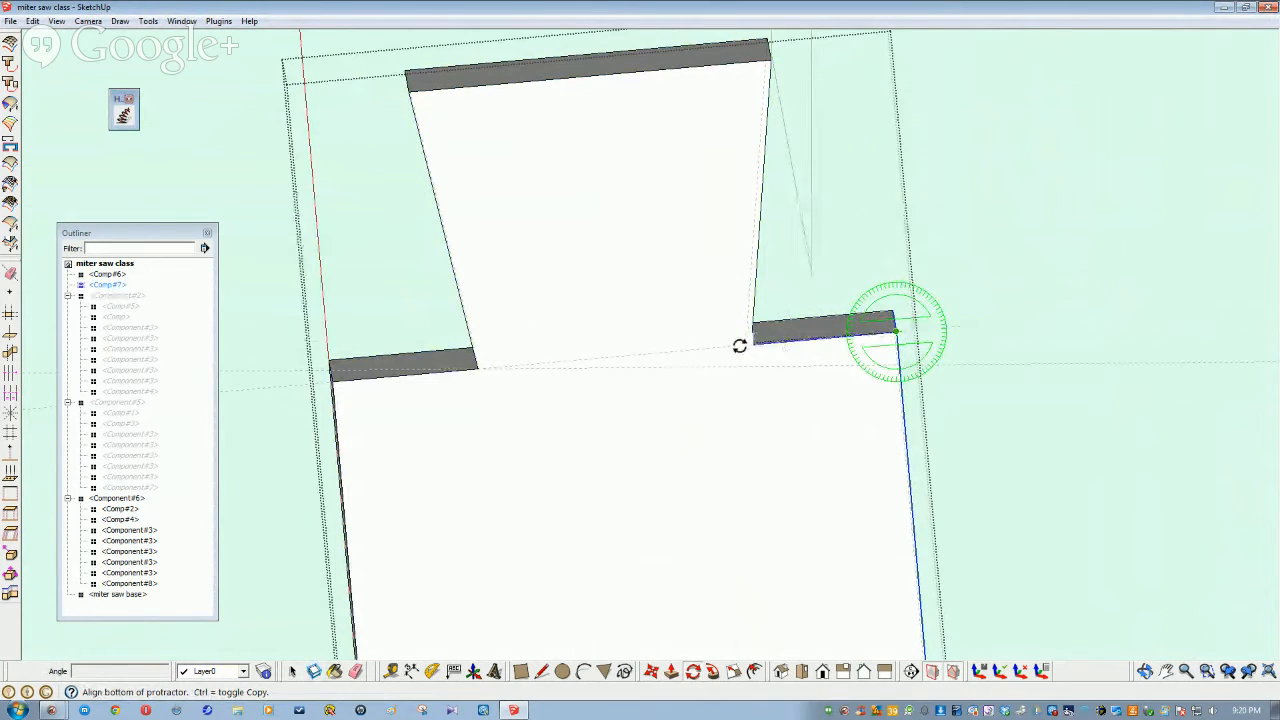
pyautogui.click(739, 346)
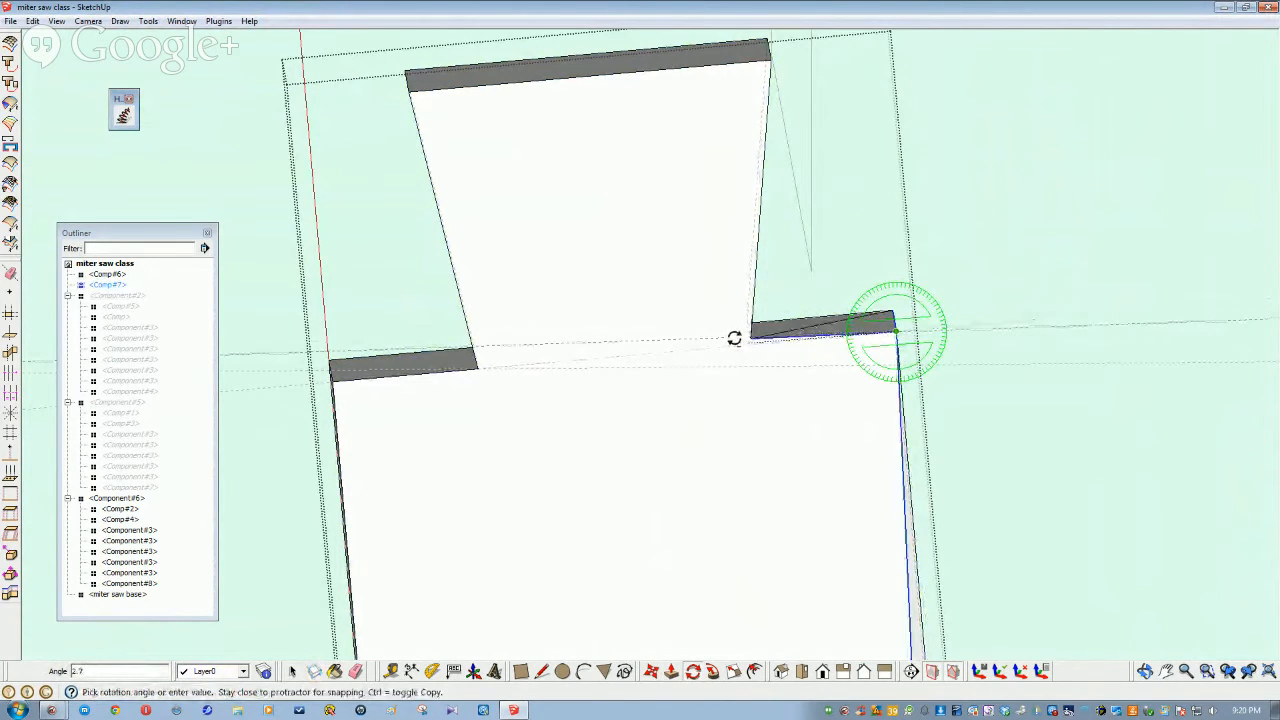
pyautogui.press('Escape')
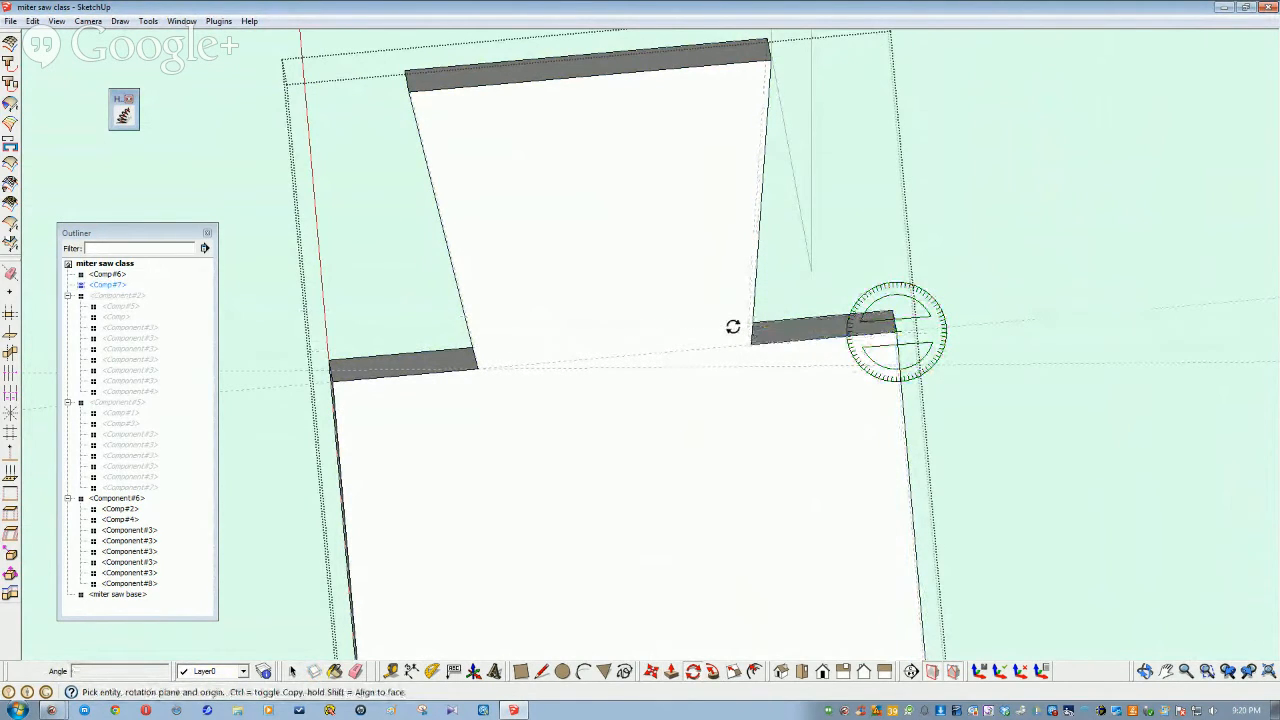
pyautogui.press('space')
# Place a protractor guide through the splayed upright's outer shoulder corner at 5 degrees to the outer shoulder edge
pyautogui.click(527, 443)
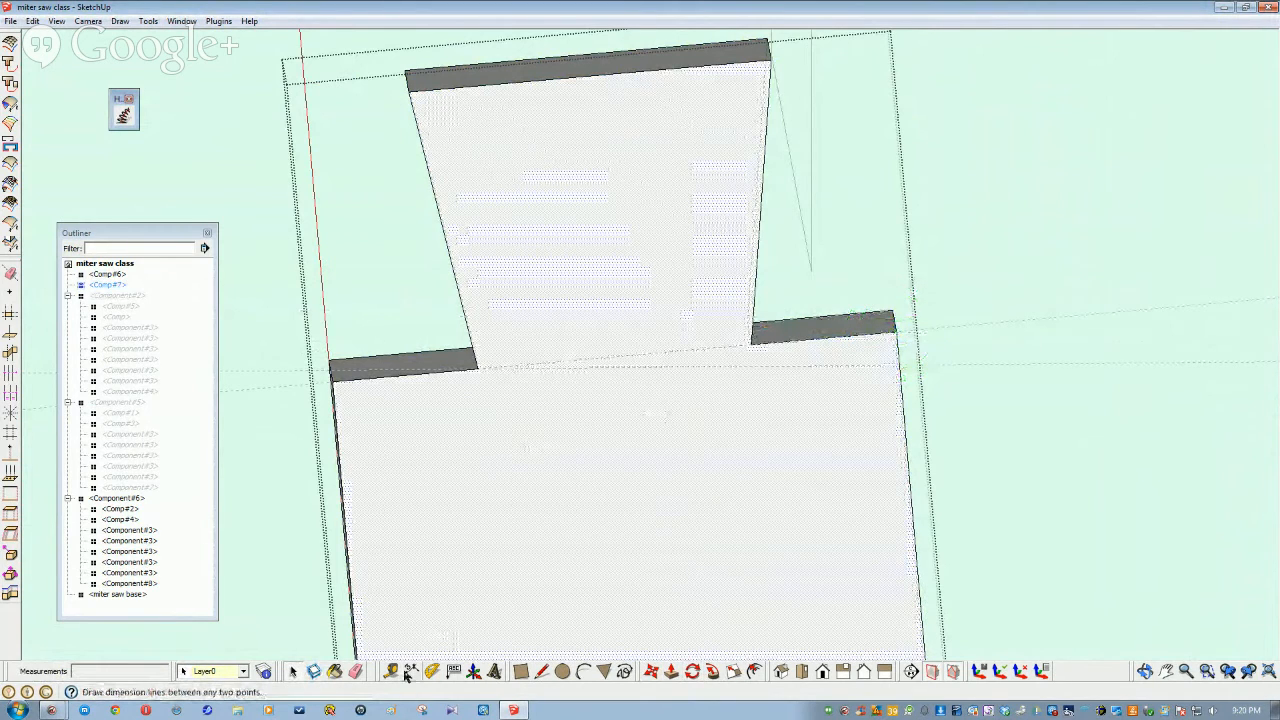
pyautogui.click(431, 671)
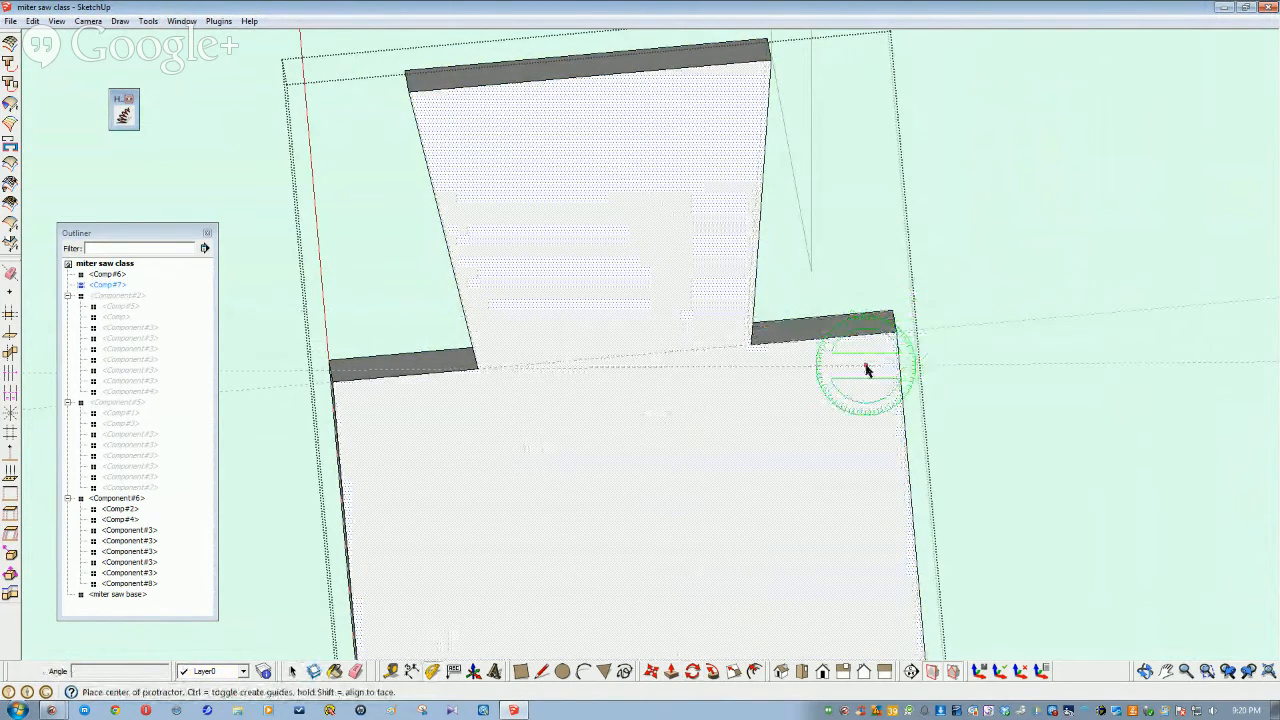
pyautogui.click(895, 331)
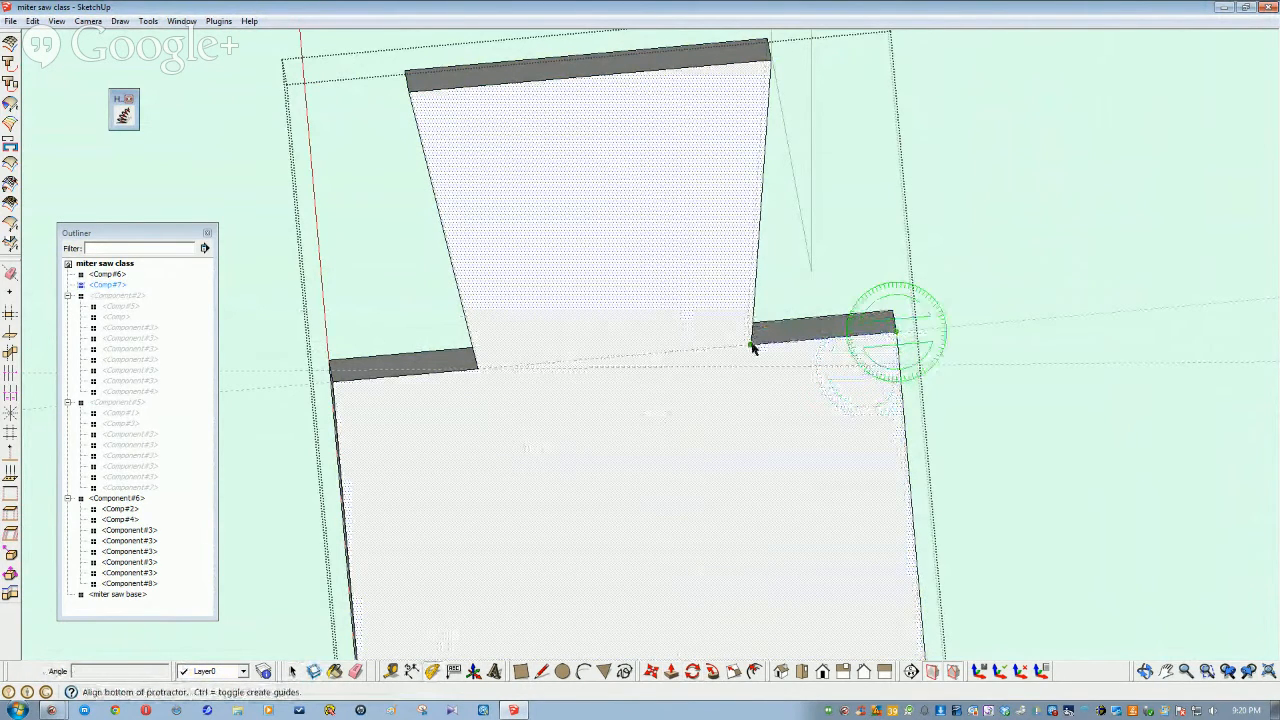
pyautogui.click(752, 345)
pyautogui.click(625, 359)
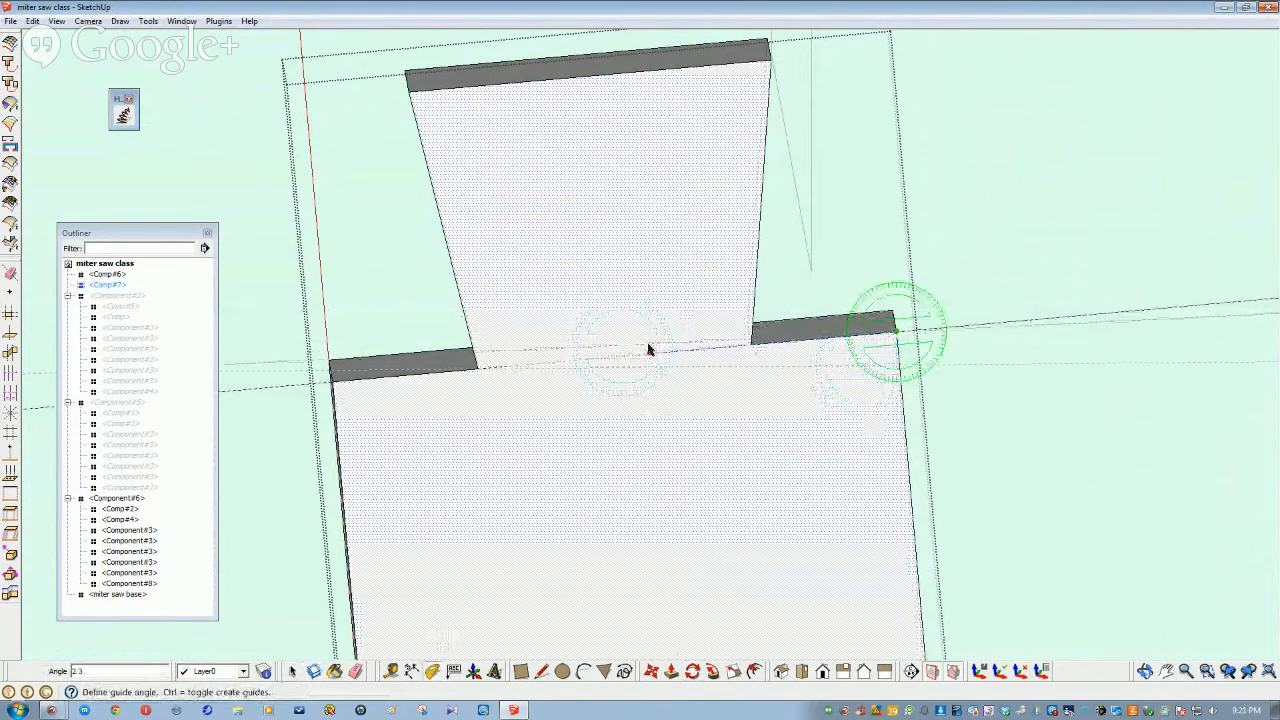
pyautogui.press('Return')
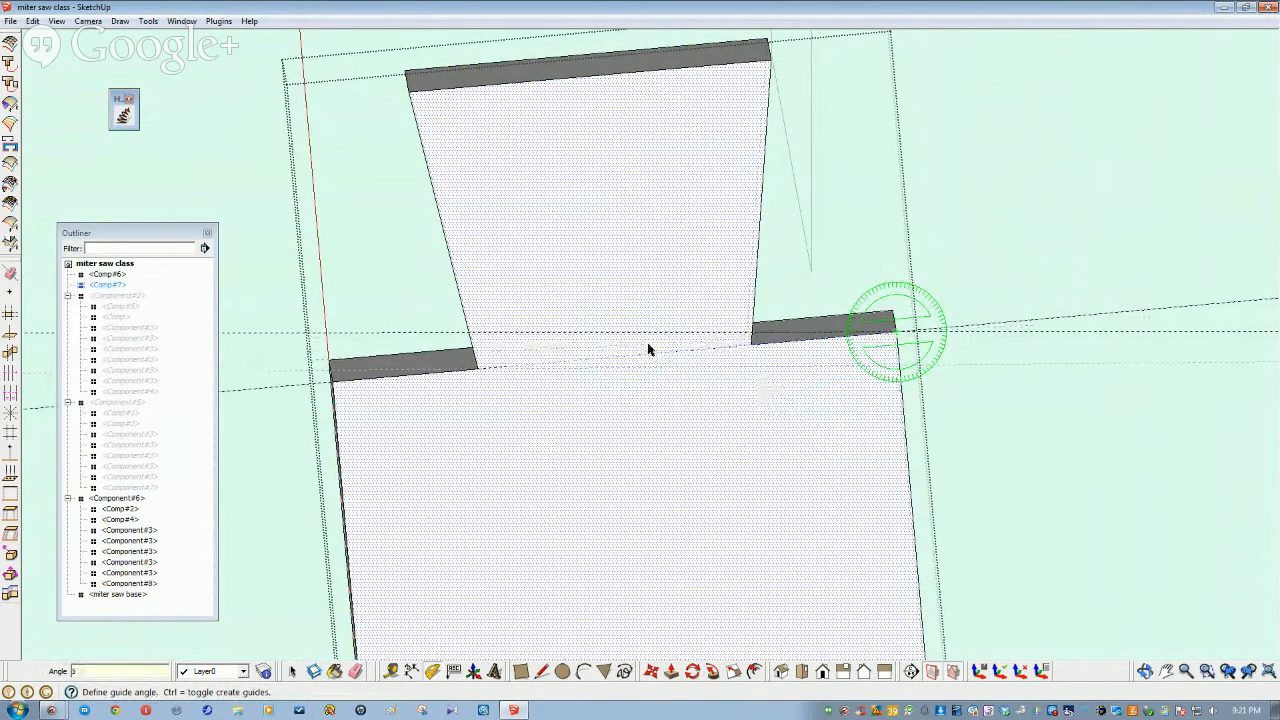
pyautogui.press('space')
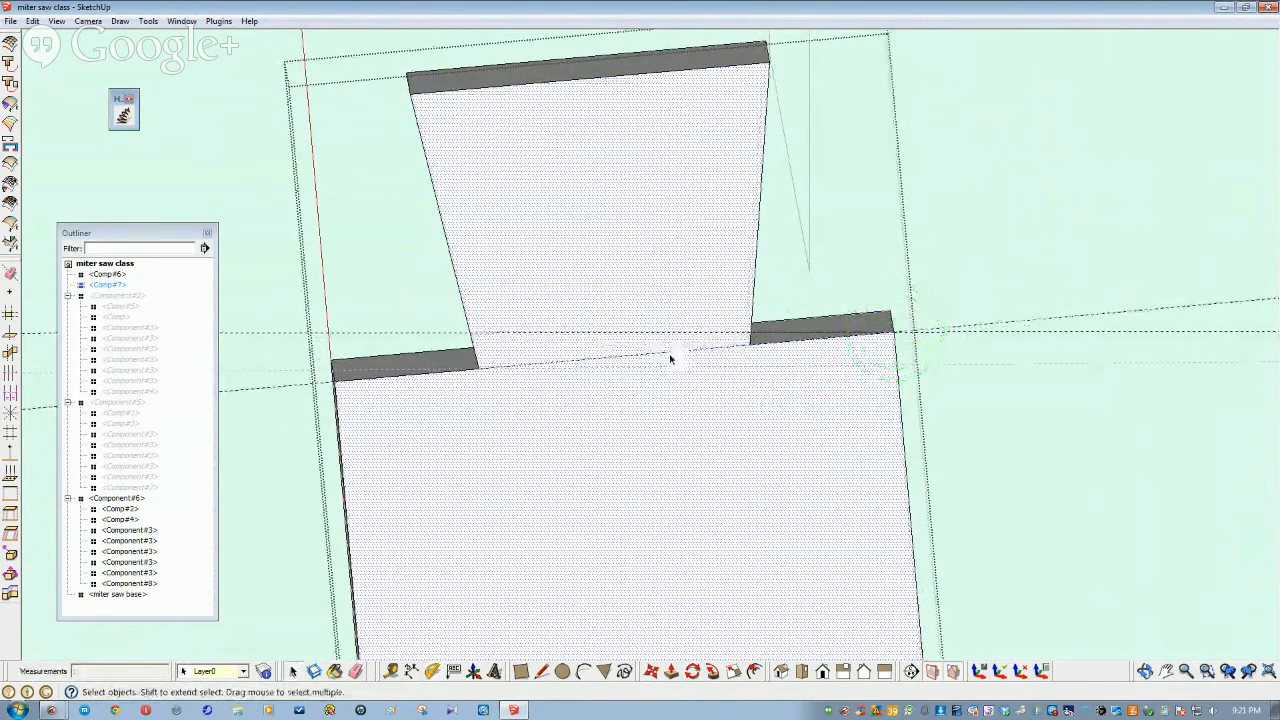
# Draw the level edges about 57/64" long from the outer shoulder's outer corners to the dovetail's side, closing the wedge above the shoulder
pyautogui.scroll(5, 670, 358)
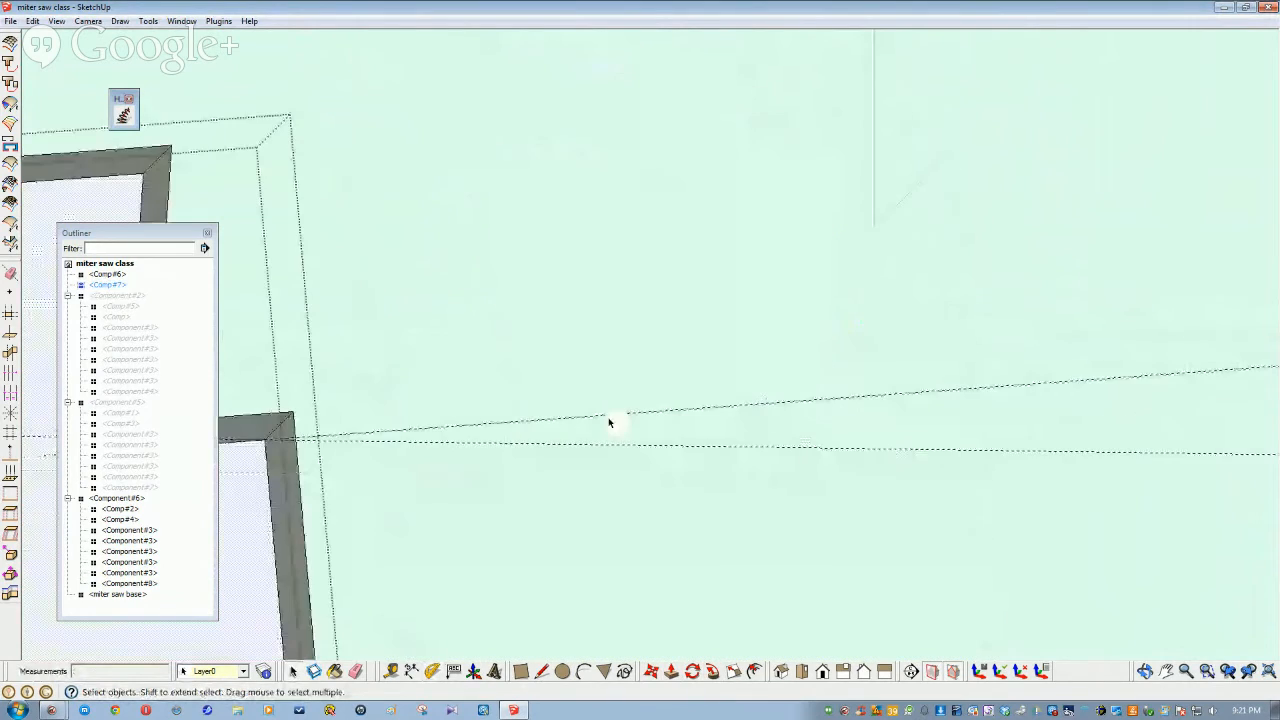
pyautogui.scroll(-2, 444, 390)
pyautogui.scroll(-2, 430, 389)
pyautogui.scroll(-2, 416, 387)
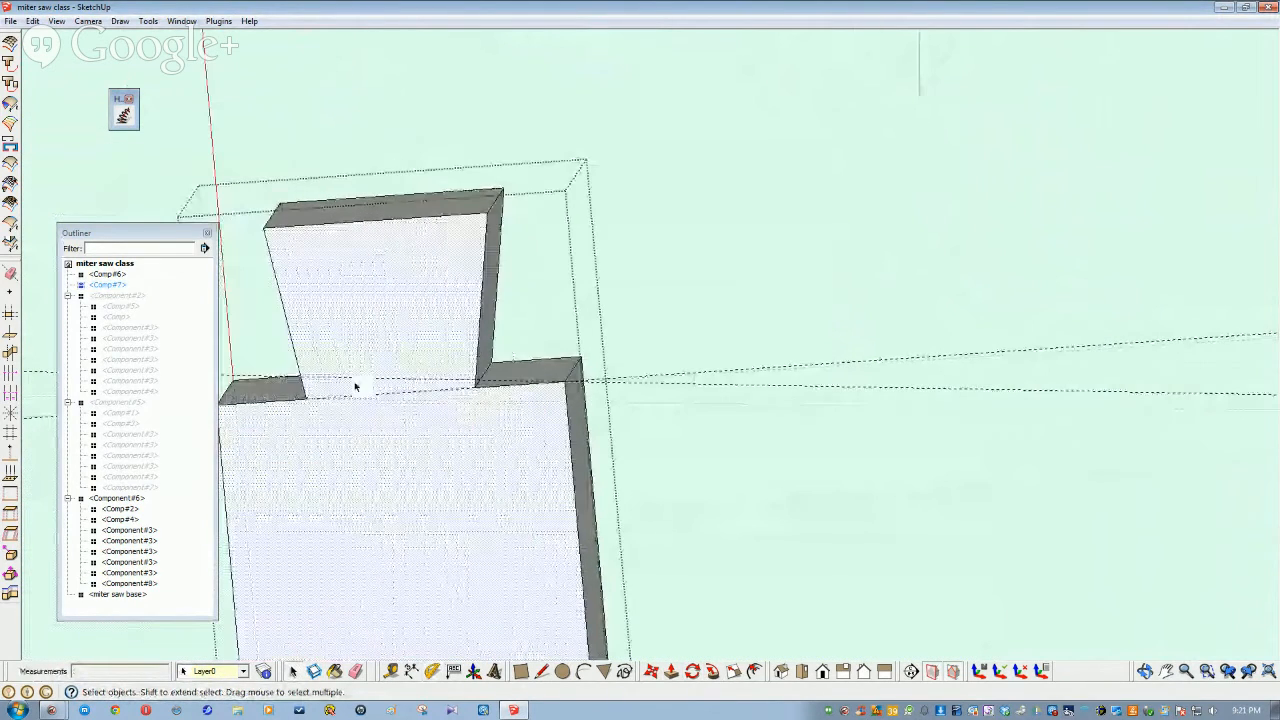
pyautogui.moveTo(347, 404); pyautogui.dragTo(651, 403, button='middle')
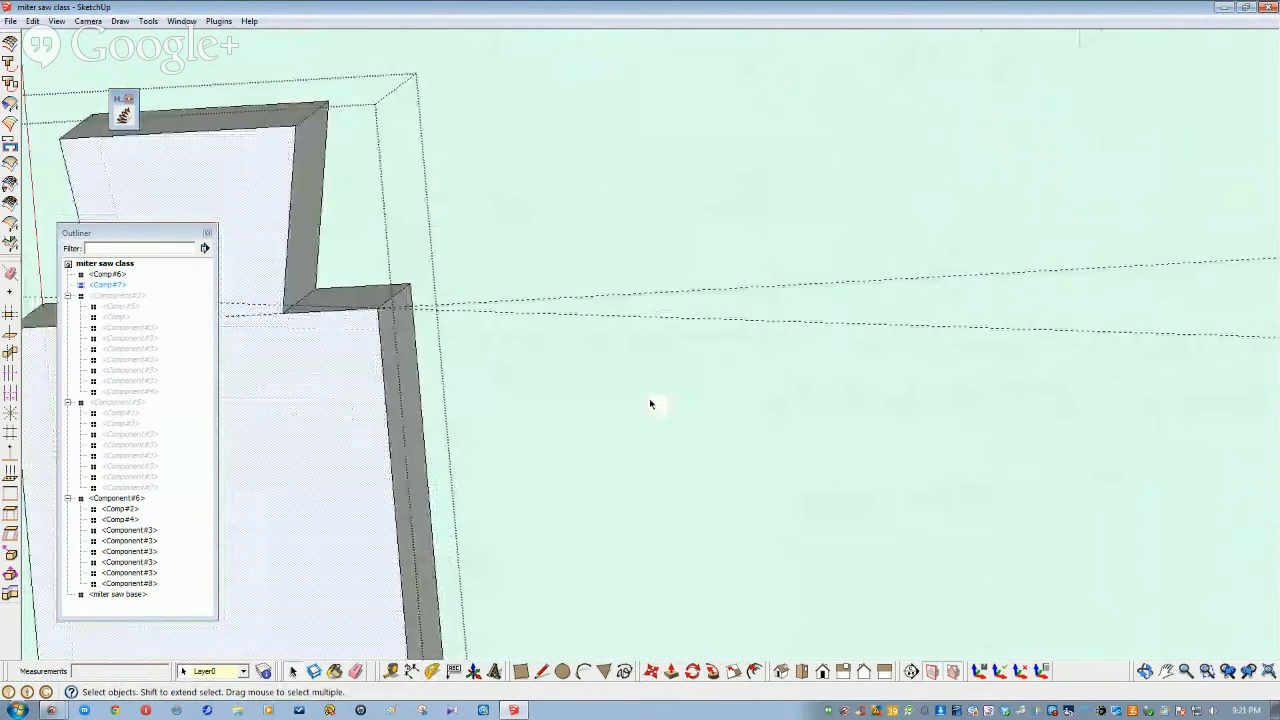
pyautogui.scroll(2, 408, 330)
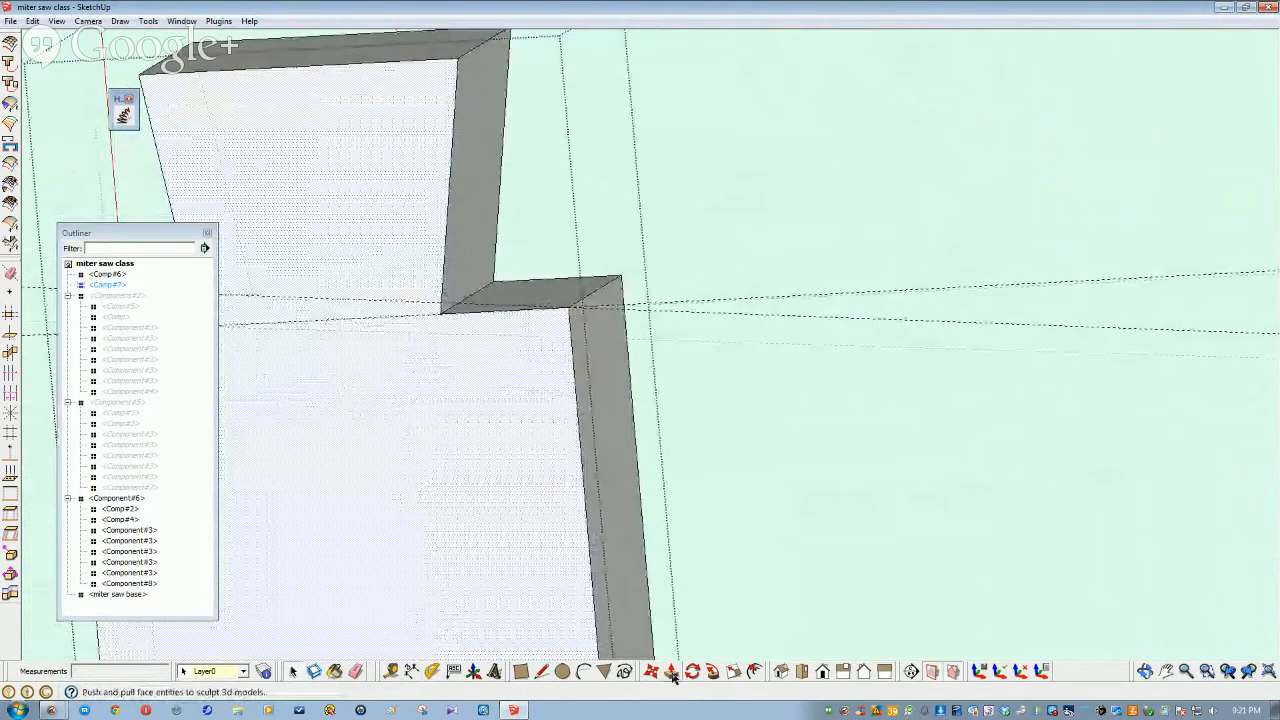
pyautogui.press('l')
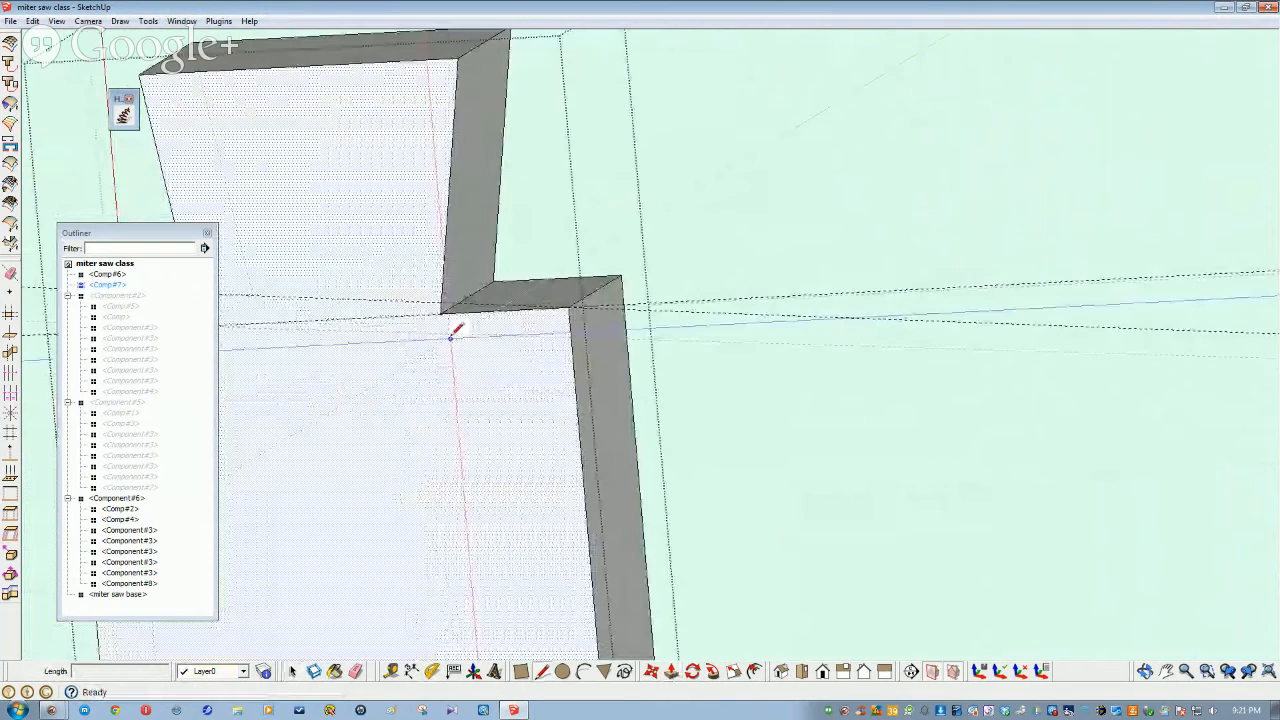
pyautogui.click(441, 305)
pyautogui.click(494, 268)
pyautogui.click(621, 276)
pyautogui.click(494, 268)
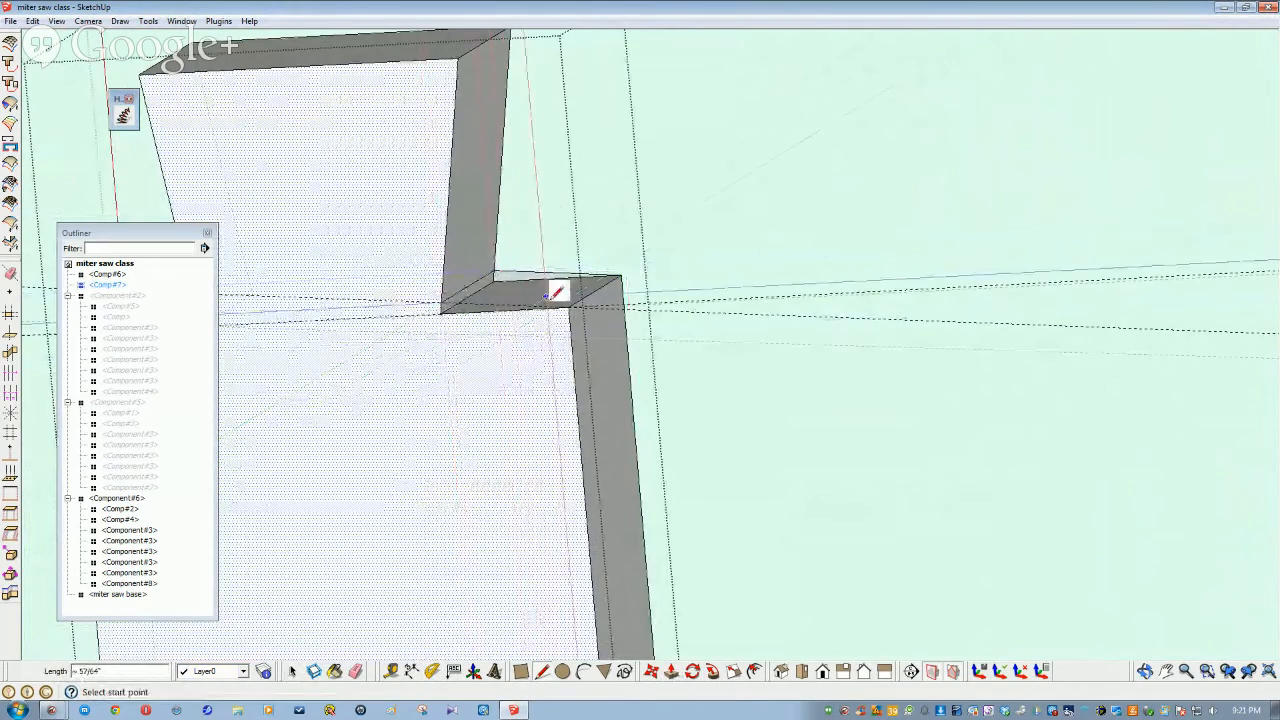
pyautogui.click(572, 306)
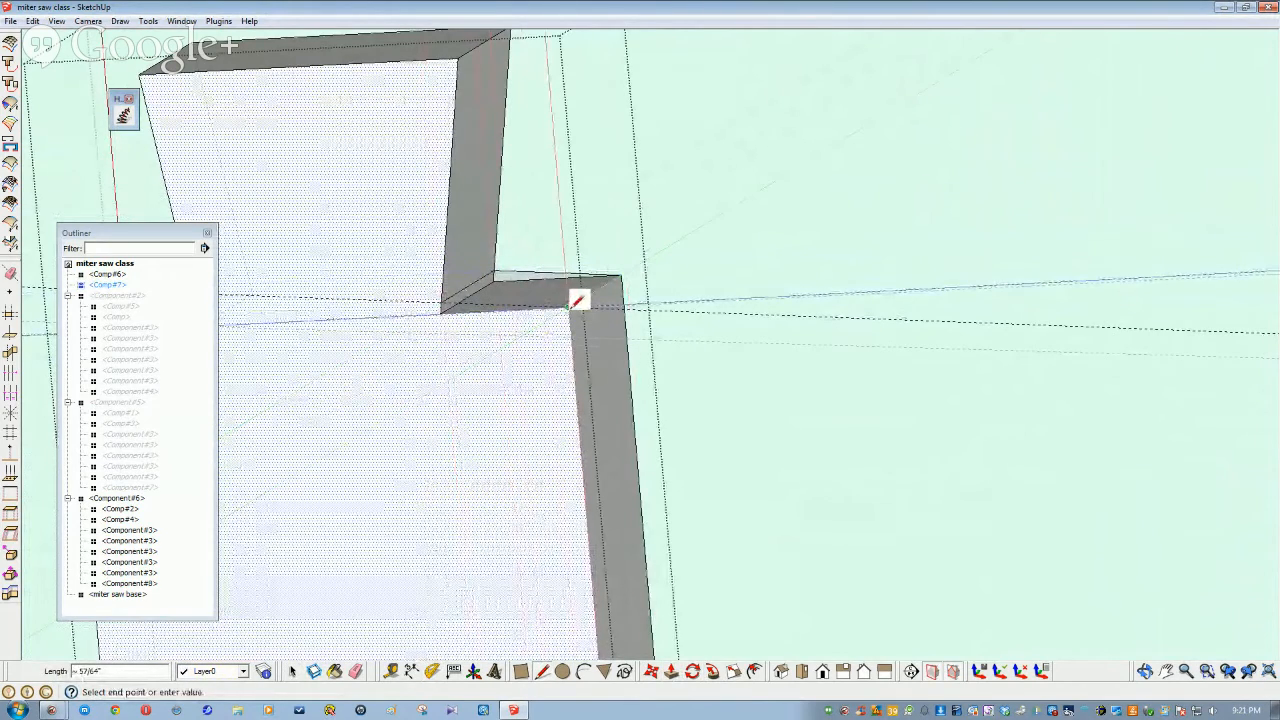
pyautogui.click(443, 308)
# Try a line from the dovetail's front base corner across the inner shoulder to its rear outer corner
pyautogui.scroll(3, 400, 348)
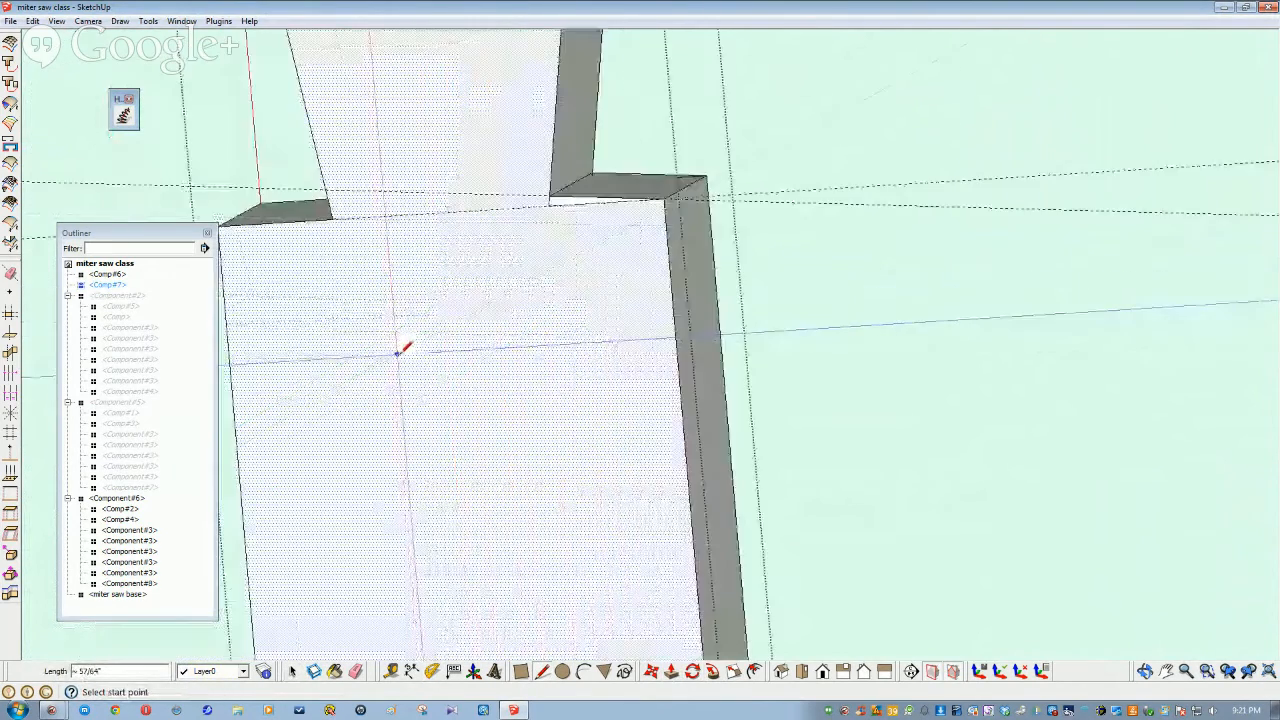
pyautogui.moveTo(400, 349); pyautogui.dragTo(600, 214, button='middle')
pyautogui.press('space')
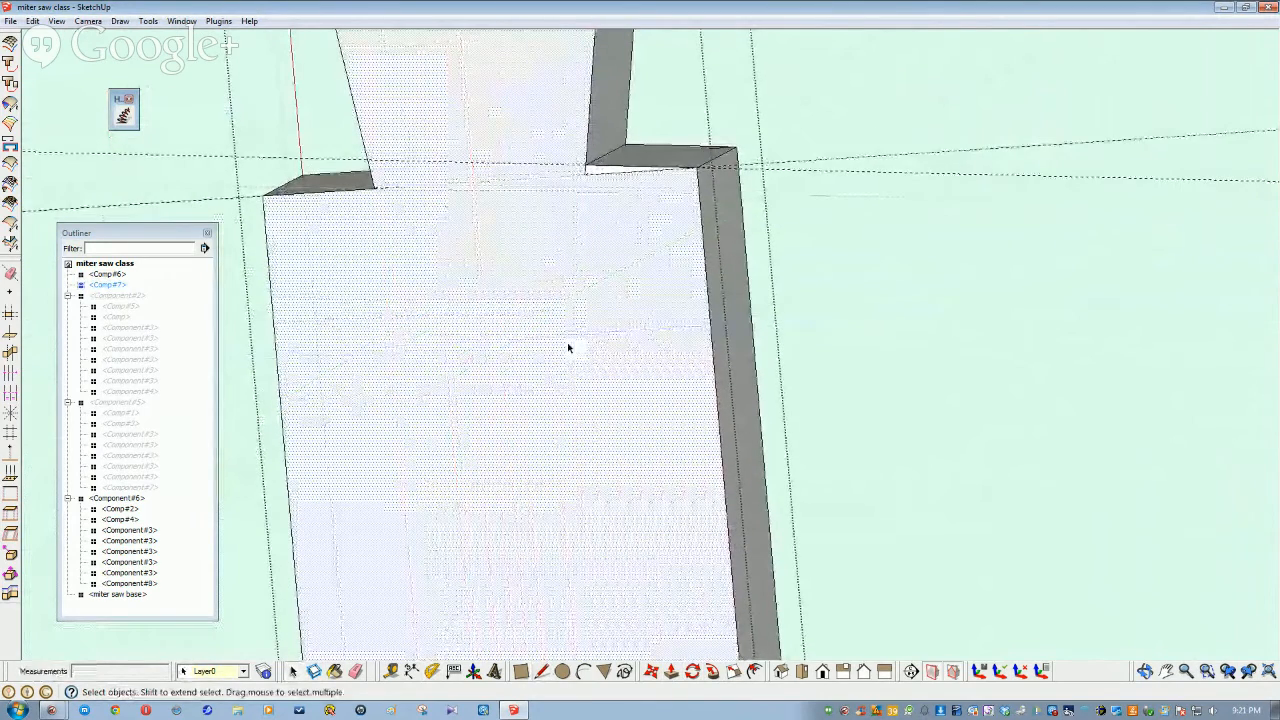
pyautogui.scroll(-3, 567, 342)
pyautogui.moveTo(548, 351)
pyautogui.mouseDown(button='middle')
pyautogui.moveTo(814, 334)
pyautogui.moveTo(900, 429)
pyautogui.moveTo(923, 397)
pyautogui.moveTo(1008, 376)
pyautogui.moveTo(949, 369)
pyautogui.moveTo(869, 391)
pyautogui.moveTo(877, 490)
pyautogui.mouseUp(button='middle')
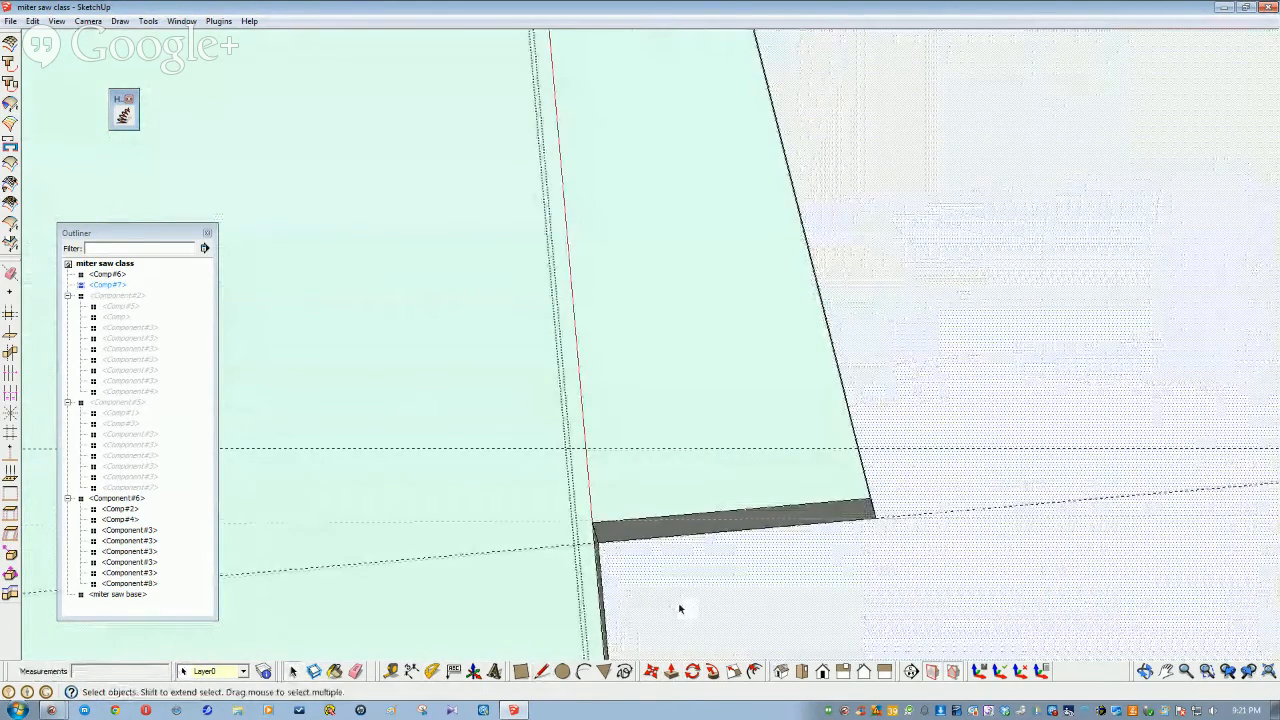
pyautogui.press('l')
pyautogui.click(876, 516)
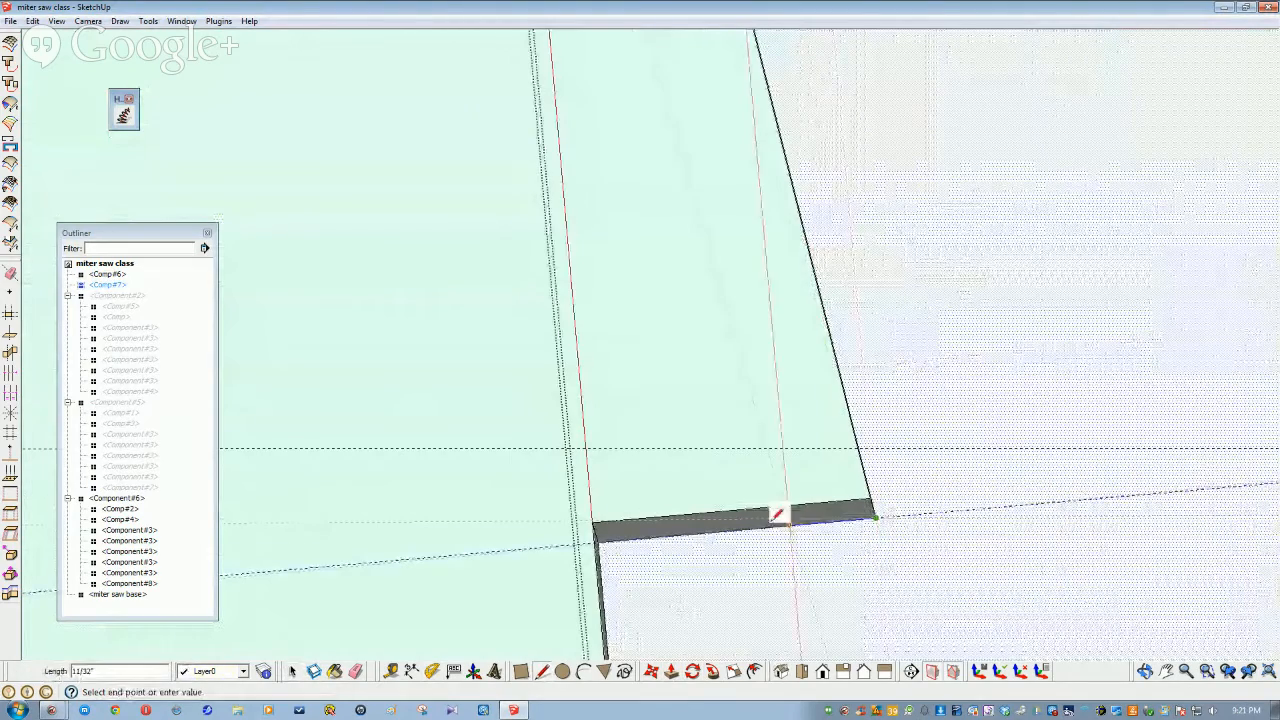
pyautogui.click(593, 522)
# Draw a level line about 15/16" long from the dovetail's front base corner to the upright's outer side above the inner shoulder
pyautogui.moveTo(588, 535)
pyautogui.mouseDown(button='middle')
pyautogui.moveTo(564, 603)
pyautogui.moveTo(600, 541)
pyautogui.mouseUp(button='middle')
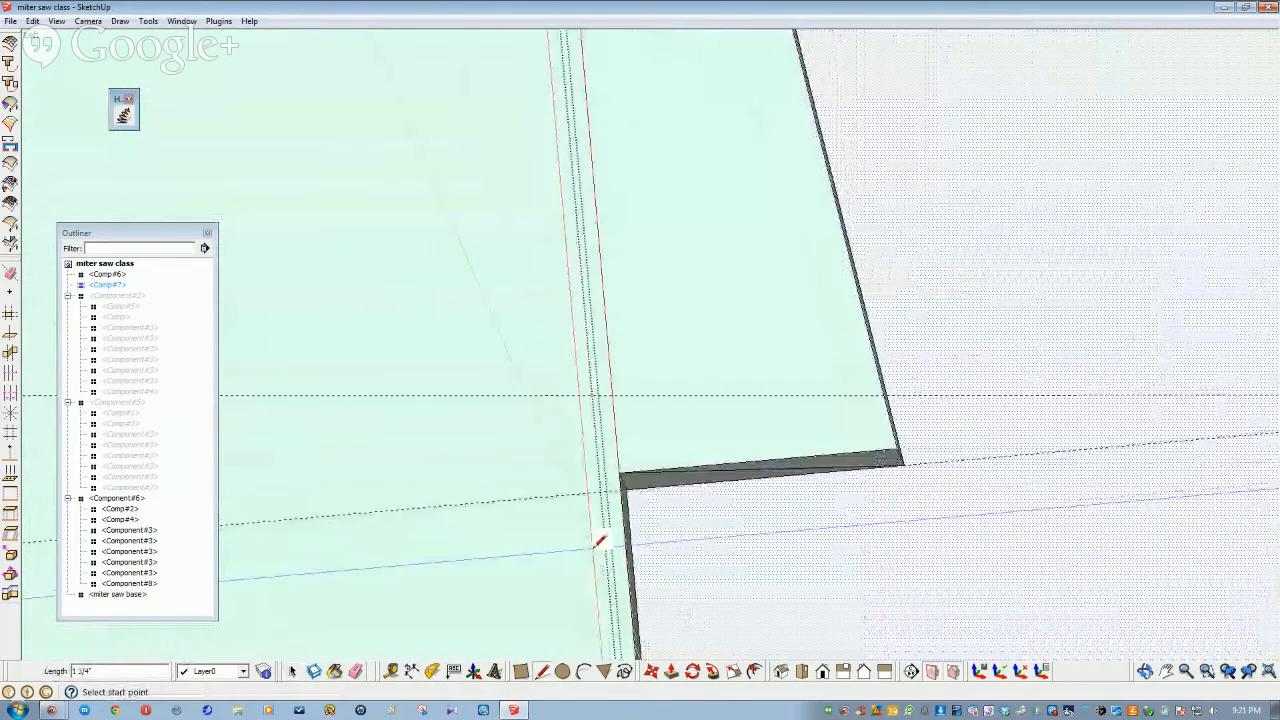
pyautogui.moveTo(600, 541); pyautogui.dragTo(928, 373, button='middle')
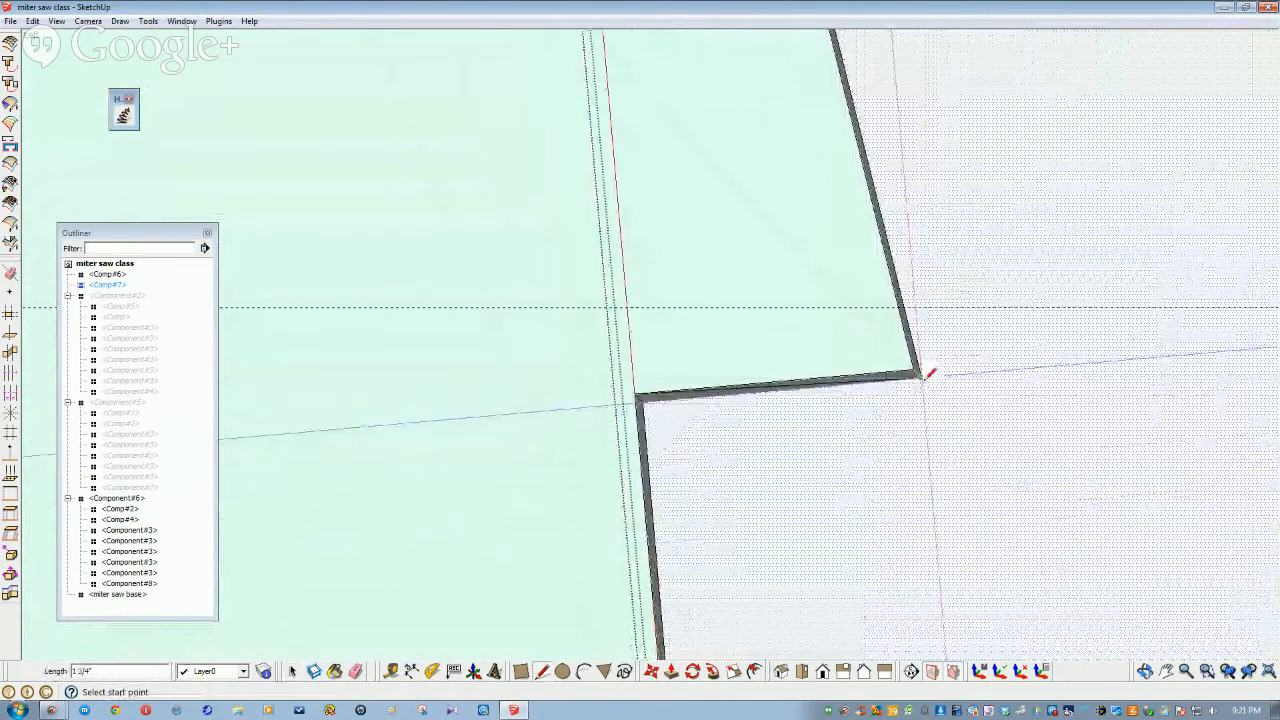
pyautogui.click(921, 376)
pyautogui.click(636, 380)
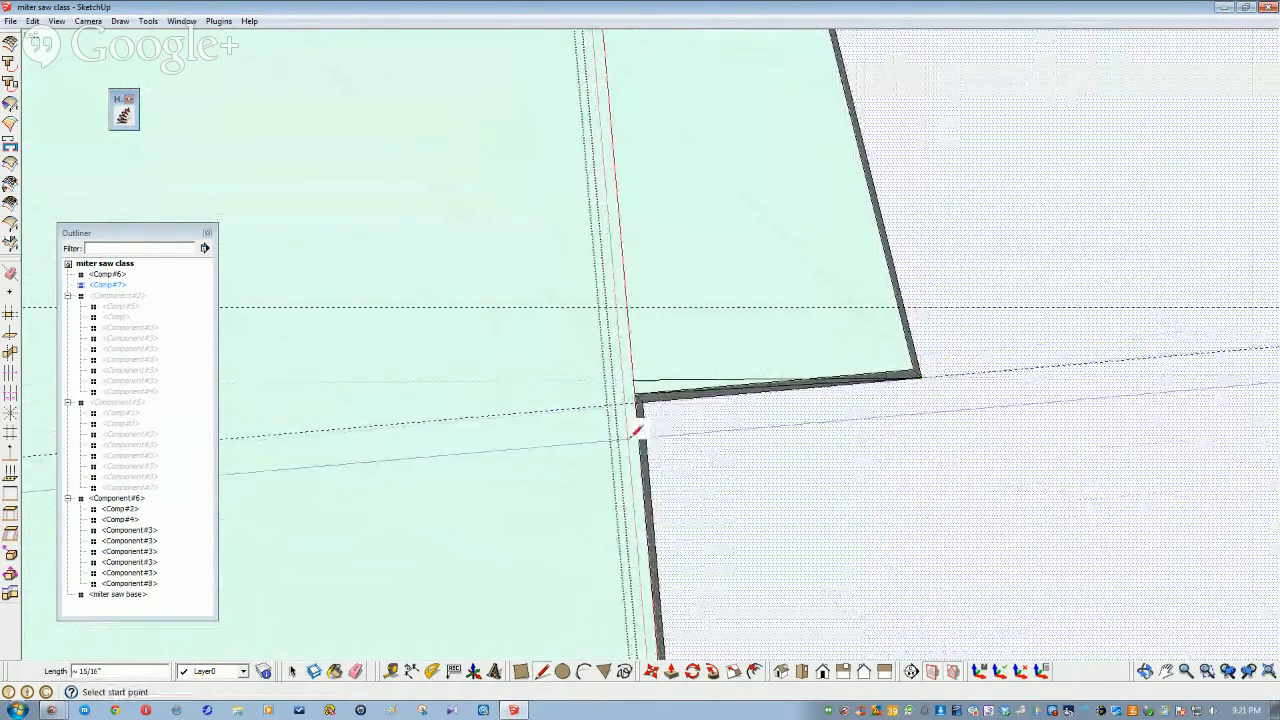
# Draw a line about 5/16" long from the inner shoulder's front outer corner up to the upper guide, closing the triangle
pyautogui.moveTo(658, 420); pyautogui.dragTo(946, 463, button='middle')
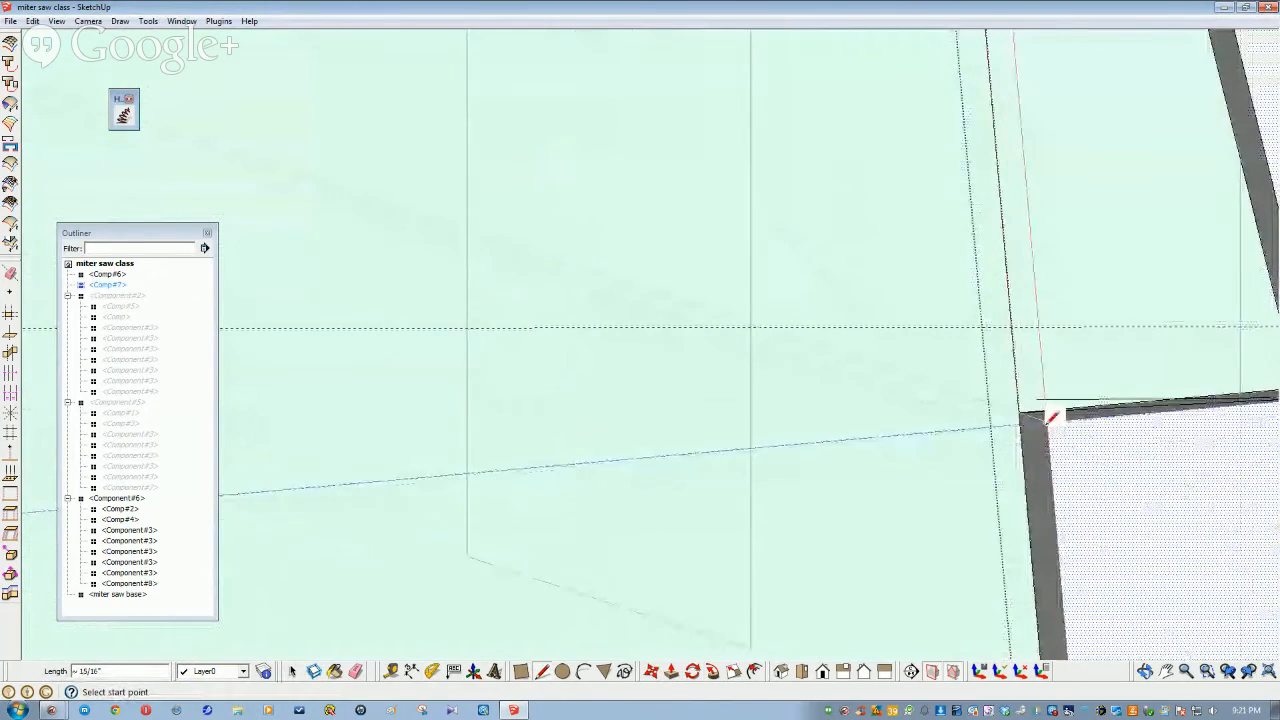
pyautogui.click(1038, 327)
pyautogui.moveTo(1020, 386)
pyautogui.keyDown('shift'); pyautogui.mouseDown(button='middle')
pyautogui.moveTo(894, 543)
pyautogui.moveTo(711, 491)
pyautogui.moveTo(794, 526)
pyautogui.moveTo(829, 506)
pyautogui.mouseUp(button='middle'); pyautogui.keyUp('shift')
pyautogui.scroll(5, 923, 543)
pyautogui.moveTo(955, 562)
pyautogui.mouseDown(button='middle')
pyautogui.moveTo(981, 583)
pyautogui.moveTo(991, 563)
pyautogui.moveTo(994, 583)
pyautogui.moveTo(1036, 560)
pyautogui.moveTo(1046, 586)
pyautogui.moveTo(1018, 564)
pyautogui.moveTo(946, 560)
pyautogui.moveTo(934, 537)
pyautogui.mouseUp(button='middle')
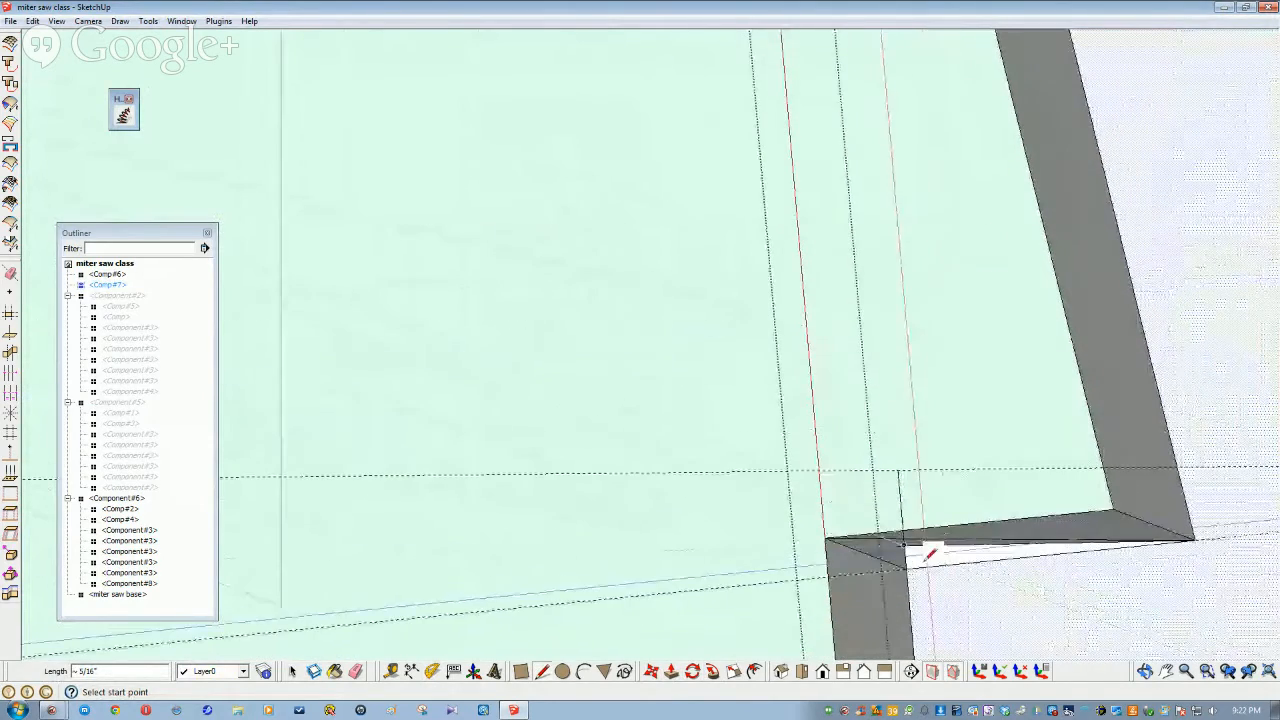
# Delete the stray line running from the dovetail's front base corner to the inner shoulder's rear outer corner
pyautogui.press('space')
pyautogui.click(888, 541)
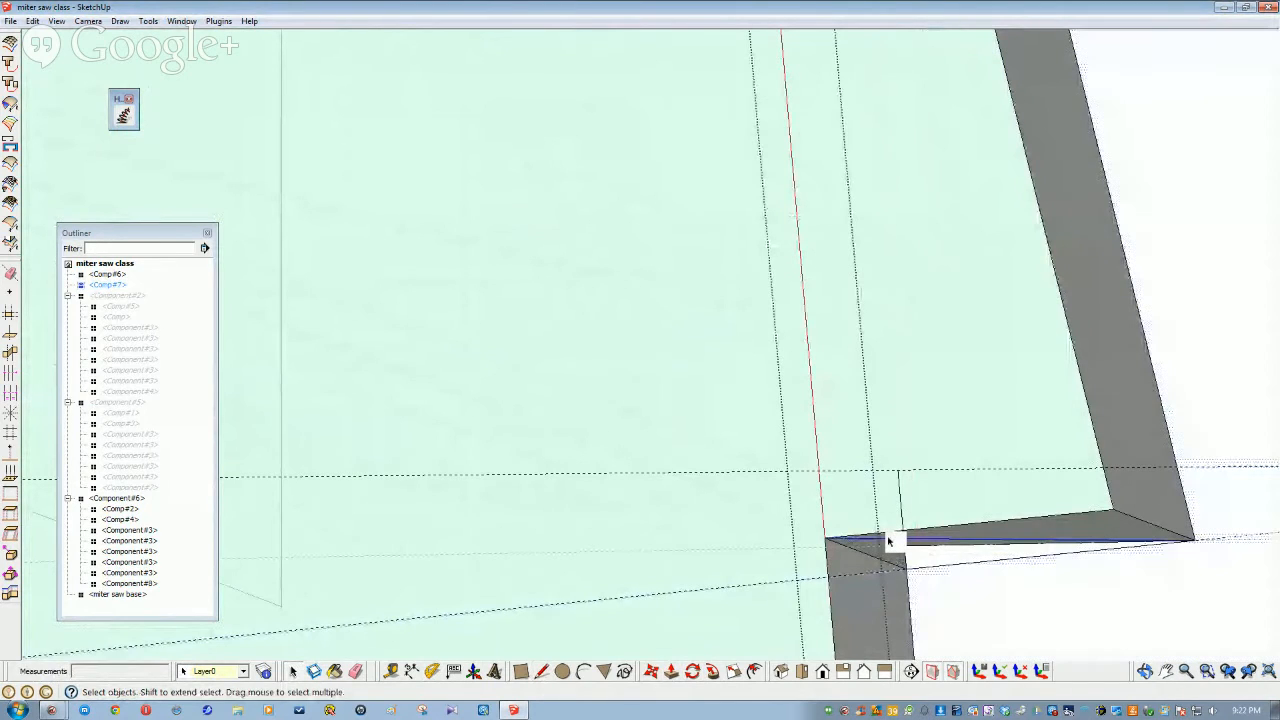
pyautogui.moveTo(888, 541); pyautogui.dragTo(900, 575, button='middle')
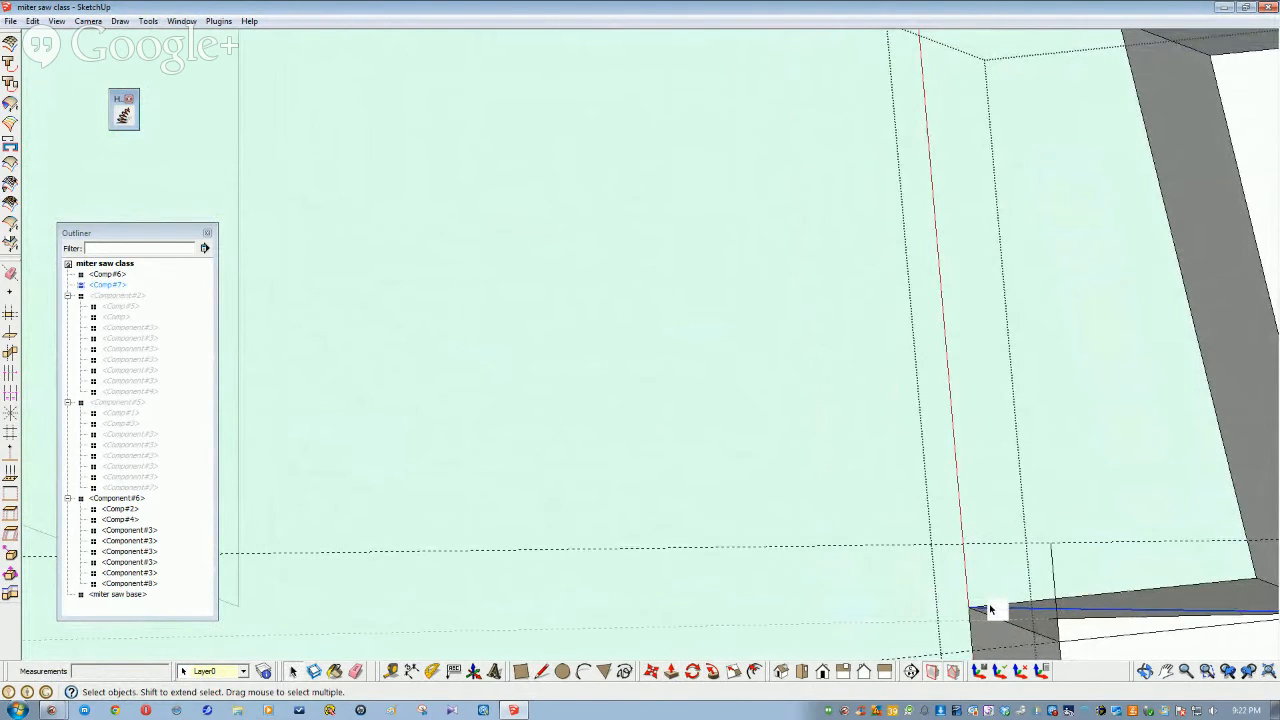
pyautogui.moveTo(1079, 636); pyautogui.dragTo(1032, 636, button='middle')
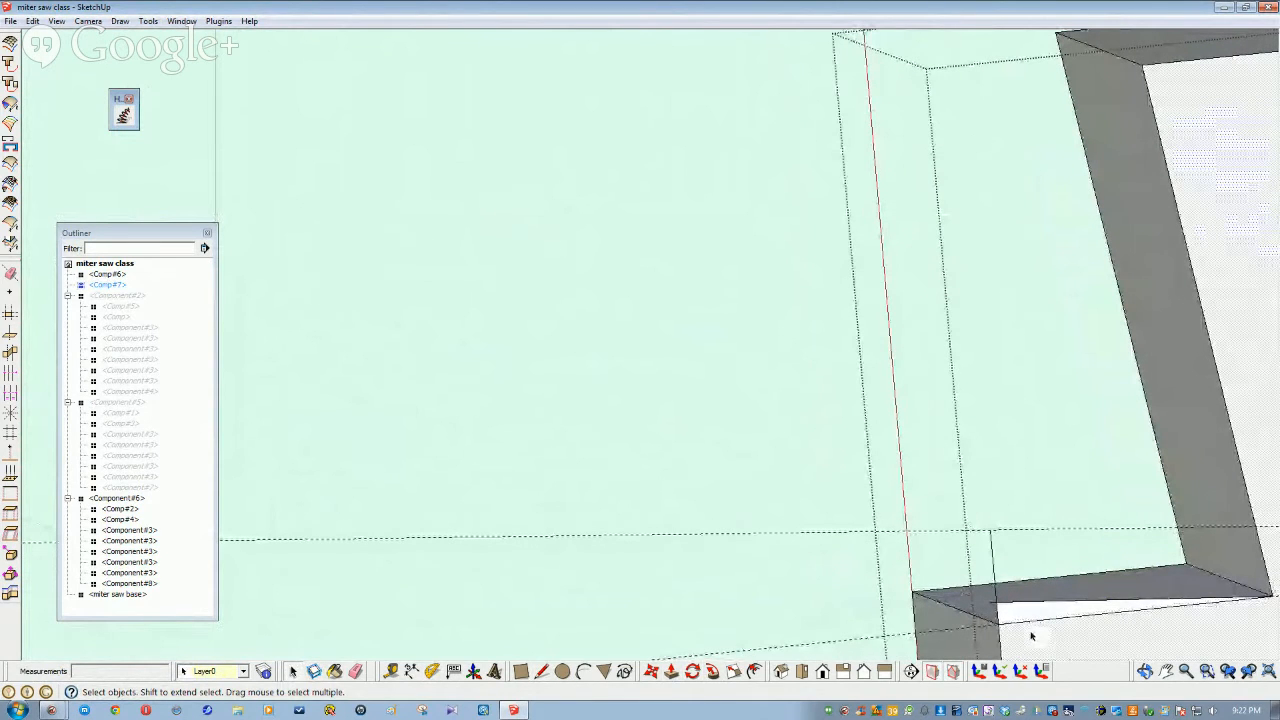
# Push/Pull the triangular wedge face on the inner shoulder through the upright's full thickness to its rear edge
pyautogui.click(1032, 636)
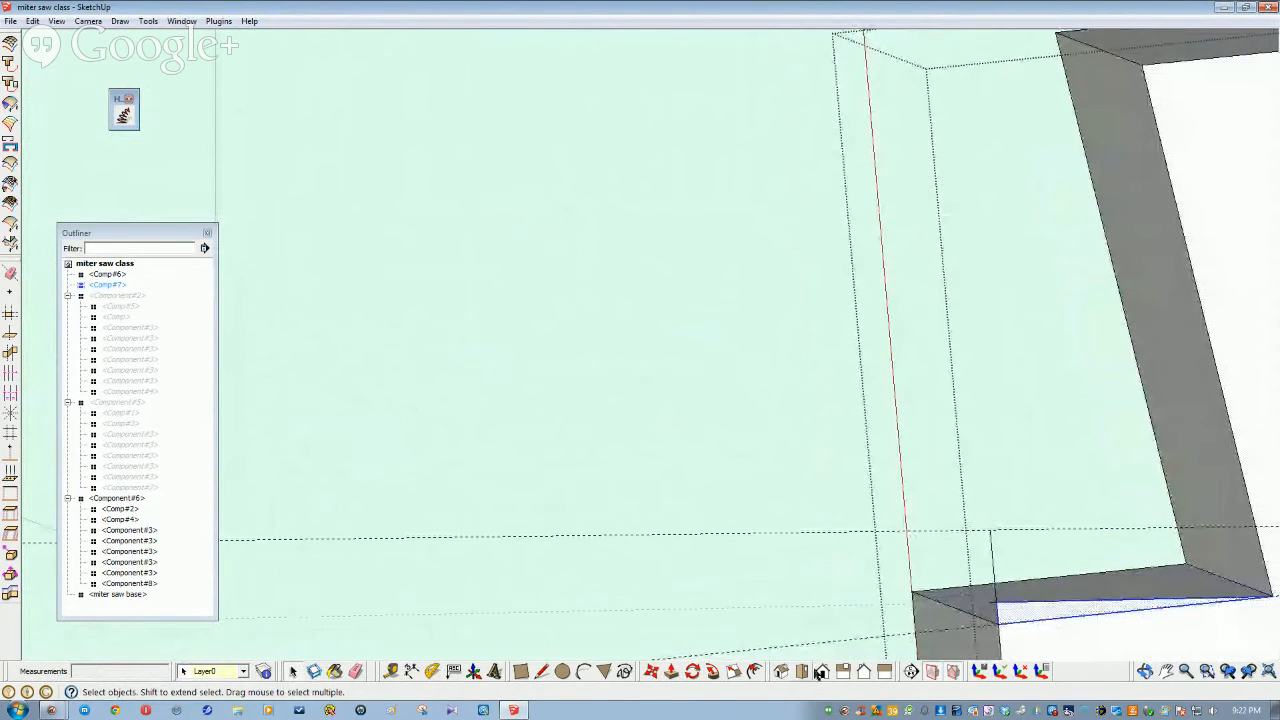
pyautogui.click(673, 672)
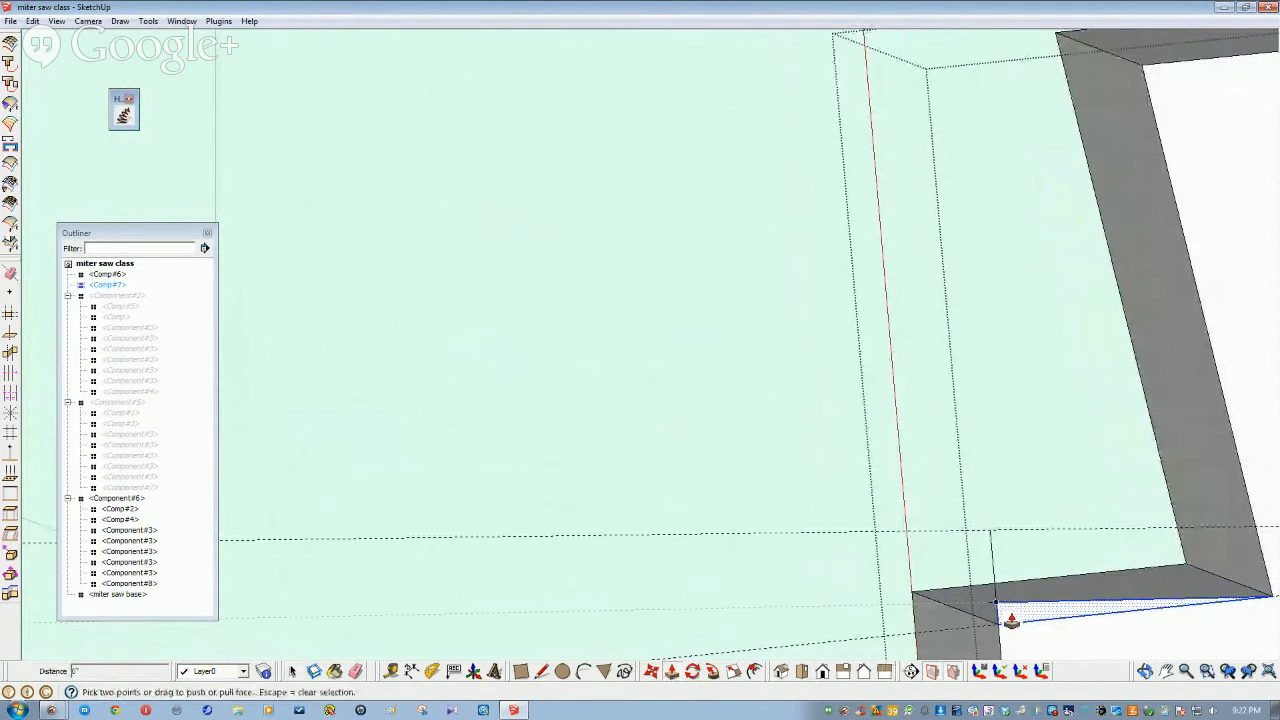
pyautogui.moveTo(1013, 613); pyautogui.dragTo(910, 600)
pyautogui.press('space')
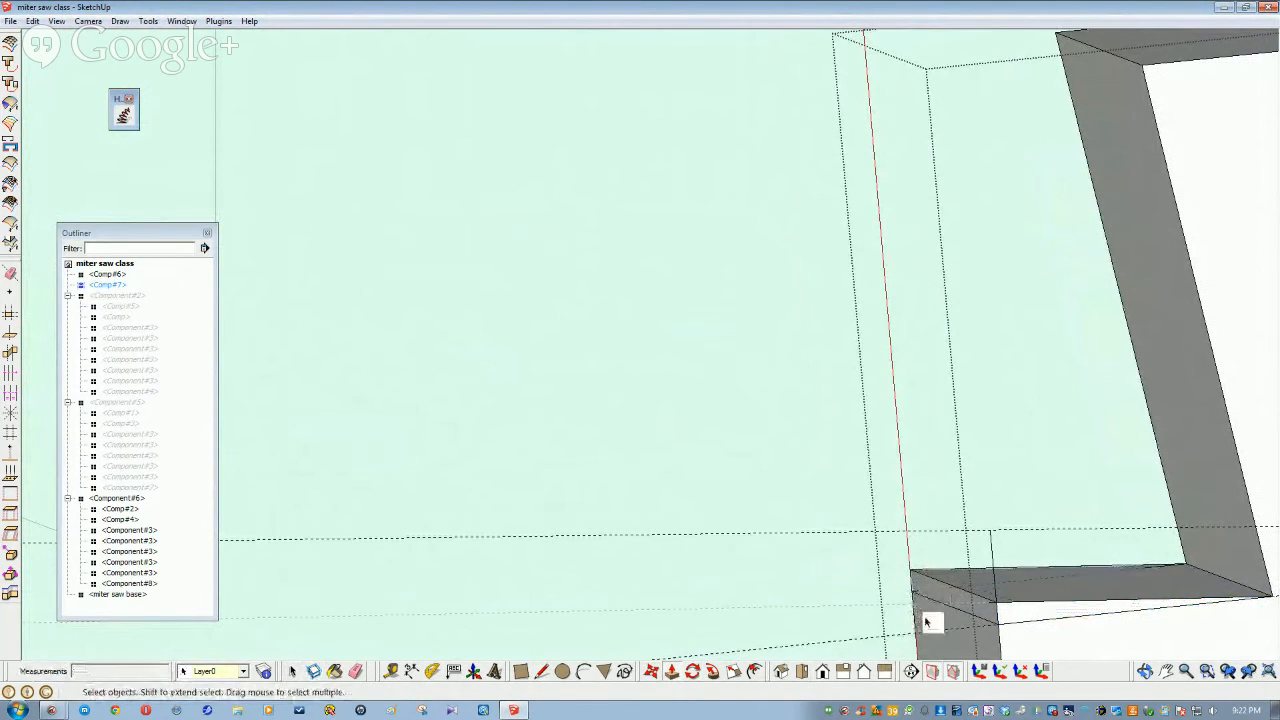
# Unhide the Component#5 assembly so its board sits over the upright's dovetail
pyautogui.moveTo(938, 637); pyautogui.dragTo(289, 369, button='middle')
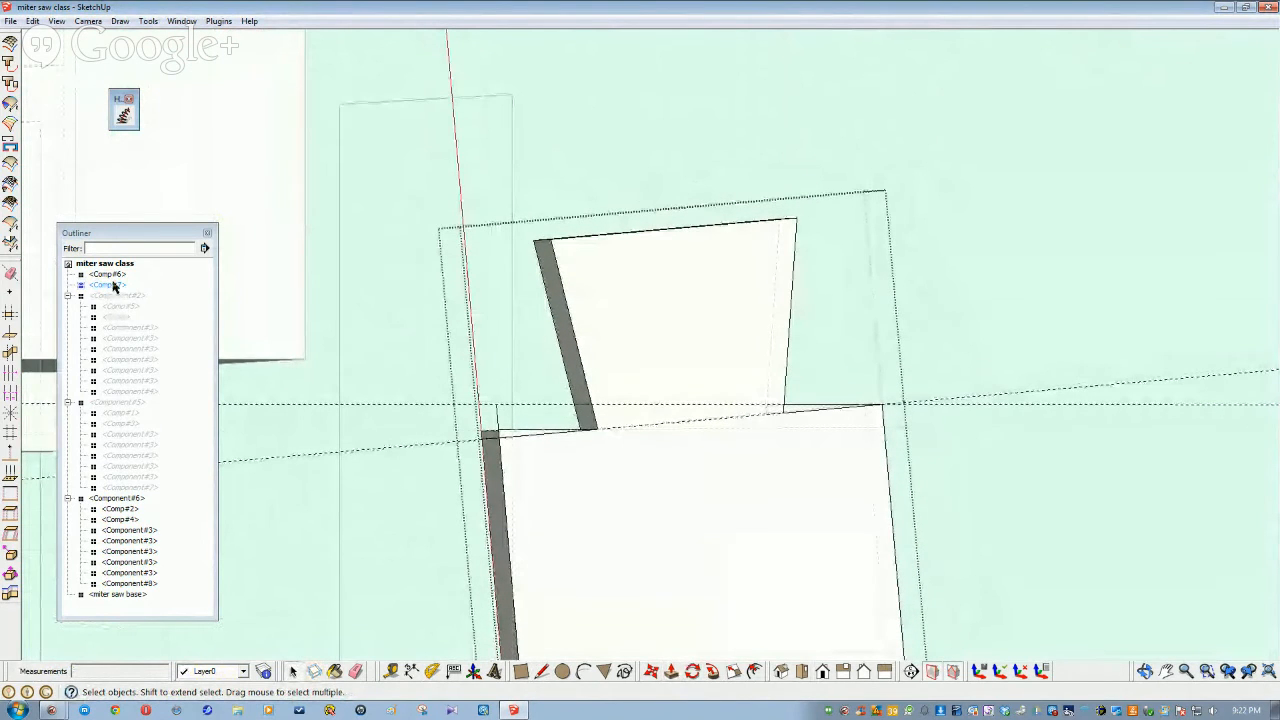
pyautogui.click(116, 403)
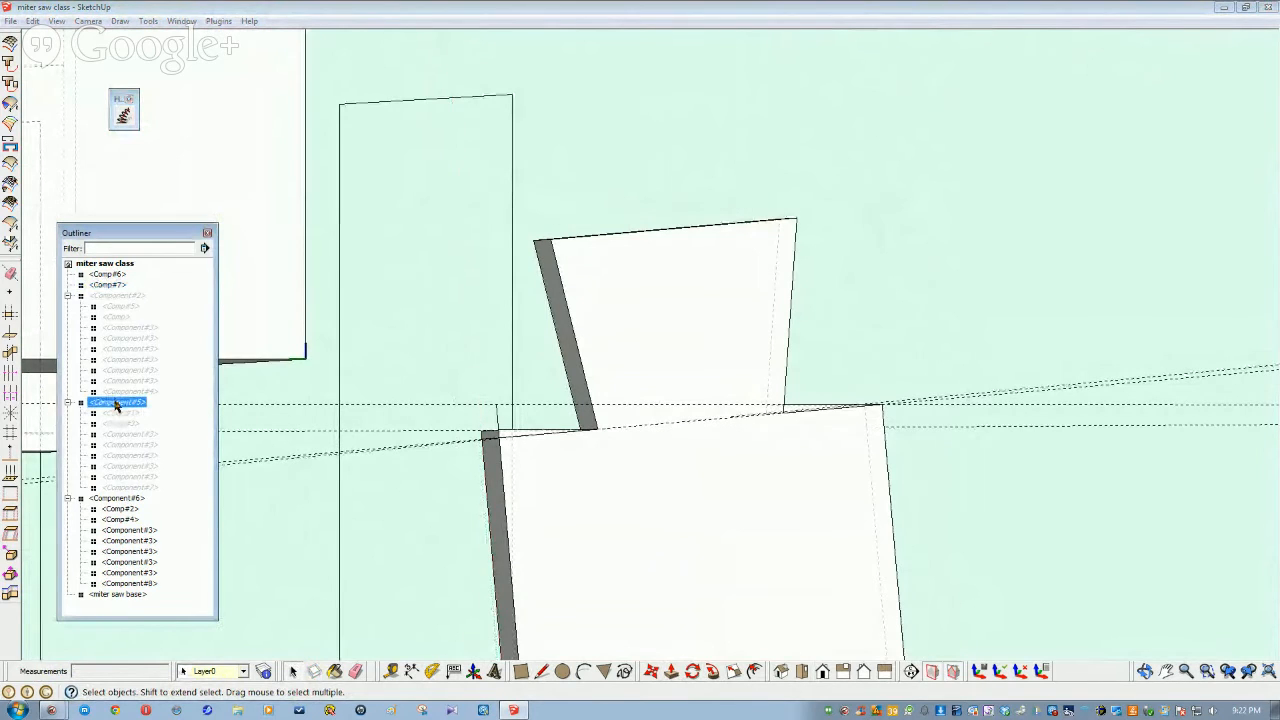
pyautogui.rightClick(116, 403)
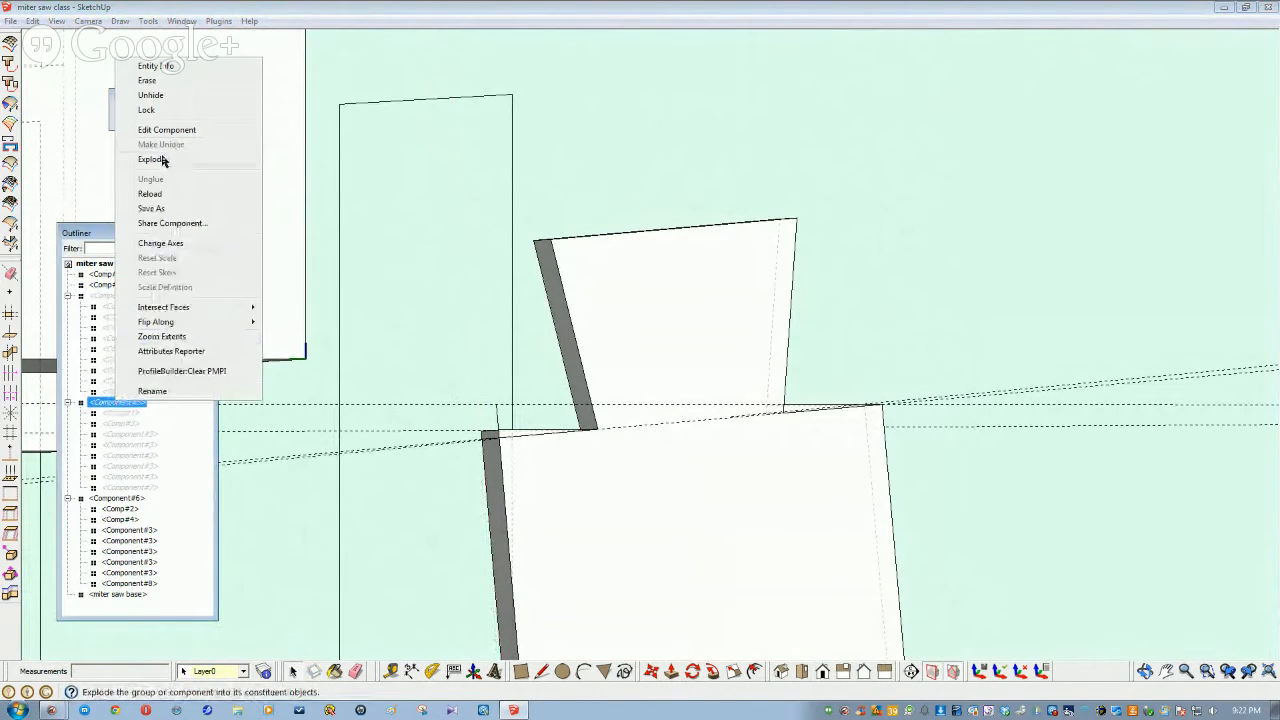
pyautogui.click(160, 97)
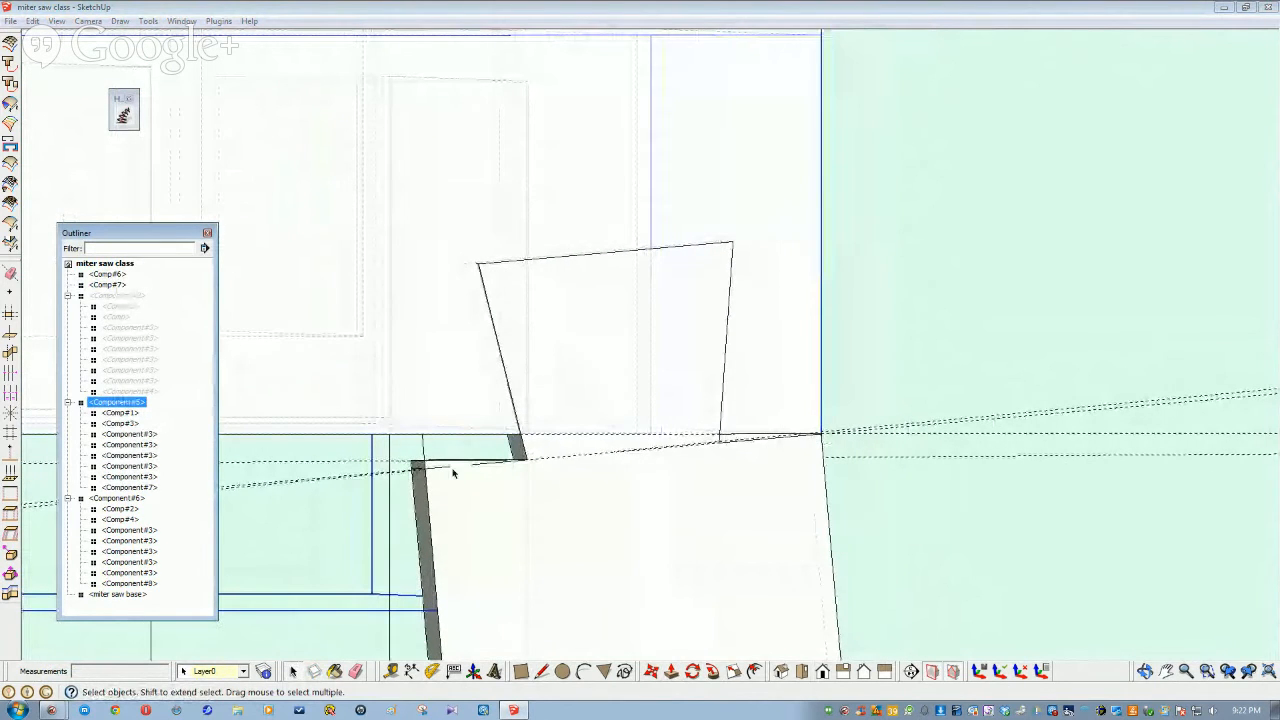
pyautogui.moveTo(451, 453); pyautogui.dragTo(726, 564, button='middle')
pyautogui.scroll(4, 414, 451)
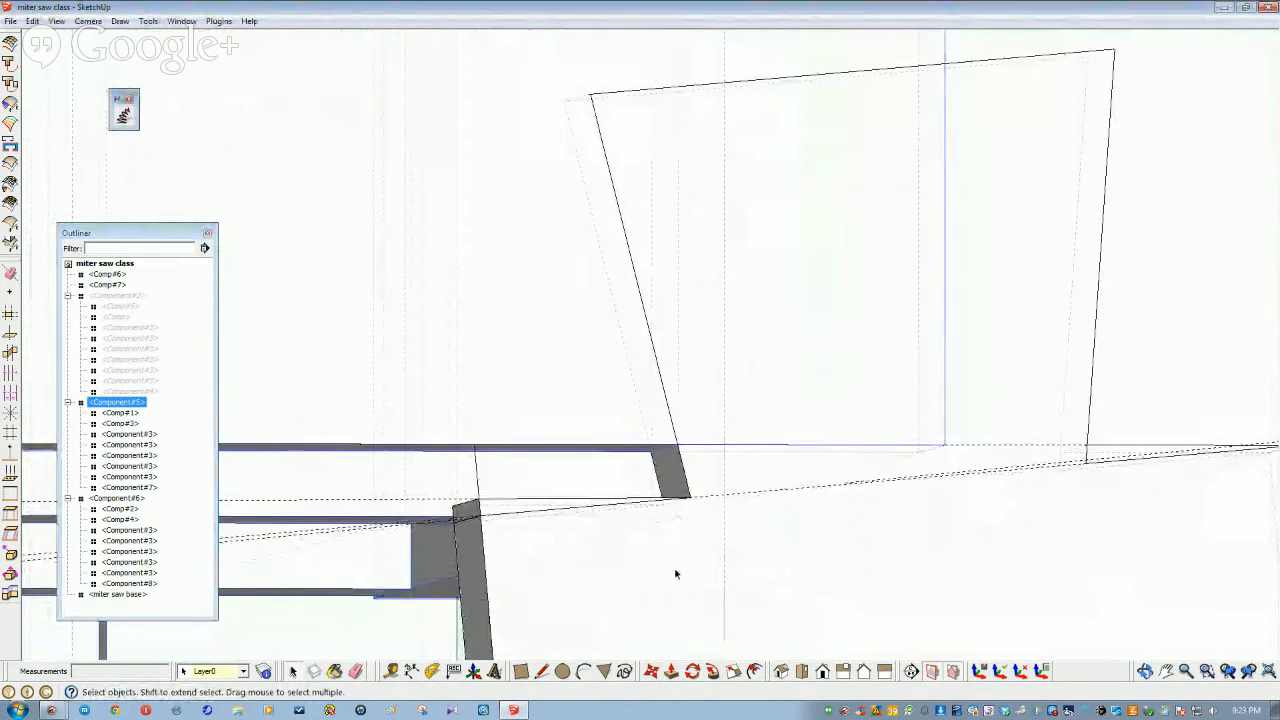
# Open the upright for editing and draw lines closing the gap between its inner shoulder and the board's underside, one of them 1 1/2" long
pyautogui.click(113, 285)
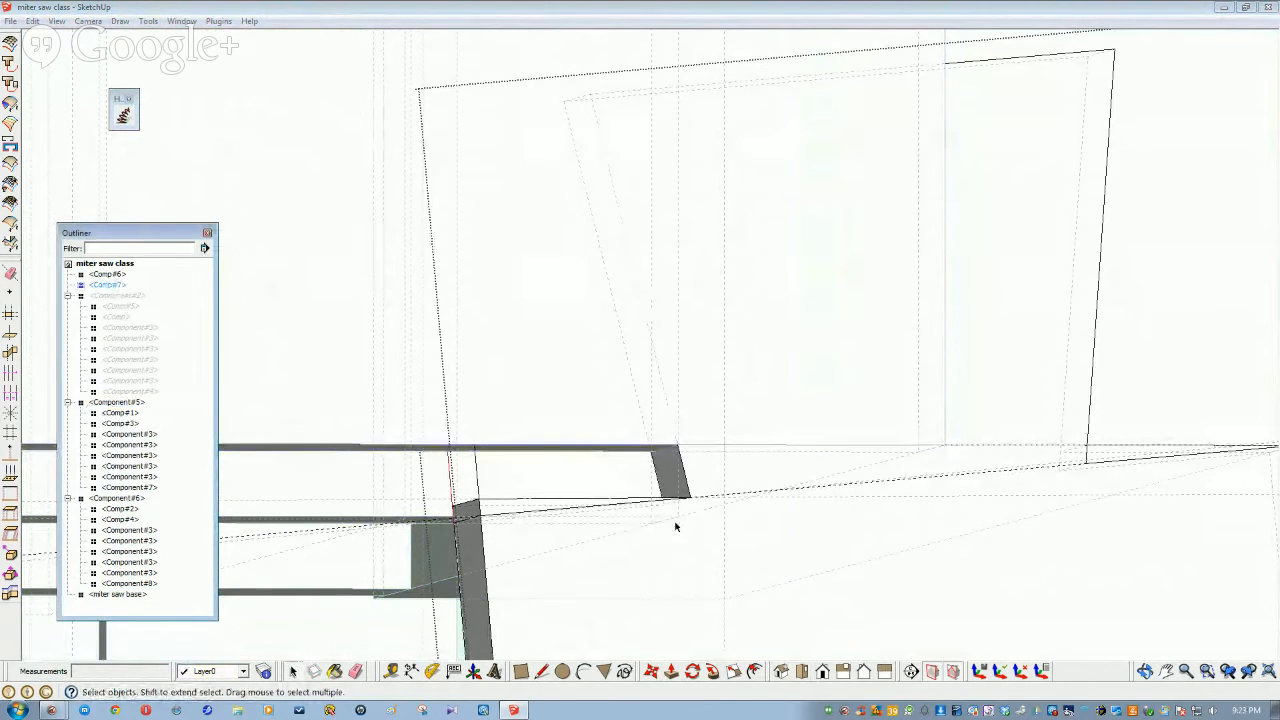
pyautogui.moveTo(669, 514)
pyautogui.mouseDown(button='middle')
pyautogui.moveTo(593, 533)
pyautogui.moveTo(660, 528)
pyautogui.moveTo(791, 477)
pyautogui.moveTo(811, 446)
pyautogui.moveTo(837, 503)
pyautogui.moveTo(889, 520)
pyautogui.moveTo(944, 577)
pyautogui.moveTo(786, 469)
pyautogui.moveTo(814, 414)
pyautogui.moveTo(789, 403)
pyautogui.moveTo(920, 477)
pyautogui.moveTo(1009, 491)
pyautogui.moveTo(883, 514)
pyautogui.moveTo(1041, 522)
pyautogui.moveTo(971, 520)
pyautogui.moveTo(900, 449)
pyautogui.moveTo(870, 470)
pyautogui.mouseUp(button='middle')
pyautogui.scroll(5, 858, 476)
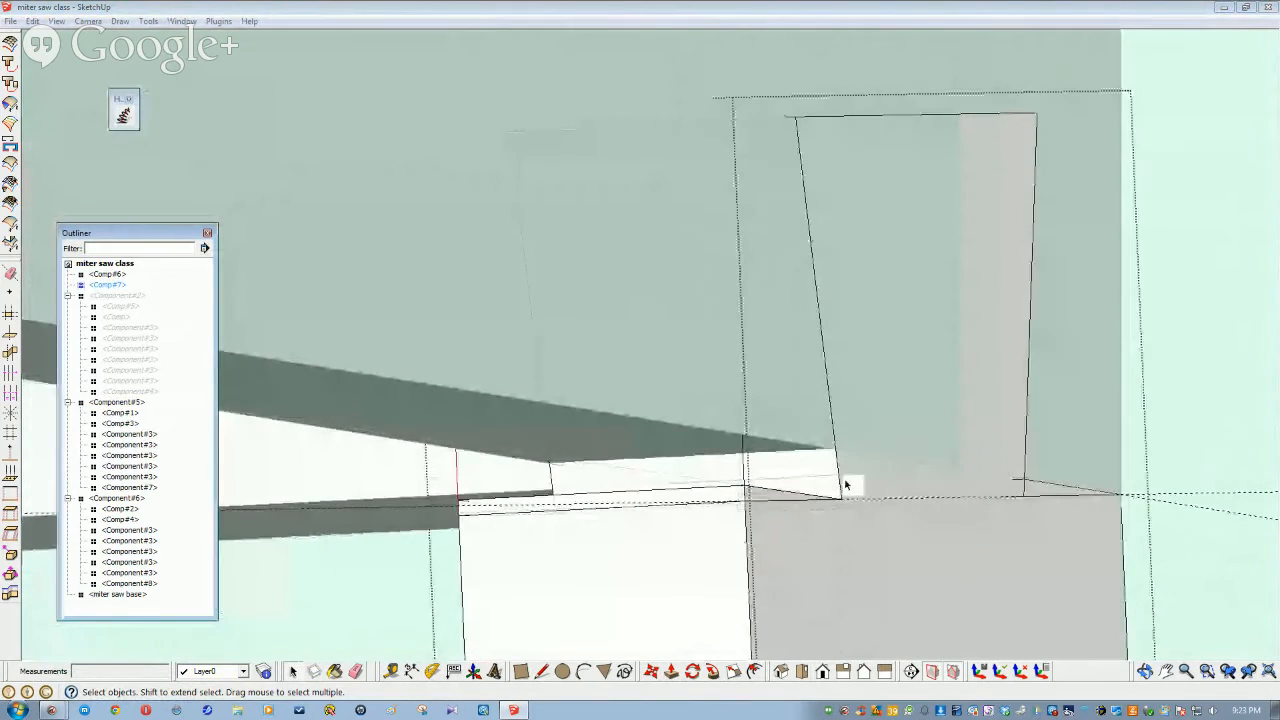
pyautogui.press('l')
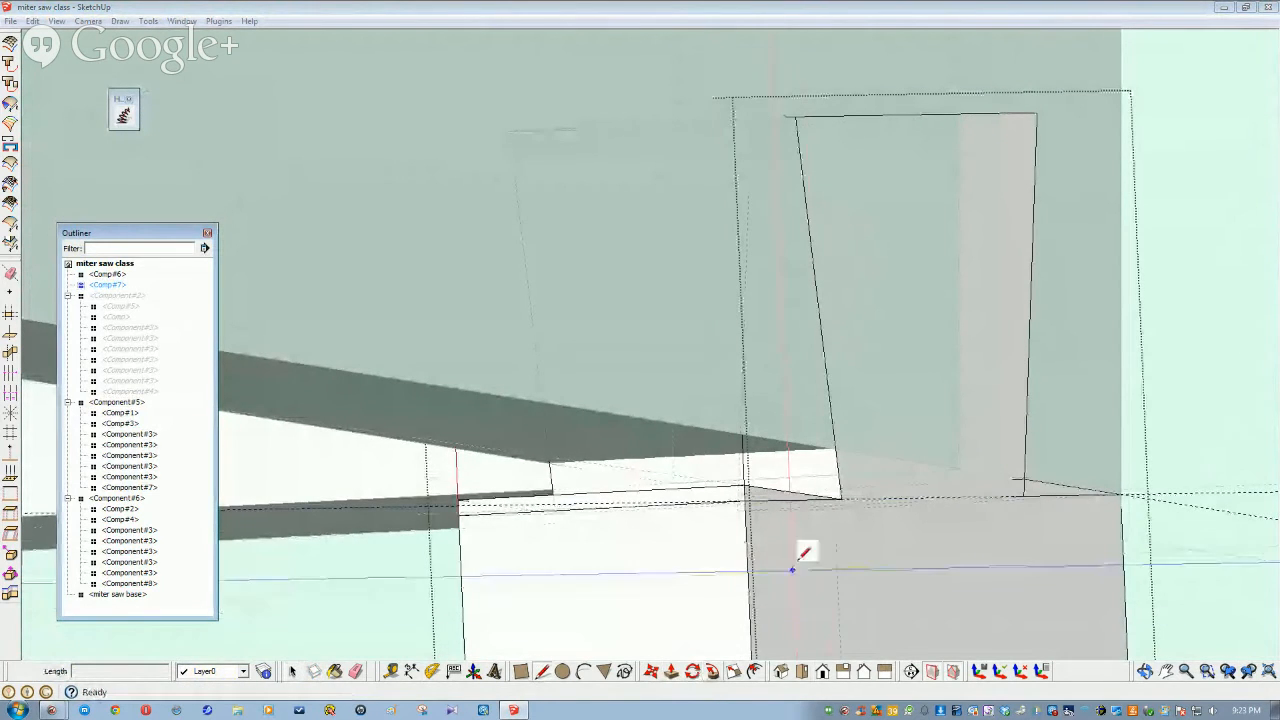
pyautogui.click(551, 462)
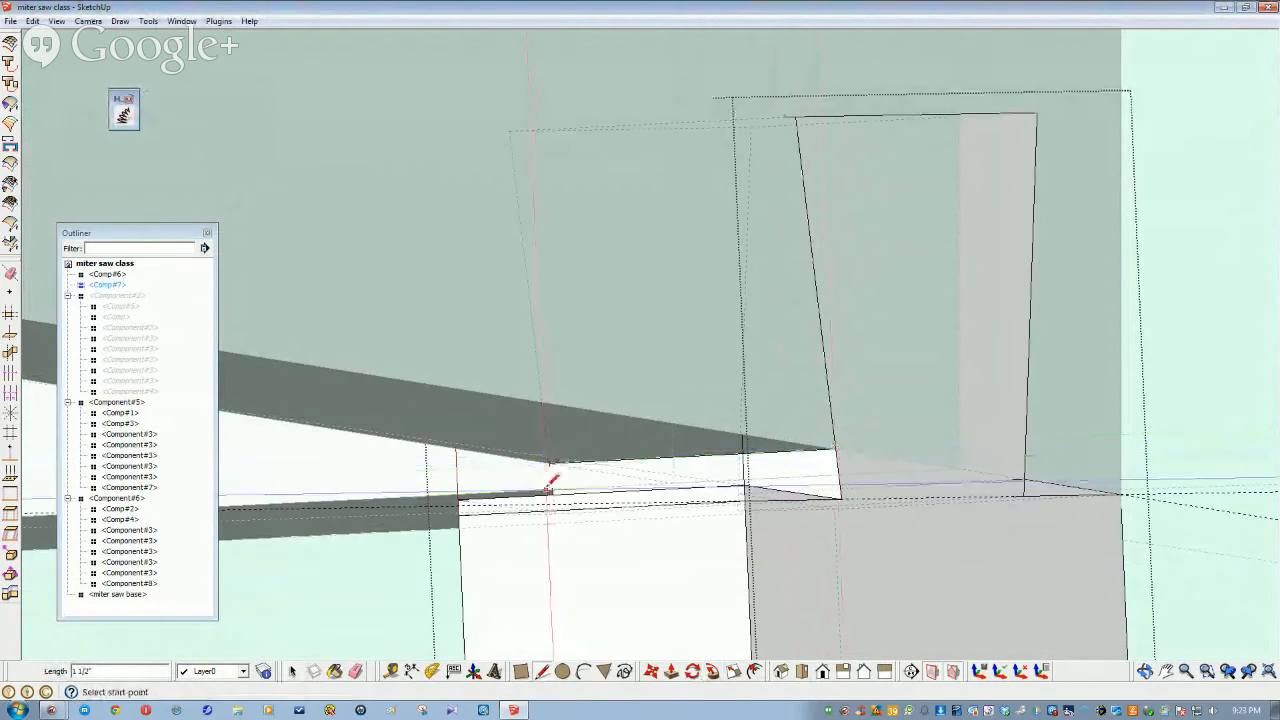
pyautogui.moveTo(769, 478); pyautogui.dragTo(1123, 396, button='middle')
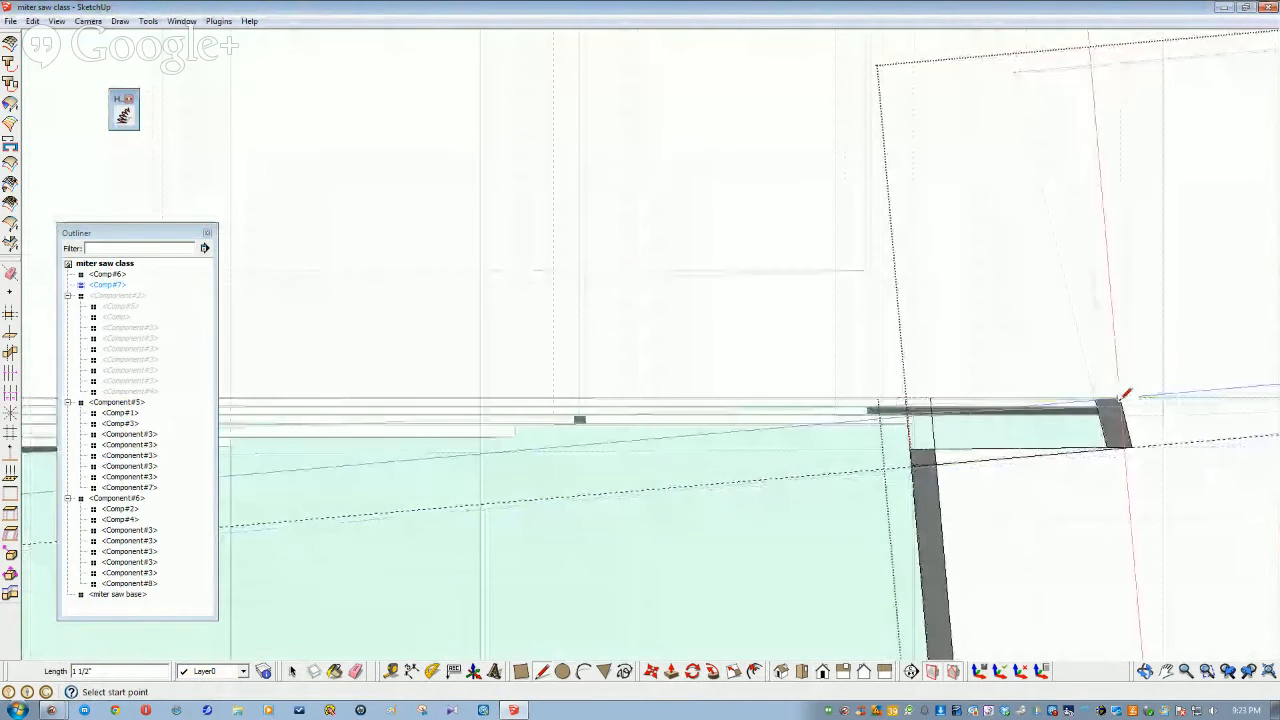
pyautogui.moveTo(937, 397); pyautogui.dragTo(946, 434, button='middle')
# Push/Pull the new face above the inner shoulder through the upright's thickness to its rear edge
pyautogui.press('space')
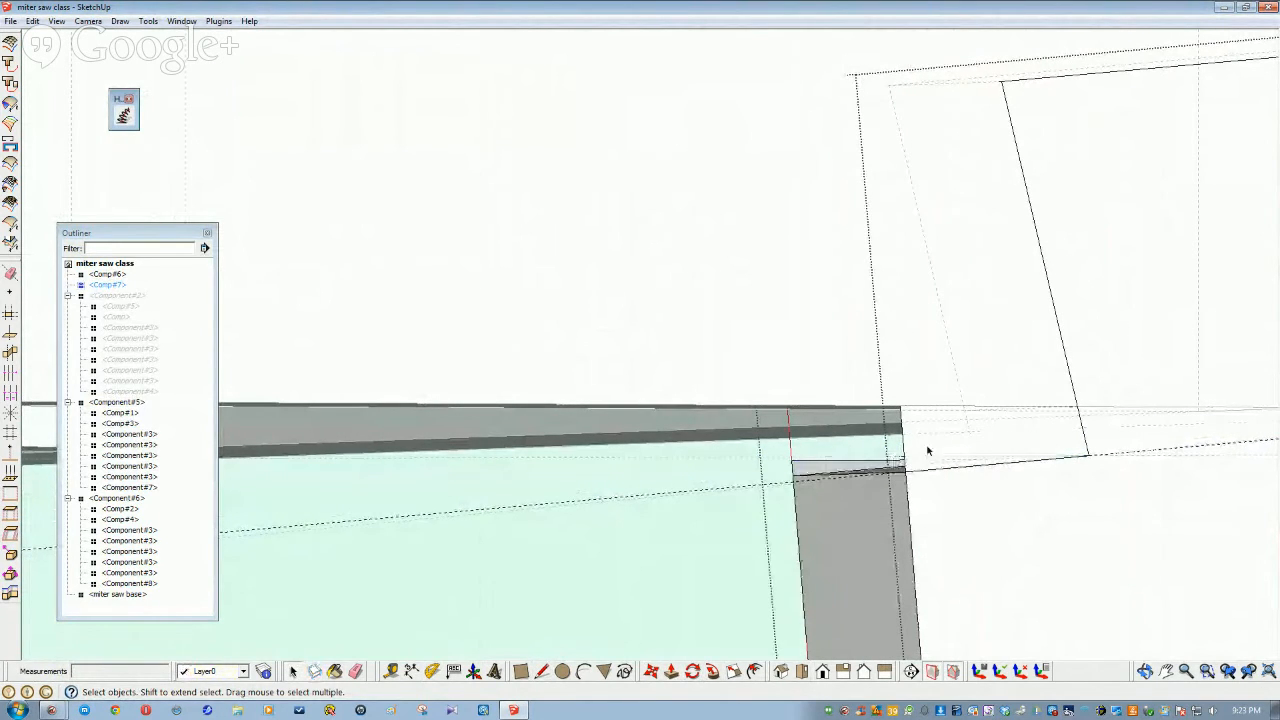
pyautogui.click(927, 451)
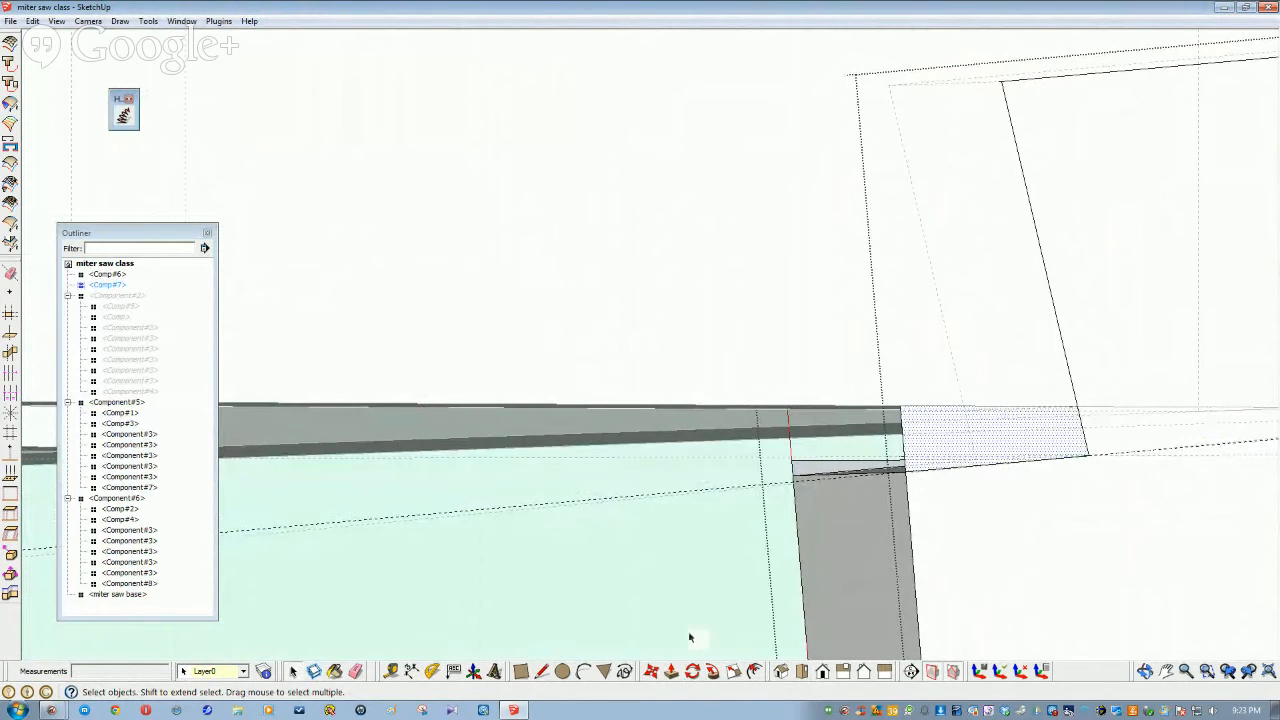
pyautogui.click(692, 671)
pyautogui.click(904, 451)
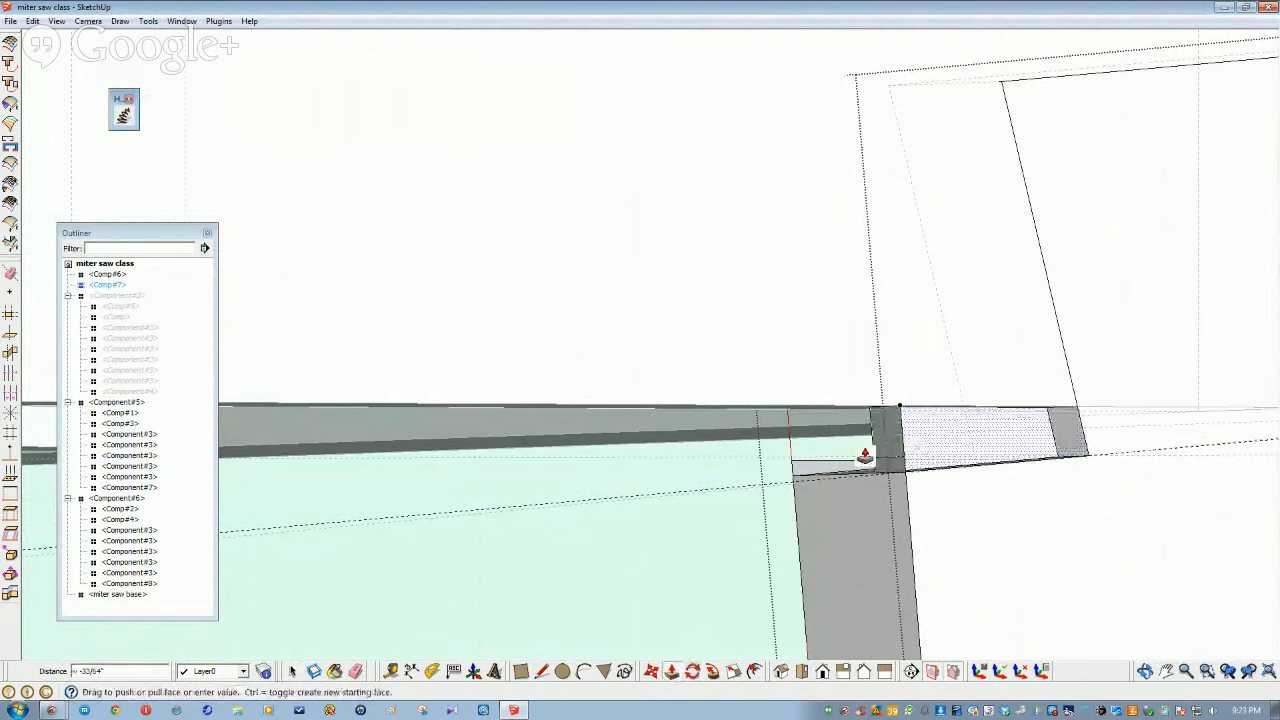
pyautogui.click(793, 464)
# Delete the leftover top edge of the earlier wedge from the filled inner shoulder
pyautogui.moveTo(729, 558); pyautogui.dragTo(880, 460, button='middle')
pyautogui.press('space')
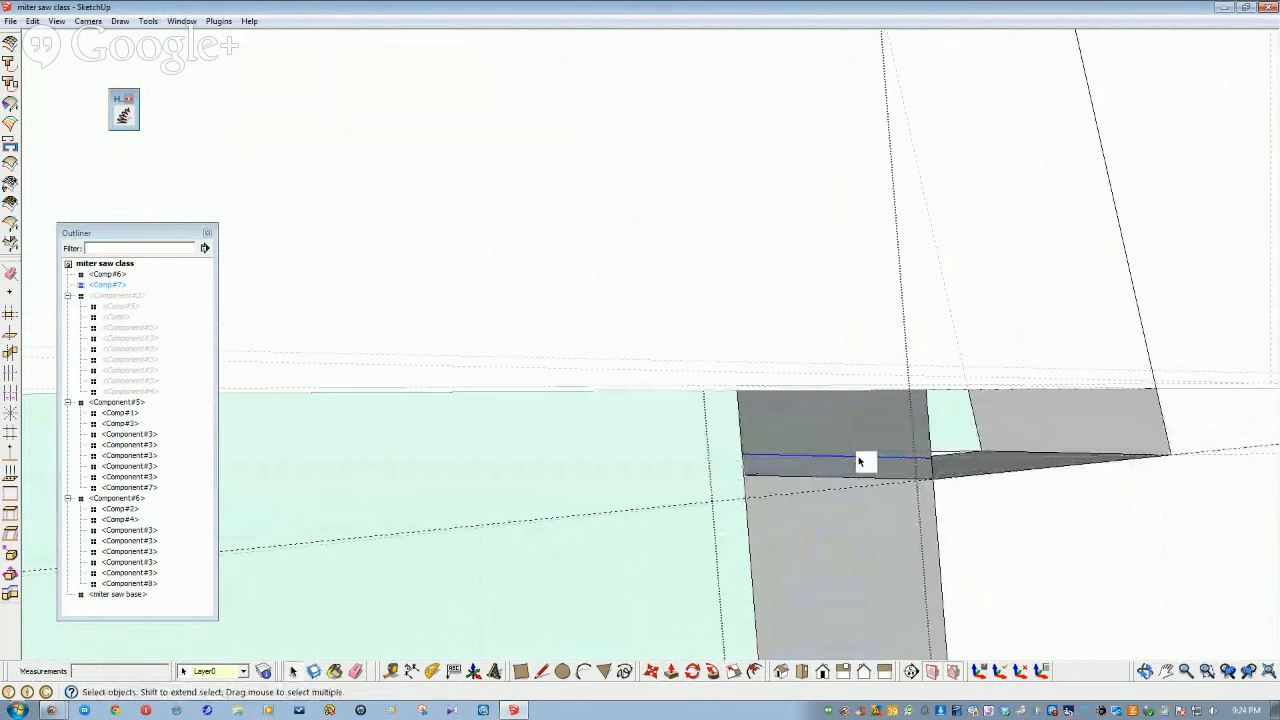
pyautogui.moveTo(948, 459); pyautogui.dragTo(994, 486, button='middle')
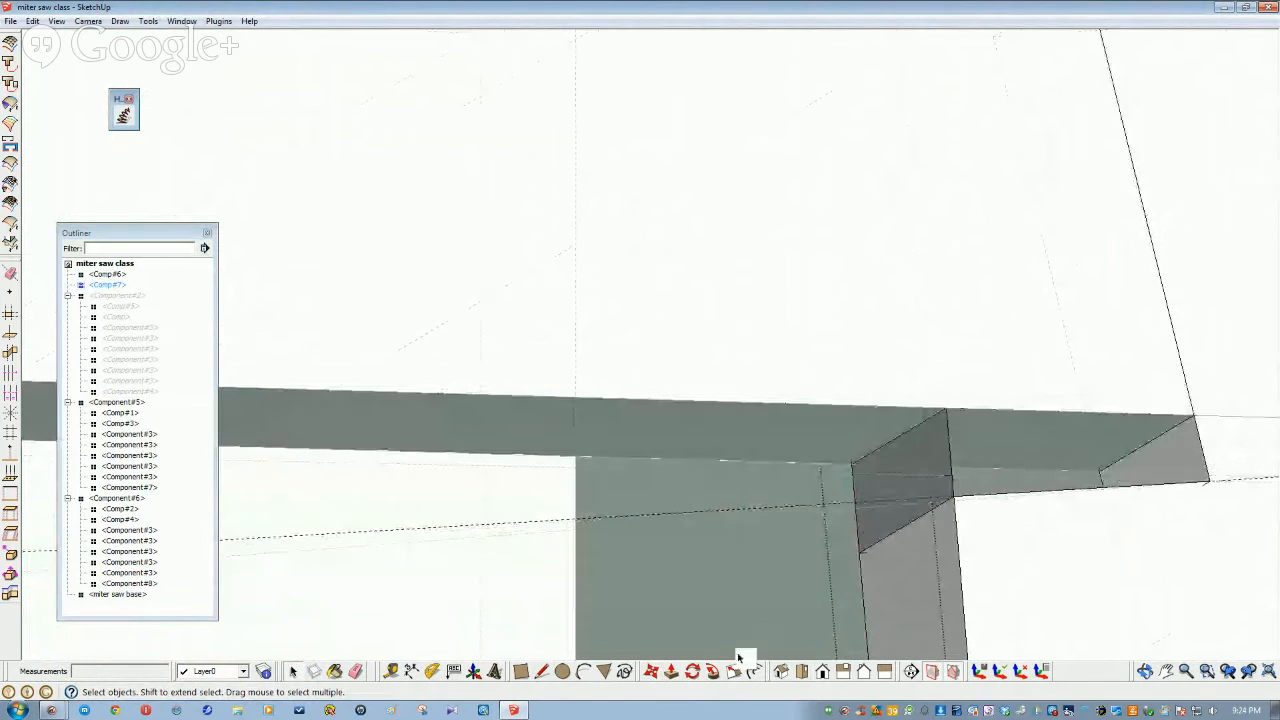
# Draw lines about 7/8" long along the front and rear top edges of the inner shoulder, from the dovetail to the outer corner
pyautogui.click(543, 671)
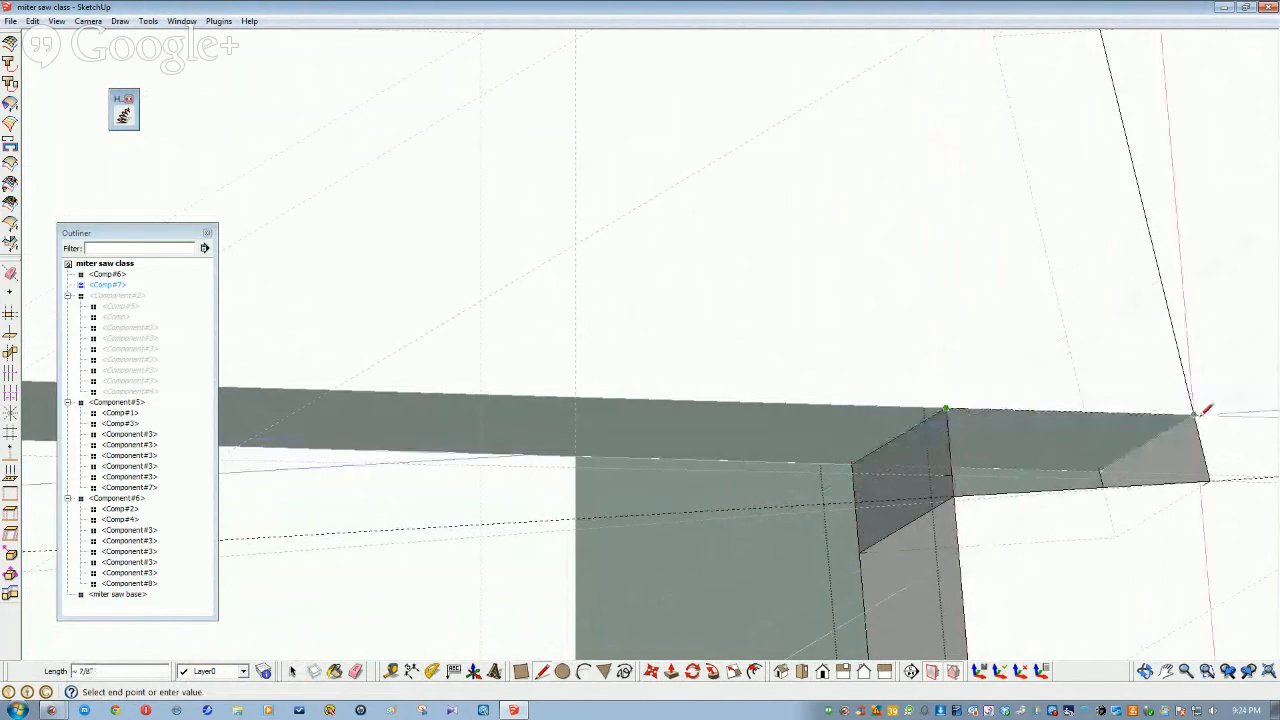
pyautogui.moveTo(1186, 408); pyautogui.dragTo(397, 434, button='middle')
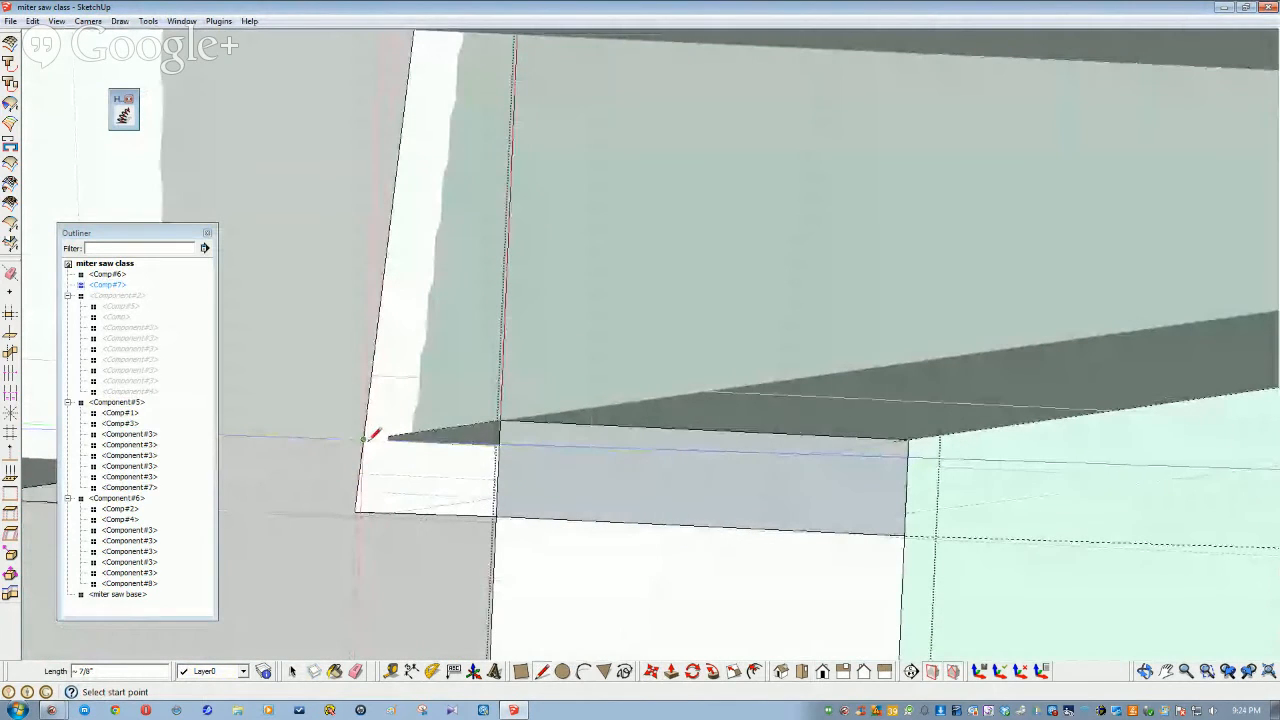
pyautogui.click(364, 438)
pyautogui.click(501, 422)
# Delete the seam edges between the filled shoulder and the original upright on the outer side and rear face
pyautogui.press('space')
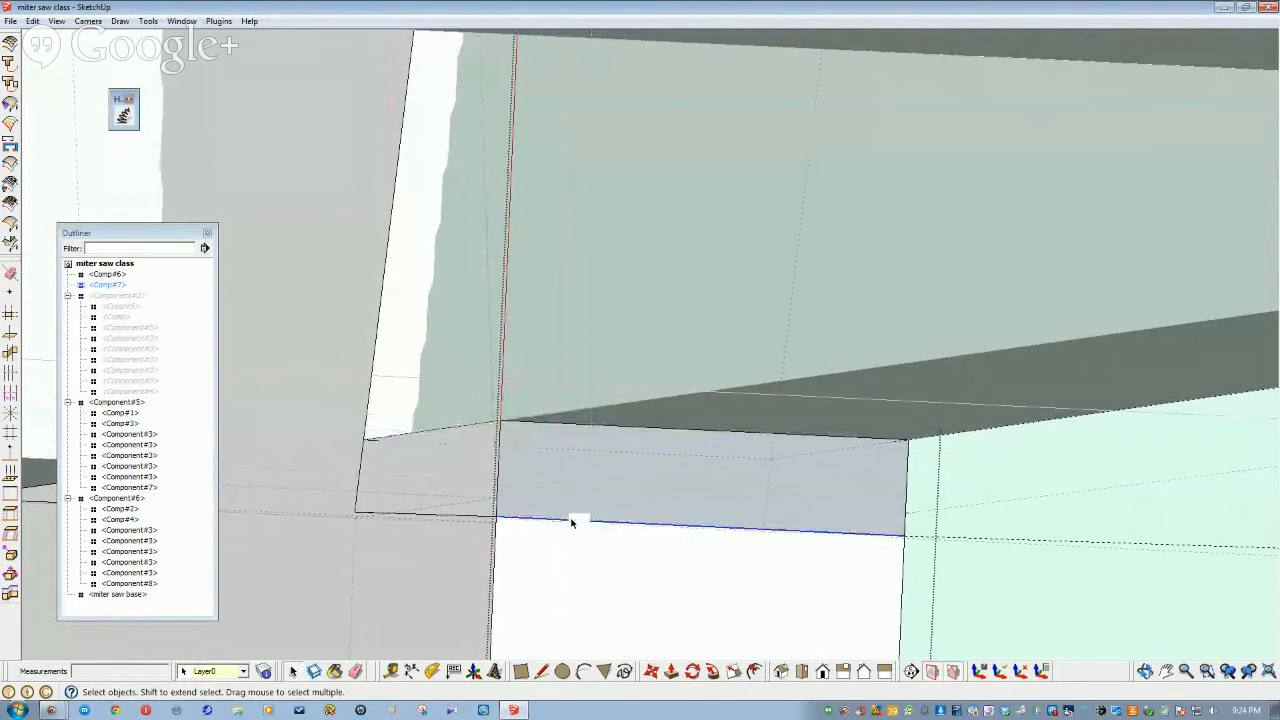
pyautogui.press('Delete')
pyautogui.scroll(-1, 503, 509)
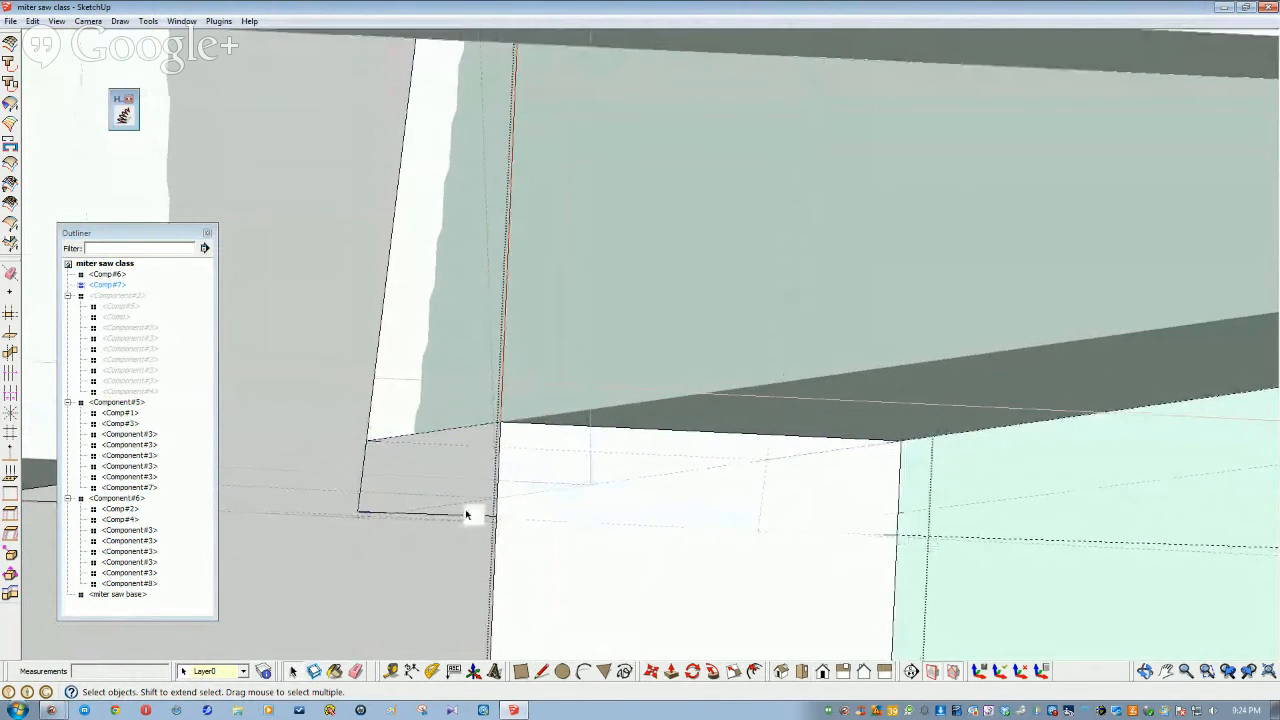
pyautogui.moveTo(757, 591); pyautogui.dragTo(900, 413, button='middle')
# Leave the upright and hide the Component#5 assembly
pyautogui.click(480, 246)
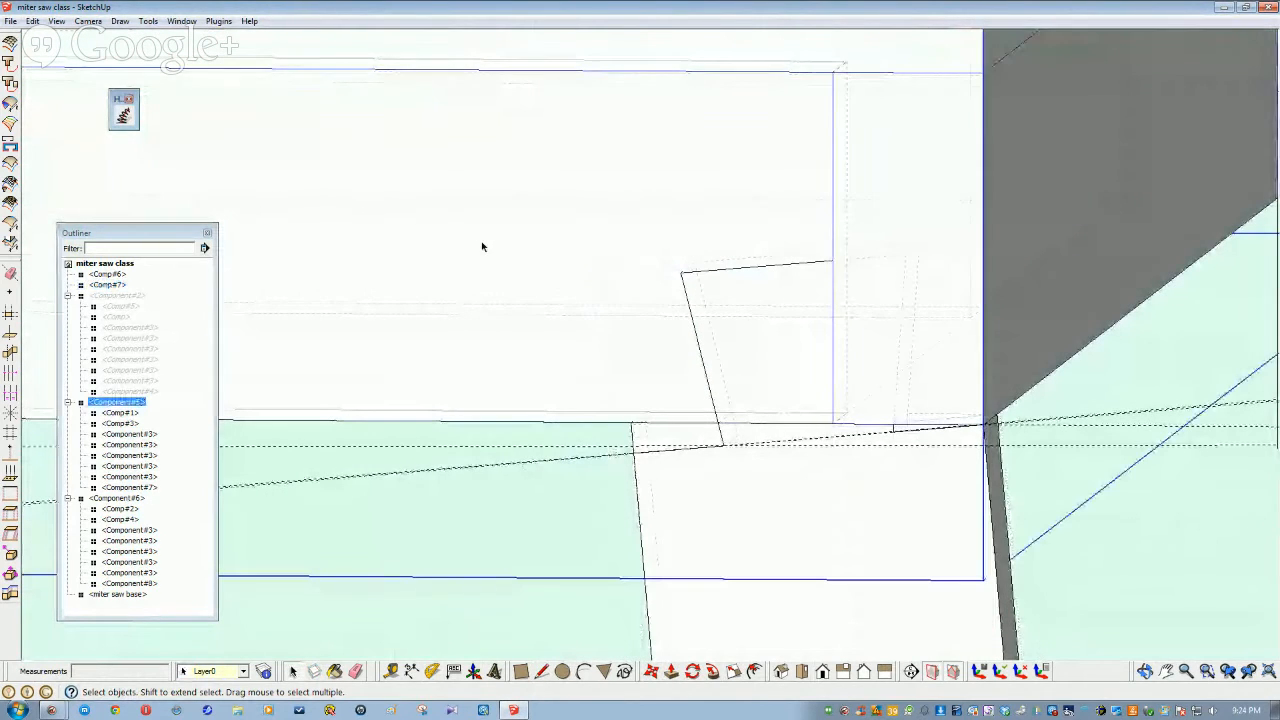
pyautogui.rightClick(482, 246)
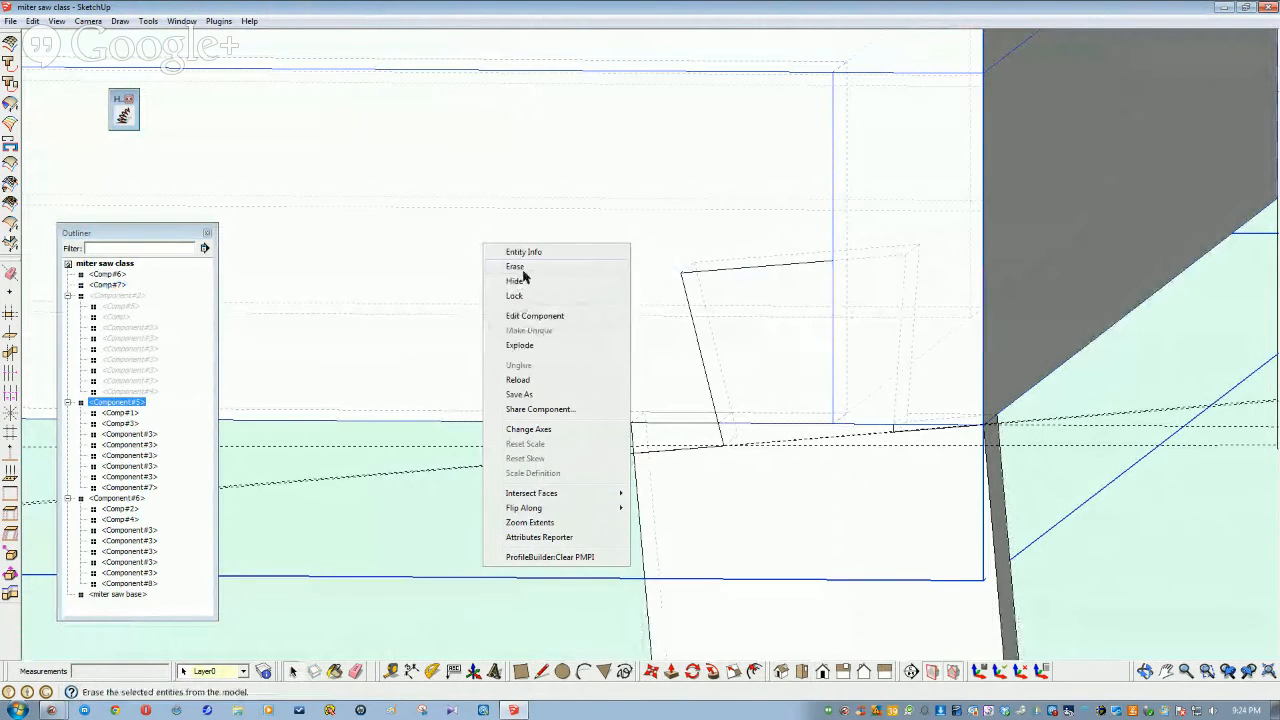
pyautogui.click(515, 282)
# Reopen the upright, remove the leftover seam line below the dovetail on its front face, and close the component
pyautogui.moveTo(678, 375); pyautogui.dragTo(719, 433, button='middle')
pyautogui.click(718, 432)
pyautogui.doubleClick(718, 432)
pyautogui.tripleClick(718, 433)
pyautogui.click(717, 434)
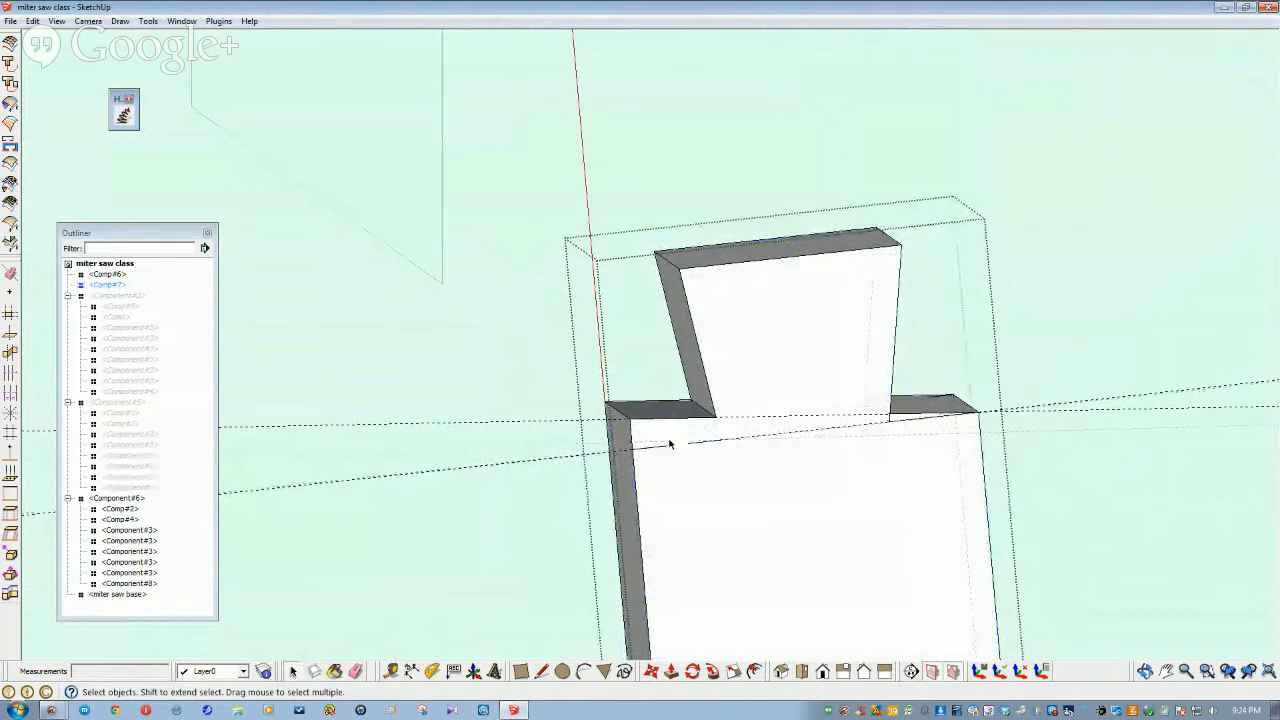
pyautogui.tripleClick(670, 443)
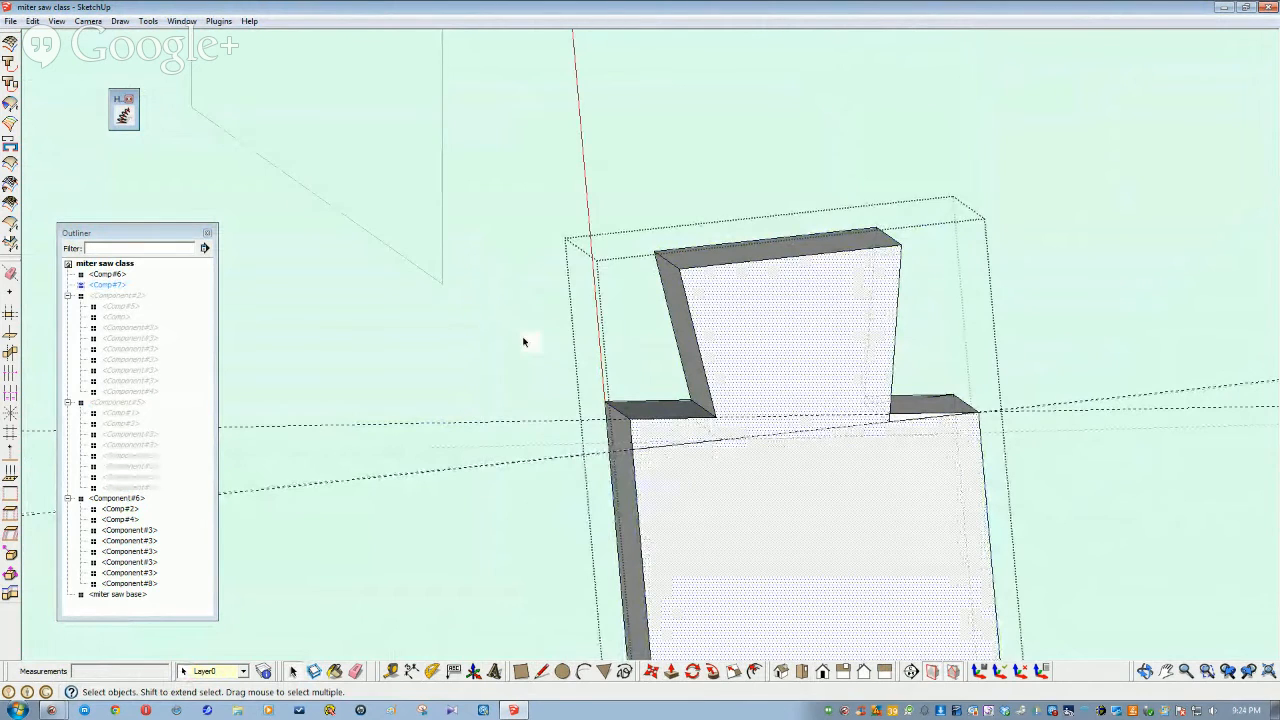
pyautogui.click(520, 341)
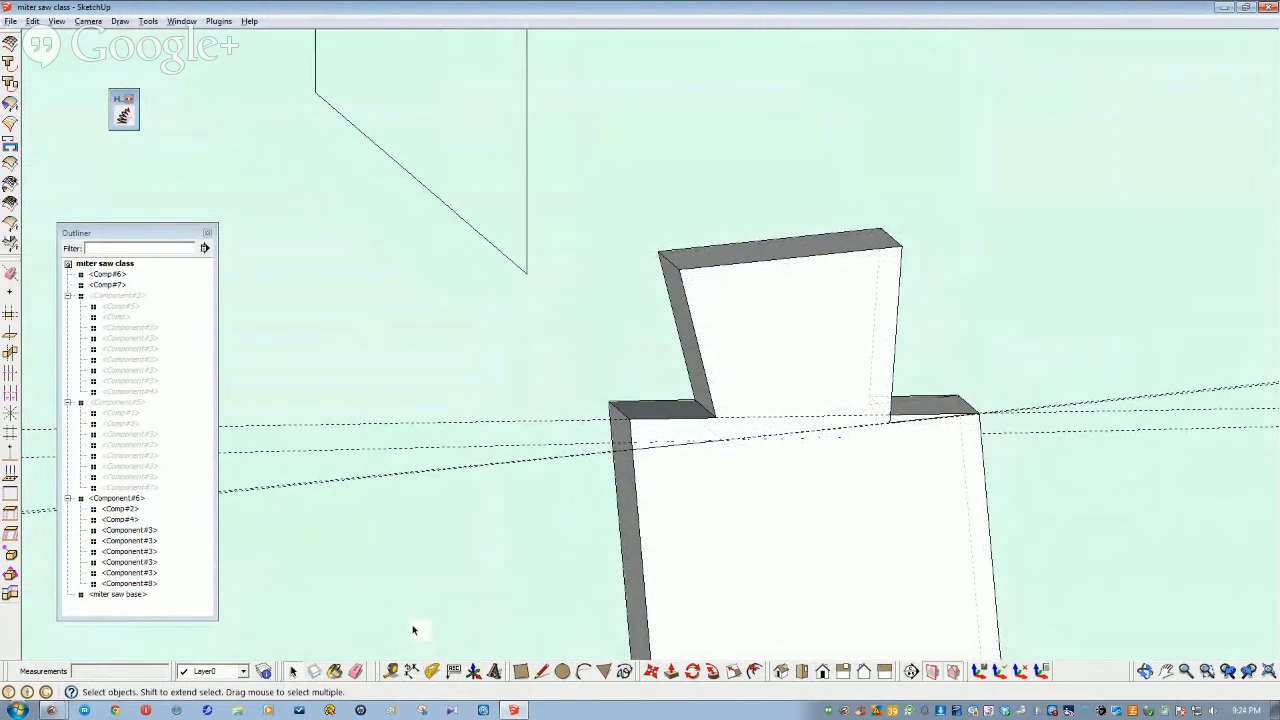
# Paint the dovetailed upright with the DarkOrange named colour
pyautogui.press('b')
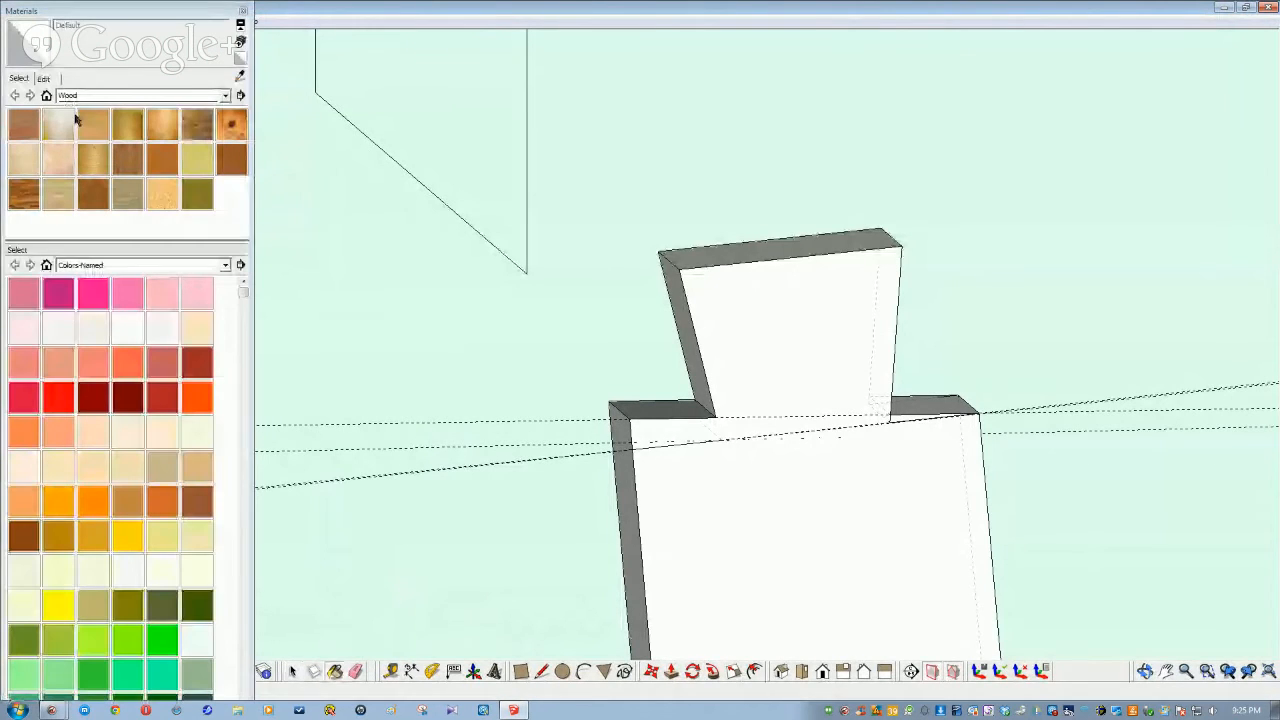
pyautogui.click(92, 501)
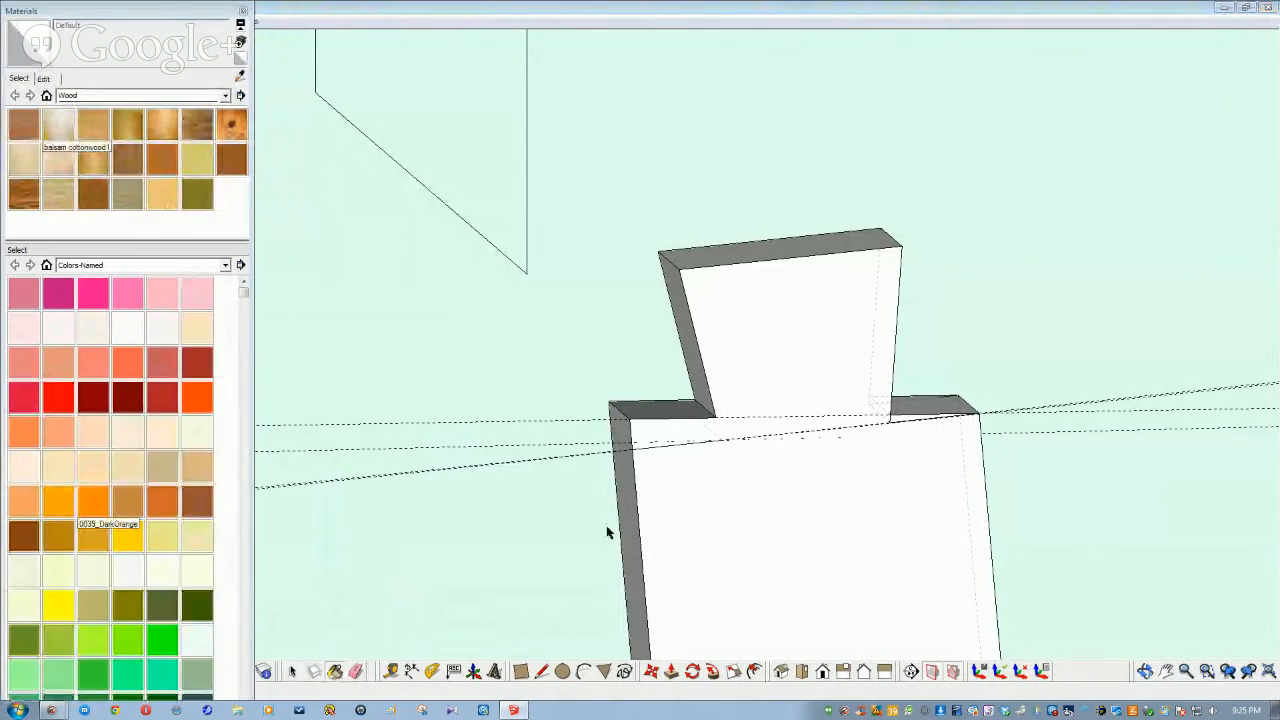
pyautogui.click(696, 530)
pyautogui.press('space')
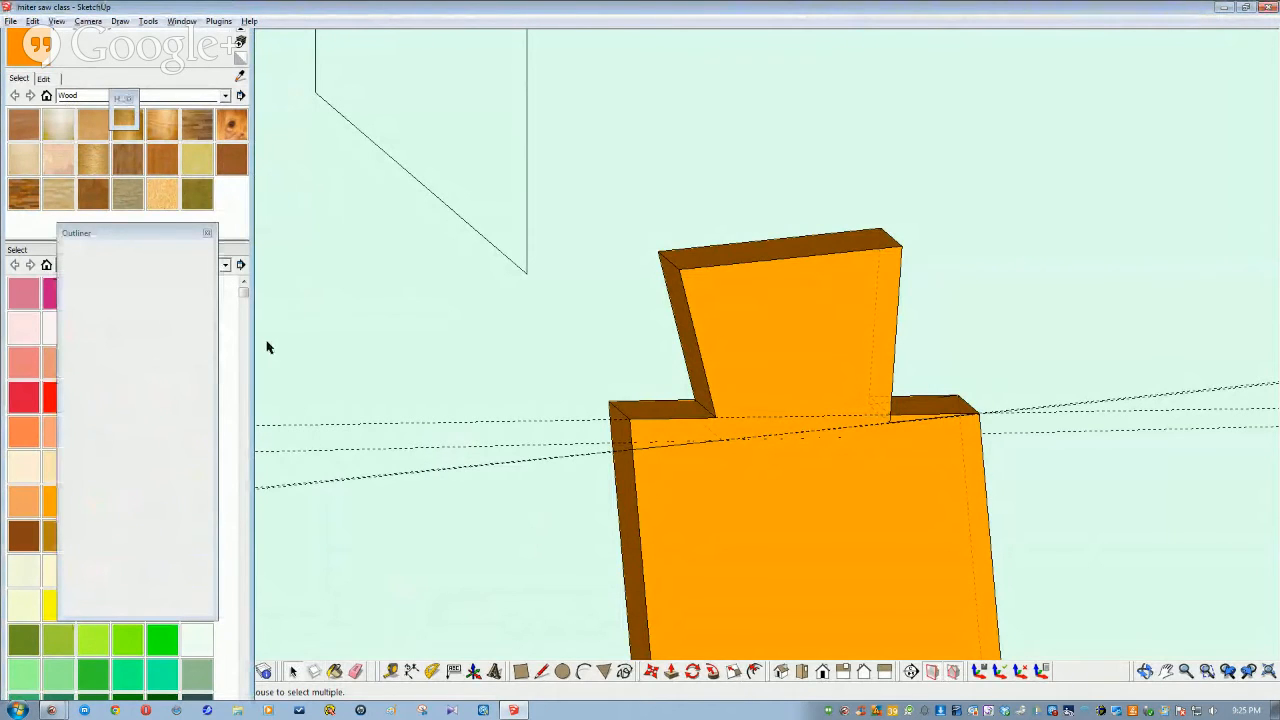
# Unhide the Component#5 assembly around the orange upright
pyautogui.scroll(-5, 414, 486)
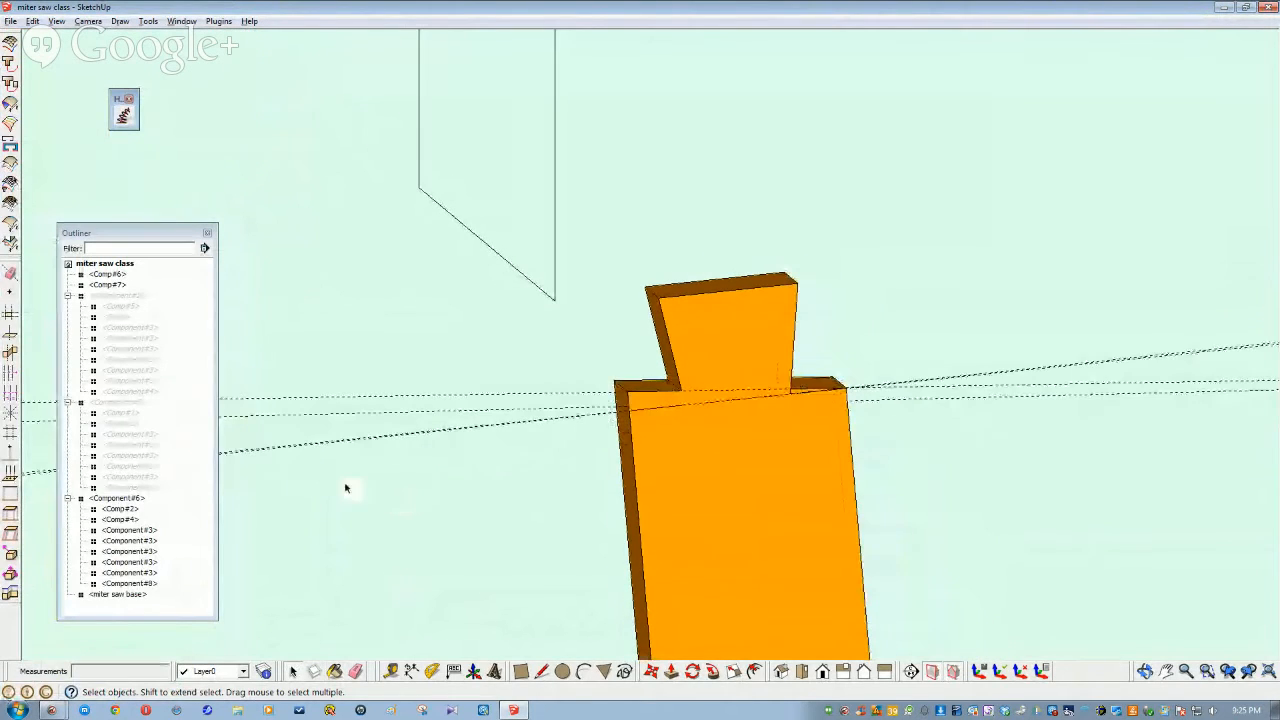
pyautogui.rightClick(113, 403)
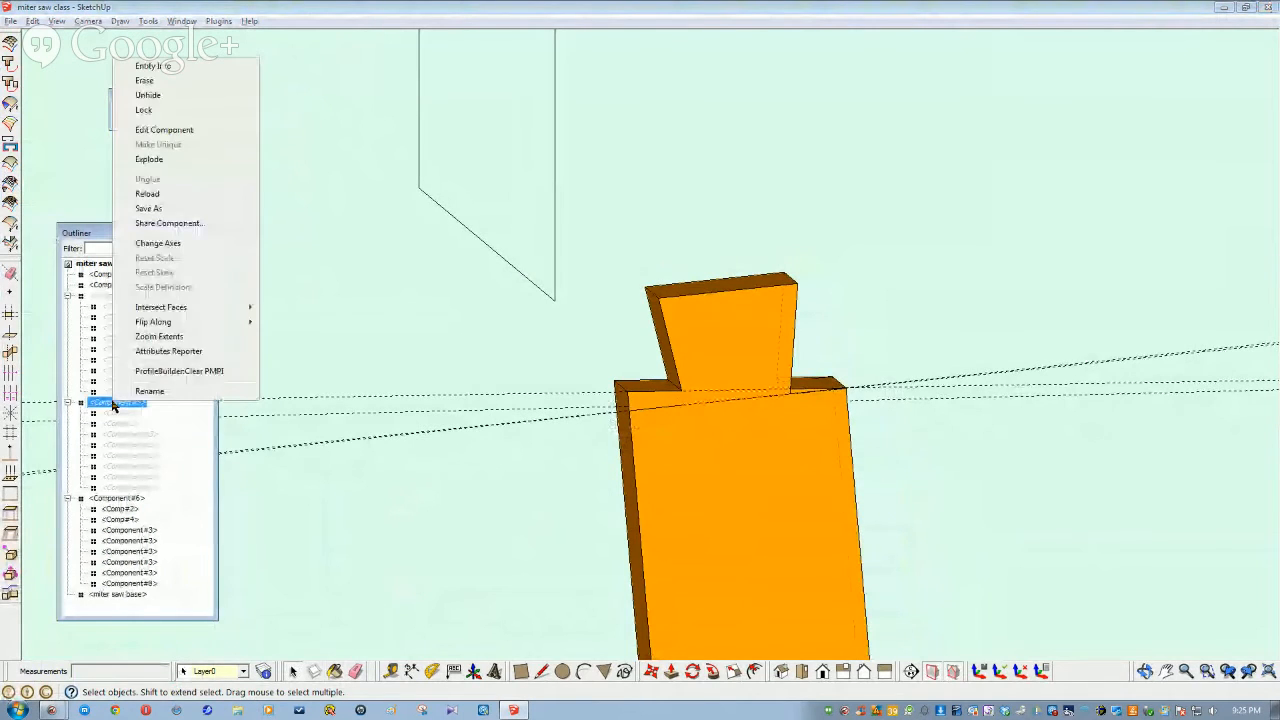
pyautogui.click(160, 96)
# Open the end crosspiece of Component#5 and trace the top and slanted side of the upright's dovetail on its end face
pyautogui.moveTo(254, 297); pyautogui.dragTo(493, 324, button='middle')
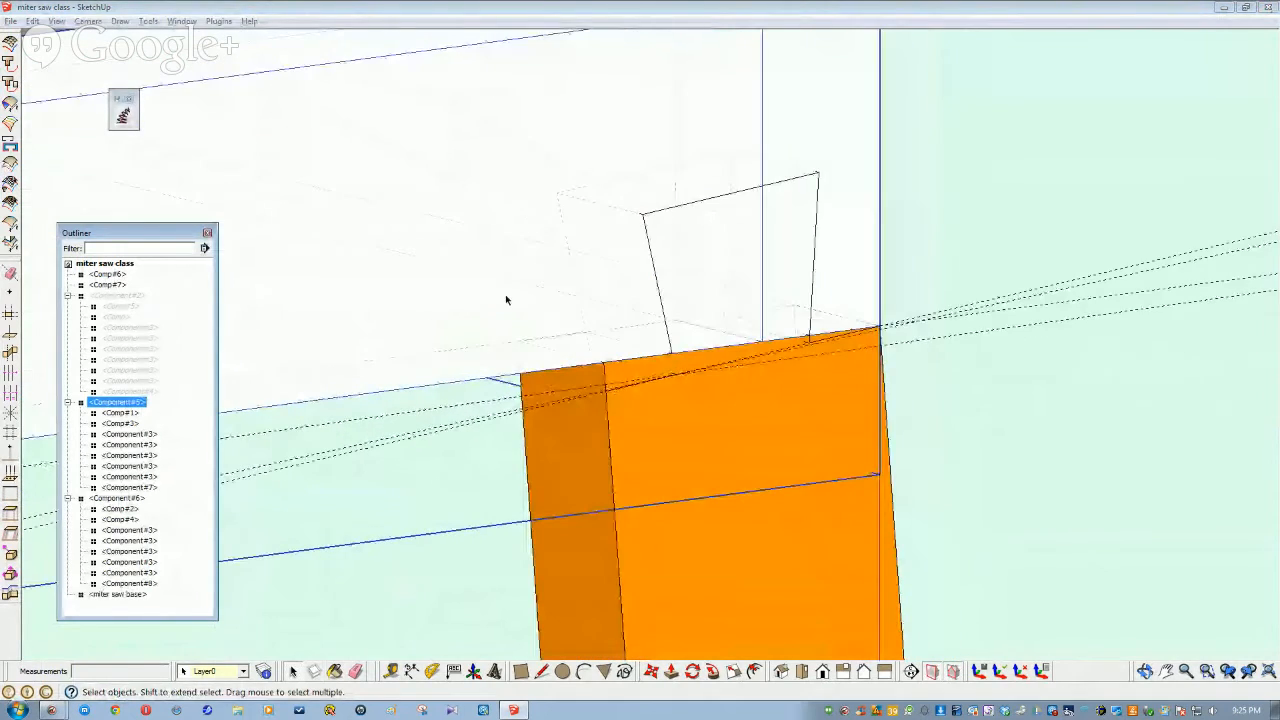
pyautogui.moveTo(653, 434); pyautogui.dragTo(451, 334, button='middle')
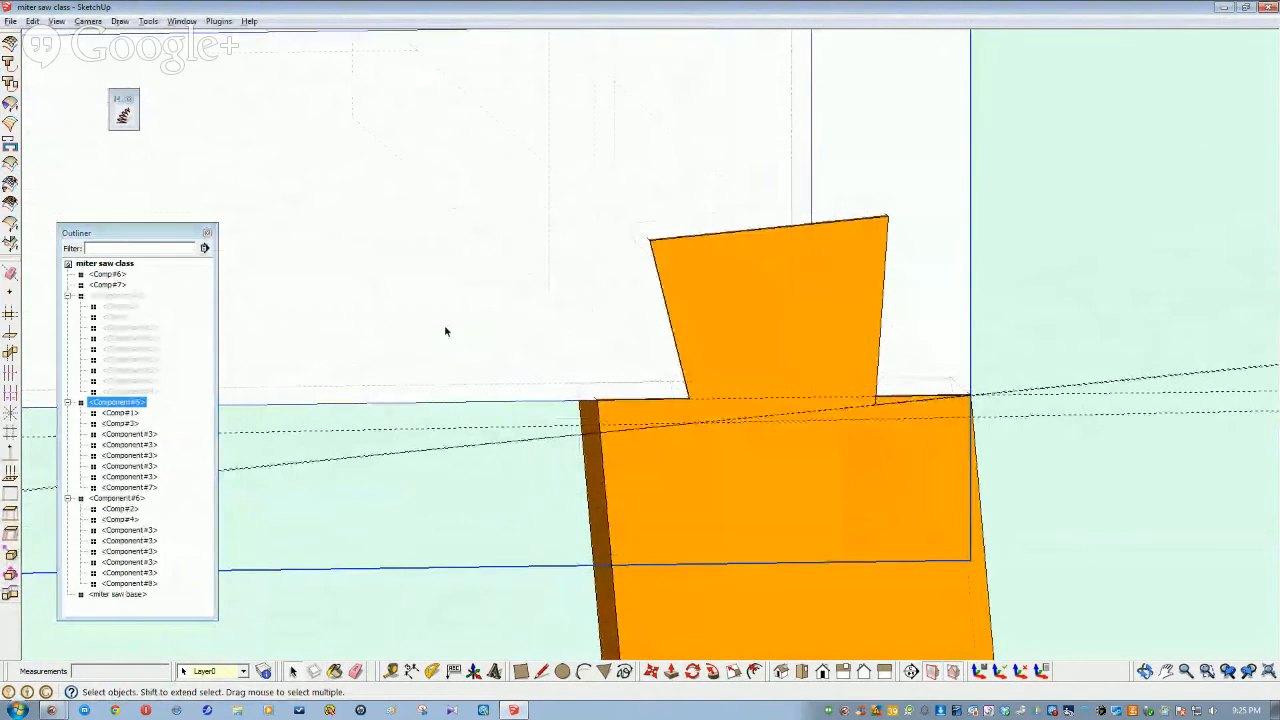
pyautogui.doubleClick(446, 331)
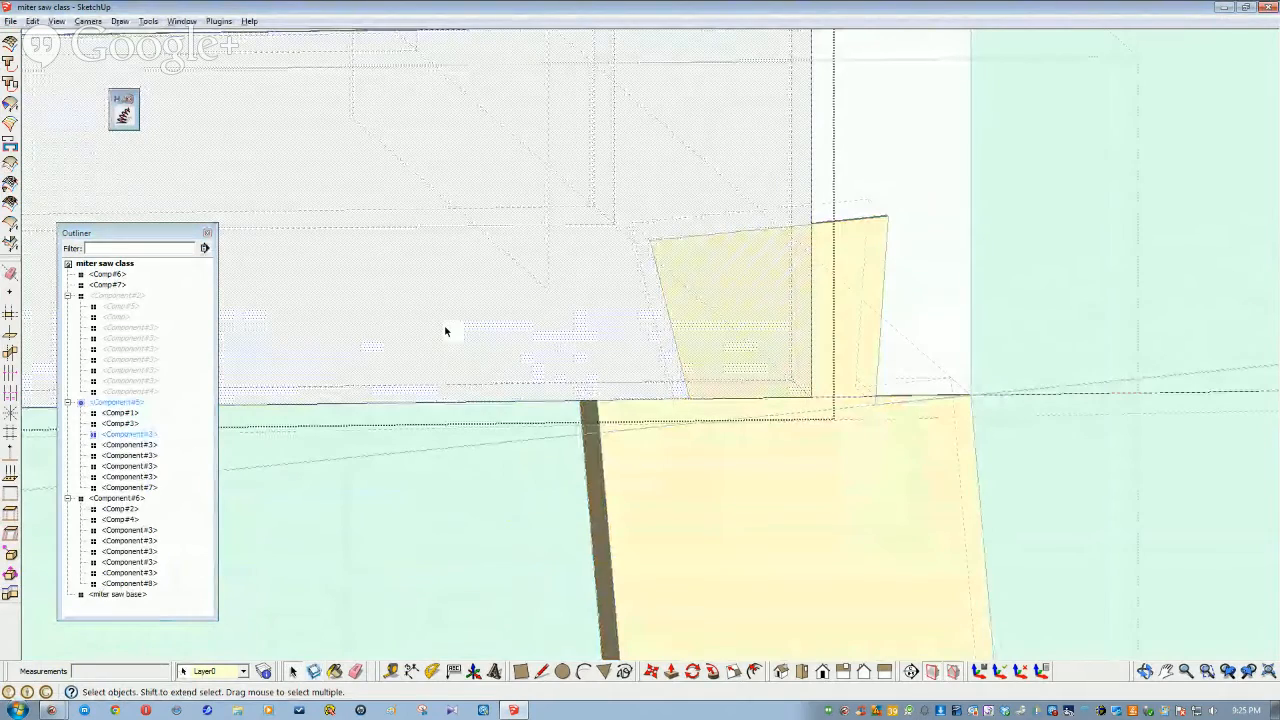
pyautogui.press('l')
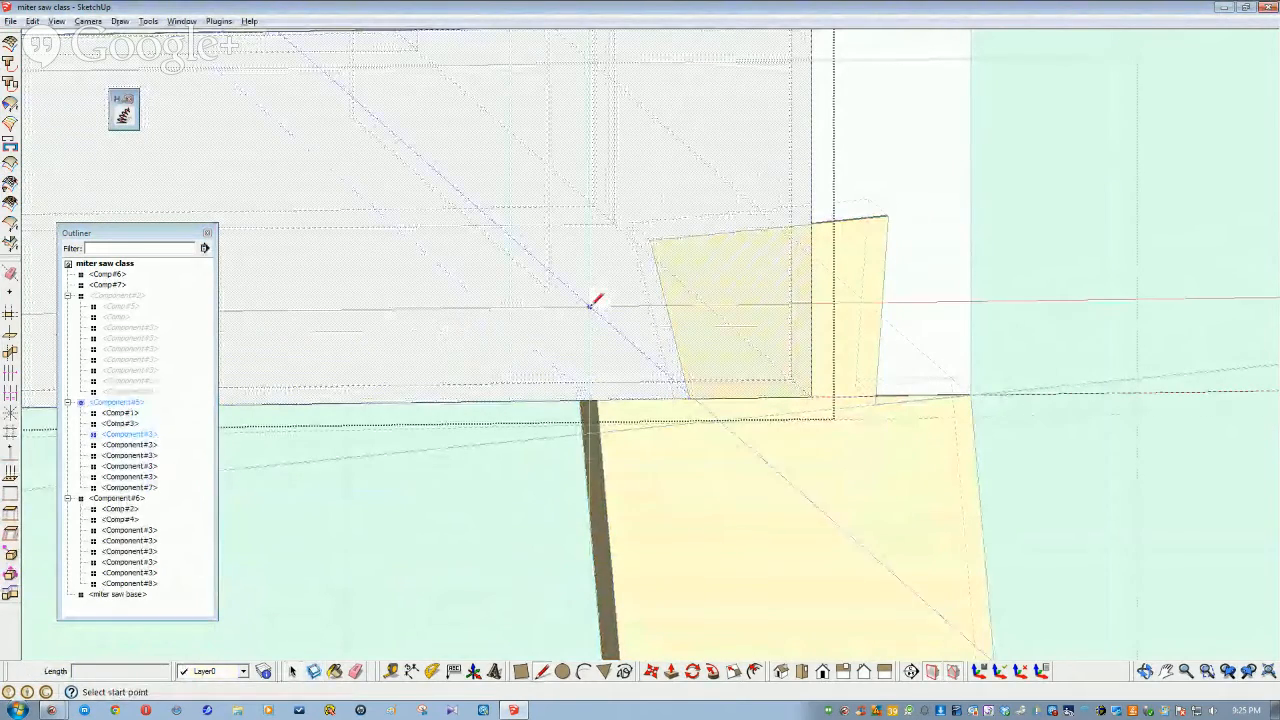
pyautogui.click(812, 222)
pyautogui.click(651, 239)
pyautogui.click(651, 239)
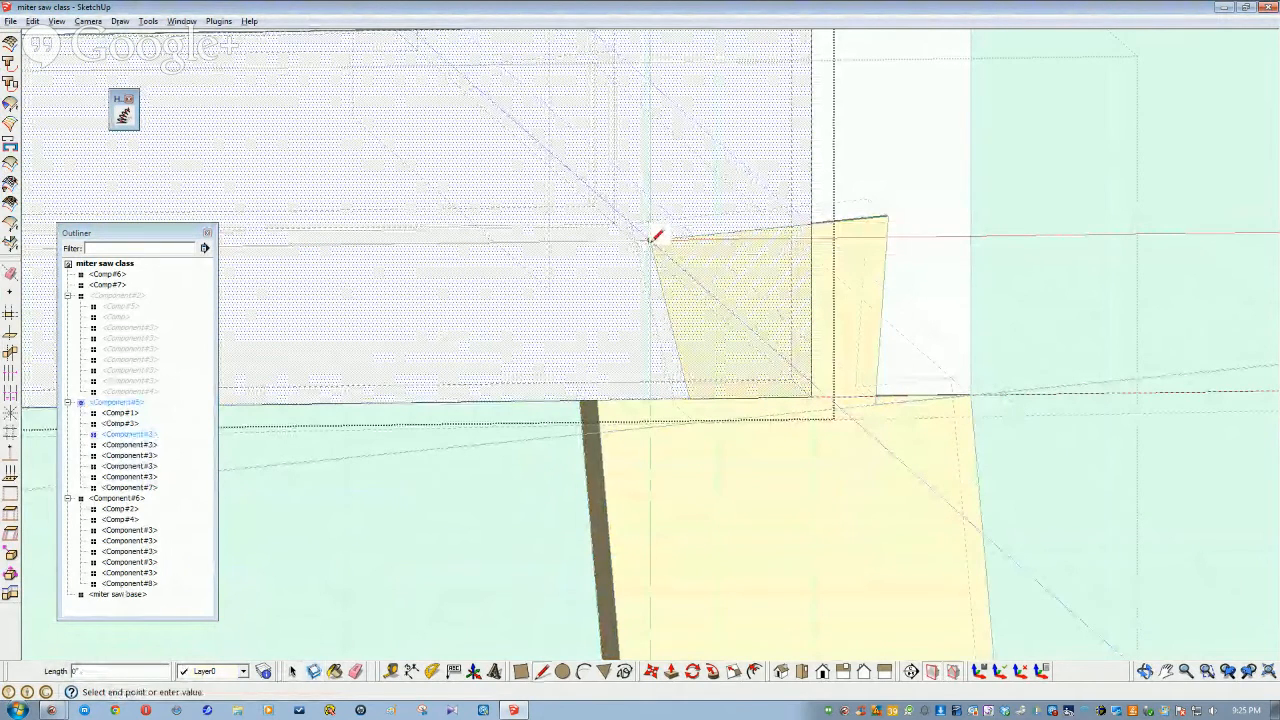
pyautogui.click(688, 397)
pyautogui.press('space')
# Open the adjoining side board, trace the rest of the dovetail outline on its end, and close the assembly
pyautogui.click(941, 276)
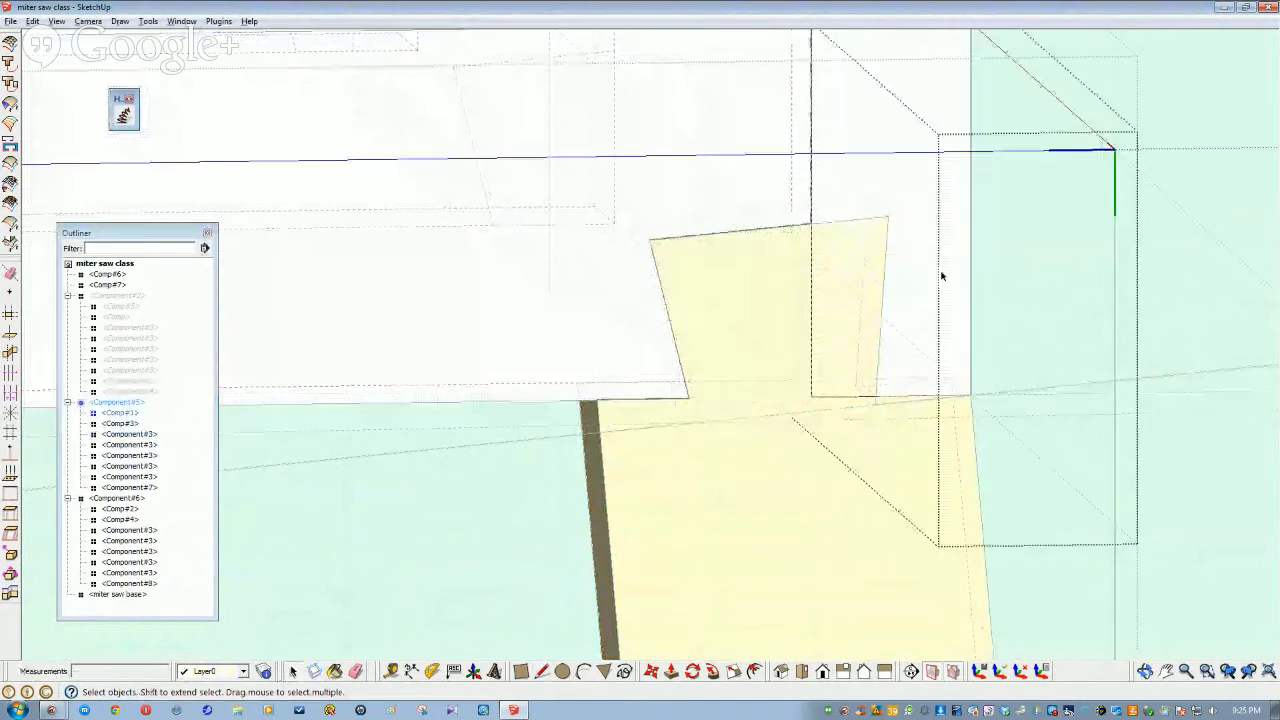
pyautogui.press('l')
pyautogui.click(811, 222)
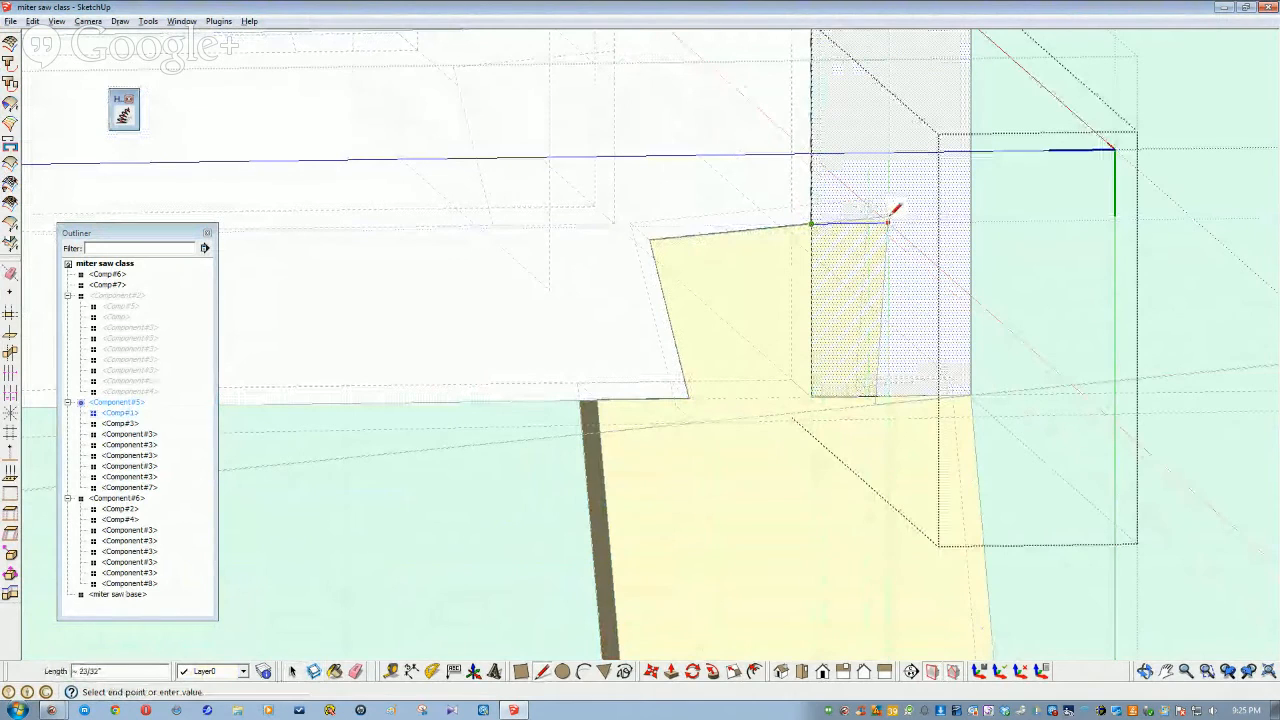
pyautogui.click(887, 216)
pyautogui.click(876, 397)
pyautogui.press('space')
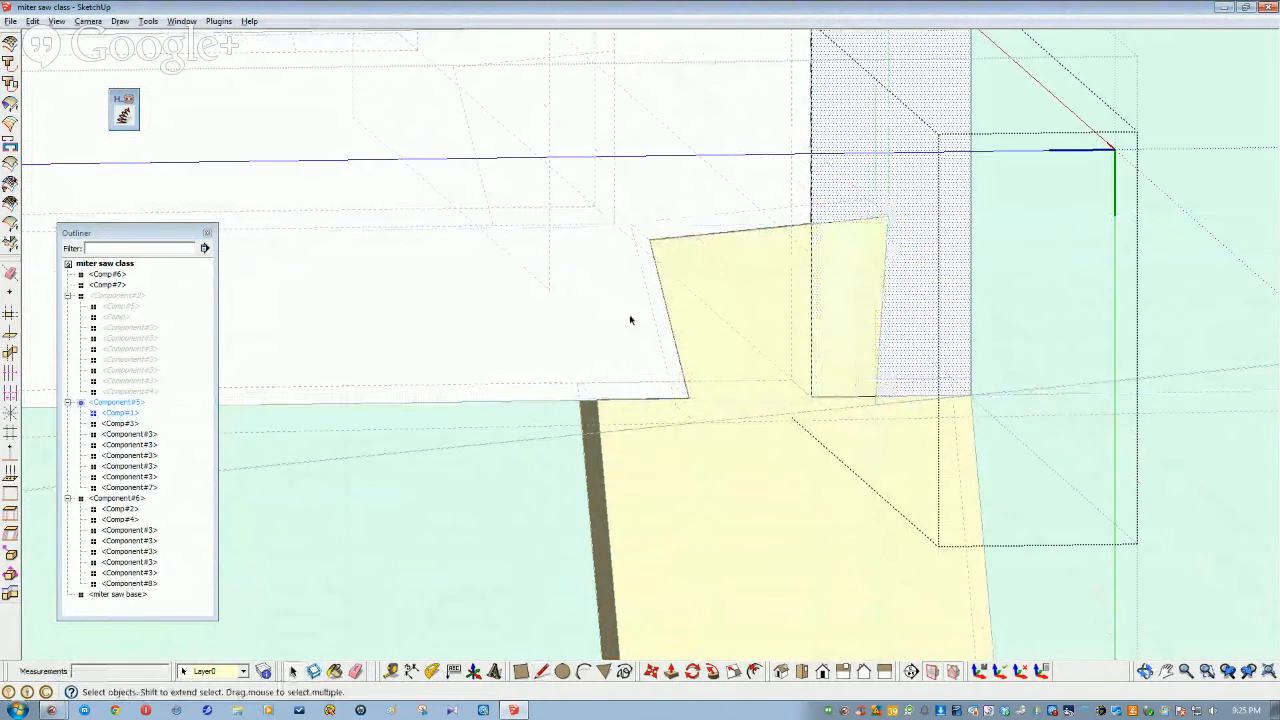
pyautogui.doubleClick(708, 475)
pyautogui.click(1143, 510)
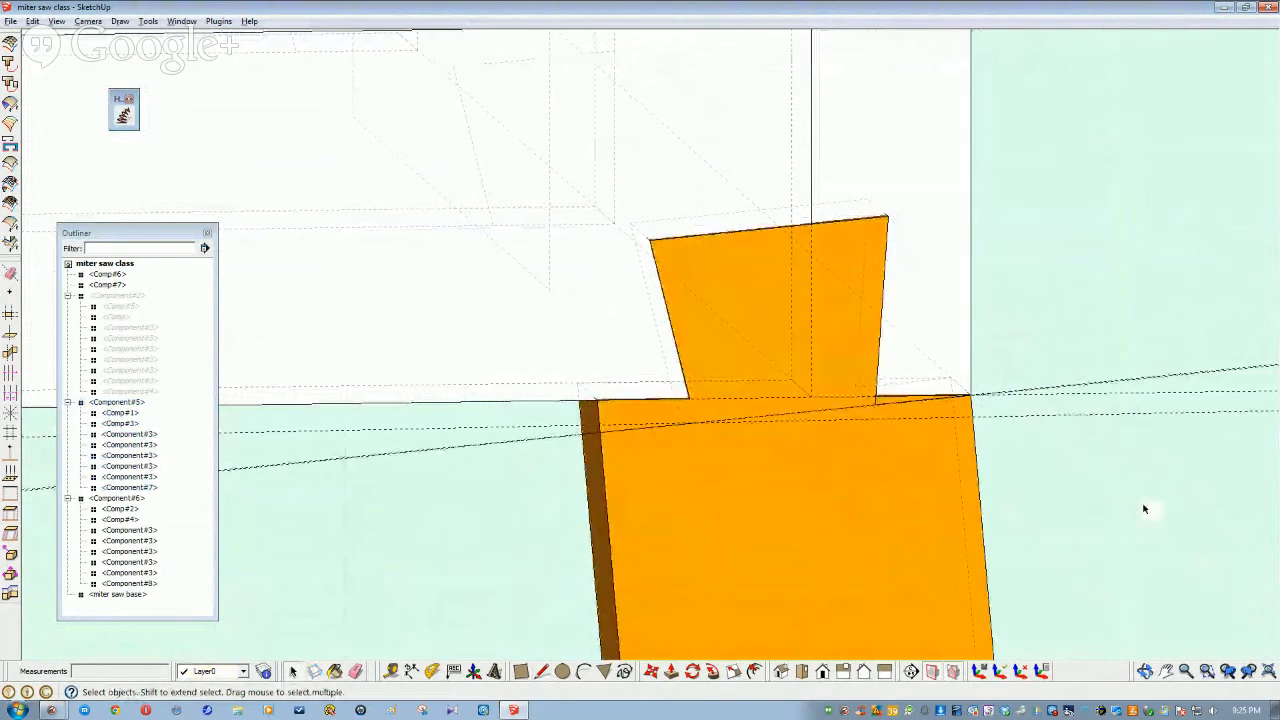
# Hide the orange upright and cut the traced dovetail portion through the end crosspiece with Push/Pull
pyautogui.rightClick(801, 520)
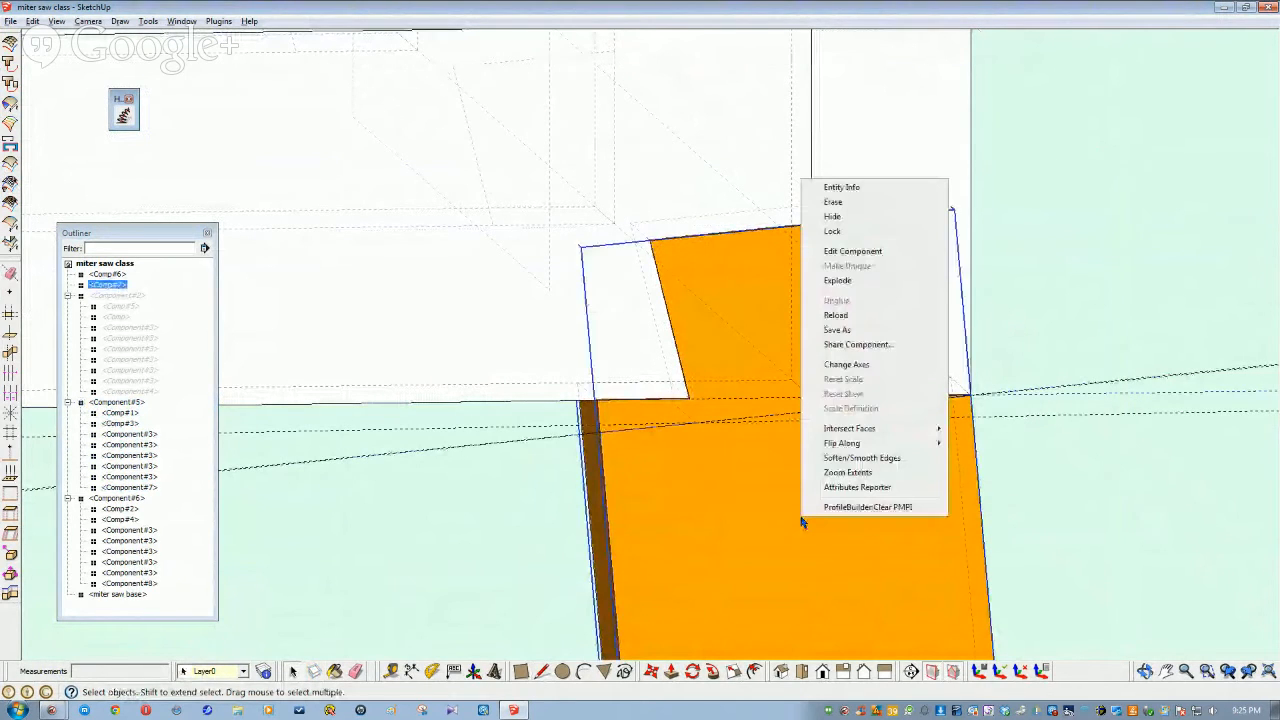
pyautogui.click(838, 216)
pyautogui.doubleClick(652, 337)
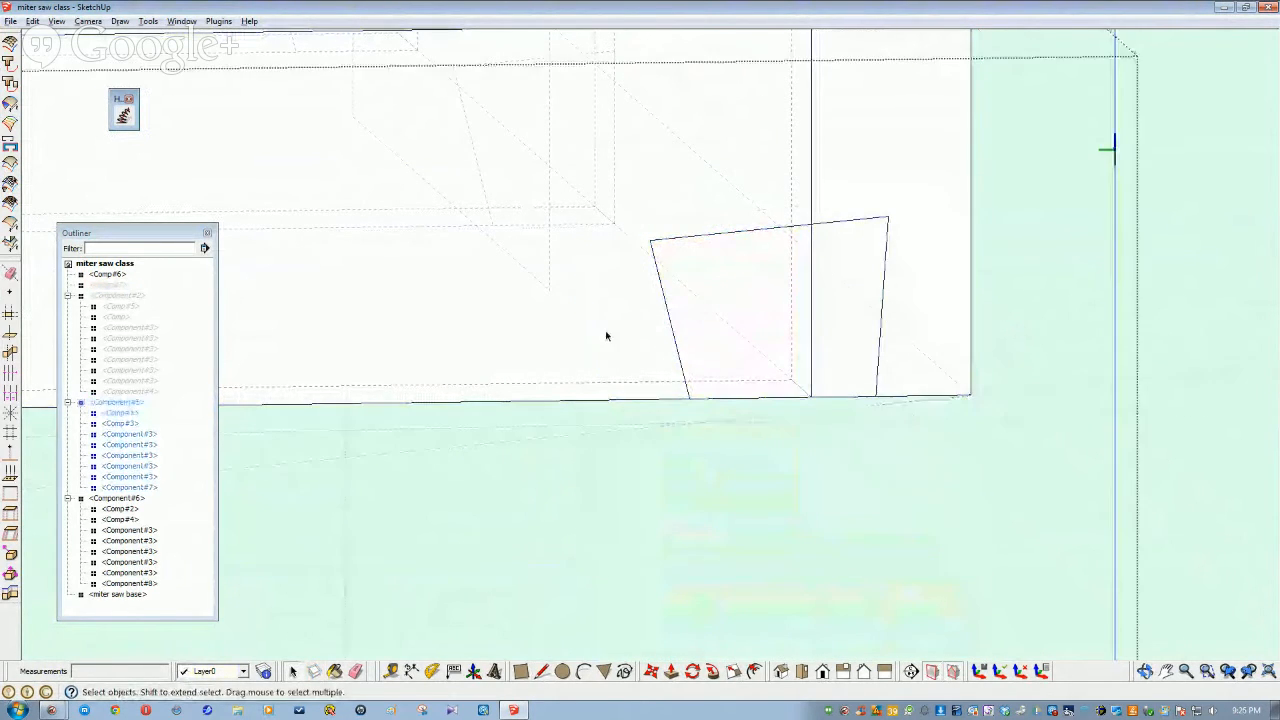
pyautogui.click(693, 337)
pyautogui.doubleClick(693, 337)
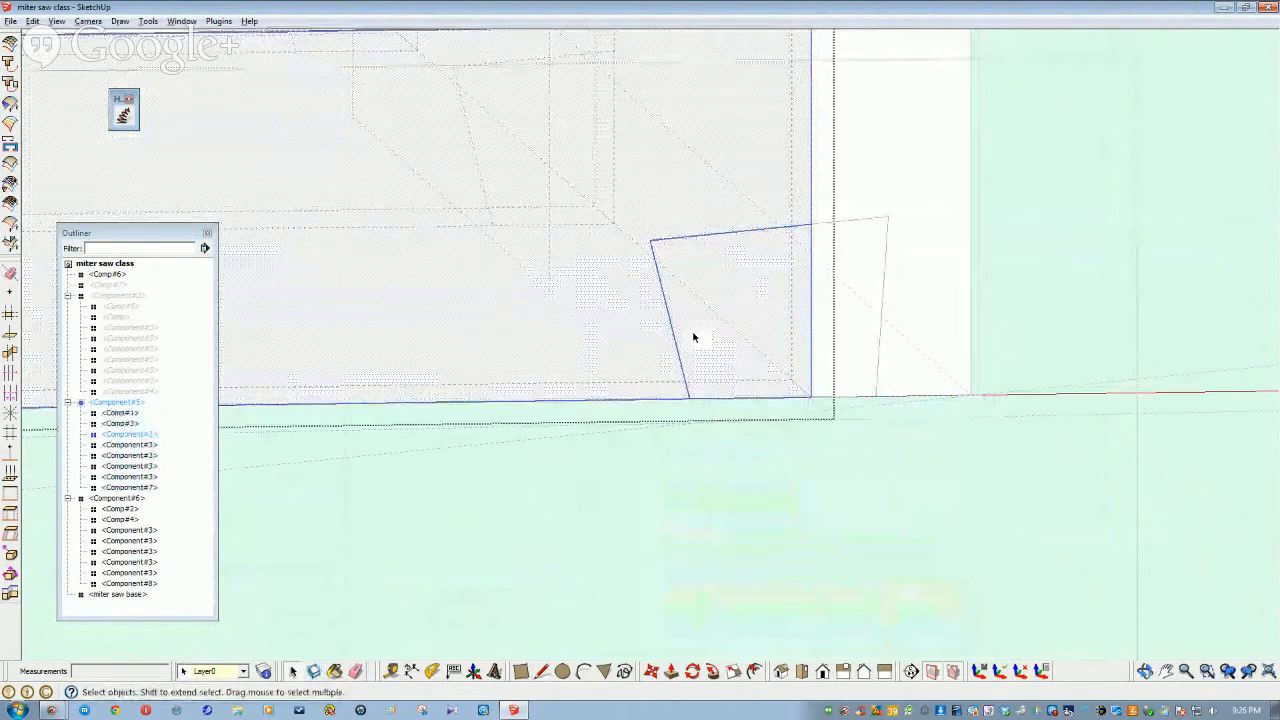
pyautogui.click(693, 337)
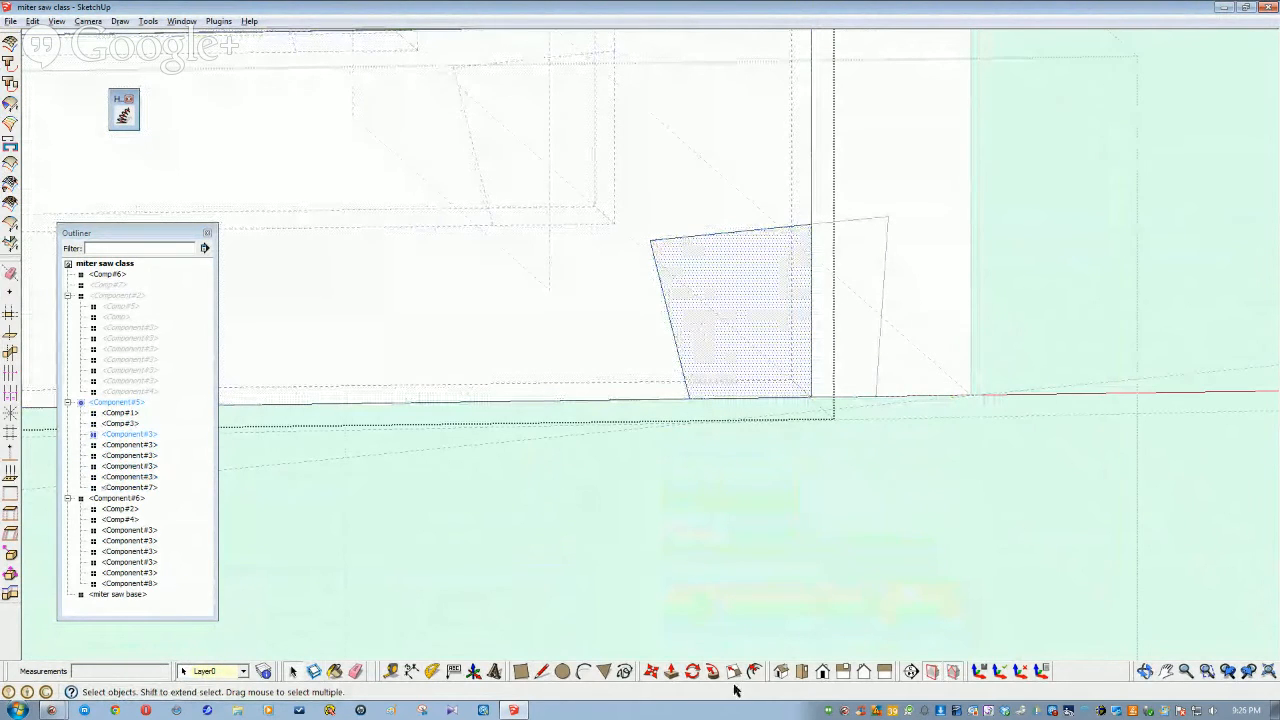
pyautogui.click(671, 676)
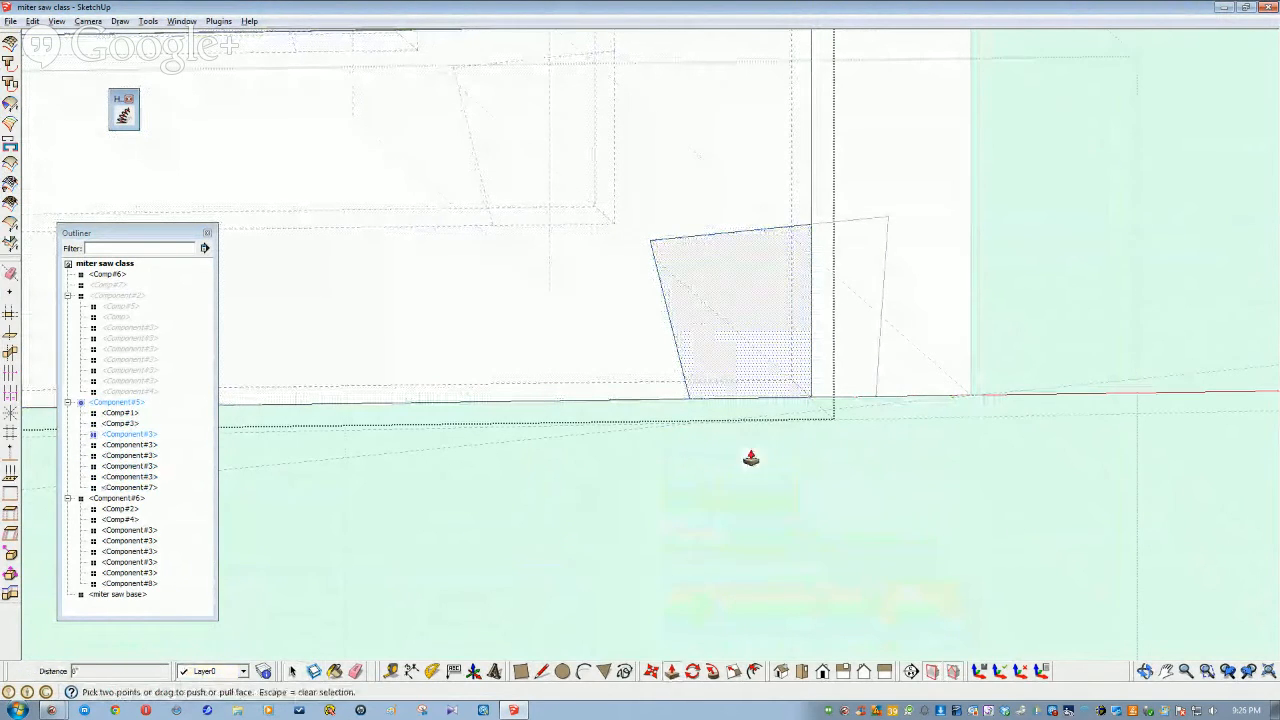
pyautogui.click(718, 375)
pyautogui.click(906, 369)
pyautogui.press('space')
# Open the adjoining side board and push its traced dovetail portion through by the same distance
pyautogui.doubleClick(930, 327)
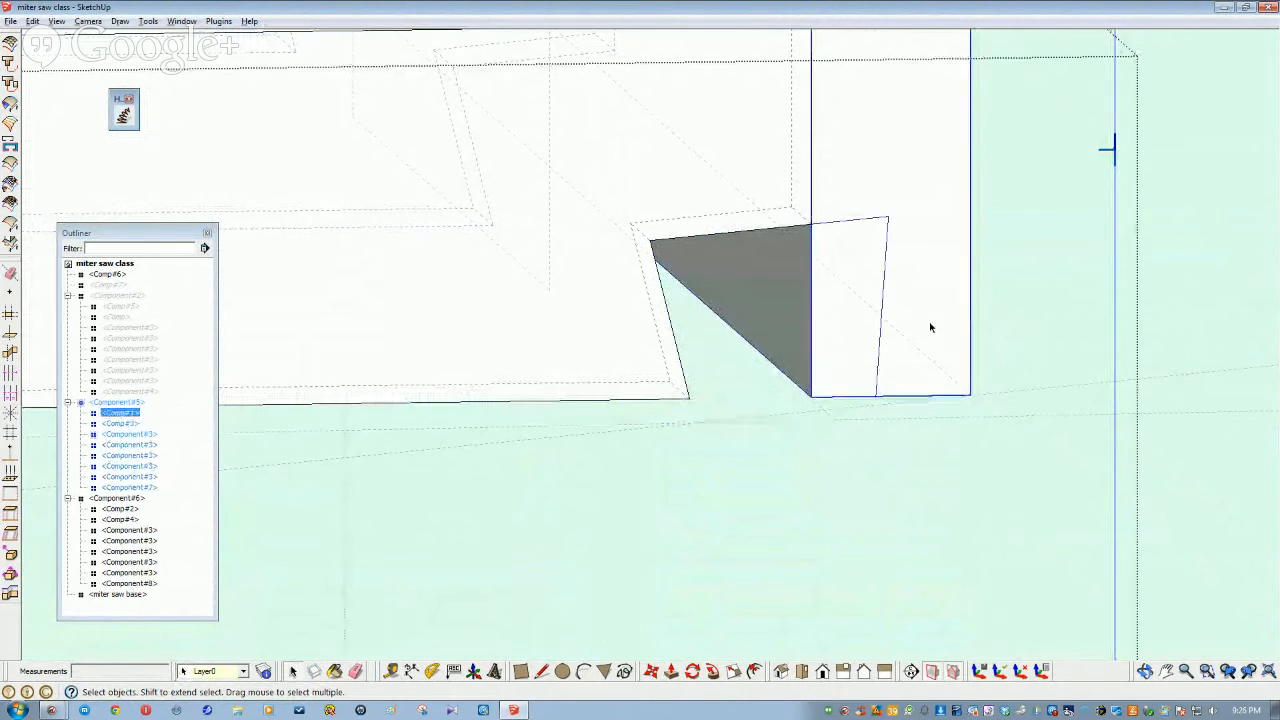
pyautogui.doubleClick(918, 325)
pyautogui.click(846, 326)
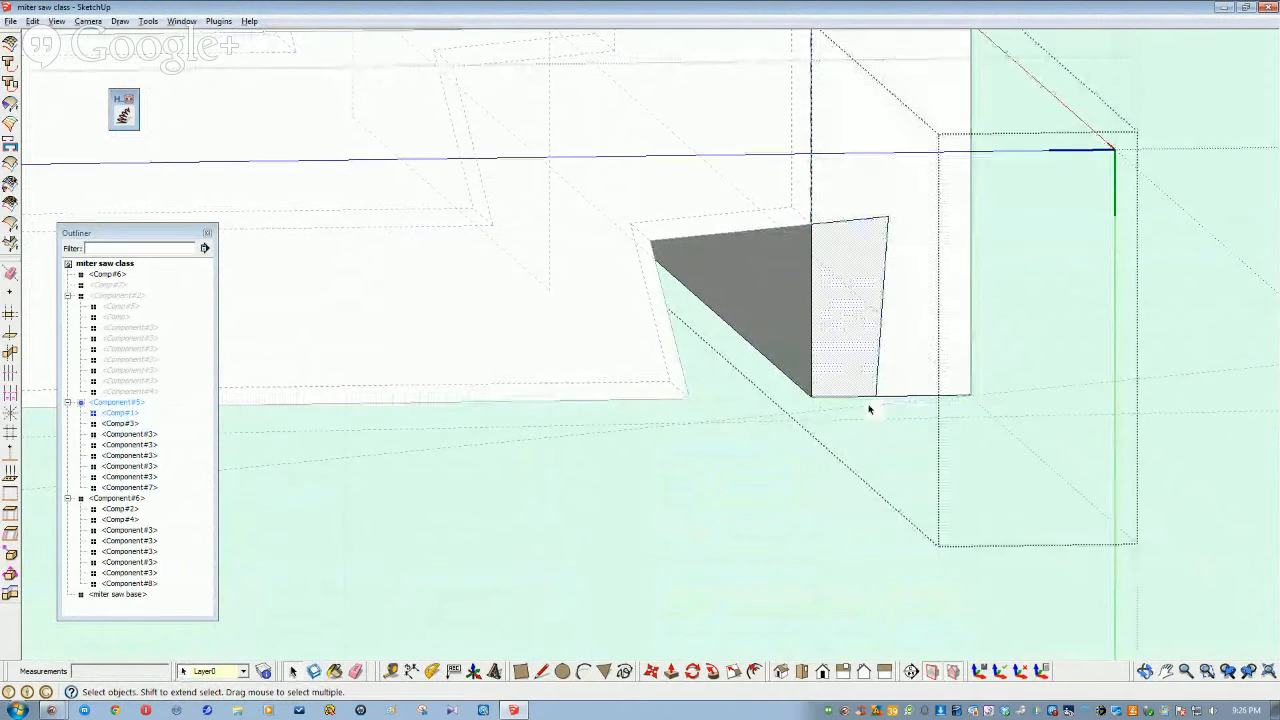
pyautogui.click(672, 672)
pyautogui.doubleClick(831, 362)
pyautogui.moveTo(795, 527)
pyautogui.mouseDown(button='middle')
pyautogui.moveTo(794, 513)
pyautogui.moveTo(1005, 411)
pyautogui.moveTo(1003, 337)
pyautogui.moveTo(1006, 386)
pyautogui.mouseUp(button='middle')
pyautogui.press('space')
# Leave the assembly and unhide the dovetailed upright Comp#7
pyautogui.moveTo(918, 507)
pyautogui.mouseDown(button='middle')
pyautogui.moveTo(557, 431)
pyautogui.moveTo(543, 346)
pyautogui.moveTo(606, 463)
pyautogui.moveTo(509, 371)
pyautogui.moveTo(317, 357)
pyautogui.moveTo(287, 364)
pyautogui.moveTo(258, 400)
pyautogui.mouseUp(button='middle')
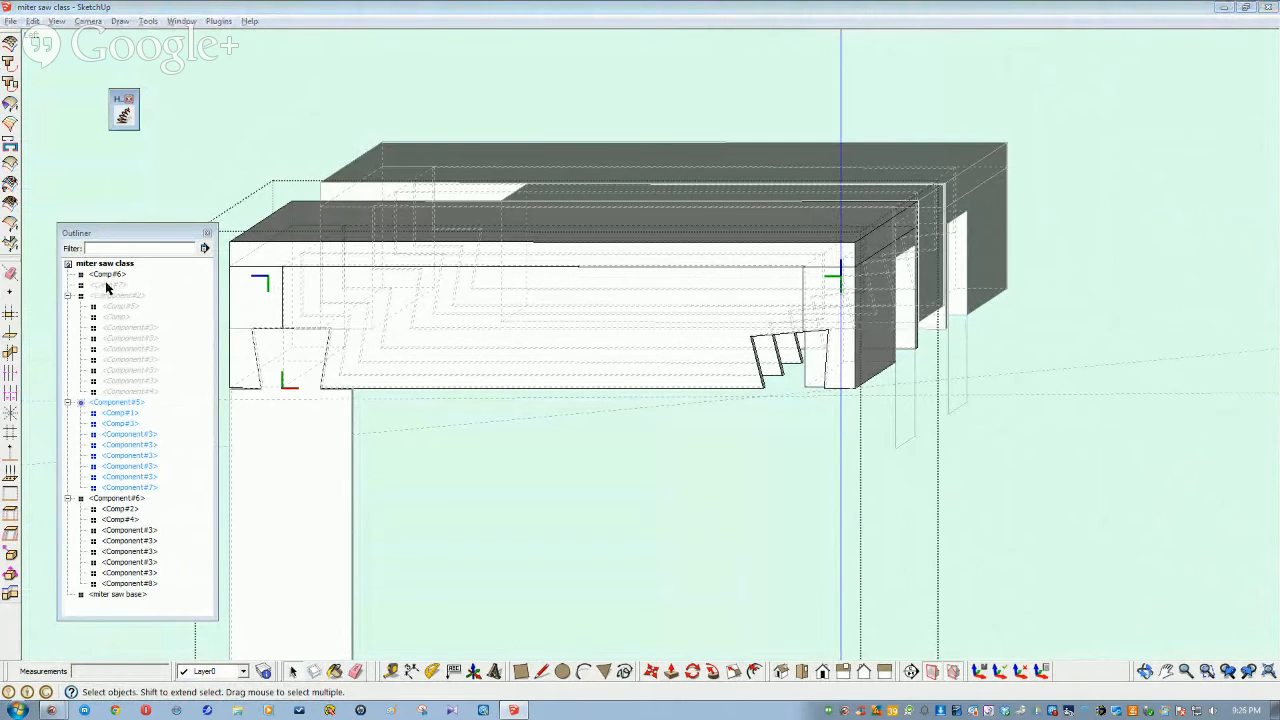
pyautogui.click(107, 286)
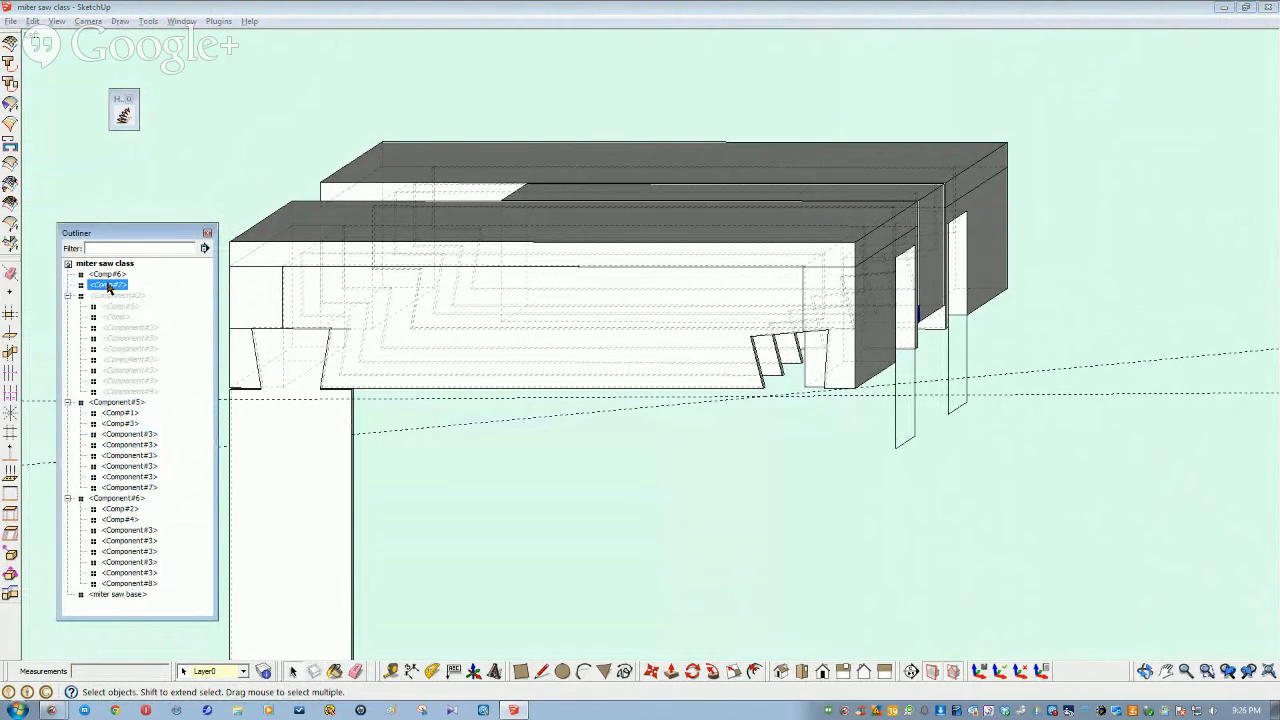
pyautogui.rightClick(109, 288)
pyautogui.click(140, 330)
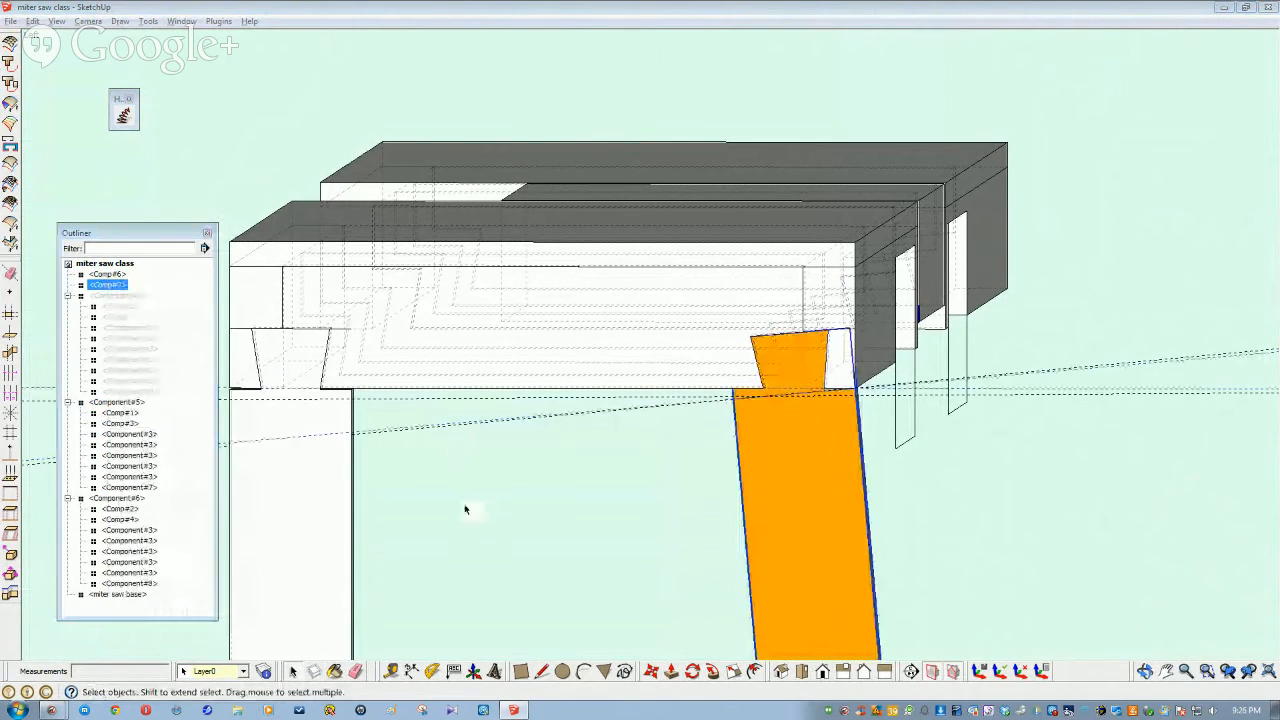
# Paint the straight upright Comp#6 with the LightSalmon named colour
pyautogui.click(312, 488)
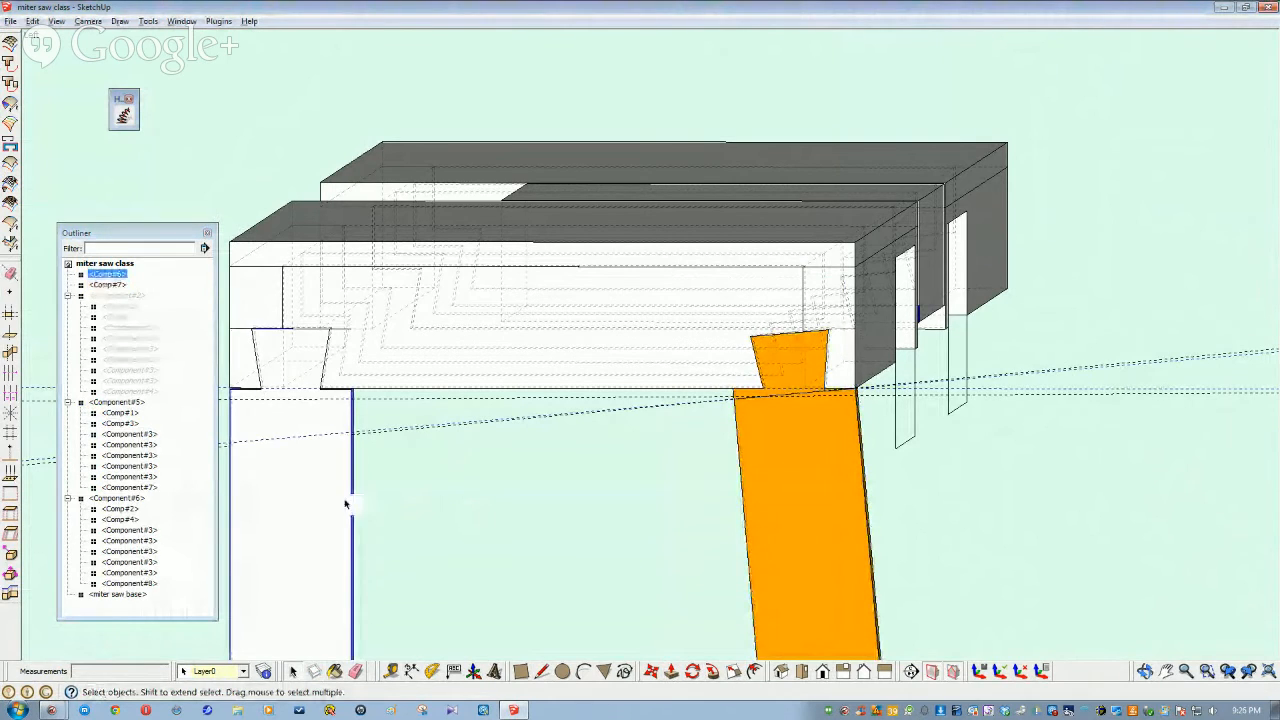
pyautogui.press('b')
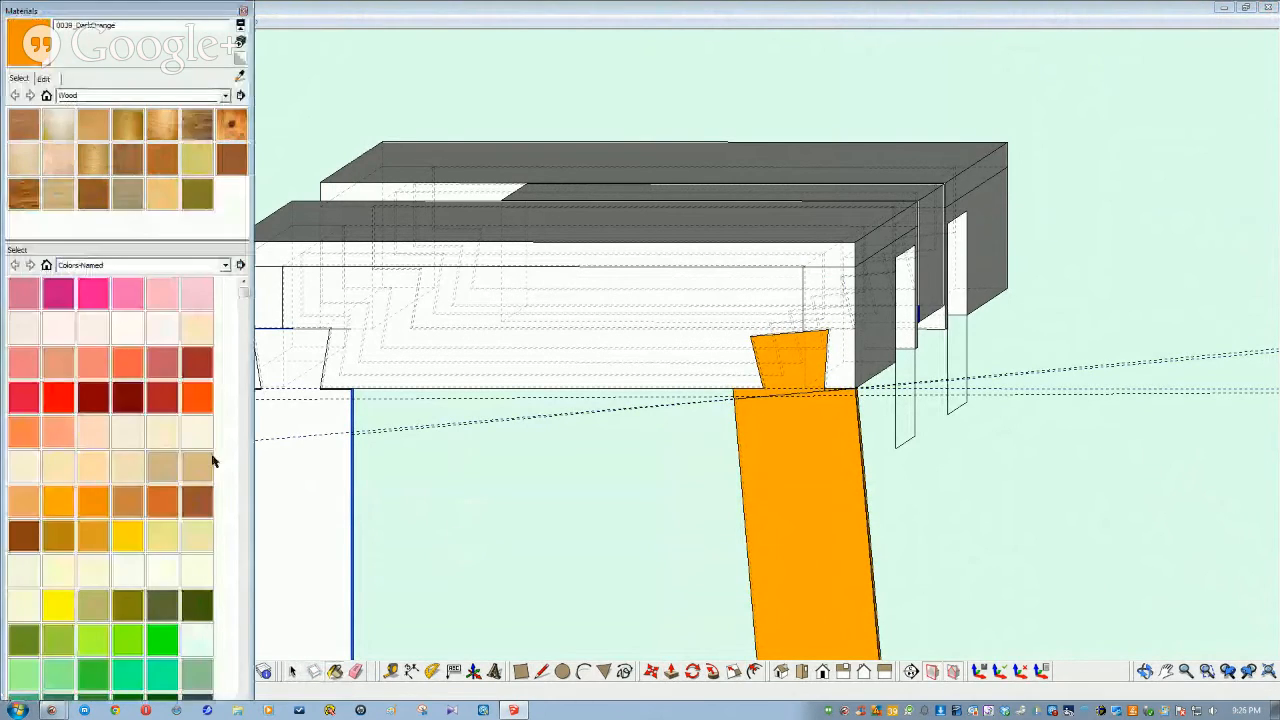
pyautogui.click(61, 441)
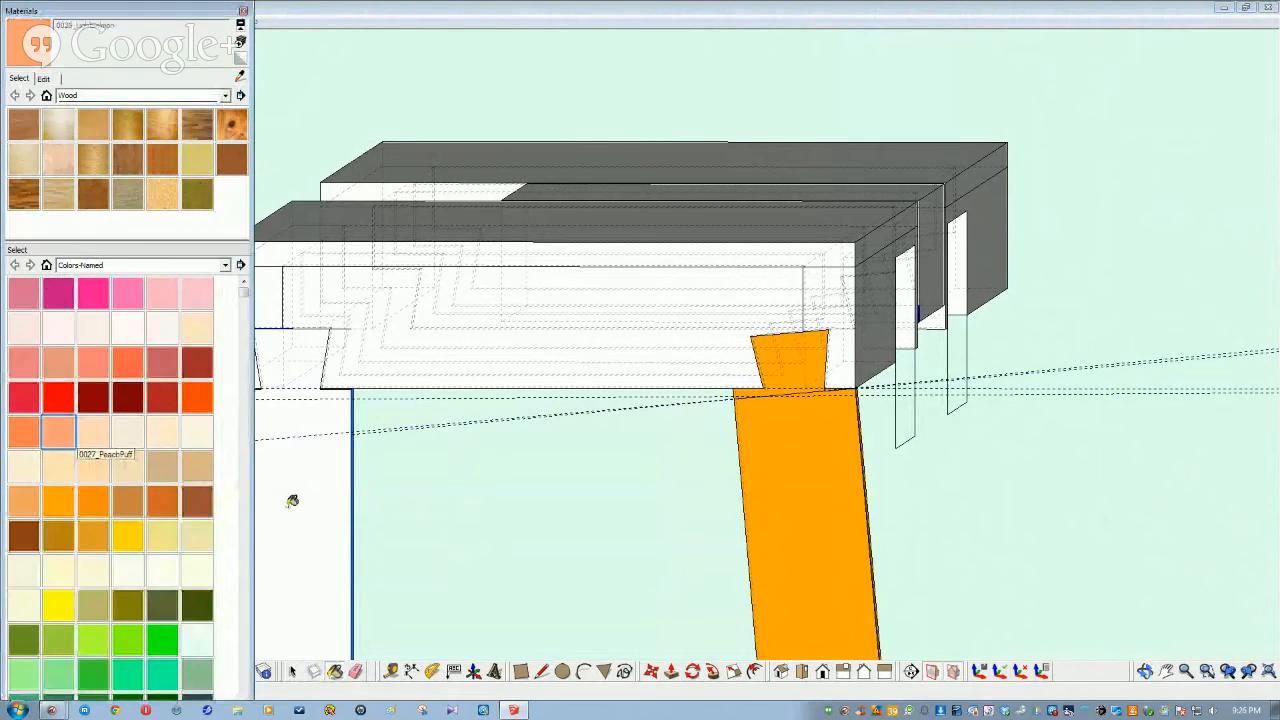
pyautogui.click(420, 556)
pyautogui.press('space')
# Paint the Component#5 assembly on top of the legs with the DarkSeaGreen named colour and close the materials browser
pyautogui.click(539, 366)
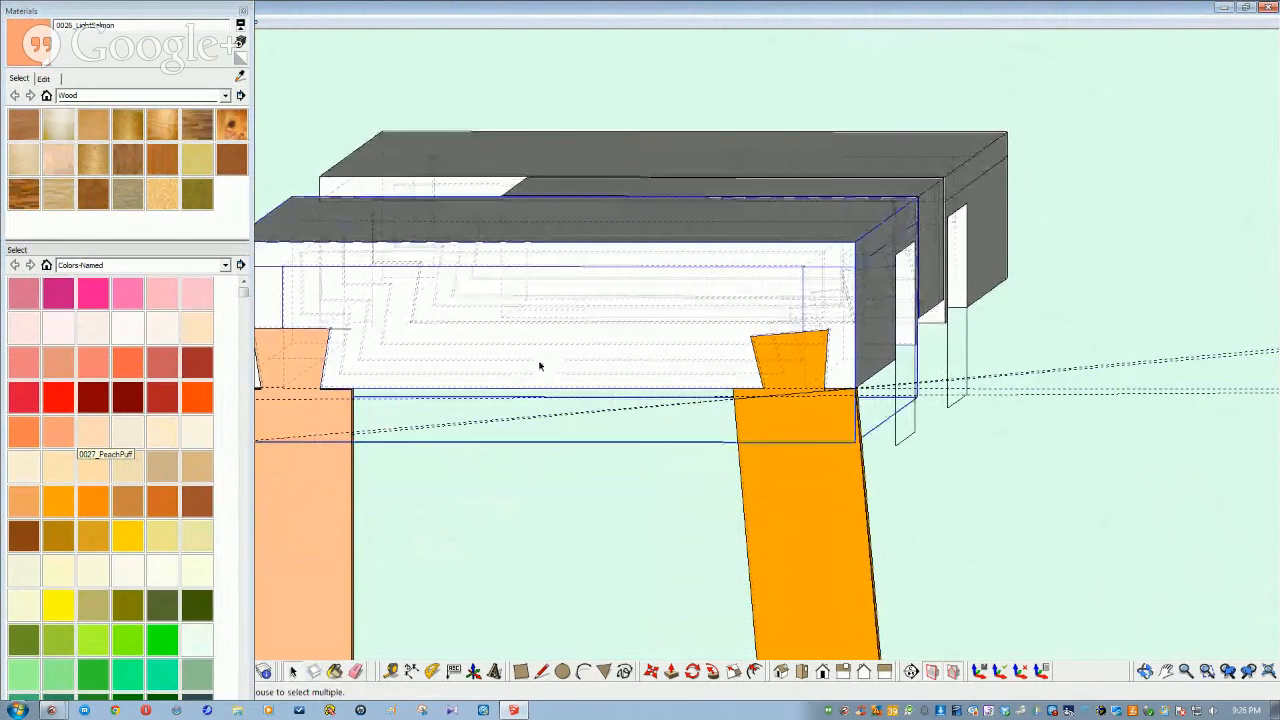
pyautogui.moveTo(506, 514); pyautogui.dragTo(325, 379, button='middle')
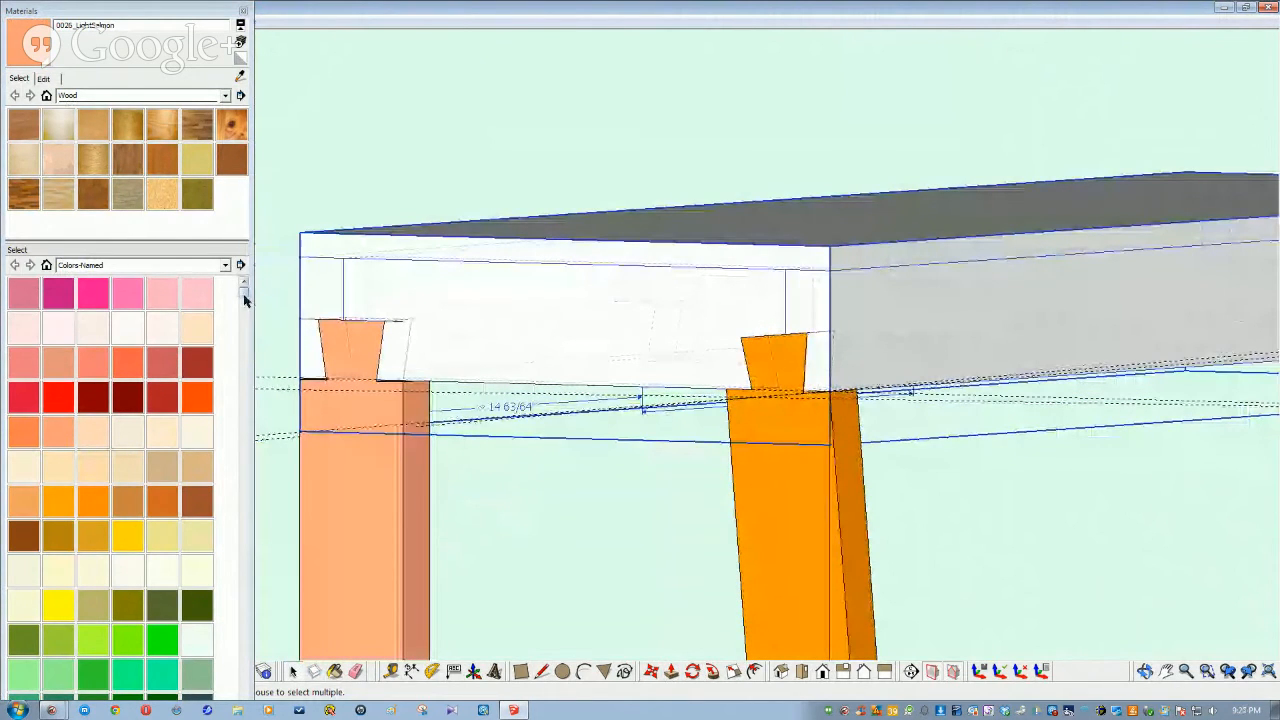
pyautogui.scroll(-2, 237, 388)
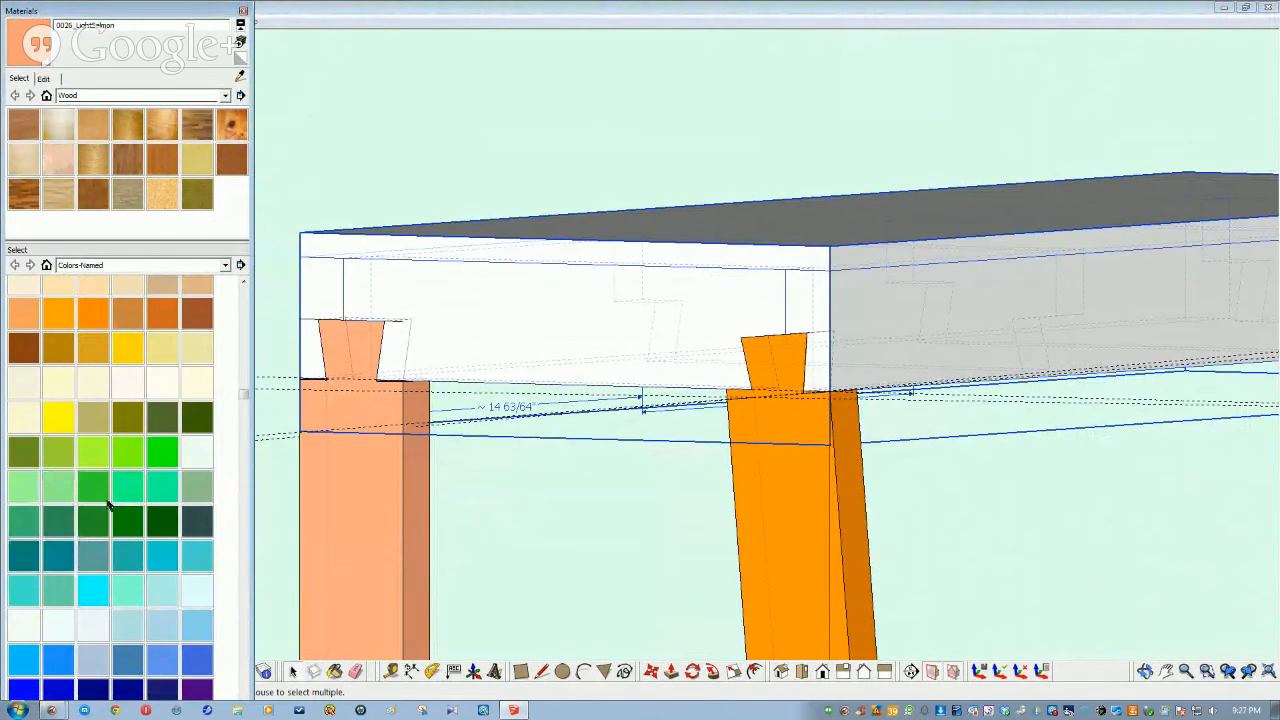
pyautogui.click(197, 490)
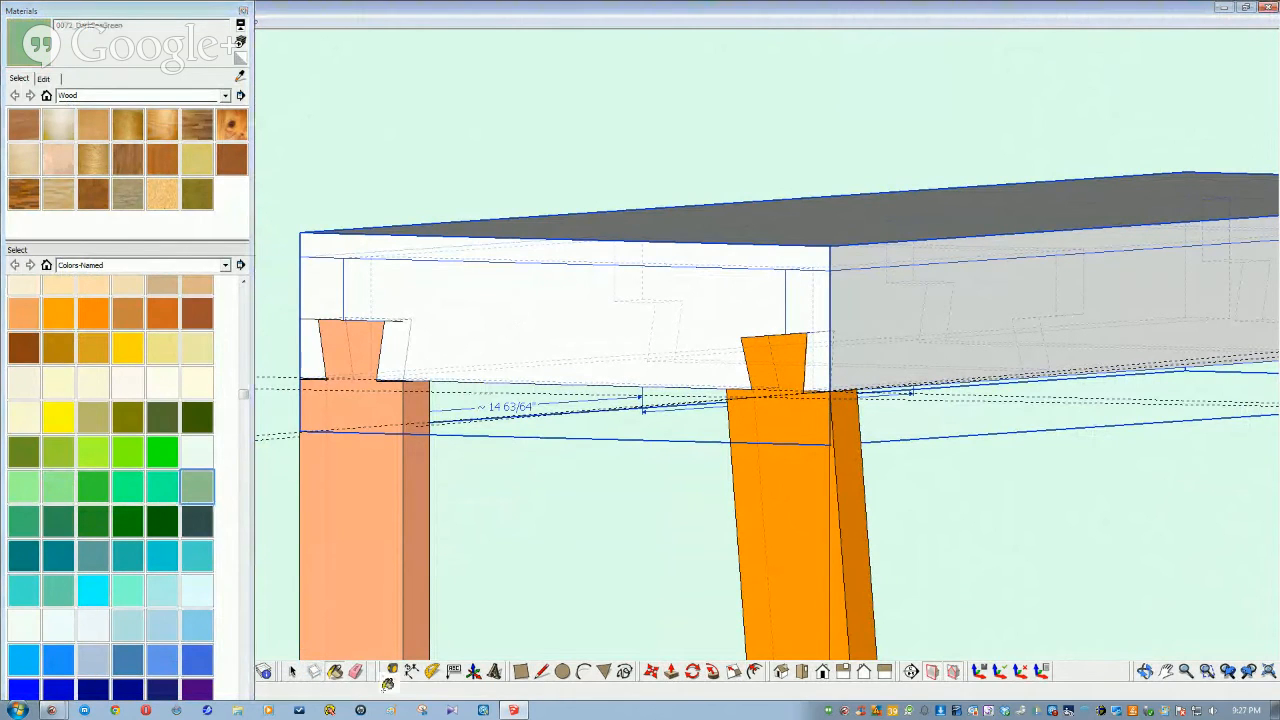
pyautogui.click(545, 340)
pyautogui.press('space')
pyautogui.click(526, 600)
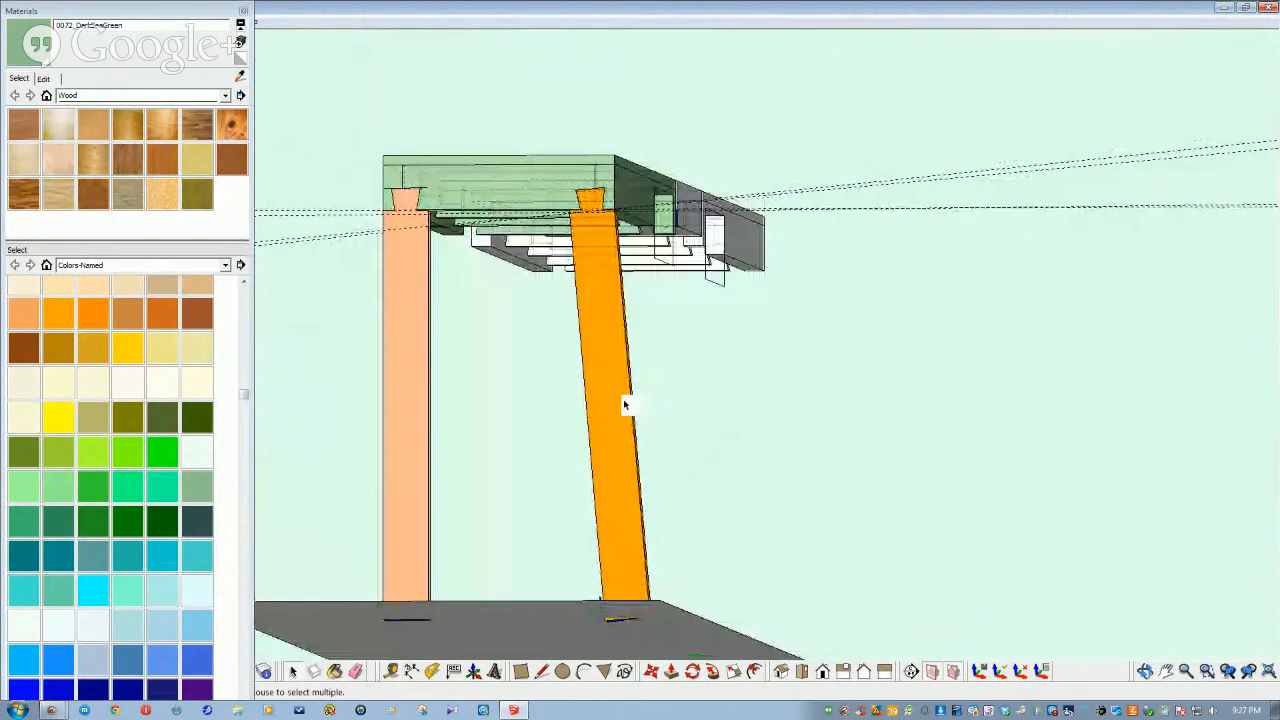
pyautogui.click(243, 10)
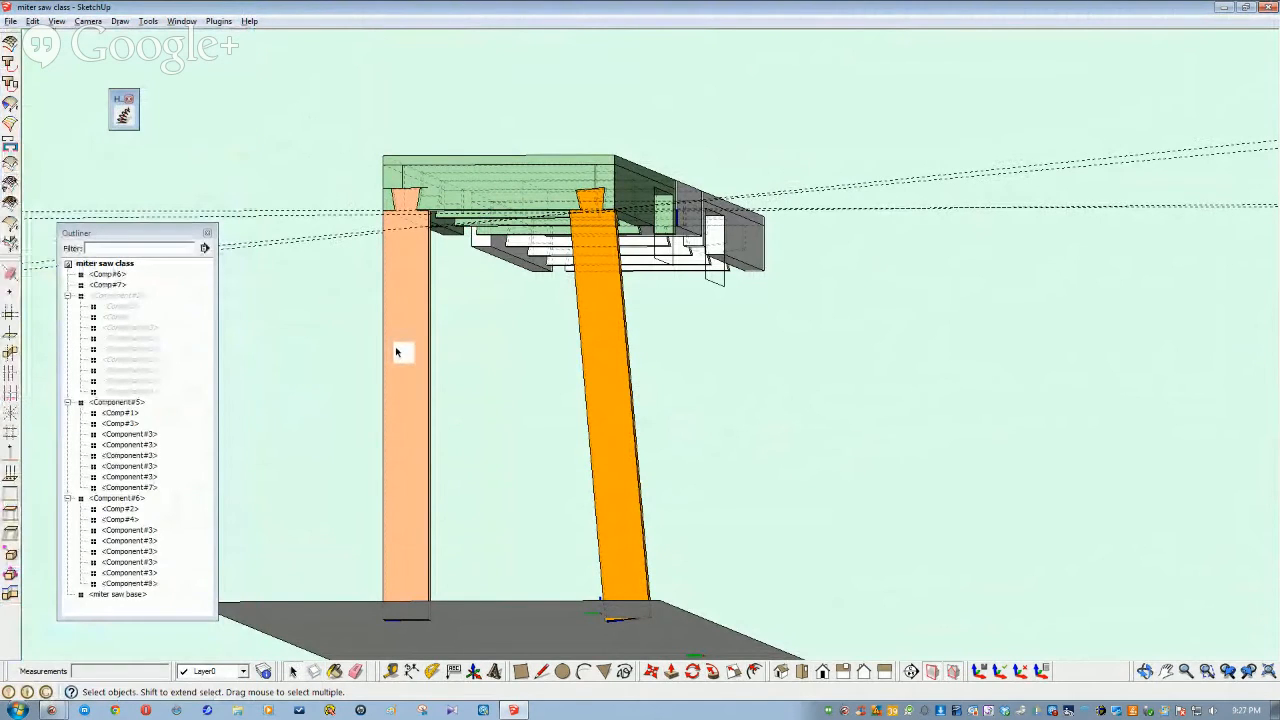
# Copy the salmon and orange uprights together 47 1/2" along the green assembly to its opposite end
pyautogui.click(407, 376)
pyautogui.keyDown('shift'); pyautogui.click(597, 395); pyautogui.keyUp('shift')
pyautogui.moveTo(560, 407); pyautogui.dragTo(530, 402, button='middle')
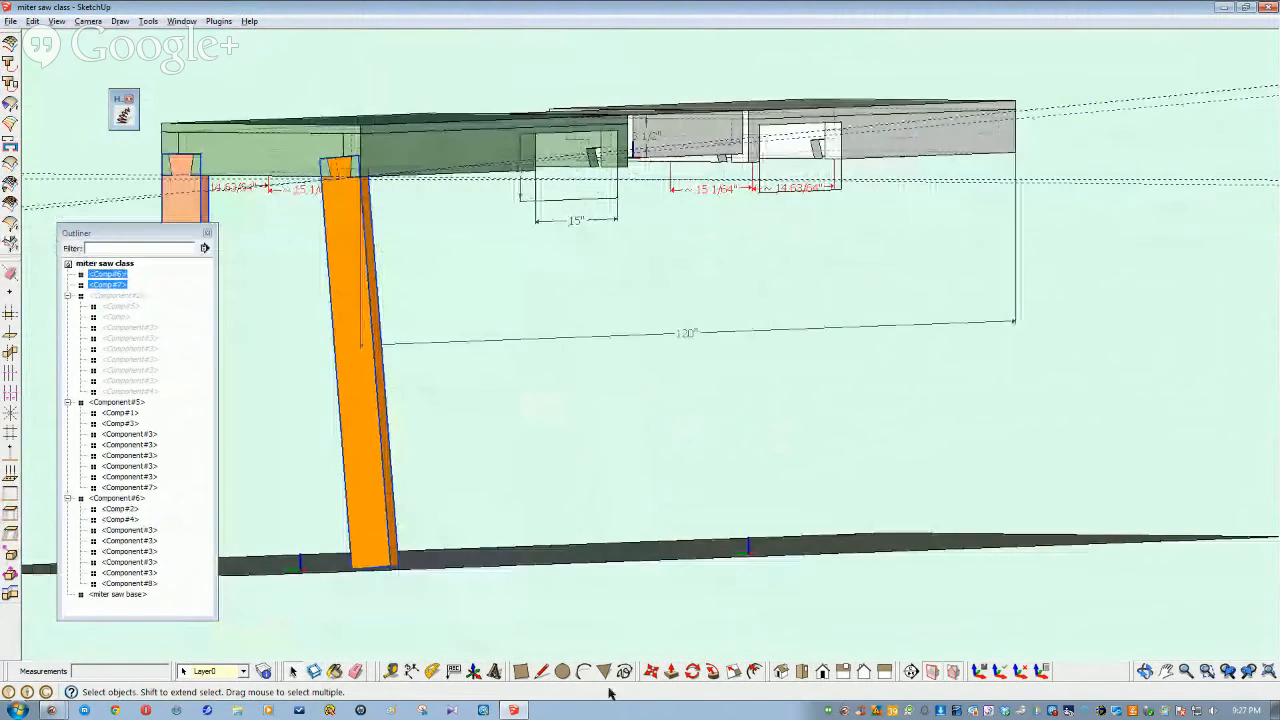
pyautogui.click(651, 671)
pyautogui.scroll(2, 505, 465)
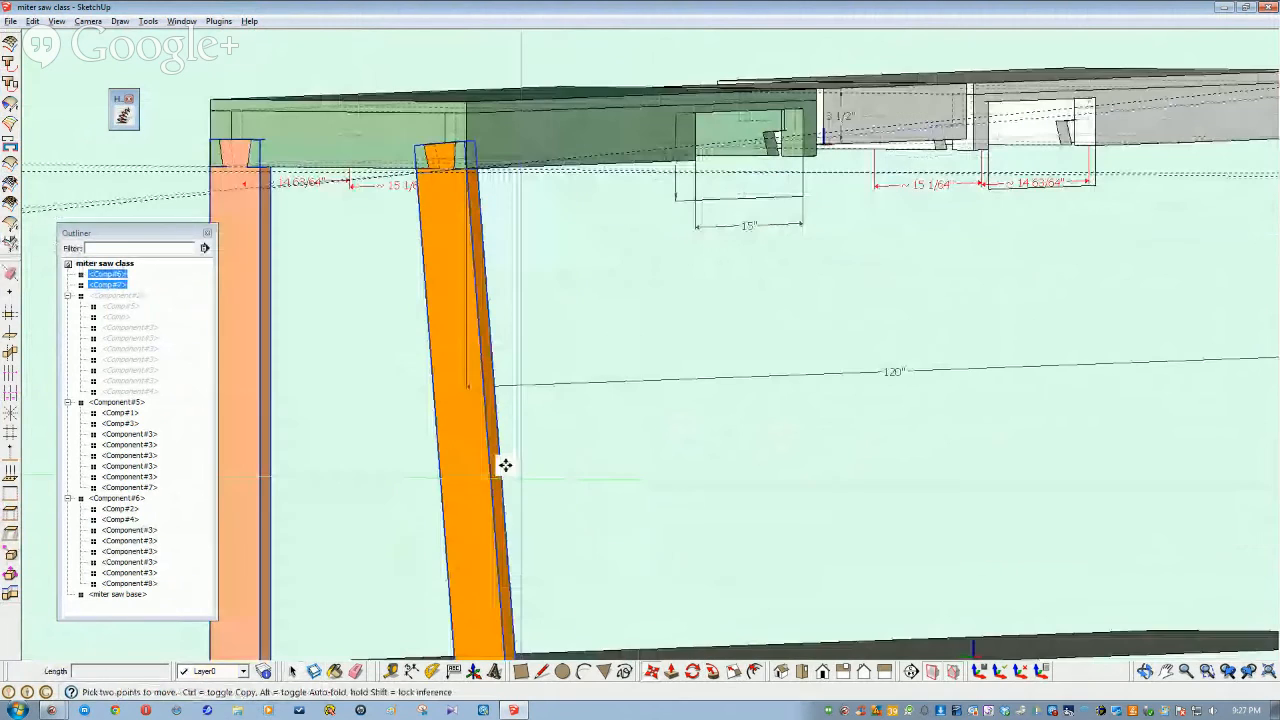
pyautogui.scroll(4, 477, 170)
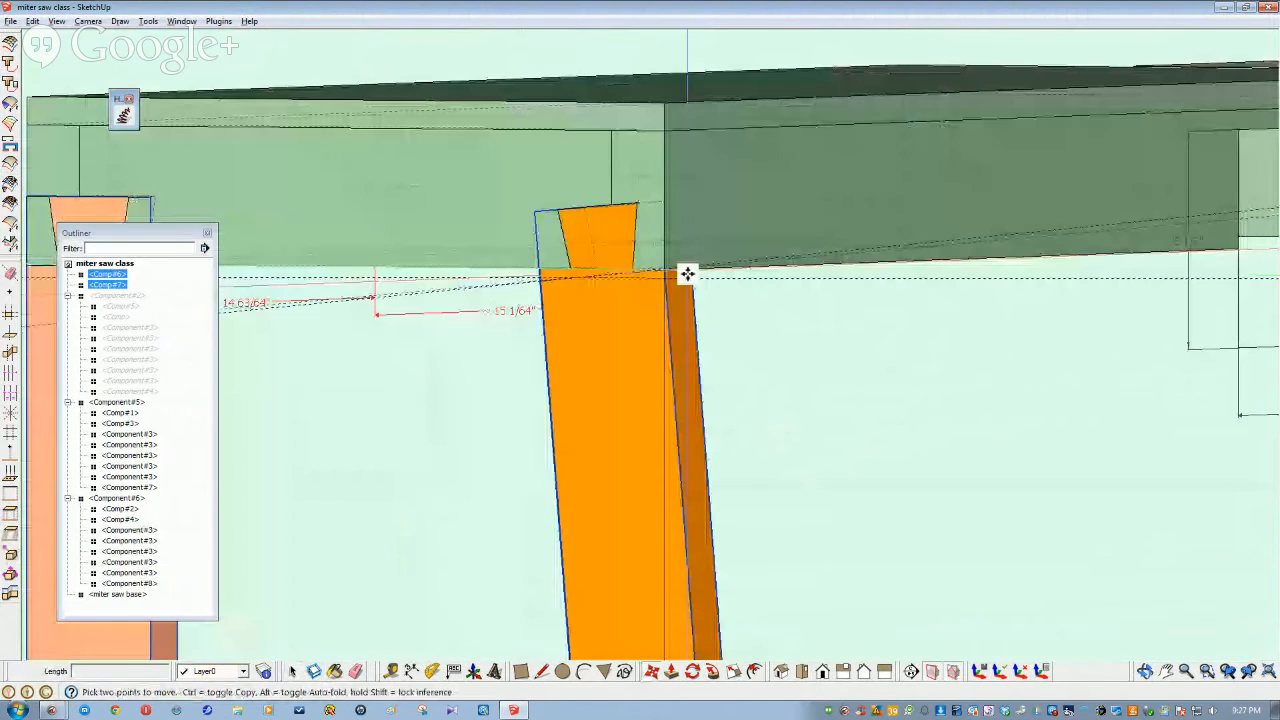
pyautogui.click(687, 273)
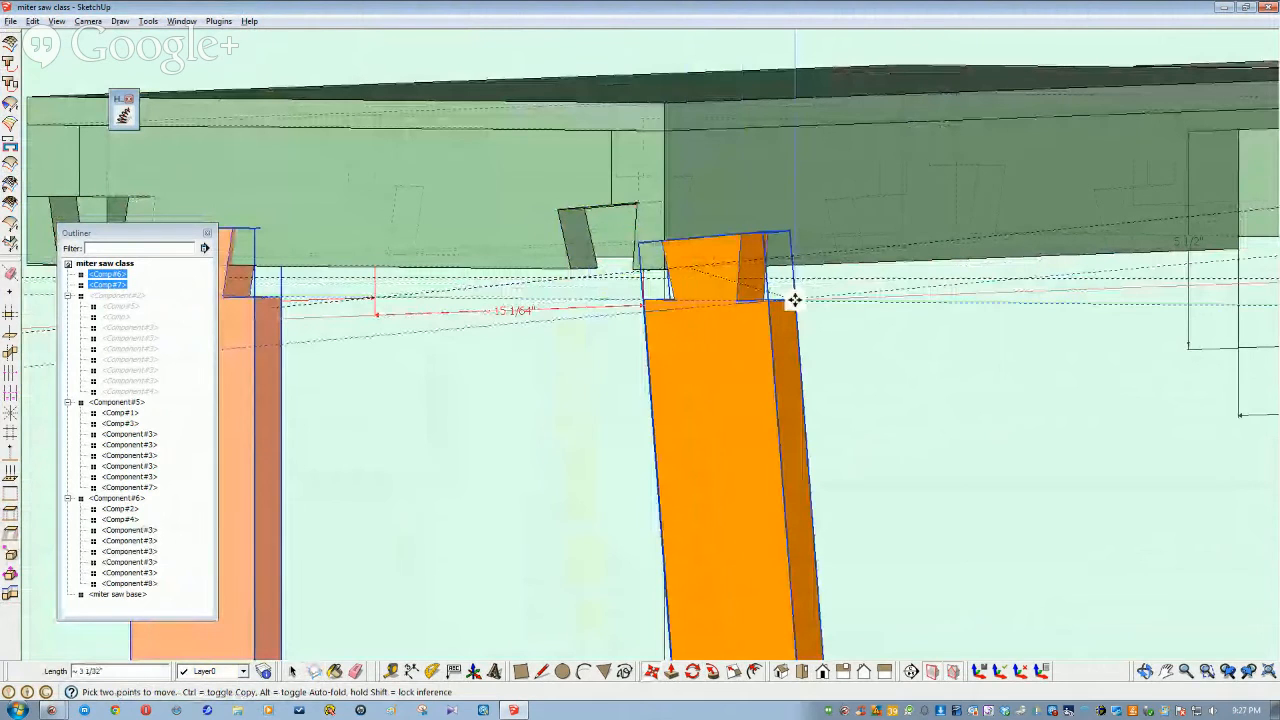
pyautogui.press('ctrl')
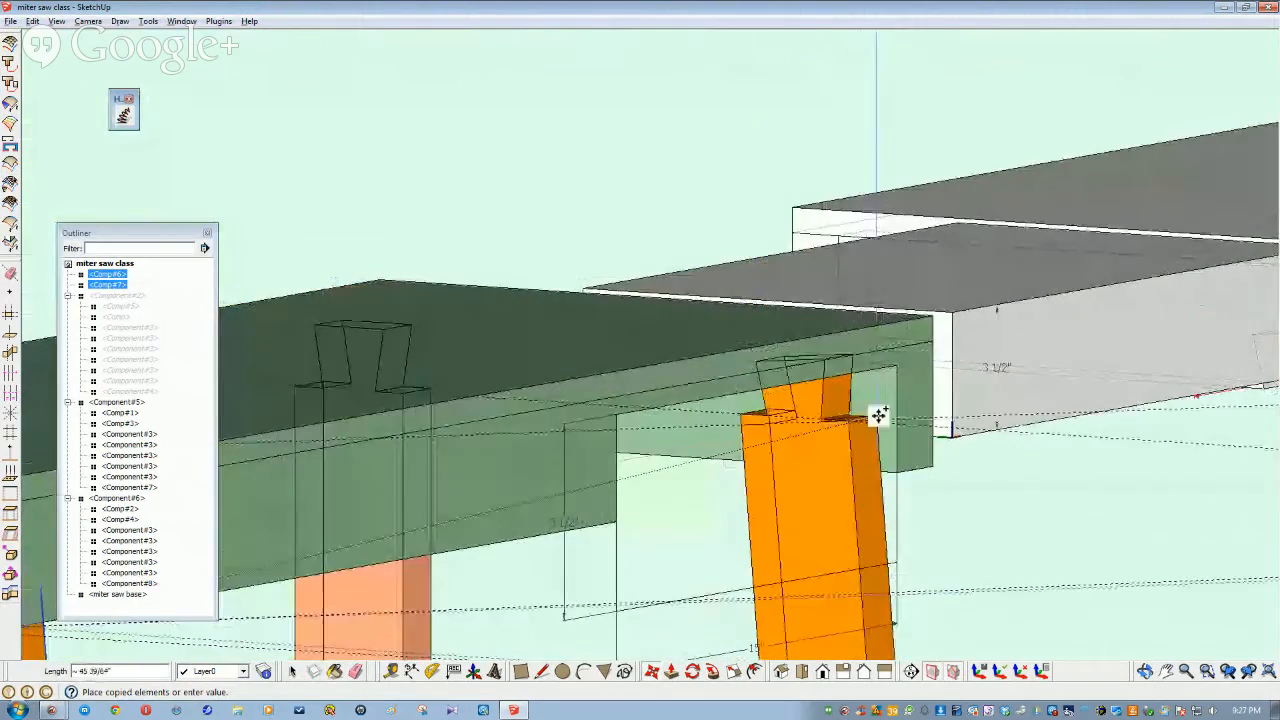
pyautogui.keyDown('shift'); pyautogui.moveTo(930, 451); pyautogui.dragTo(840, 430, button='middle'); pyautogui.keyUp('shift')
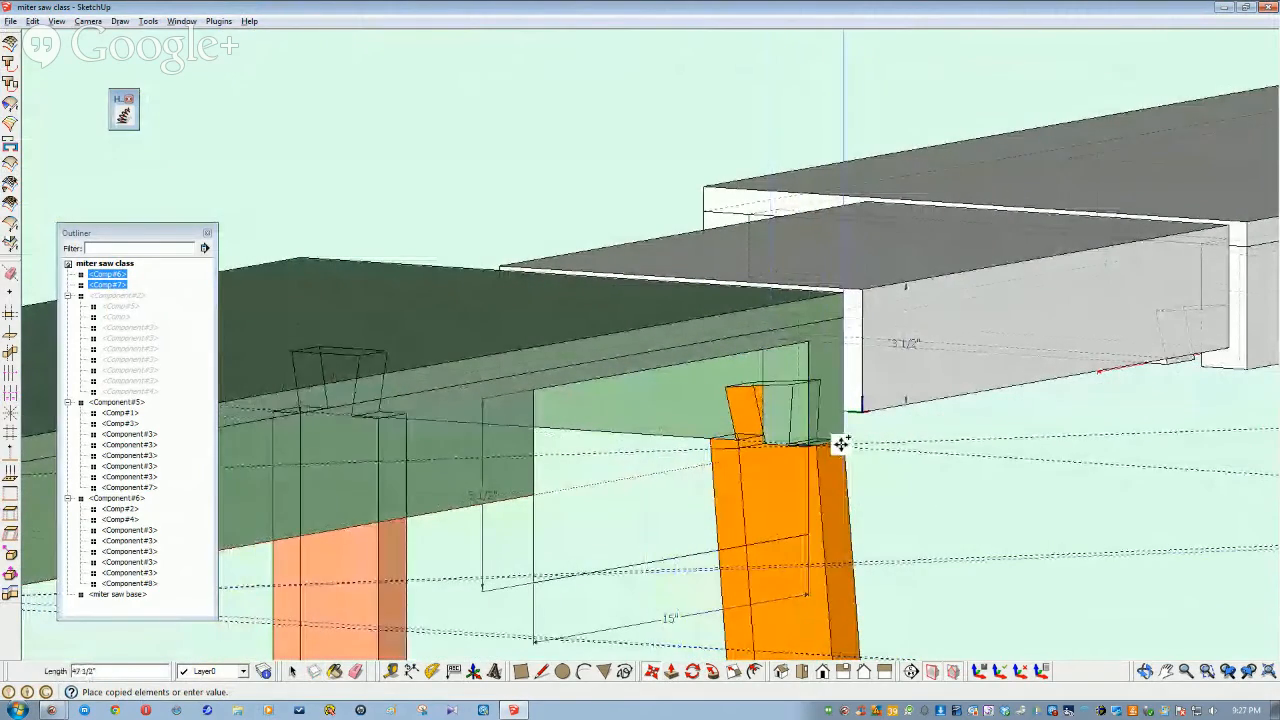
pyautogui.click(843, 440)
pyautogui.scroll(-5, 790, 454)
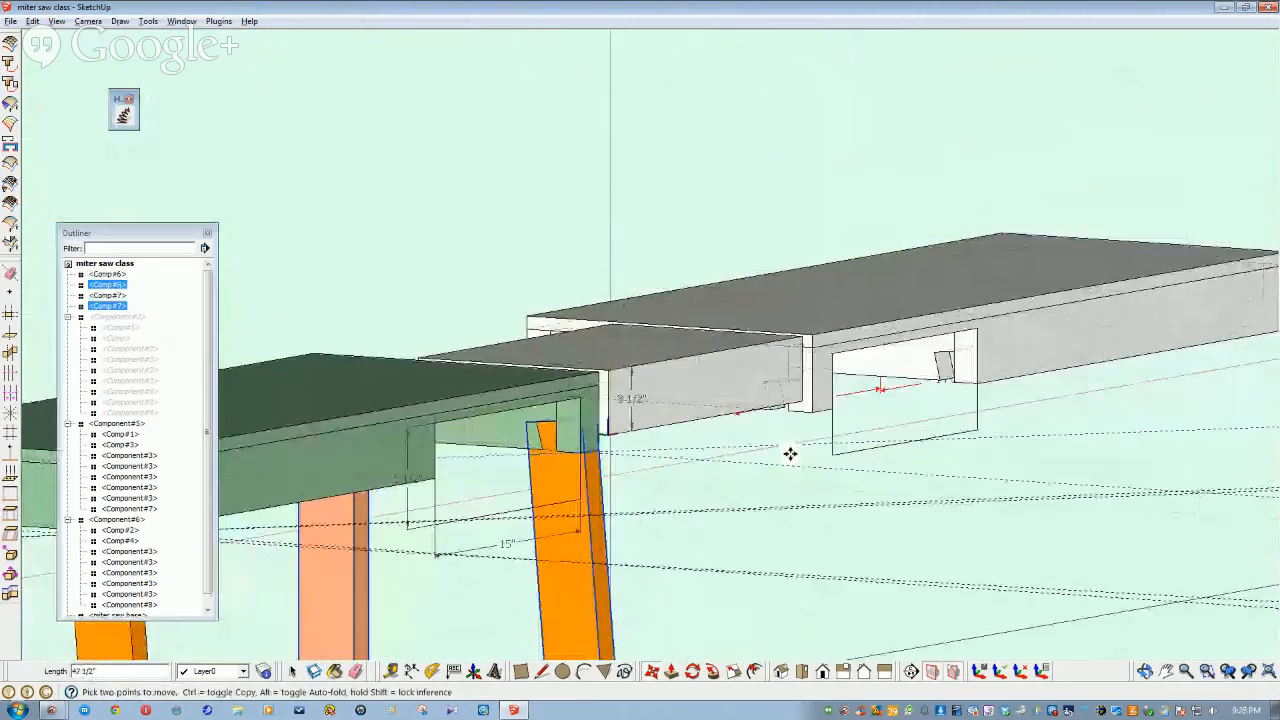
# Copy all four salmon and orange legs 71" along the base to stand under the uncoloured top assembly, then clear the selection
pyautogui.moveTo(676, 410); pyautogui.dragTo(697, 460, button='middle')
pyautogui.press('space')
pyautogui.click(582, 512)
pyautogui.moveTo(582, 512); pyautogui.dragTo(299, 523, button='middle')
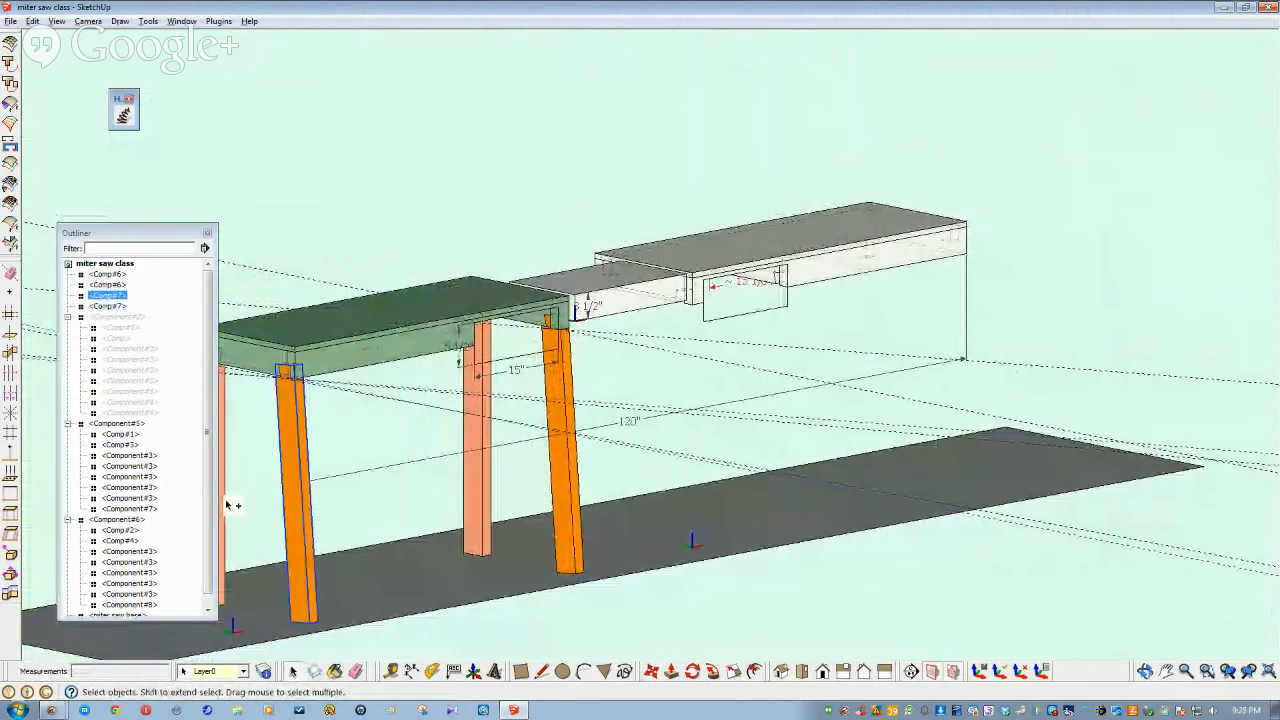
pyautogui.keyDown('ctrl'); pyautogui.click(482, 492); pyautogui.keyUp('ctrl')
pyautogui.press('m')
pyautogui.scroll(5, 600, 520)
pyautogui.moveTo(654, 472); pyautogui.dragTo(826, 474, button='middle')
pyautogui.press('ctrl')
pyautogui.click(845, 469)
pyautogui.moveTo(920, 467); pyautogui.dragTo(1114, 560, button='middle')
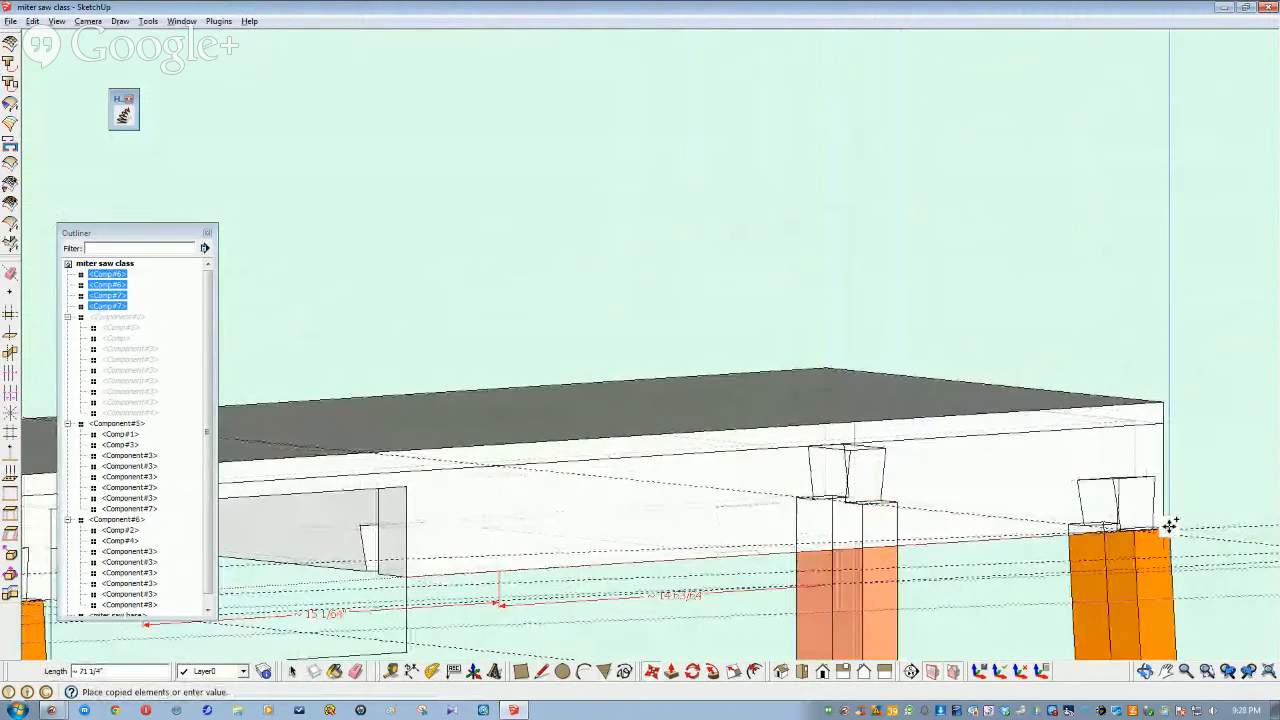
pyautogui.write('71')
pyautogui.press('Return')
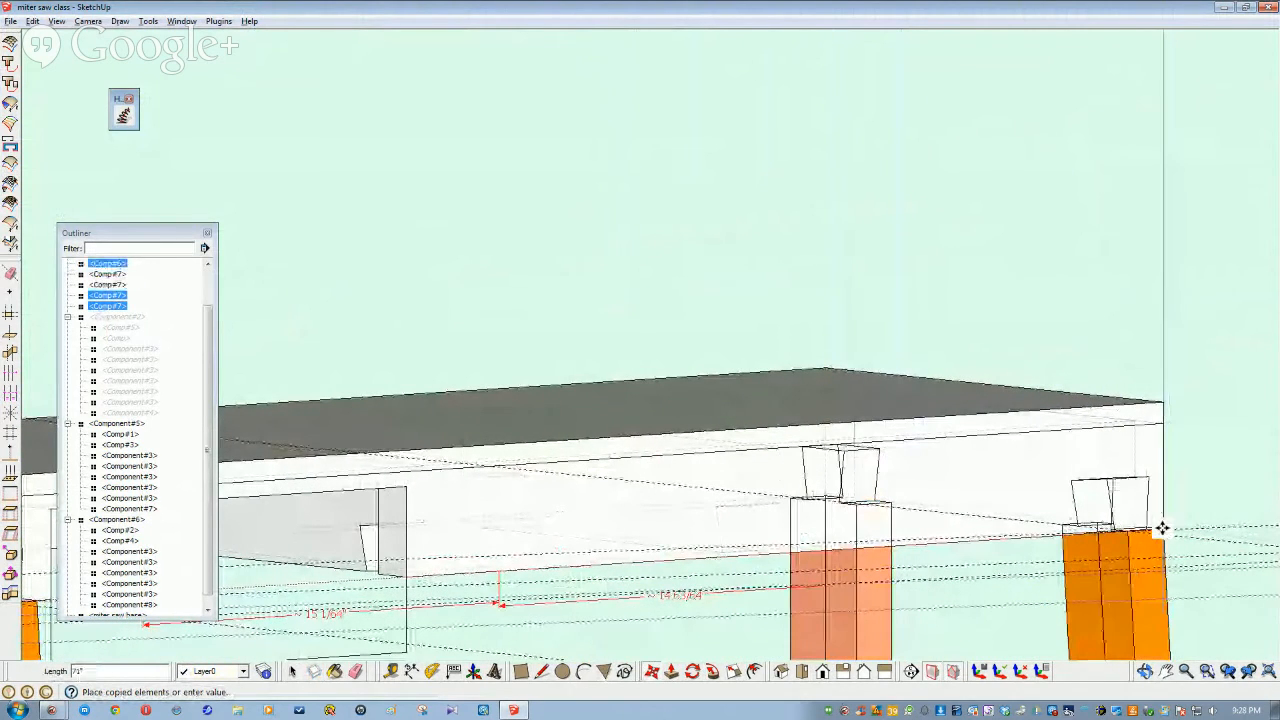
pyautogui.press('space')
pyautogui.click(947, 604)
pyautogui.scroll(-5, 711, 596)
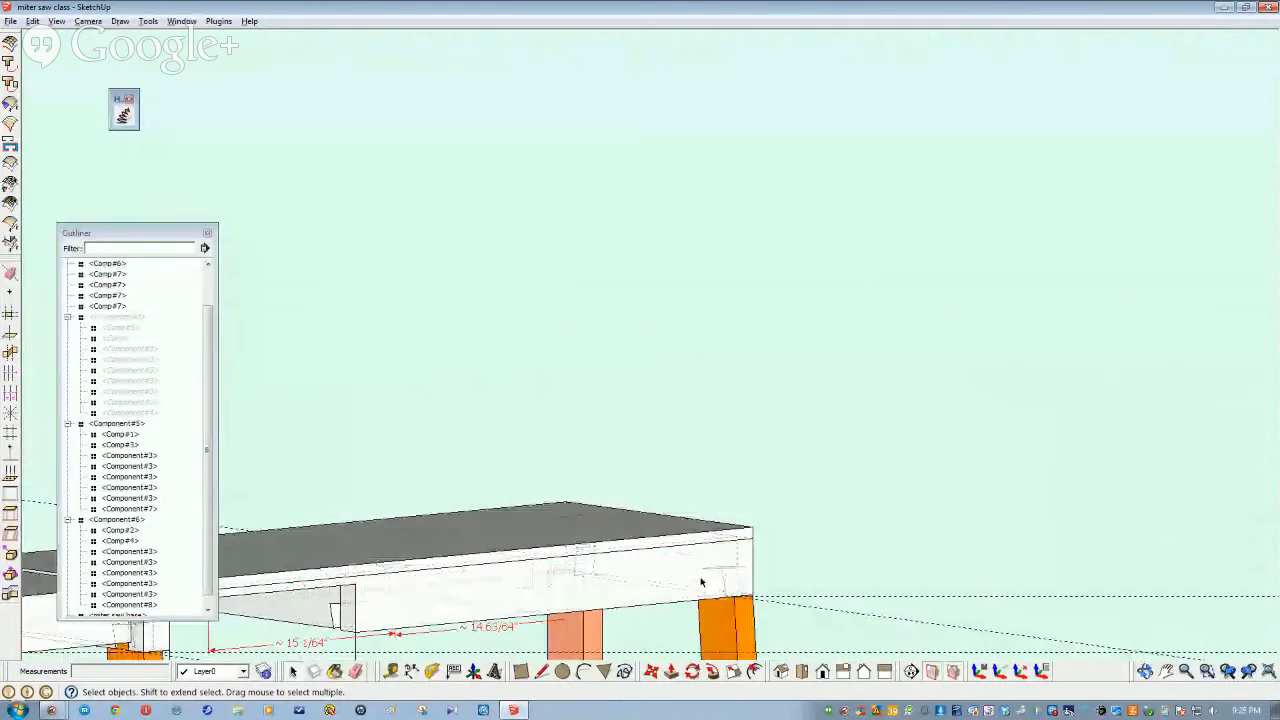
# Delete all construction guides from the model
pyautogui.moveTo(701, 582); pyautogui.dragTo(628, 535, button='middle')
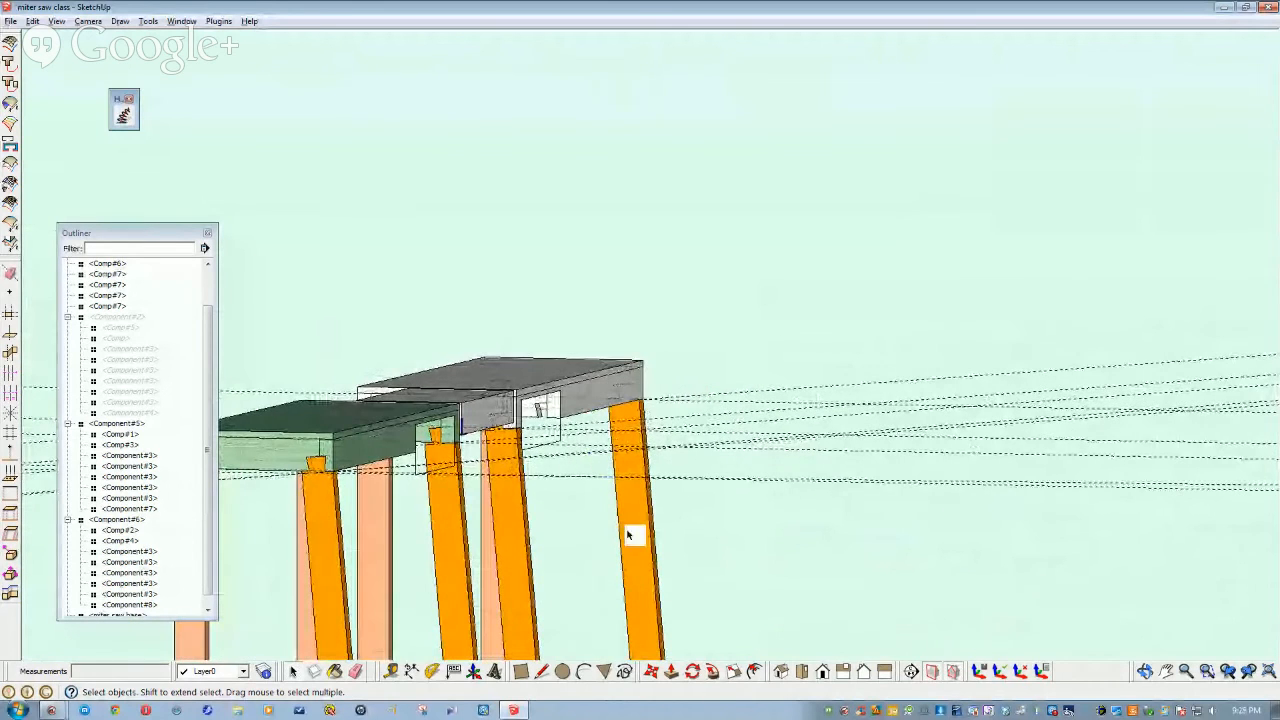
pyautogui.moveTo(700, 556); pyautogui.dragTo(429, 514, button='middle')
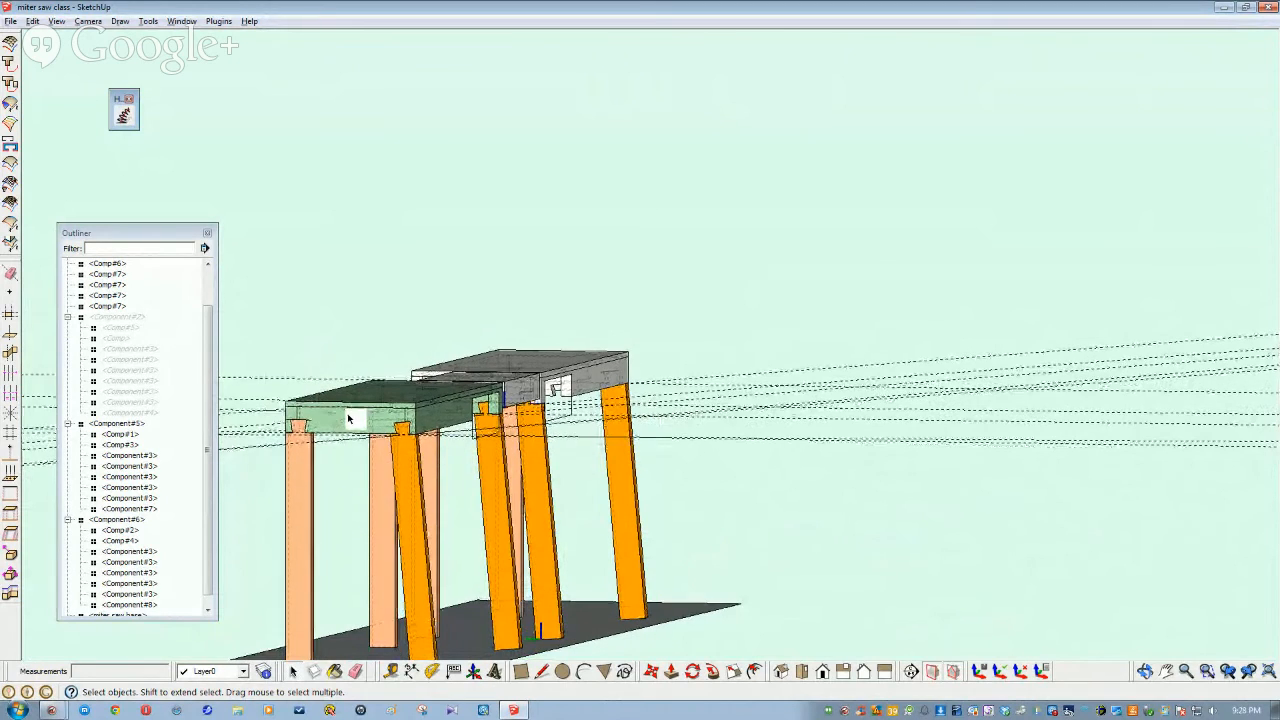
pyautogui.moveTo(810, 545); pyautogui.dragTo(816, 545, button='middle')
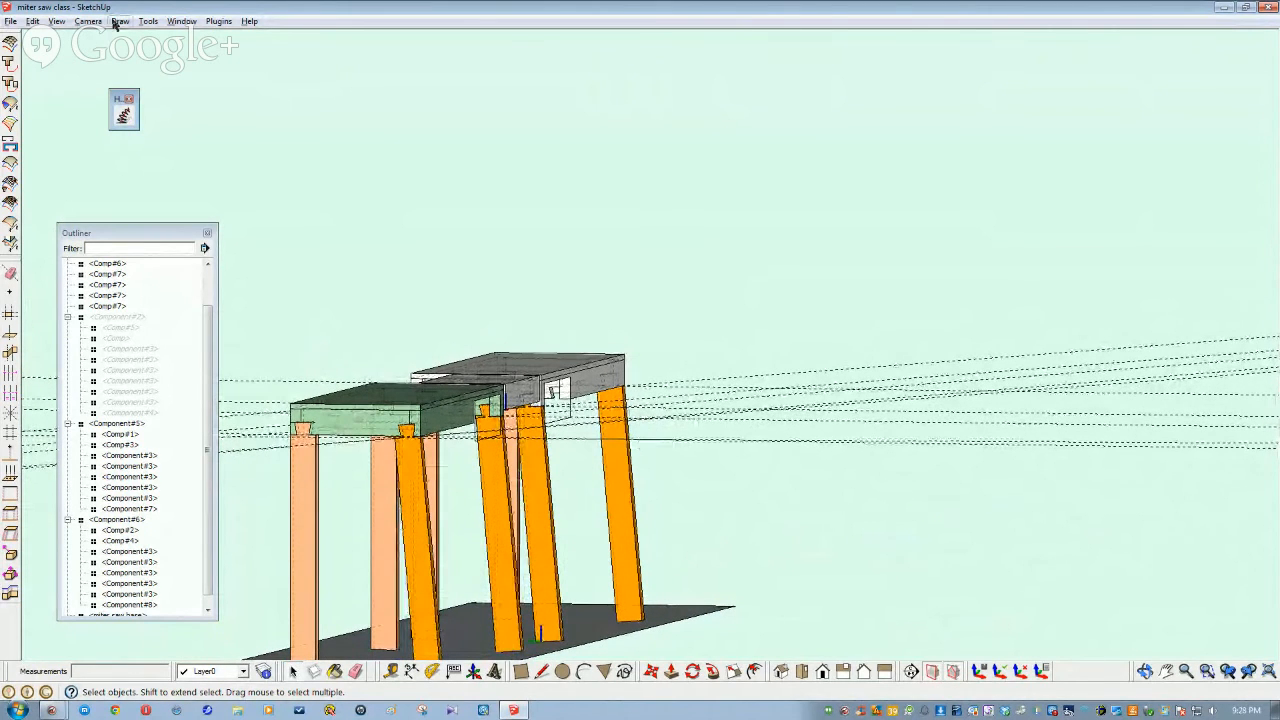
pyautogui.click(33, 21)
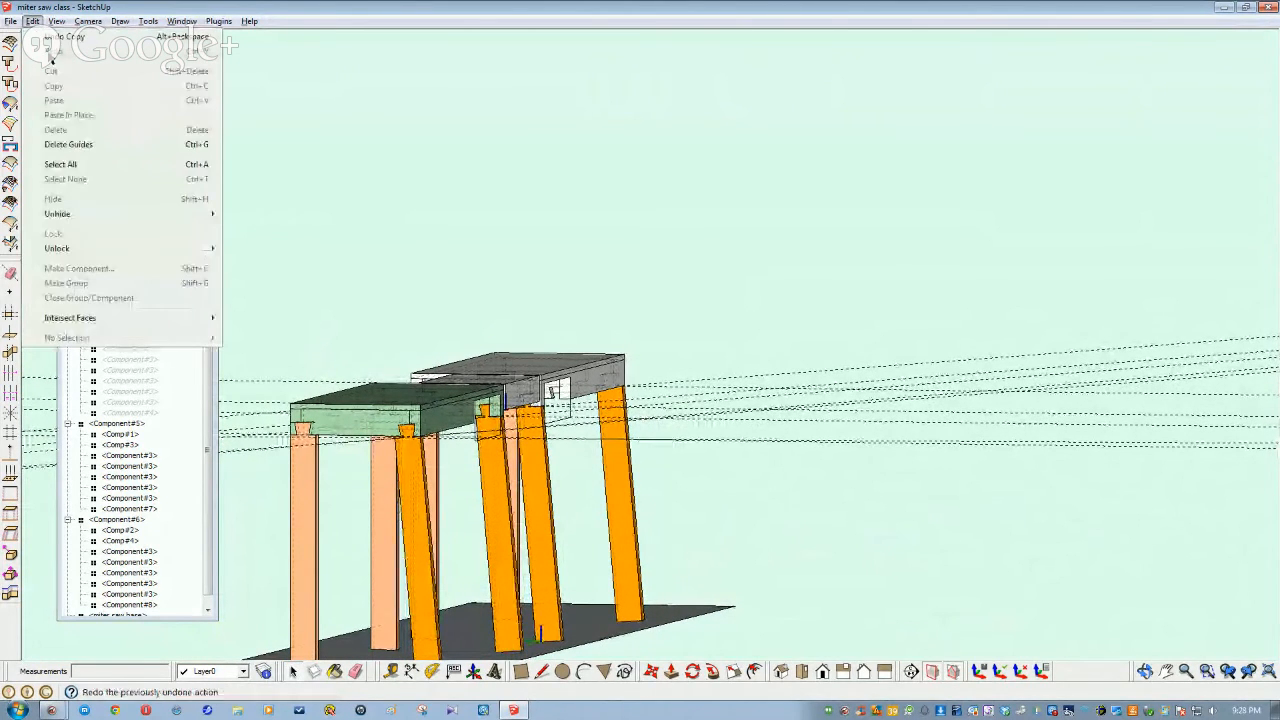
pyautogui.moveTo(62, 216)
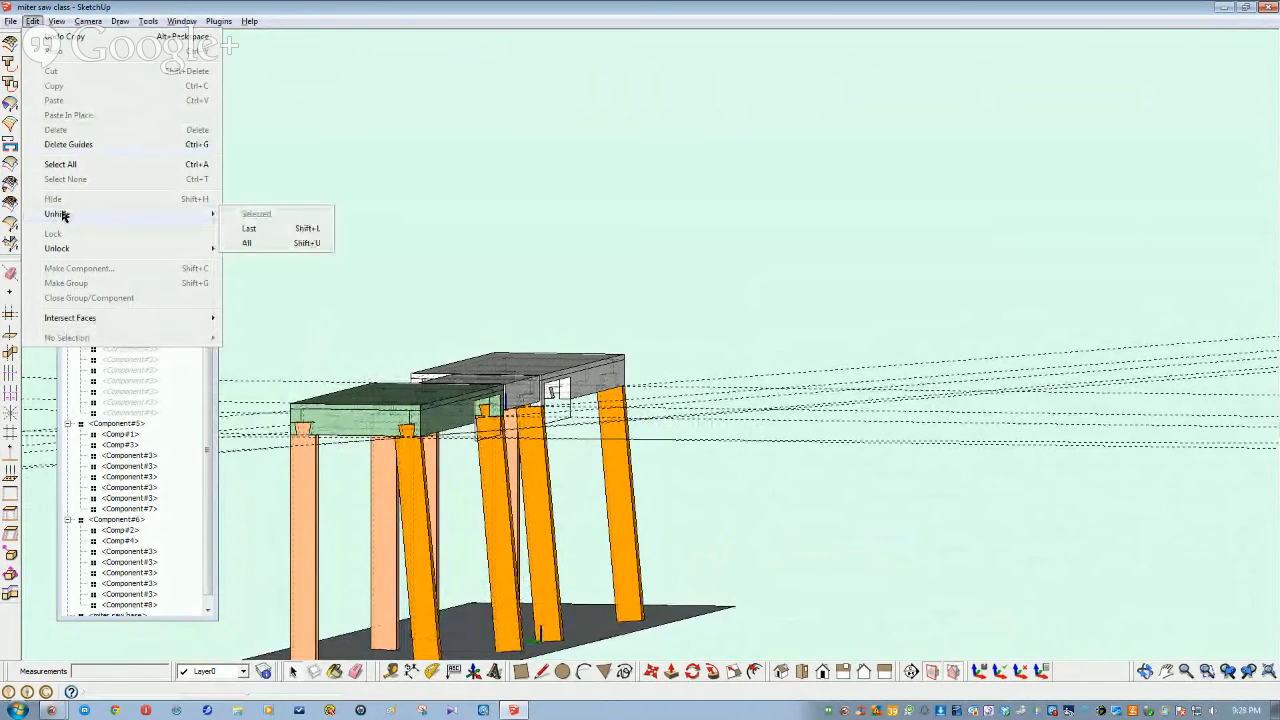
pyautogui.click(68, 144)
# Select the four legs under the green assembly together and examine their placement in the model and the Outliner
pyautogui.moveTo(577, 354); pyautogui.dragTo(443, 421, button='middle')
pyautogui.click(443, 421)
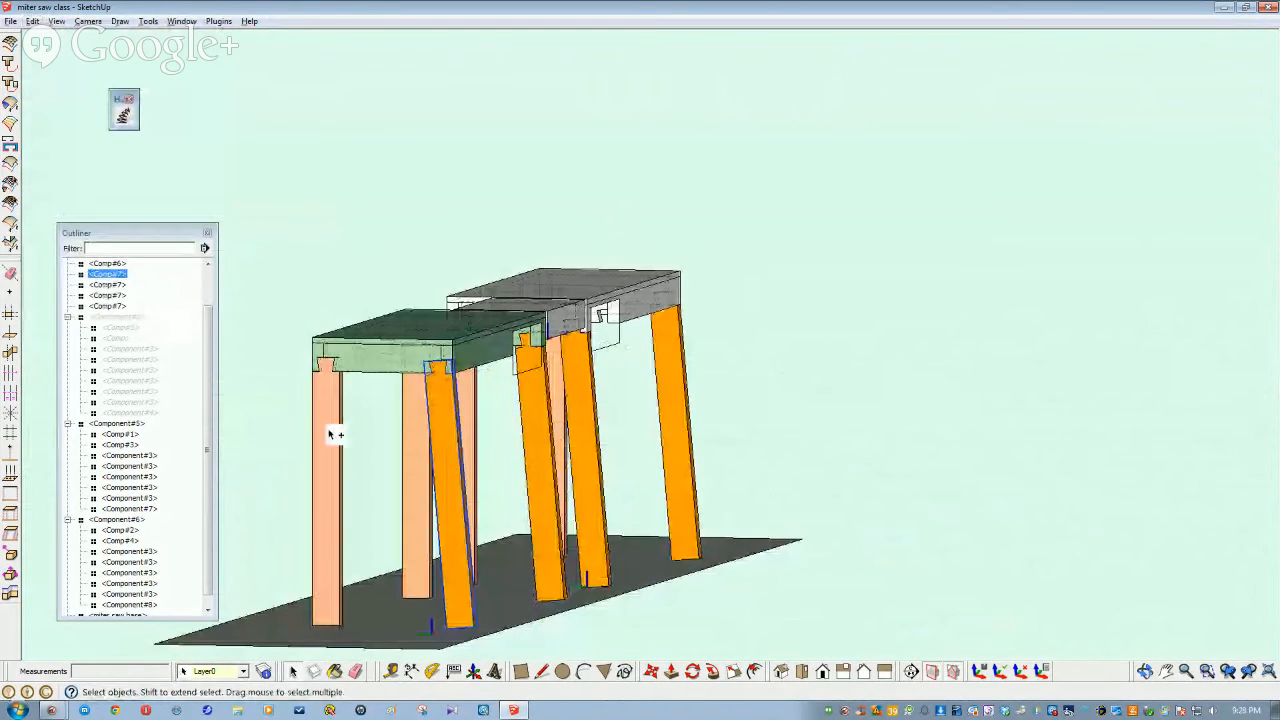
pyautogui.keyDown('ctrl'); pyautogui.click(329, 434); pyautogui.keyUp('ctrl')
pyautogui.keyDown('ctrl'); pyautogui.click(415, 443); pyautogui.keyUp('ctrl')
pyautogui.keyDown('ctrl'); pyautogui.click(542, 458); pyautogui.keyUp('ctrl')
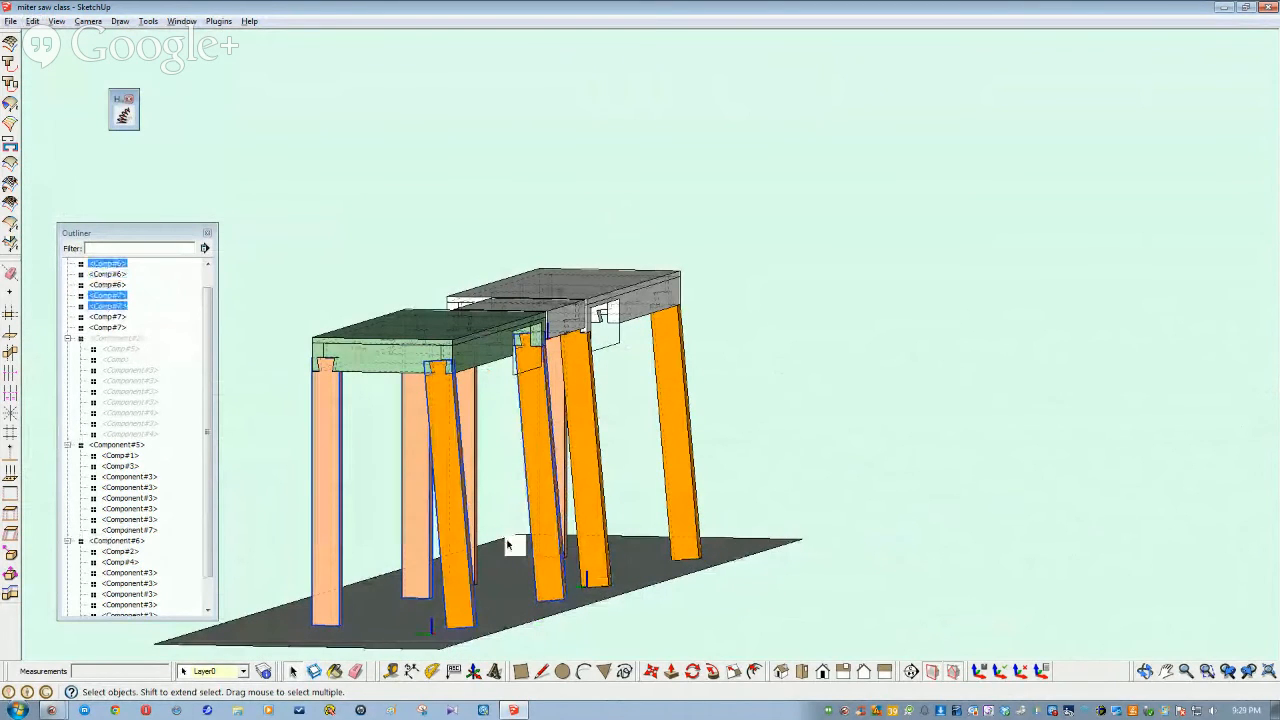
pyautogui.moveTo(150, 340); pyautogui.dragTo(114, 332, button='middle')
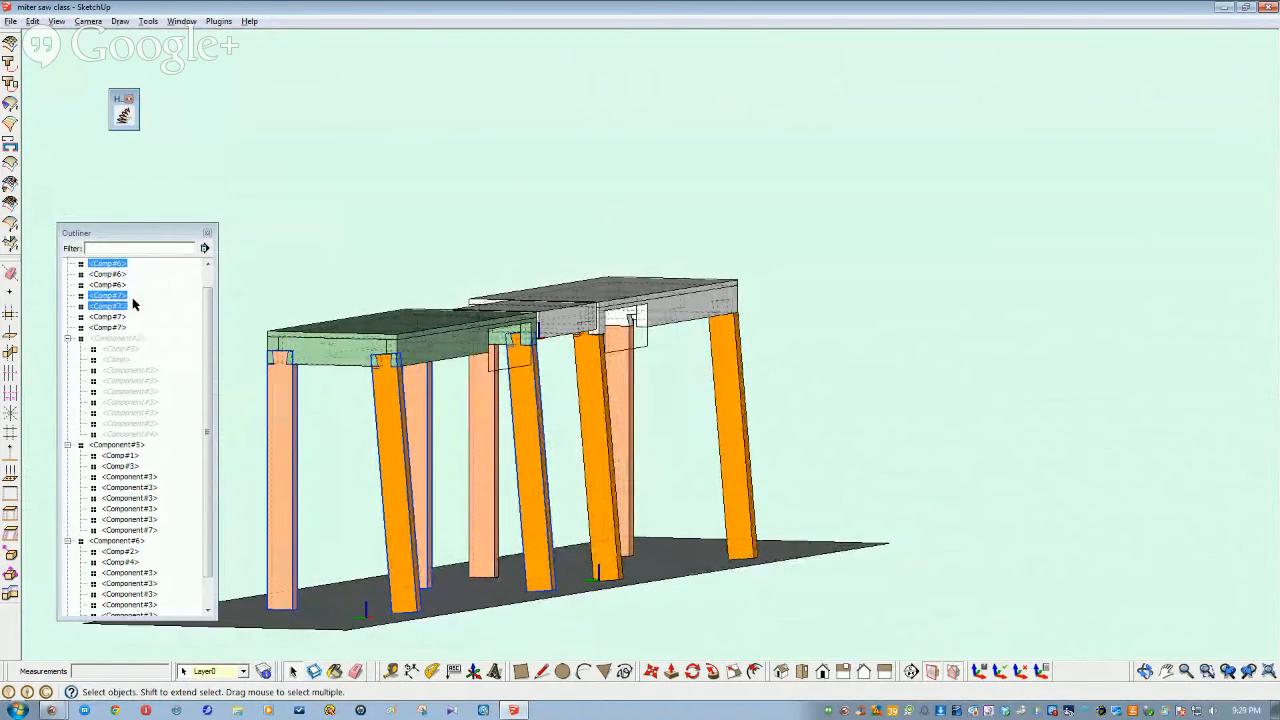
pyautogui.moveTo(432, 446); pyautogui.dragTo(400, 446, button='middle')
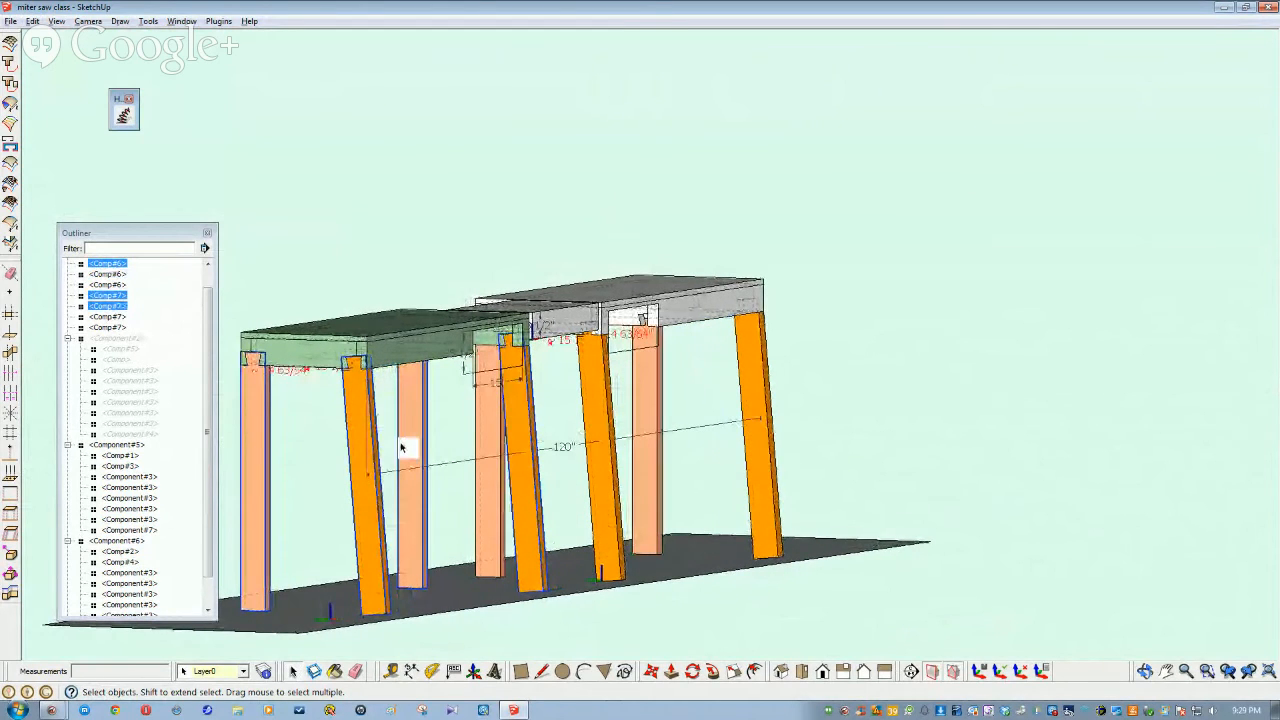
pyautogui.click(208, 265)
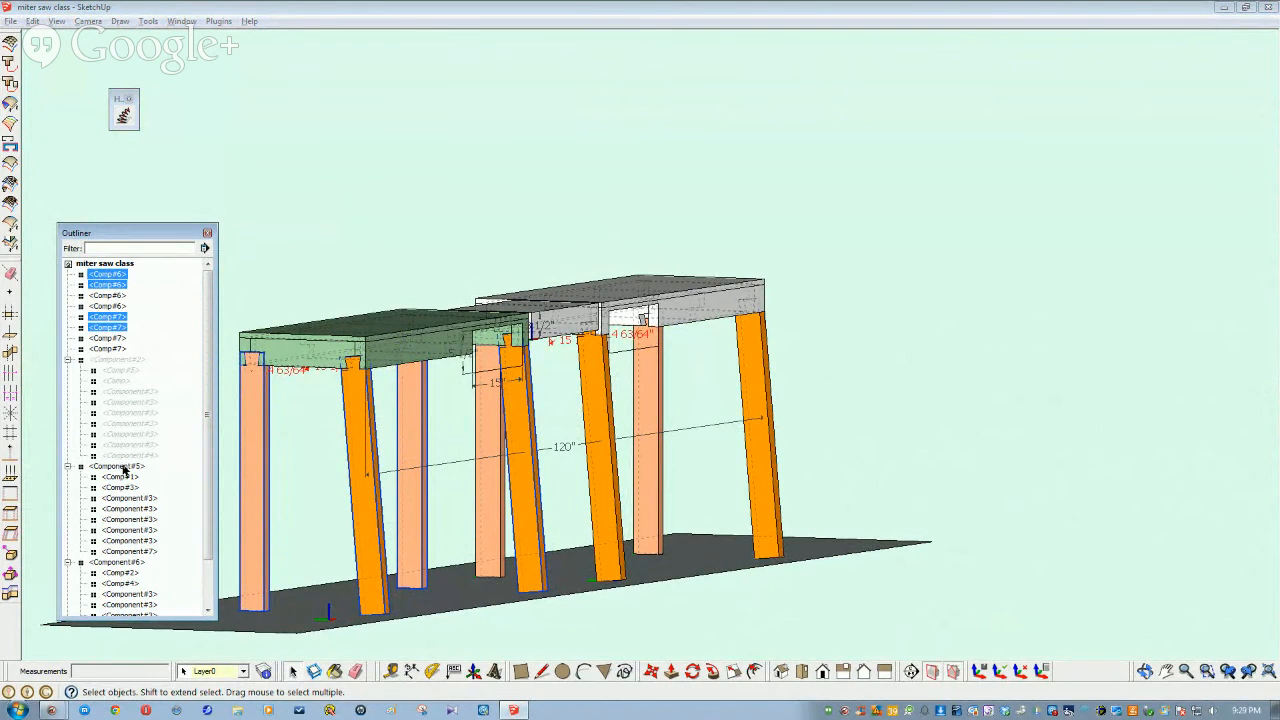
pyautogui.moveTo(368, 430); pyautogui.dragTo(392, 418, button='middle')
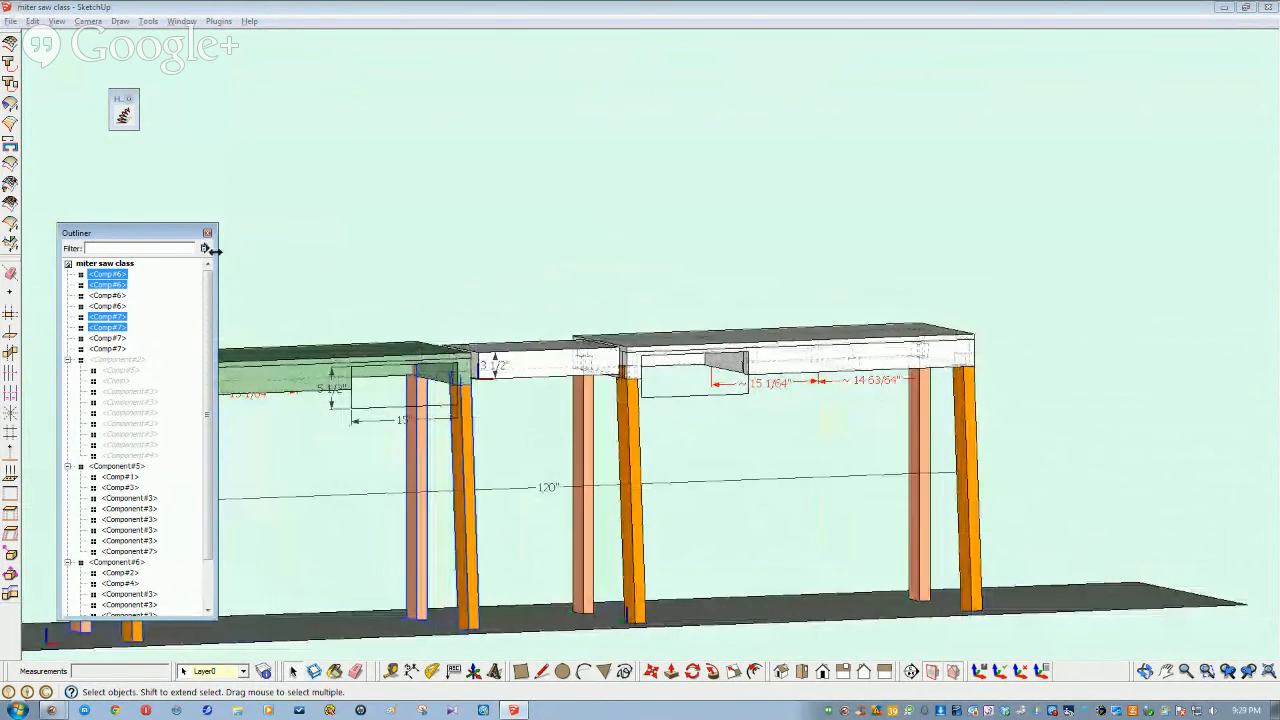
# Unhide the Component#2 middle assembly
pyautogui.click(302, 363)
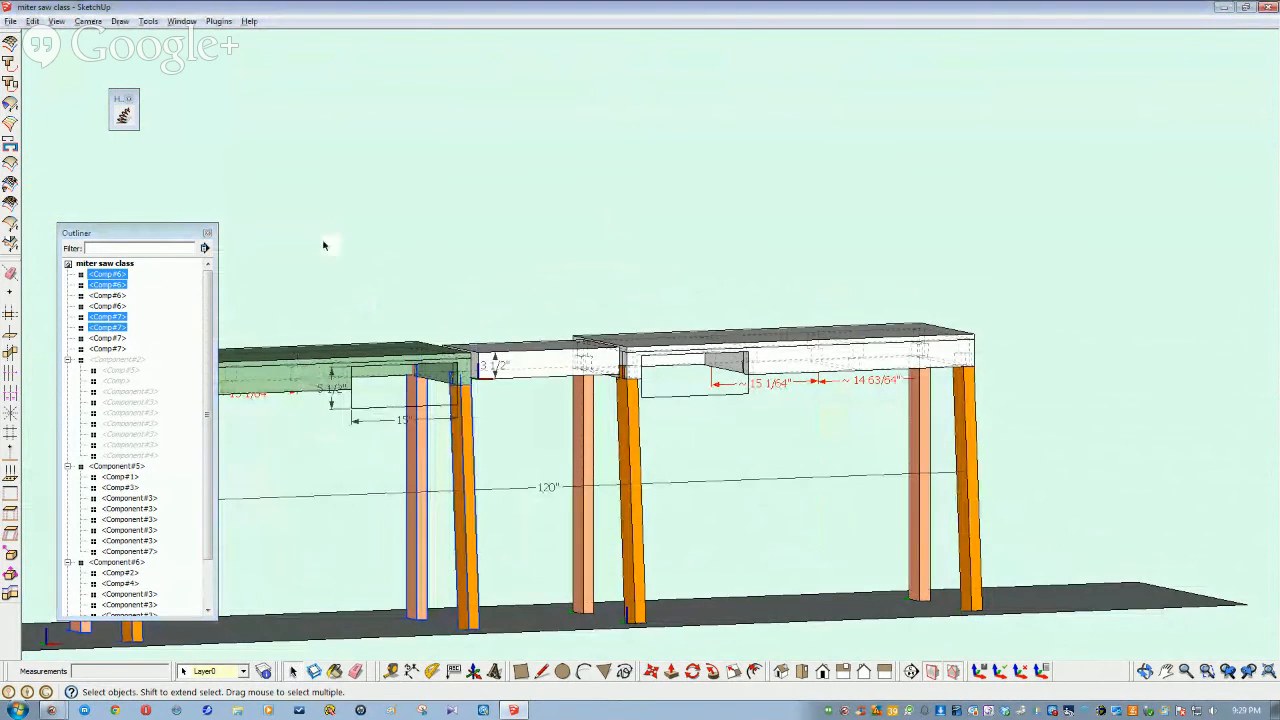
pyautogui.click(134, 361)
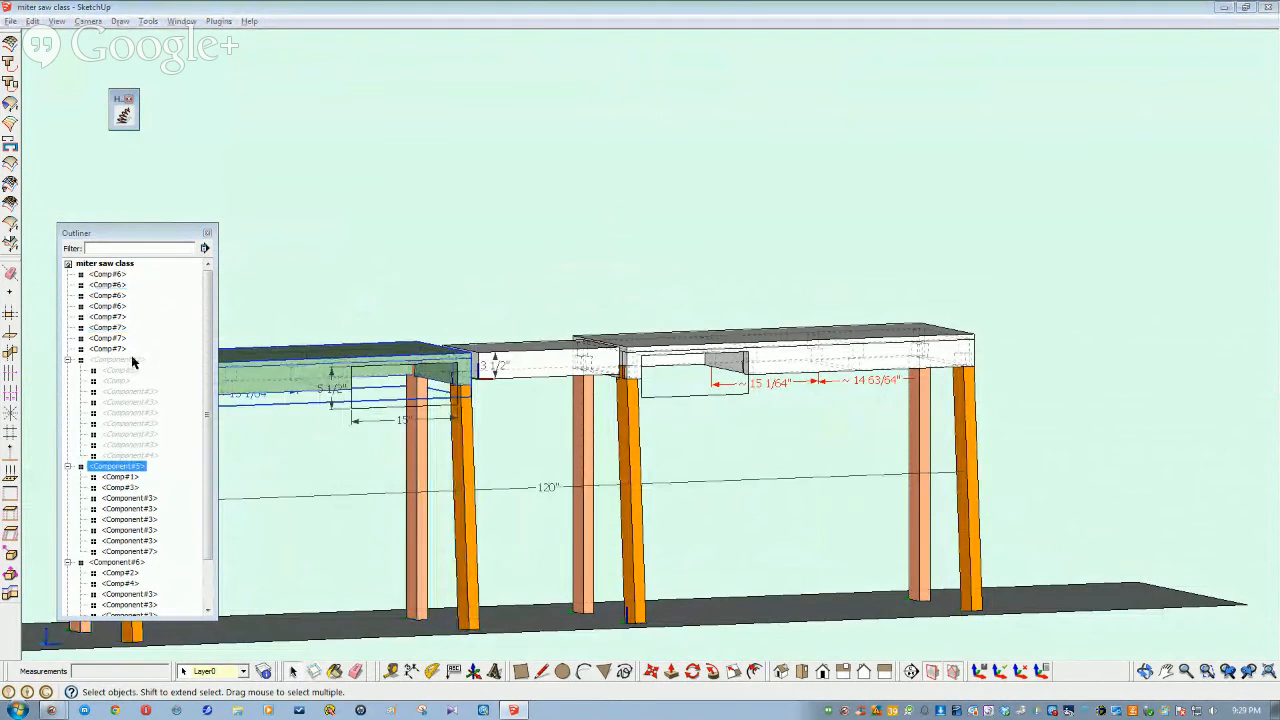
pyautogui.click(128, 360)
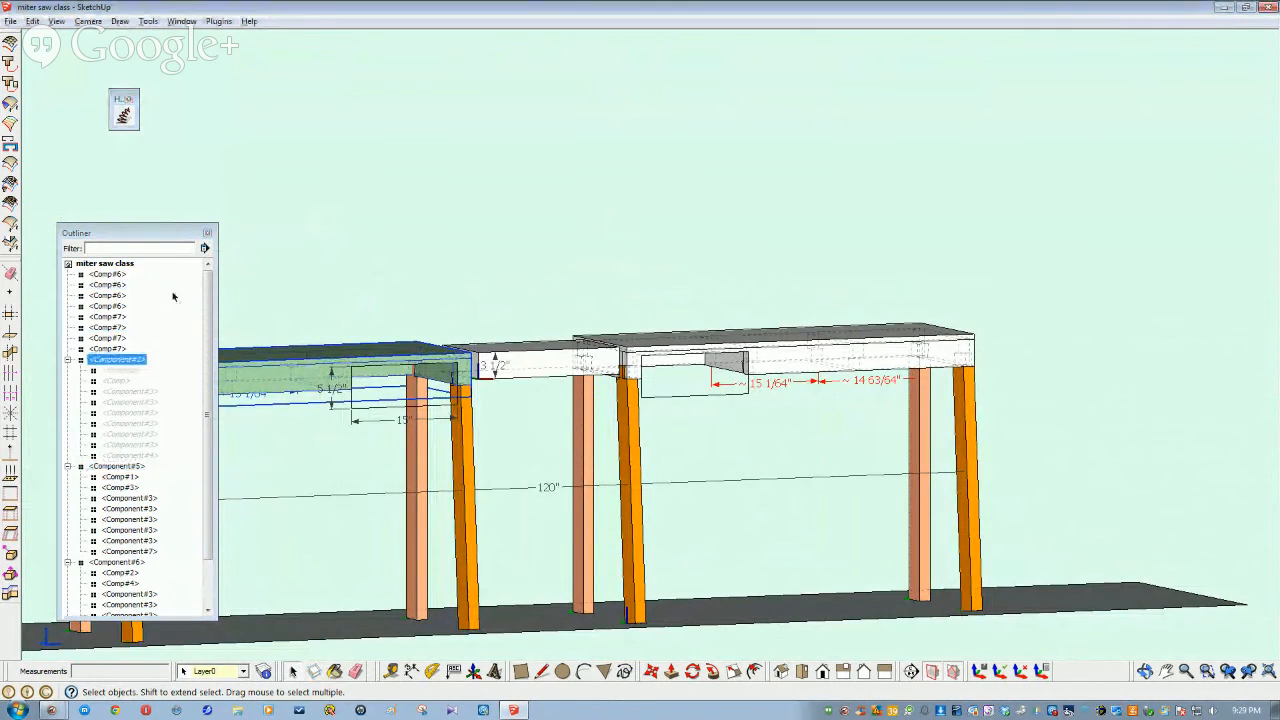
pyautogui.rightClick(124, 361)
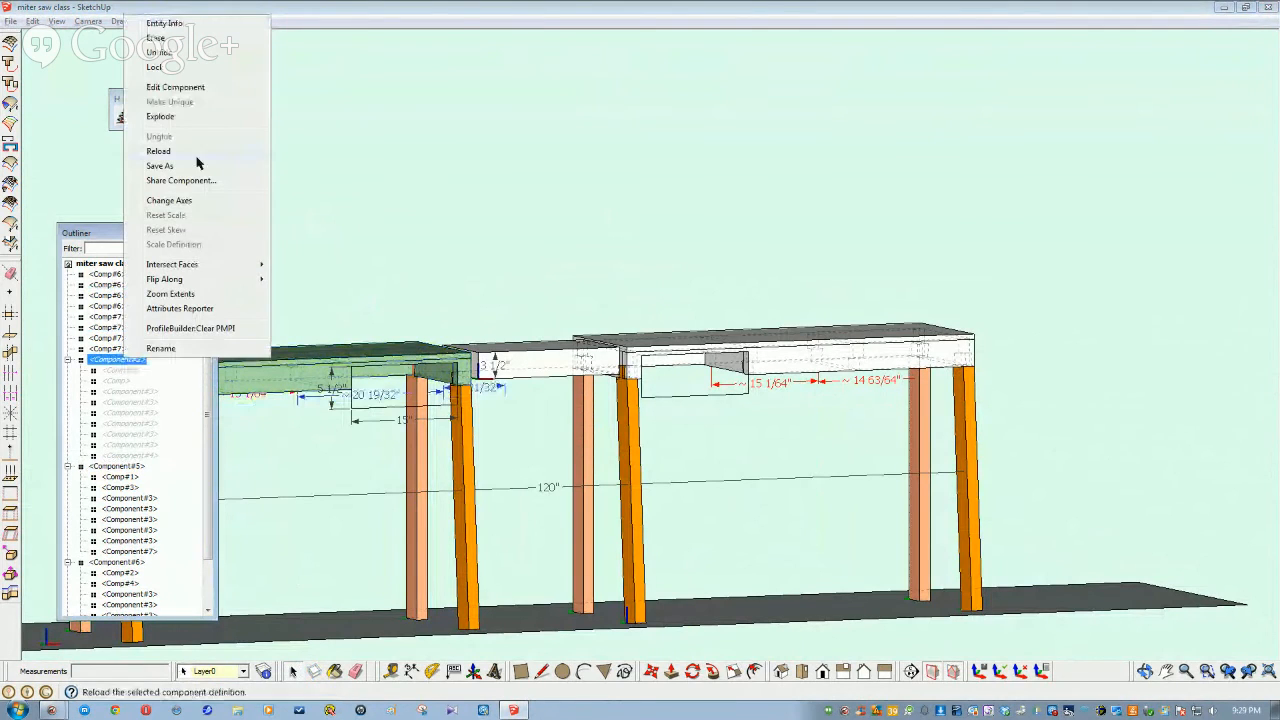
pyautogui.click(163, 54)
# Examine from both sides how the middle assembly Component#2 meets the inner legs and the top assemblies
pyautogui.moveTo(487, 194)
pyautogui.mouseDown(button='middle')
pyautogui.moveTo(512, 387)
pyautogui.moveTo(566, 337)
pyautogui.moveTo(560, 311)
pyautogui.moveTo(577, 304)
pyautogui.moveTo(662, 304)
pyautogui.moveTo(651, 343)
pyautogui.mouseUp(button='middle')
pyautogui.scroll(2, 571, 300)
pyautogui.scroll(5, 651, 343)
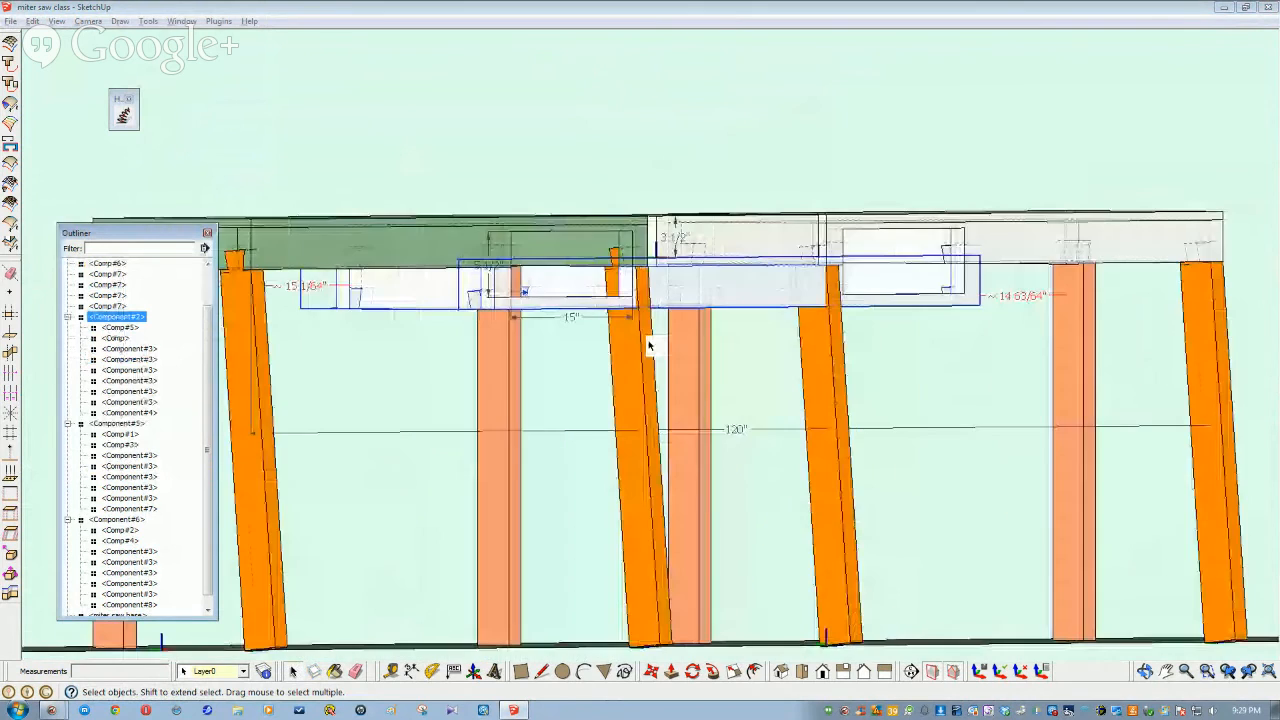
pyautogui.moveTo(563, 341)
pyautogui.mouseDown(button='middle')
pyautogui.moveTo(555, 291)
pyautogui.moveTo(690, 350)
pyautogui.mouseUp(button='middle')
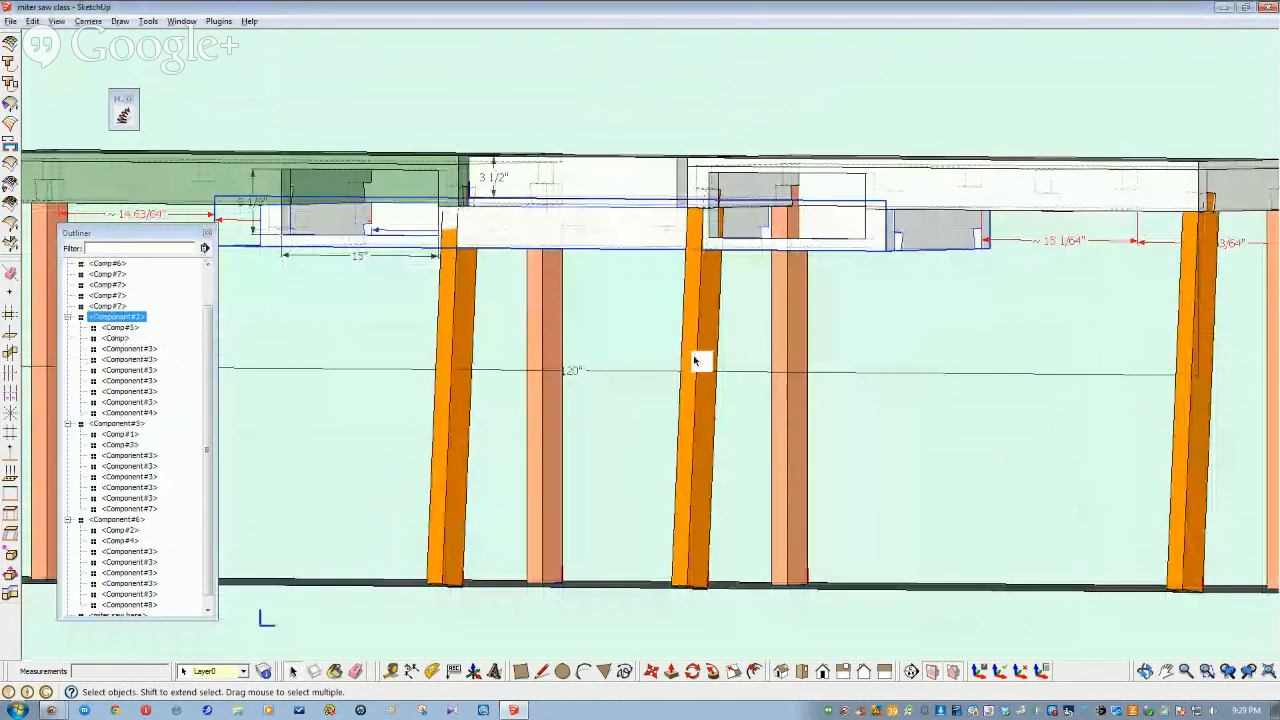
pyautogui.click(787, 350)
pyautogui.moveTo(778, 353)
pyautogui.mouseDown(button='middle')
pyautogui.moveTo(766, 277)
pyautogui.moveTo(848, 238)
pyautogui.moveTo(840, 208)
pyautogui.moveTo(677, 180)
pyautogui.moveTo(646, 243)
pyautogui.moveTo(777, 240)
pyautogui.moveTo(851, 271)
pyautogui.moveTo(723, 323)
pyautogui.moveTo(671, 322)
pyautogui.mouseUp(button='middle')
pyautogui.moveTo(731, 289); pyautogui.dragTo(728, 303, button='middle')
# Save the model with the whole base in view
pyautogui.moveTo(651, 375)
pyautogui.mouseDown(button='middle')
pyautogui.moveTo(814, 403)
pyautogui.moveTo(1071, 391)
pyautogui.moveTo(1047, 402)
pyautogui.moveTo(777, 357)
pyautogui.moveTo(820, 320)
pyautogui.moveTo(797, 343)
pyautogui.moveTo(661, 392)
pyautogui.moveTo(614, 200)
pyautogui.moveTo(40, 20)
pyautogui.moveTo(369, 157)
pyautogui.moveTo(315, 148)
pyautogui.mouseUp(button='middle')
pyautogui.click(10, 21)
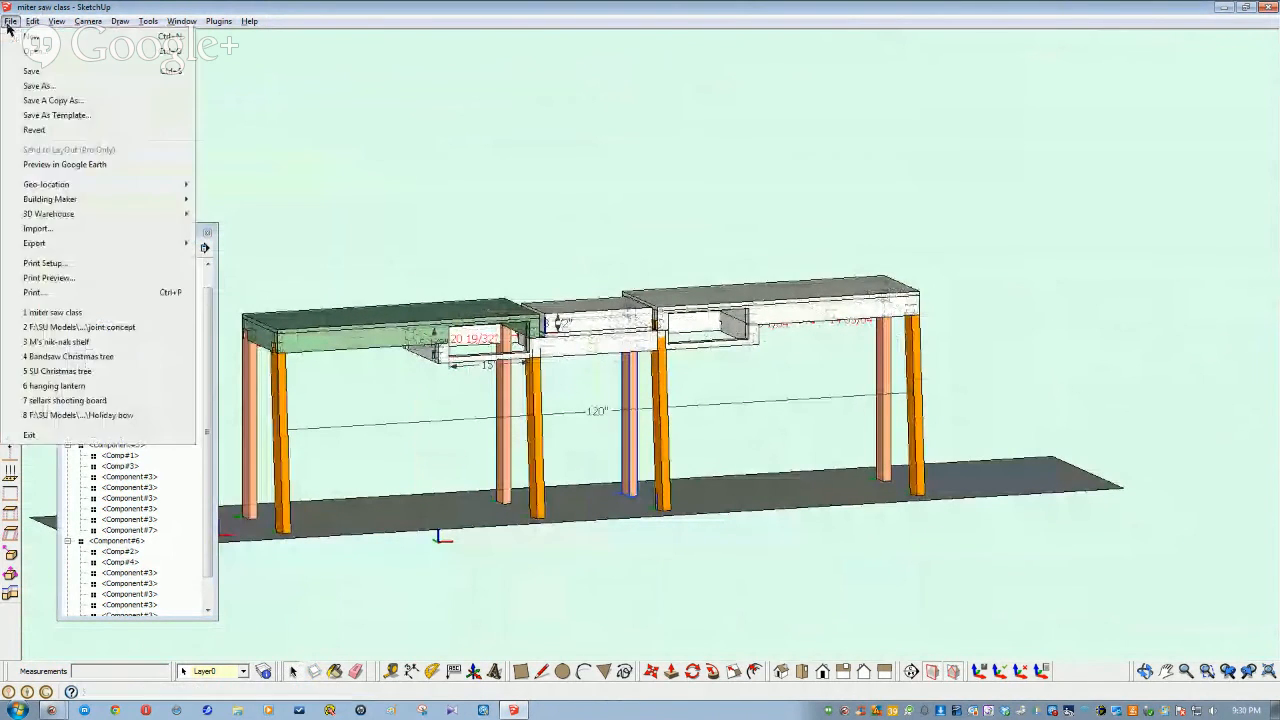
pyautogui.click(38, 71)
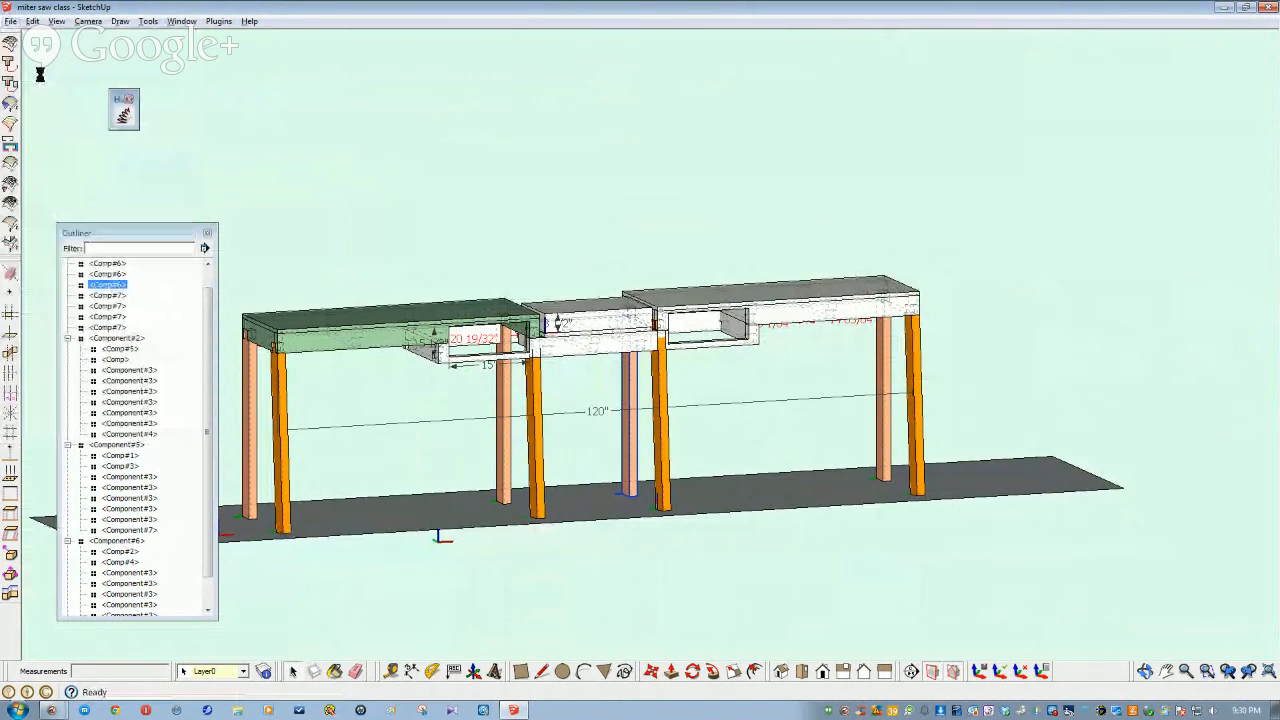